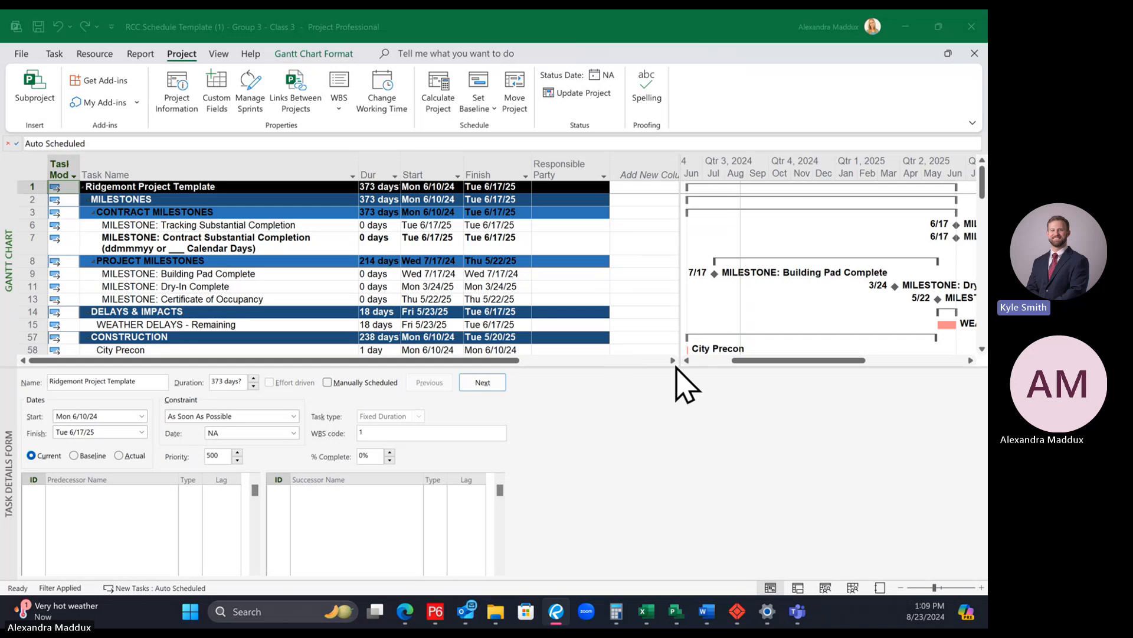
Step: Enlarge the Gantt chart view above the task details form and adjust the divider between the task table and the timescale
drag(678, 366, 608, 413)
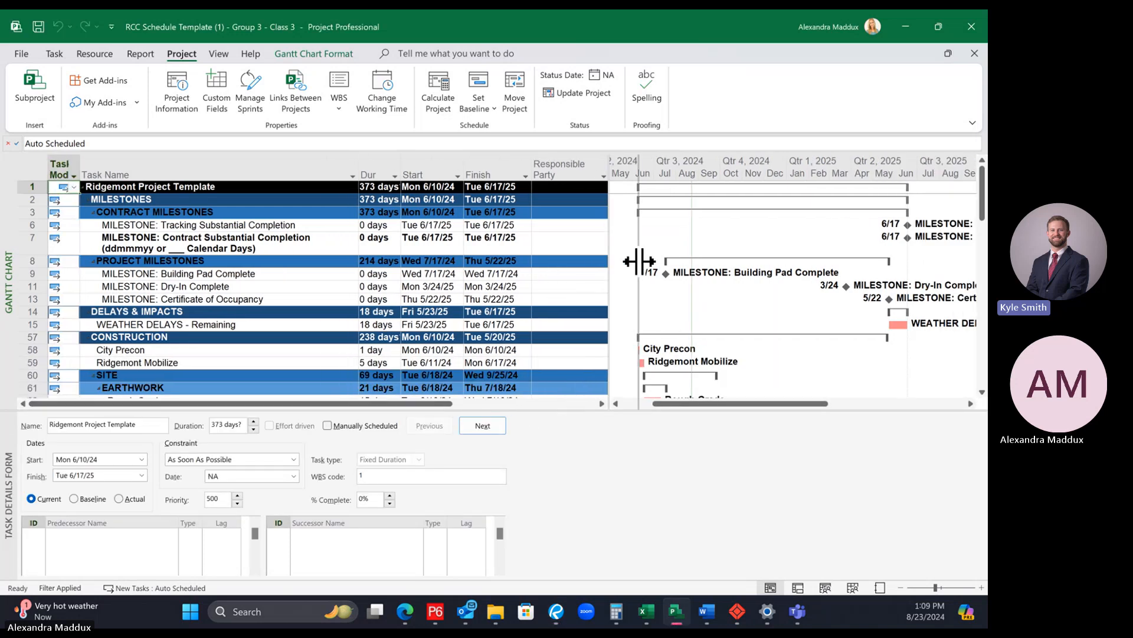
drag(608, 262, 638, 263)
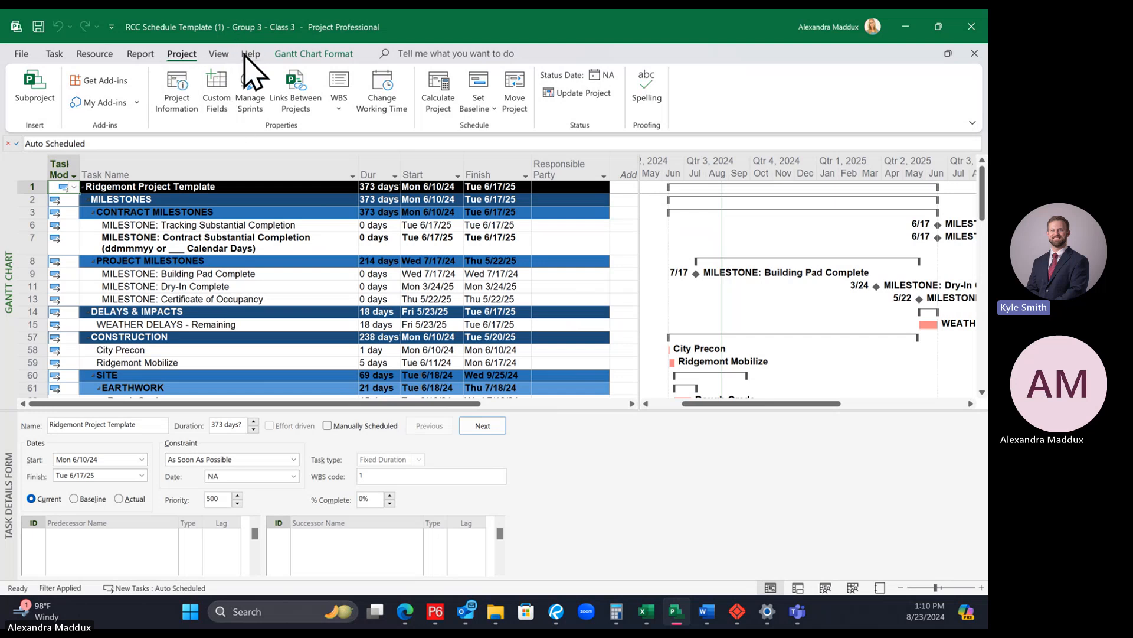
Step: Remove the Critical filter from the schedule so that all tasks are listed
scroll(612, 229, down, 10)
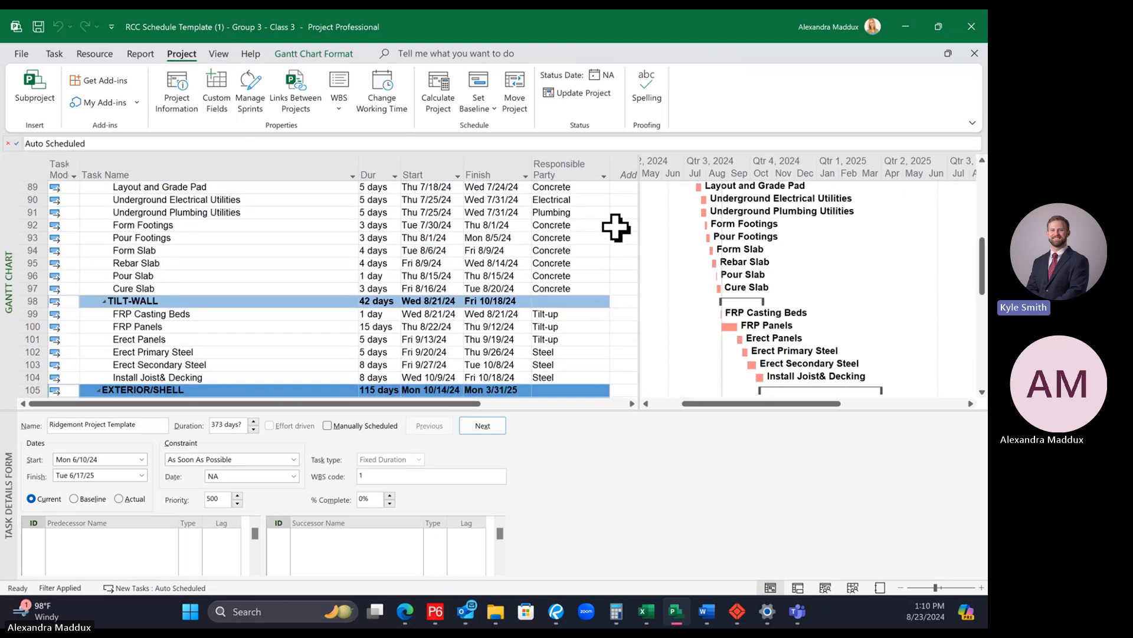
scroll(616, 228, up, 10)
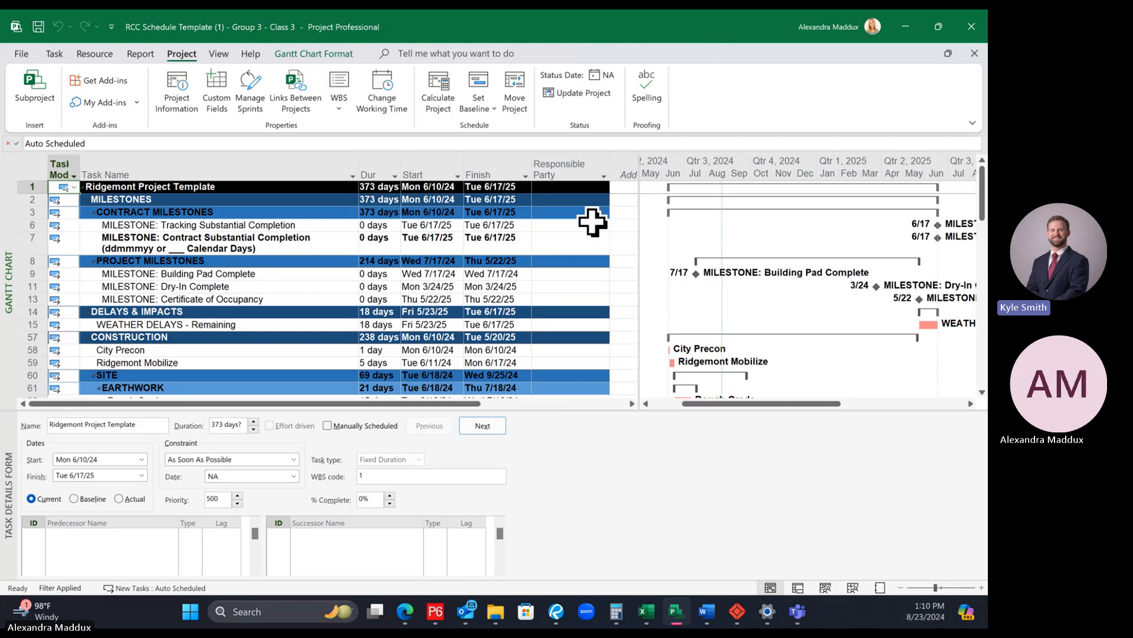
click(219, 55)
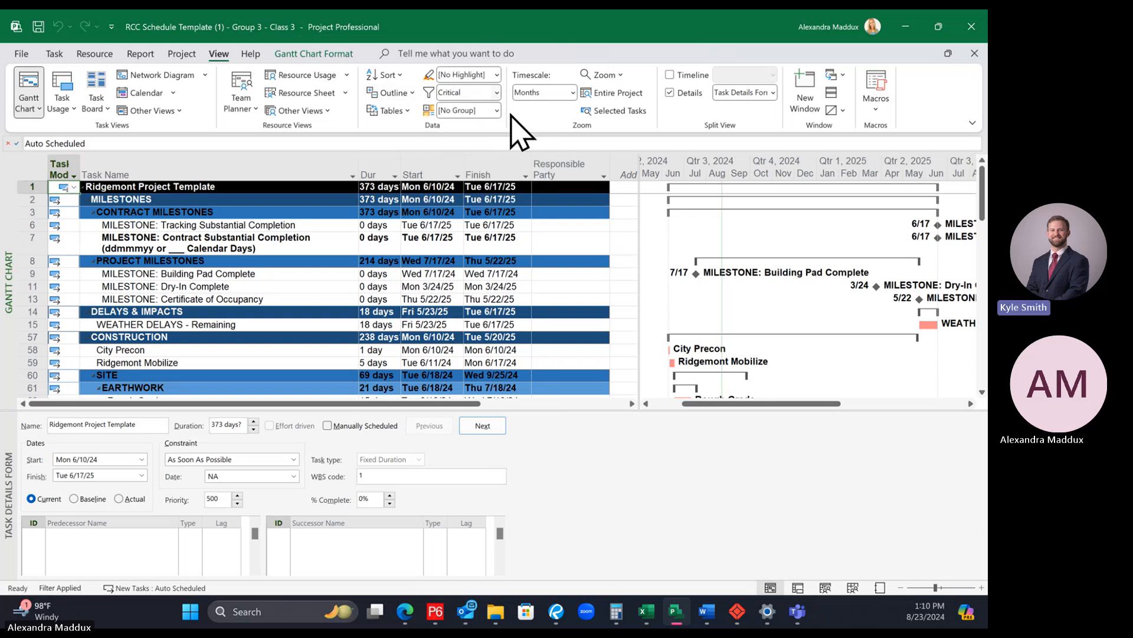
click(497, 93)
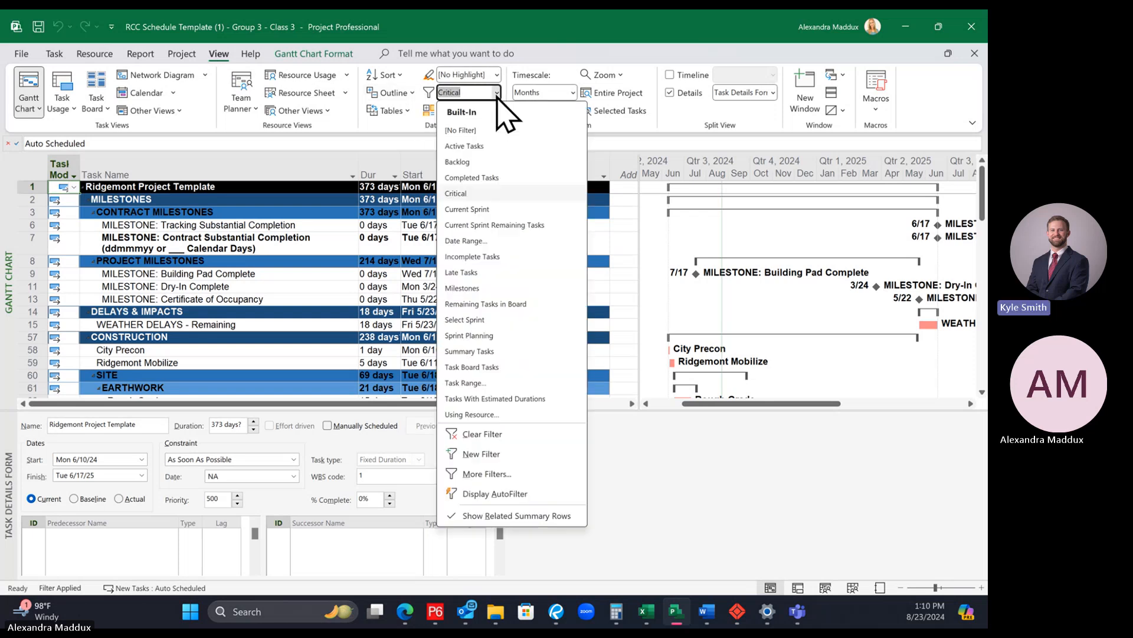
click(478, 127)
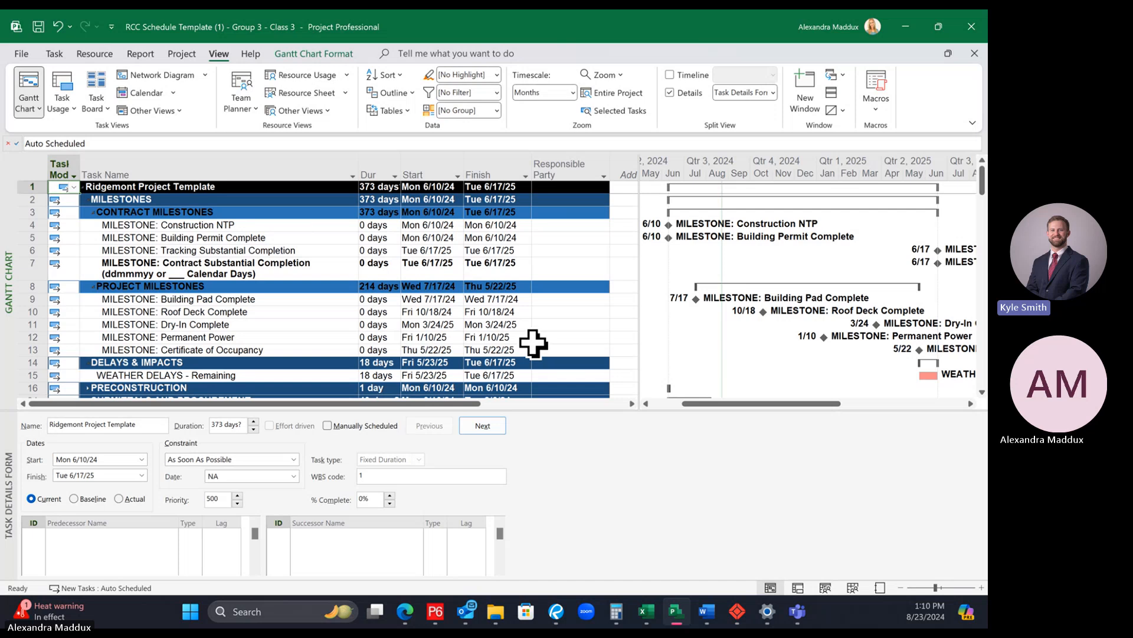
Step: Review the unfiltered task list from the milestones through the final inspections, including the site utilities activities
scroll(533, 342, down, 18)
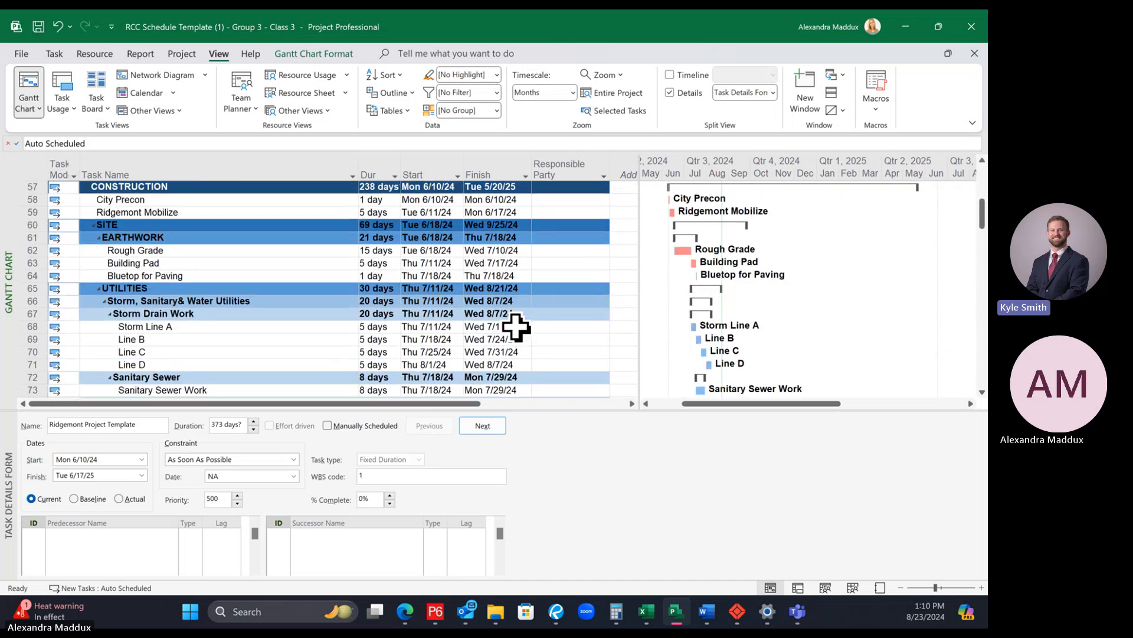
scroll(516, 327, down, 1)
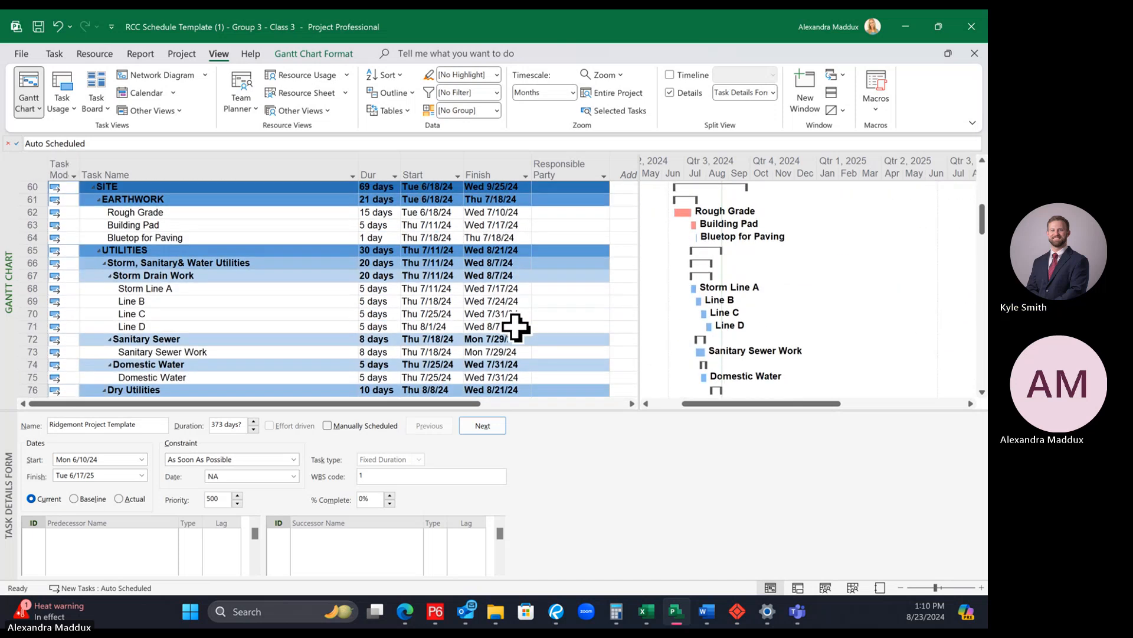
scroll(515, 326, down, 4)
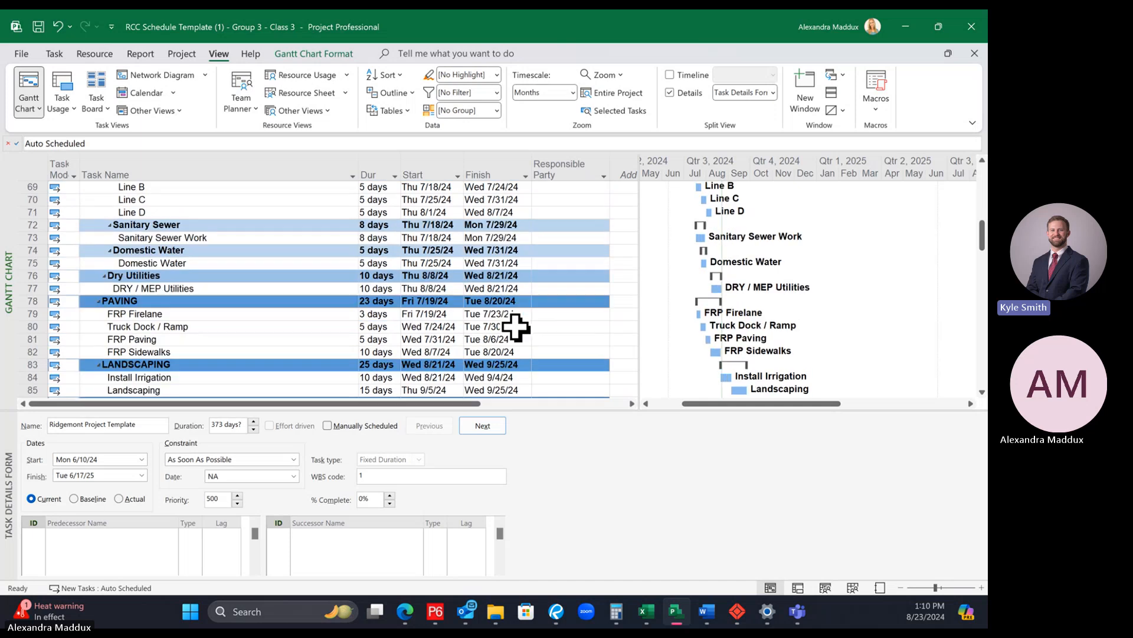
scroll(516, 327, down, 6)
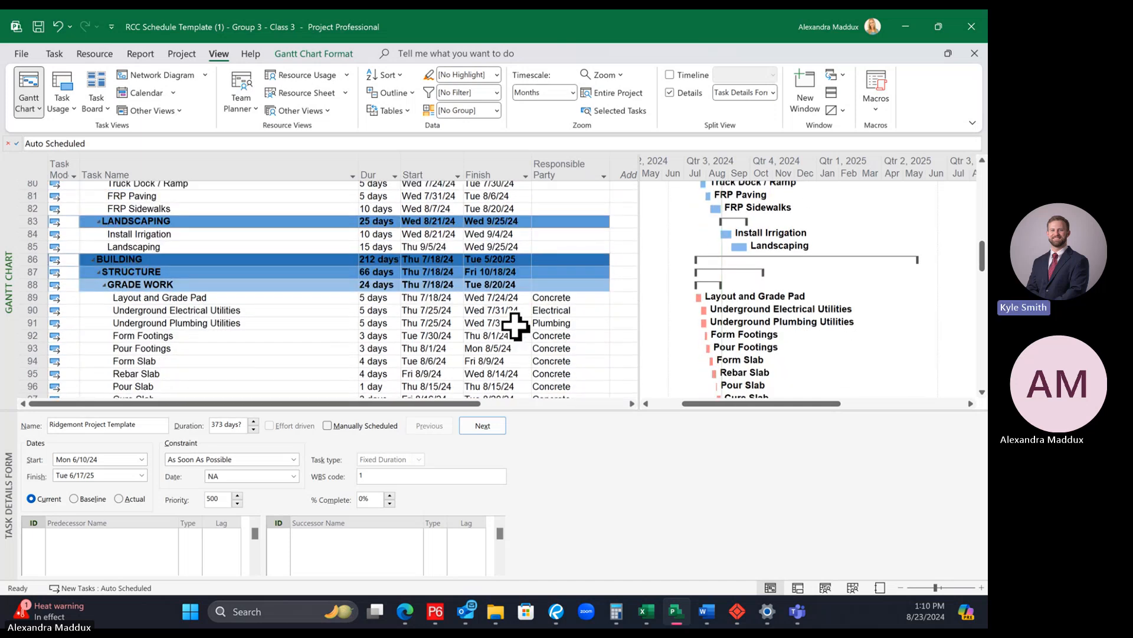
scroll(516, 327, down, 13)
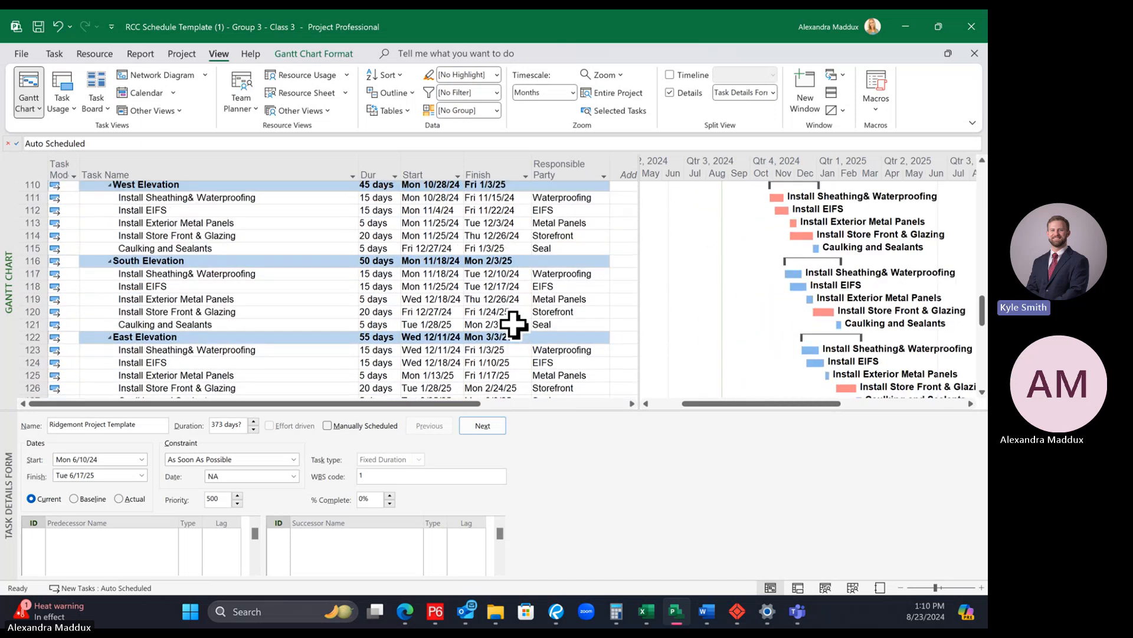
scroll(513, 323, down, 7)
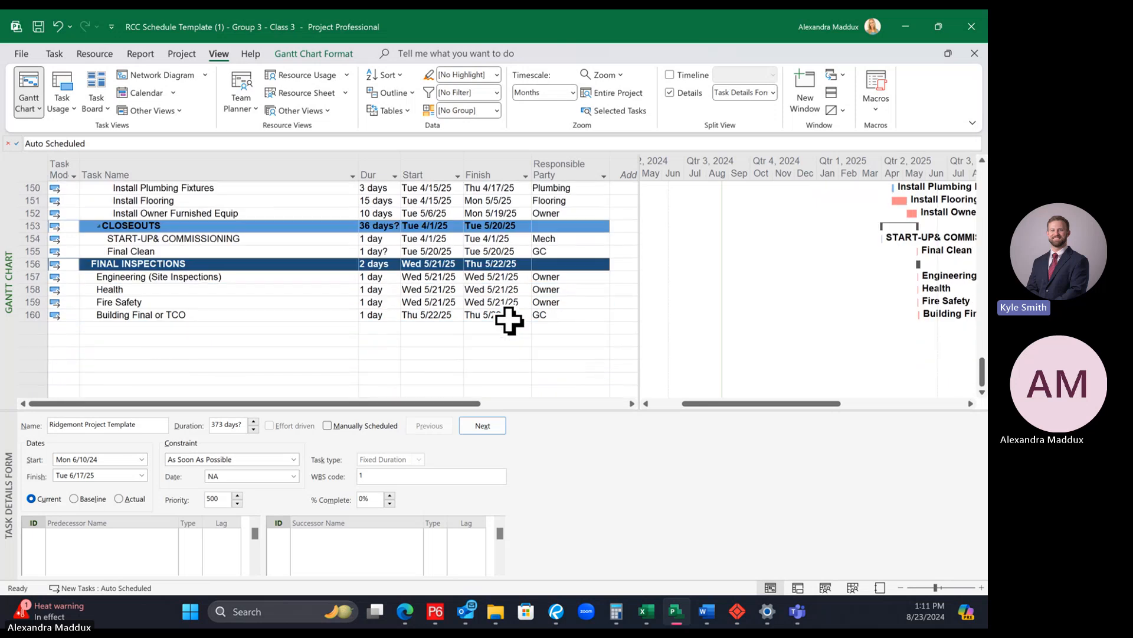
scroll(509, 319, up, 18)
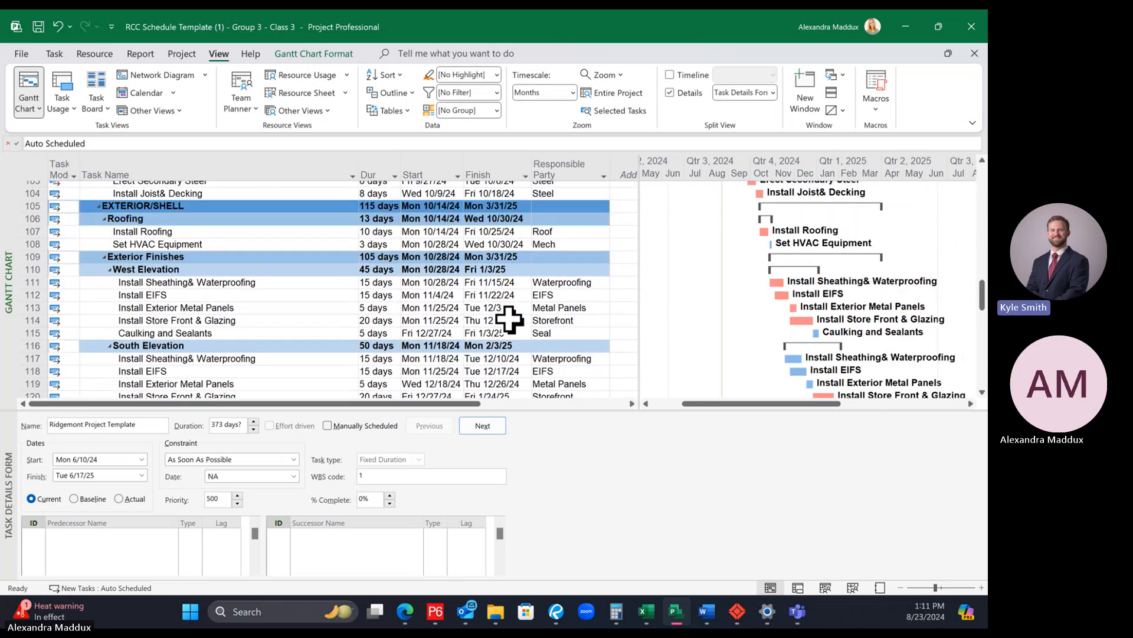
scroll(509, 319, up, 9)
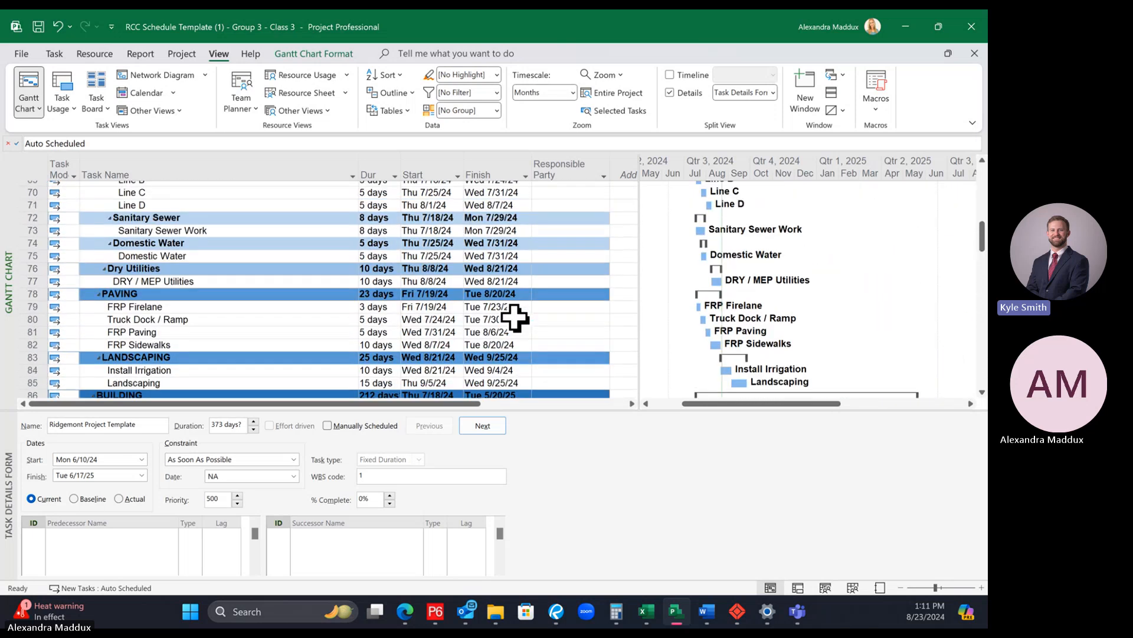
scroll(513, 319, up, 1)
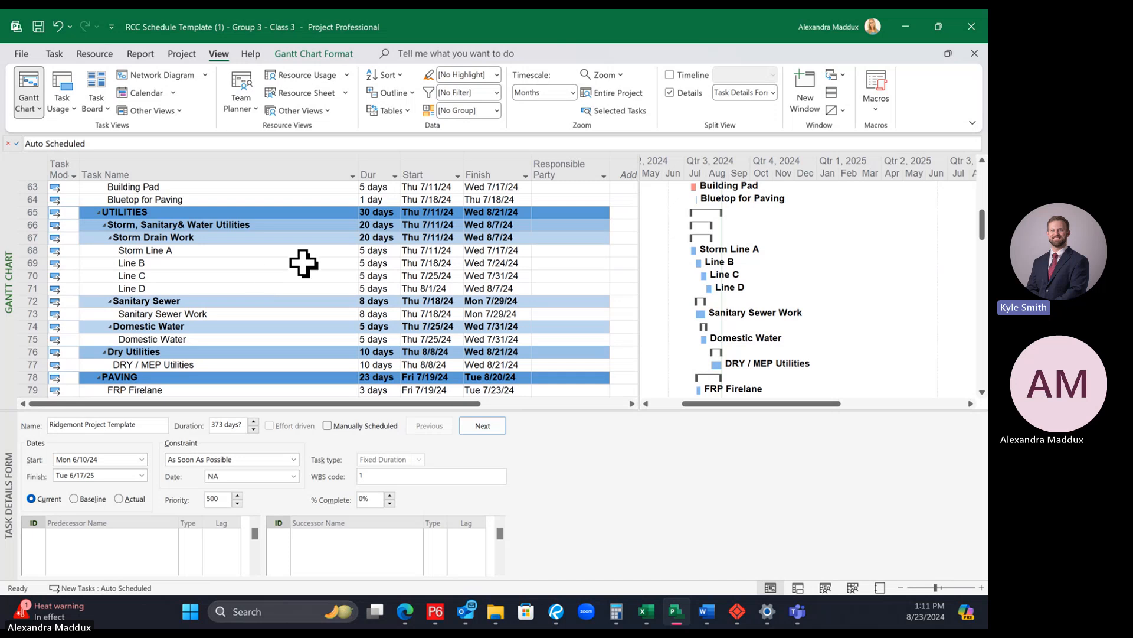
Step: Examine the predecessors and successors of the utilities tasks, including Line B, Sanitary Sewer Work, Domestic Water and DRY / MEP Utilities
click(300, 263)
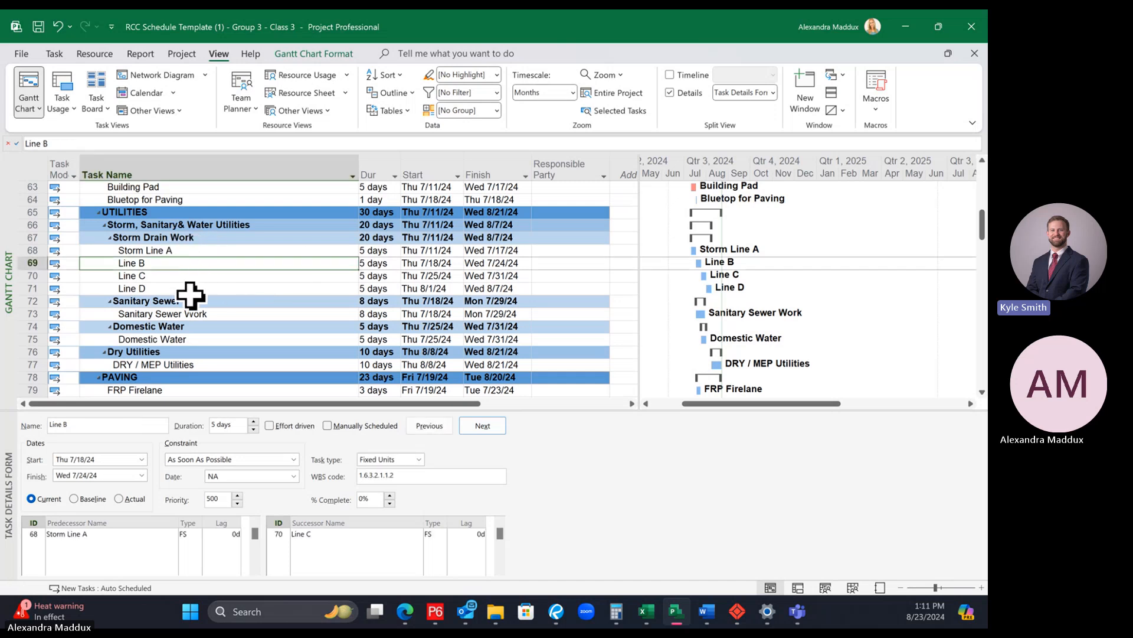
click(226, 303)
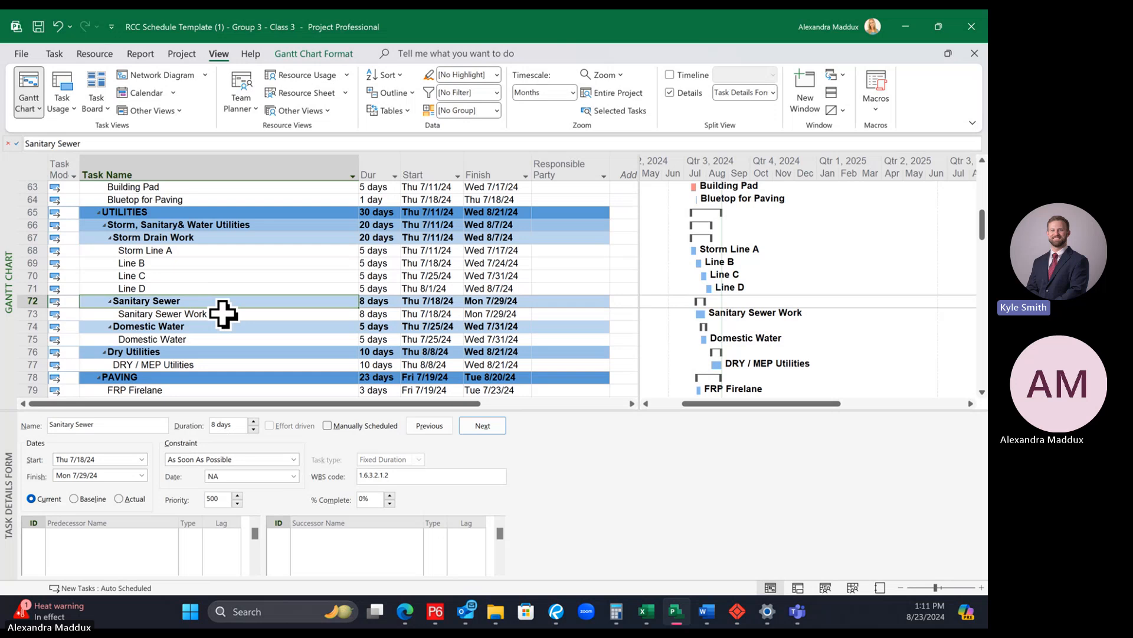
click(229, 314)
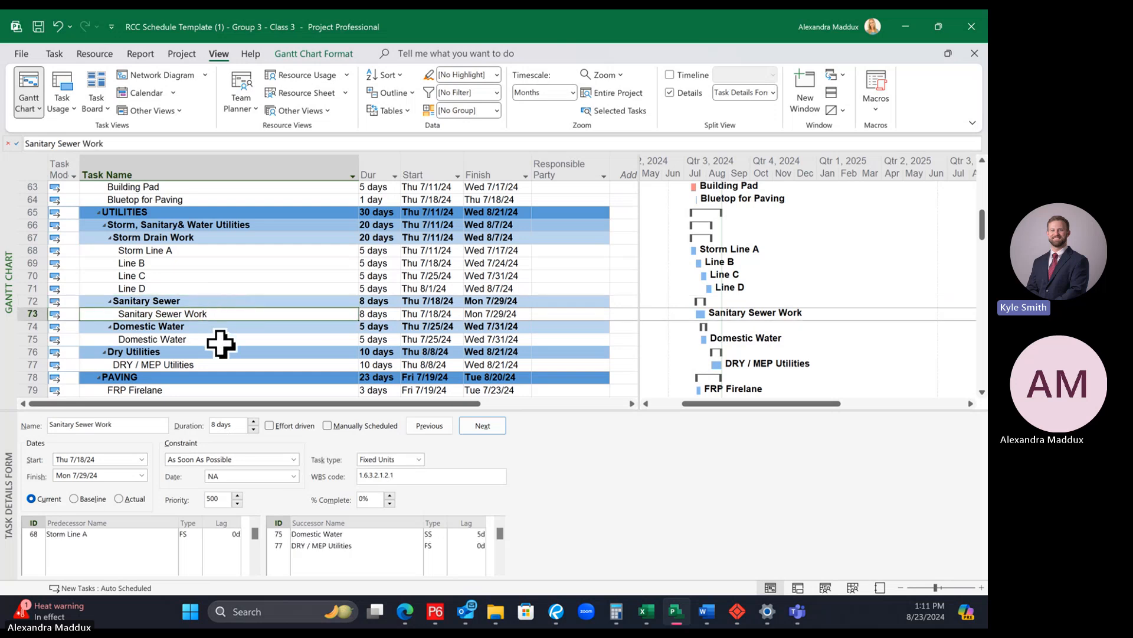
click(221, 344)
click(215, 365)
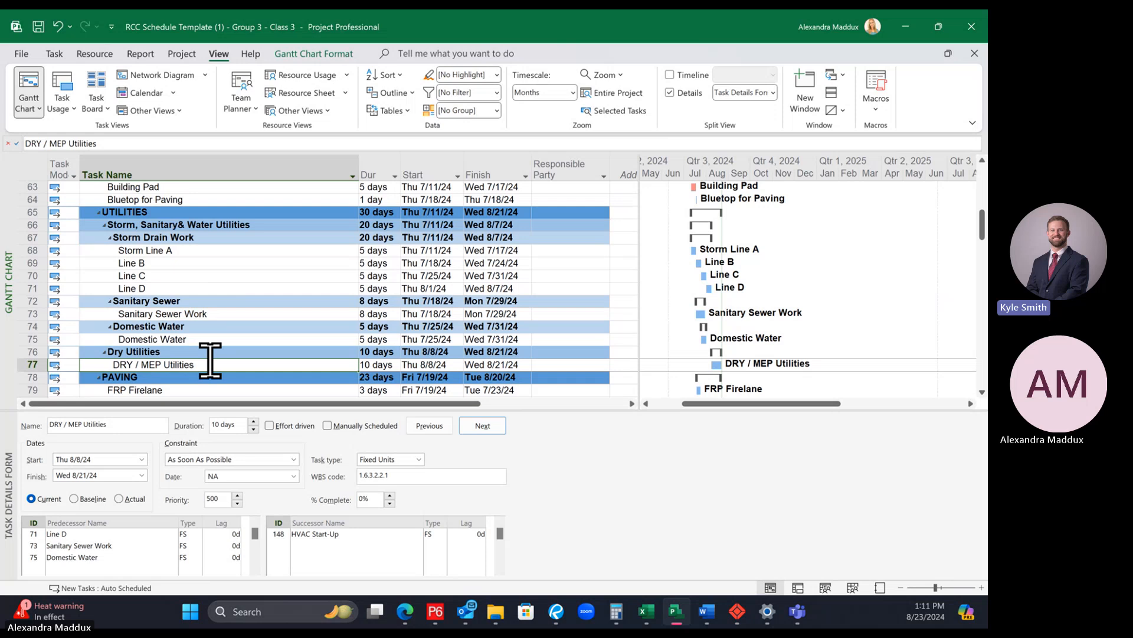
click(187, 315)
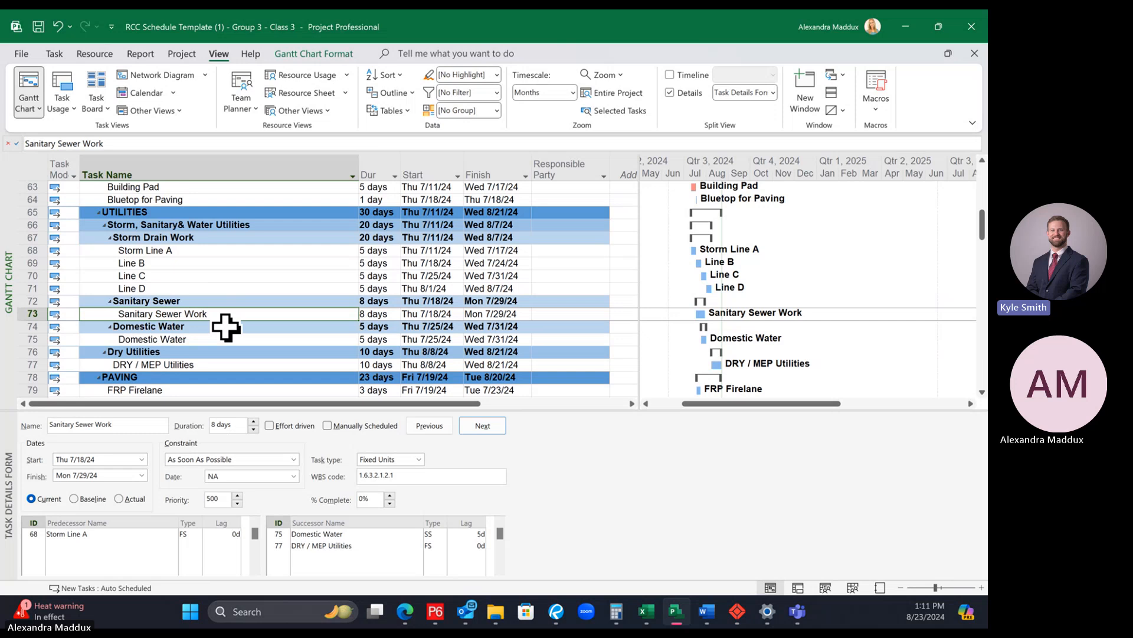
click(225, 299)
click(222, 313)
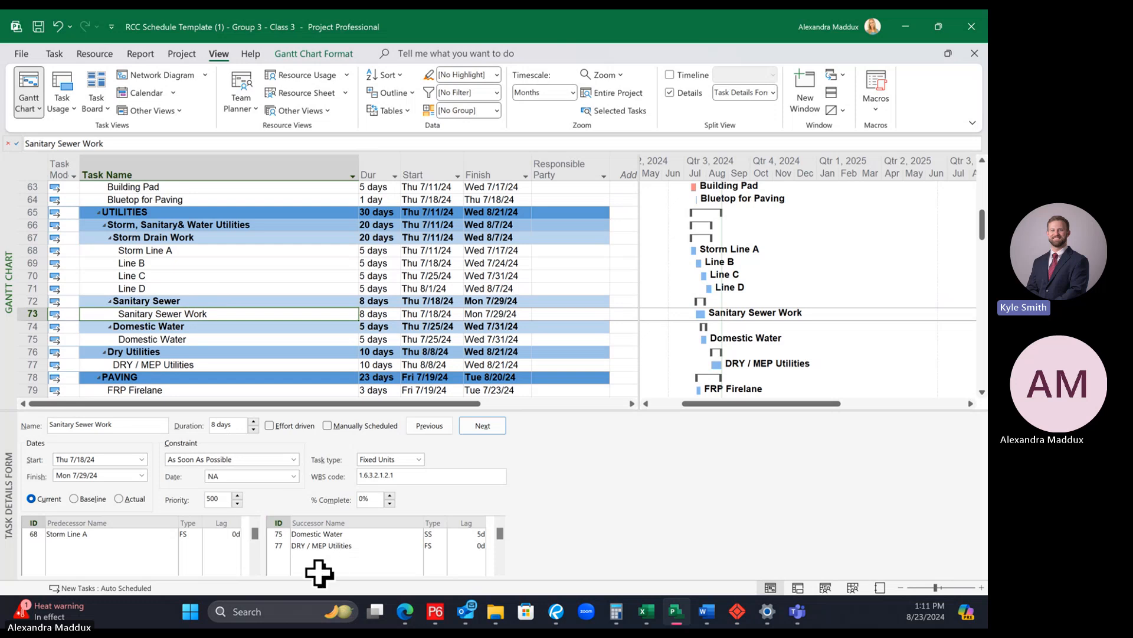
click(254, 299)
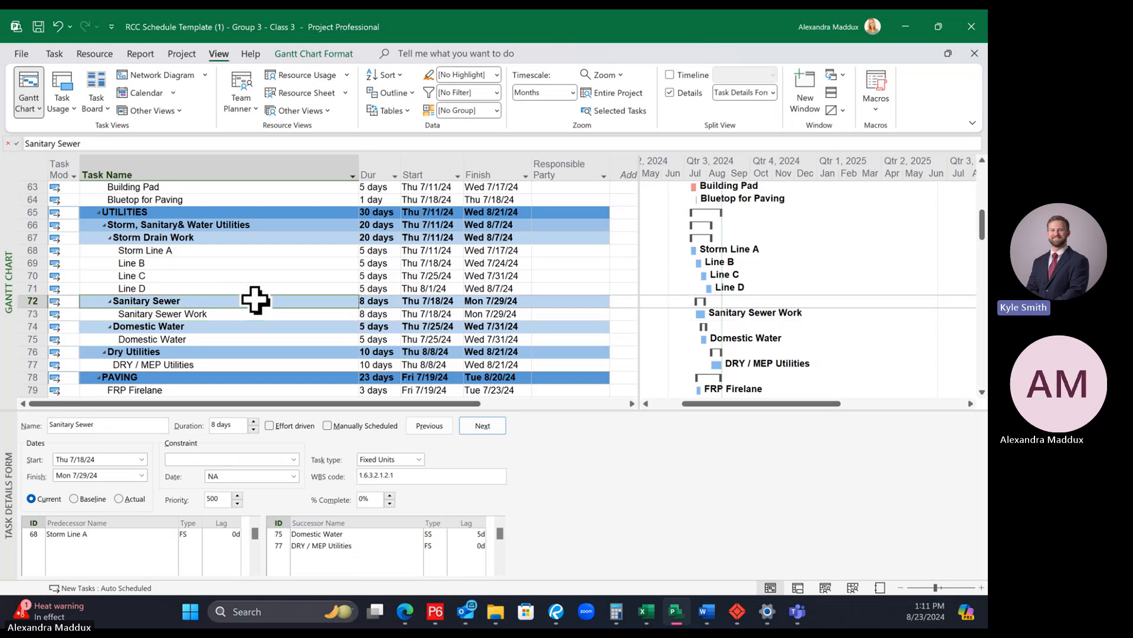
click(252, 311)
Step: Duplicate the Sanitary Sewer Work task by copying its entire row and pasting it within the Sanitary Sewer group
click(30, 313)
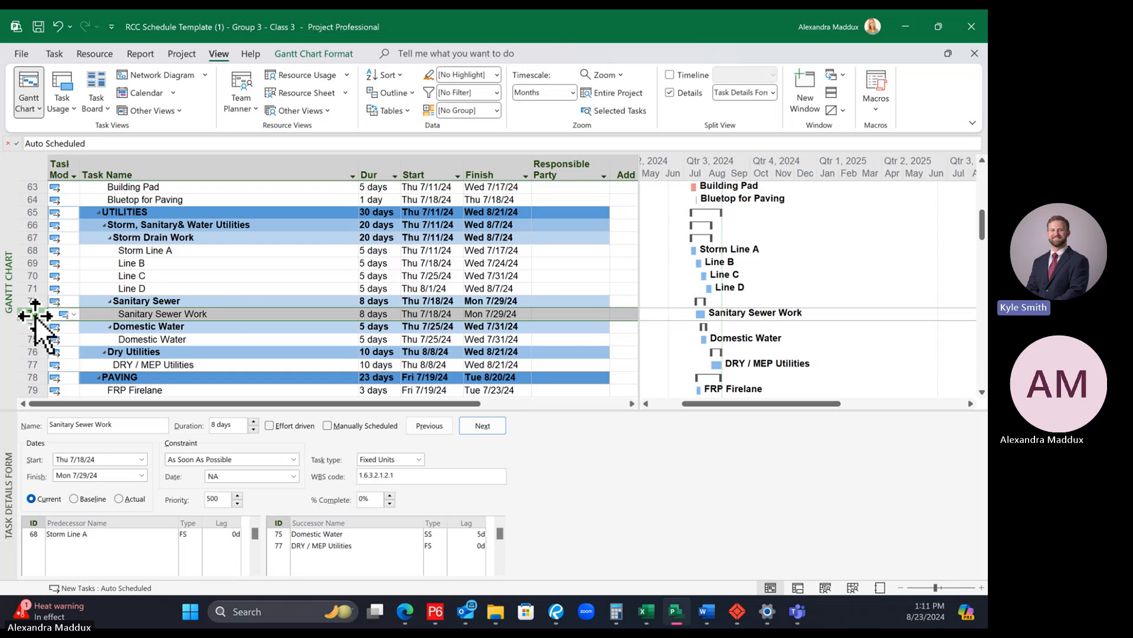
right_click(34, 316)
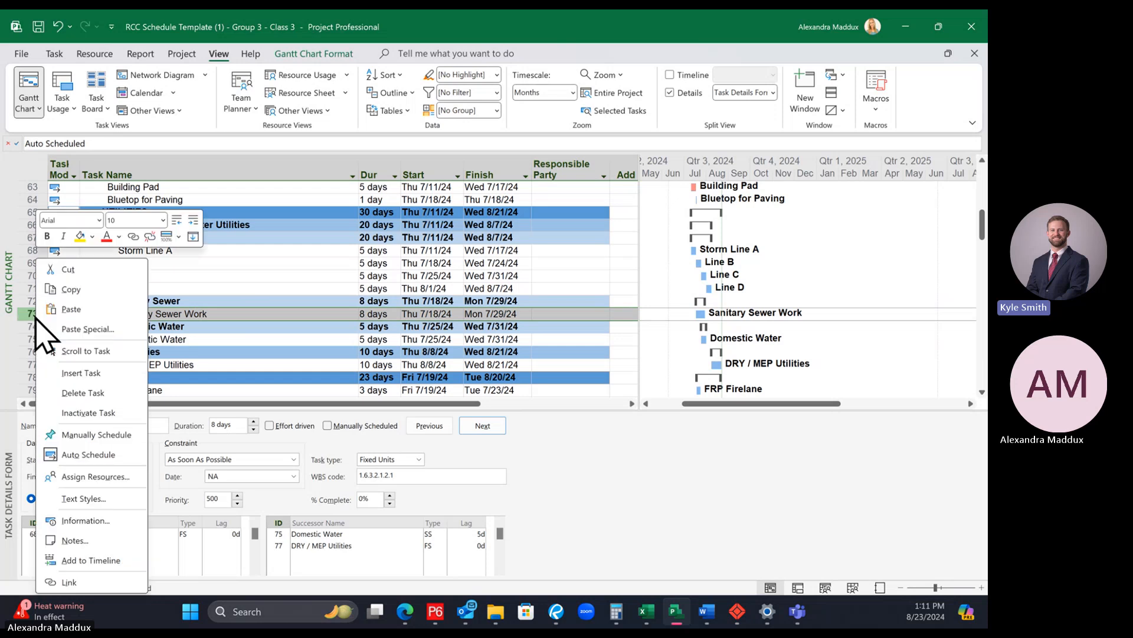
click(71, 289)
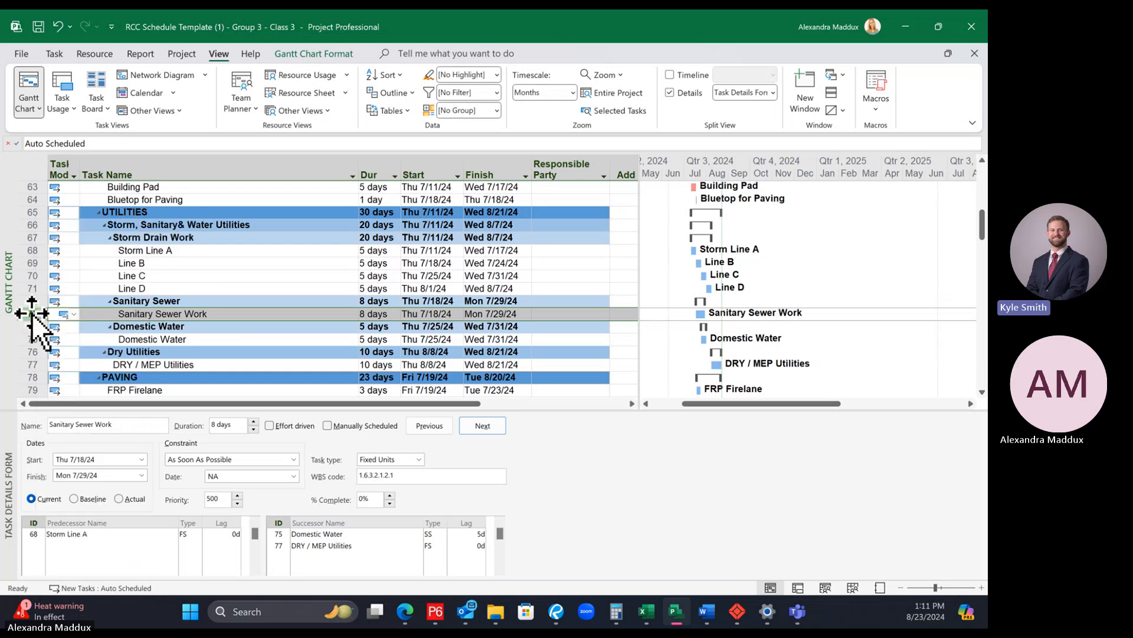
right_click(32, 314)
click(59, 292)
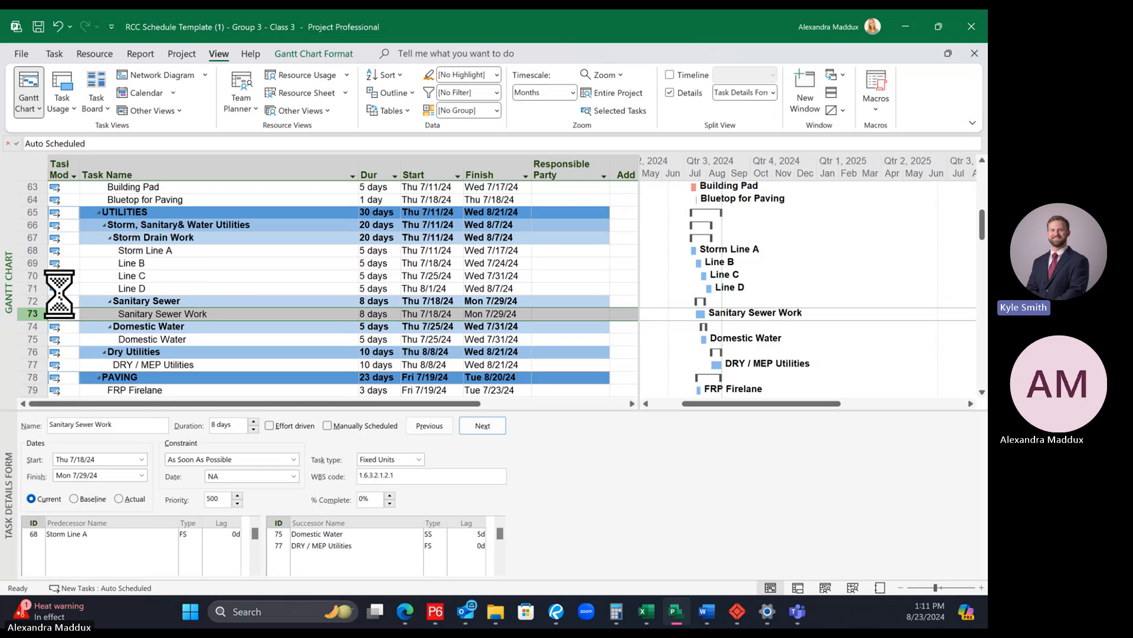
right_click(31, 318)
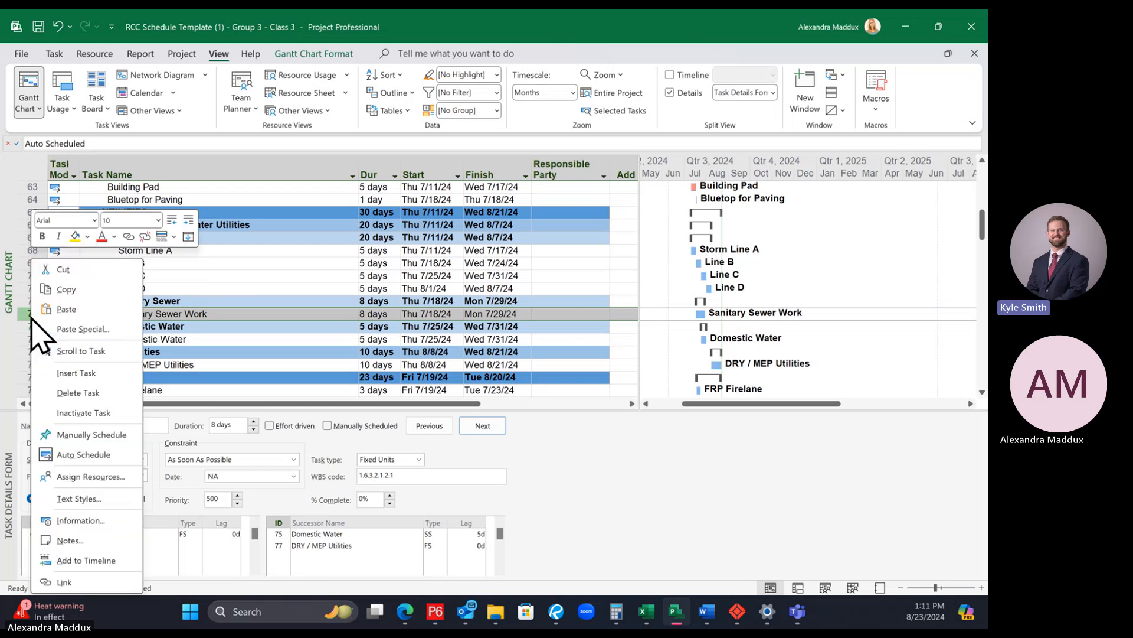
click(72, 314)
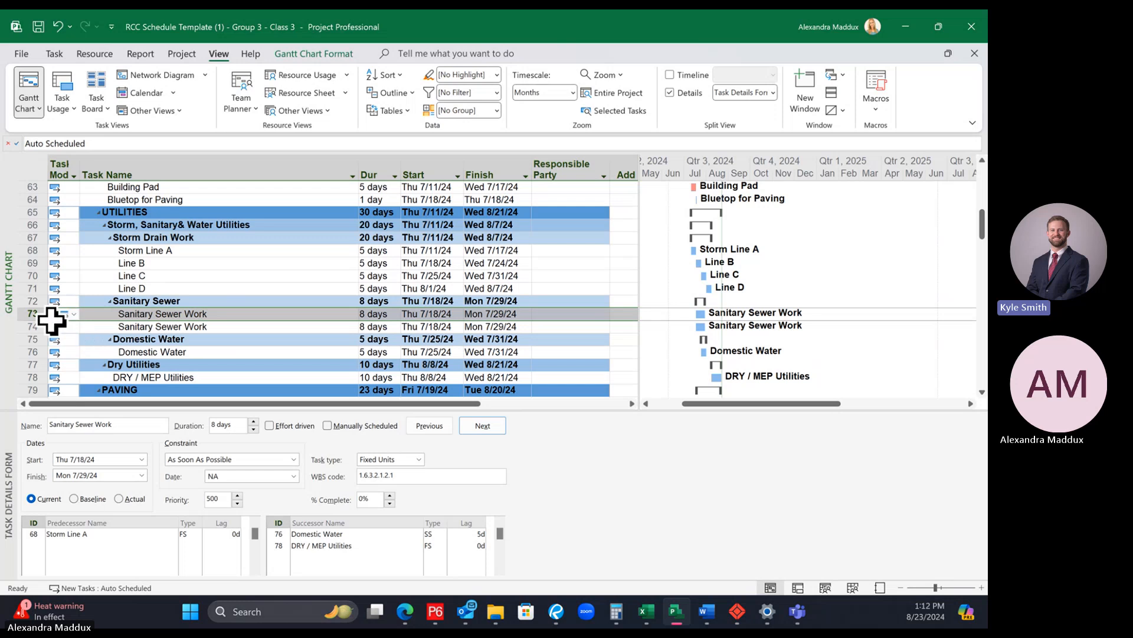
click(160, 316)
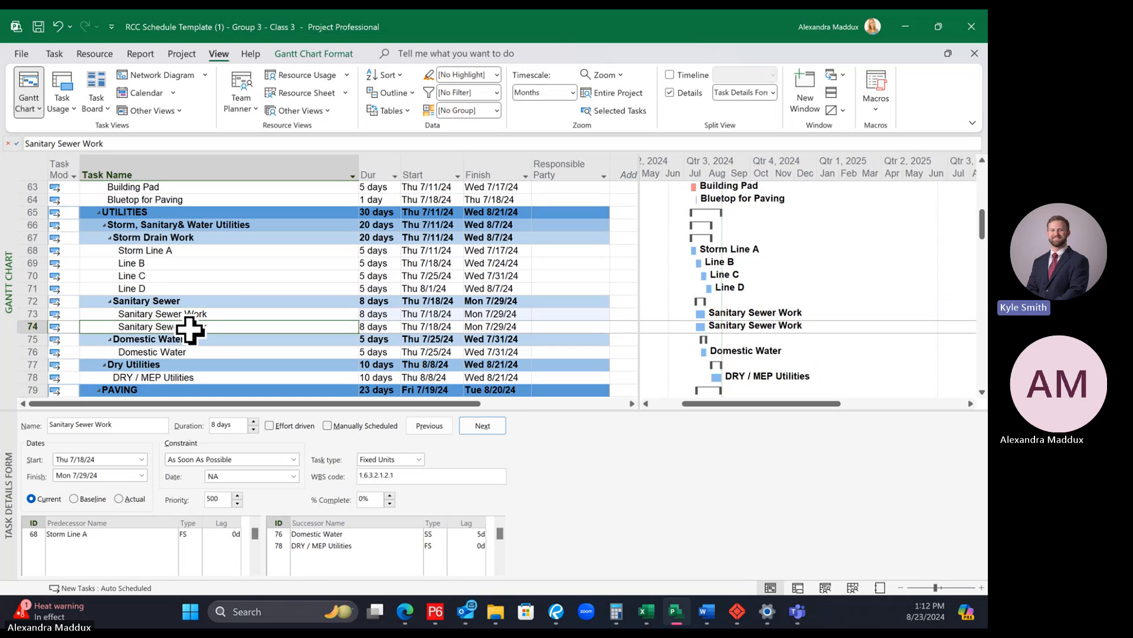
click(19, 327)
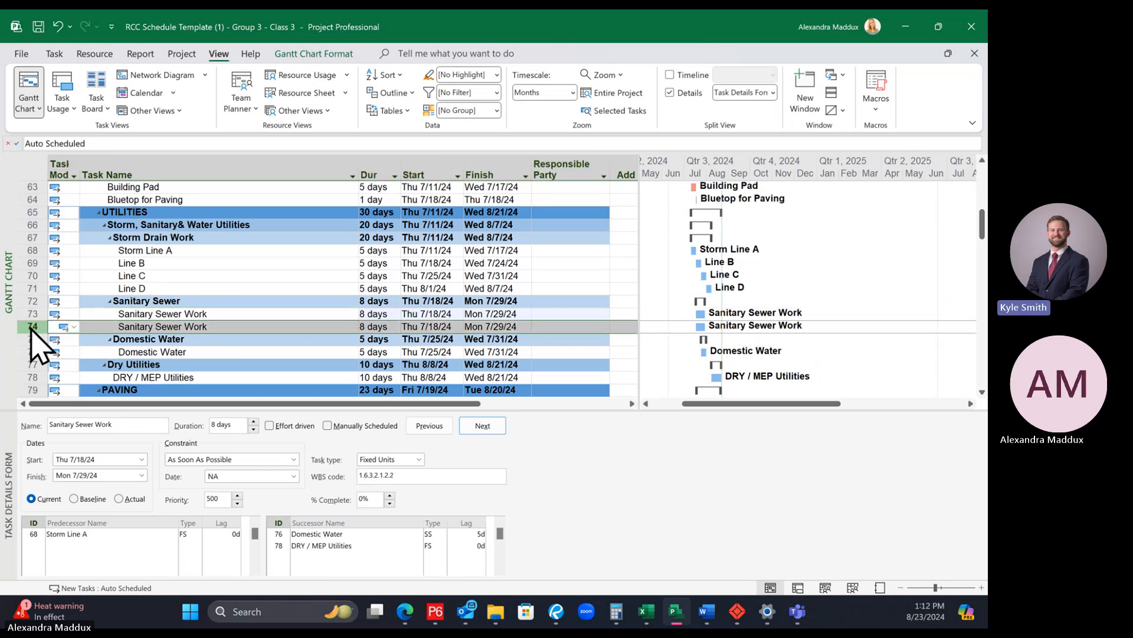
right_click(22, 326)
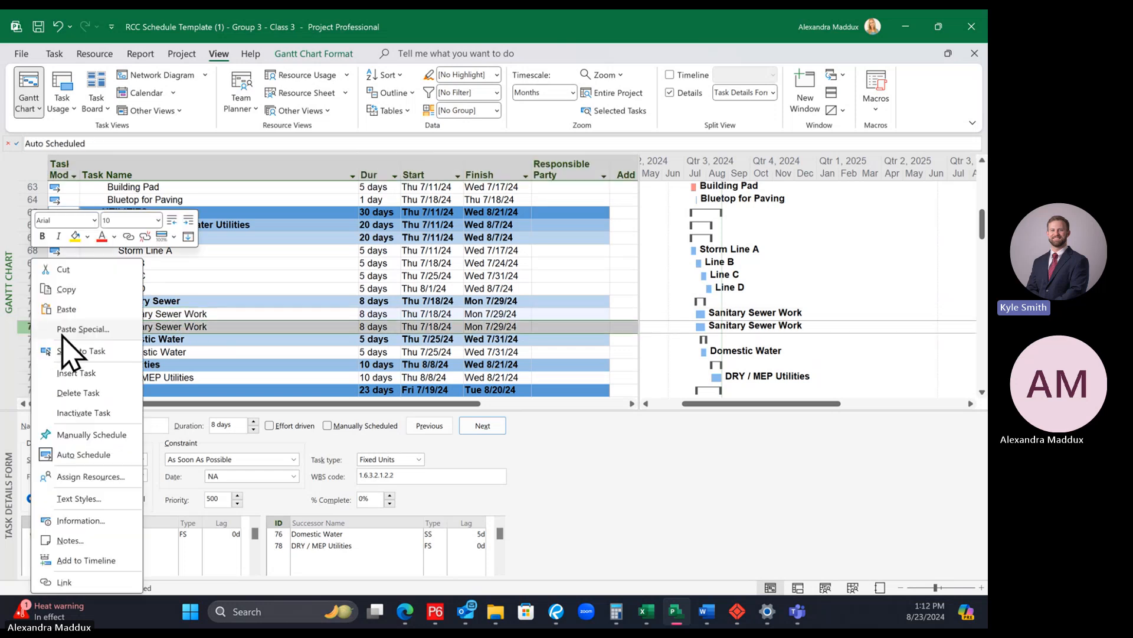
click(260, 334)
Step: Rename the first Sanitary Sewer Work task as "Sanitary Sewer Work - Line 1"
click(247, 314)
click(243, 327)
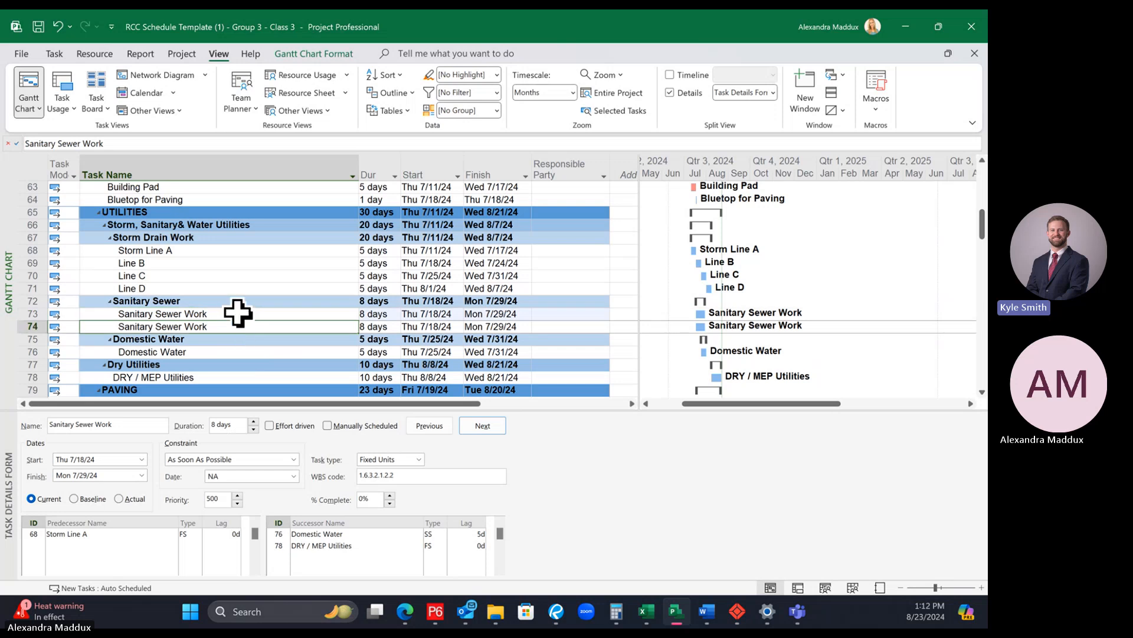
click(237, 313)
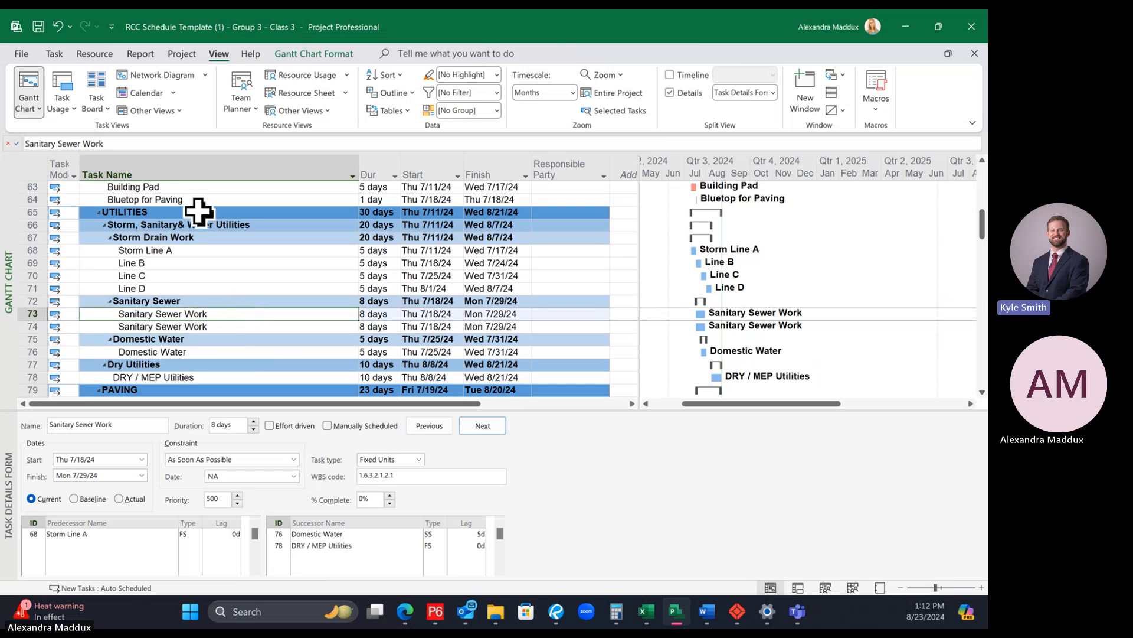
click(125, 143)
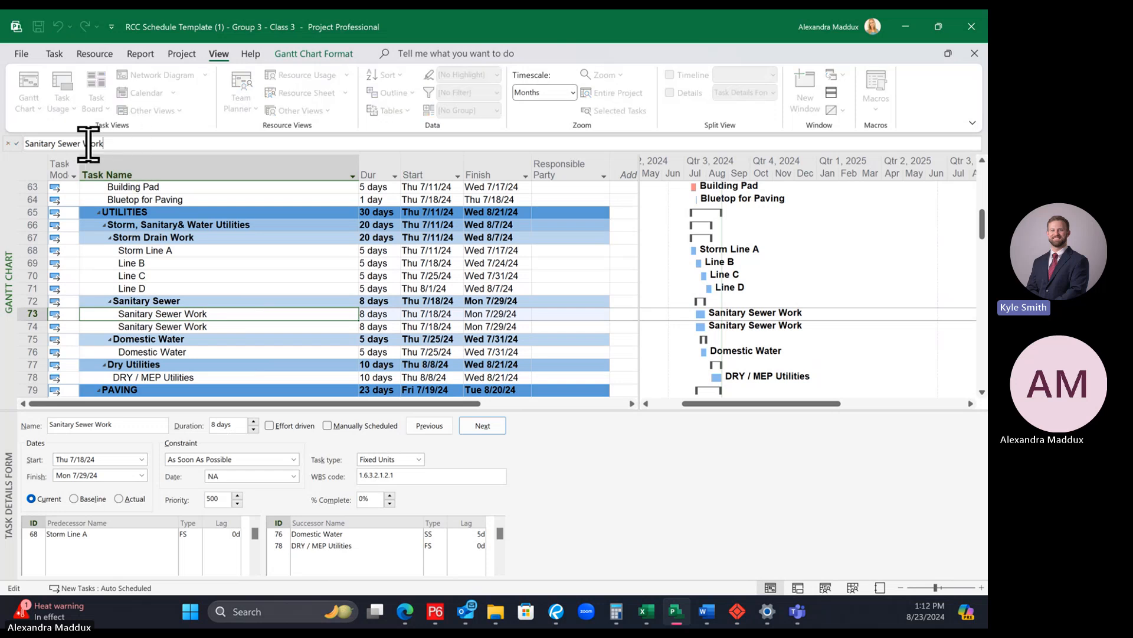
text(- Line 1)
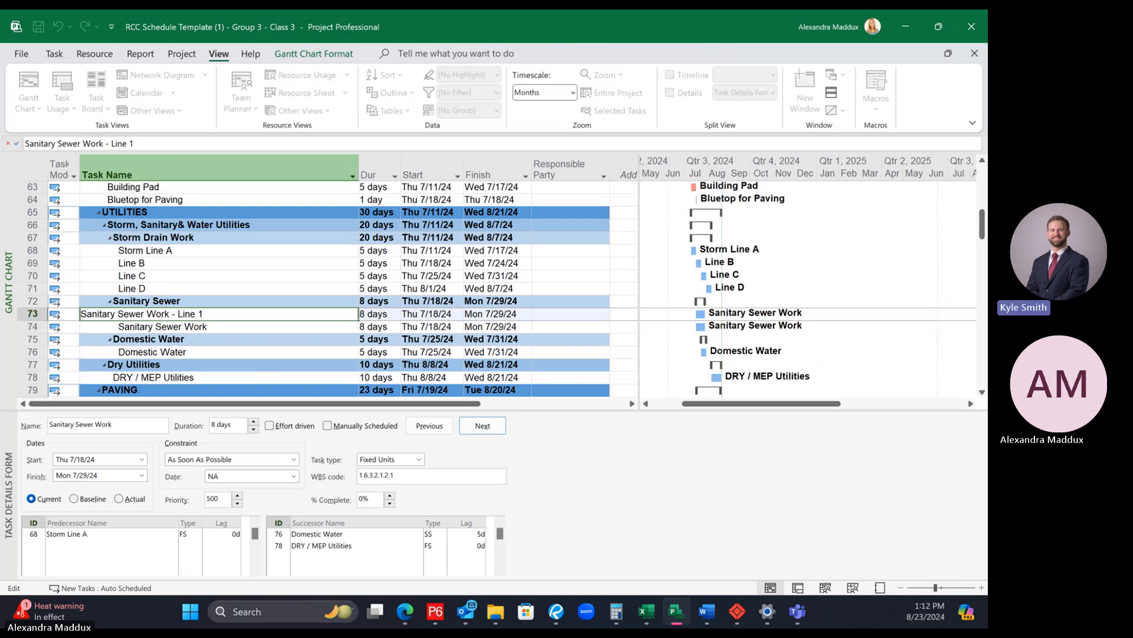
key(Return)
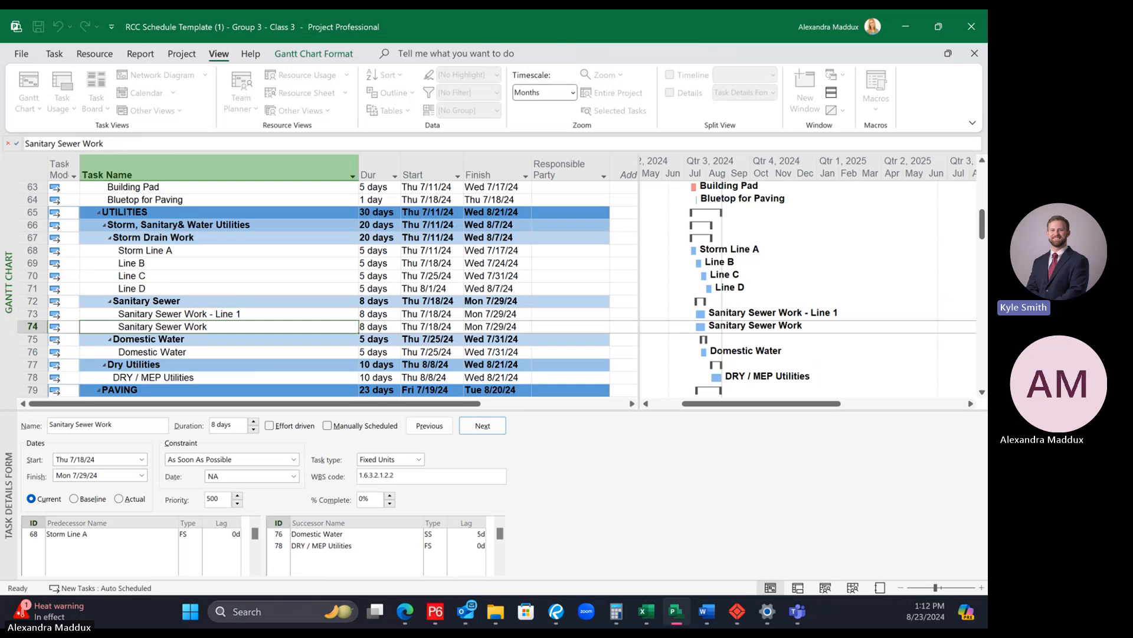
Step: Rename the duplicated Sanitary Sewer Work task as "Sanitary Sewer Work - Line 2"
click(196, 143)
text(- Lin)
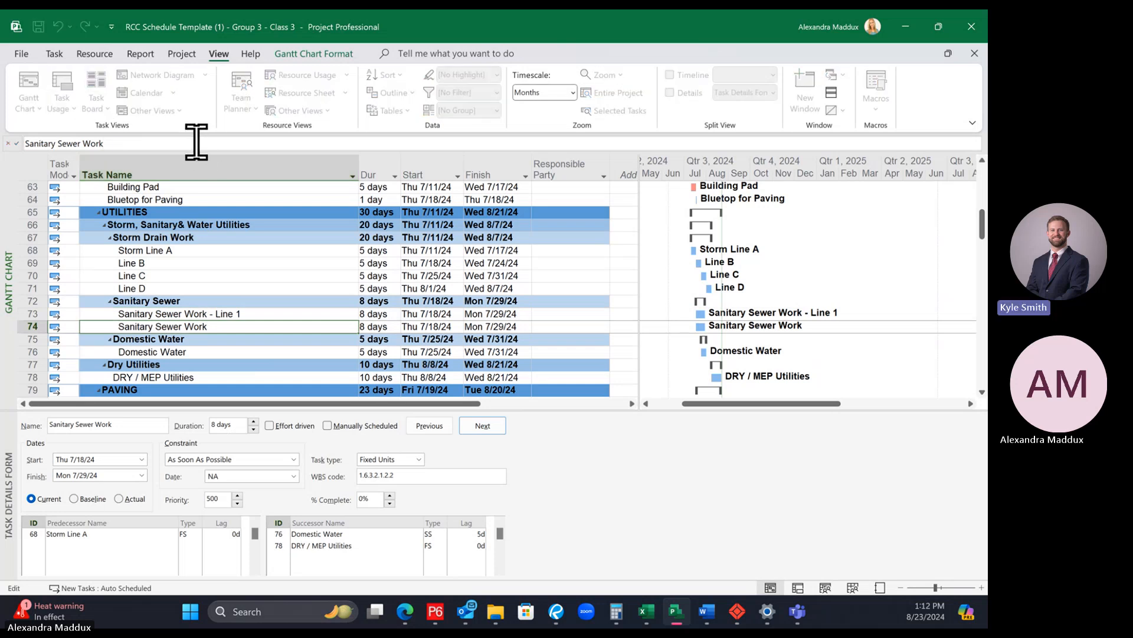
text(e 2)
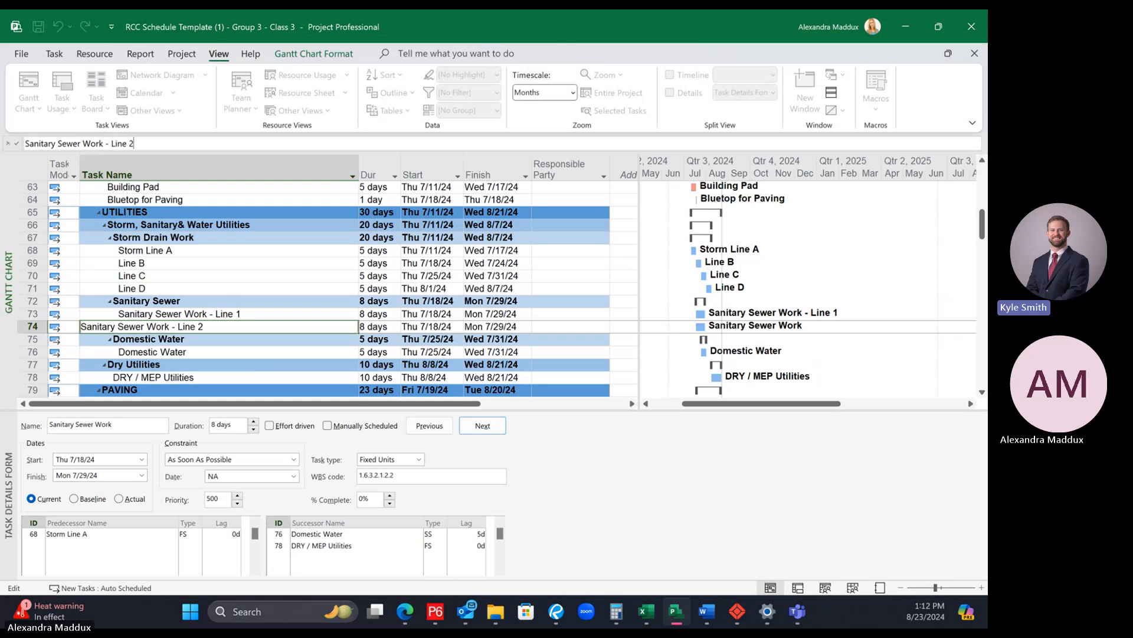
key(Return)
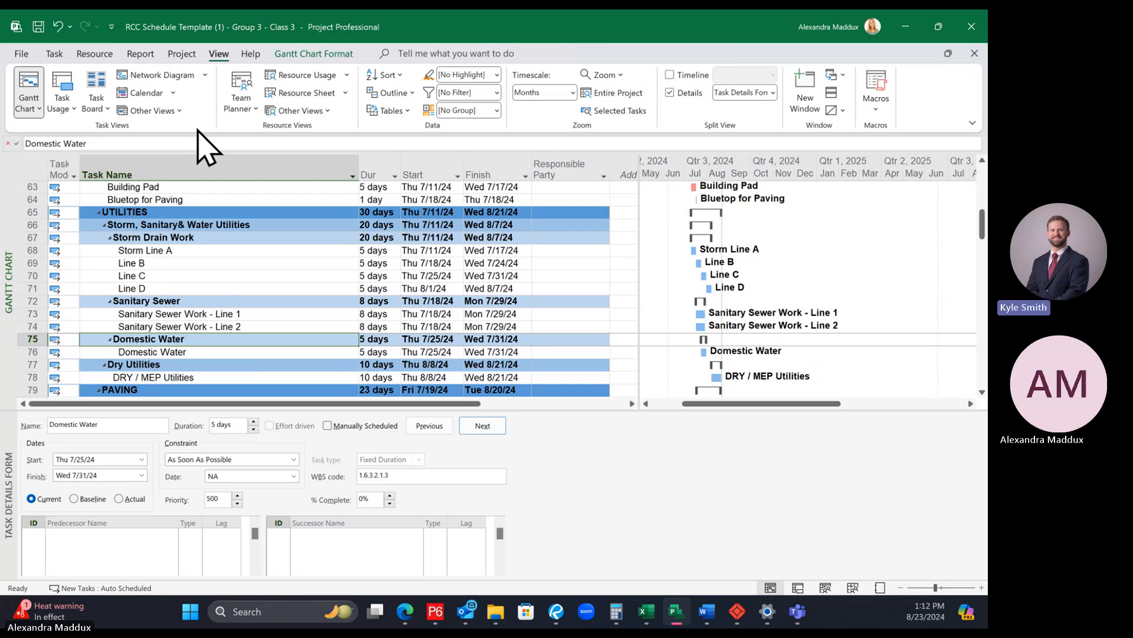
Step: Try a finish-to-start link from Sanitary Sewer Work - Line 1 to Sanitary Sewer Work - Line 2, and undo the link
click(289, 293)
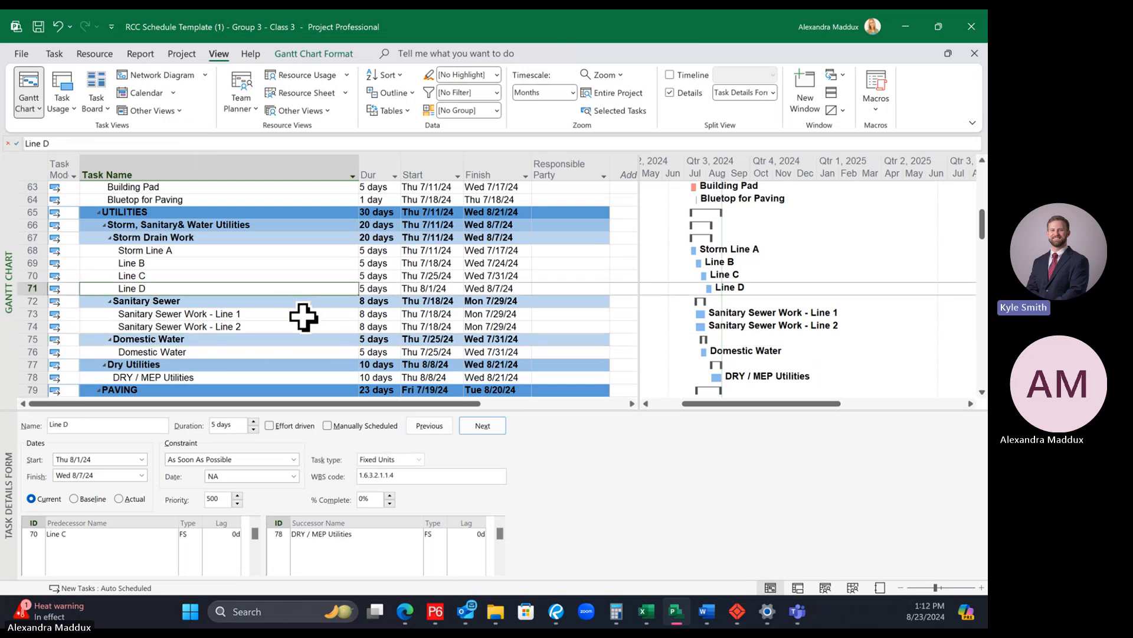
click(303, 313)
click(300, 329)
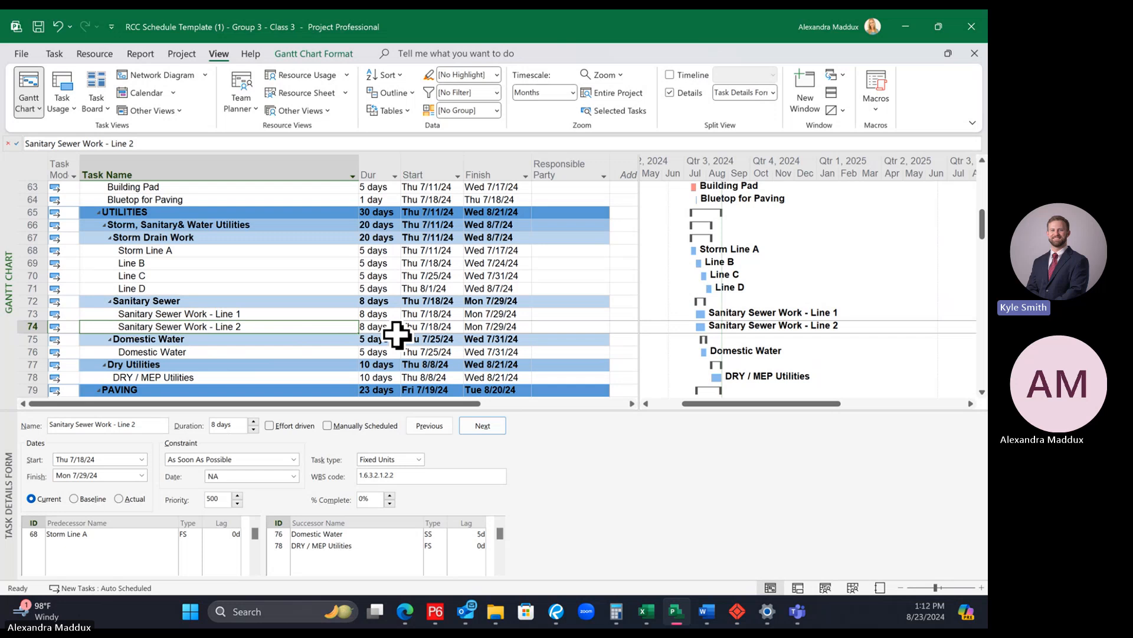
click(280, 302)
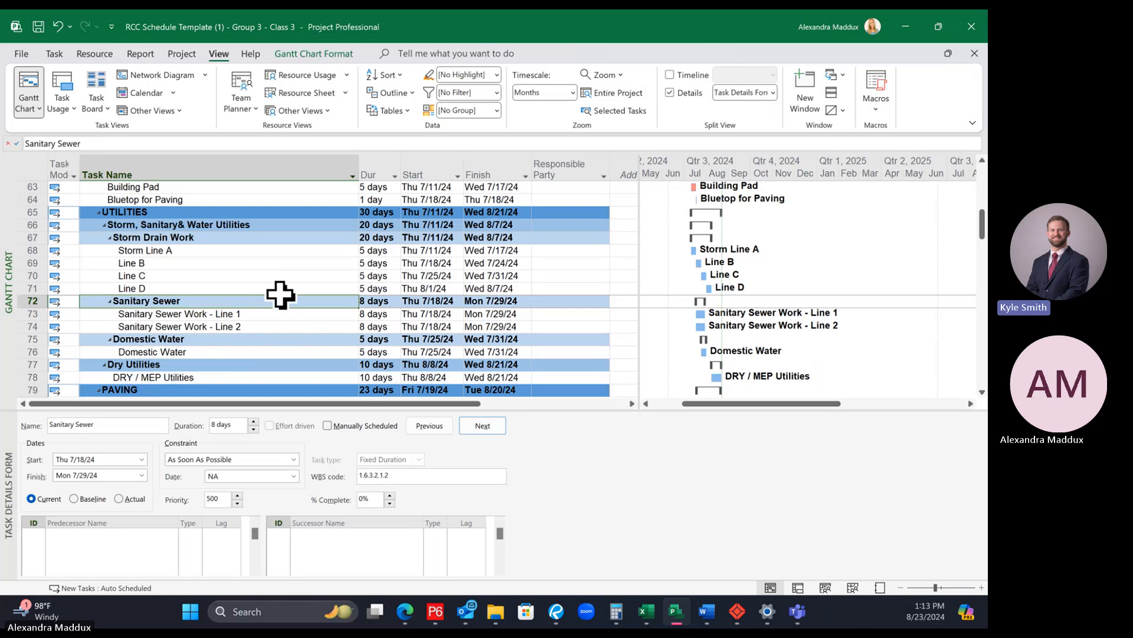
click(55, 54)
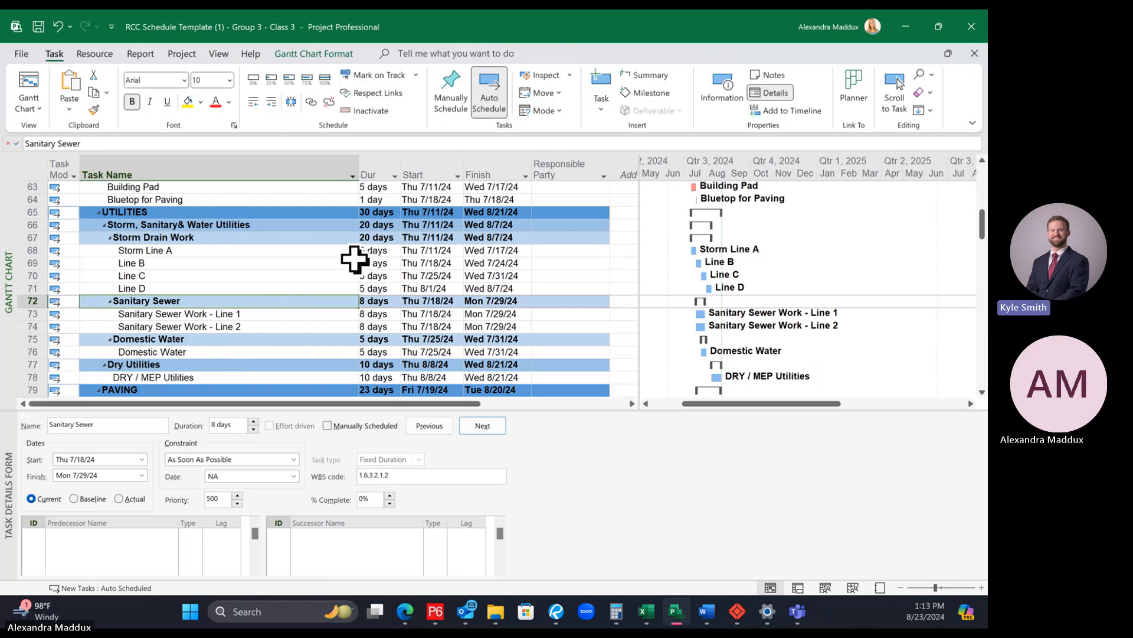
click(254, 315)
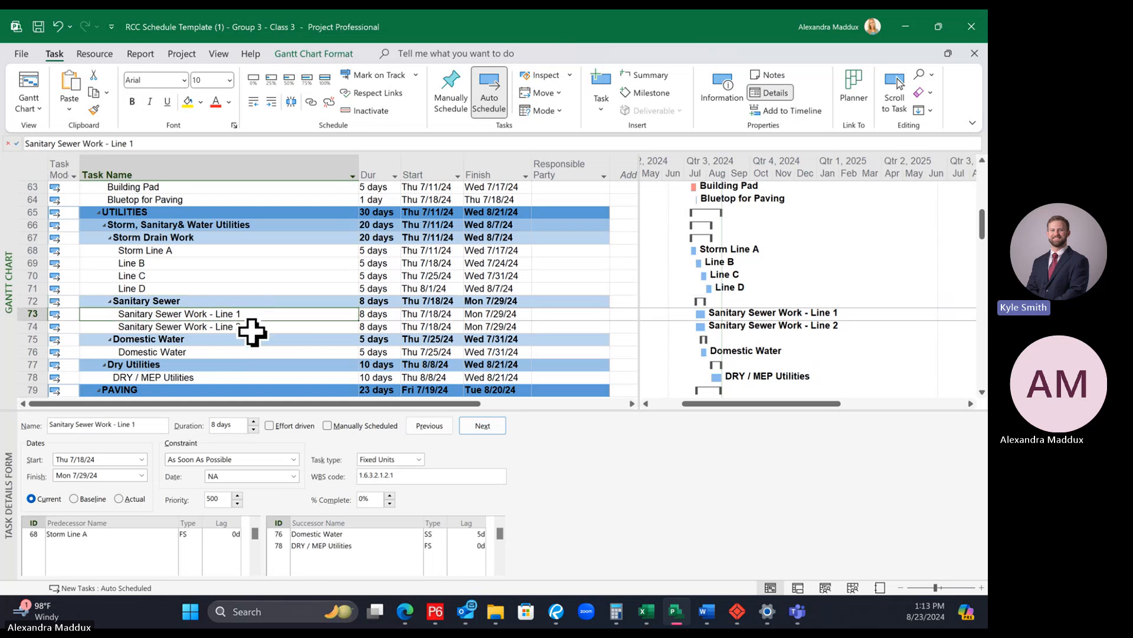
ctrl+click(251, 327)
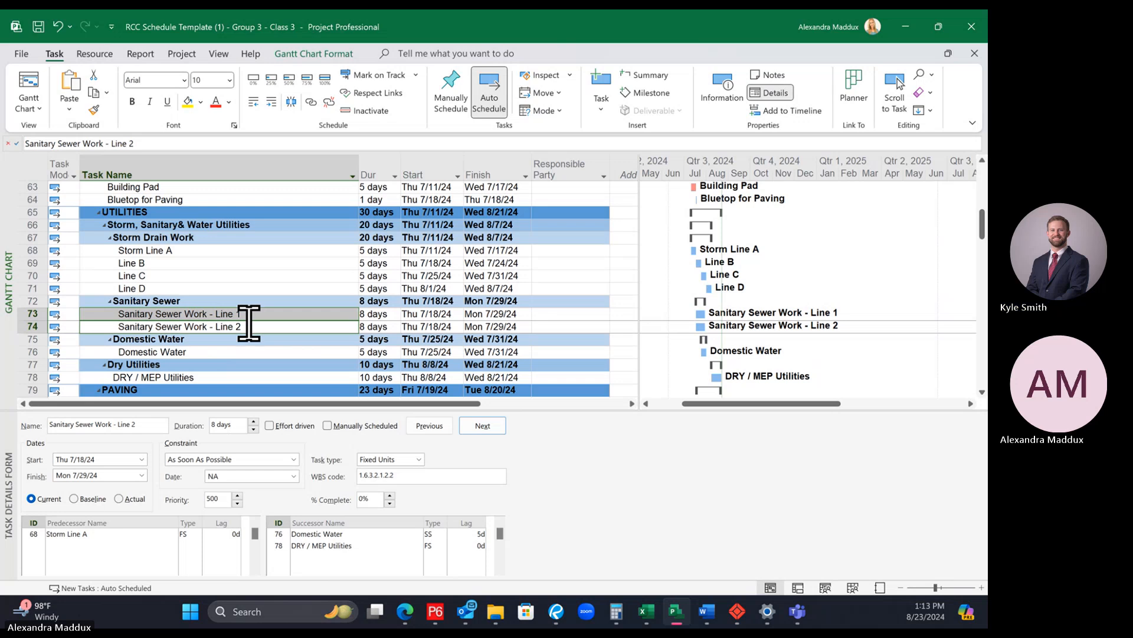
click(246, 315)
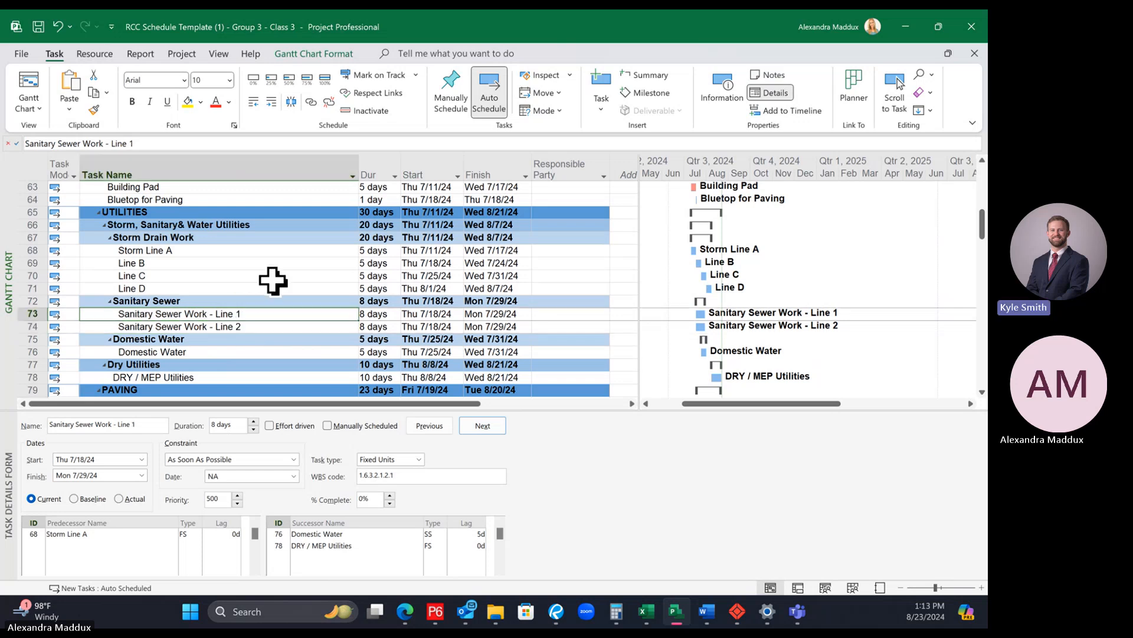
ctrl+click(261, 327)
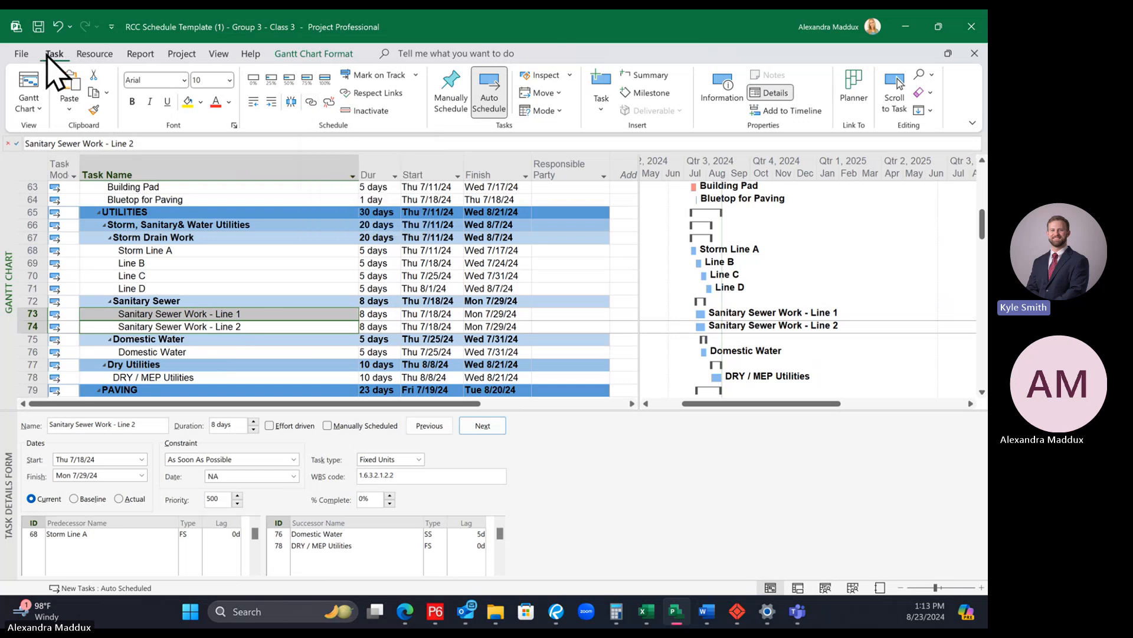
click(311, 103)
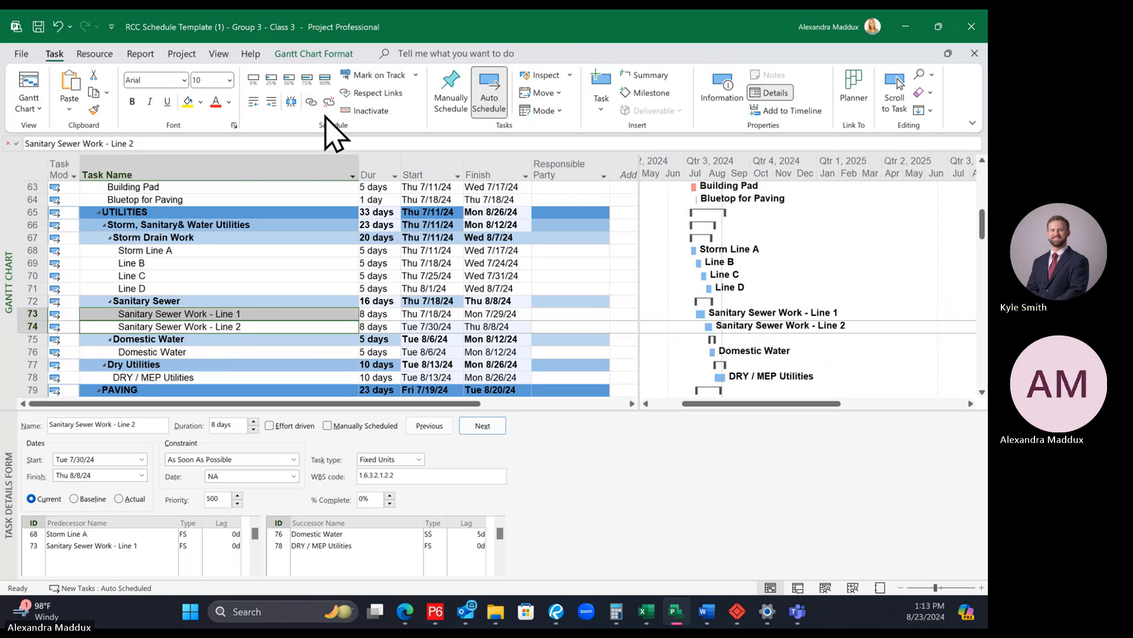
click(328, 102)
click(304, 366)
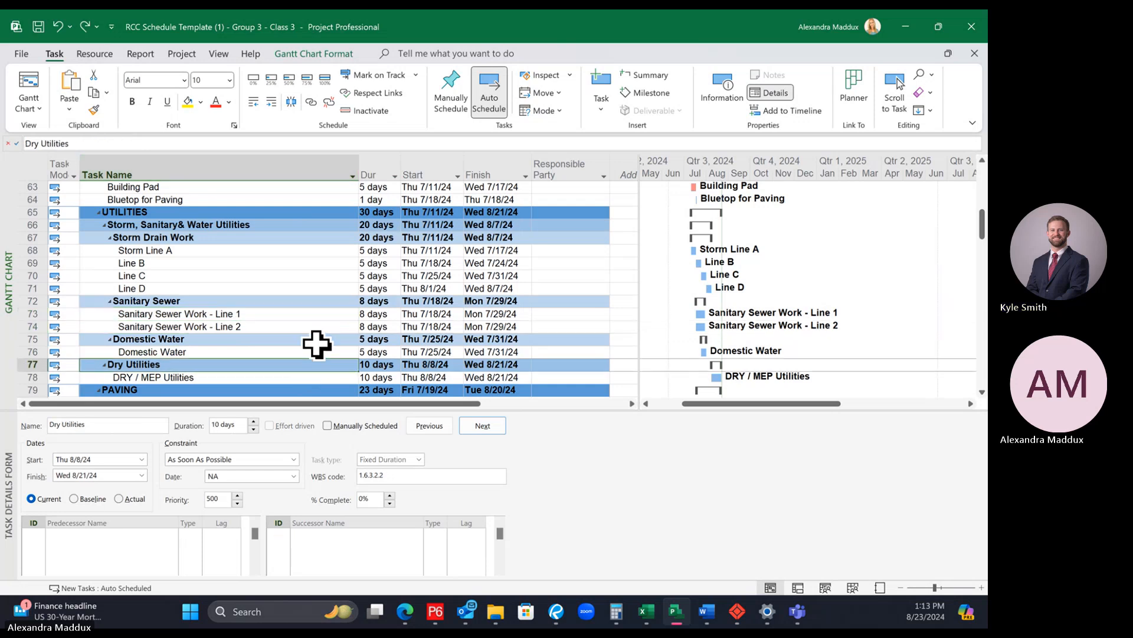
Step: Link Sanitary Sewer Work - Line 1 to Sanitary Sewer Work - Line 2 as a finish-to-start sequence
click(263, 314)
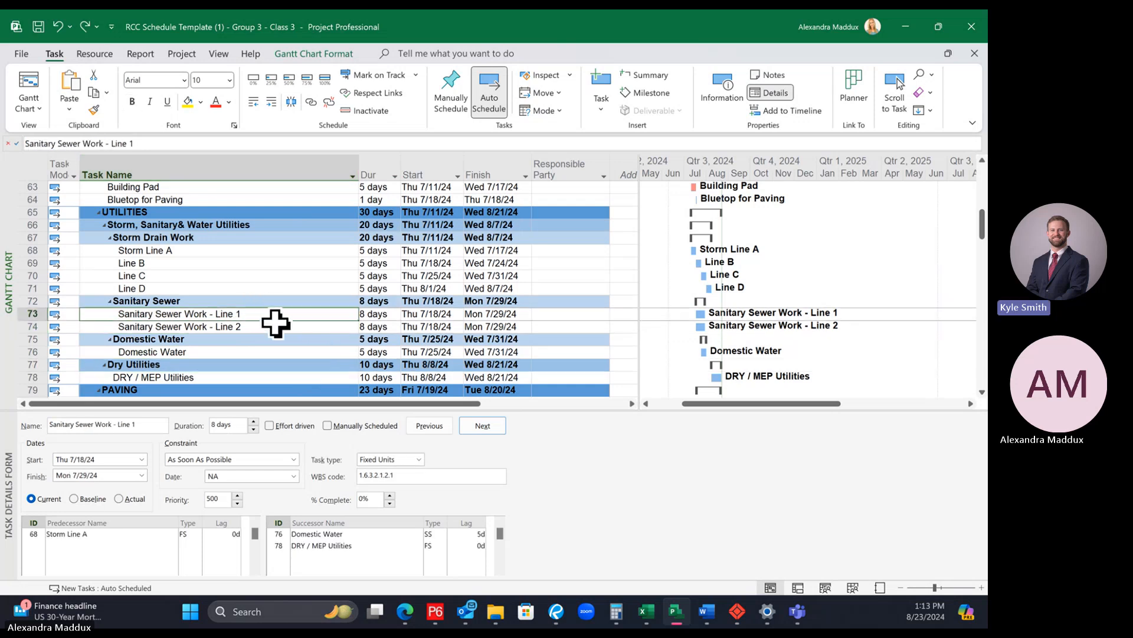
shift+click(258, 326)
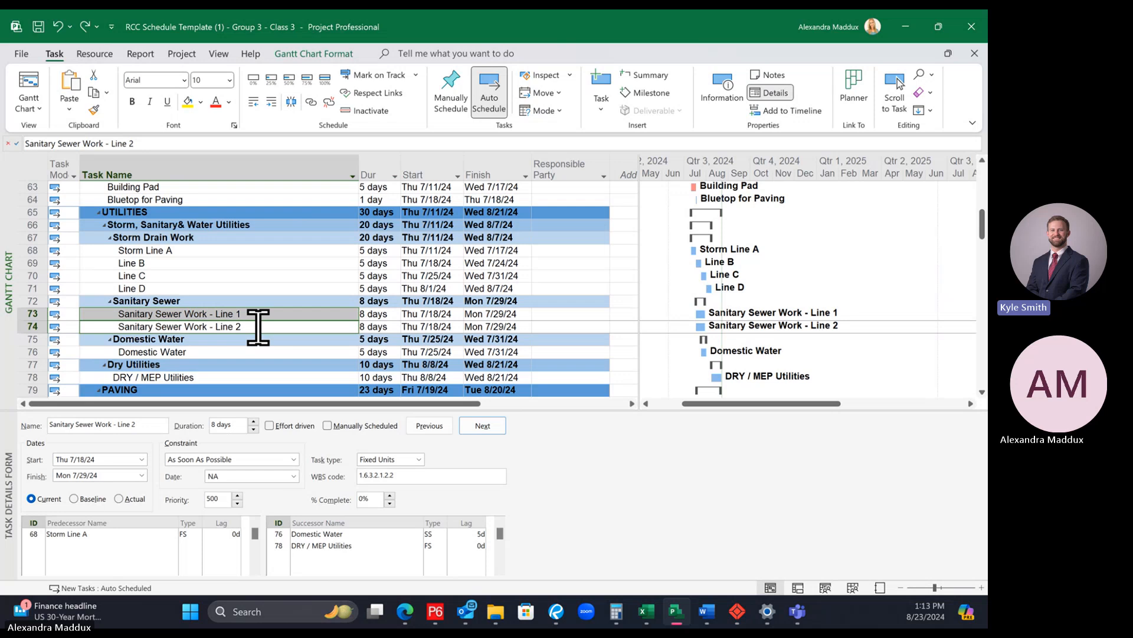
click(311, 103)
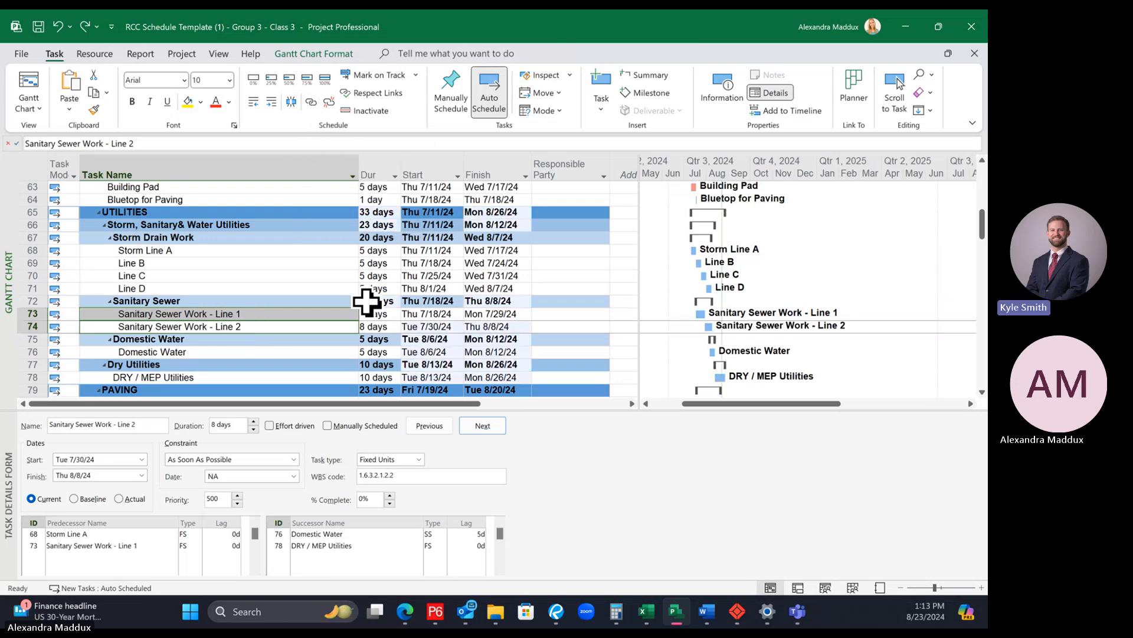
click(283, 300)
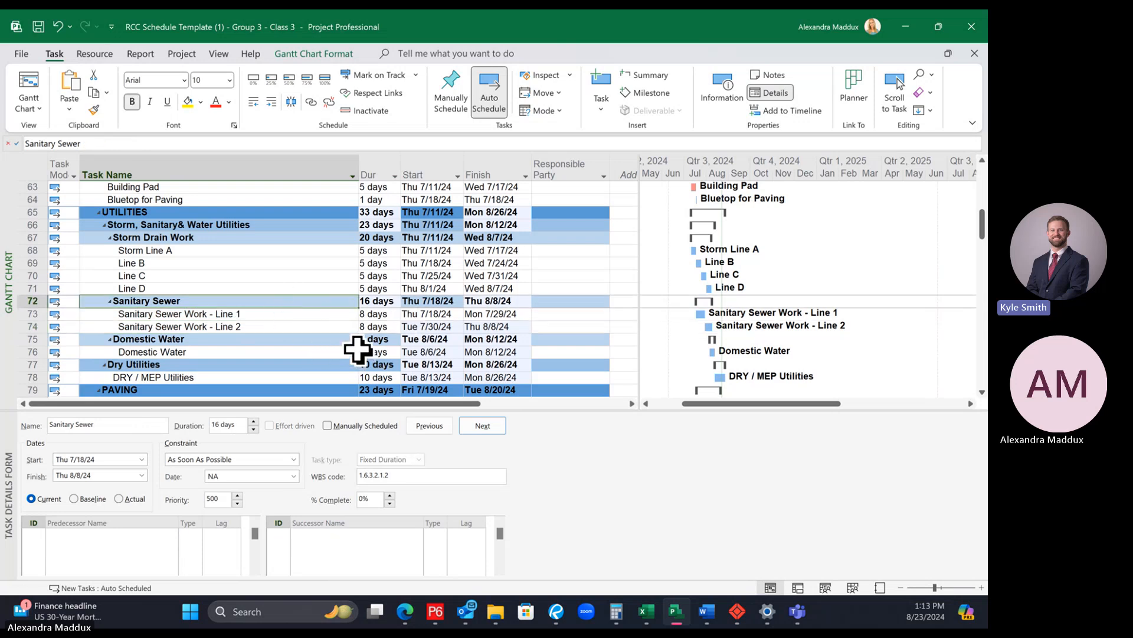
Step: Set the durations of Sanitary Sewer Work - Line 1 and Sanitary Sewer Work - Line 2 to 4 days each
click(380, 301)
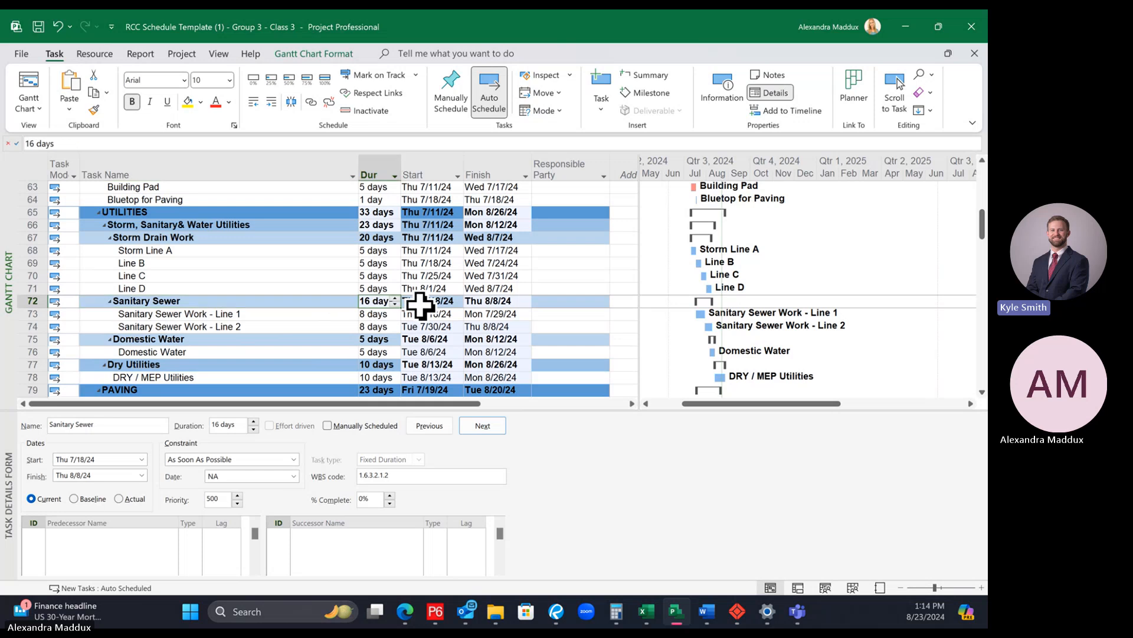
click(286, 317)
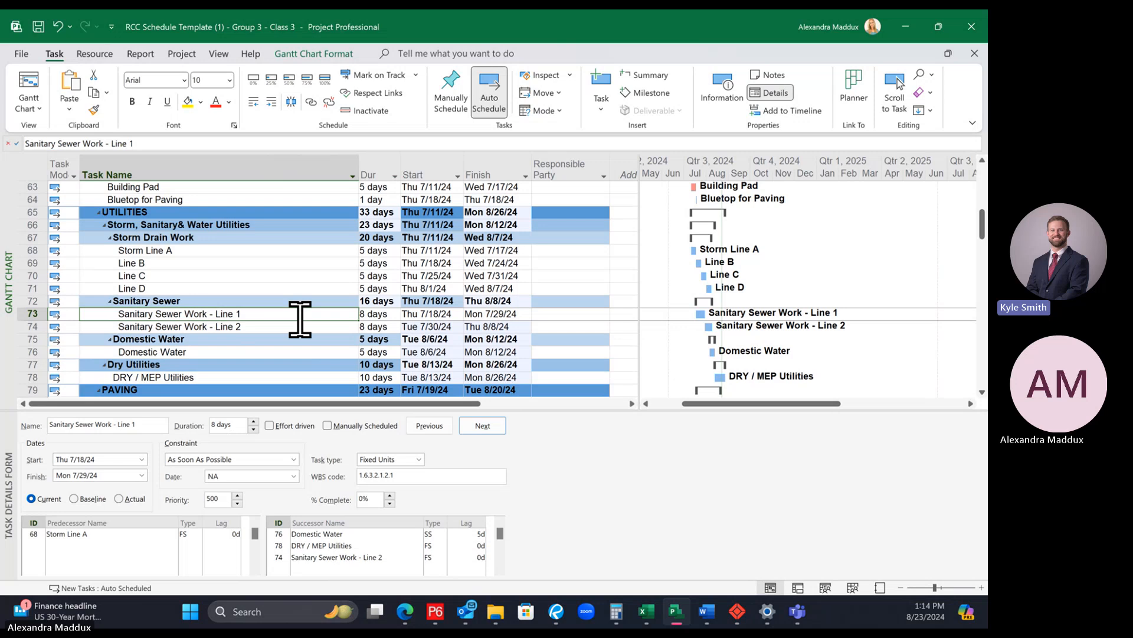
click(308, 324)
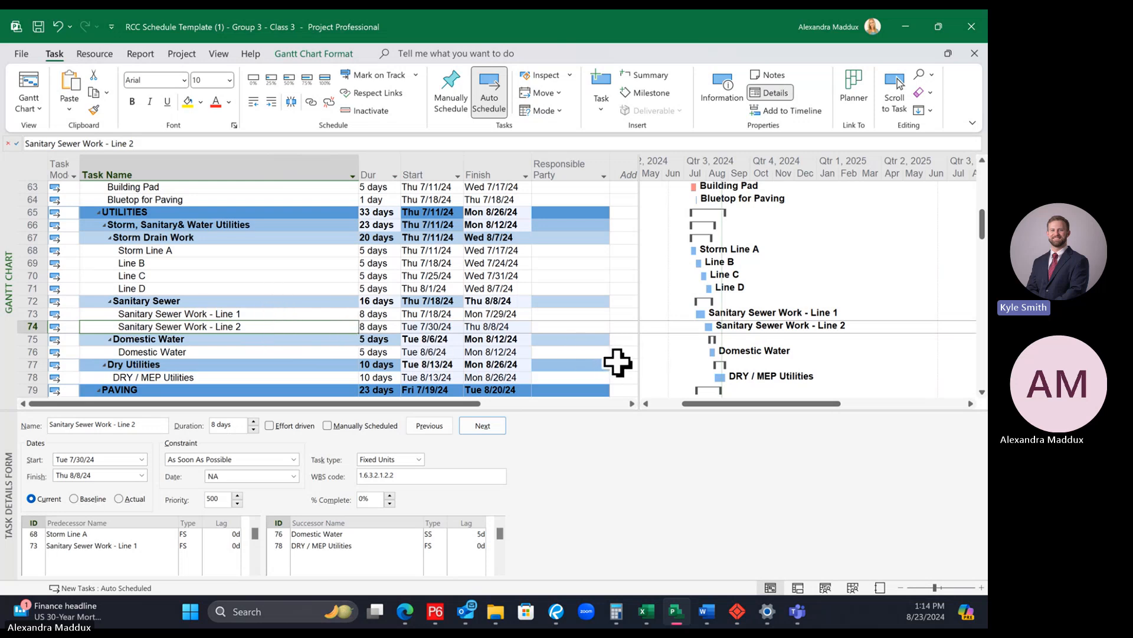
click(373, 315)
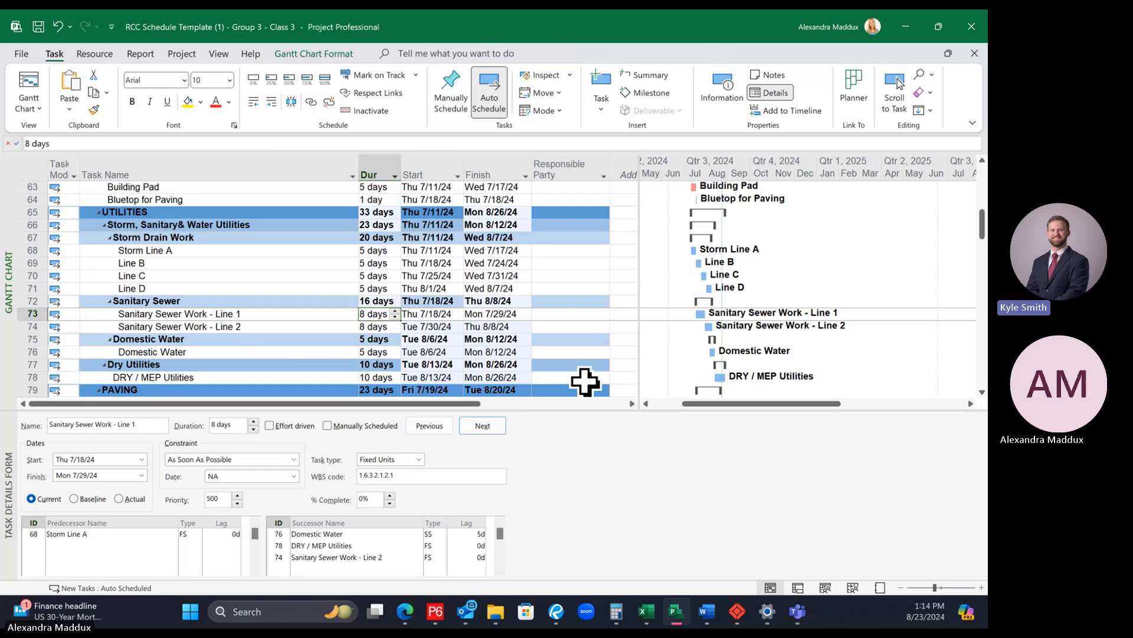
click(423, 301)
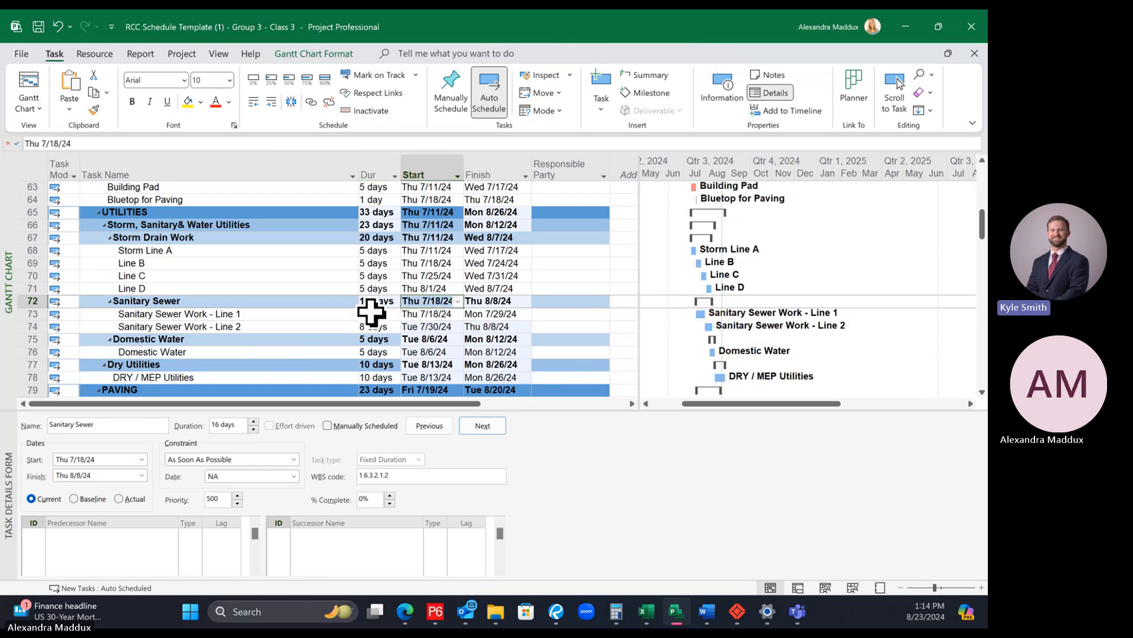
click(371, 313)
text(4)
key(Return)
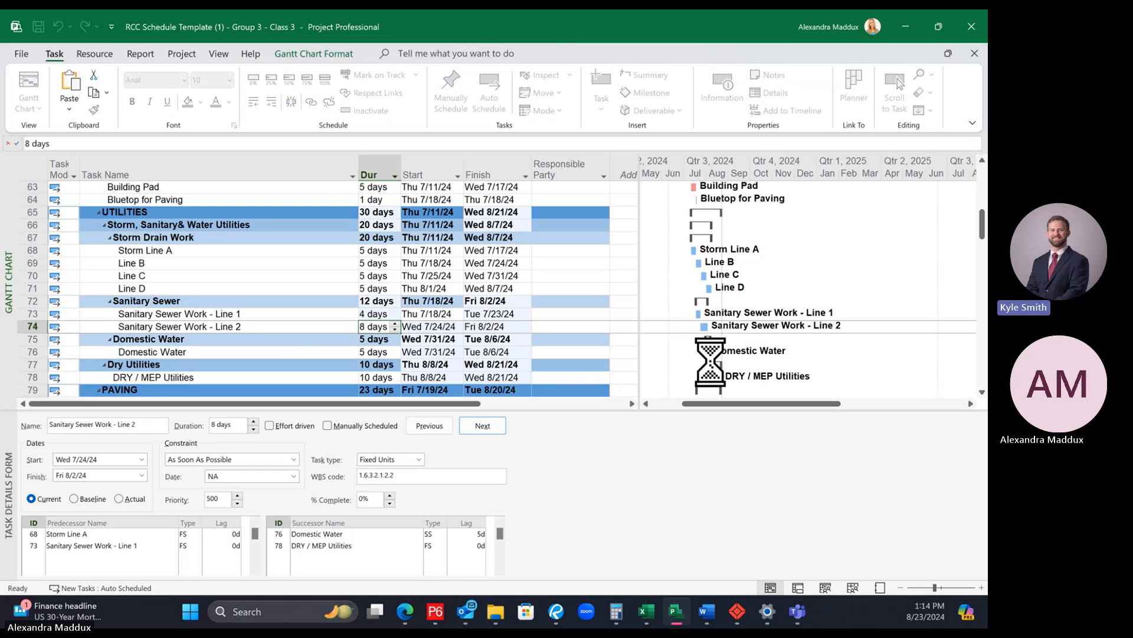
text(4)
key(Return)
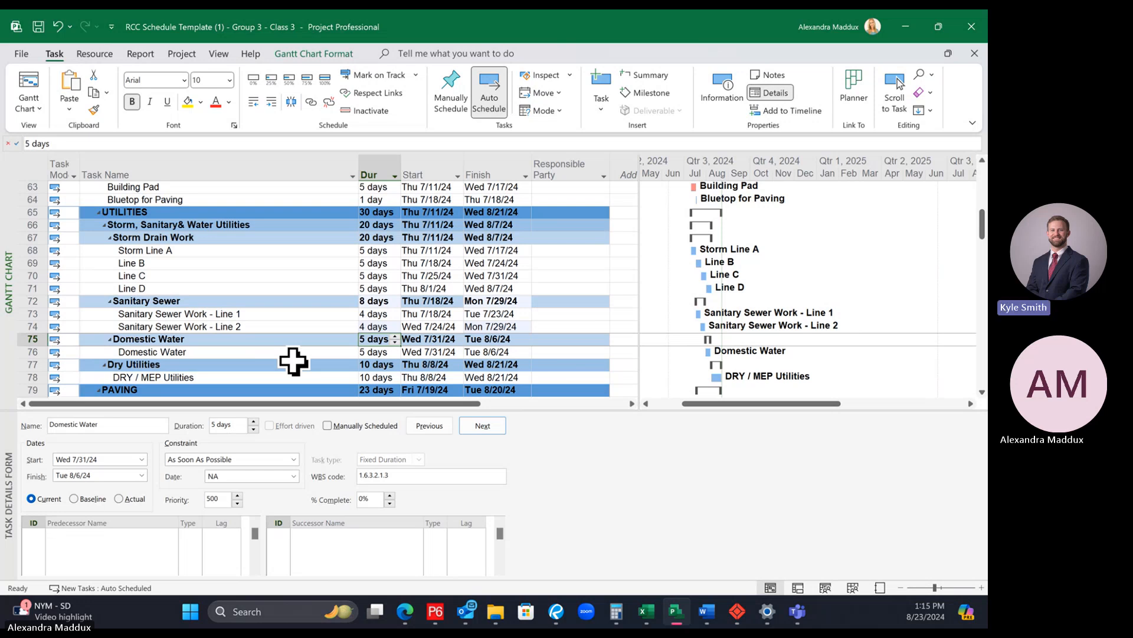
Step: Review the Sanitary Sewer group and the Domestic Water task's predecessors and successors, and check the commands available for its row
click(274, 314)
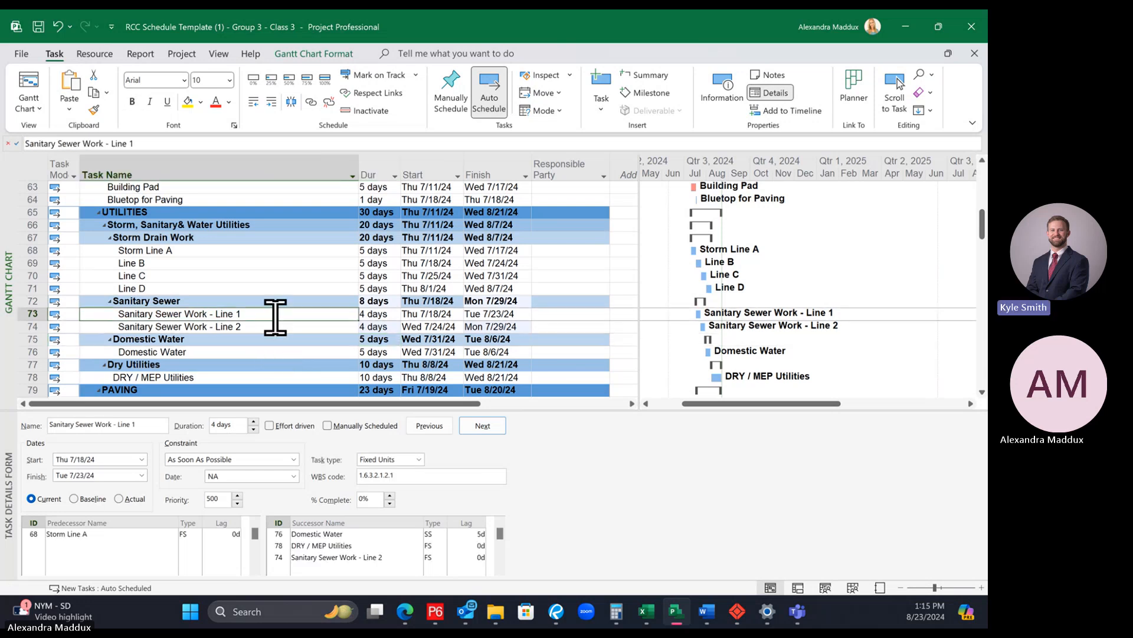
click(261, 304)
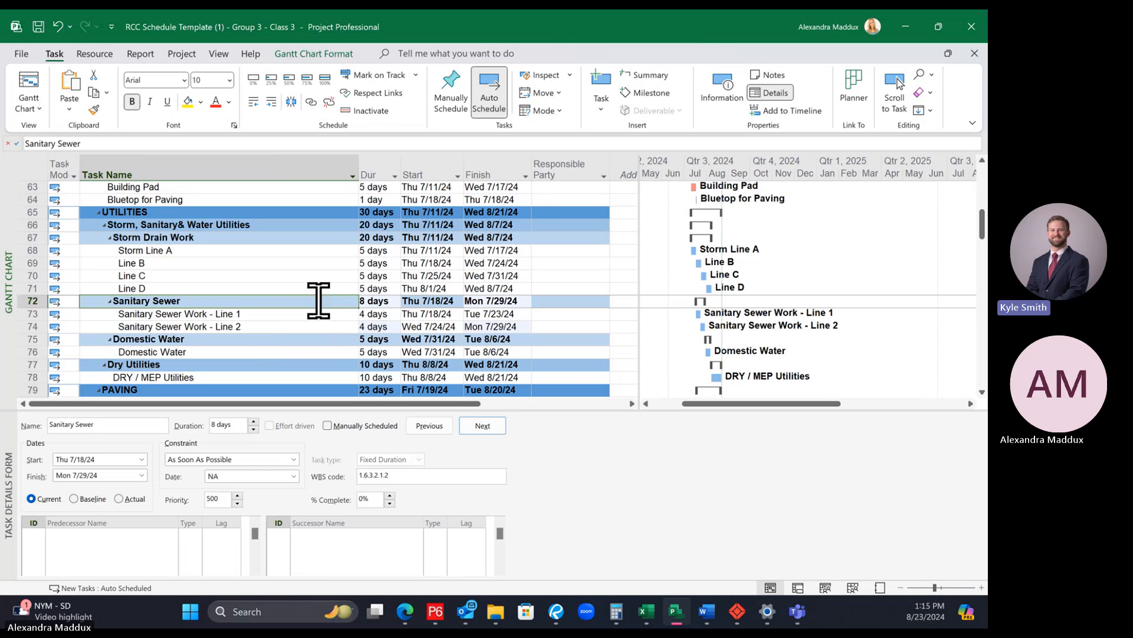
scroll(317, 298, down, 1)
click(235, 301)
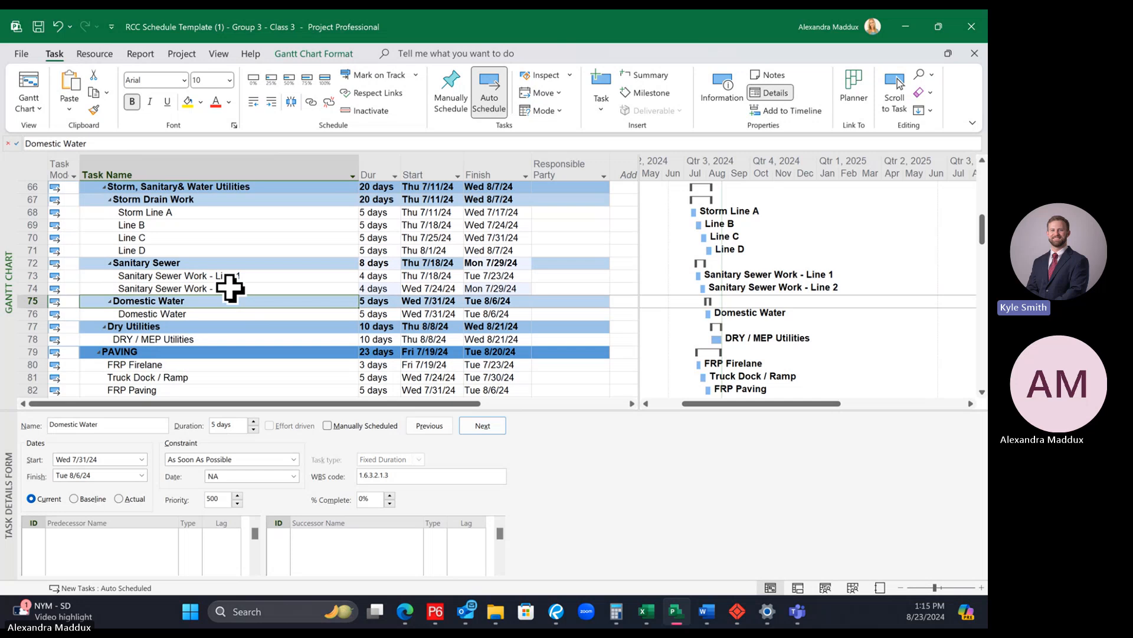
click(188, 314)
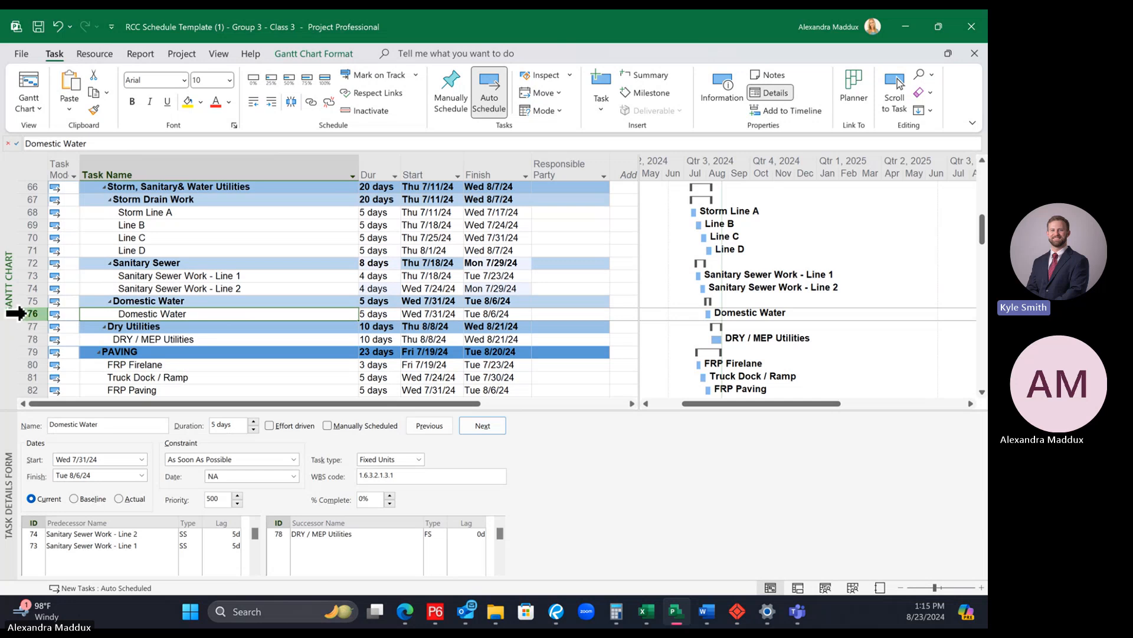
right_click(25, 313)
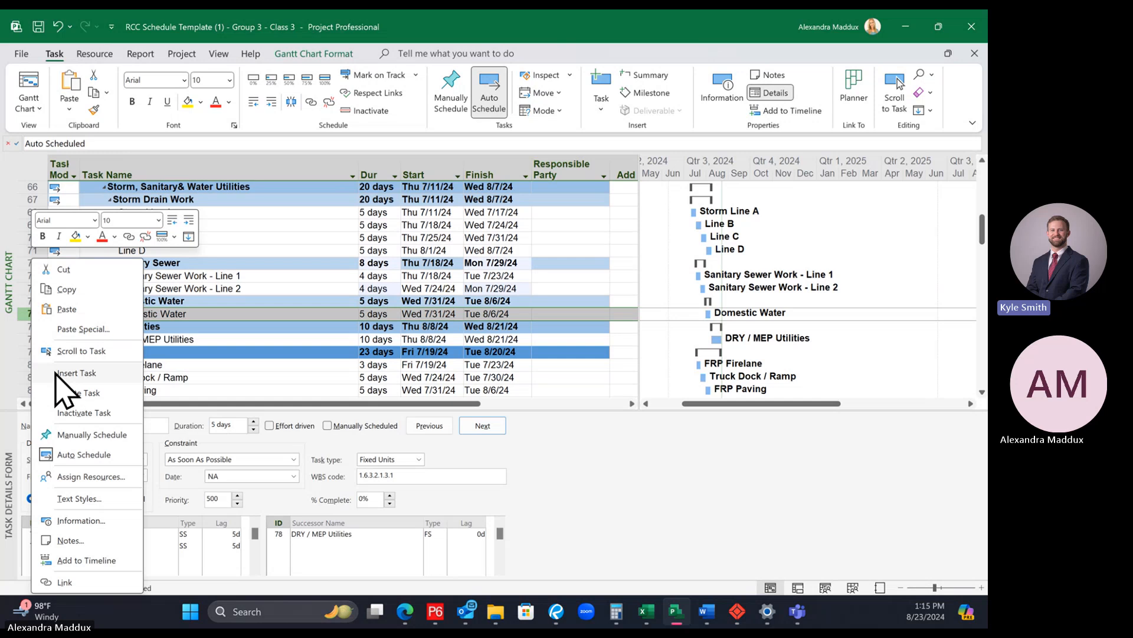
click(249, 380)
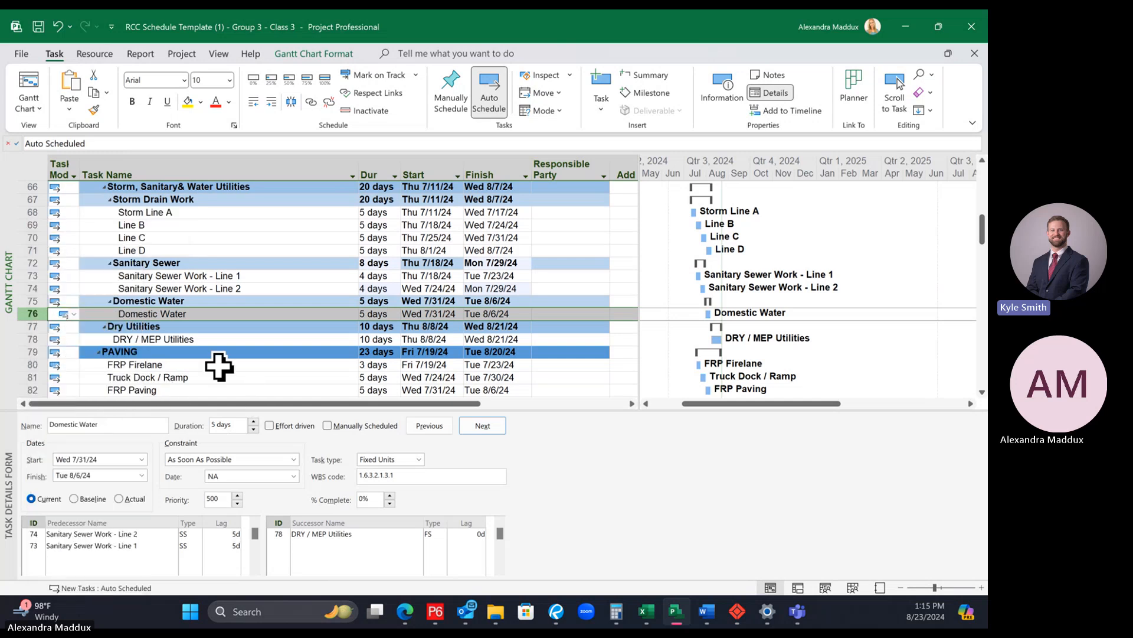
Step: Insert two new tasks above the Domestic Water task in the Domestic Water group
click(112, 351)
click(25, 313)
right_click(25, 314)
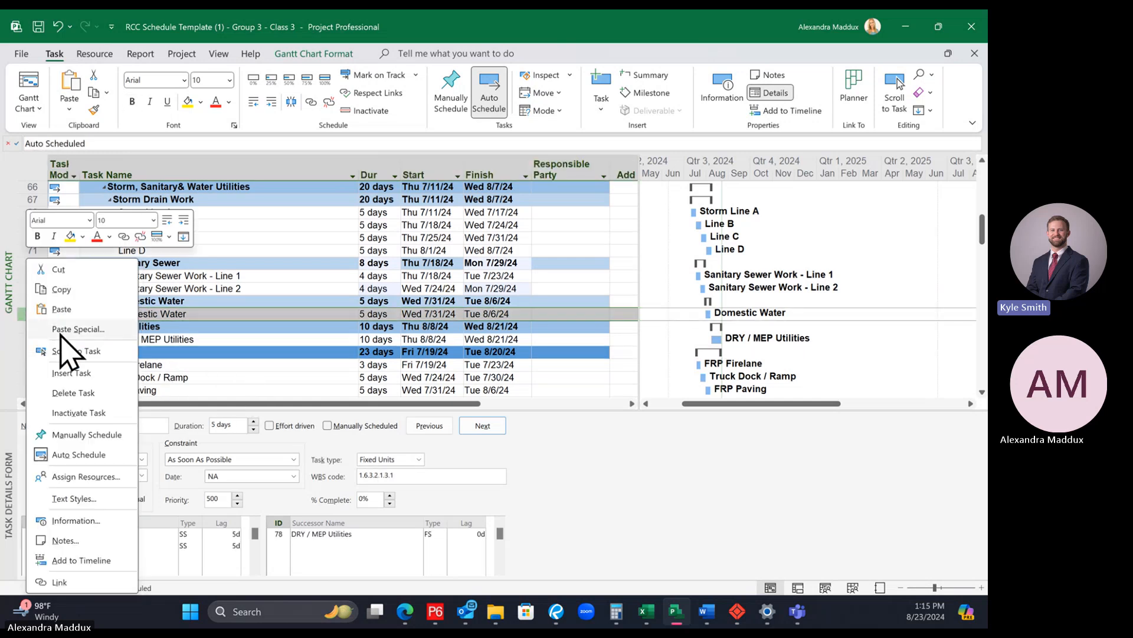
click(80, 374)
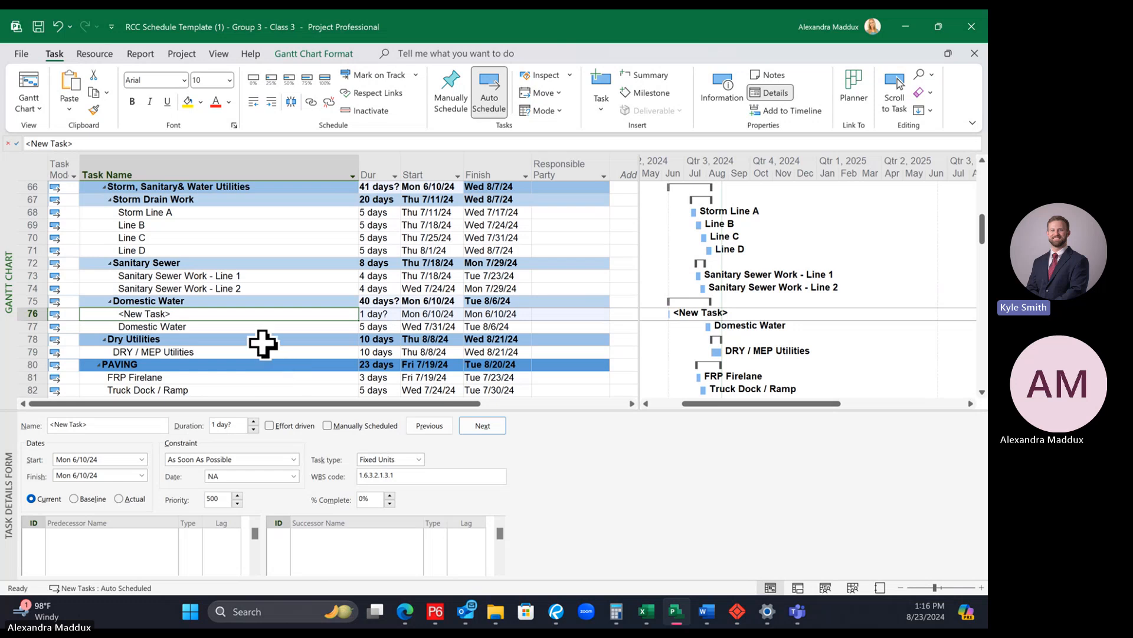
click(225, 325)
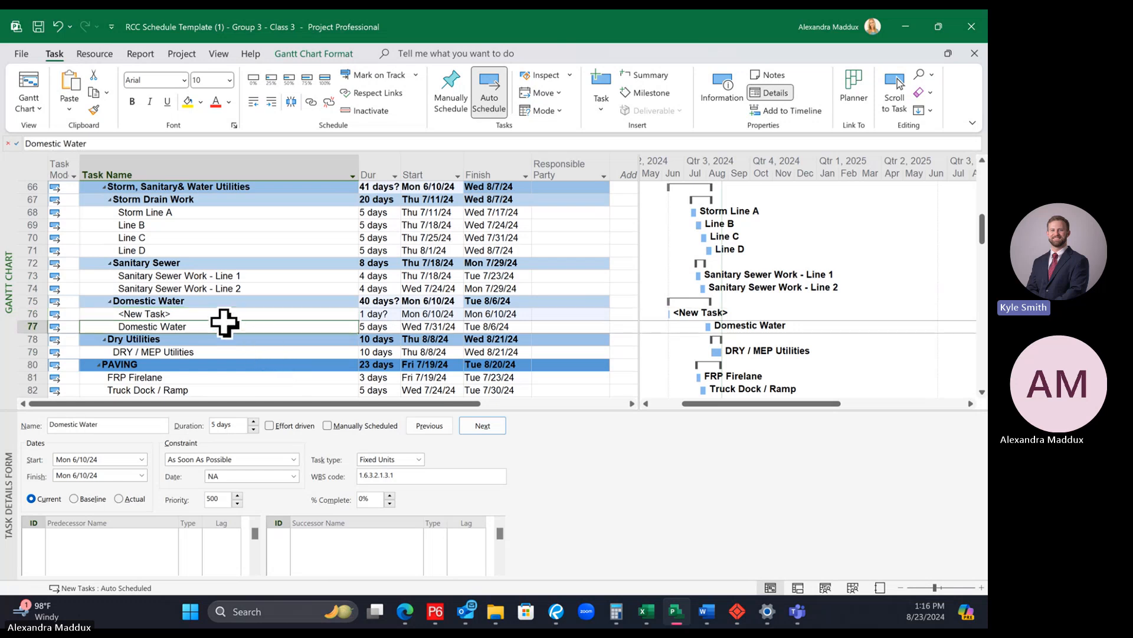
click(219, 315)
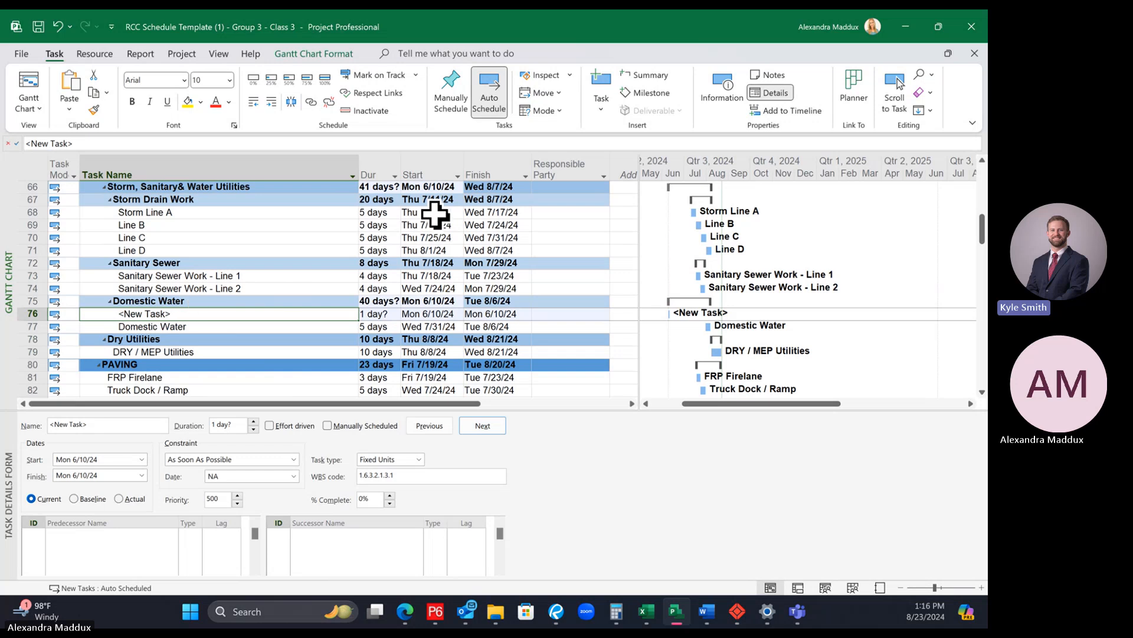
click(602, 81)
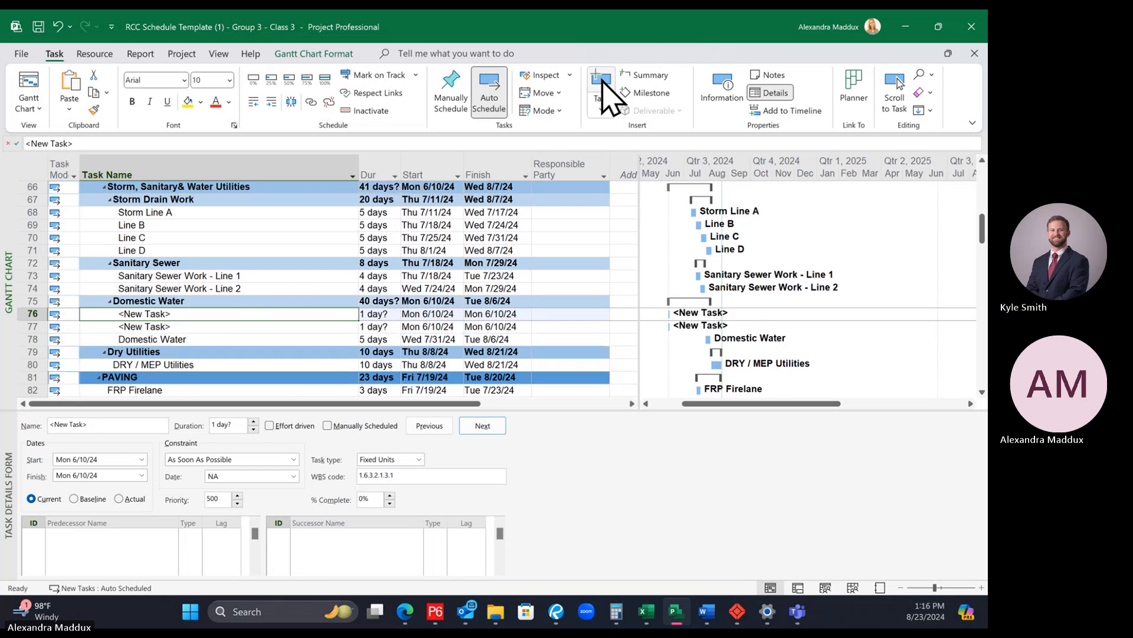
click(221, 343)
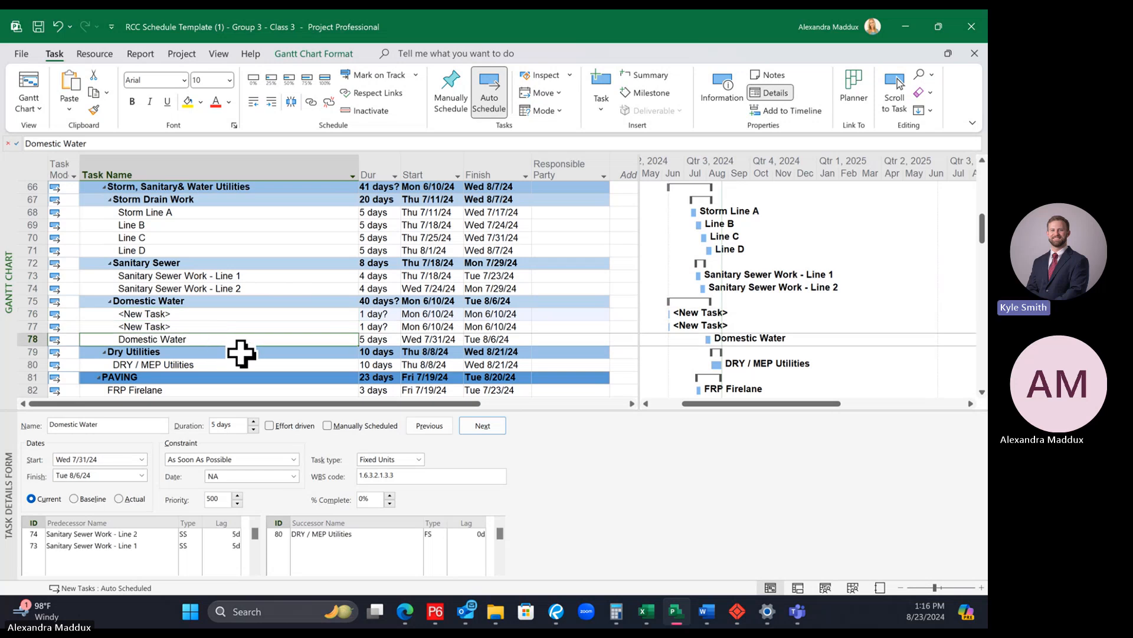
right_click(26, 327)
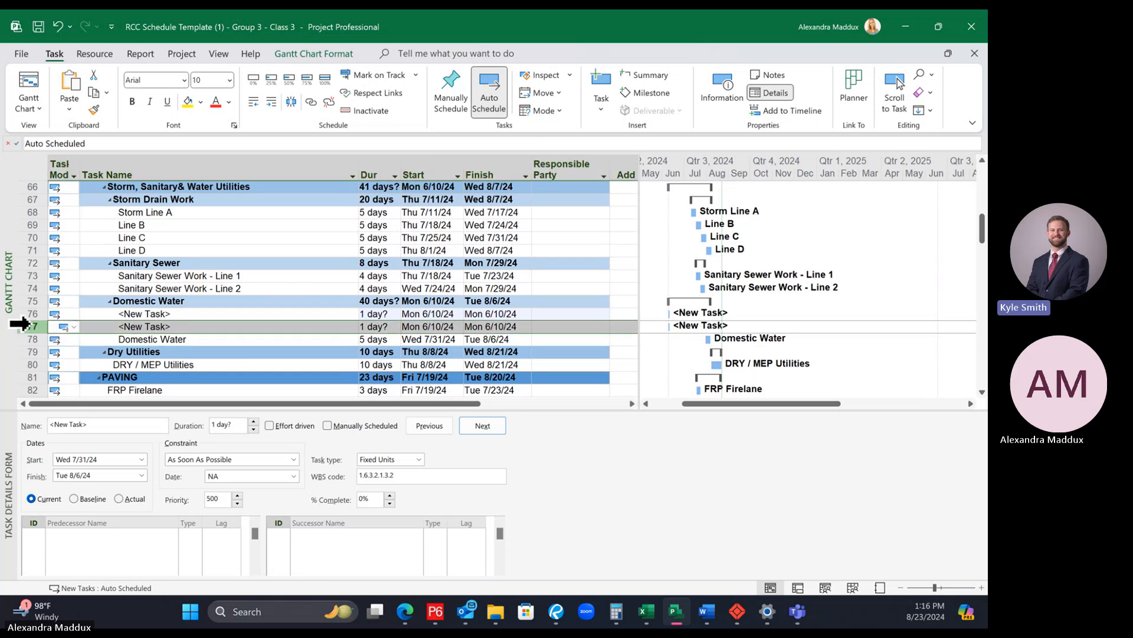
click(229, 337)
click(215, 325)
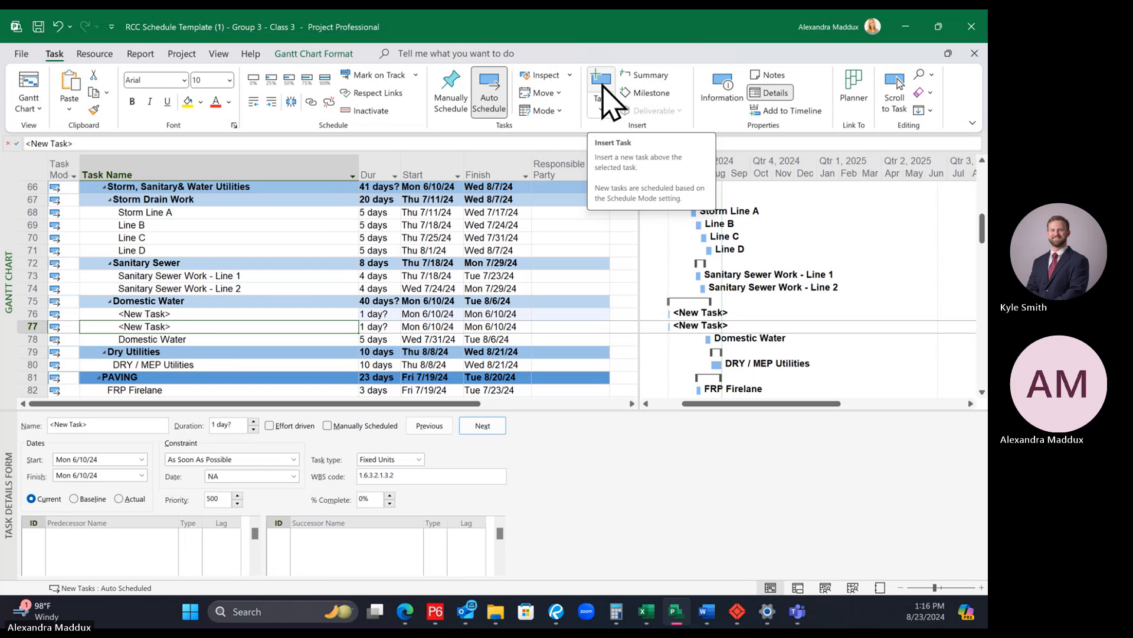
click(222, 338)
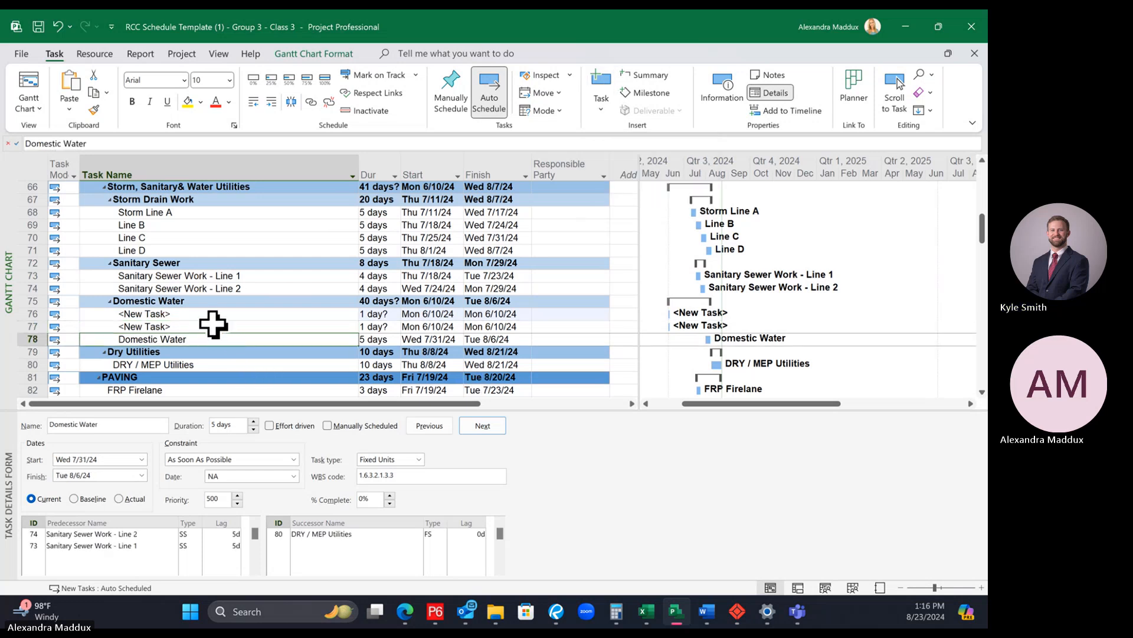
Step: Name the first new task in the Domestic Water group "Domestic Water - North"
click(211, 313)
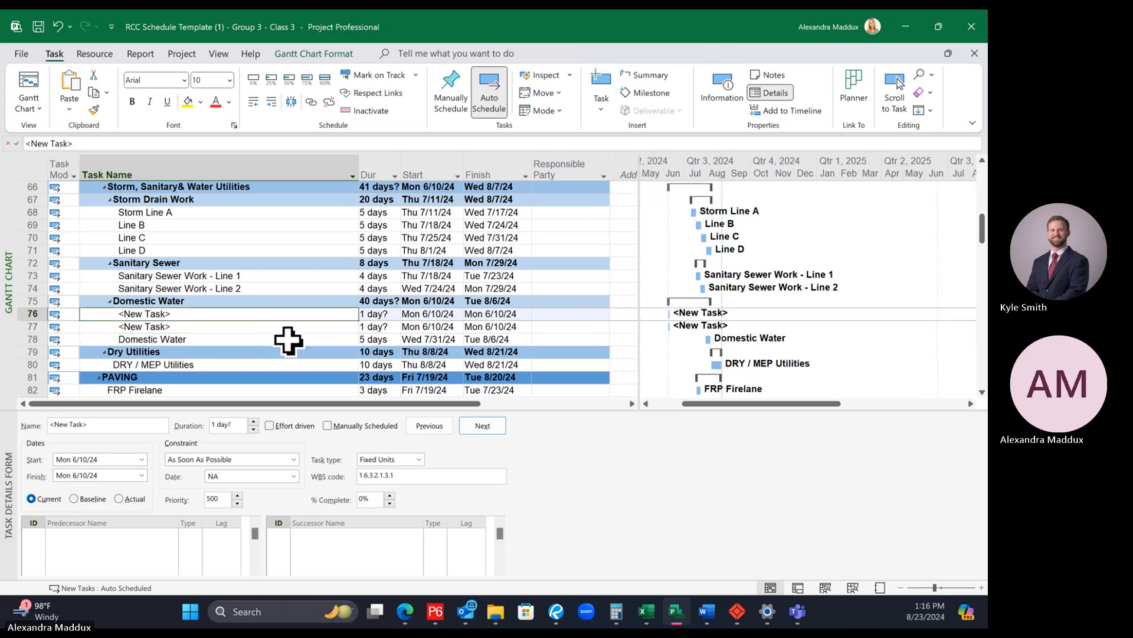
text(Domestic )
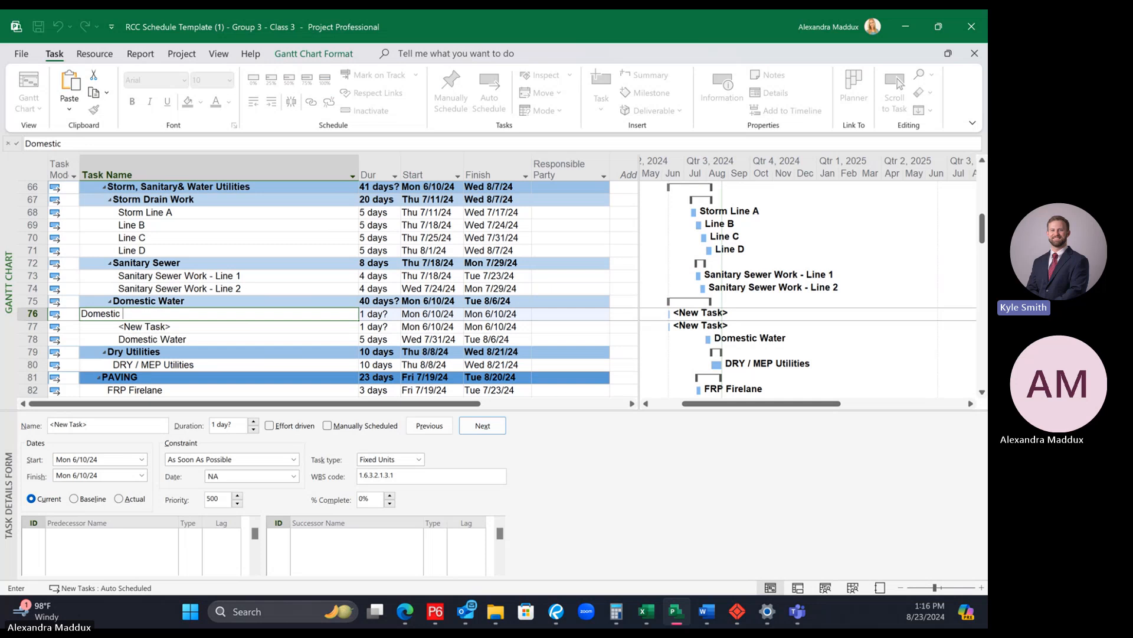
text(Water)
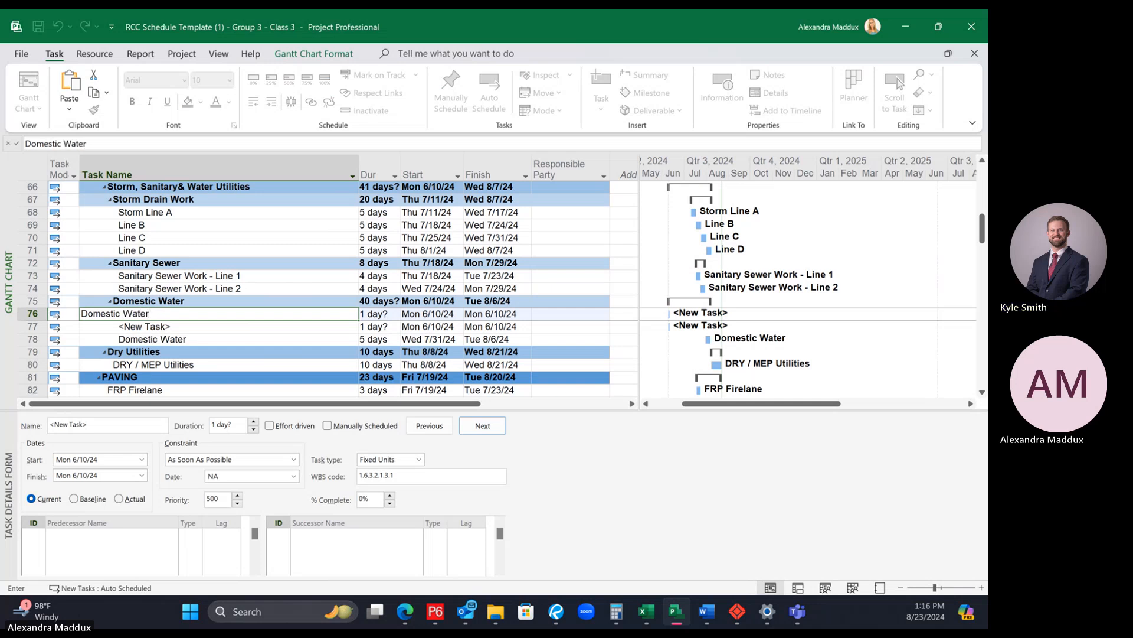
text( - L)
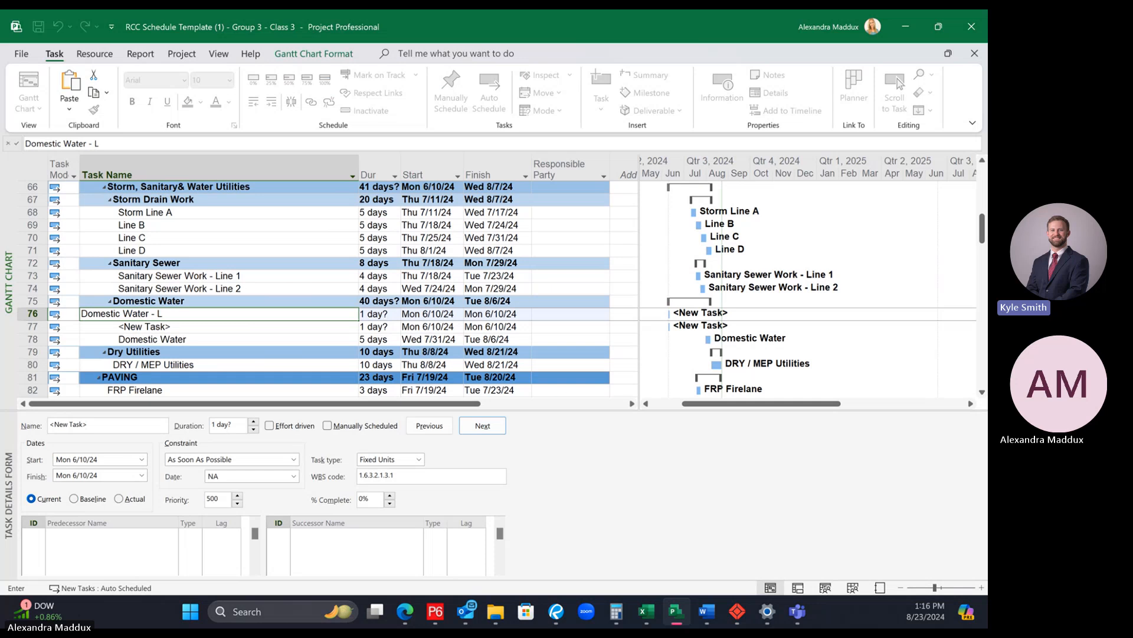
key(BackSpace)
text(North)
key(Return)
Step: Name the second new task "Domestic Water - East" and rename the original Domestic Water task "Domestic Water - South"
text(D)
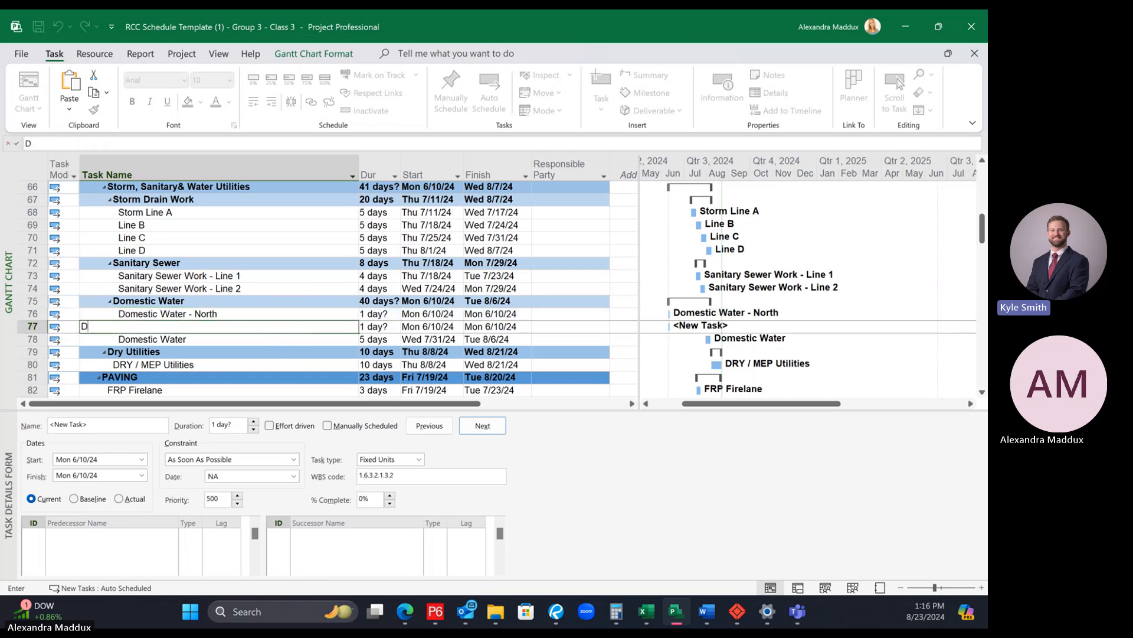
text(omestic Warter - East)
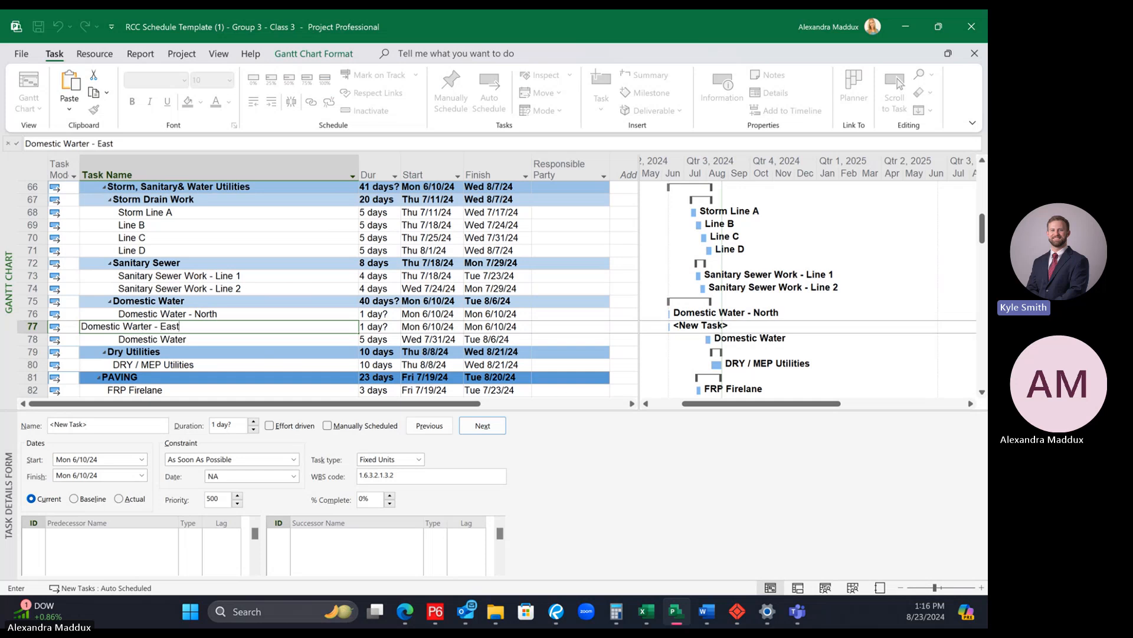
key(Return)
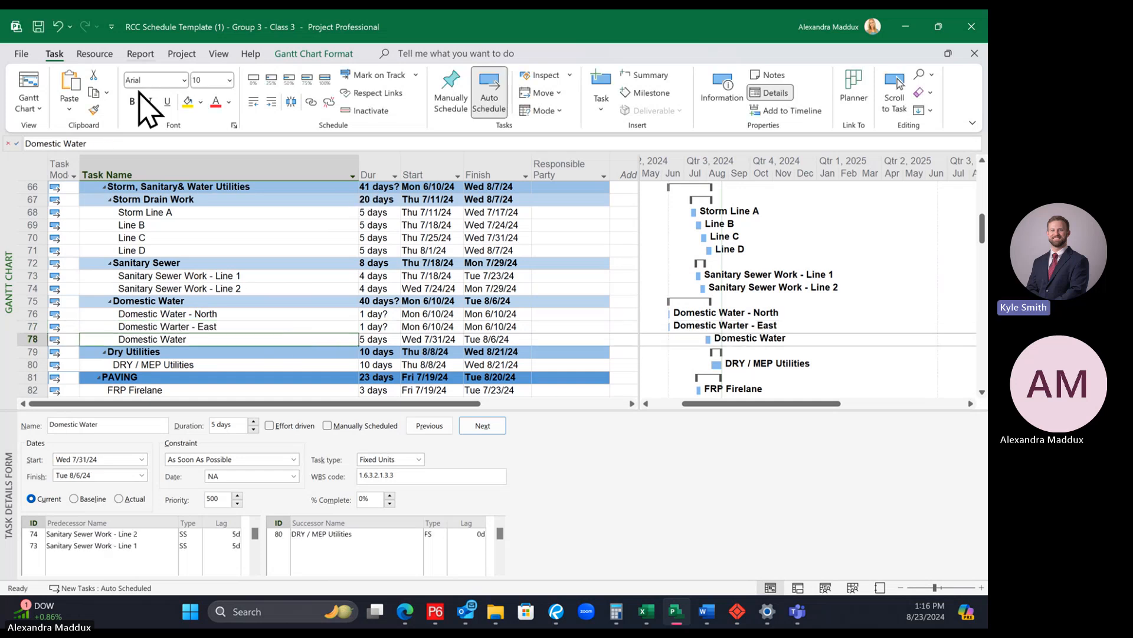
text(- South)
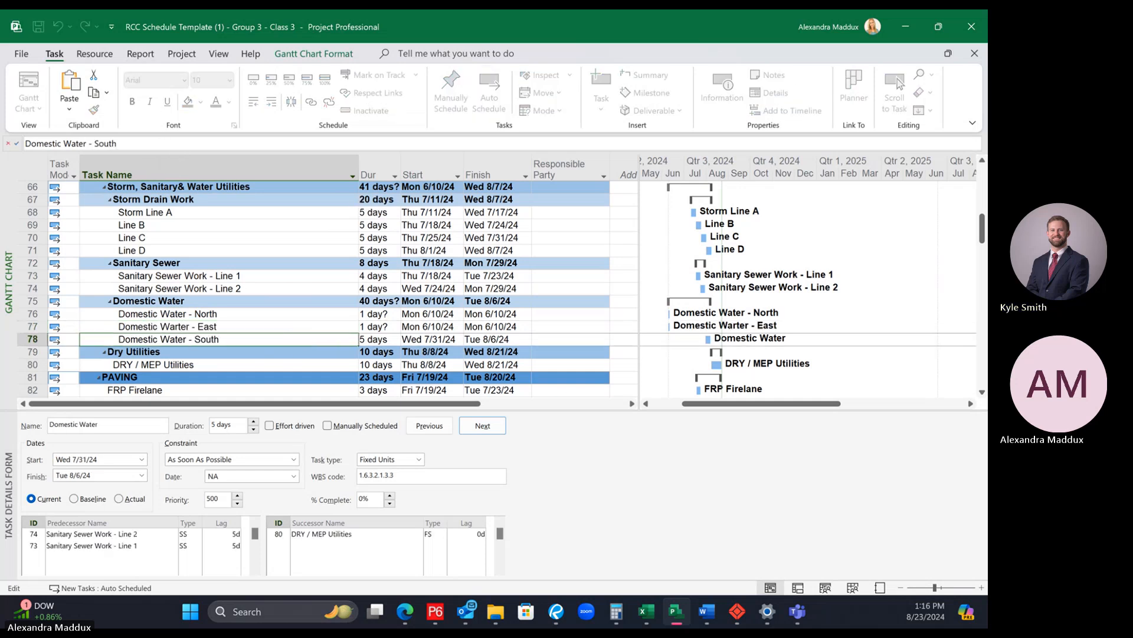
key(Return)
click(139, 326)
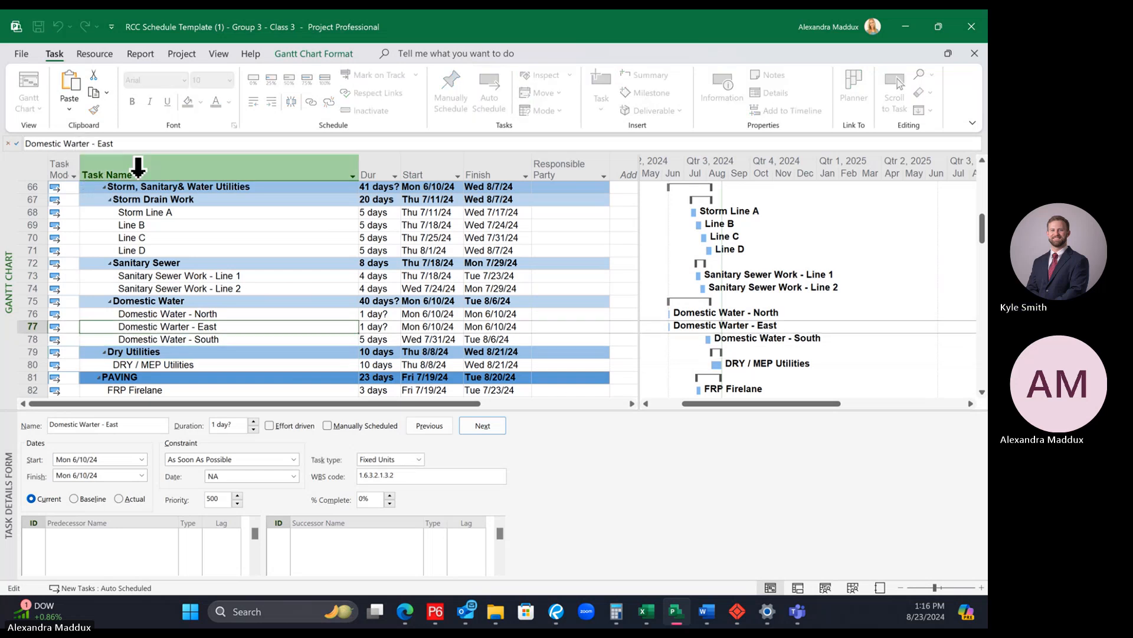
click(169, 334)
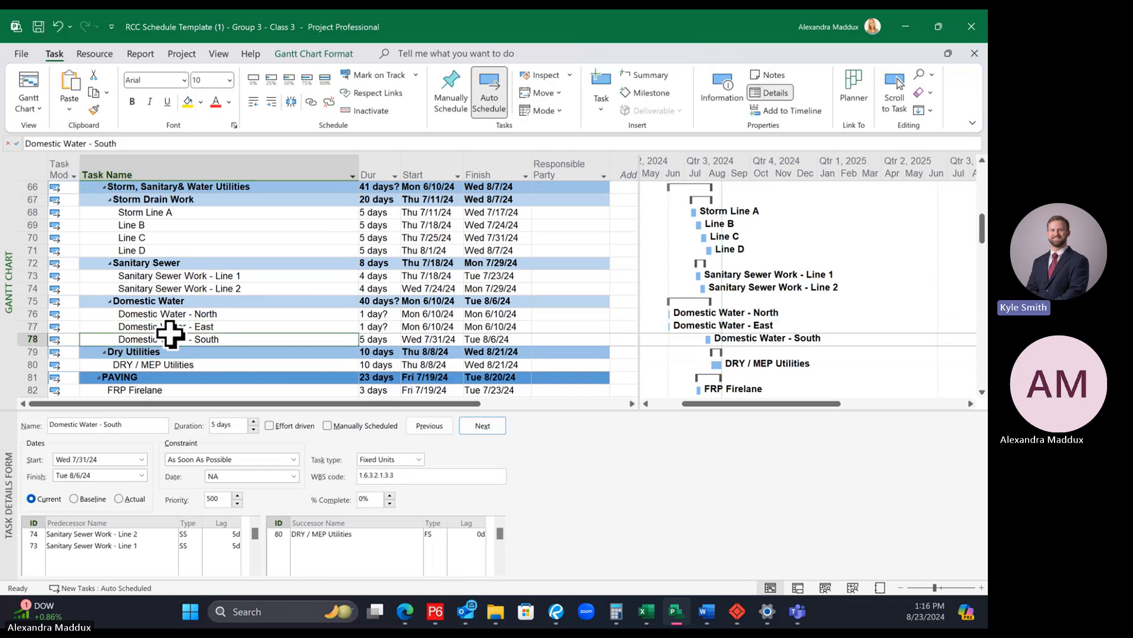
Step: Set the duration of Domestic Water - North to 2 days
click(247, 302)
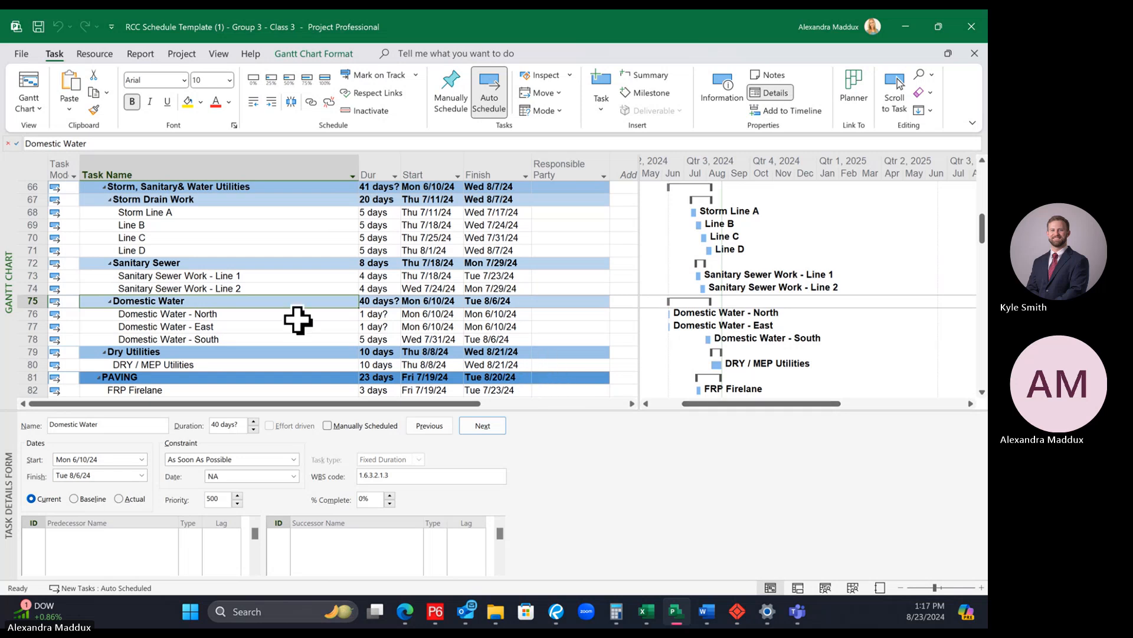
click(260, 339)
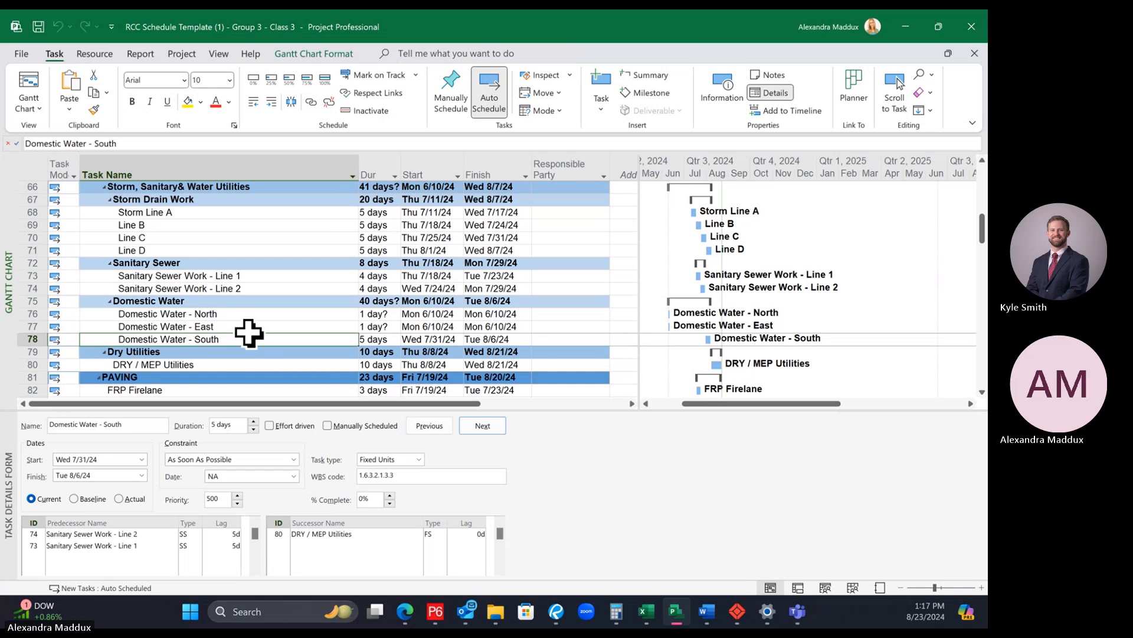
scroll(246, 331, down, 1)
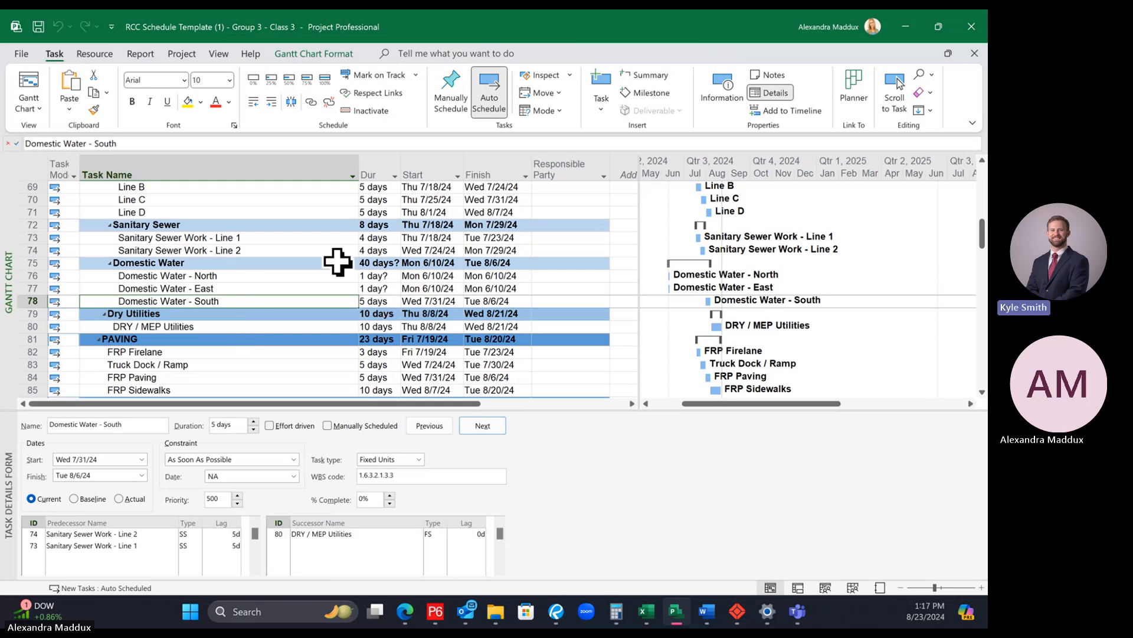
click(295, 276)
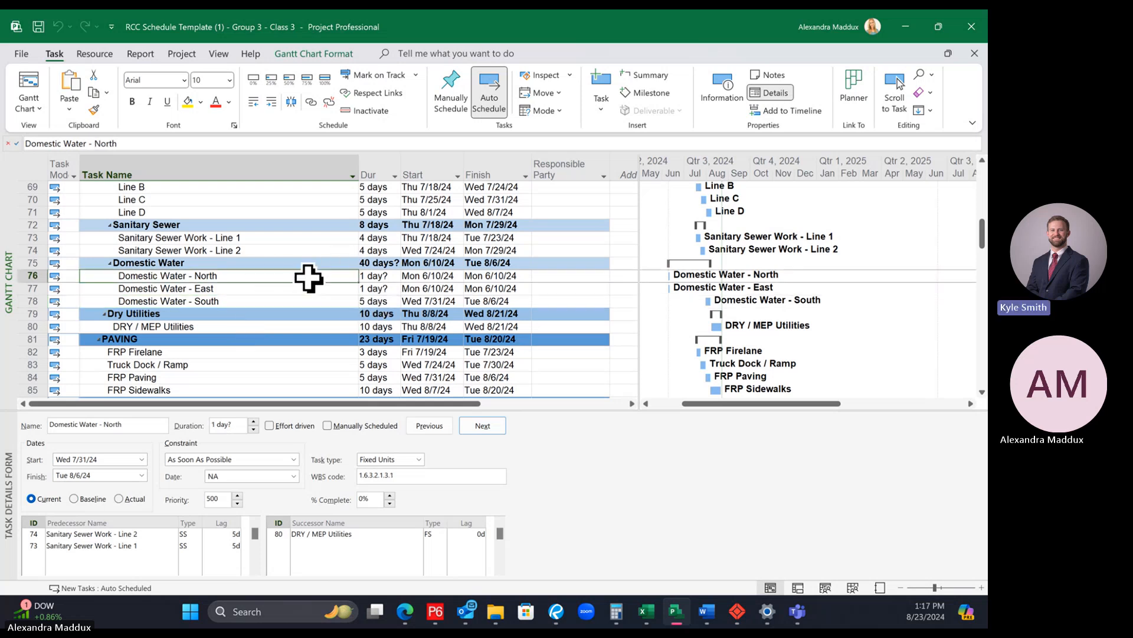
click(377, 275)
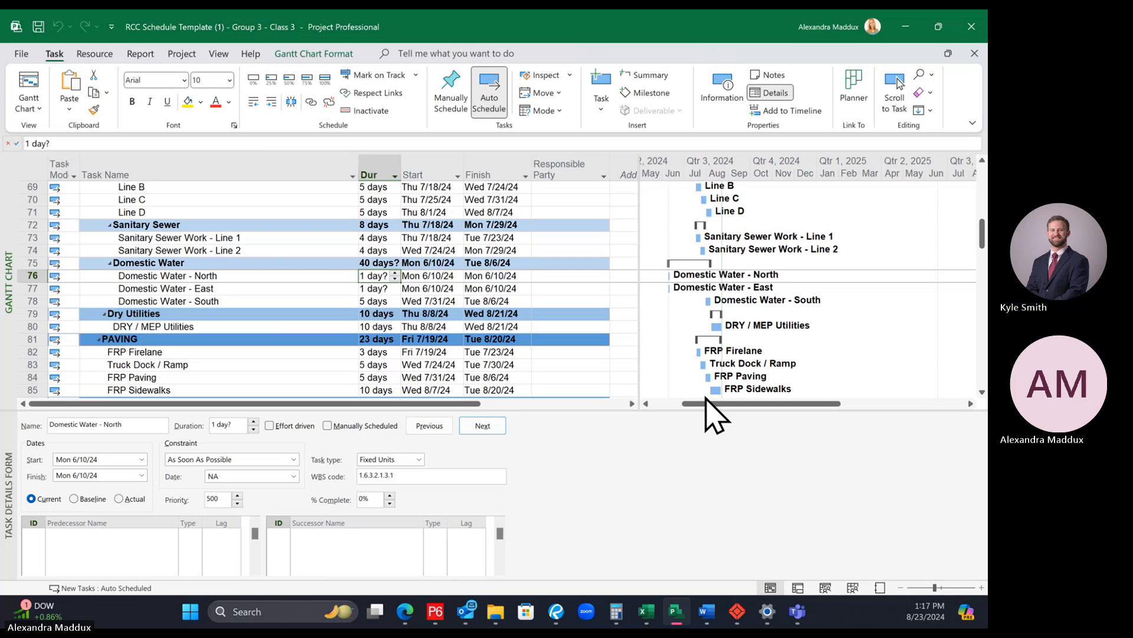
text(2)
key(Return)
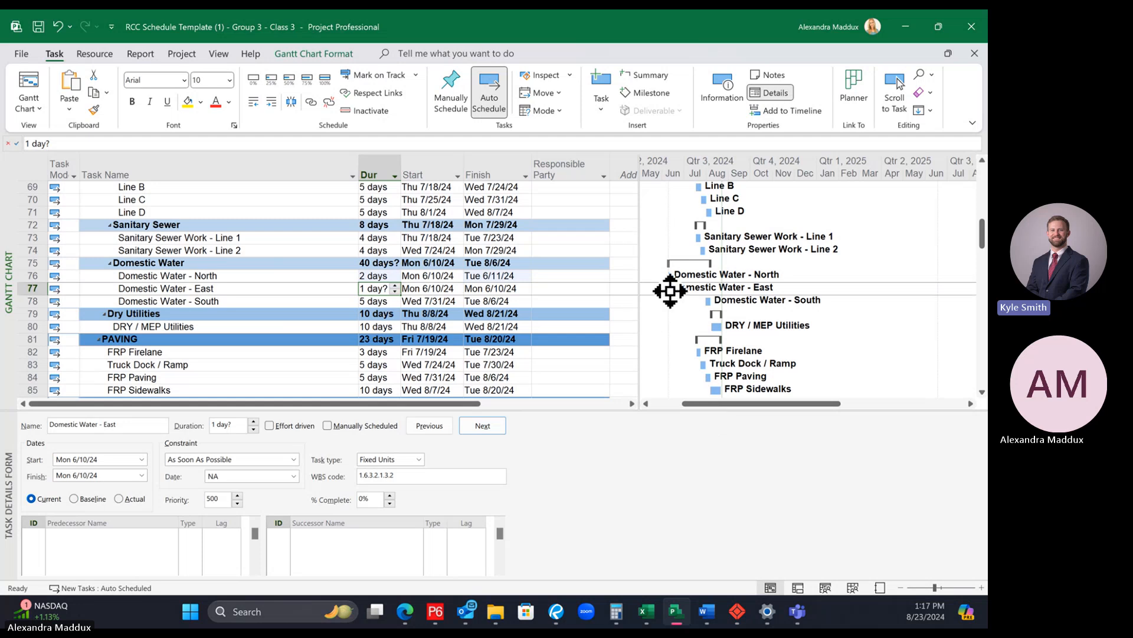
Step: Set the duration of Domestic Water - East to 1 day and of Domestic Water - South to 2 days
click(378, 276)
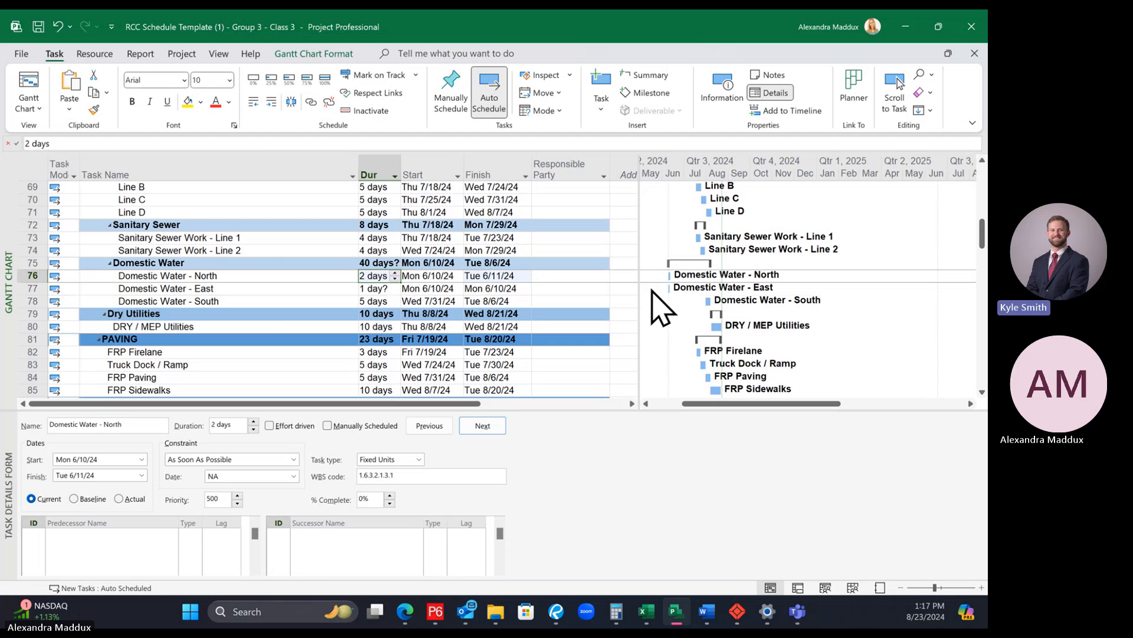
key(Down)
text(1)
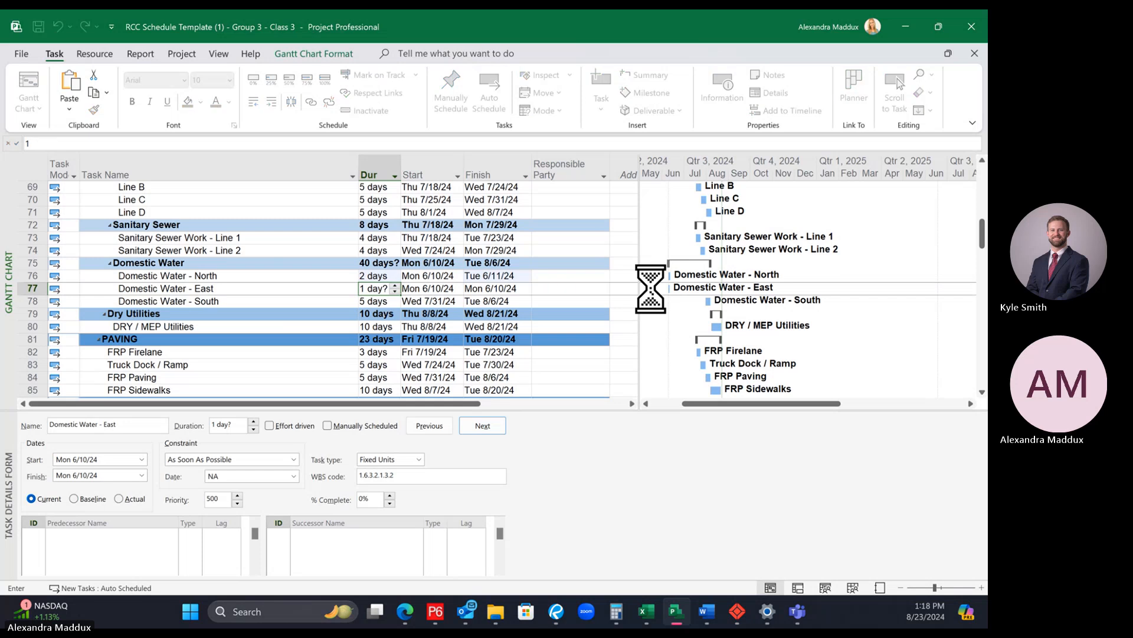
key(Return)
text(2)
key(Return)
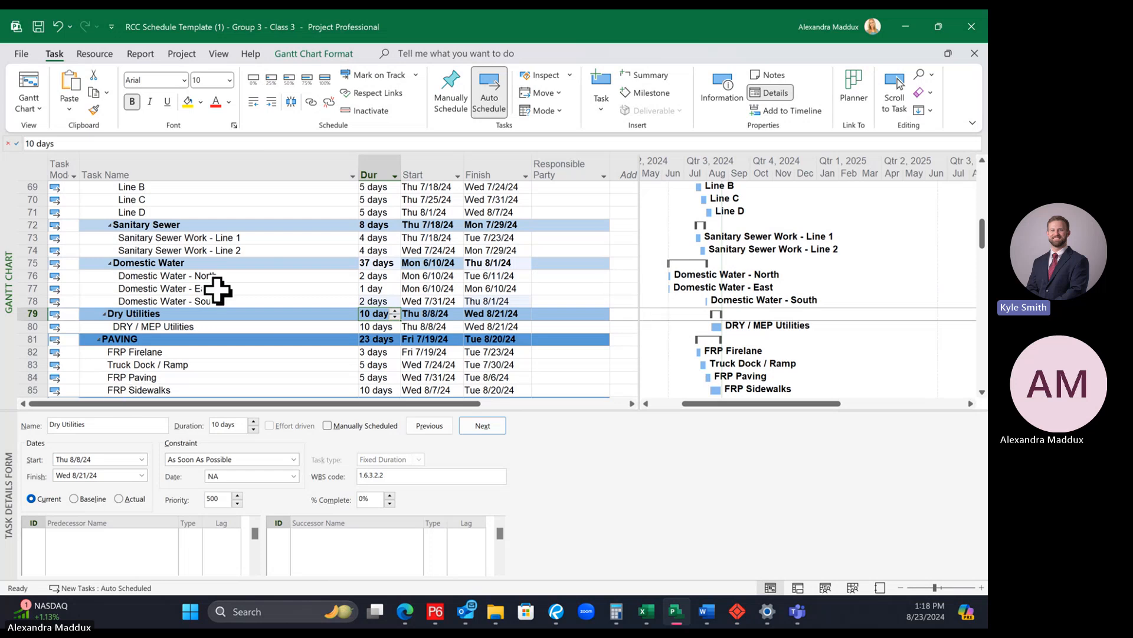
Step: Enlarge the task details form and examine the predecessors and successors of the Domestic Water tasks and both Sanitary Sewer Work lines
click(247, 276)
click(249, 288)
click(261, 300)
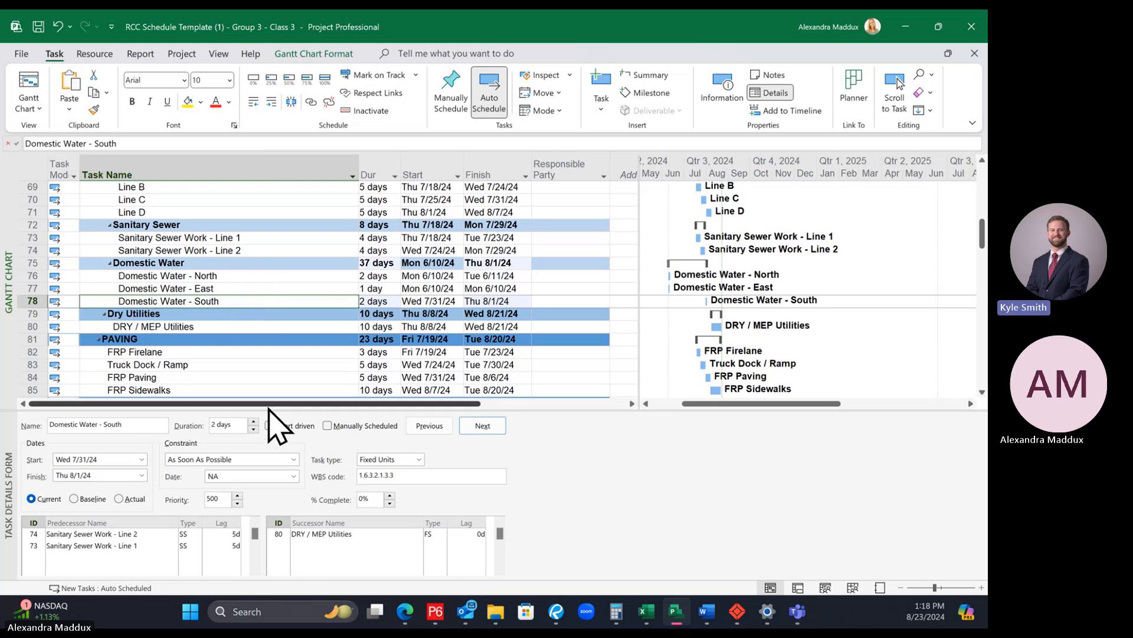
drag(271, 408, 263, 382)
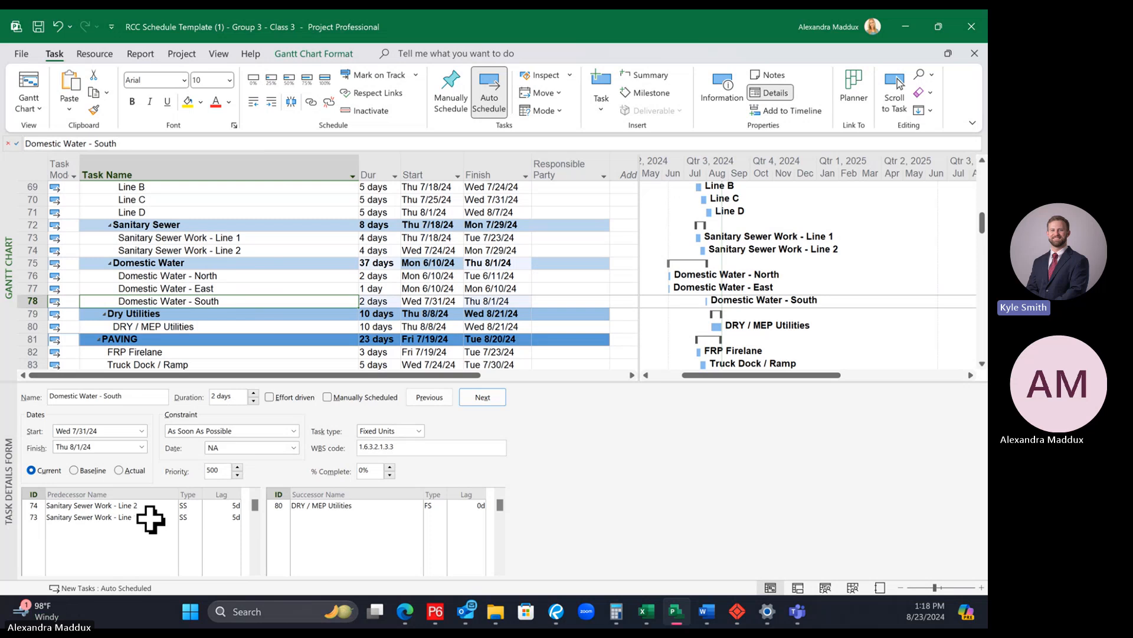
click(190, 240)
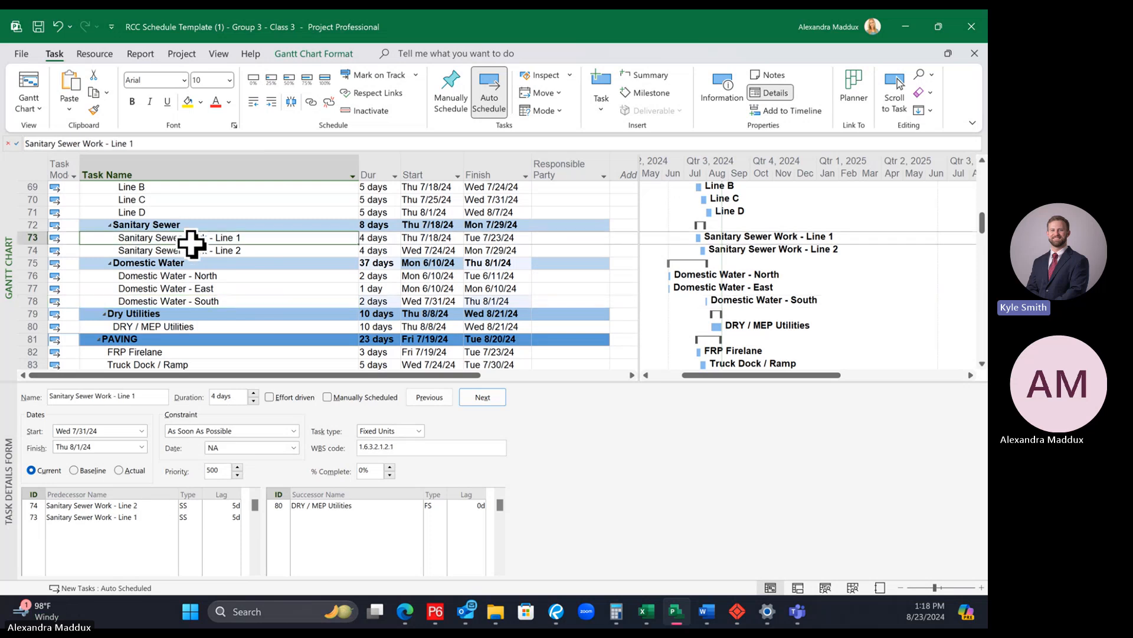
click(194, 301)
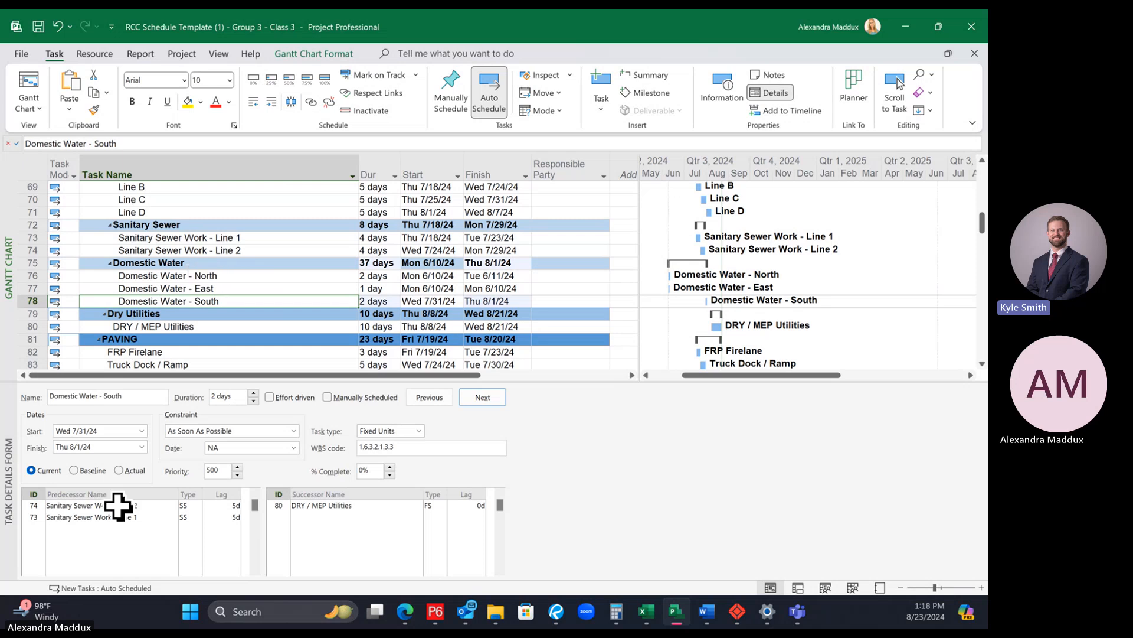
click(152, 508)
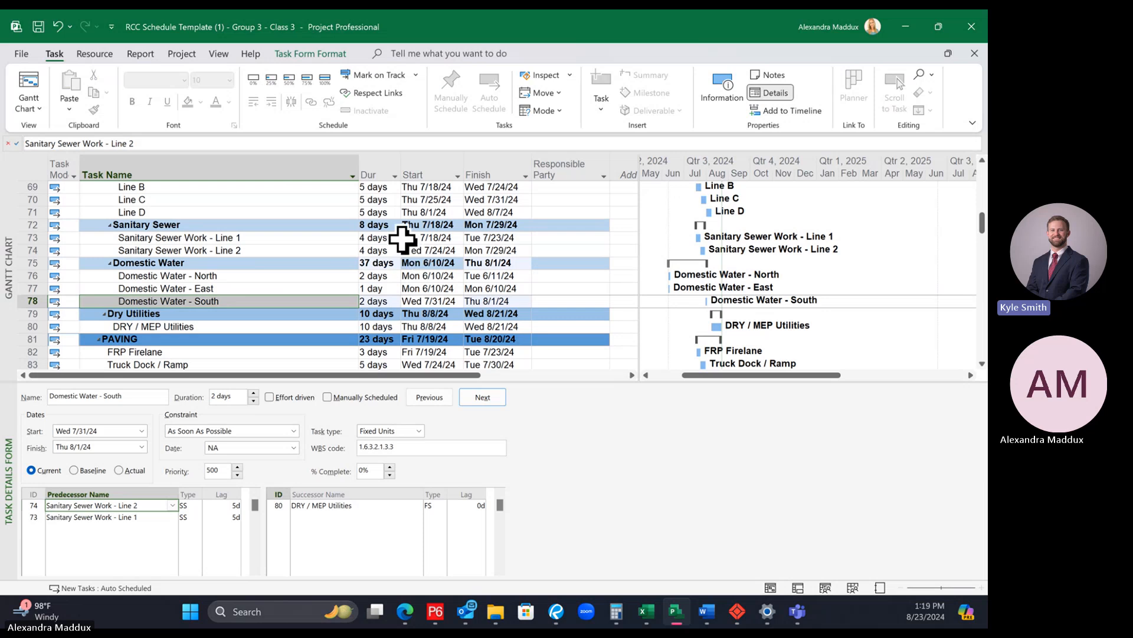
click(381, 250)
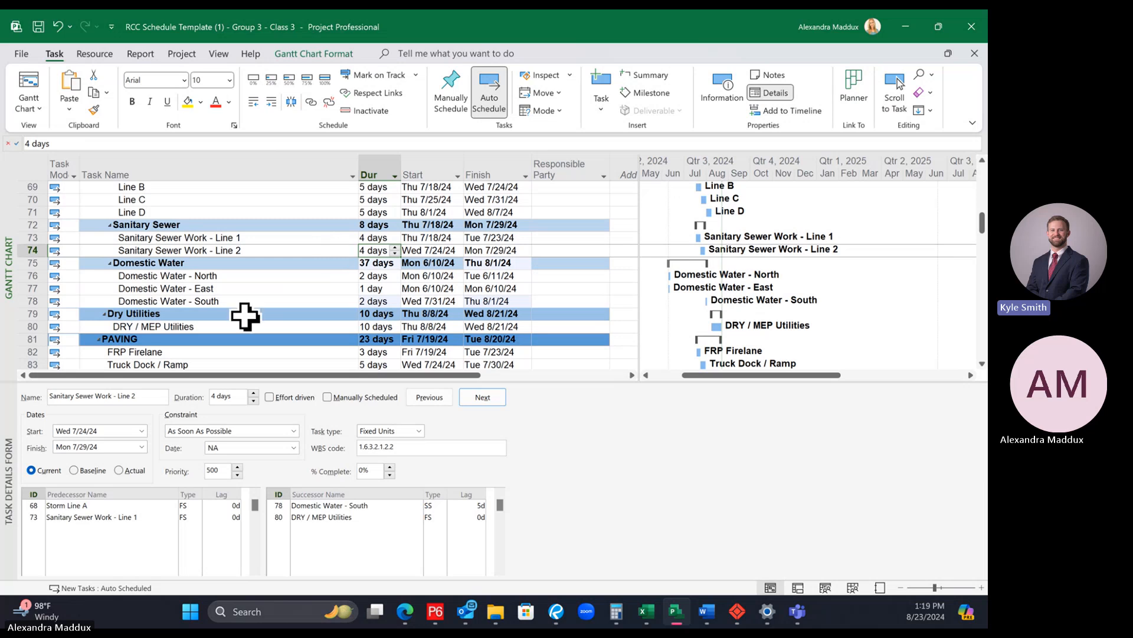
click(204, 301)
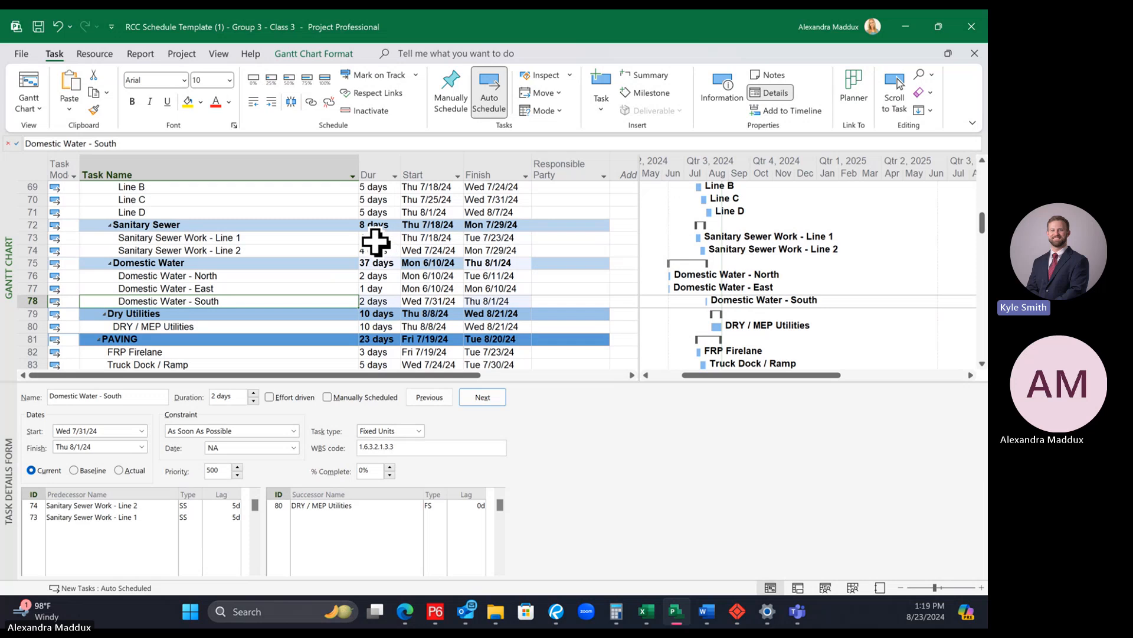
Step: Remove Sanitary Sewer Work - Line 2 from the predecessors of Domestic Water - South
click(153, 507)
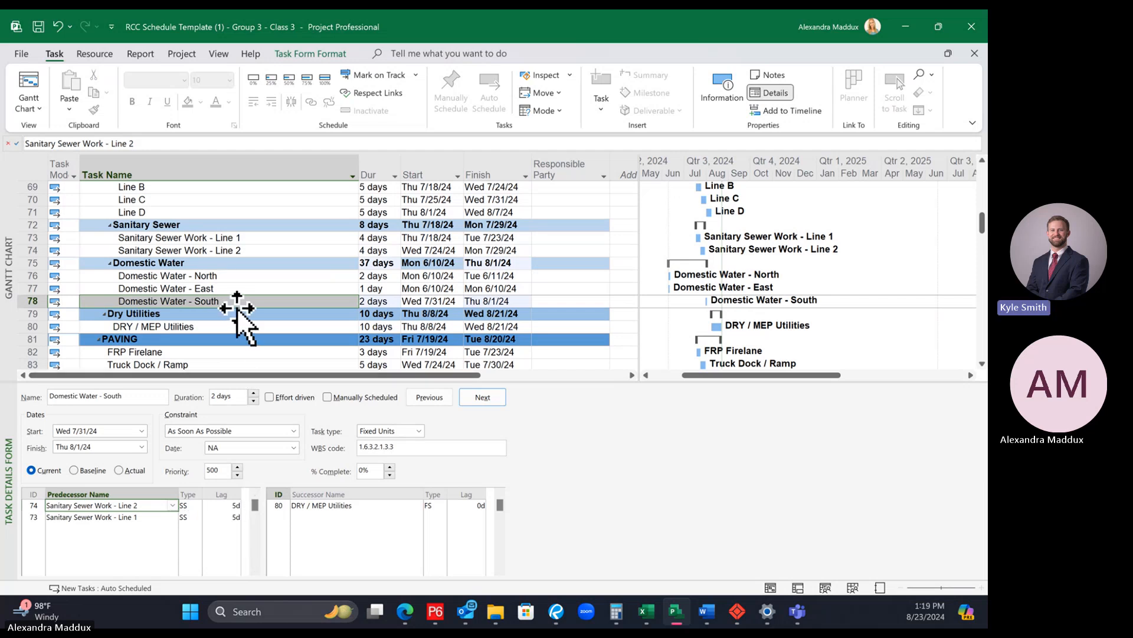
key(Delete)
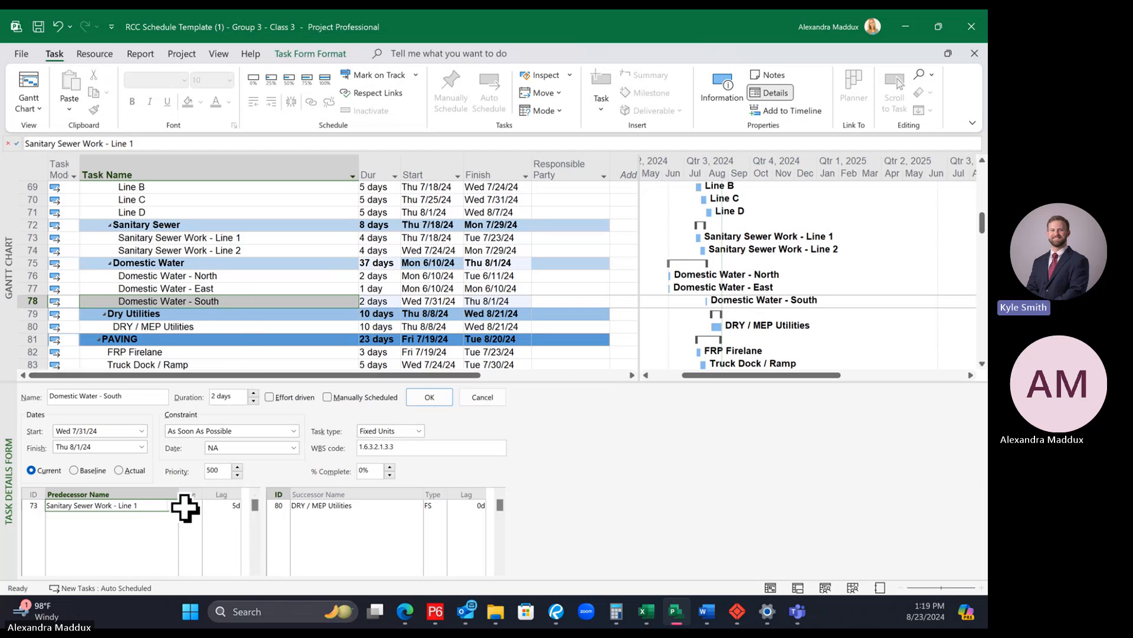
click(220, 299)
Step: Make the link from Sanitary Sewer Work - Line 1 to Domestic Water - South finish-to-start with a lag of 0 days
click(201, 506)
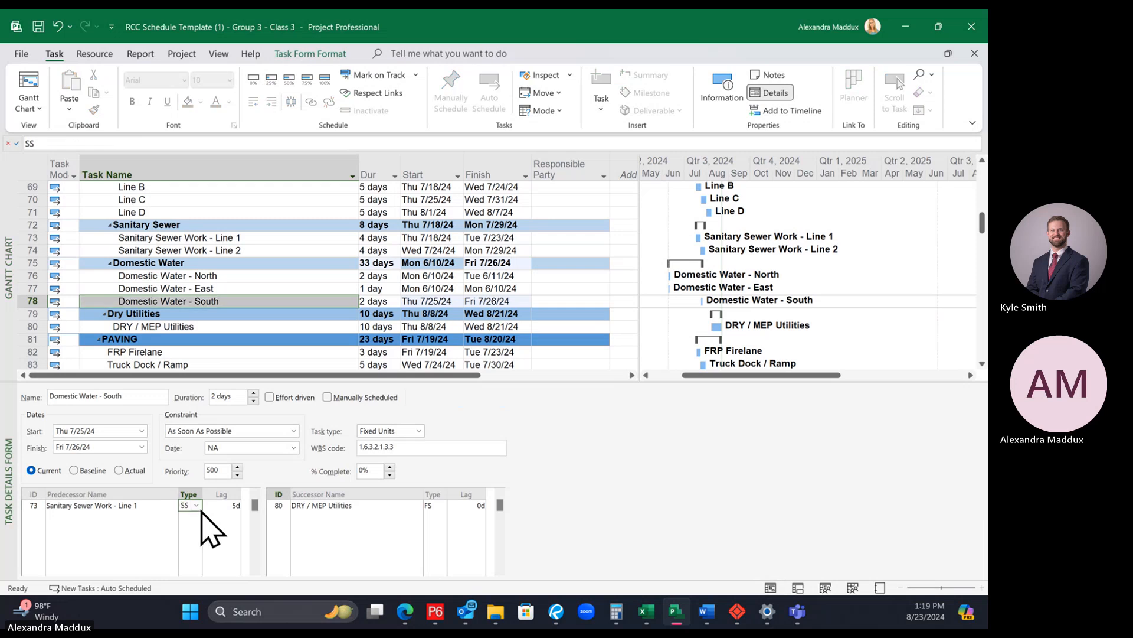
click(189, 528)
click(223, 505)
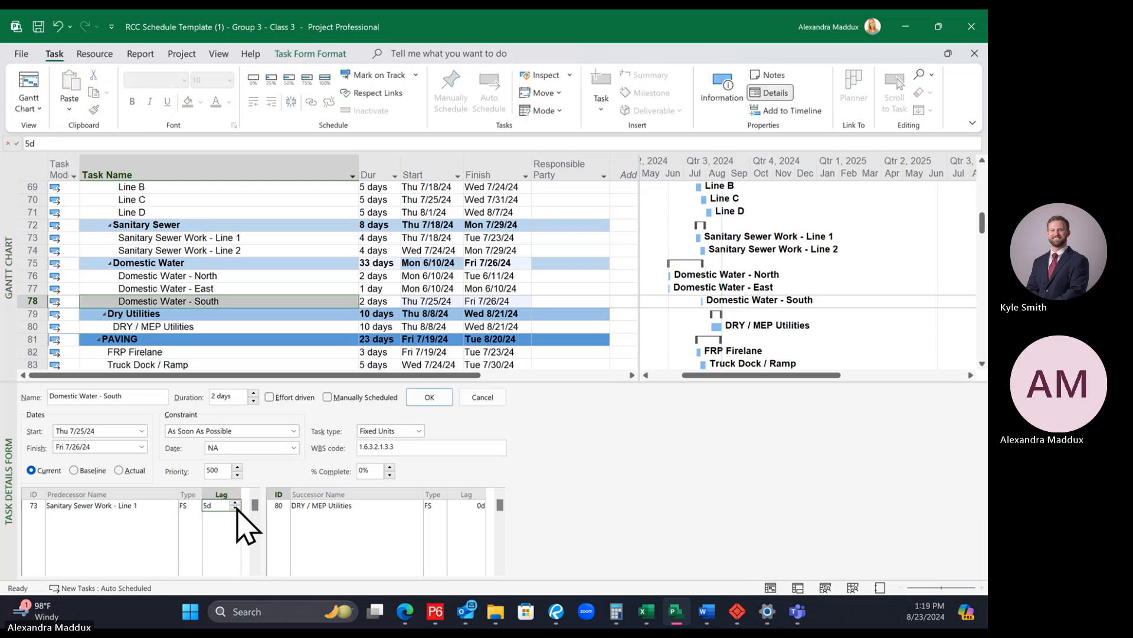
text(0)
key(Return)
click(255, 304)
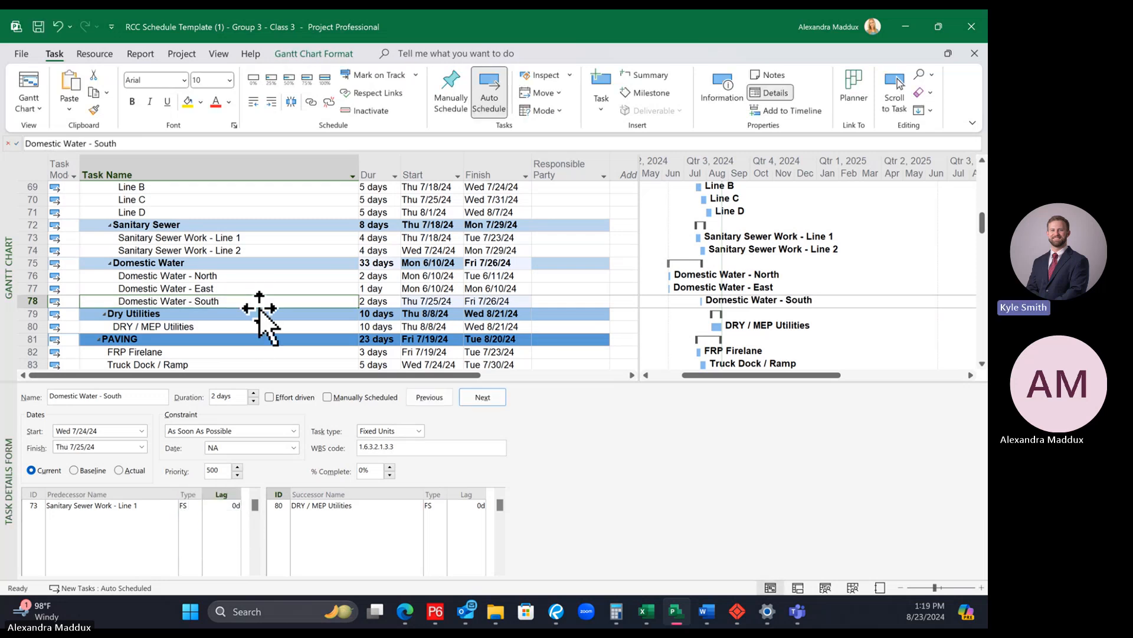
click(261, 313)
click(258, 301)
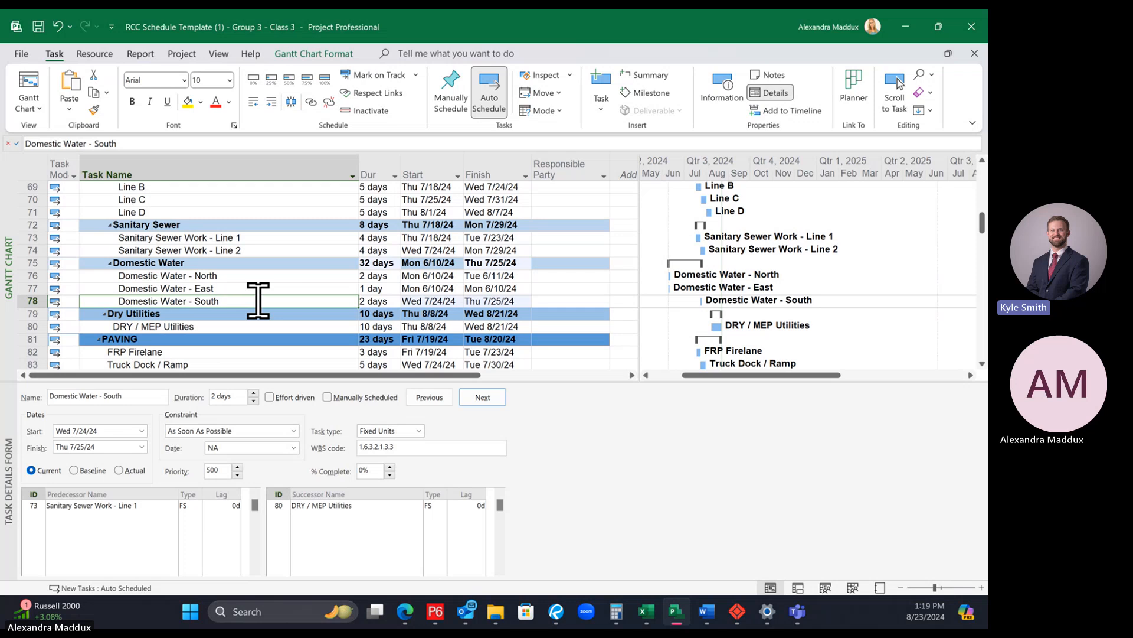
click(159, 517)
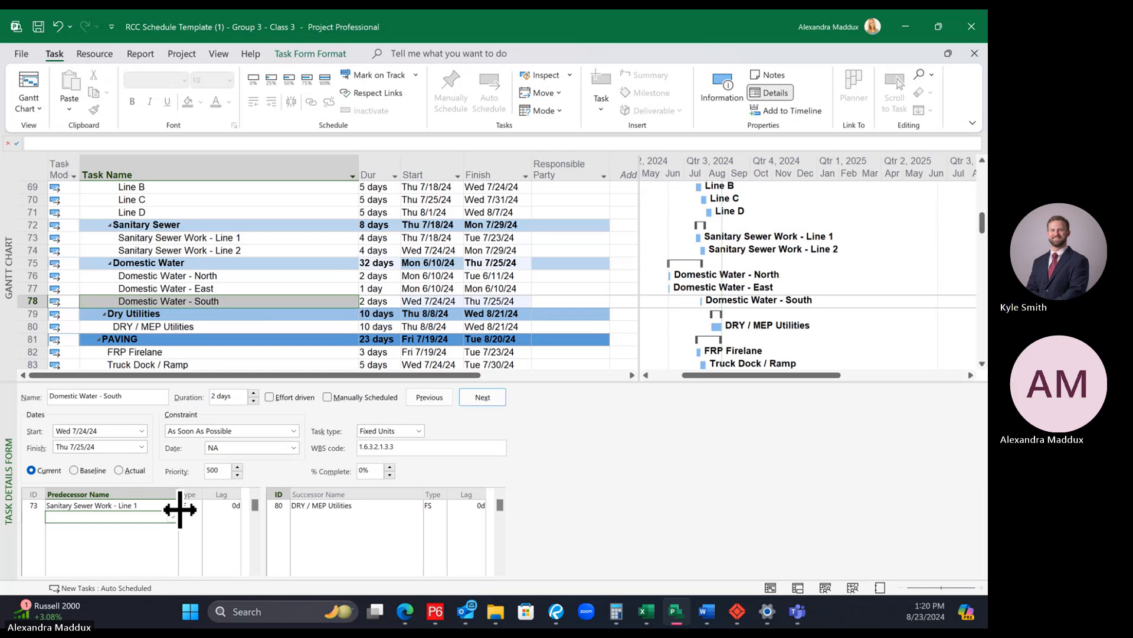
drag(212, 308, 246, 307)
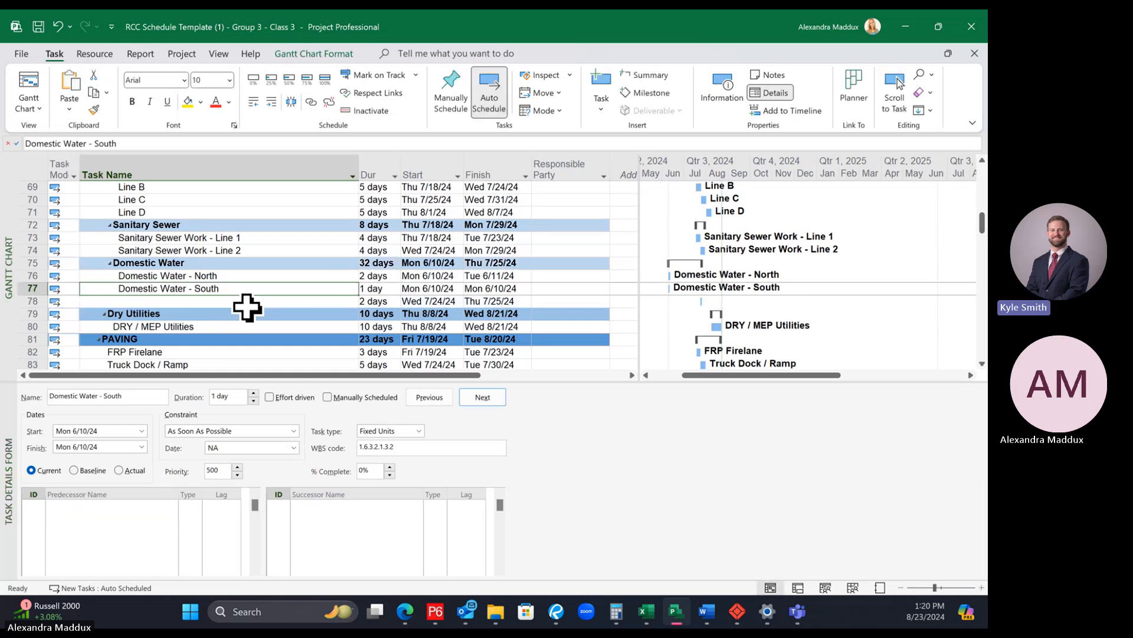
key(ctrl+z)
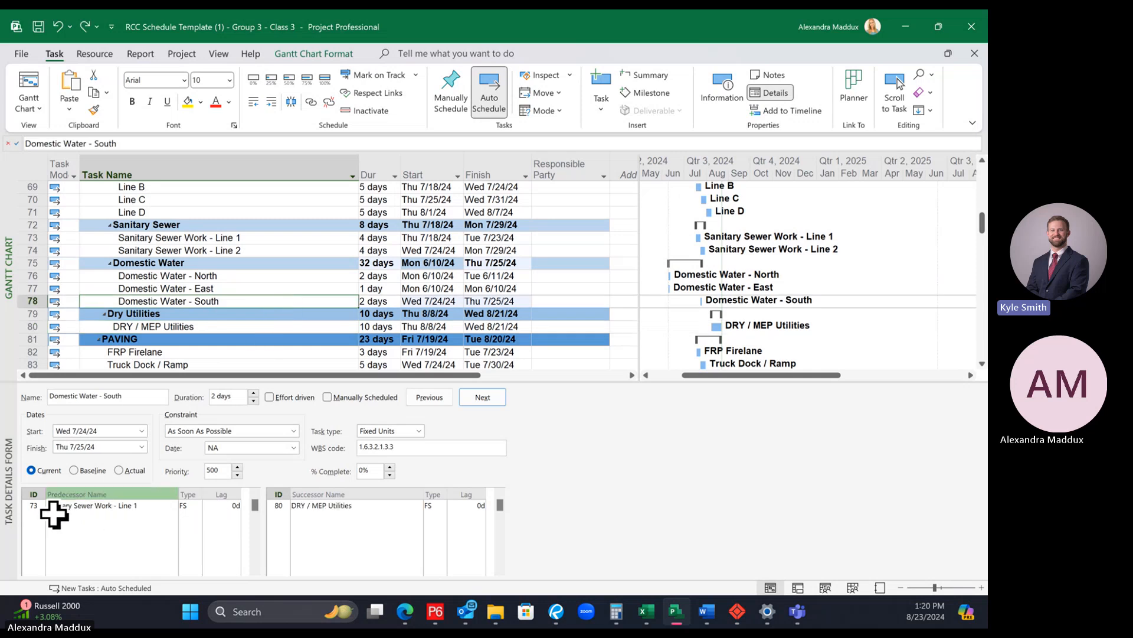
Step: Examine the predecessors and successors of the Domestic Water tasks and Sanitary Sewer Work - Line 1
click(173, 275)
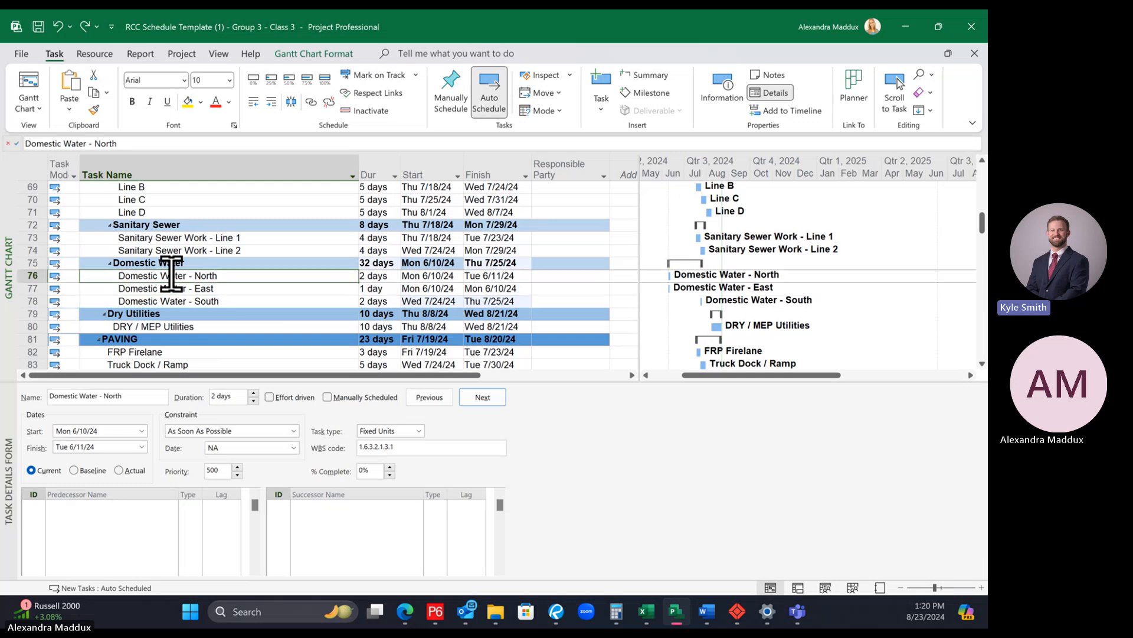
click(151, 301)
click(254, 237)
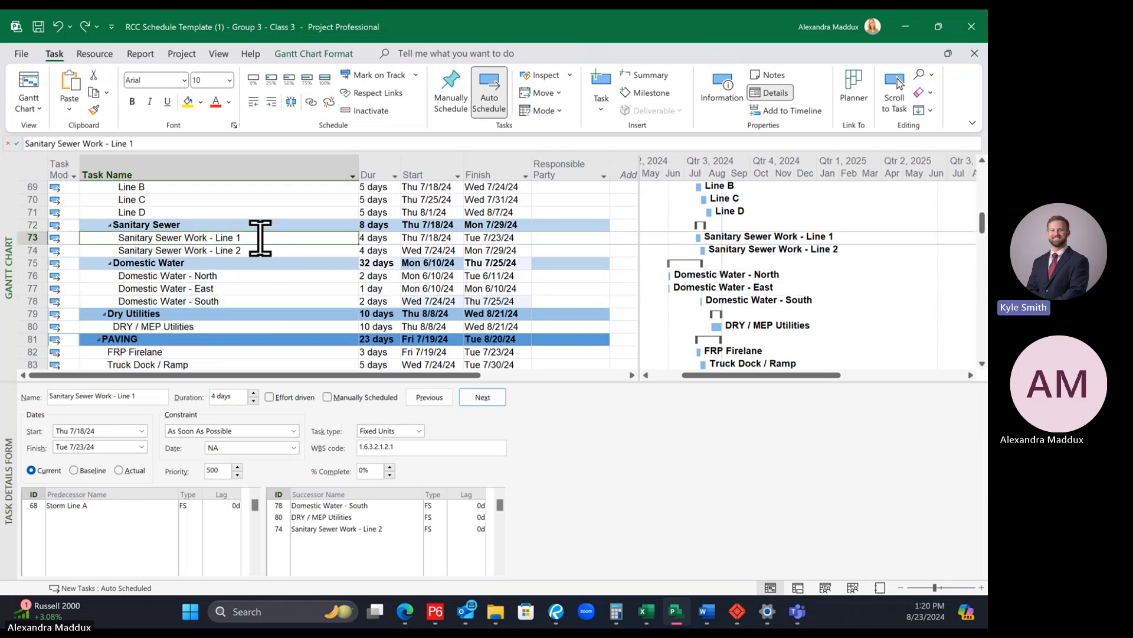
click(264, 260)
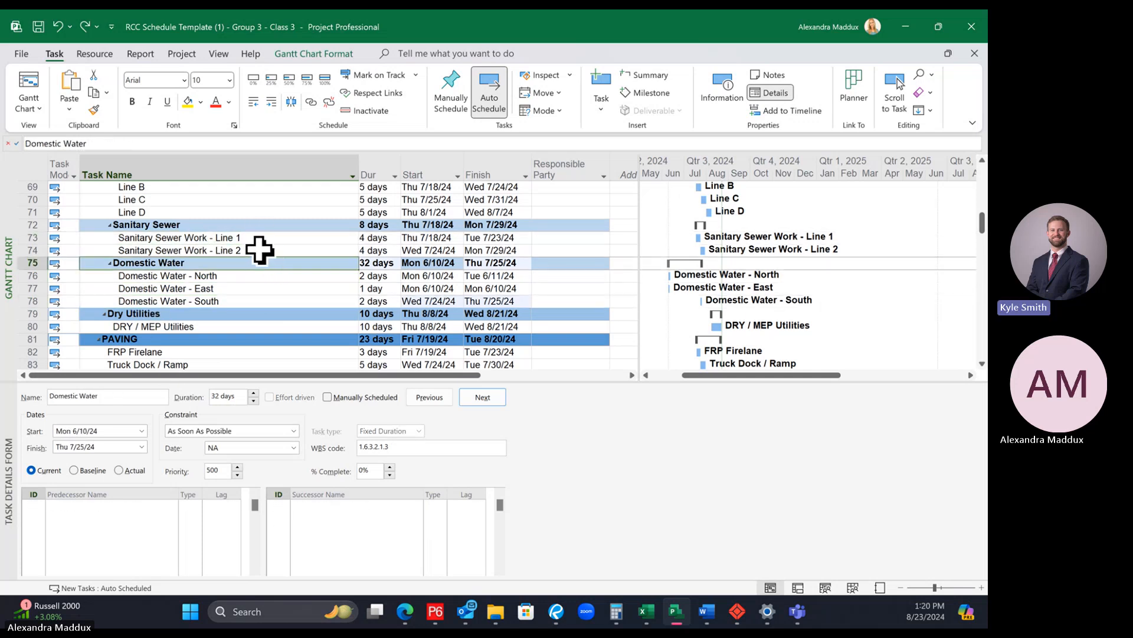
click(256, 241)
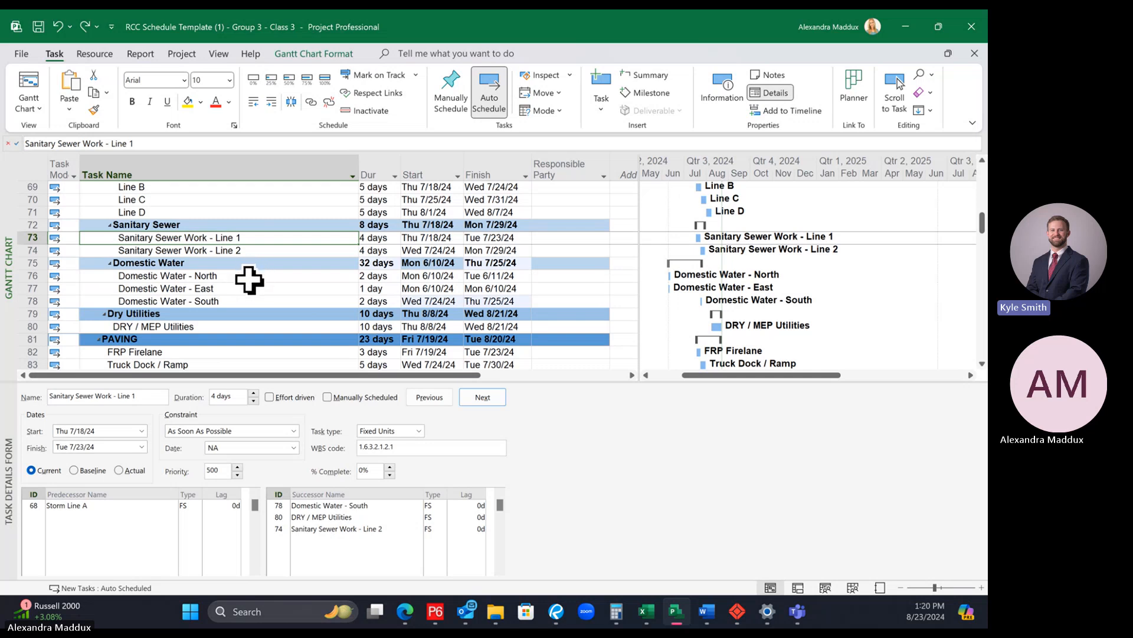
click(249, 277)
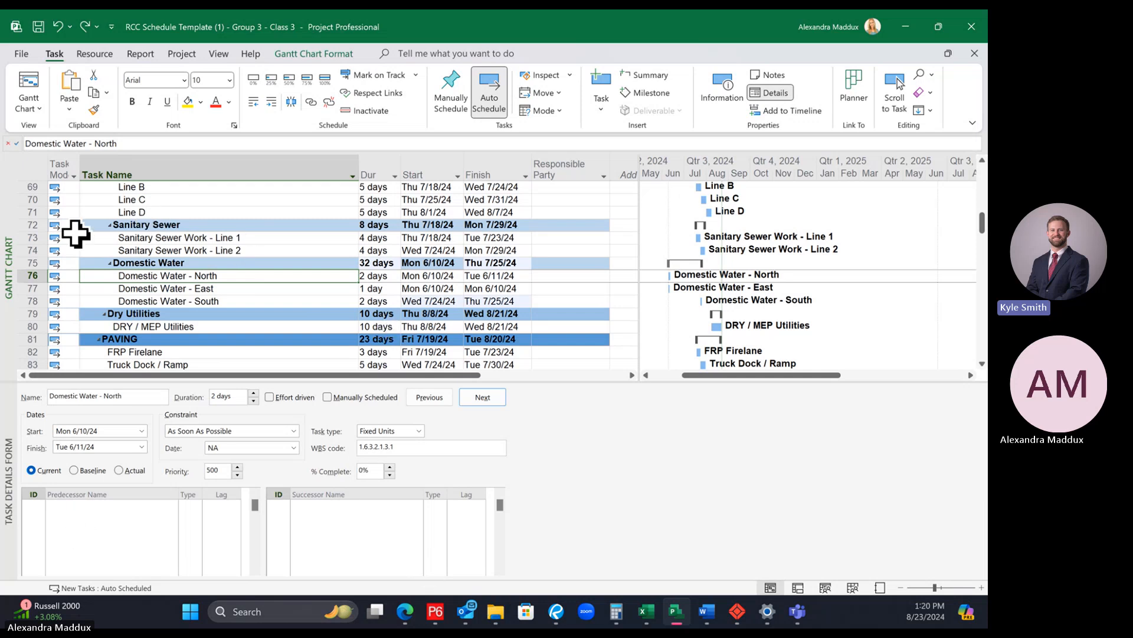
click(24, 237)
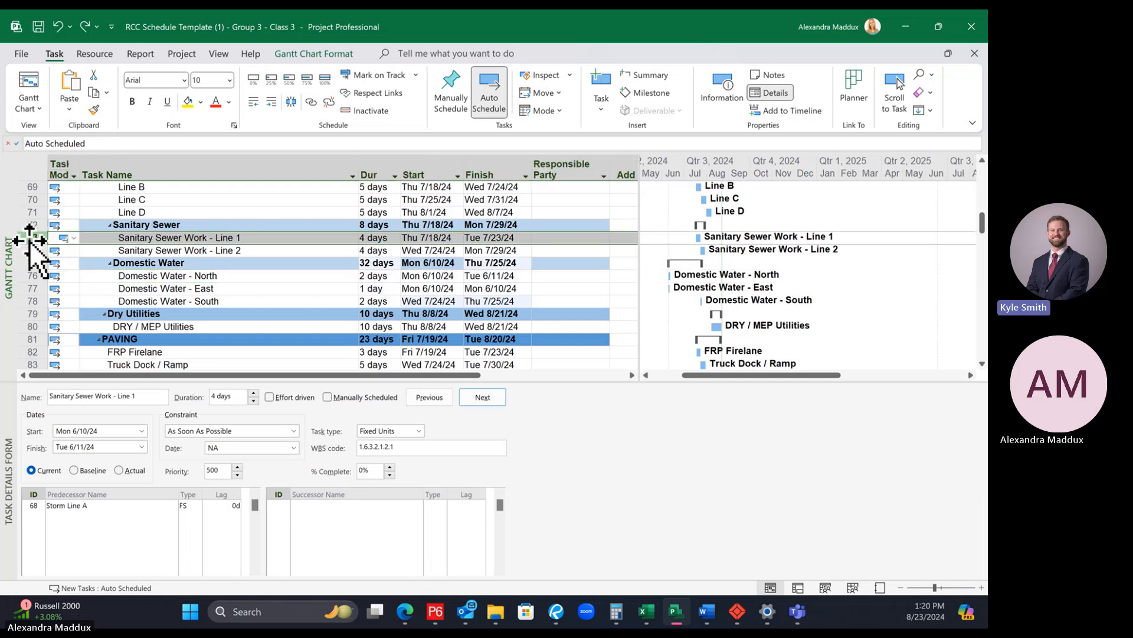
click(135, 276)
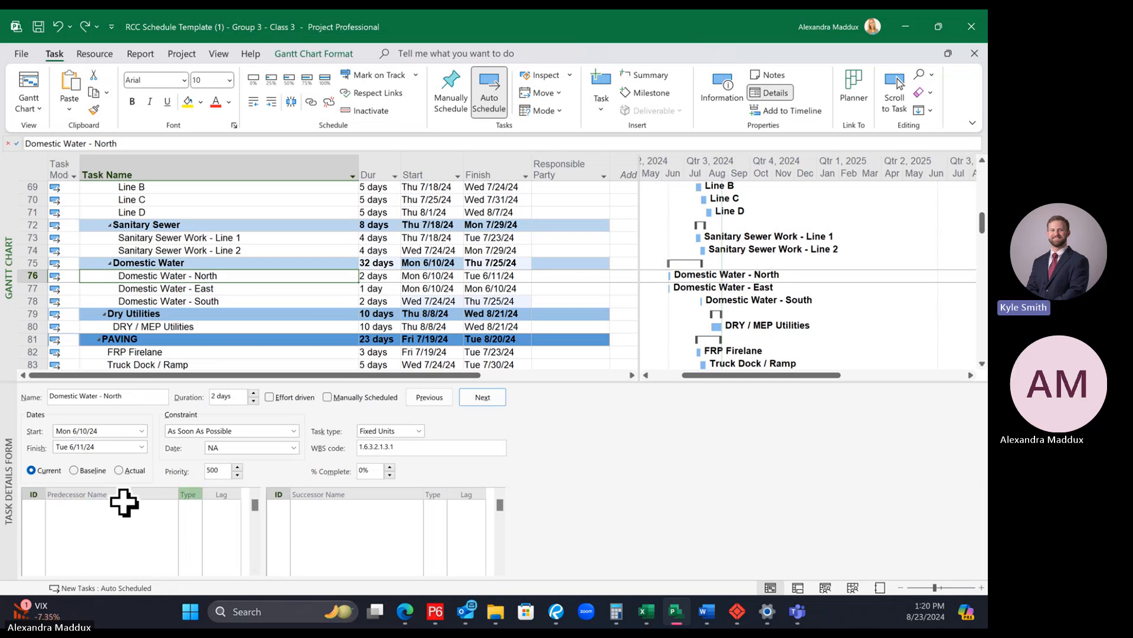
Step: Try task 73, Sanitary Sewer Work - Line 1, as a predecessor of Domestic Water - North and remove that link again
click(34, 504)
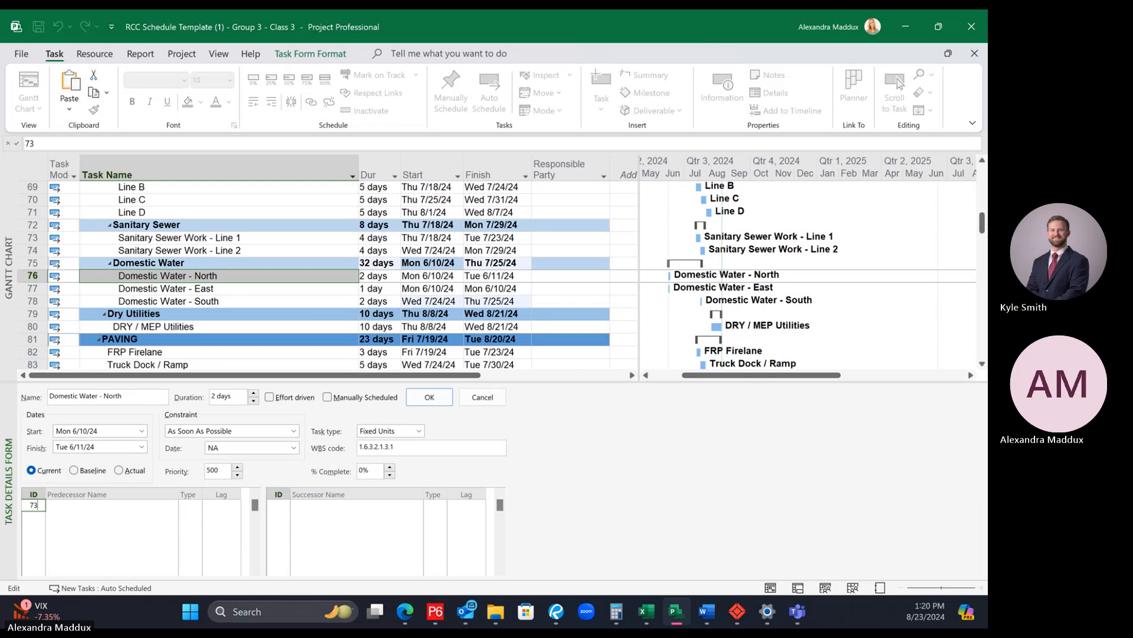
key(Return)
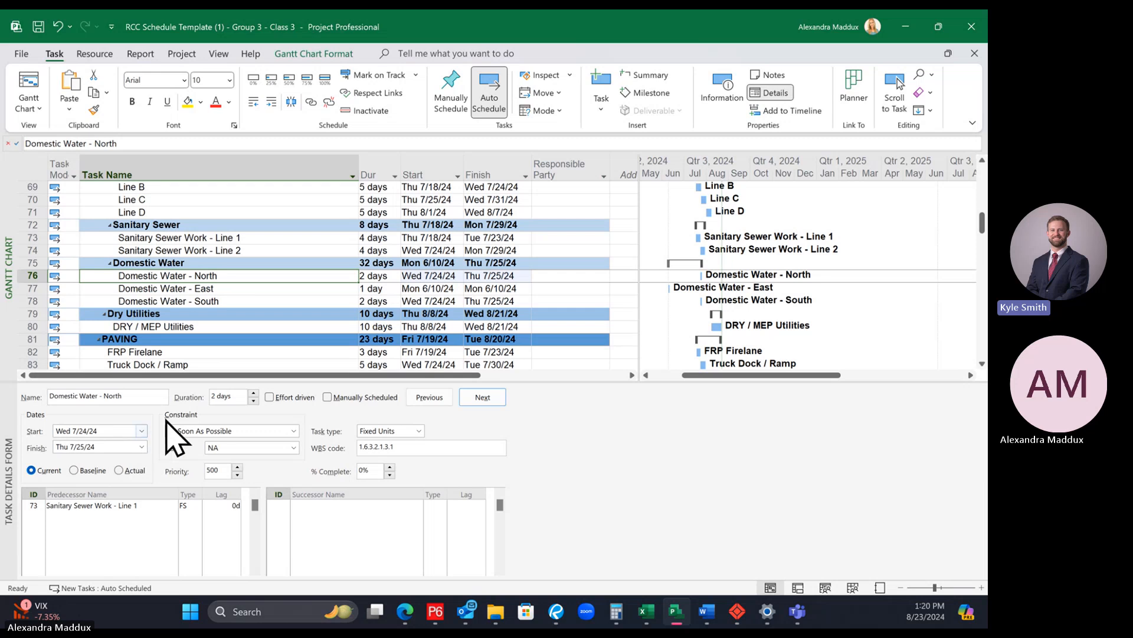
click(108, 506)
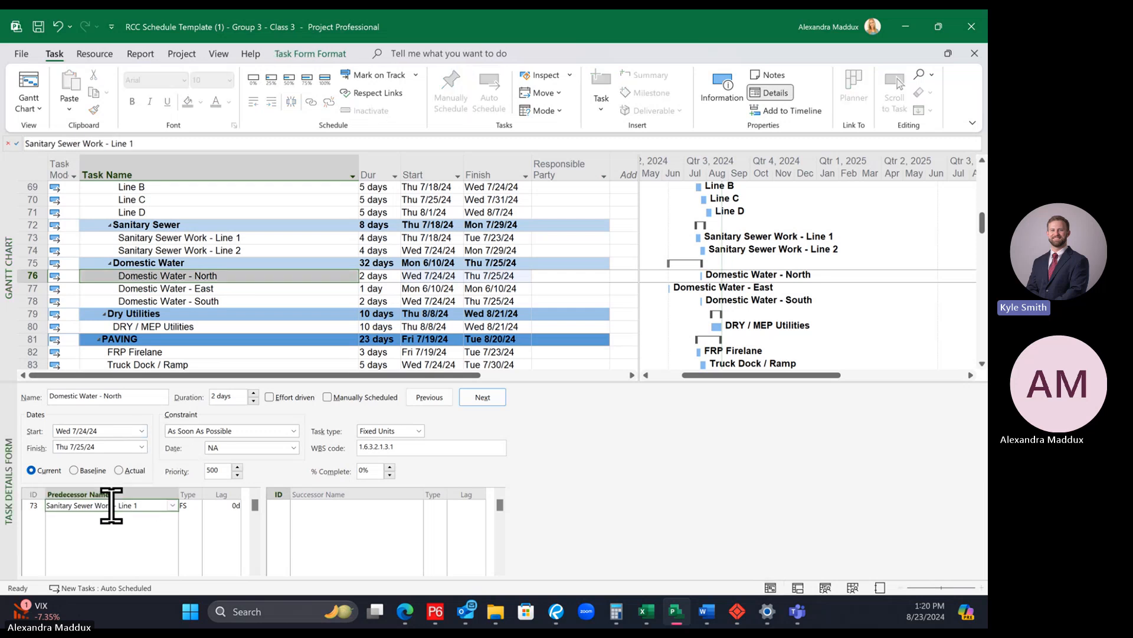
key(Delete)
click(270, 276)
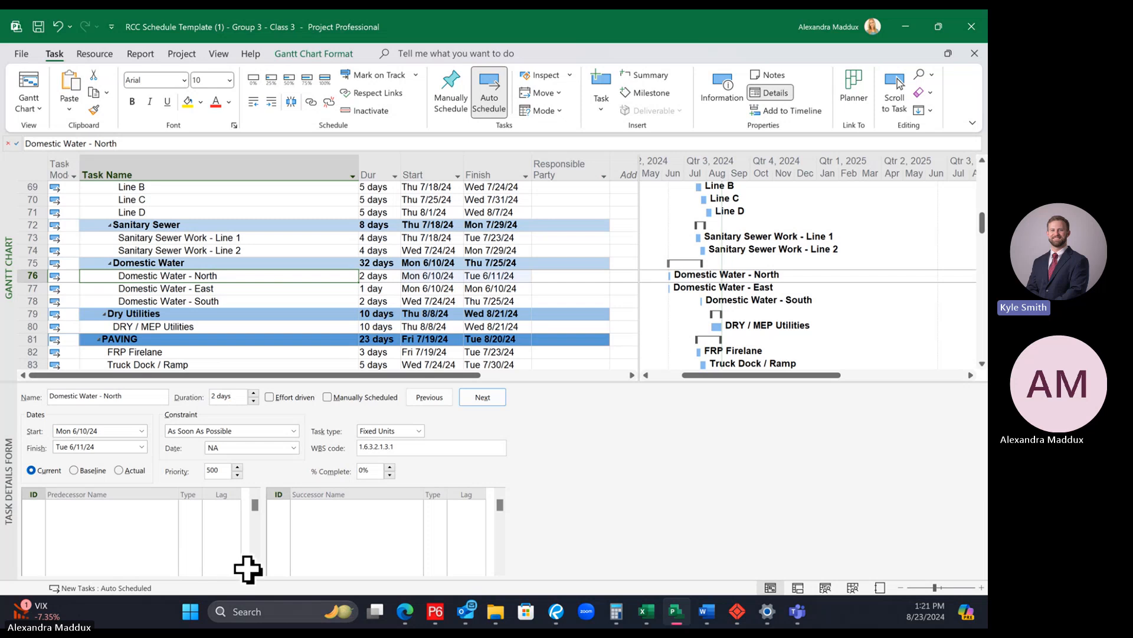
Step: Add task 73, Sanitary Sewer Work - Line 1, as the finish-to-start predecessor of Domestic Water - North
click(34, 508)
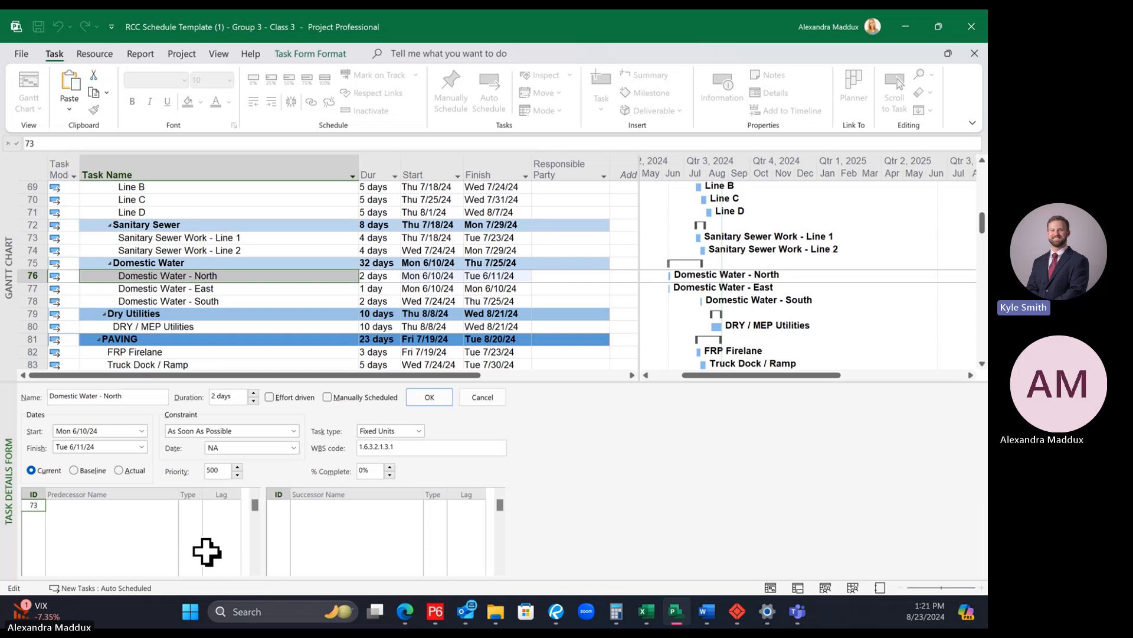
key(Return)
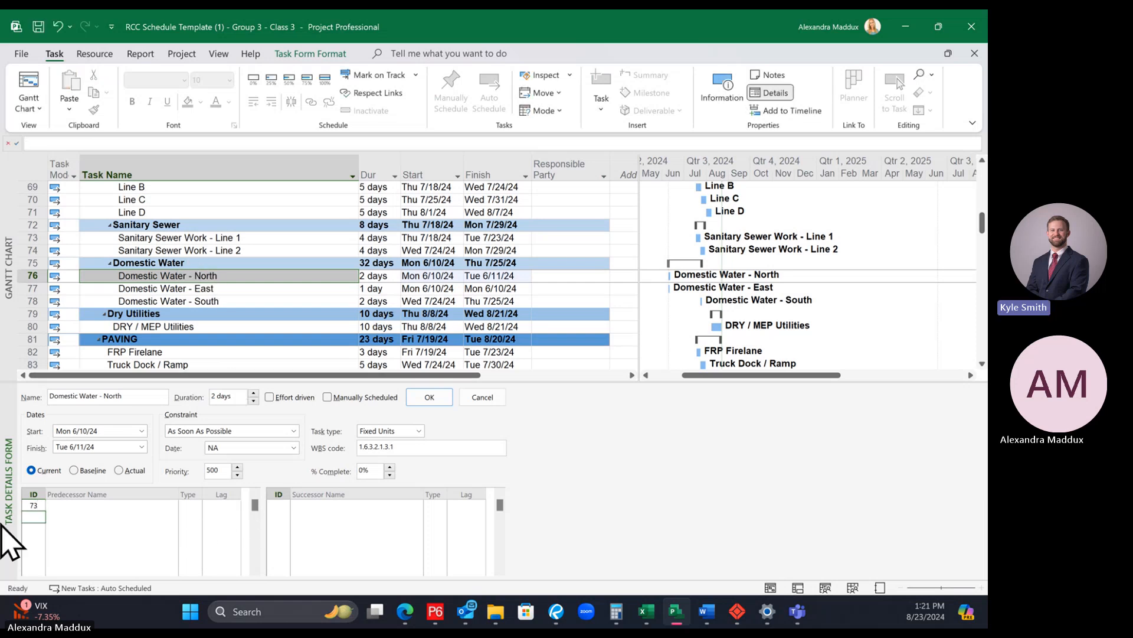
click(200, 277)
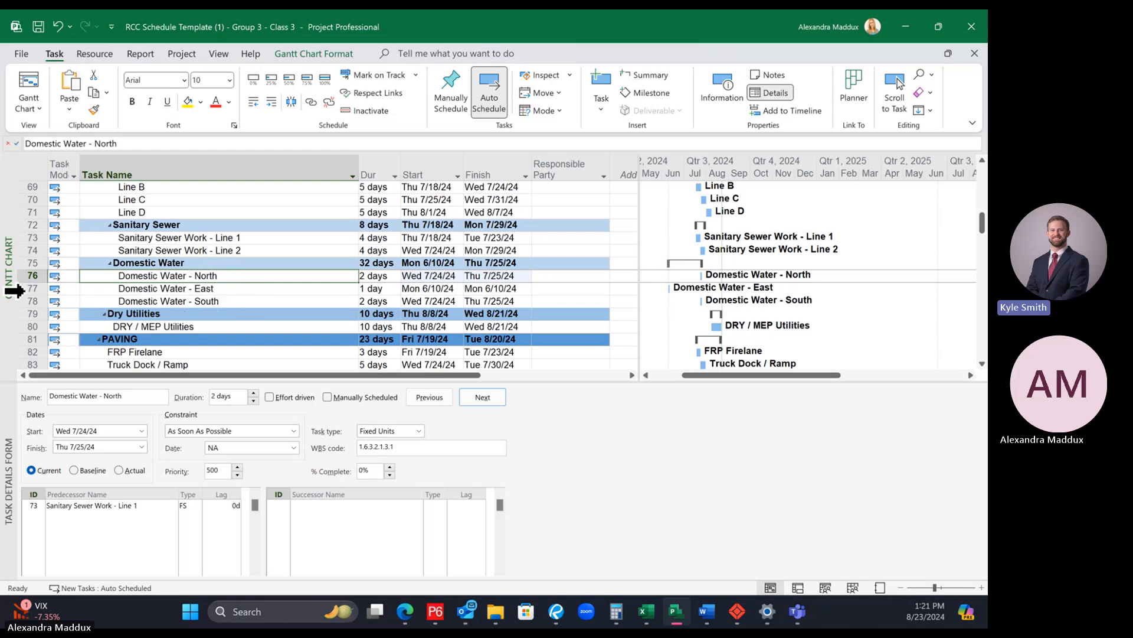
Step: Add task 77, Domestic Water - East, as the finish-to-start successor of Domestic Water - North
click(15, 289)
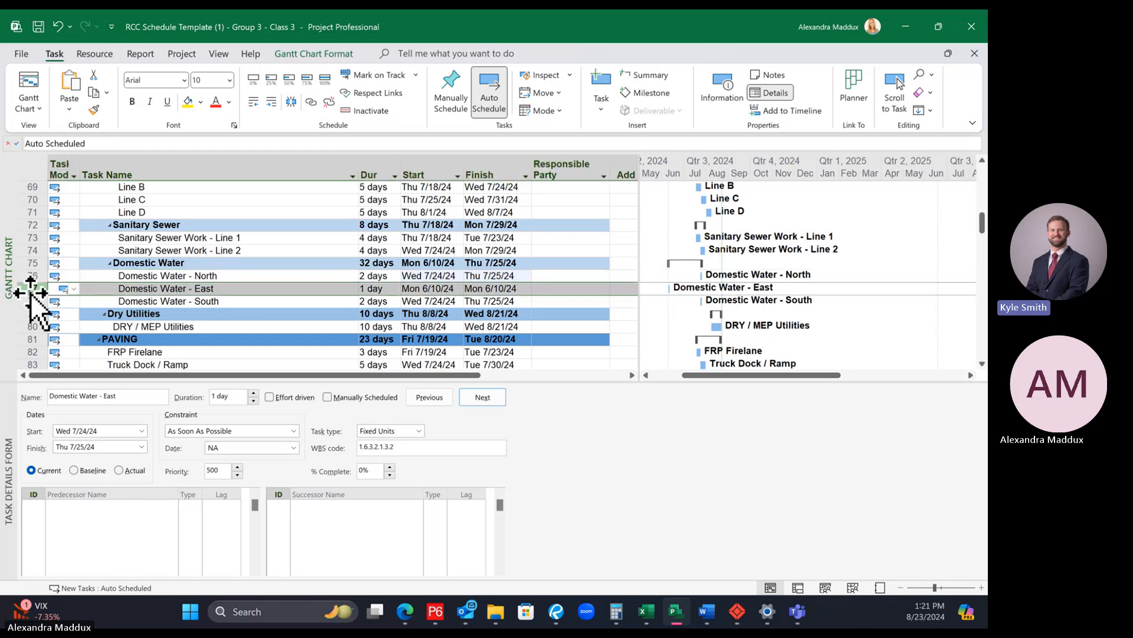
click(177, 275)
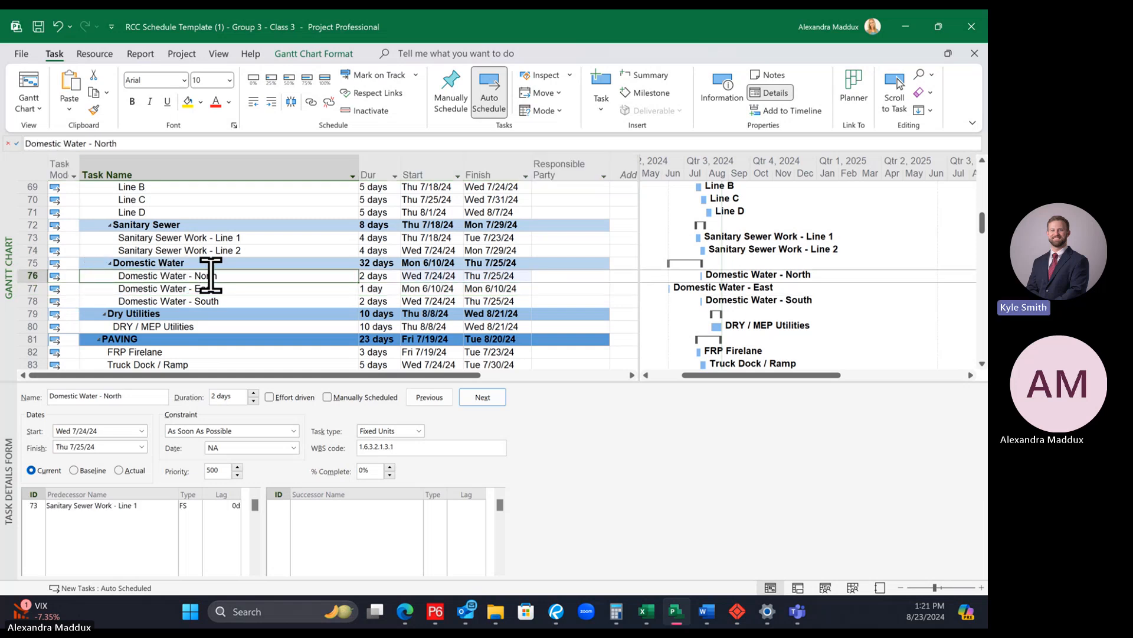
click(280, 506)
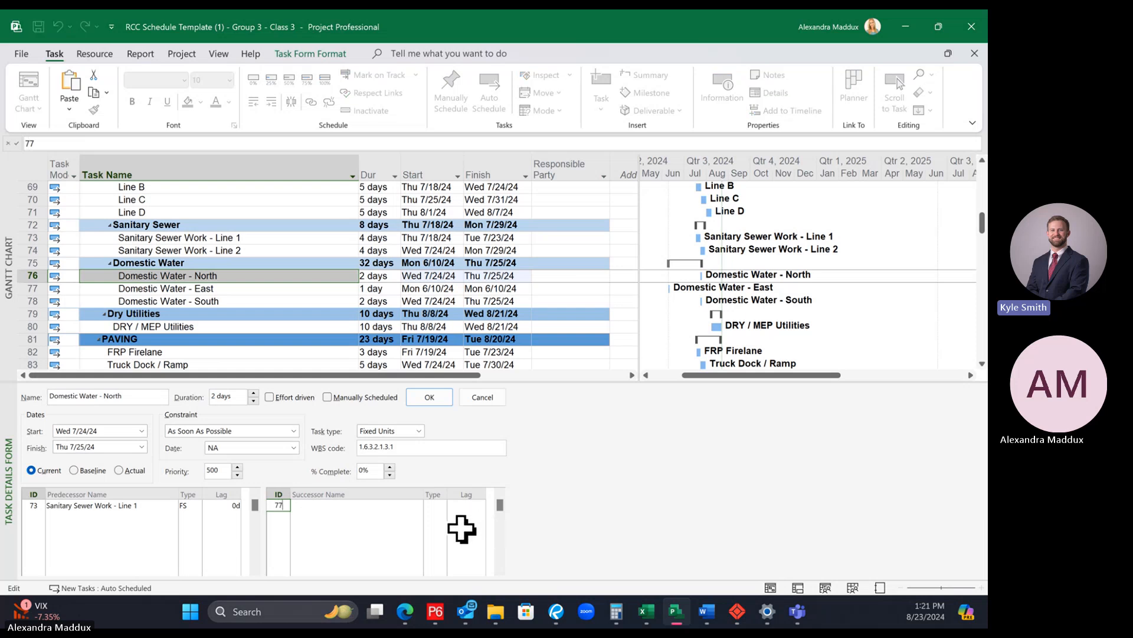
text(77)
key(Return)
click(261, 272)
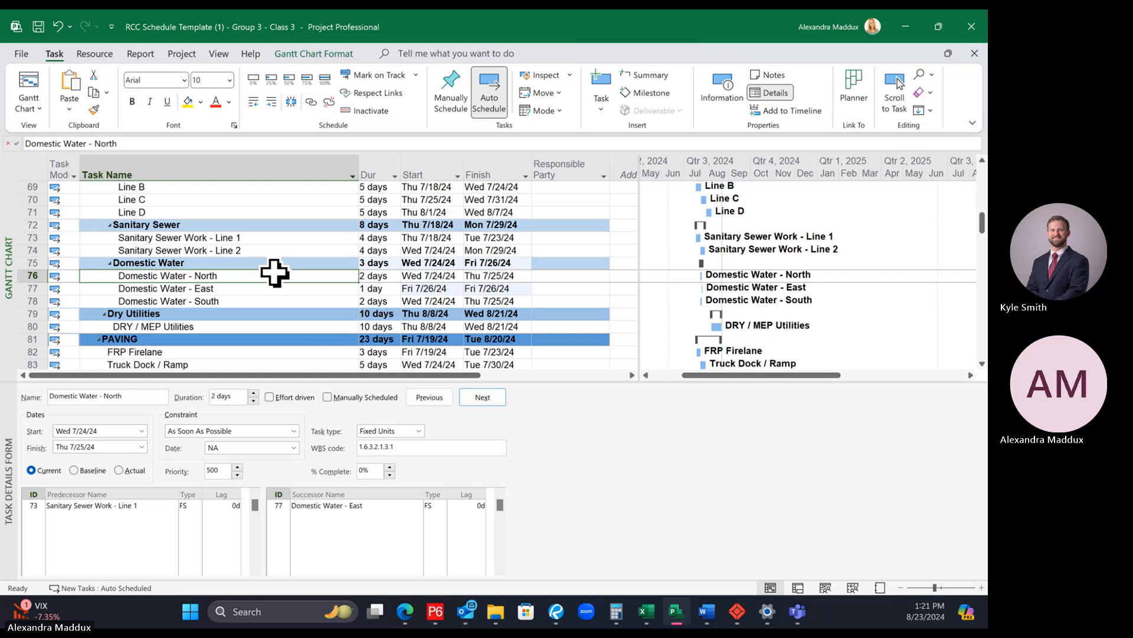
Step: Add task 78, Domestic Water - South, as the finish-to-start successor of Domestic Water - East
click(273, 287)
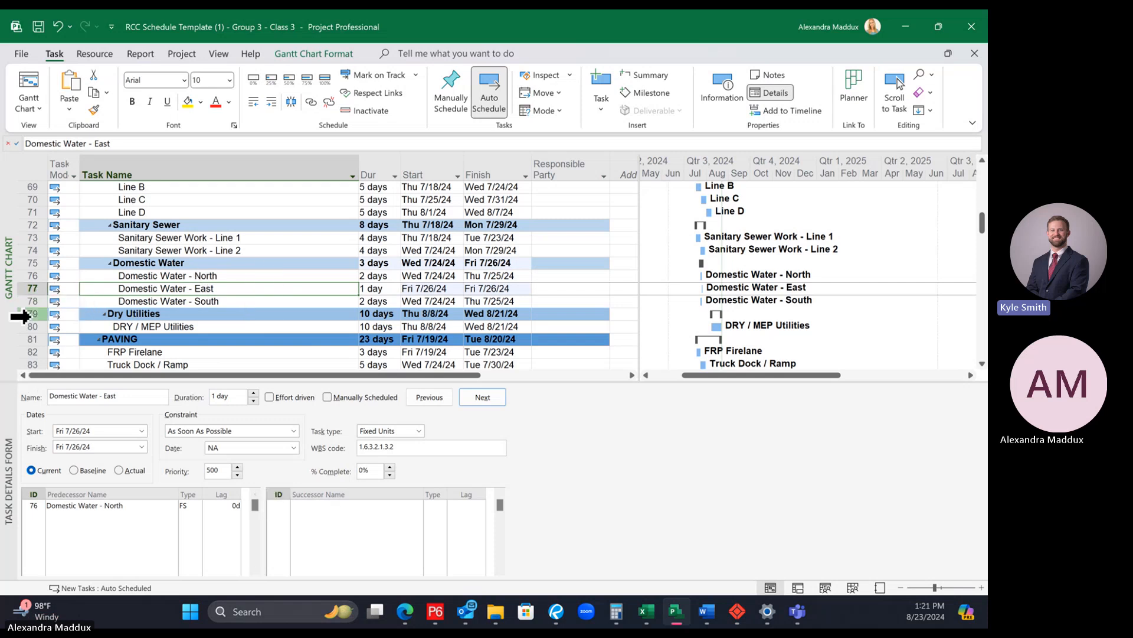
click(278, 506)
text(78)
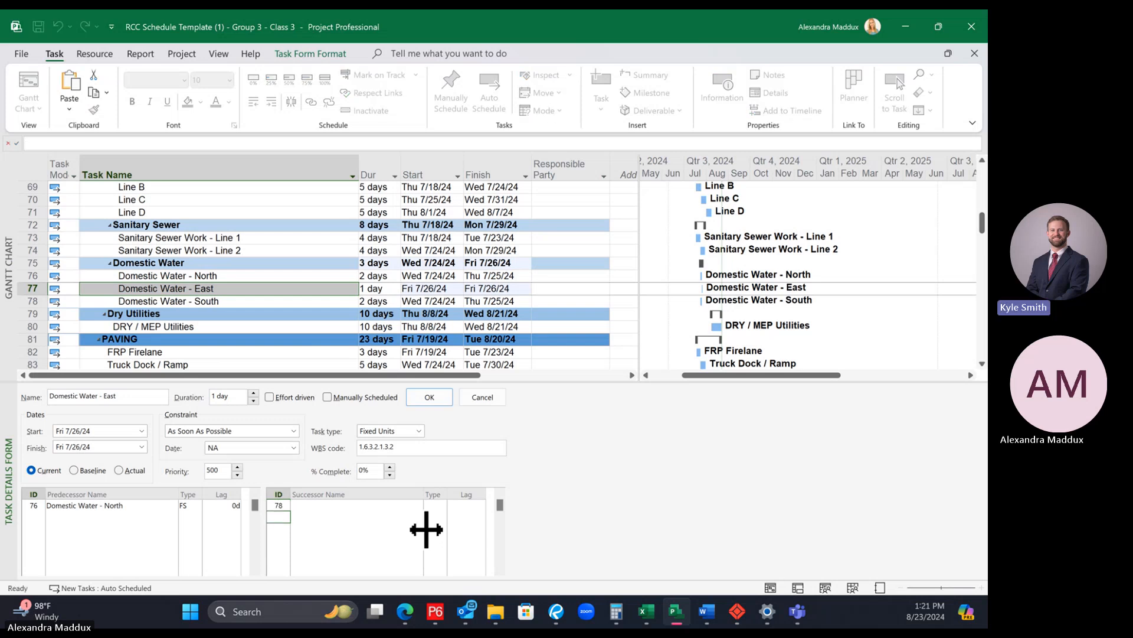
key(Return)
click(323, 293)
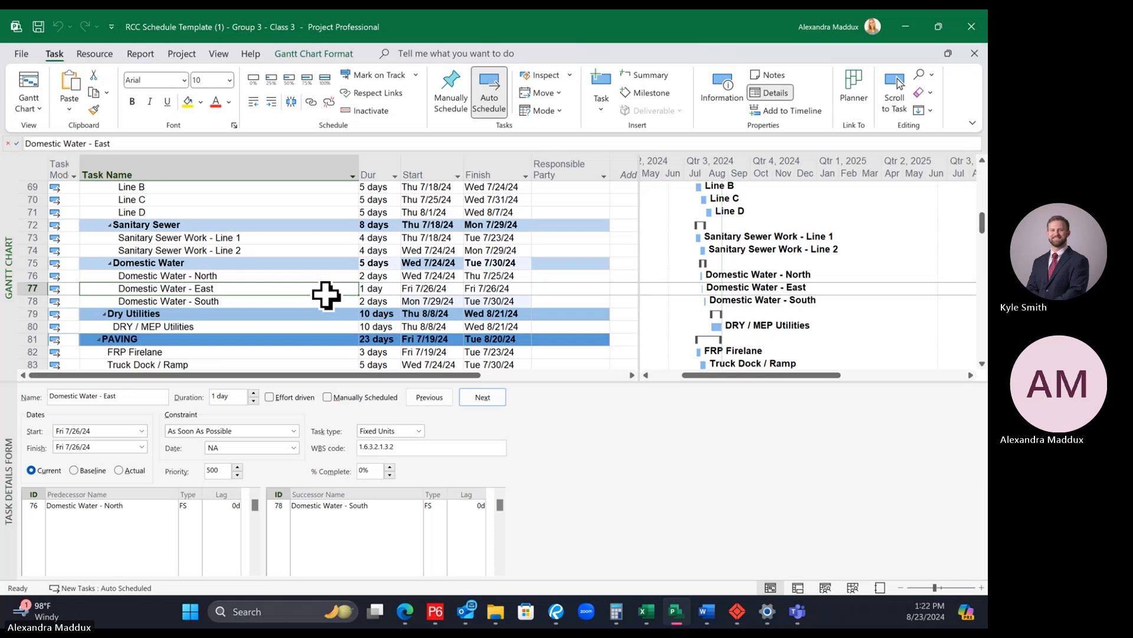
Step: Examine the predecessors and successors of DRY / MEP Utilities, Domestic Water - East and, under Grade Work, Layout and Grade Pad
click(290, 326)
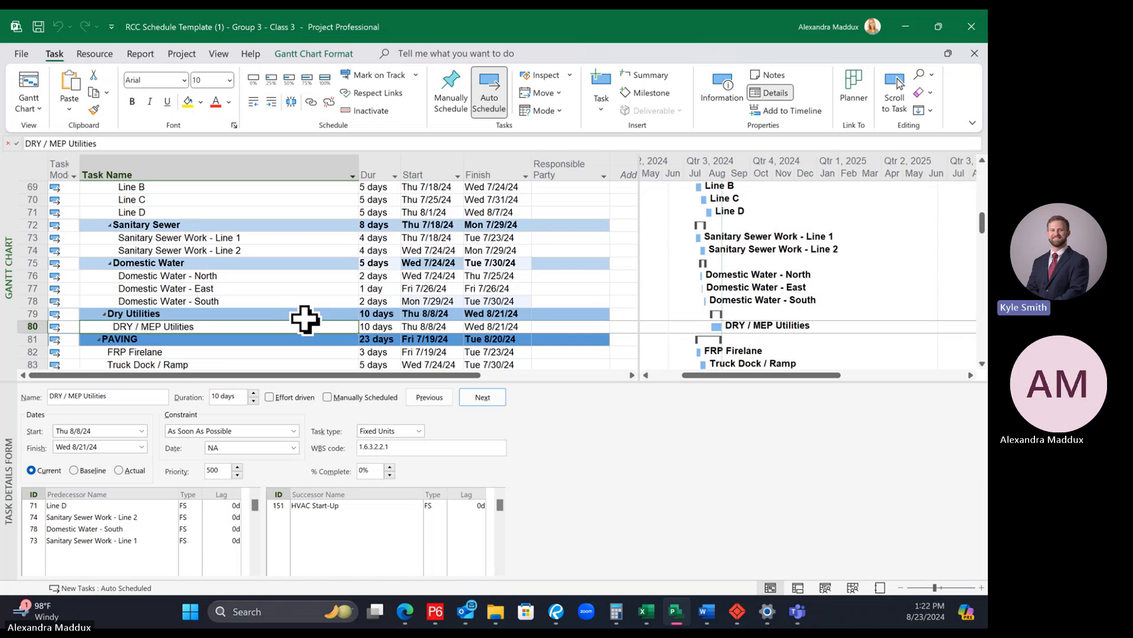
click(248, 316)
click(263, 292)
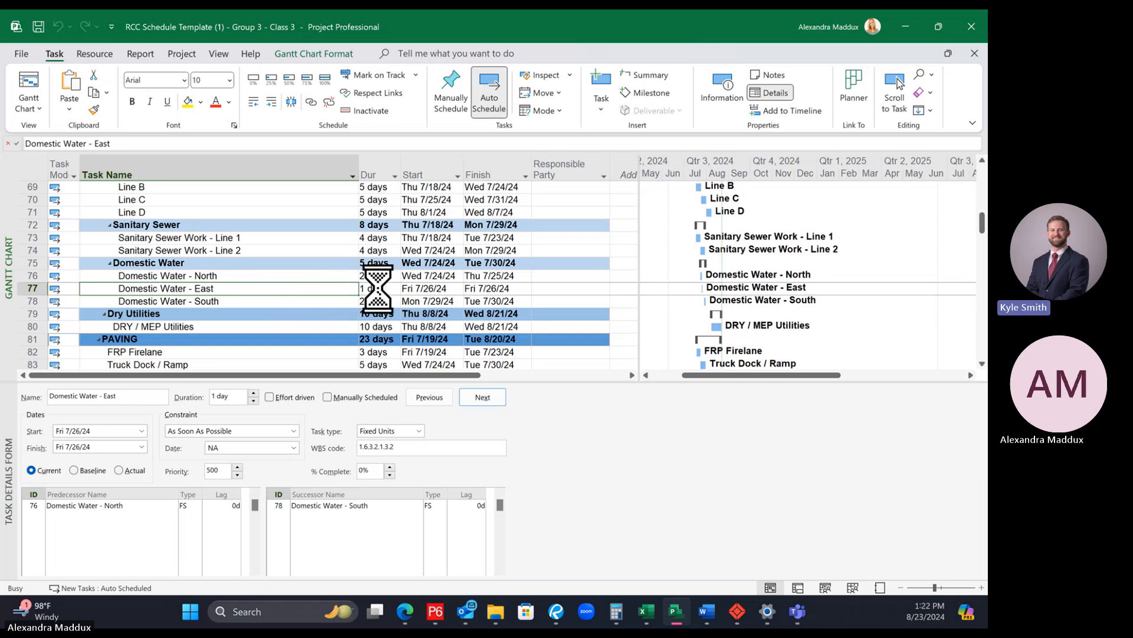
scroll(390, 292, down, 4)
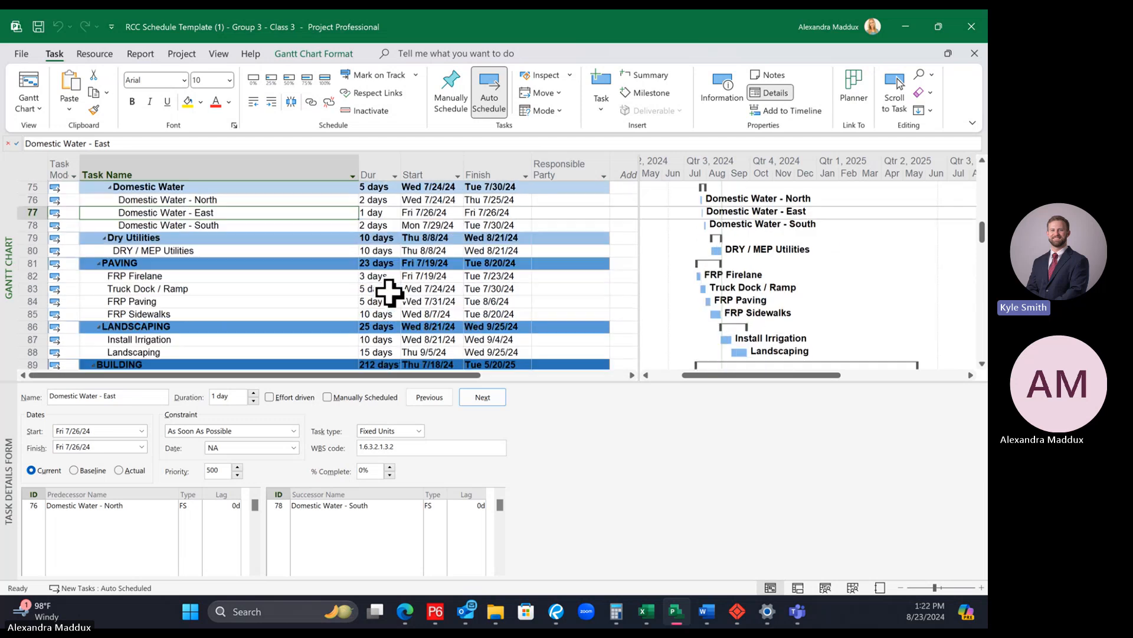
scroll(386, 289, down, 1)
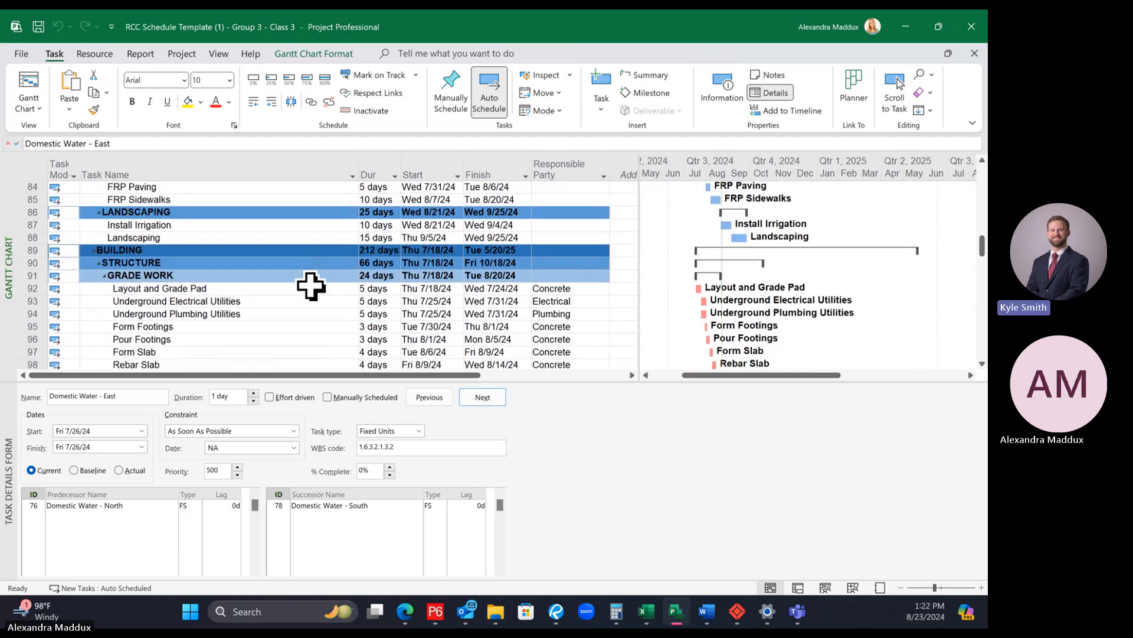
click(312, 290)
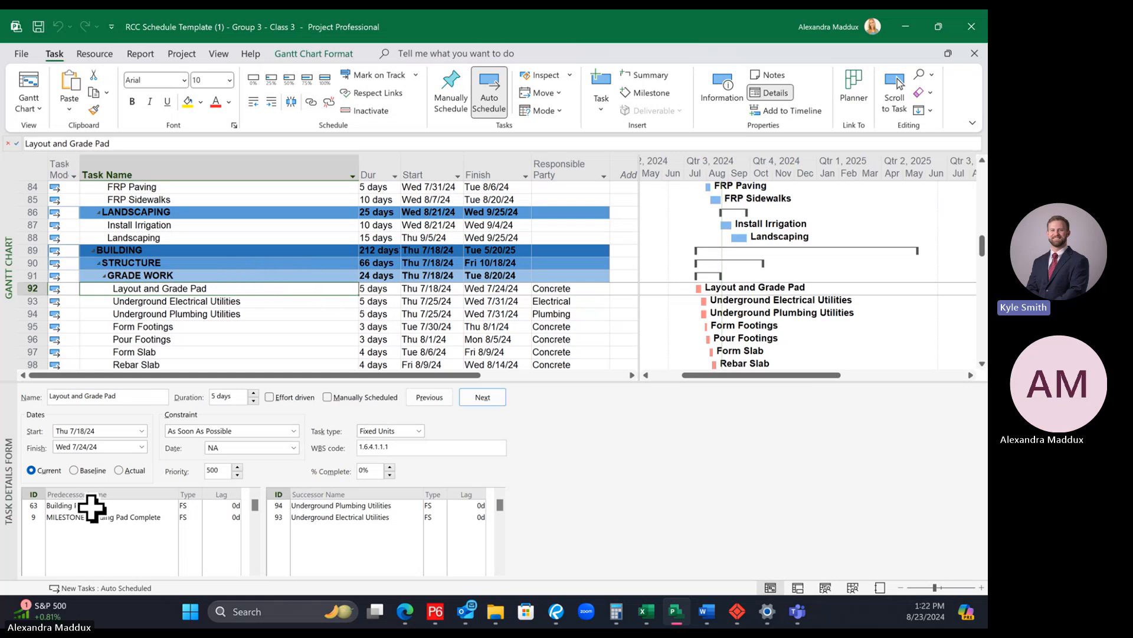
Step: Filter the schedule to show only Critical tasks and hide the task details form
click(254, 273)
click(248, 288)
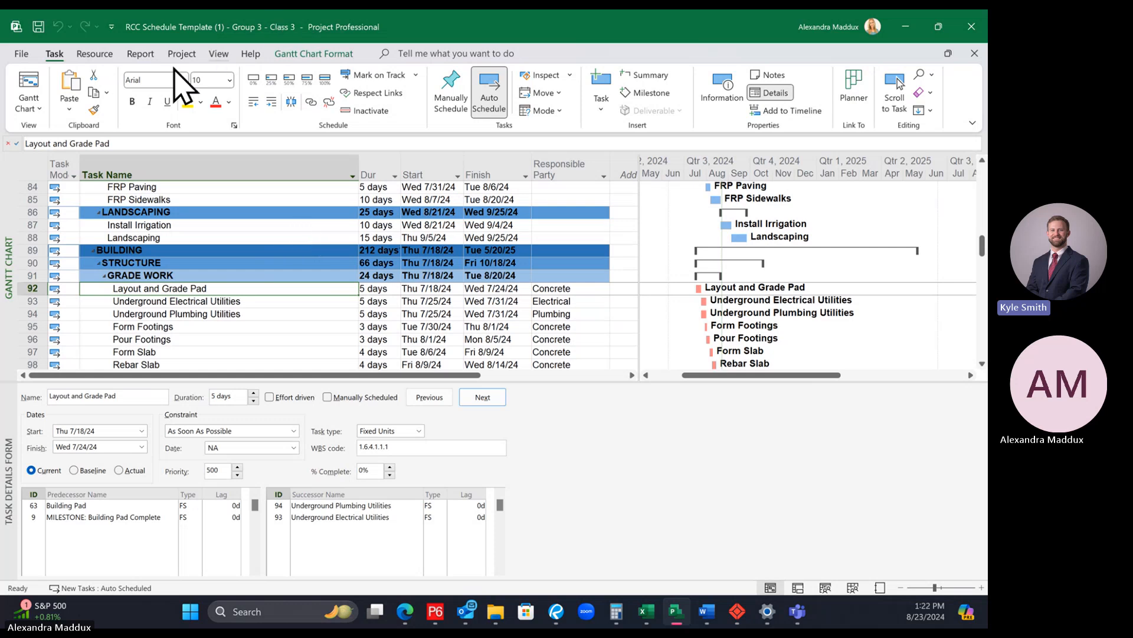
click(219, 54)
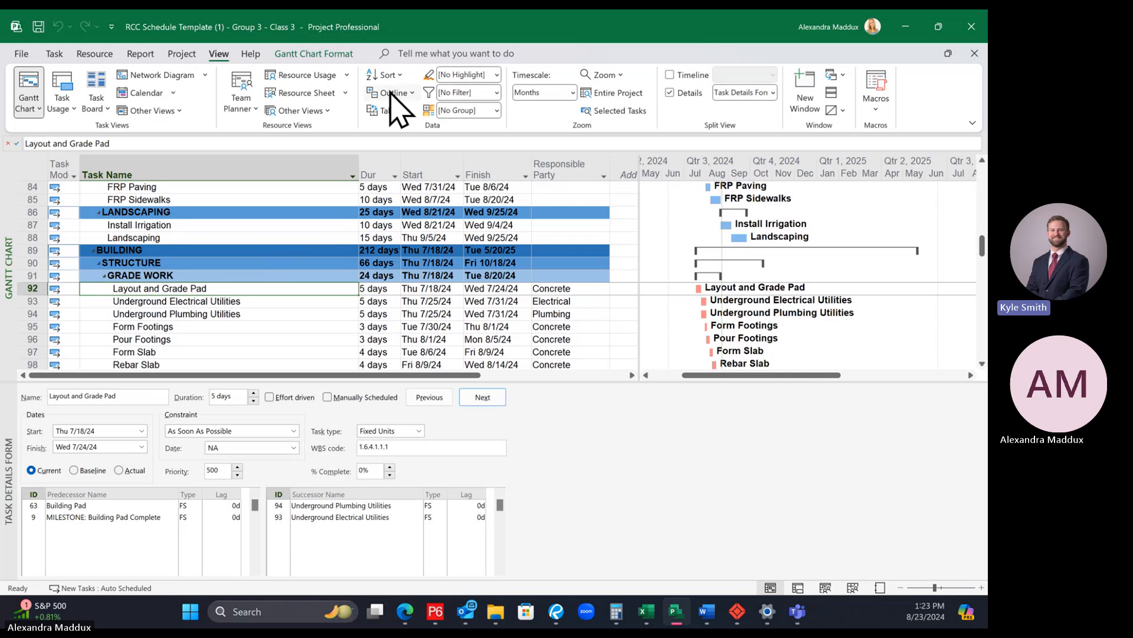
click(496, 92)
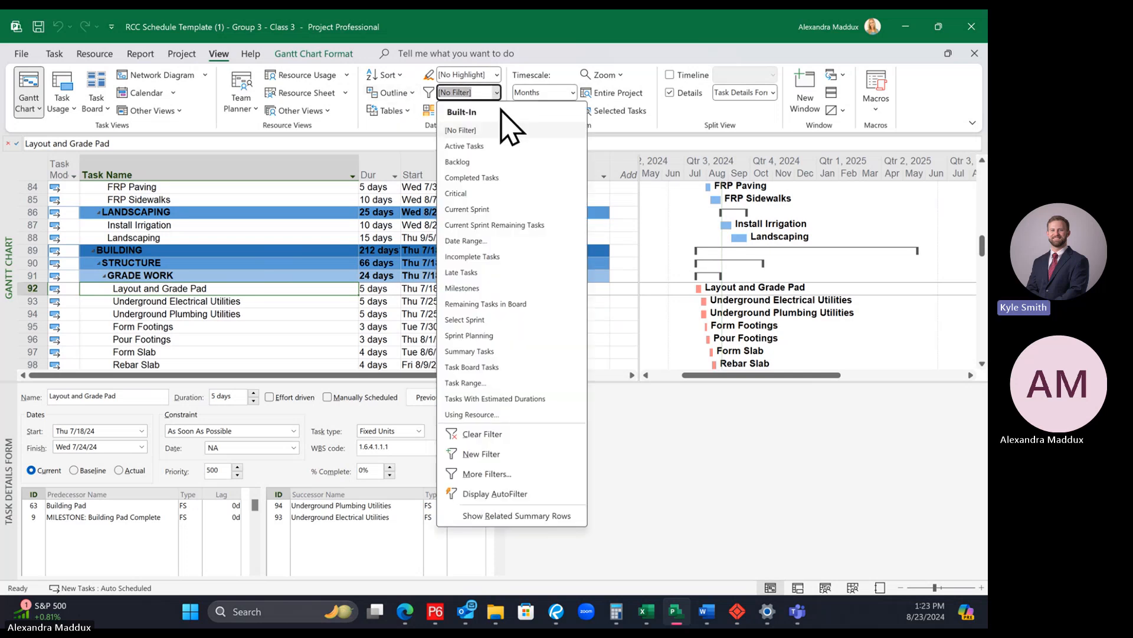
click(473, 193)
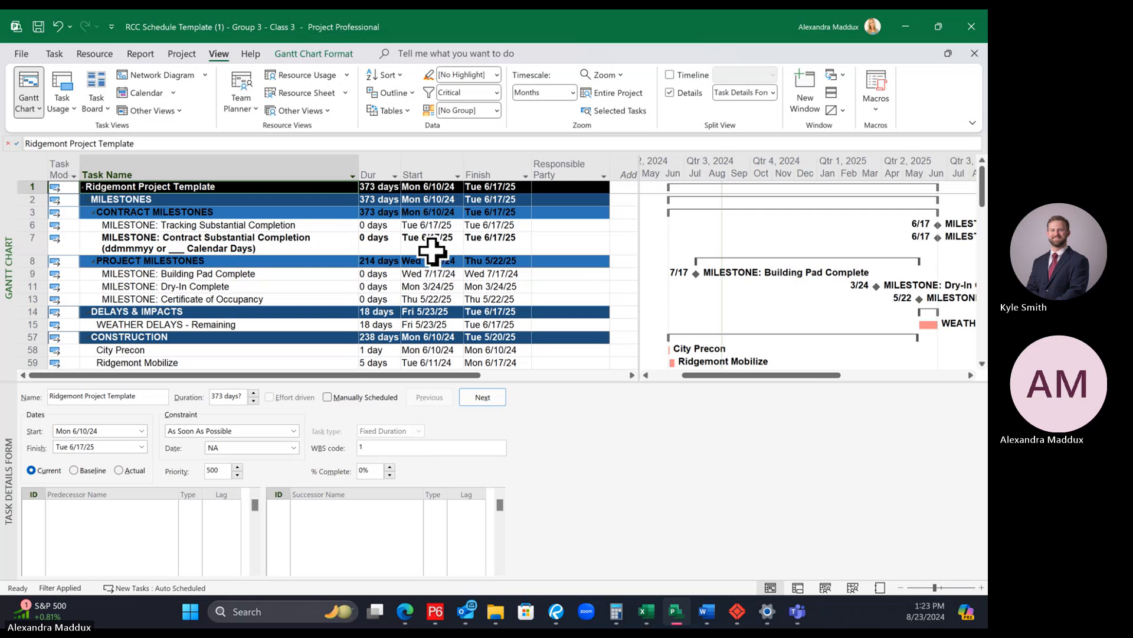
drag(635, 381, 612, 589)
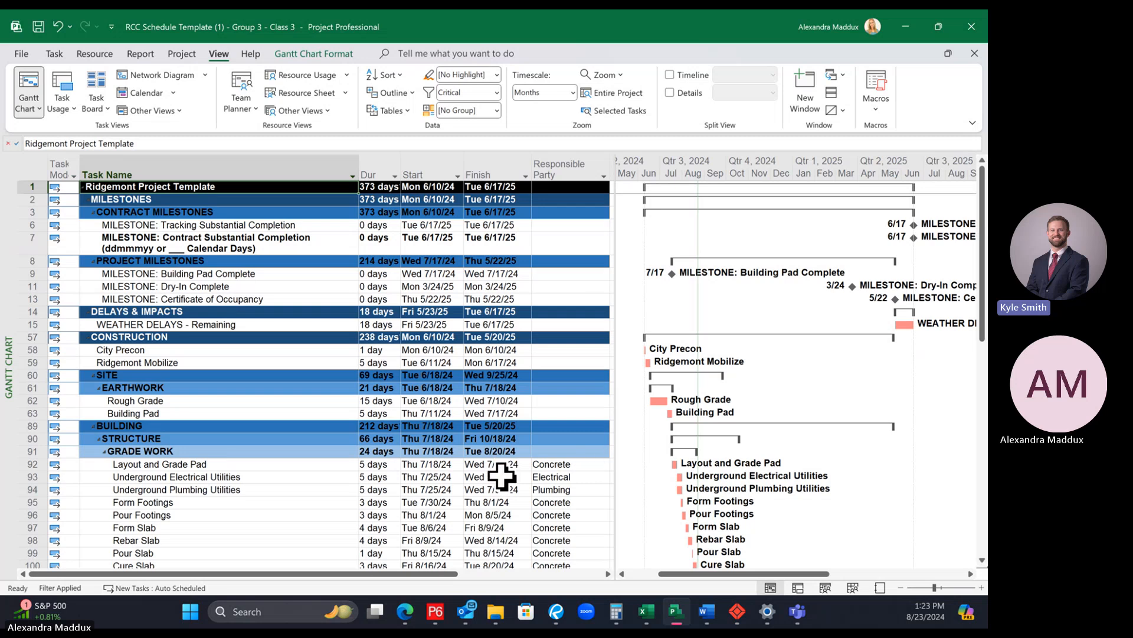
Step: Save the project and review the critical tasks from the milestones through the final inspections
key(ctrl+s)
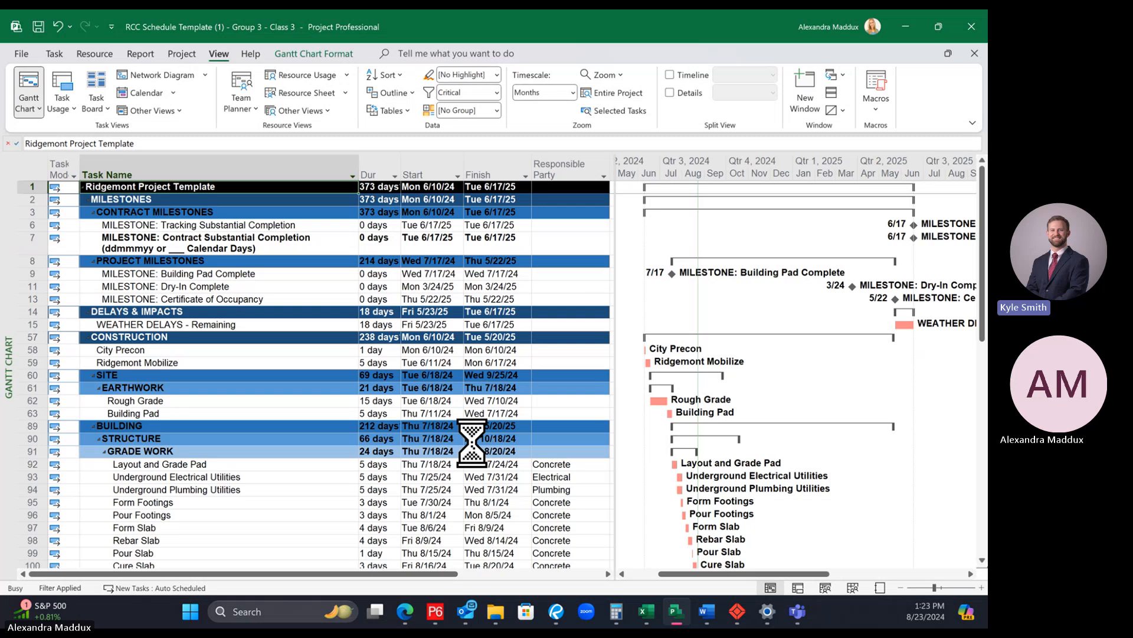
scroll(510, 420, down, 1)
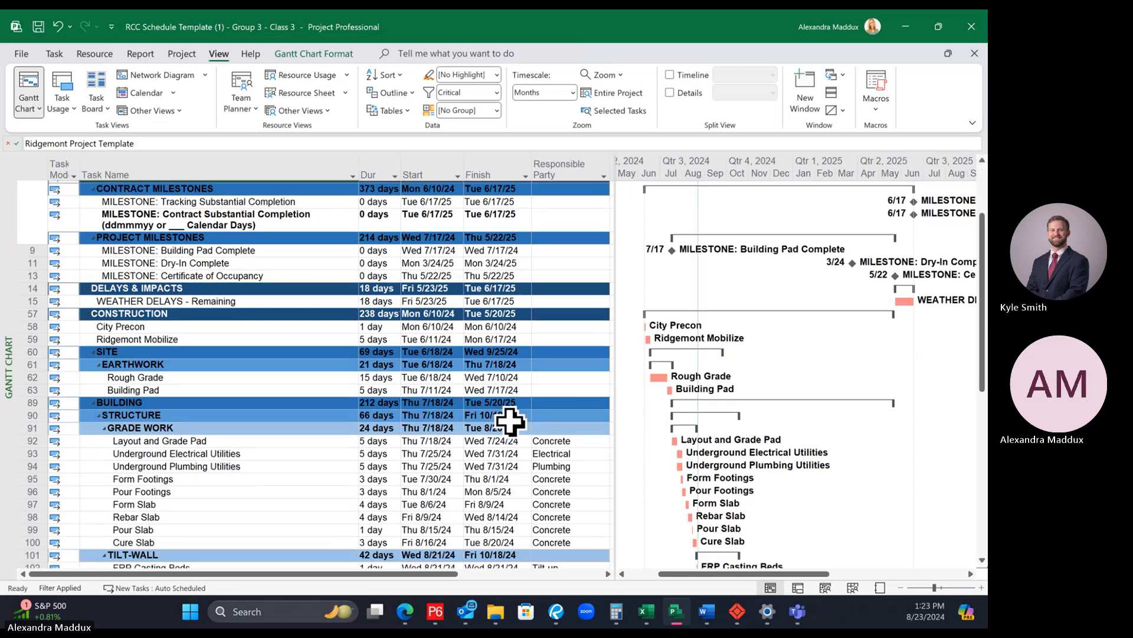
scroll(510, 420, down, 7)
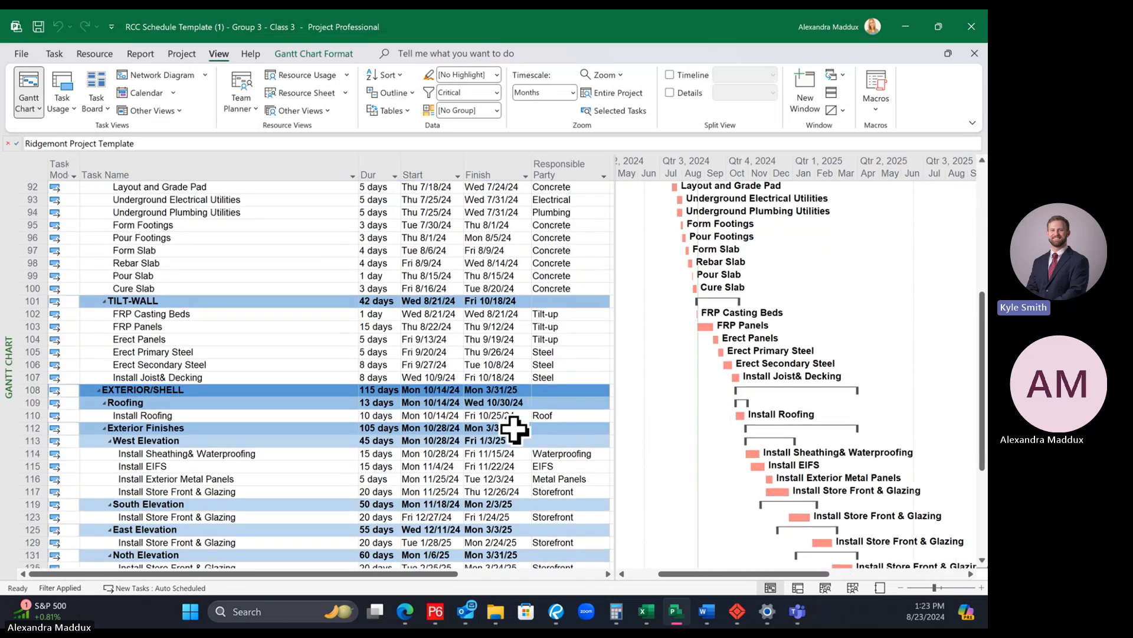
scroll(514, 430, down, 1)
scroll(516, 429, down, 4)
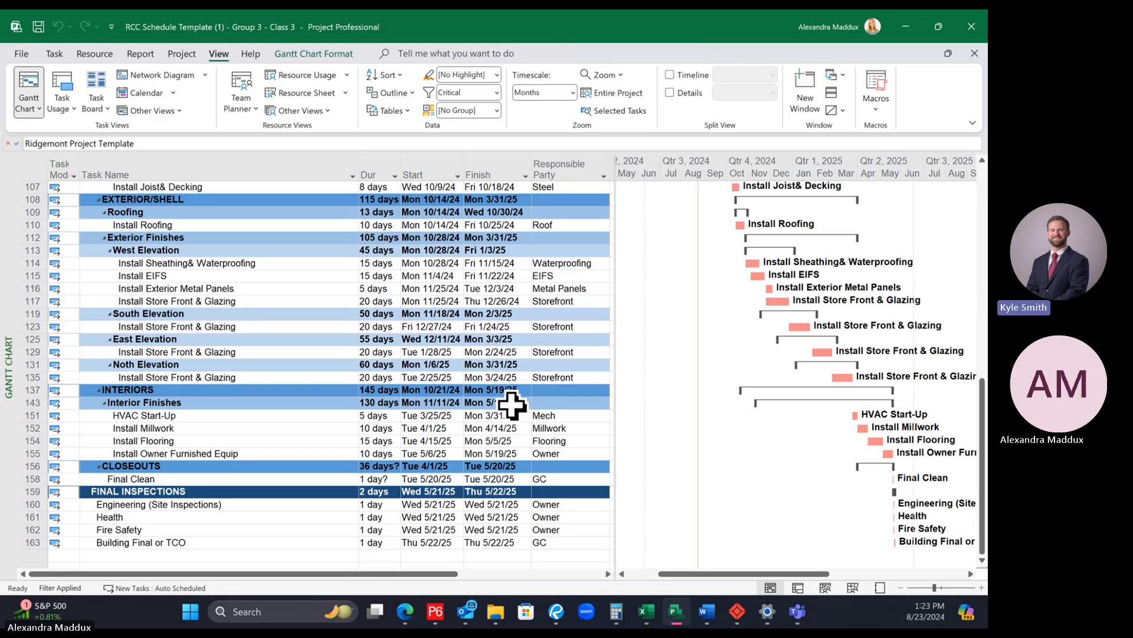
scroll(511, 405, up, 1)
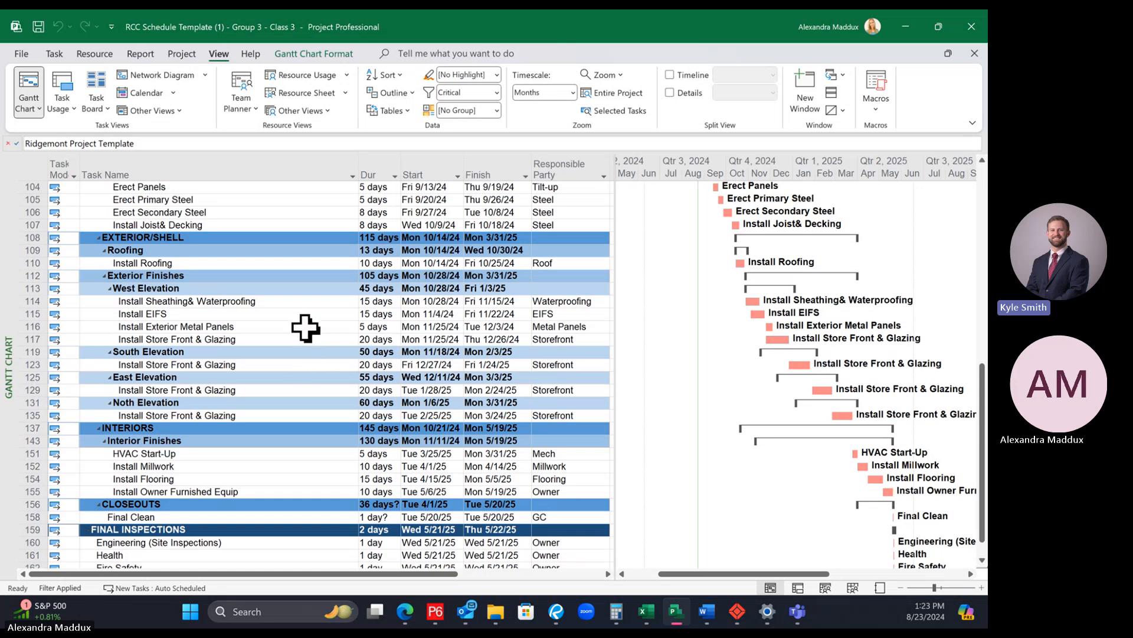
Step: Inspect the factors affecting the start dates of the West Elevation's Install Store Front & Glazing and of HVAC Start-Up
click(289, 340)
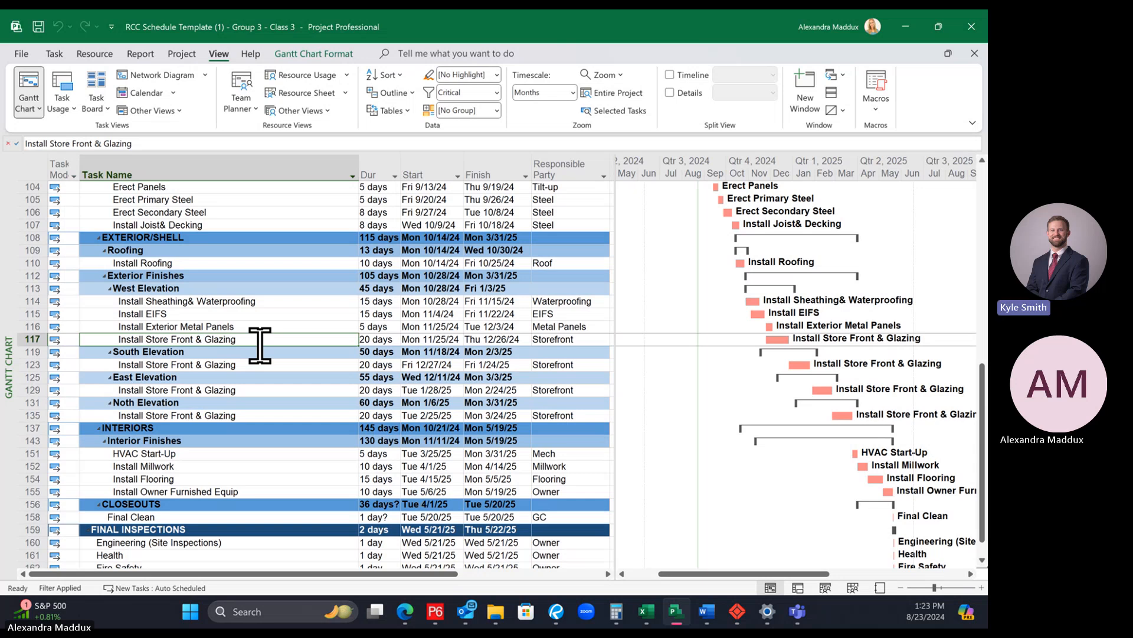
click(54, 53)
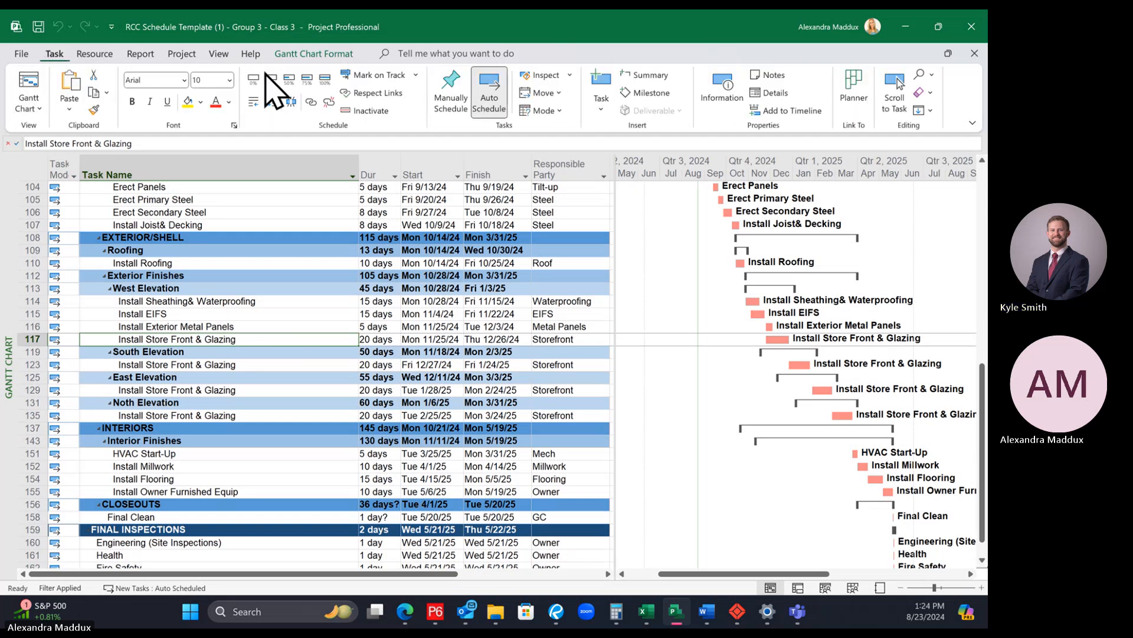
click(538, 77)
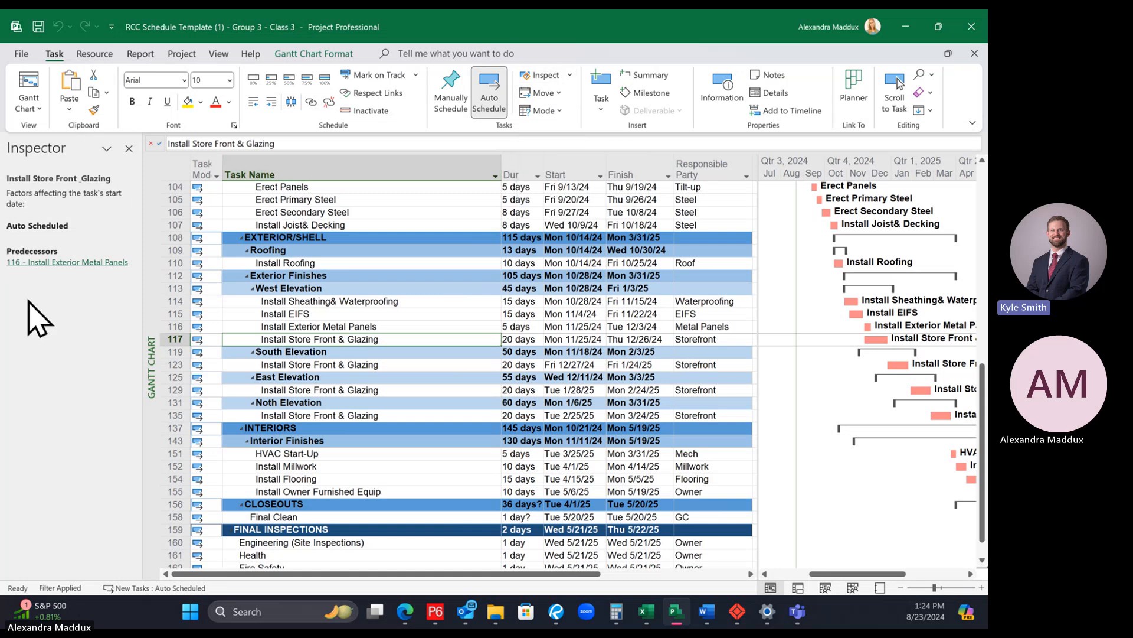
click(509, 452)
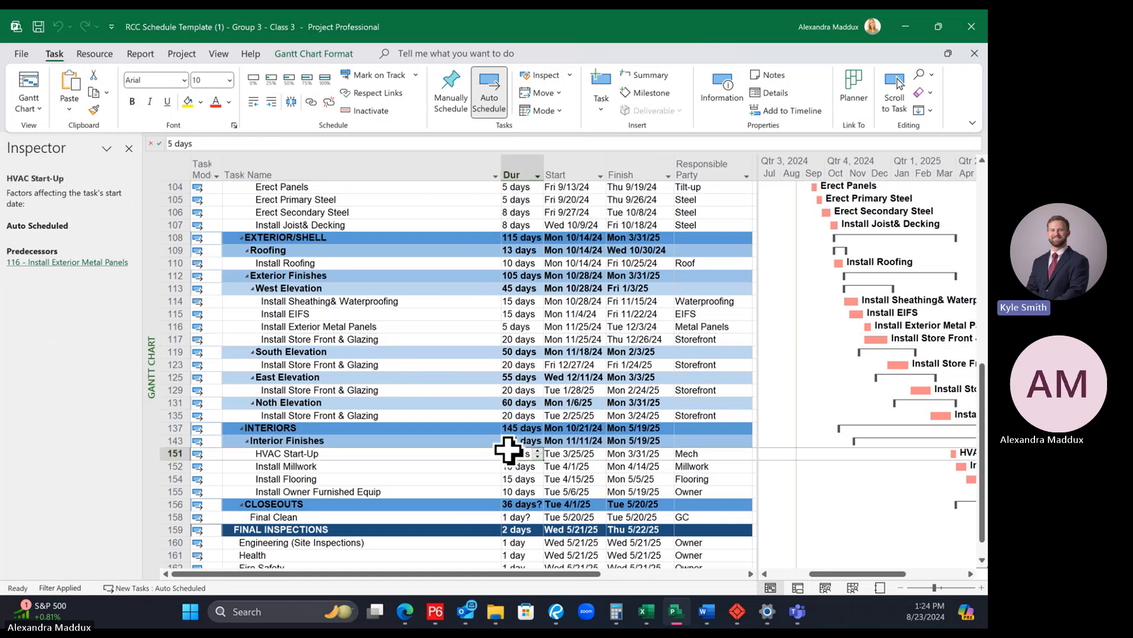
click(340, 339)
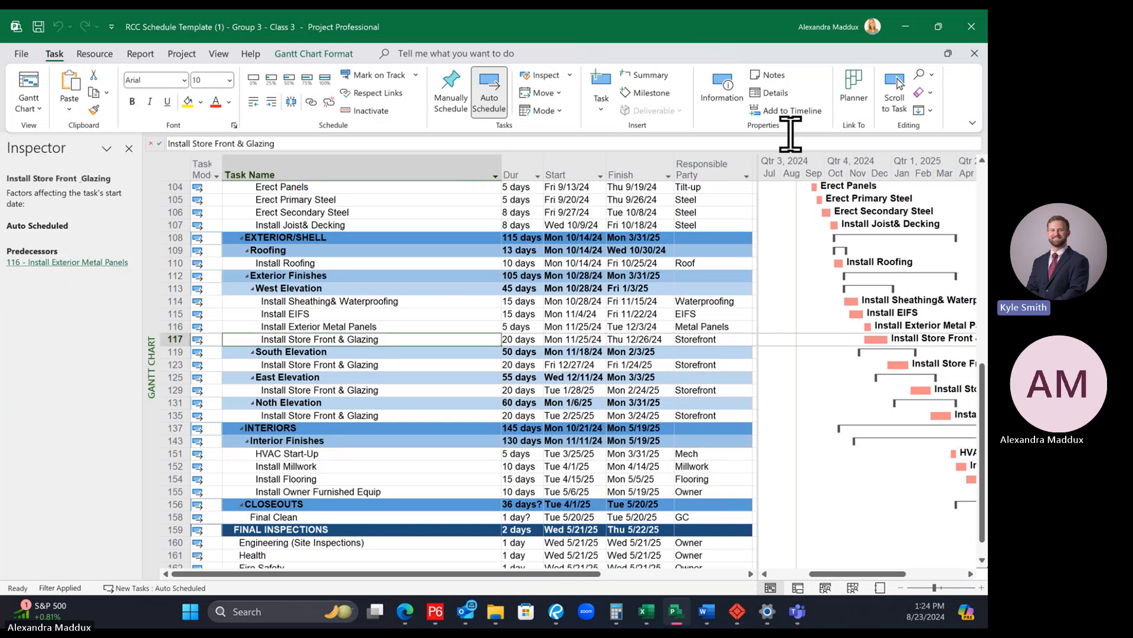
Step: Show the task details form and compare the links of the West Elevation's Install Exterior Metal Panels and Install Store Front & Glazing
click(771, 92)
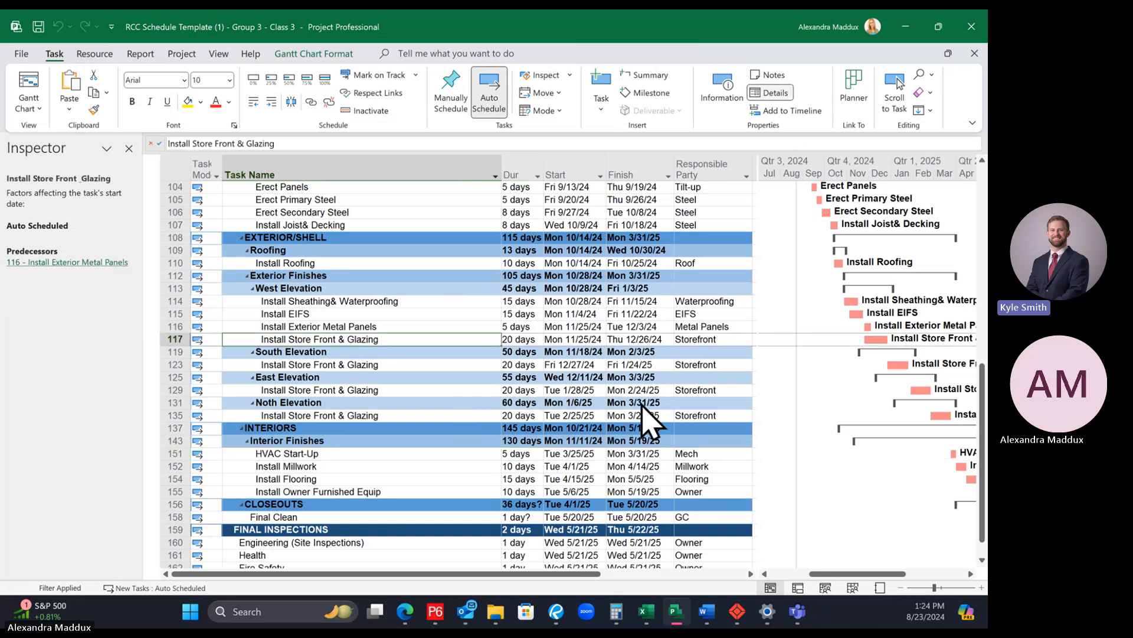
drag(499, 364, 498, 416)
click(330, 327)
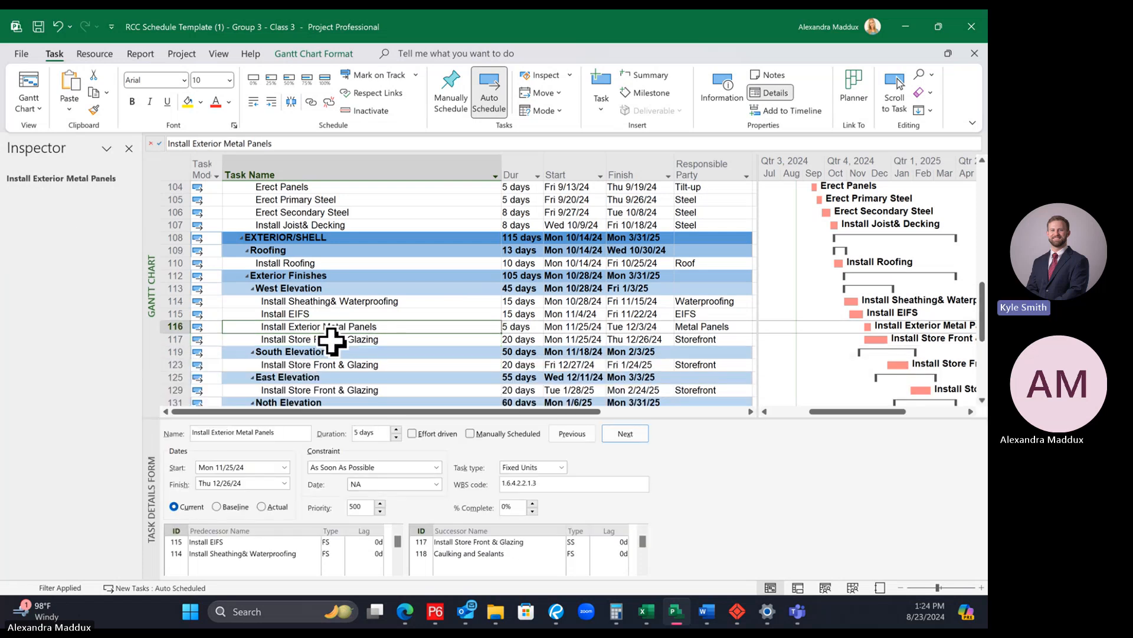
click(329, 340)
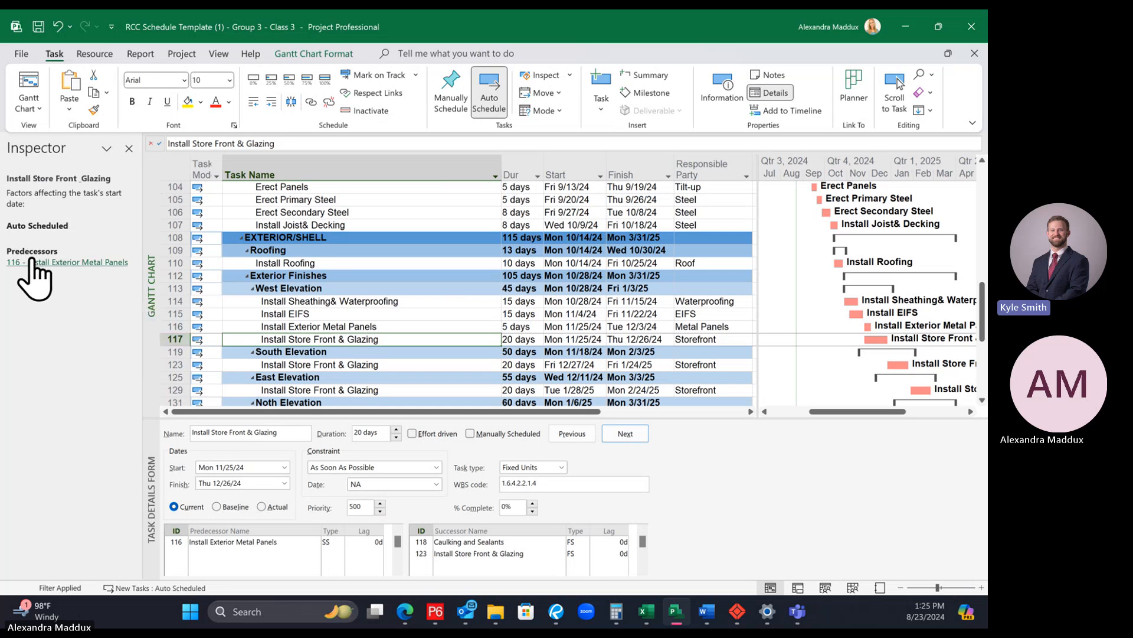
Step: Trace the driving predecessors of Install Store Front & Glazing back through Install Exterior Metal Panels and Install EIFS, and inspect Install Roofing
click(86, 263)
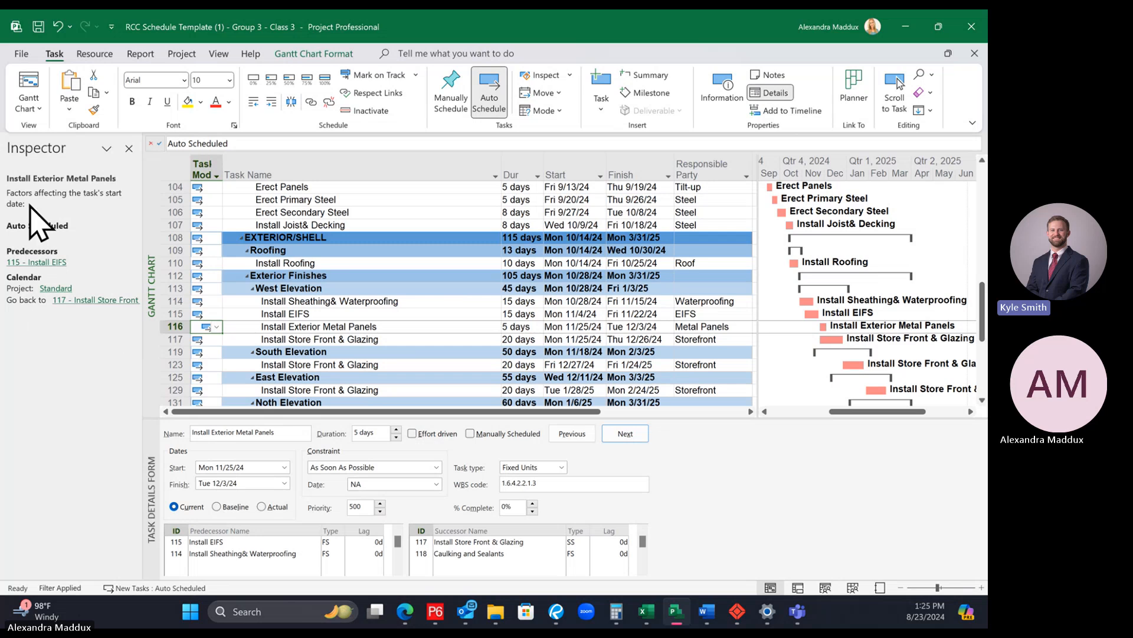
click(47, 263)
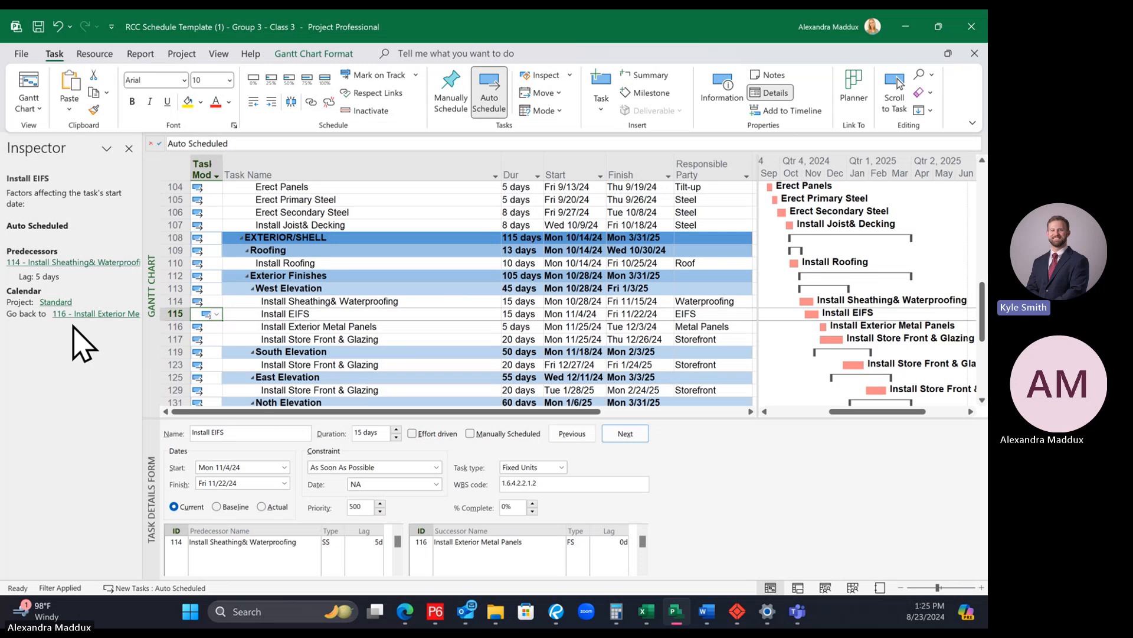
click(115, 314)
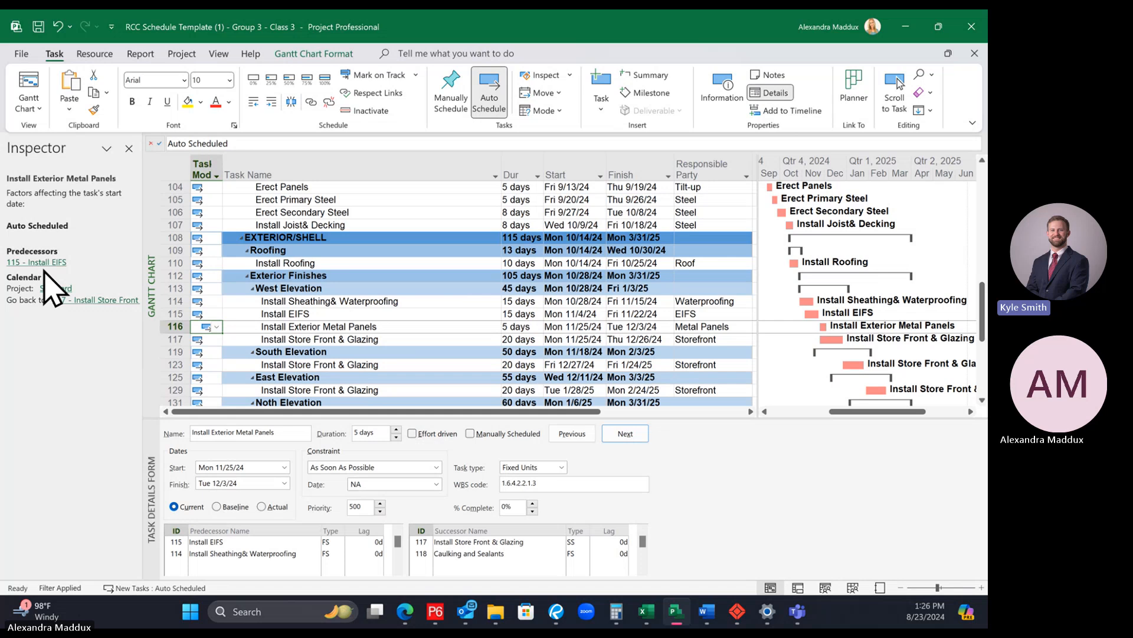
click(357, 273)
click(357, 263)
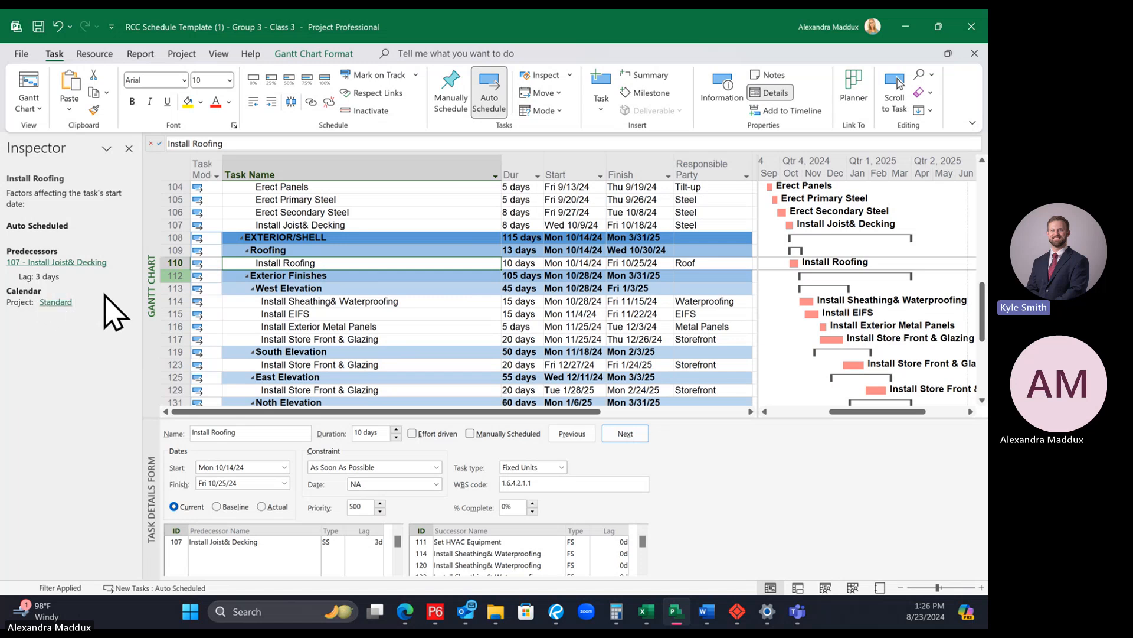
Step: Under Grade Work, trace the driving predecessors of Form Slab back through Pour Footings to Form Footings
scroll(407, 326, down, 4)
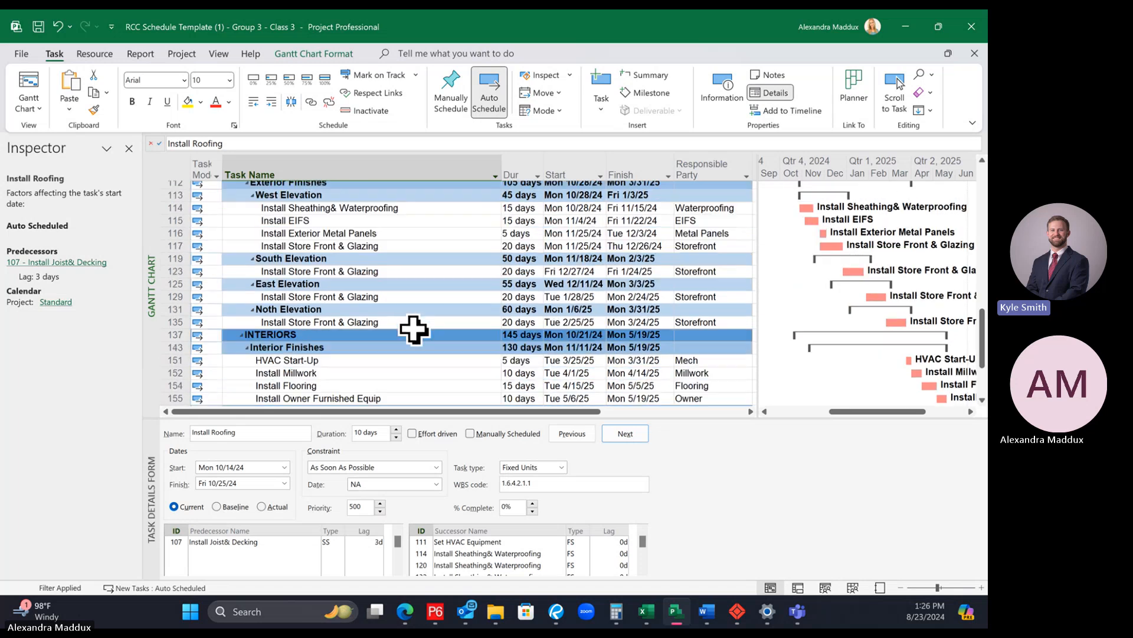
scroll(400, 322, down, 1)
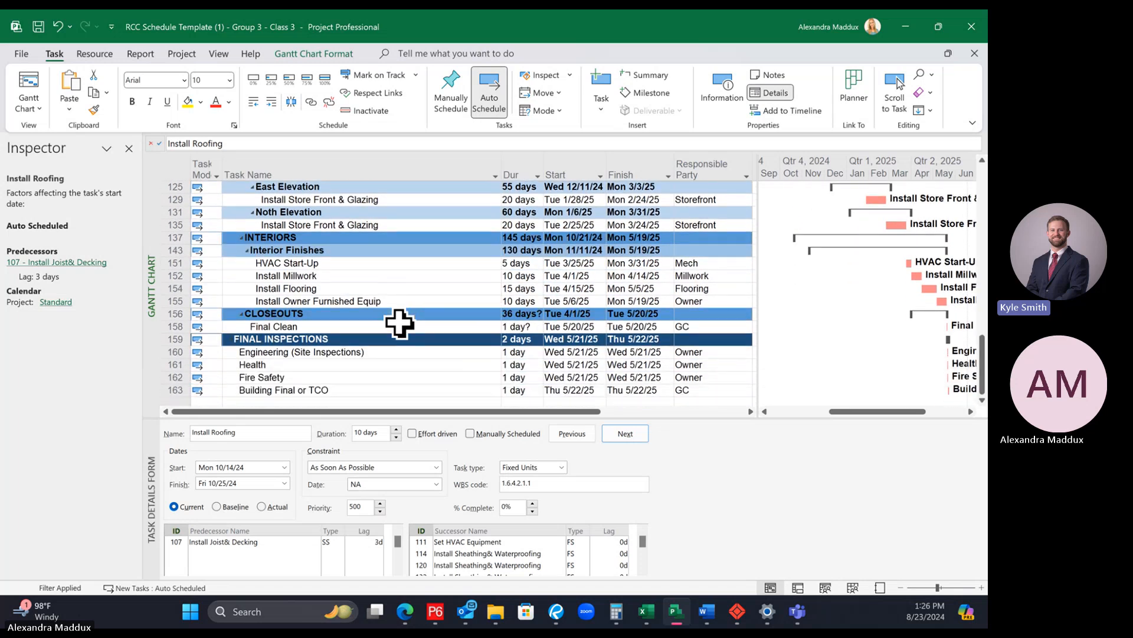
scroll(383, 305, up, 12)
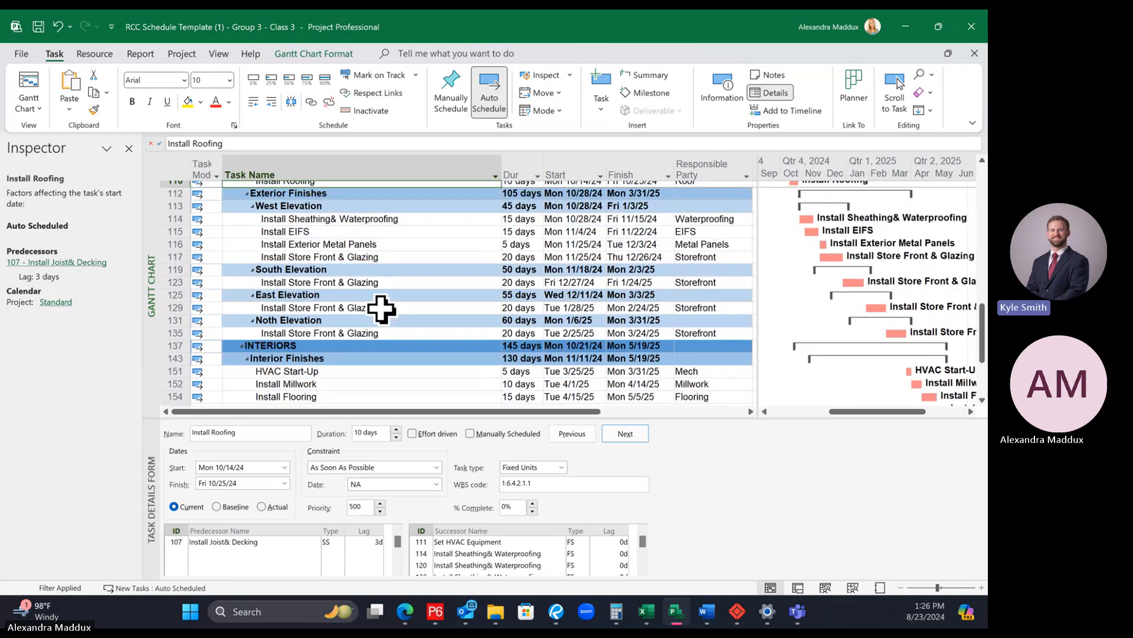
scroll(387, 327, up, 1)
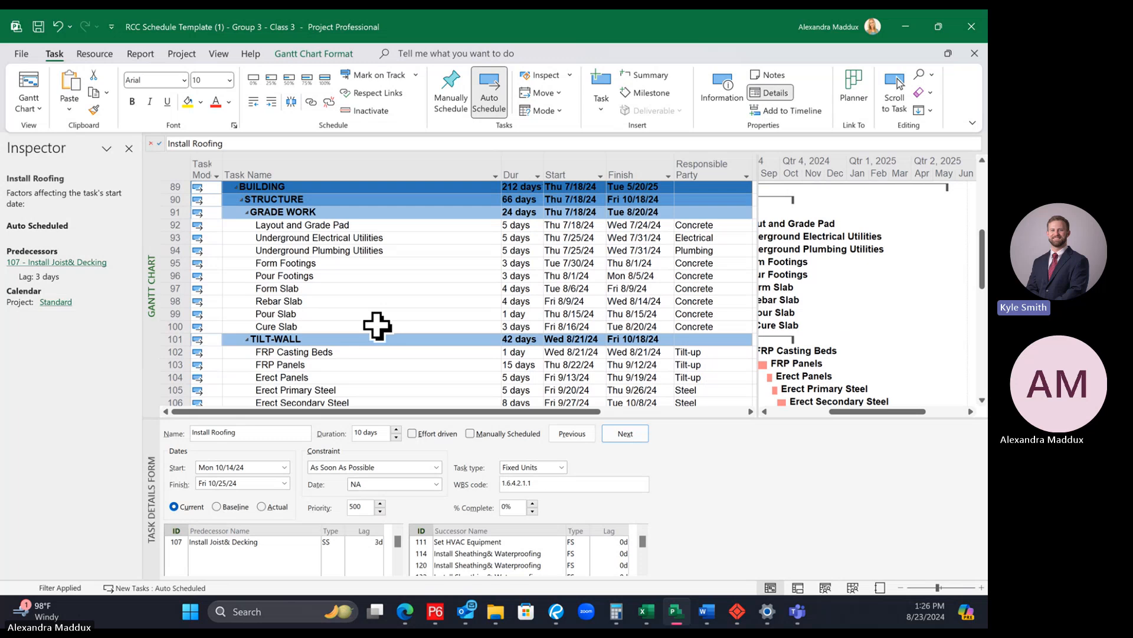
click(280, 288)
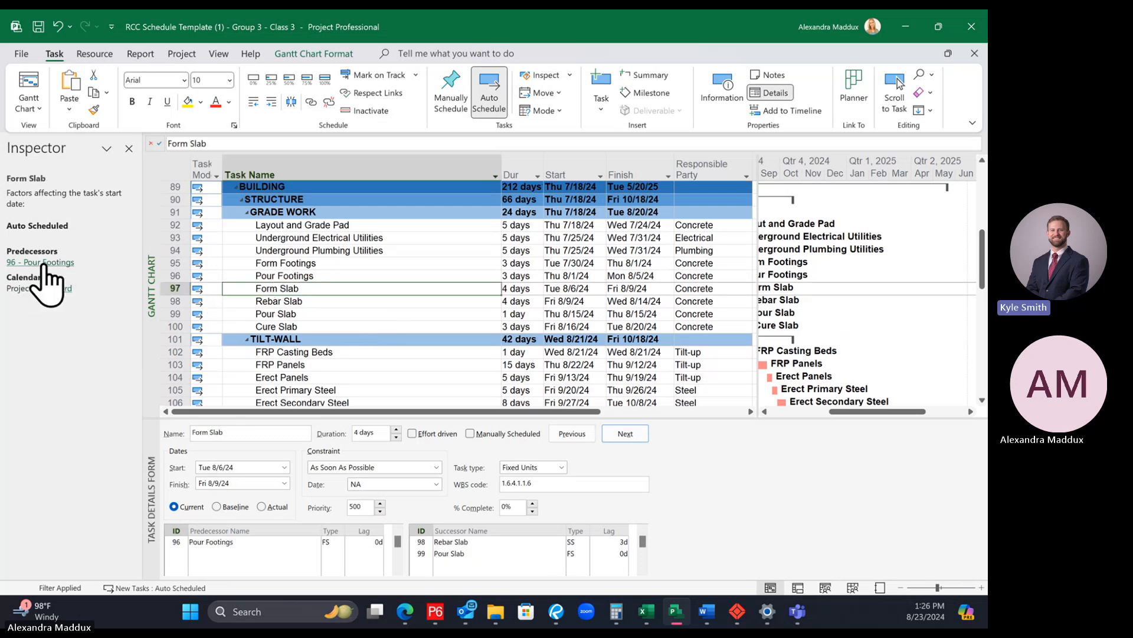
click(43, 263)
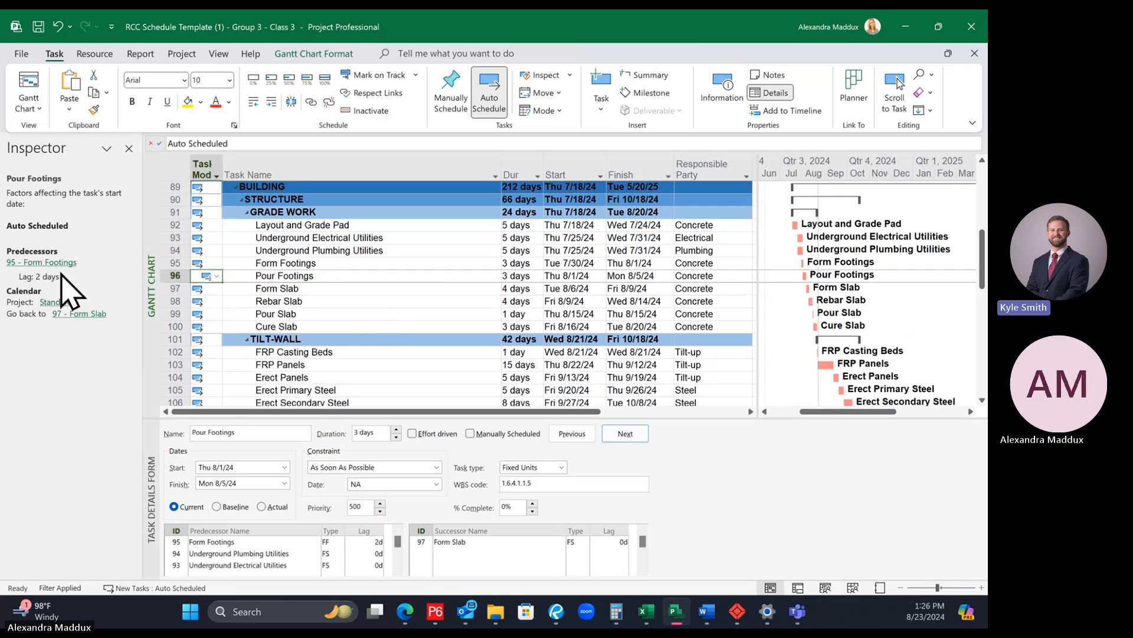
click(52, 263)
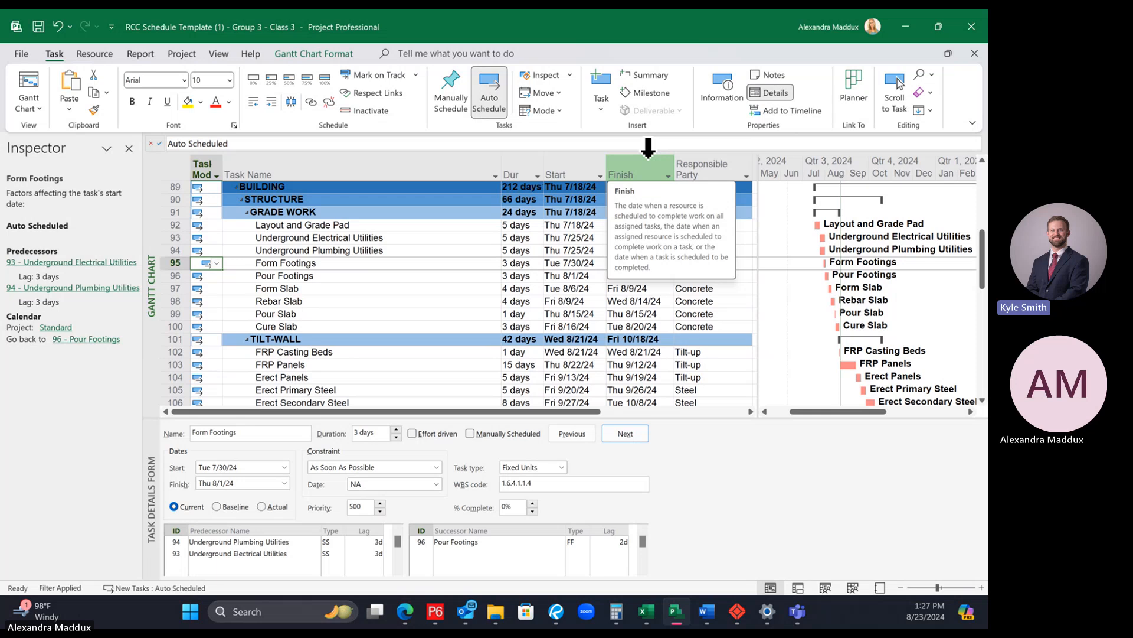
Step: Close the task inspector and hide the task details form
click(129, 148)
scroll(451, 304, up, 5)
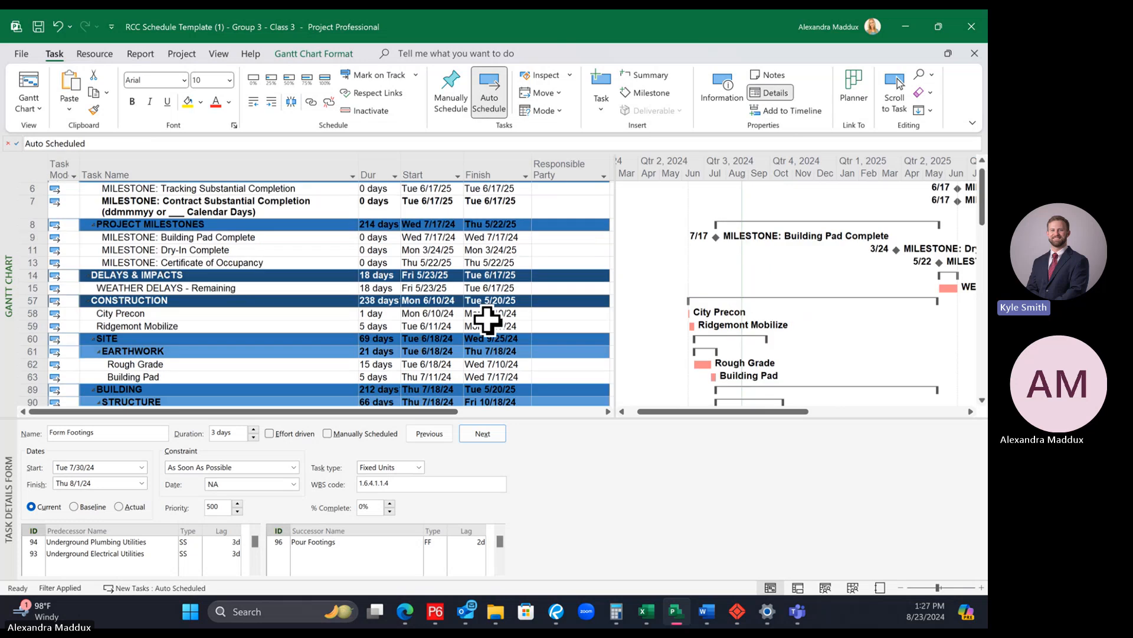
scroll(488, 319, up, 1)
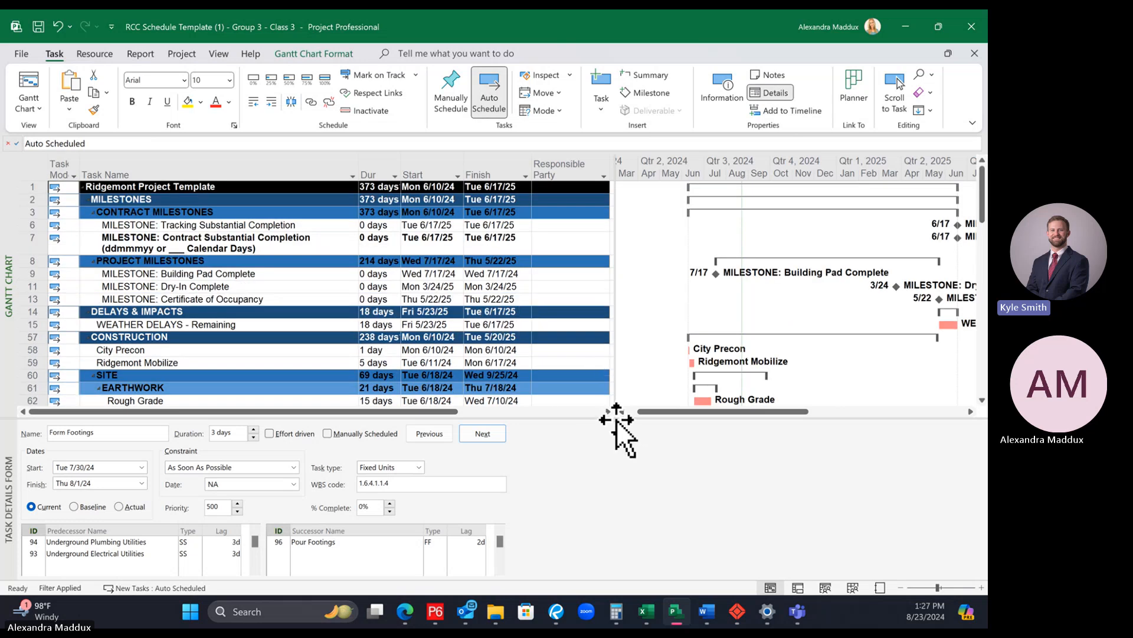
drag(617, 420, 625, 585)
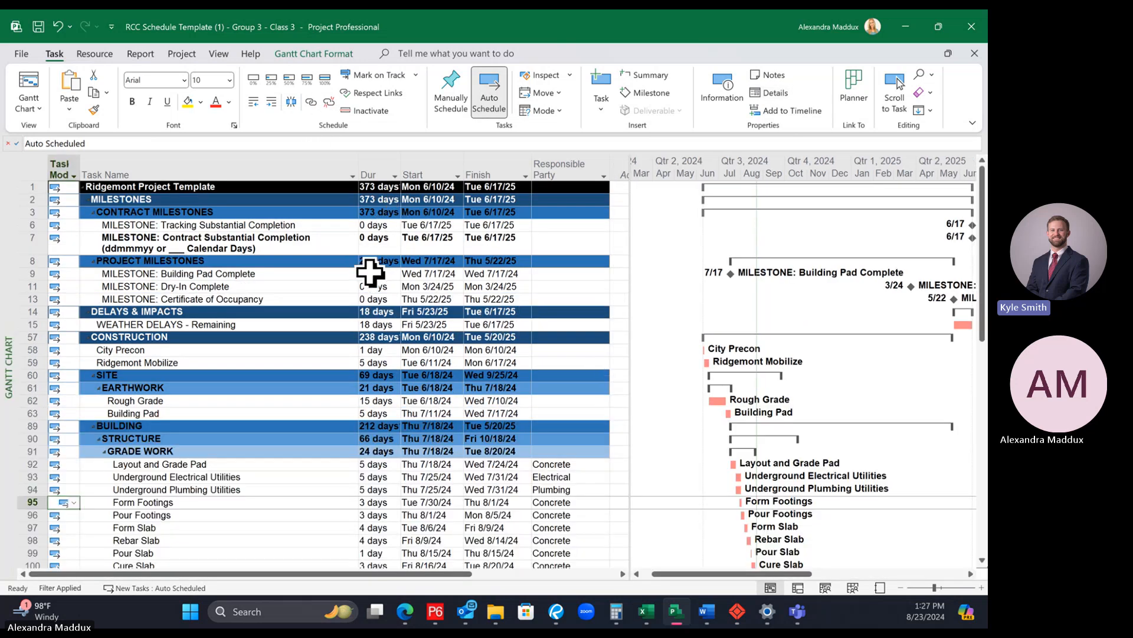
Step: Remove the Critical filter by setting the task filter to No Filter
click(224, 54)
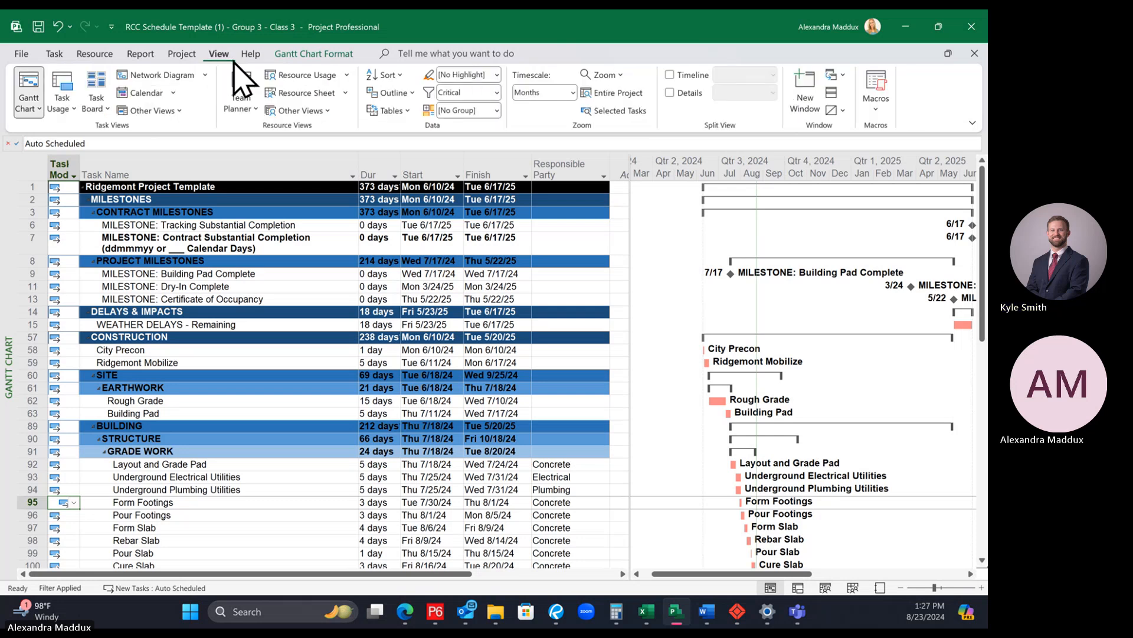
click(497, 93)
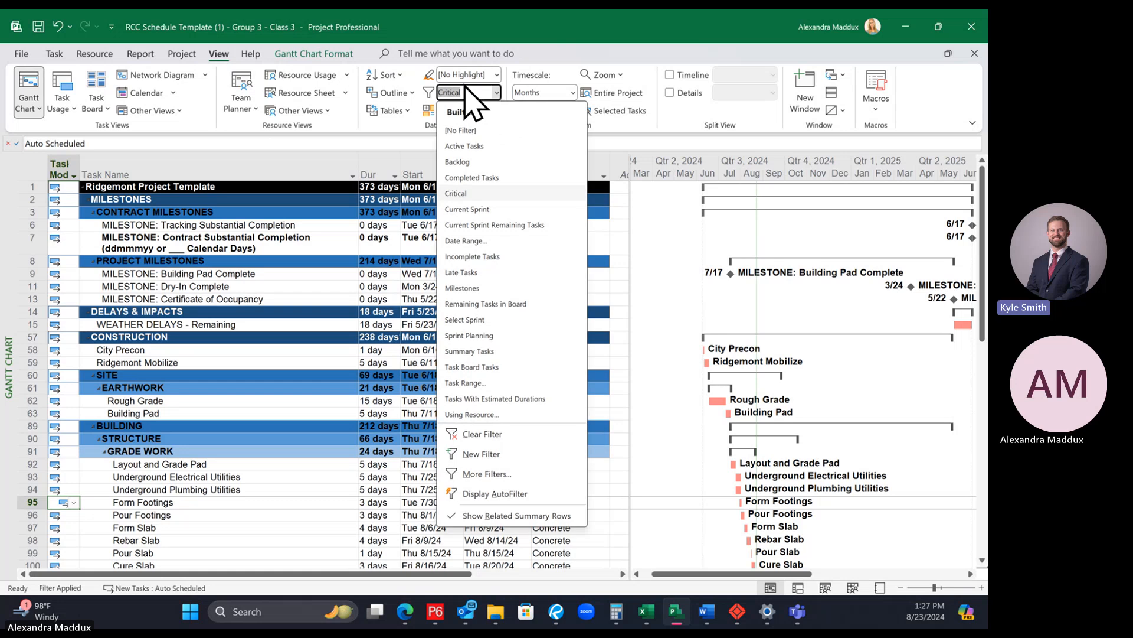
click(462, 130)
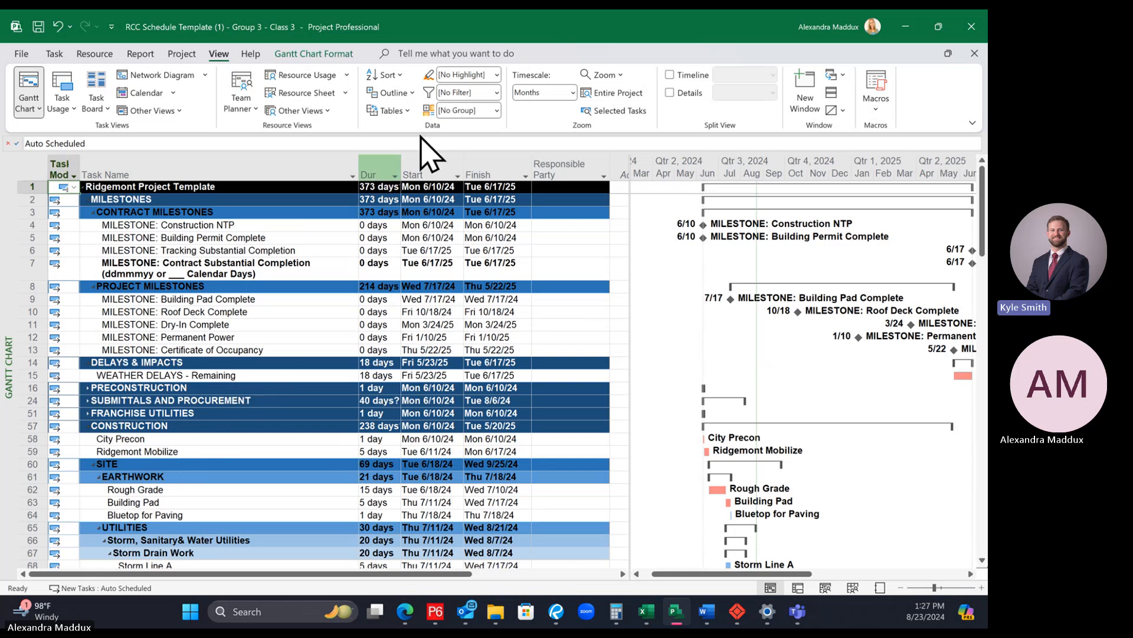
Step: Expand the whole schedule outline to show all subtasks, including Preconstruction, Submittals and Procurement, and Franchise Utilities
click(399, 95)
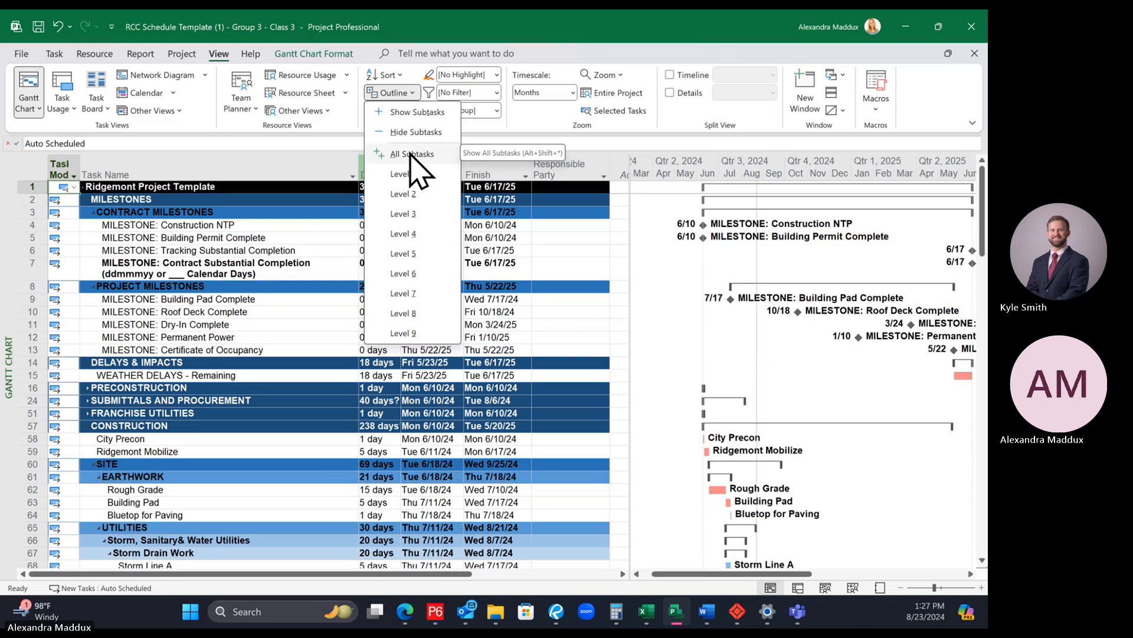
click(400, 89)
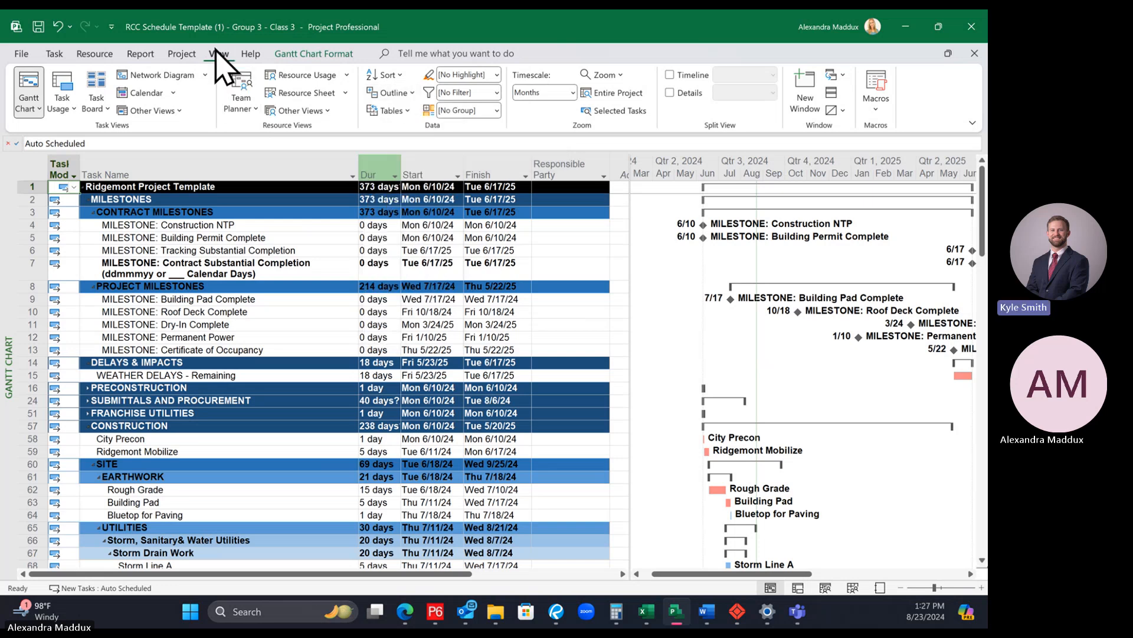
click(394, 92)
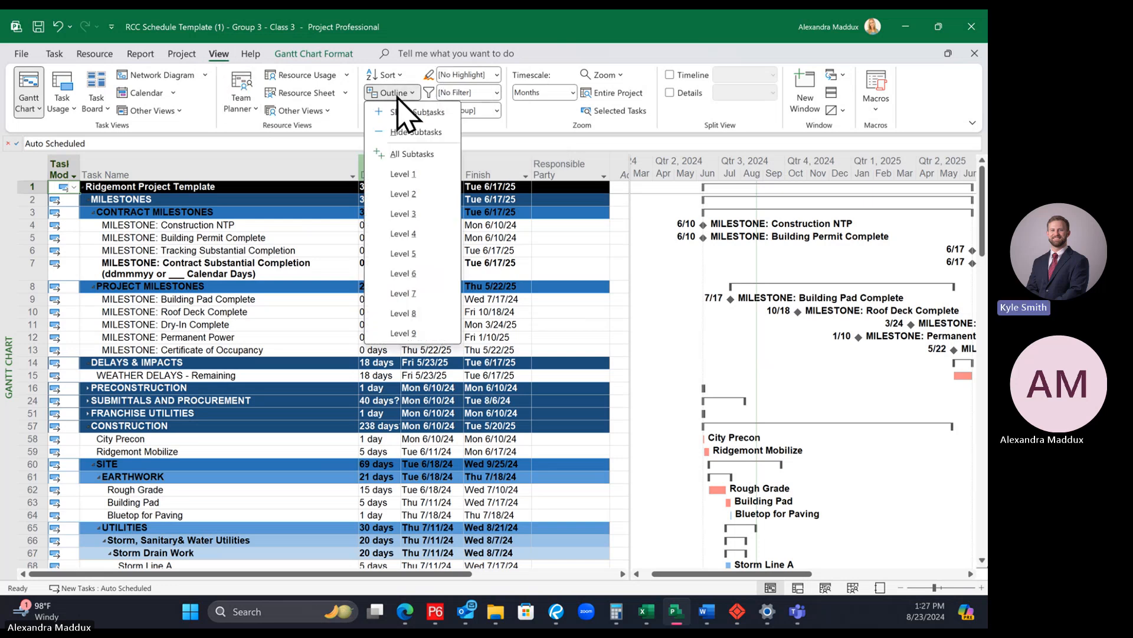
click(412, 157)
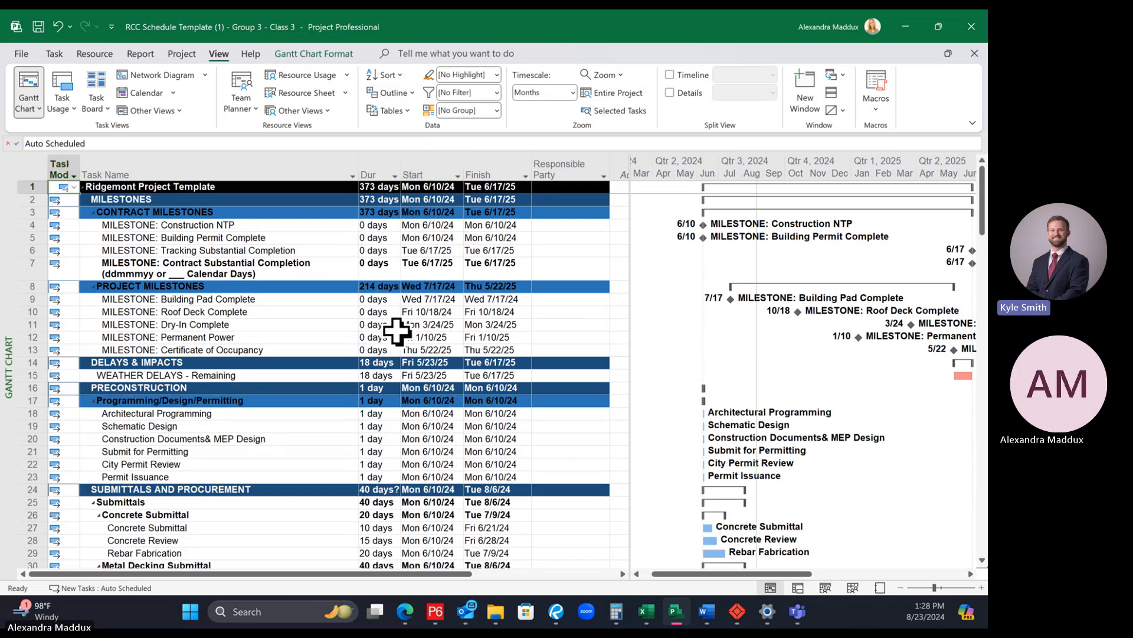
scroll(390, 332, down, 6)
scroll(394, 333, down, 12)
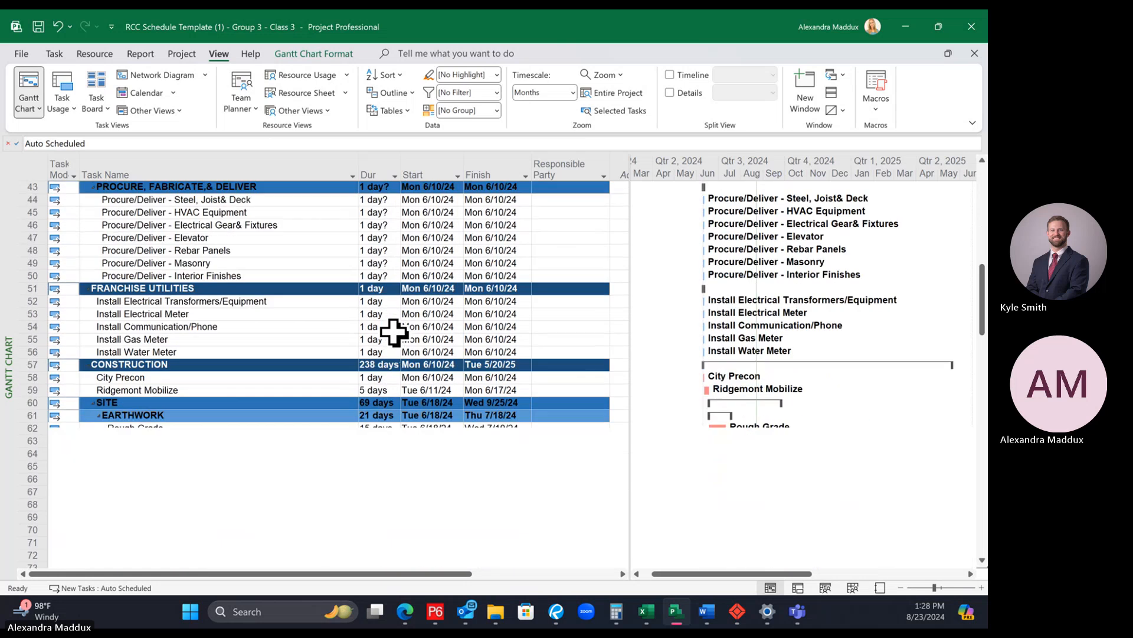
scroll(396, 332, up, 18)
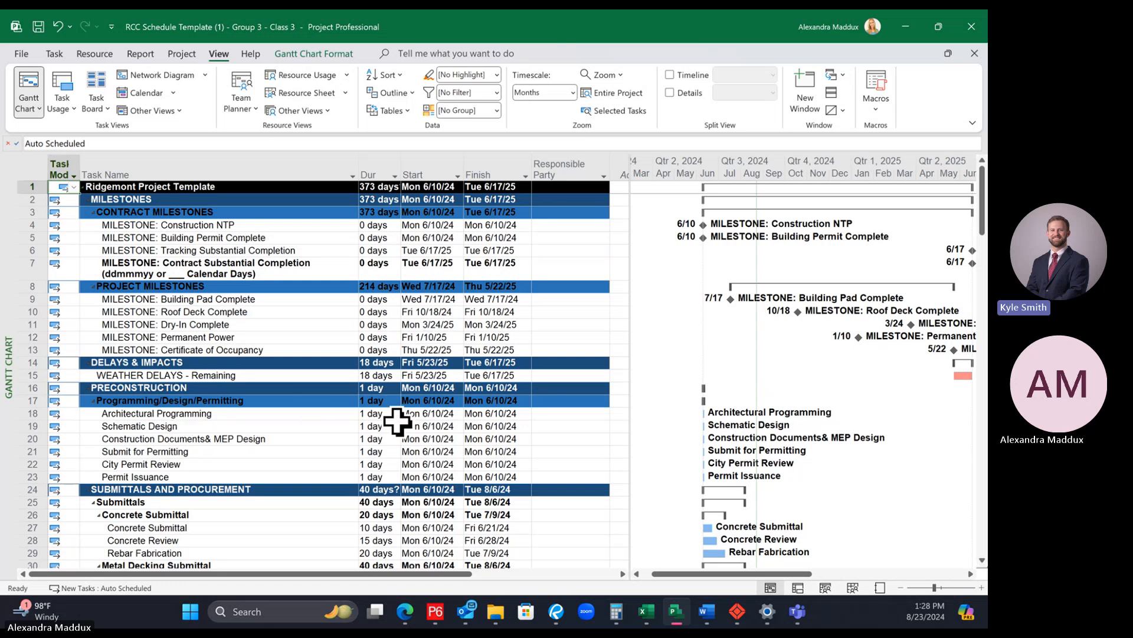
Step: Set the Responsible Party to Owner for the Construction NTP and Building Permit Complete milestones
click(573, 225)
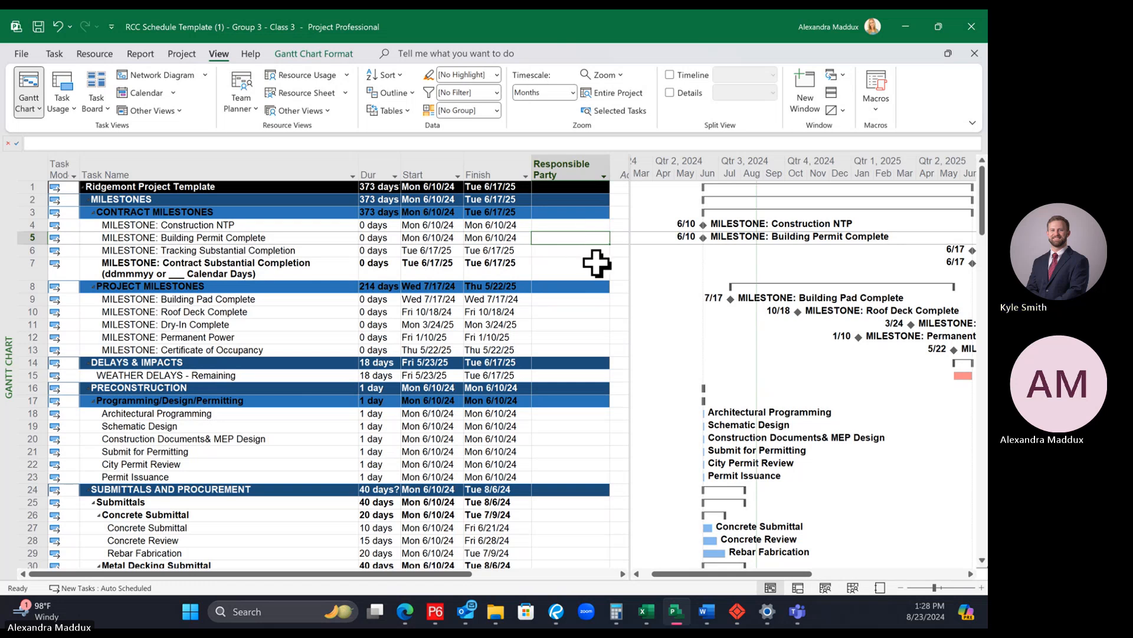
click(555, 226)
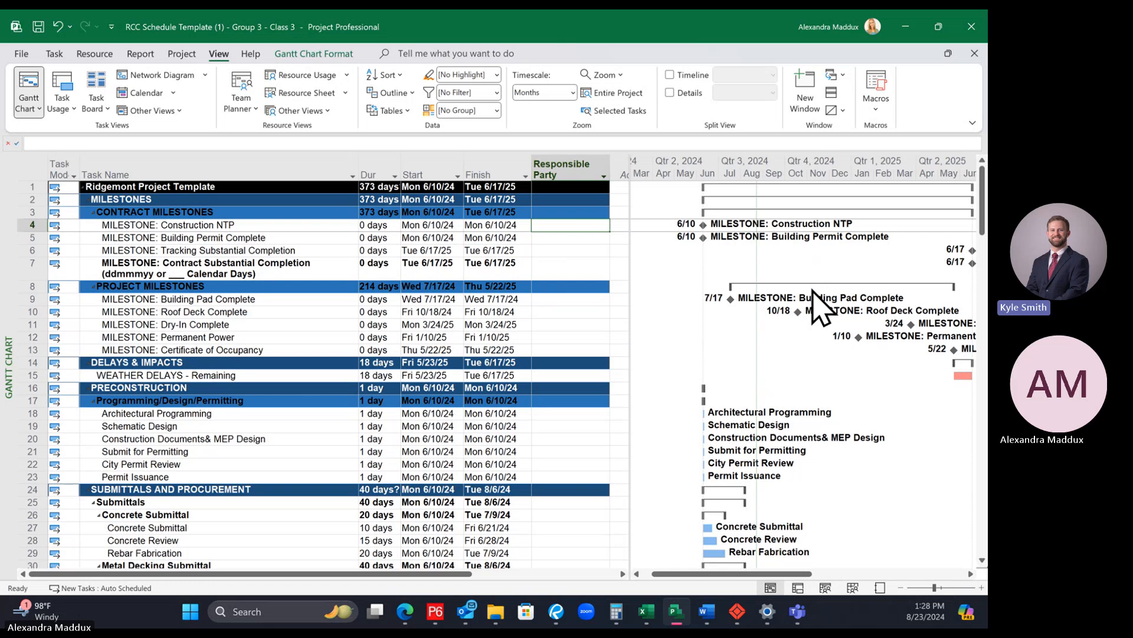
text(Owner)
key(Return)
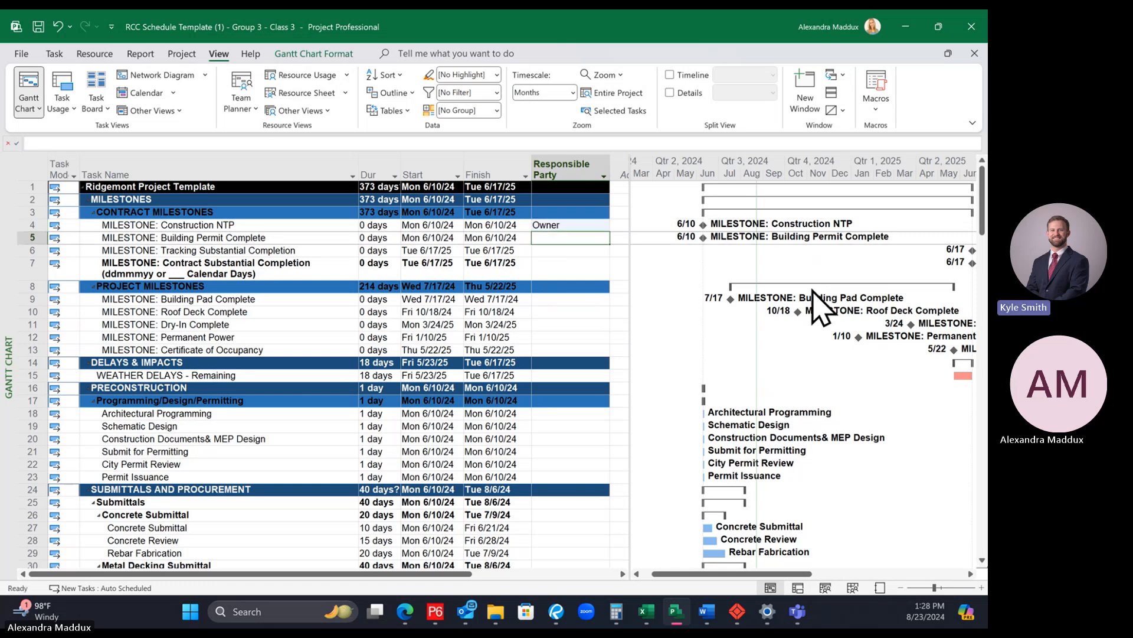
text(Owner)
key(Return)
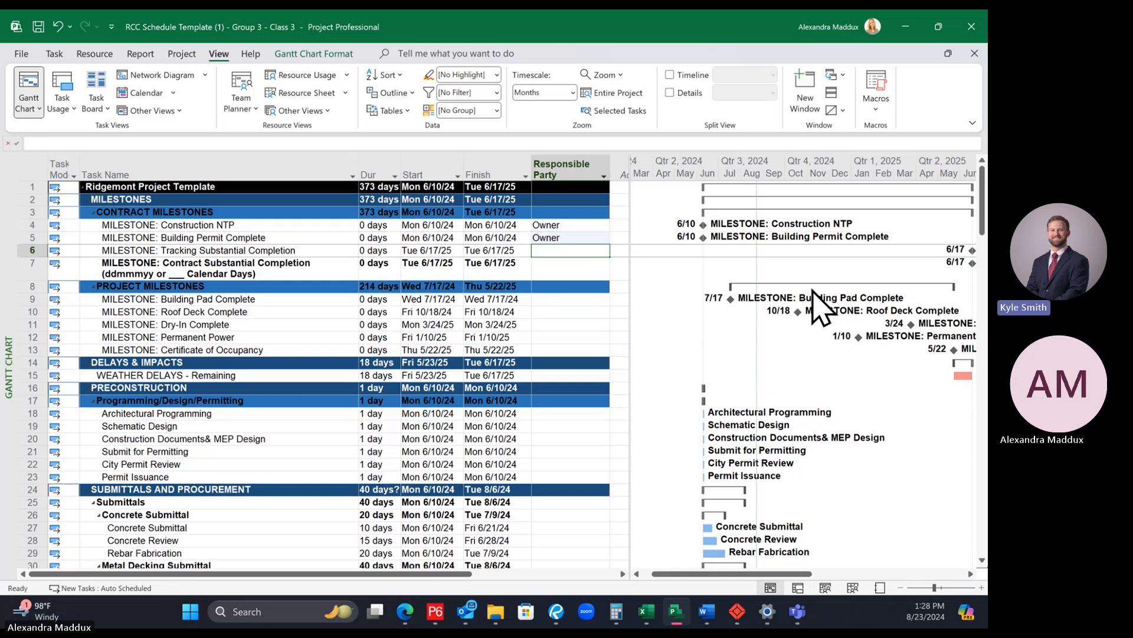
Step: Set the Responsible Party to Ridgemont for Tracking Substantial Completion and to Owner for Contract Substantial Completion
text(Ridgemont)
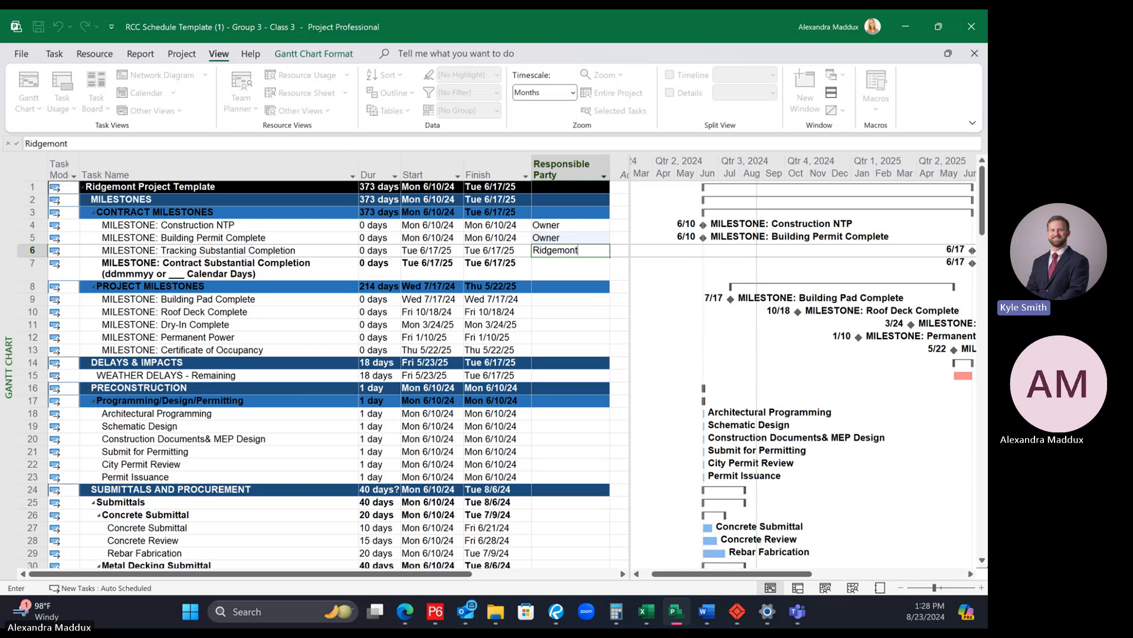
key(Return)
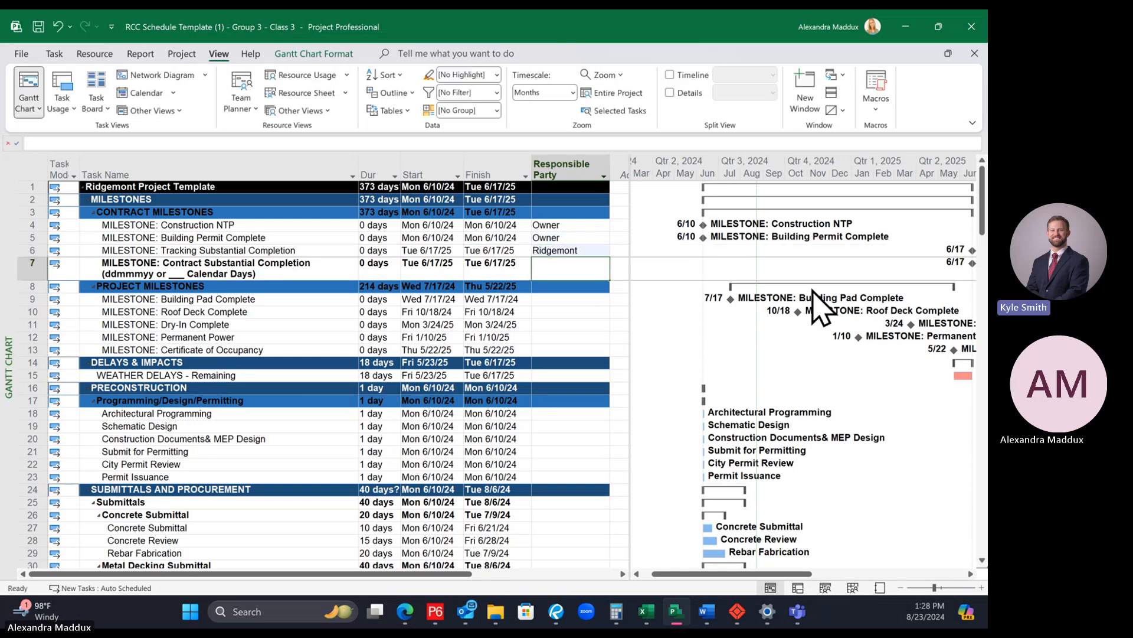
text(Owner)
key(Return)
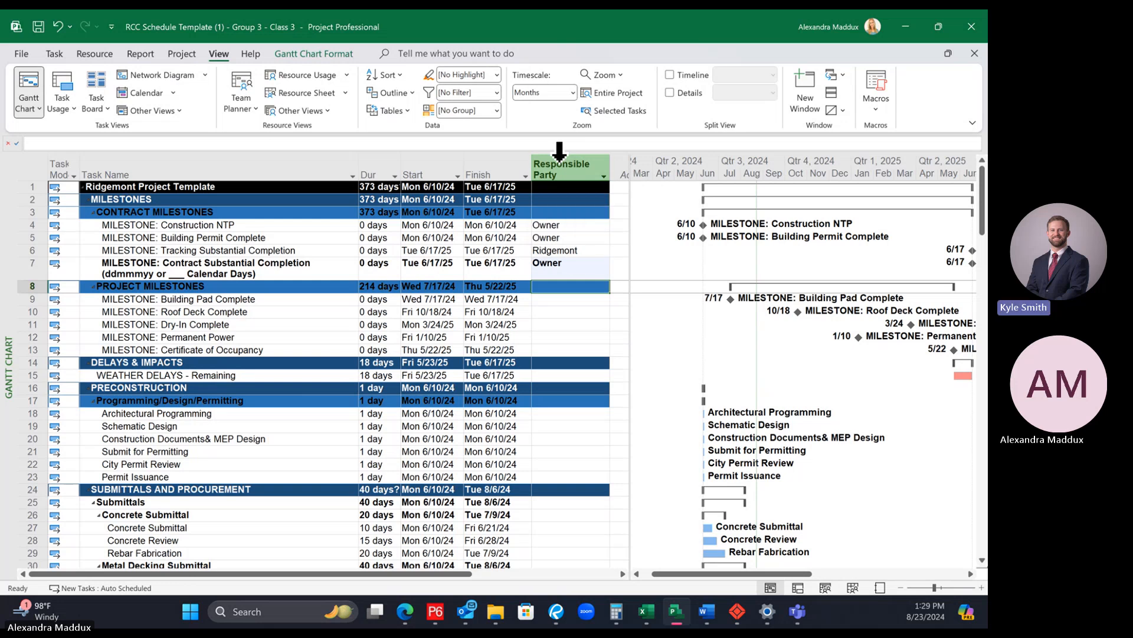
click(557, 264)
click(567, 250)
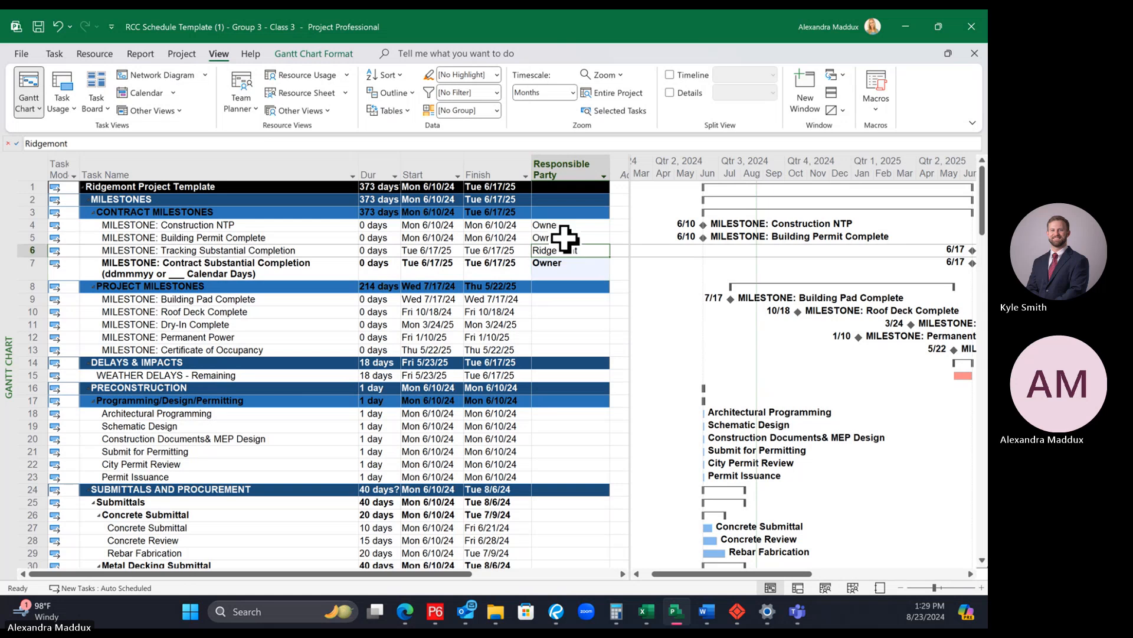
click(565, 238)
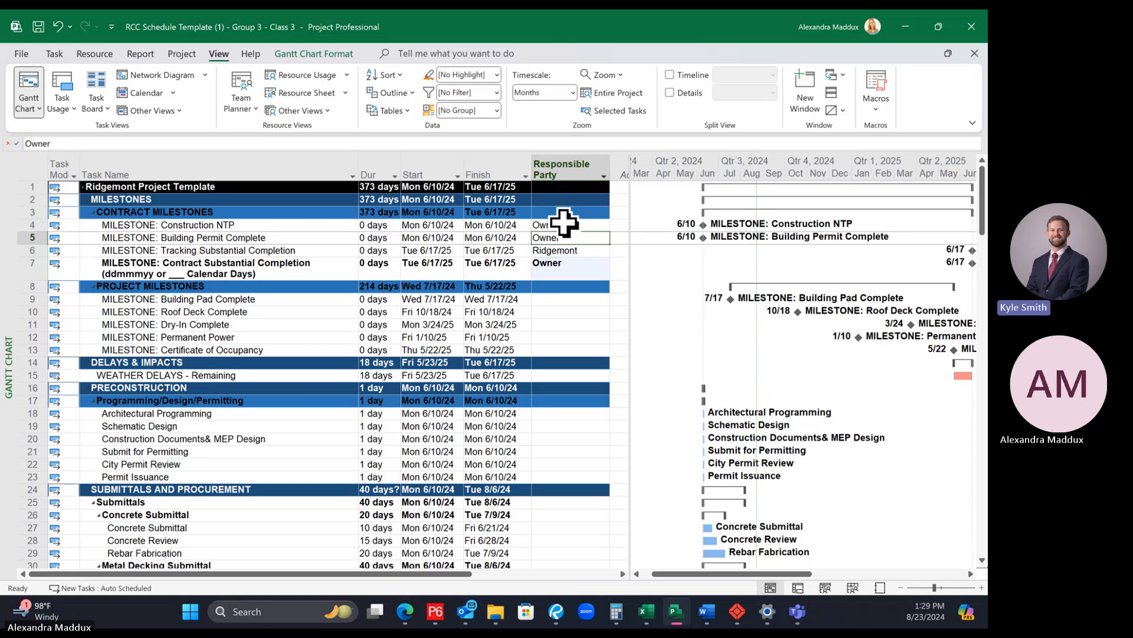
click(574, 286)
click(575, 309)
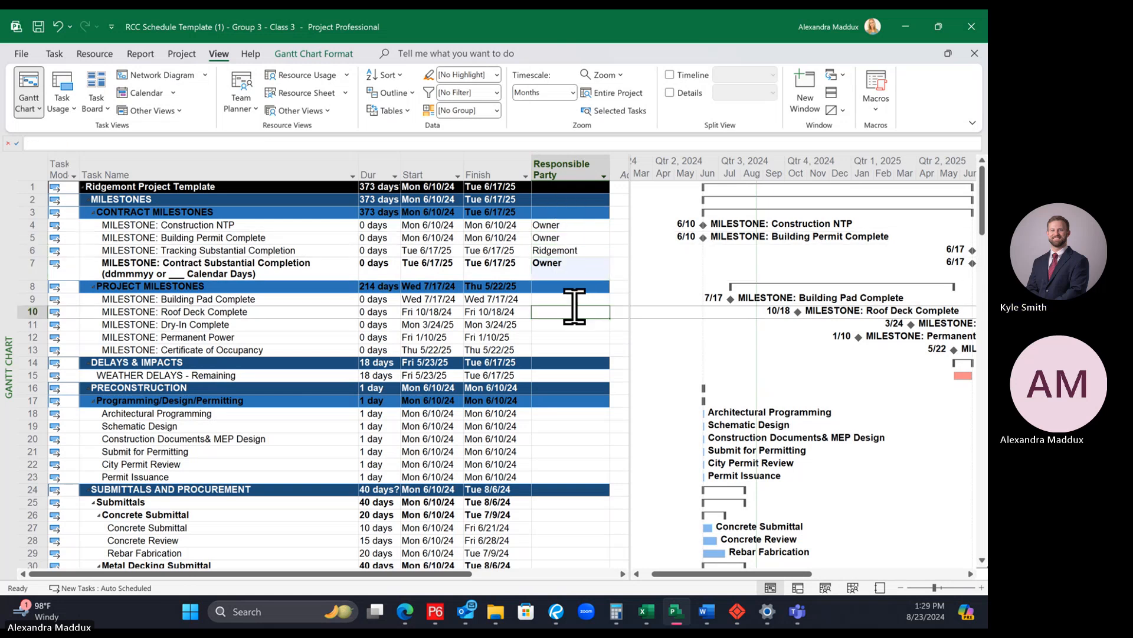
click(572, 300)
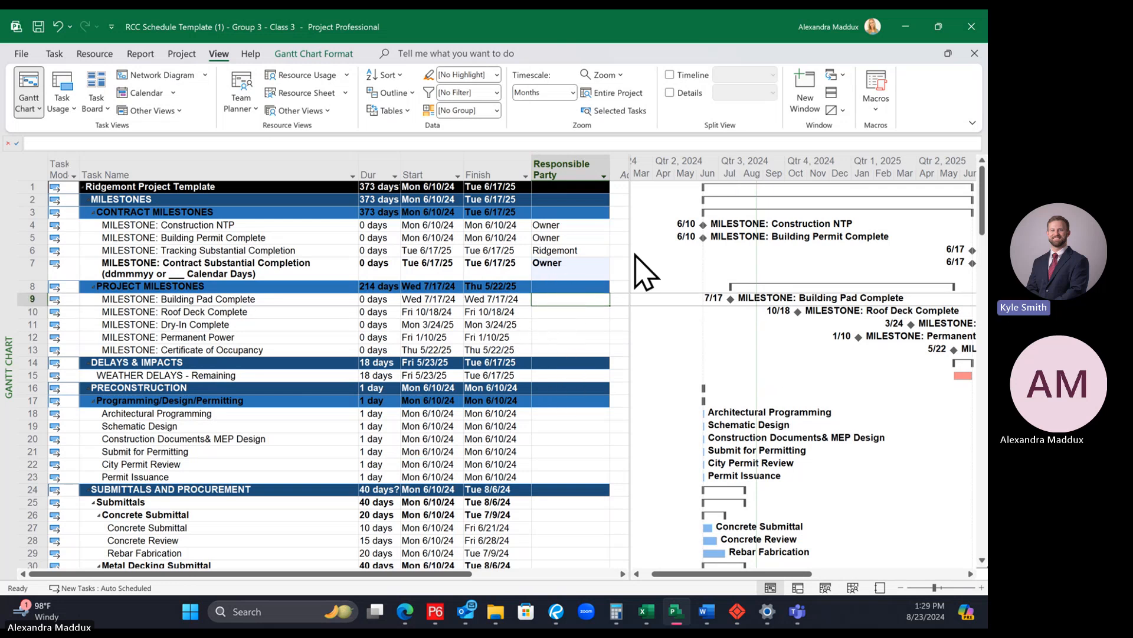
Step: Collapse the PRECONSTRUCTION and SUBMITTALS AND PROCUREMENT sections of the task outline
click(87, 387)
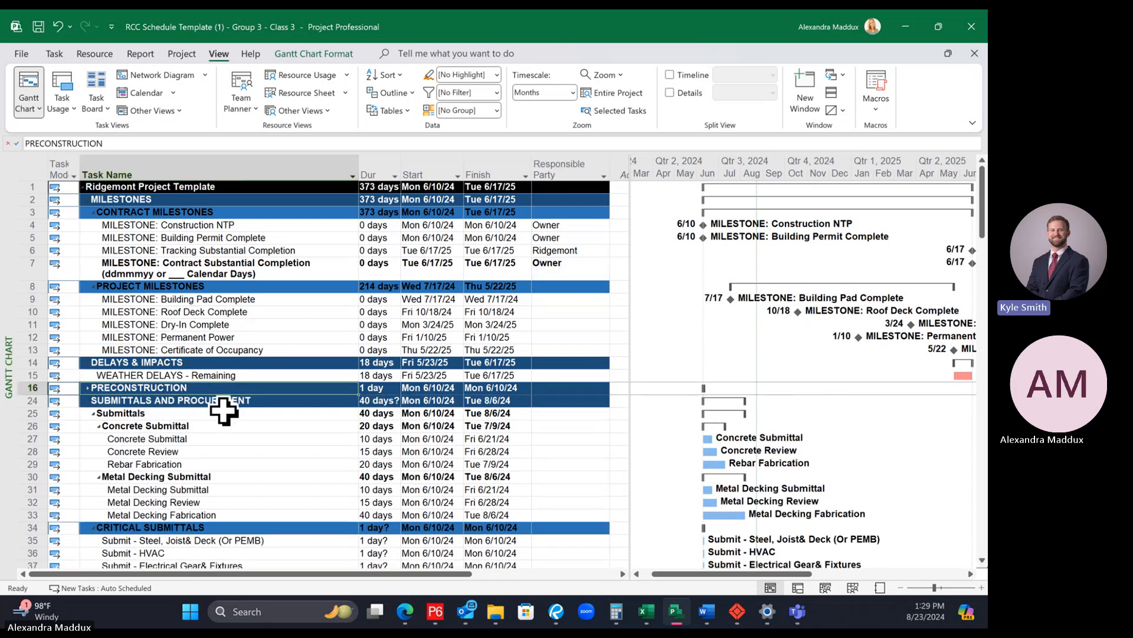
scroll(335, 412, down, 3)
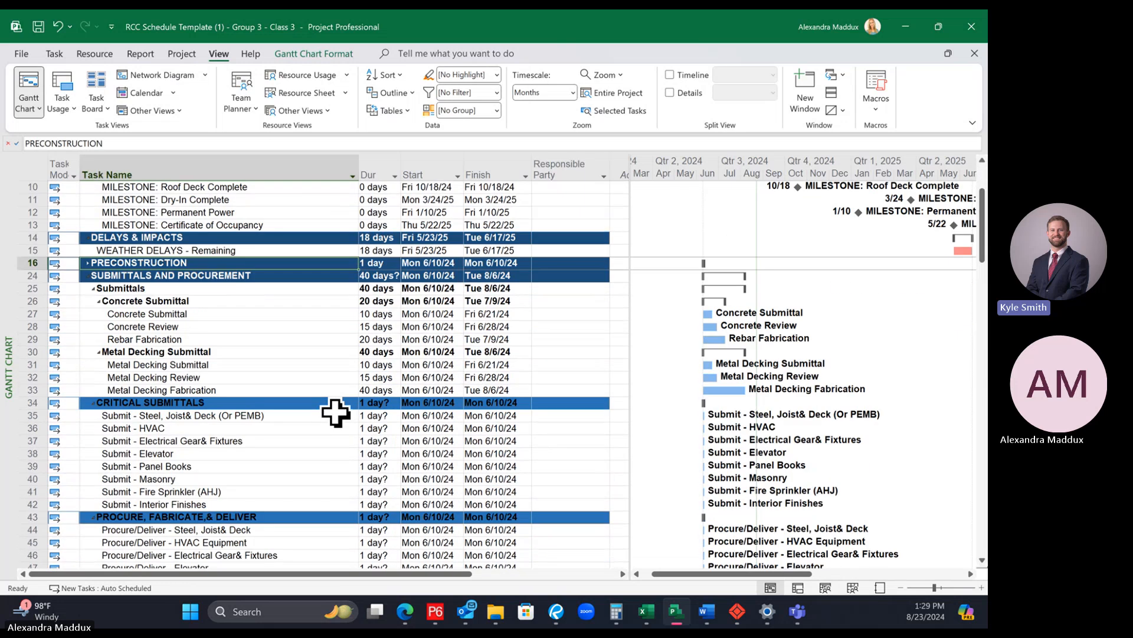
click(90, 276)
scroll(590, 332, up, 1)
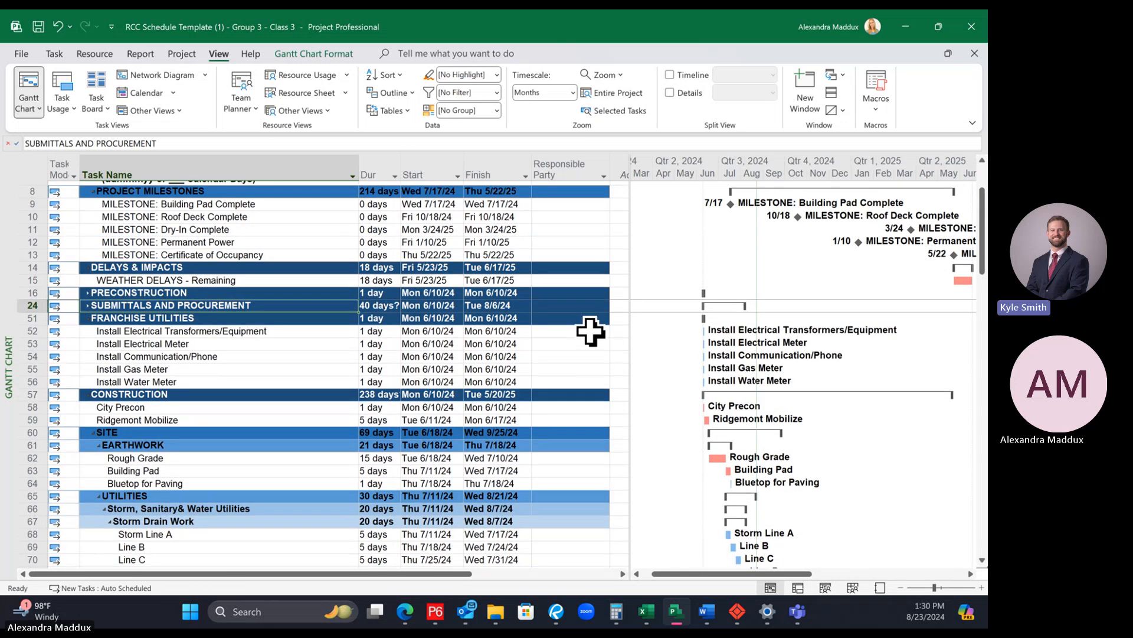
scroll(590, 331, up, 1)
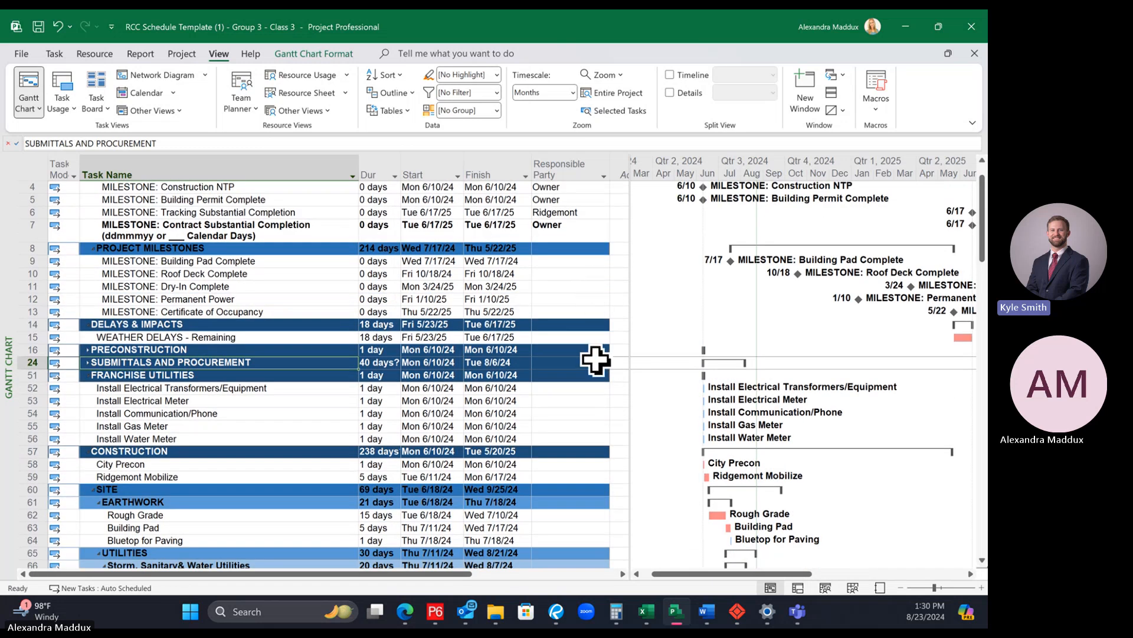
Step: Review the Responsible Party entries from the site work through the Structure, Exterior/Shell and Interiors activities
click(188, 351)
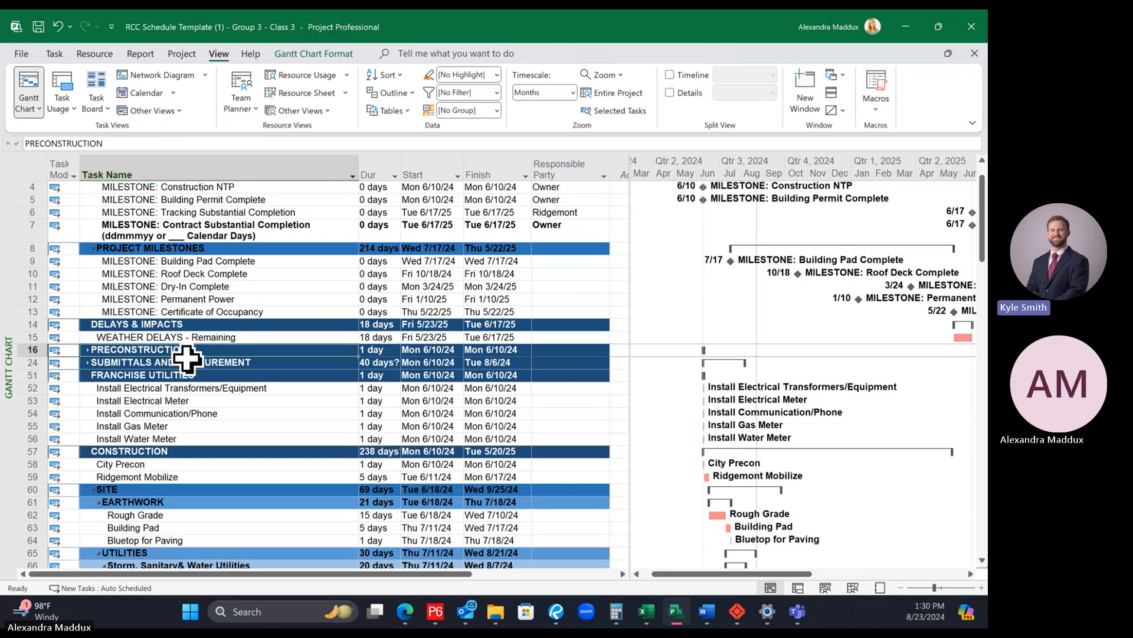
click(183, 362)
scroll(324, 384, down, 4)
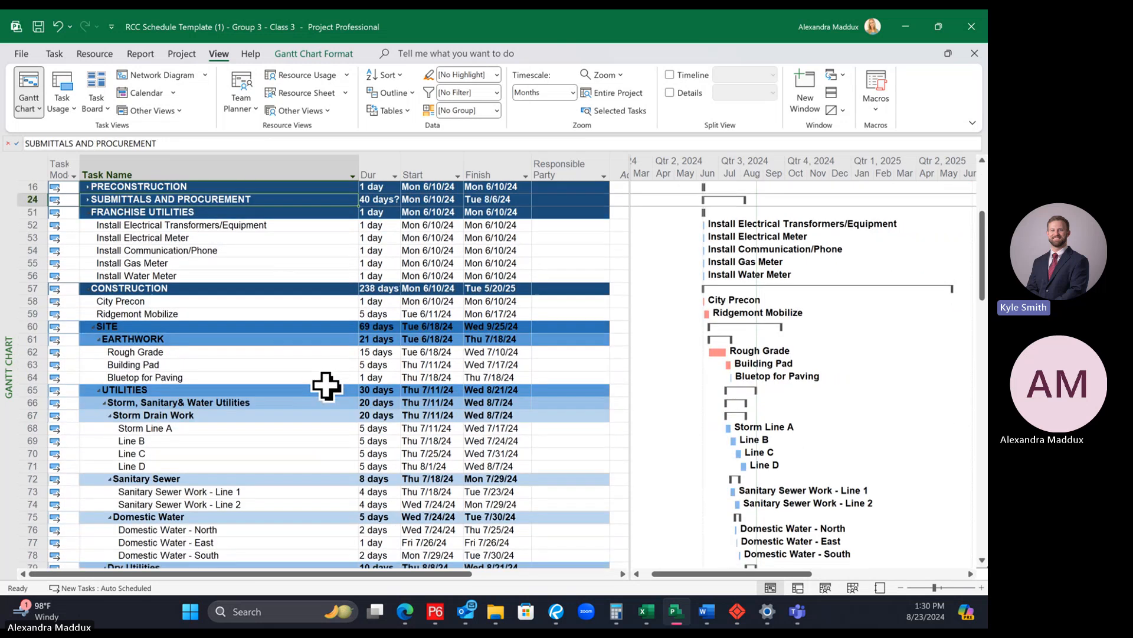
scroll(326, 386, down, 8)
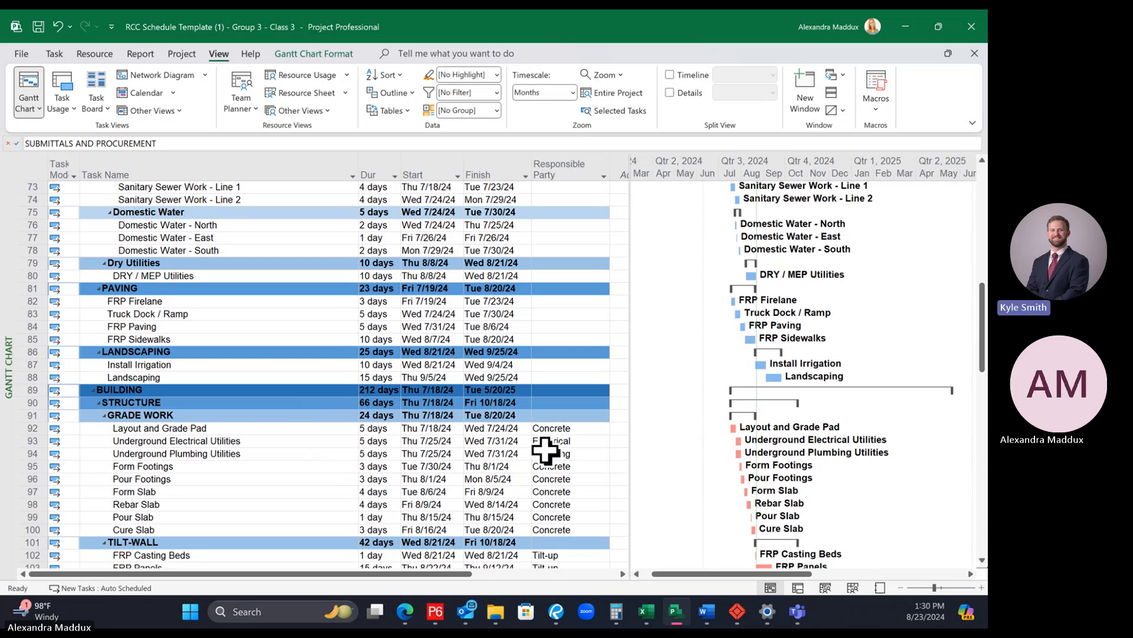
scroll(593, 470, down, 4)
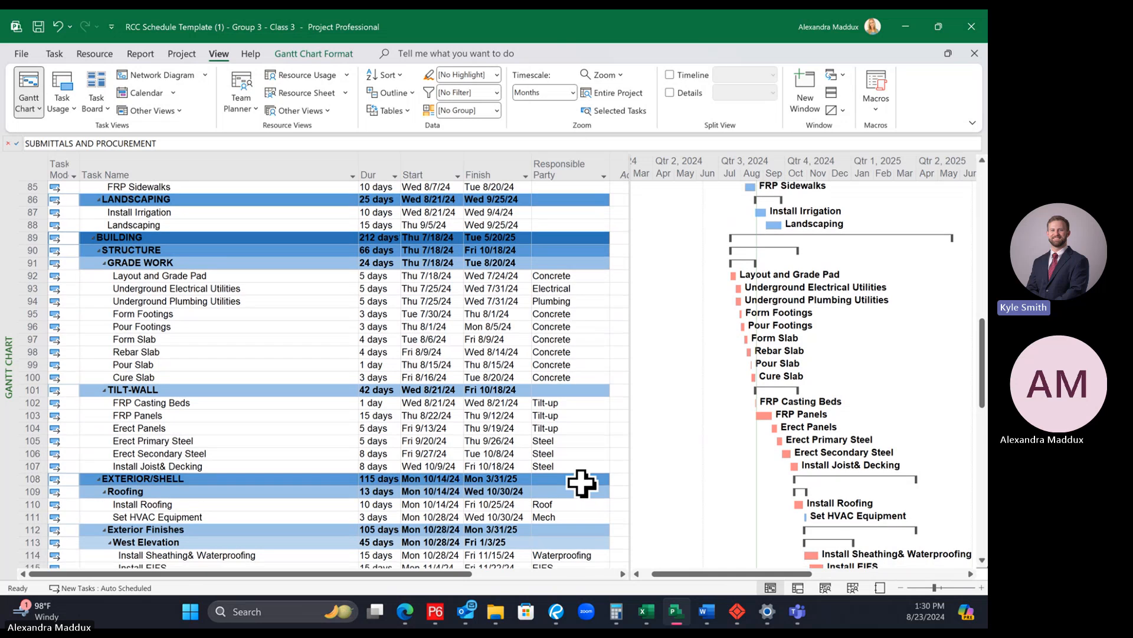
click(582, 479)
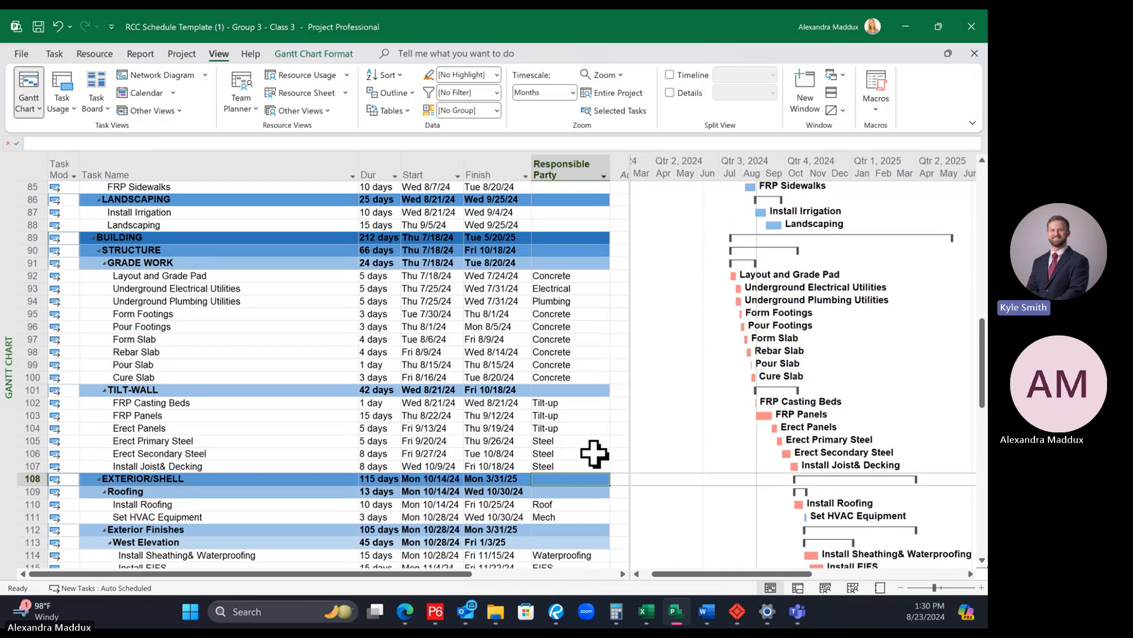
scroll(584, 448, down, 3)
scroll(608, 470, down, 9)
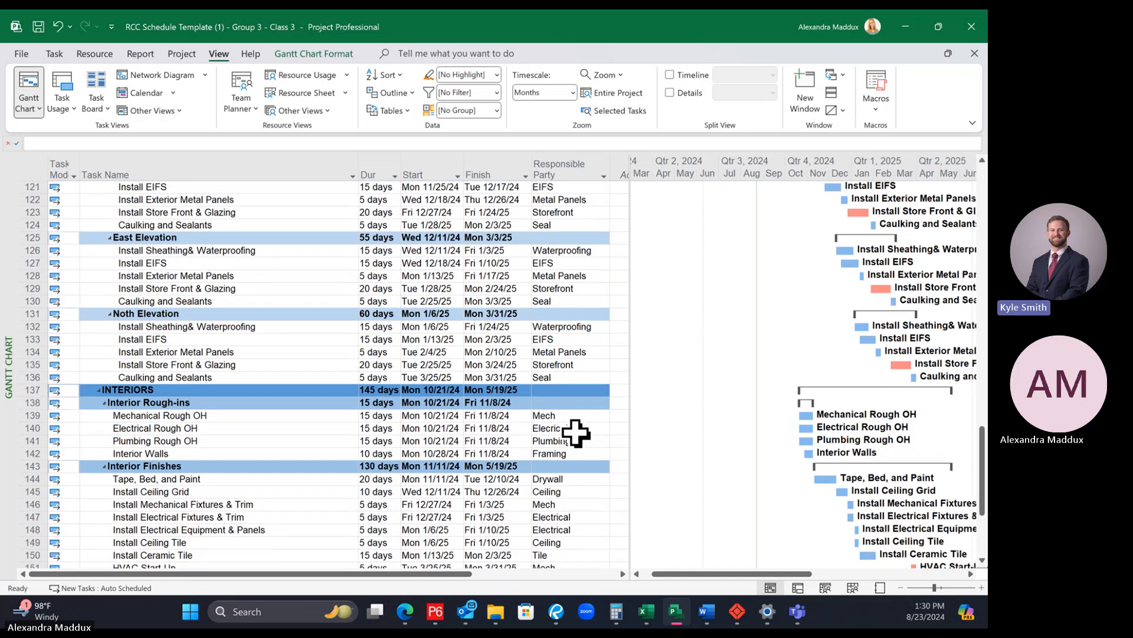
Step: Correct the Responsible Party spelling for Electrical Rough OH to Electrical
click(581, 427)
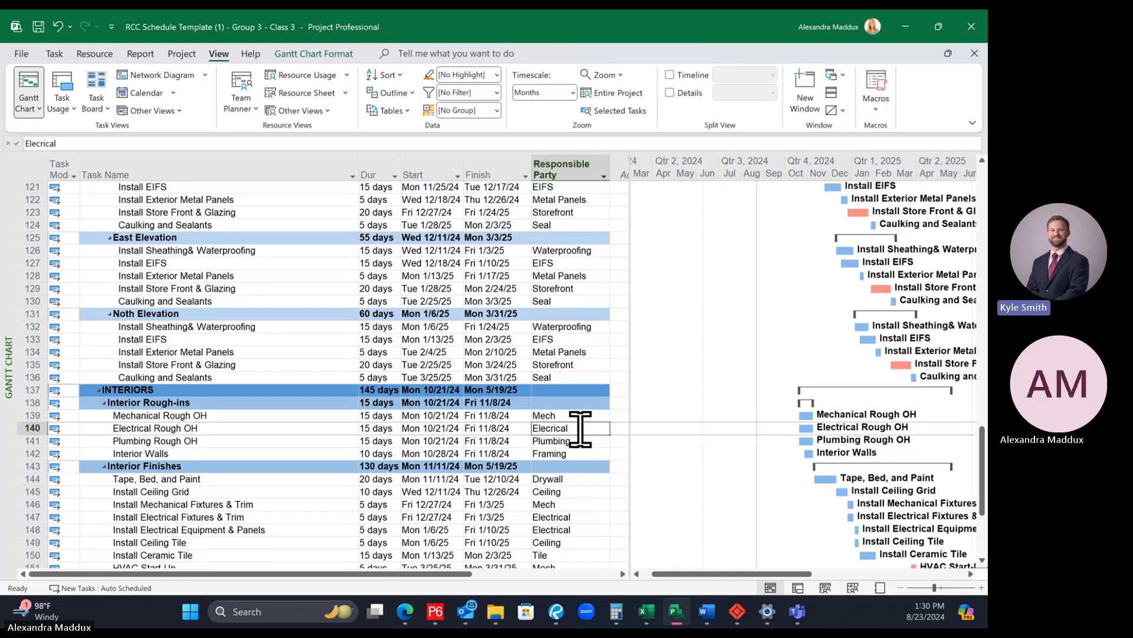
text(Electrical)
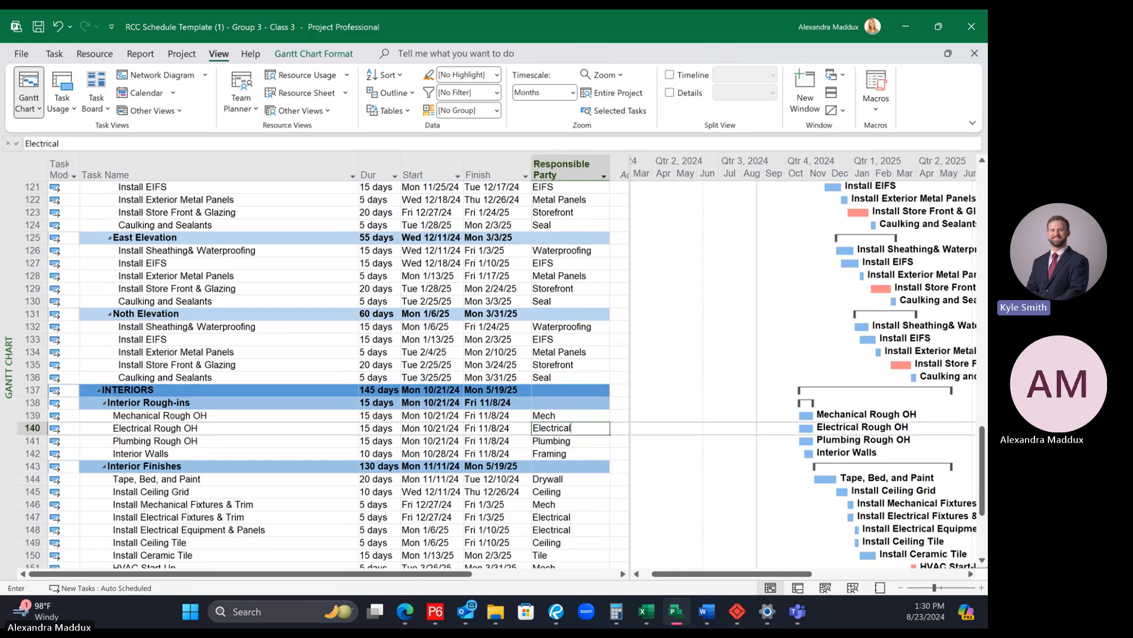
key(Return)
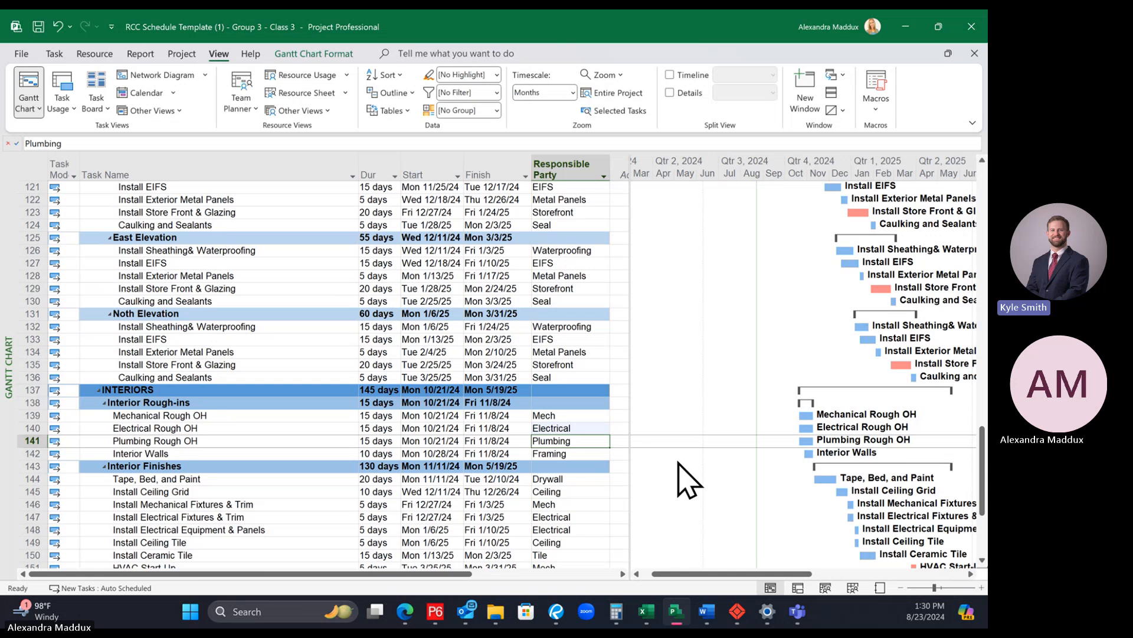
Step: Copy the Electrical entry from Electrical Rough OH into the Responsible Party cell of DRY / MEP Utilities
click(577, 428)
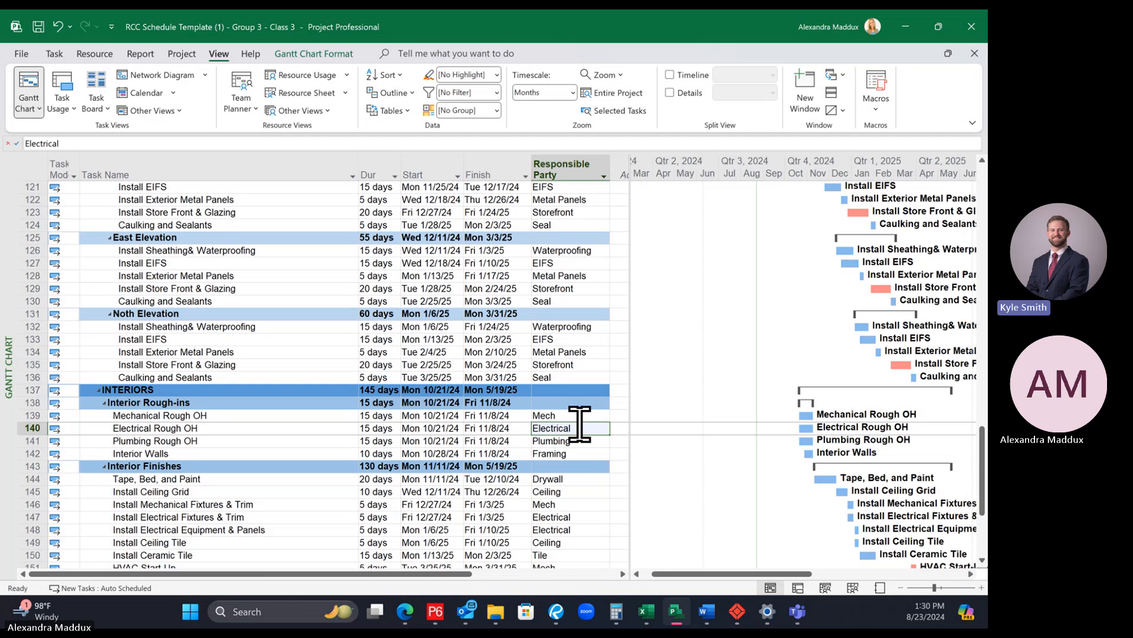
scroll(580, 423, up, 12)
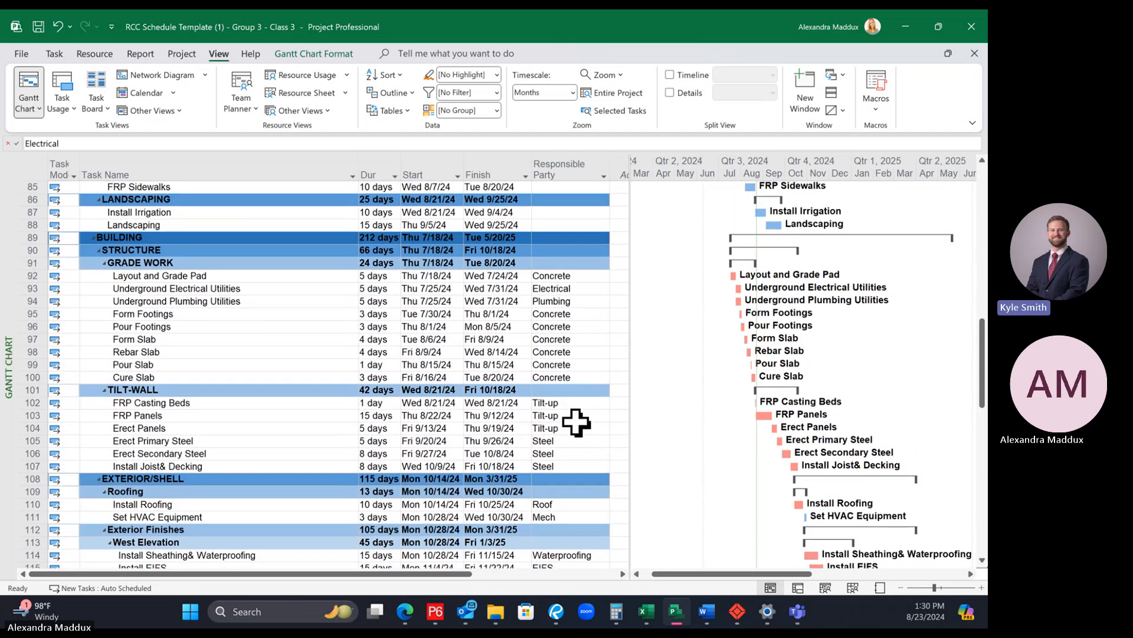
scroll(576, 422, up, 7)
click(562, 392)
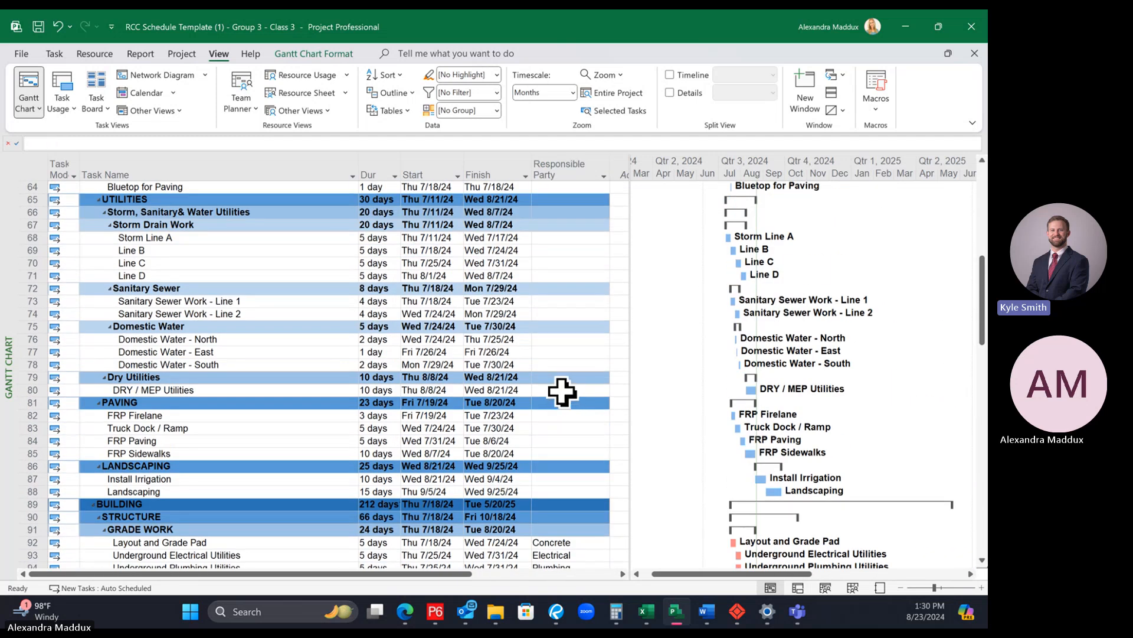
text(Electrical)
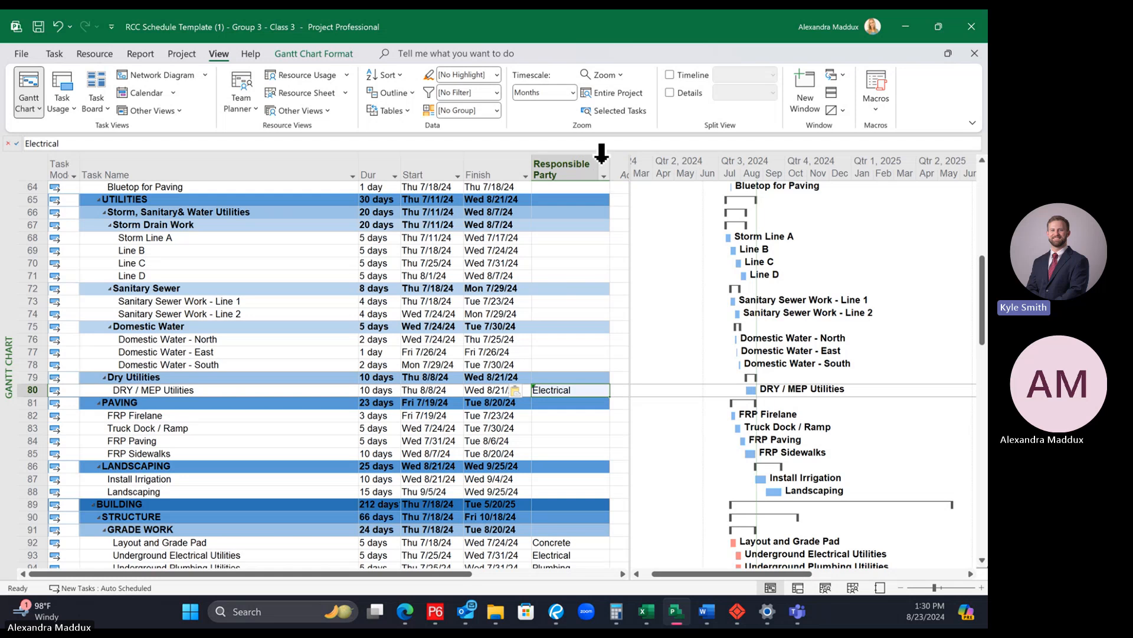
Step: Review the party names offered in the Responsible Party column filter without applying a filter
click(604, 176)
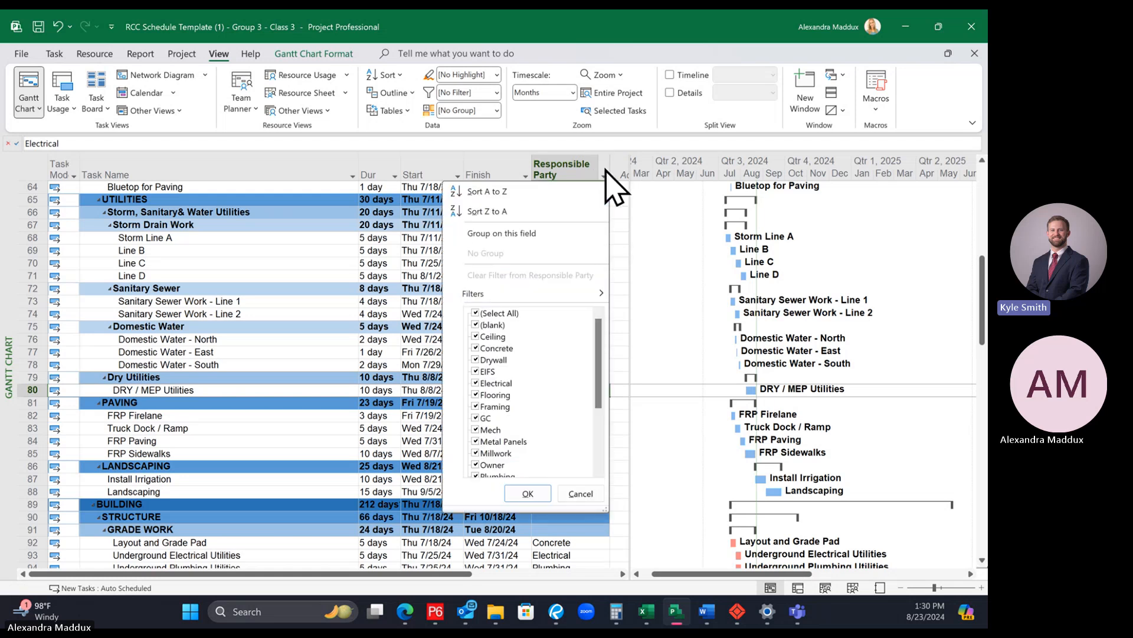
scroll(532, 380, down, 3)
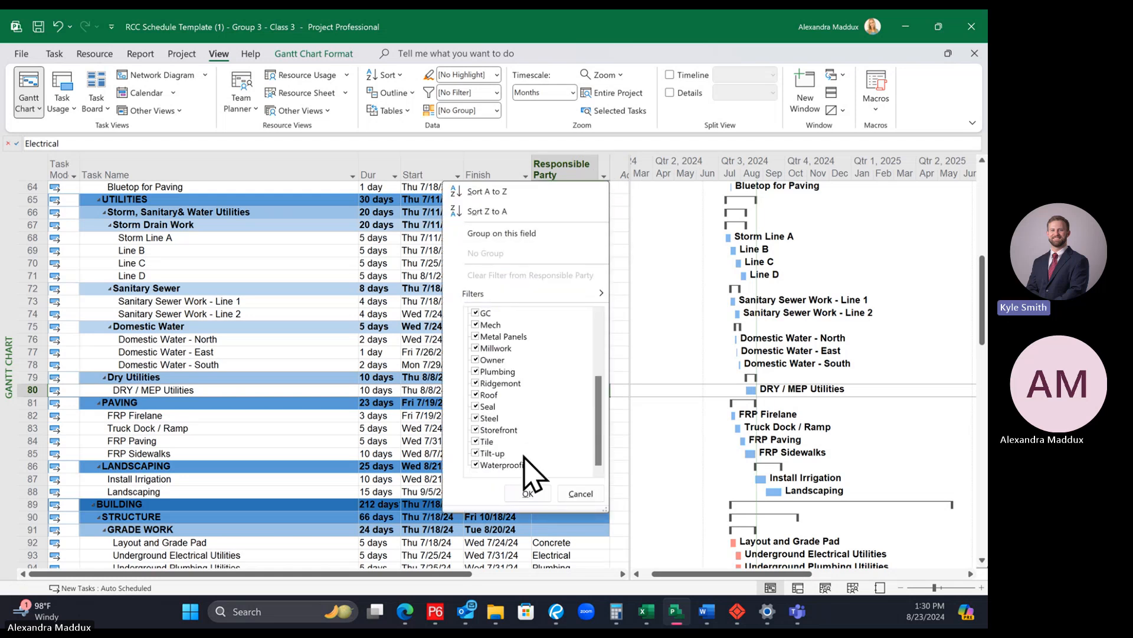
scroll(530, 396, up, 3)
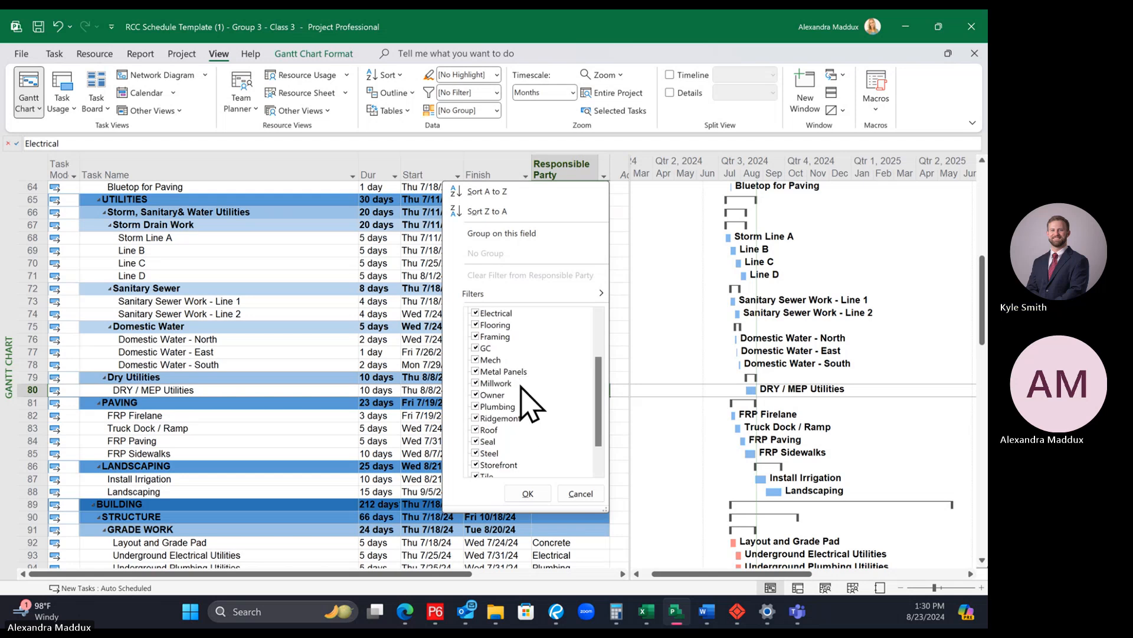
click(316, 308)
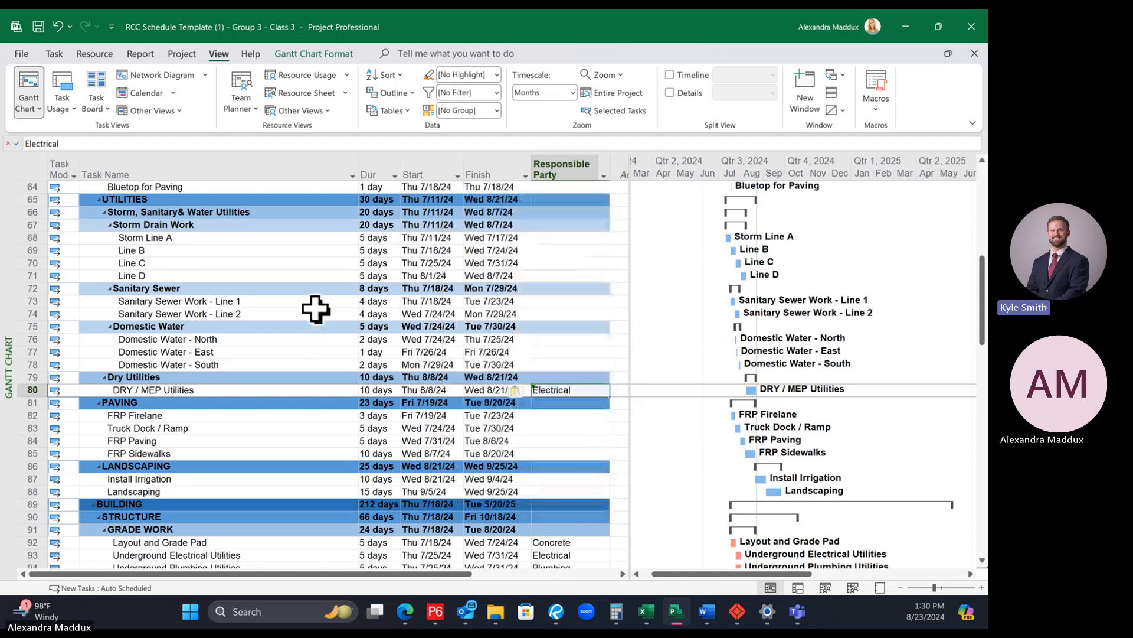
Step: Enter Earthwork as the Responsible Party for MILESTONE: Building Pad Complete and check the column's filter choices
scroll(569, 328, up, 1)
scroll(569, 334, up, 1)
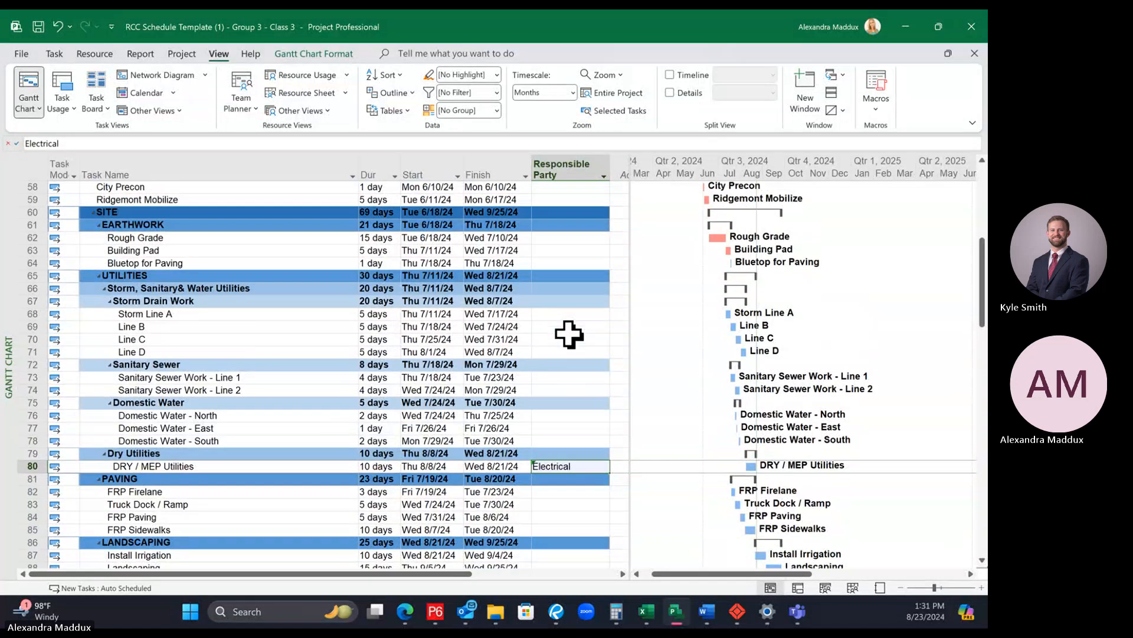
scroll(569, 334, up, 8)
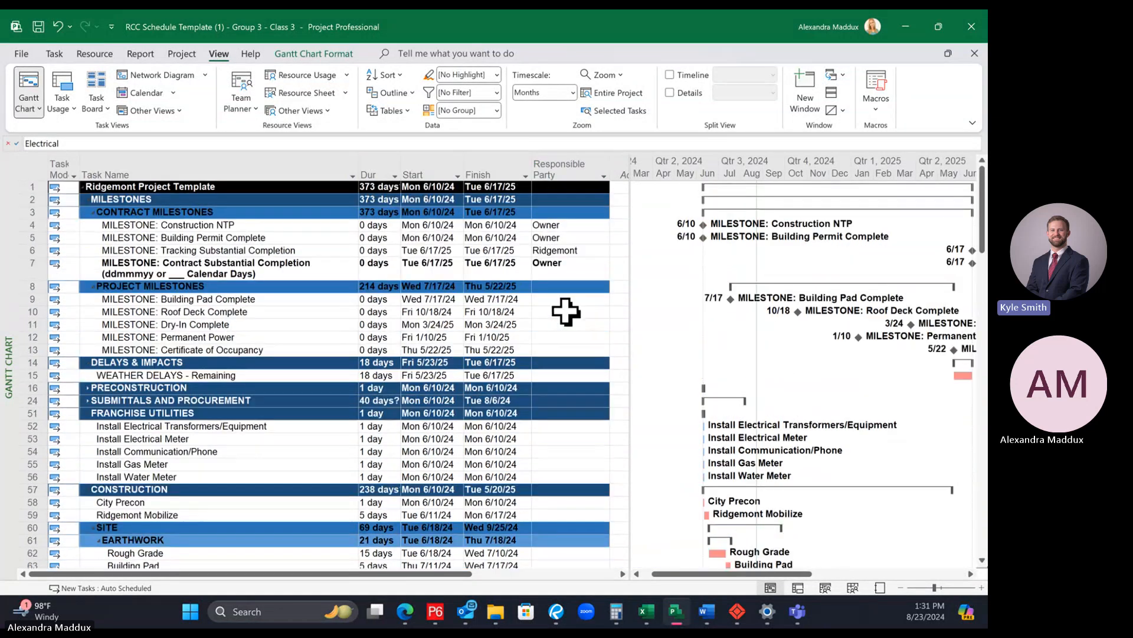
click(567, 304)
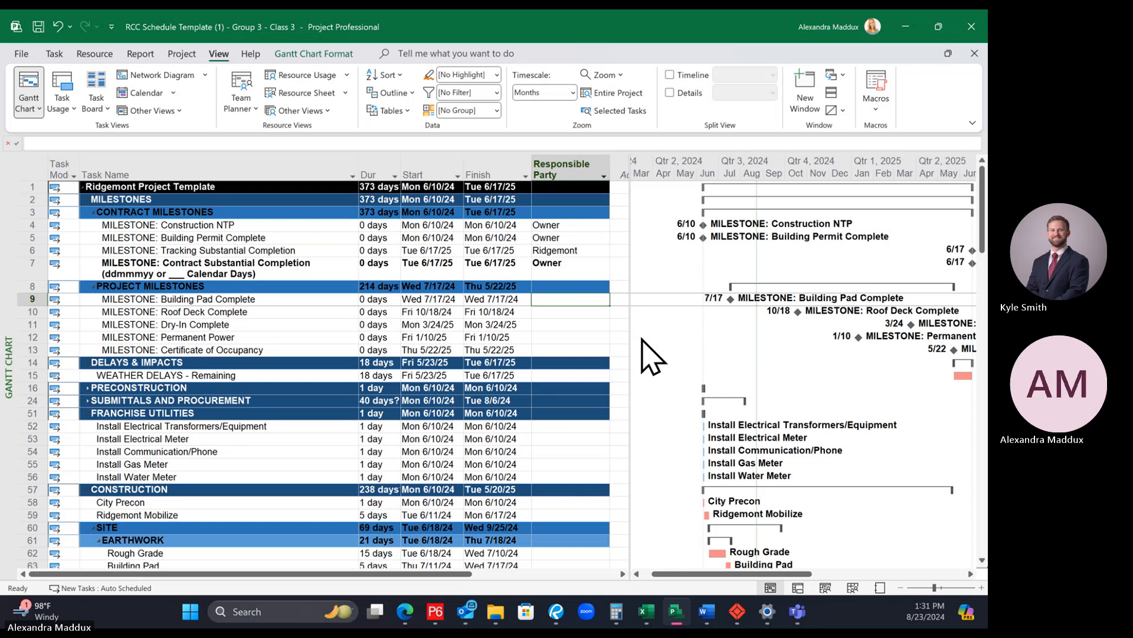
text(Earthwork)
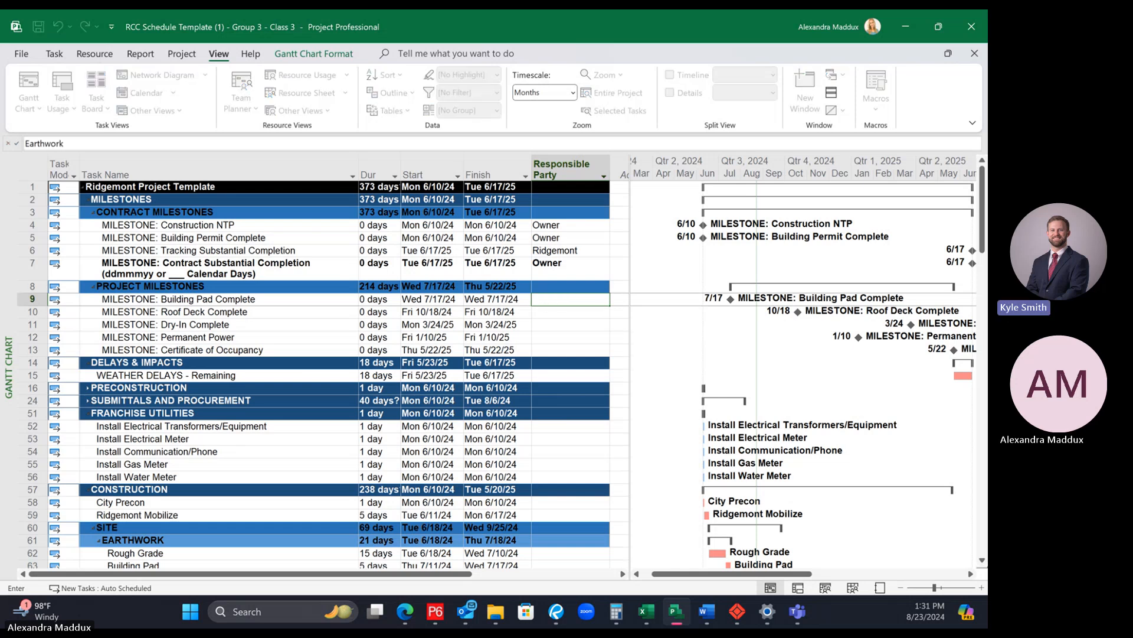
key(Return)
click(604, 176)
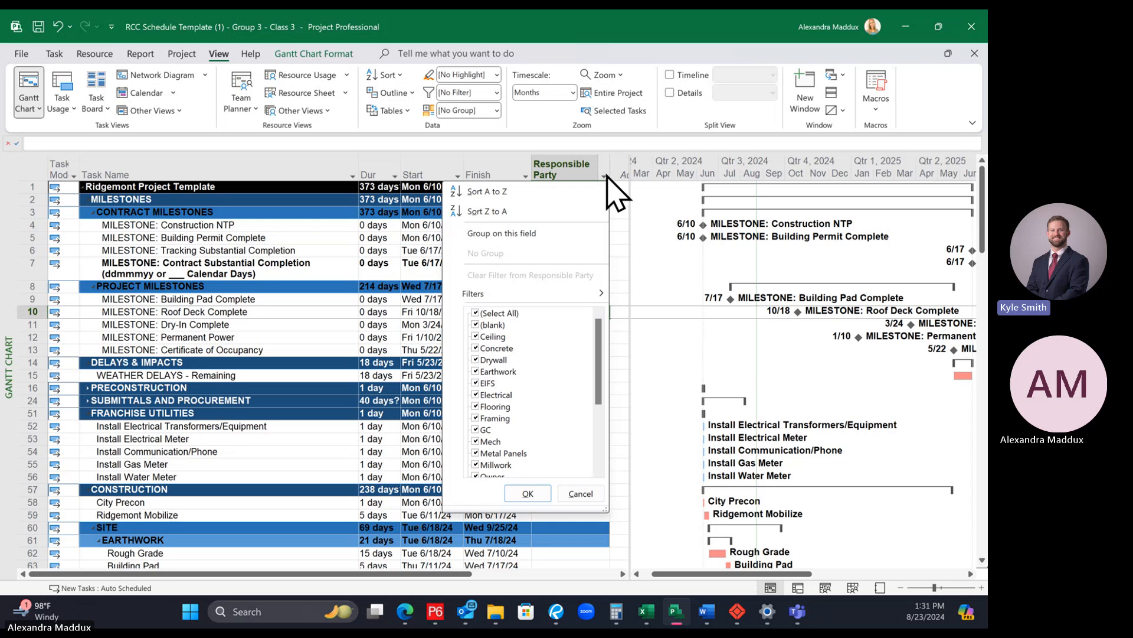
click(648, 151)
Step: Try to insert another Responsible Party column before the existing one
right_click(560, 164)
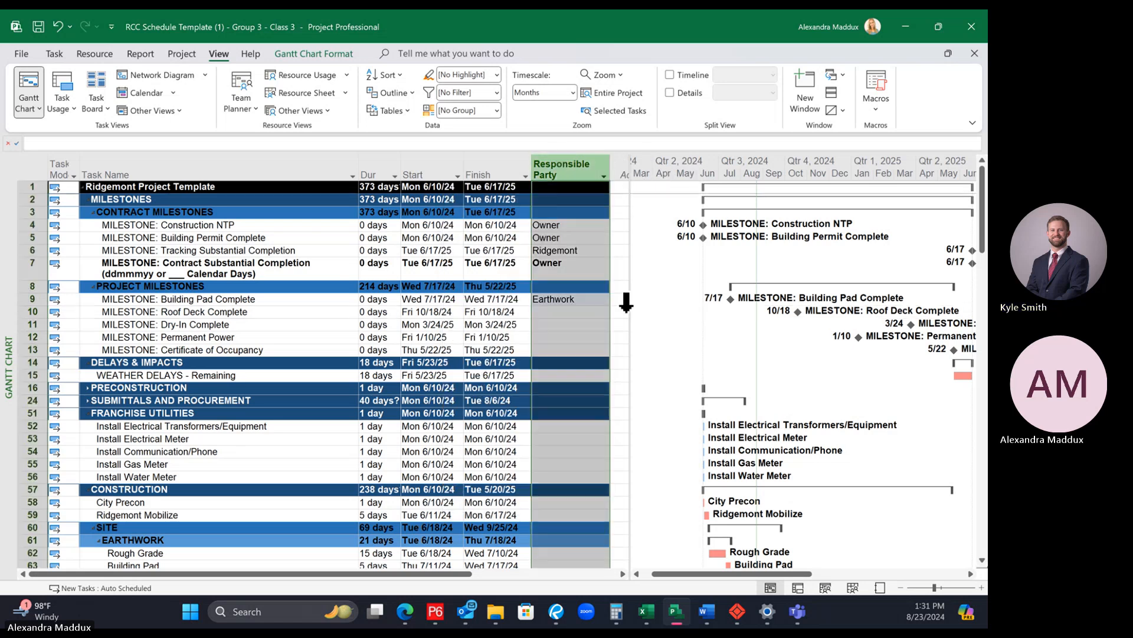
click(594, 286)
text(response Pending)
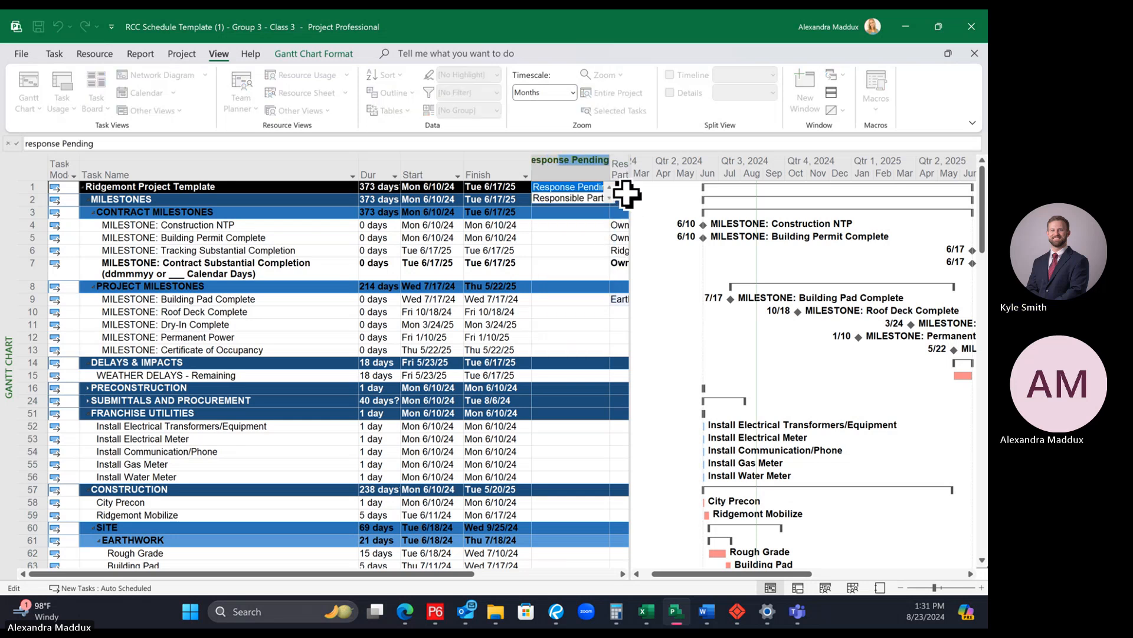
key(Return)
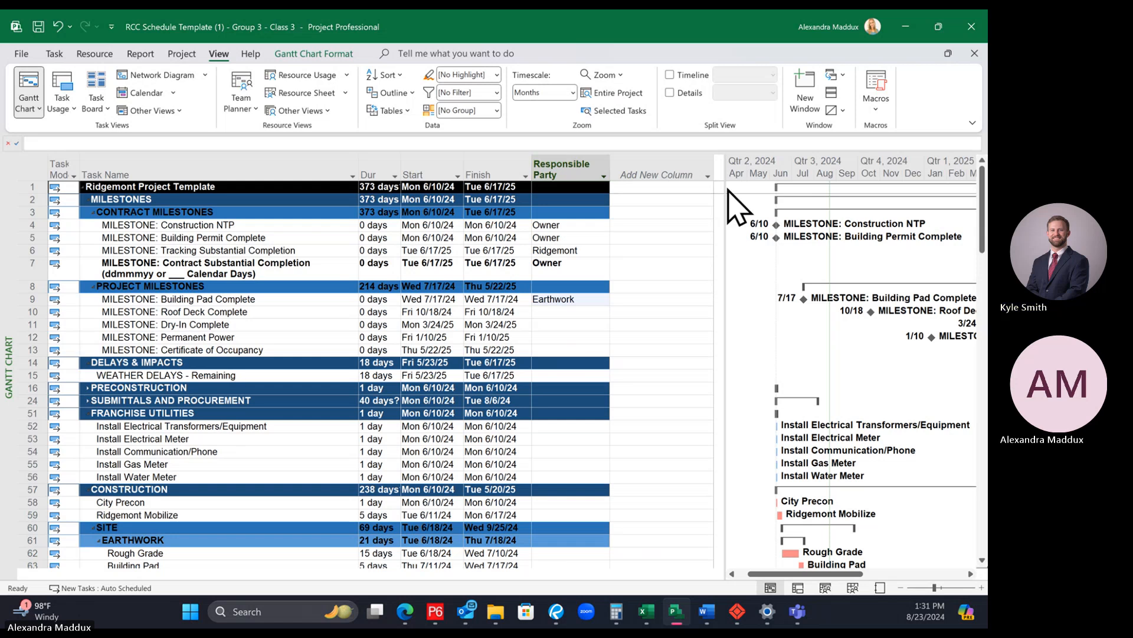
Step: Try to add a Responsible Party column at the end of the task table and cancel the entry
drag(726, 189, 792, 198)
click(679, 168)
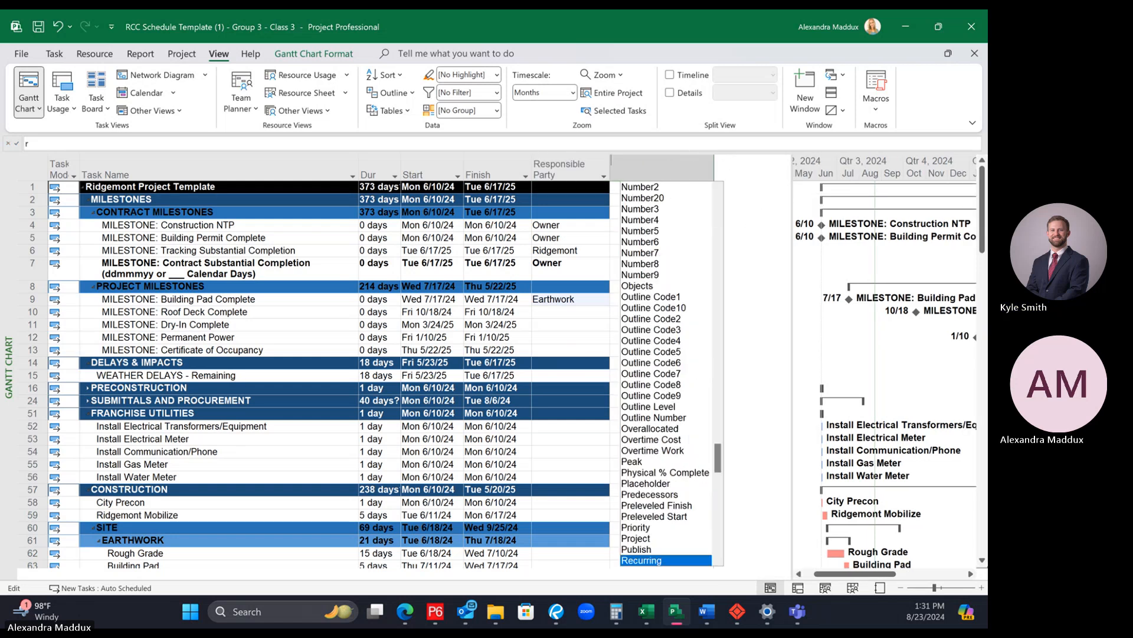
text(response Pending)
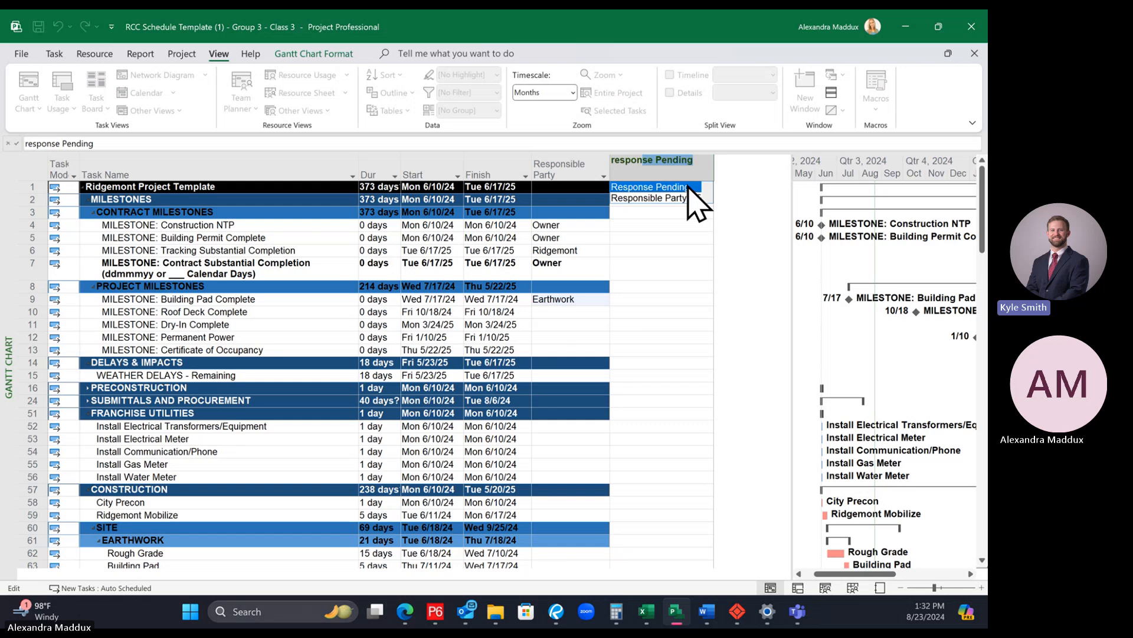
key(Escape)
click(678, 223)
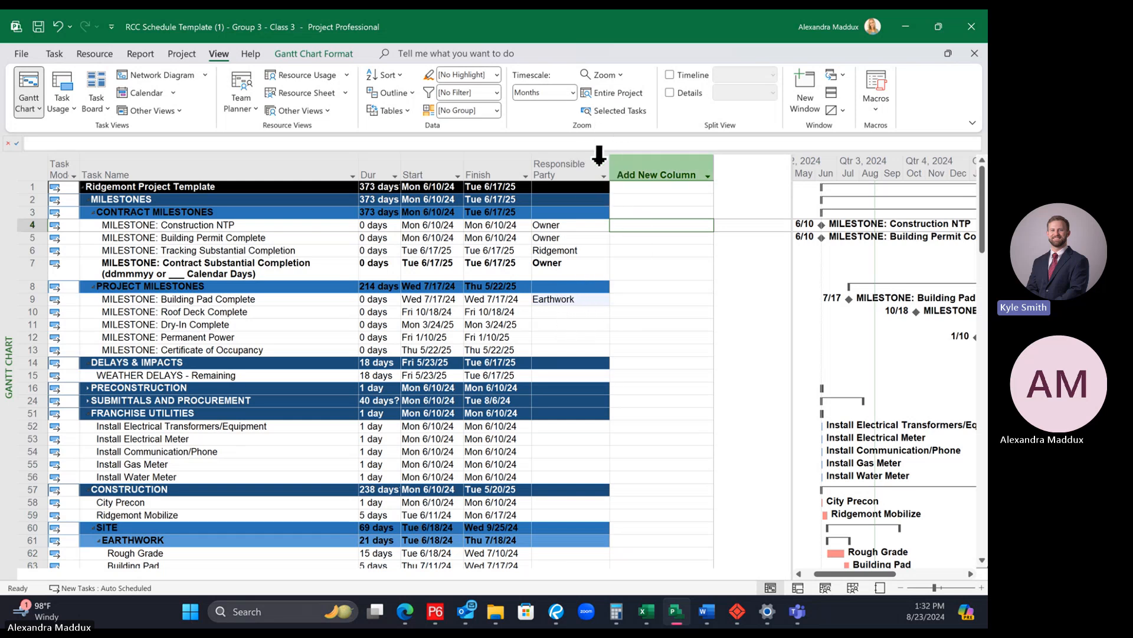
Step: Look through the trade names in the Responsible Party filter for one that fits the Roof Deck Complete milestone
click(604, 176)
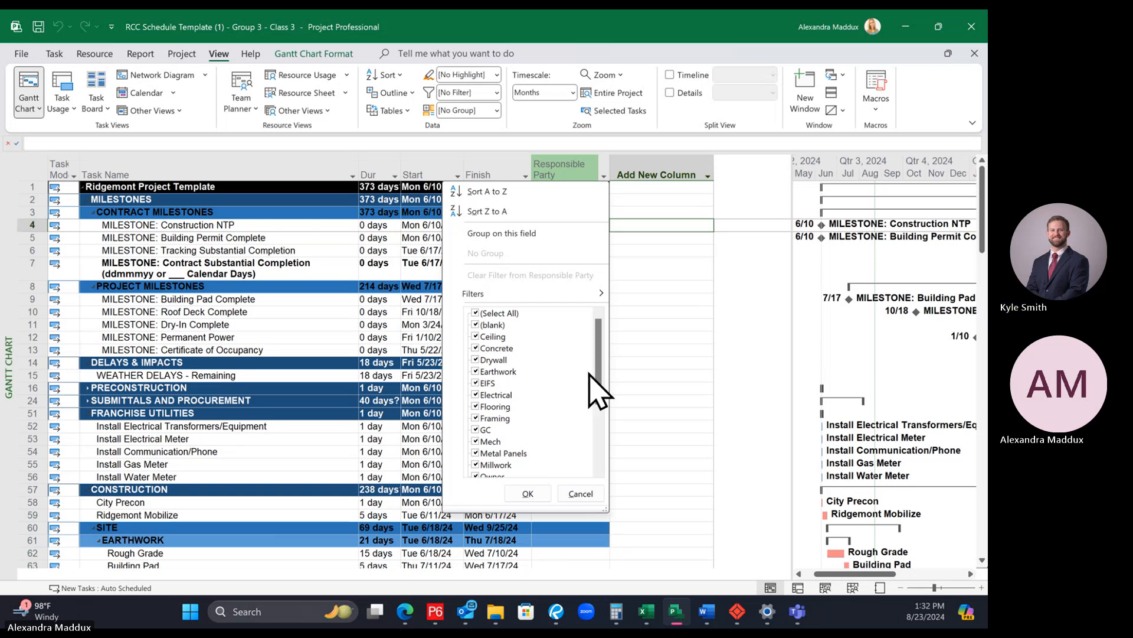
scroll(534, 378, down, 4)
scroll(540, 384, up, 4)
click(643, 289)
click(570, 310)
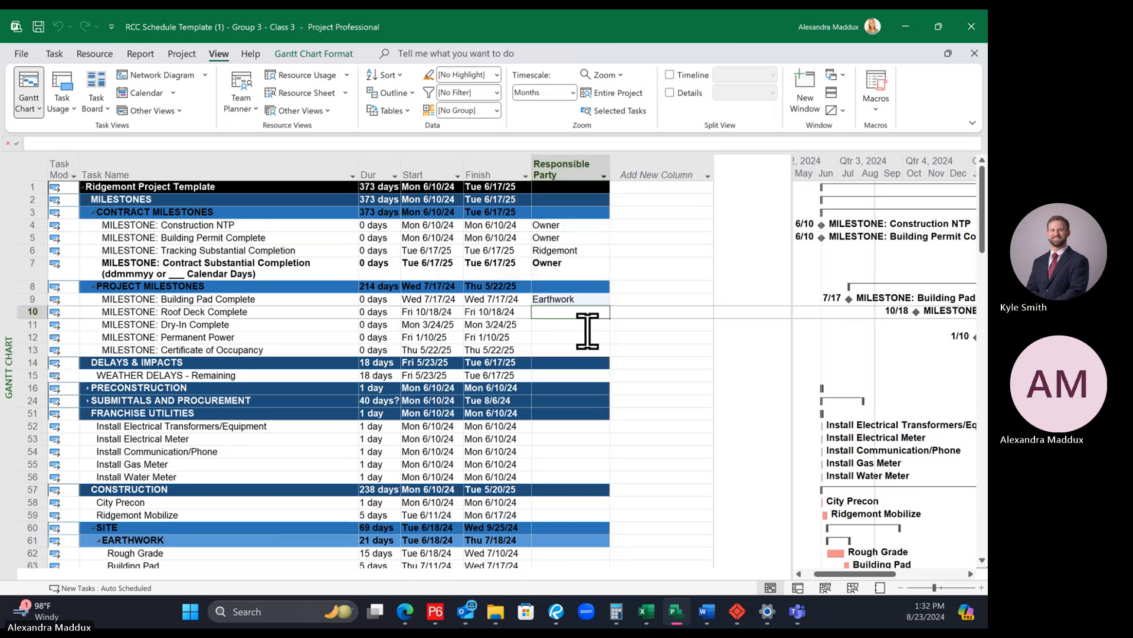
click(604, 176)
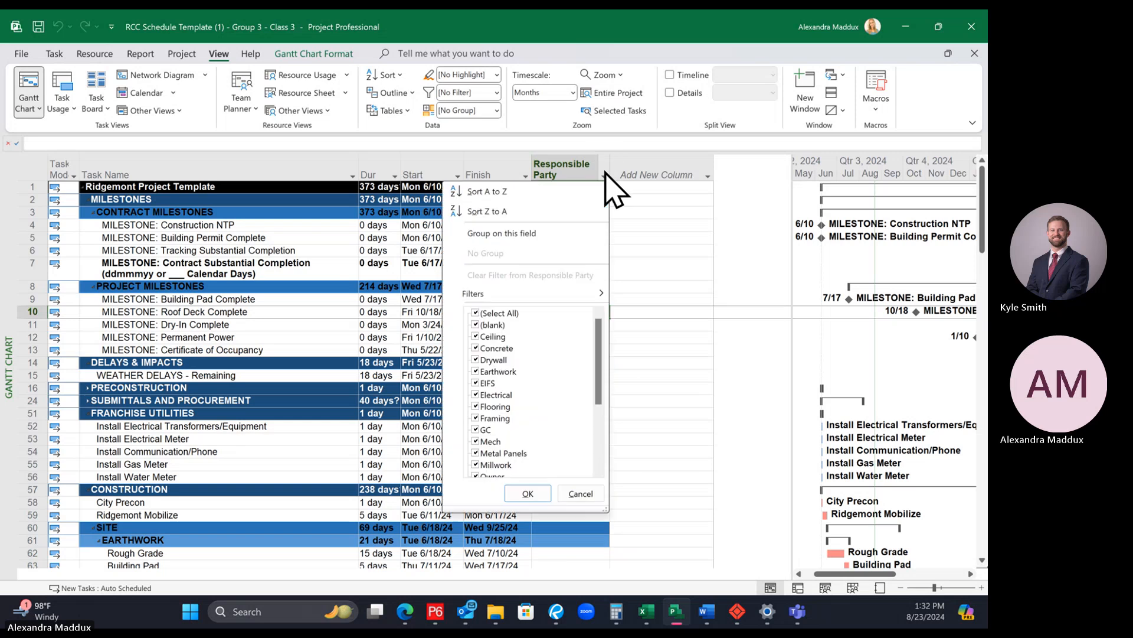
scroll(542, 442, down, 5)
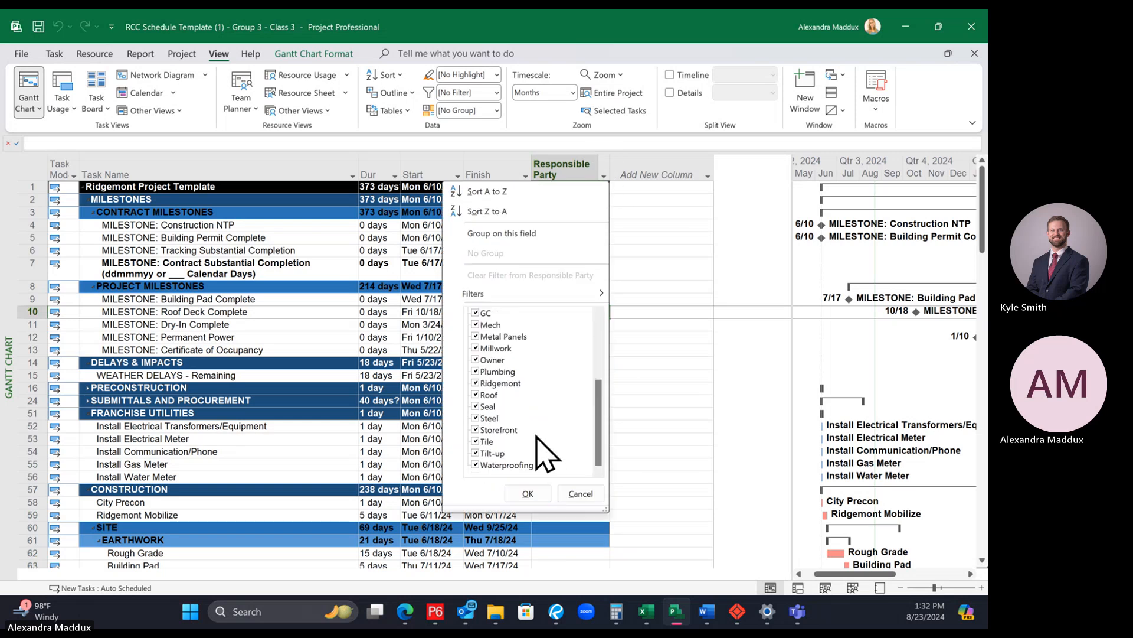
click(700, 325)
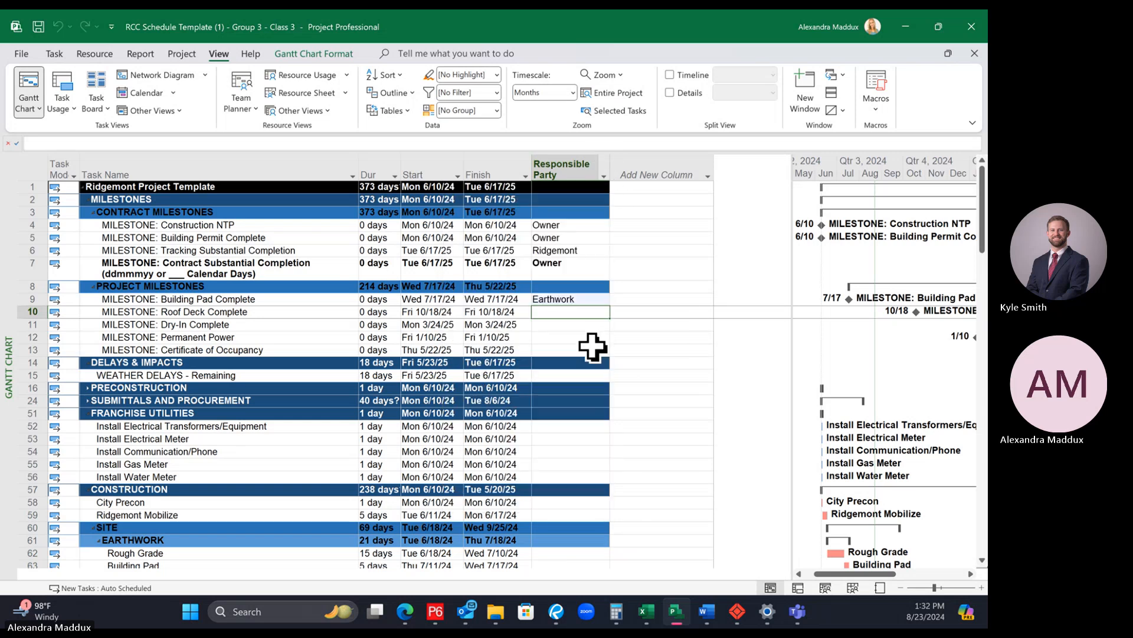
Step: Set the Responsible Party to Steel for MILESTONE: Roof Deck Complete and to Roof for MILESTONE: Dry-In Complete
click(566, 309)
text(Steel)
key(Return)
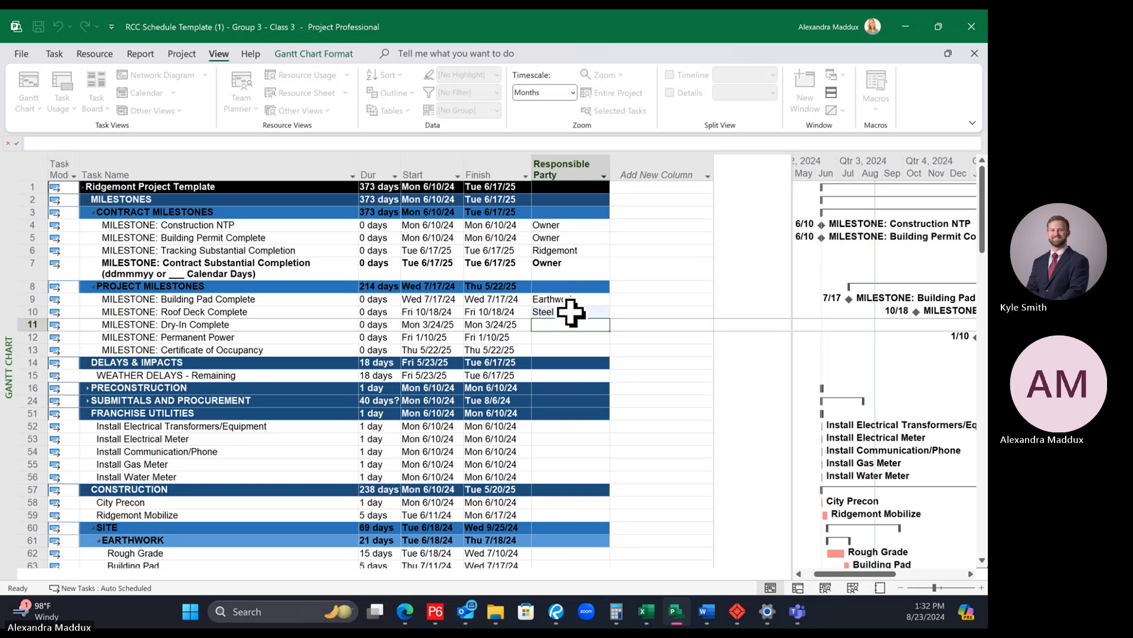
click(603, 176)
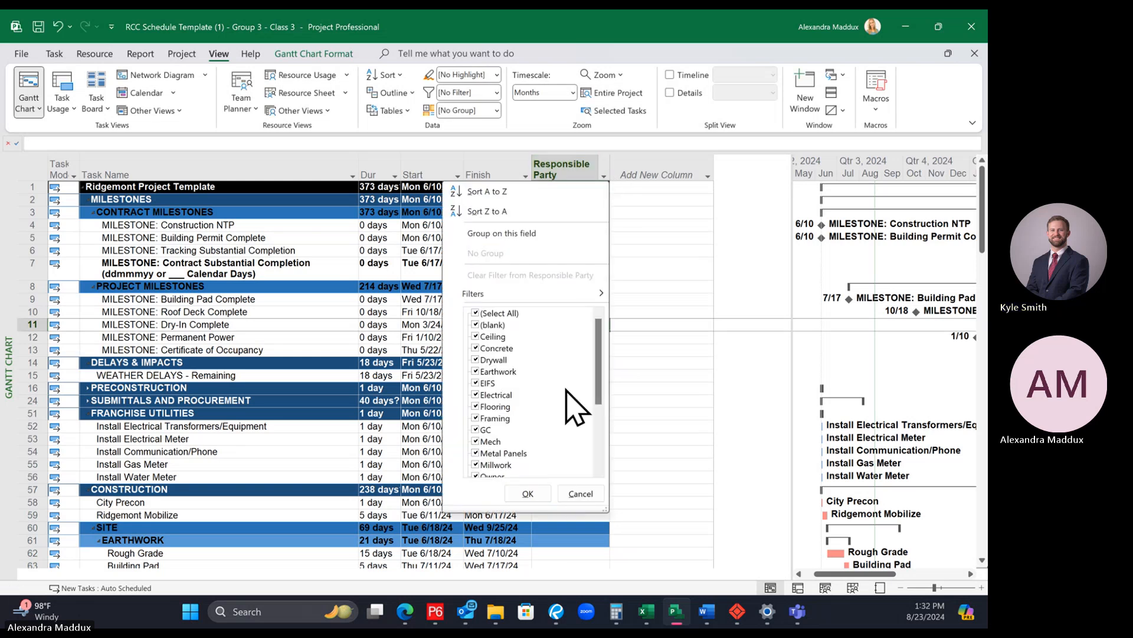
scroll(570, 406, down, 4)
key(Escape)
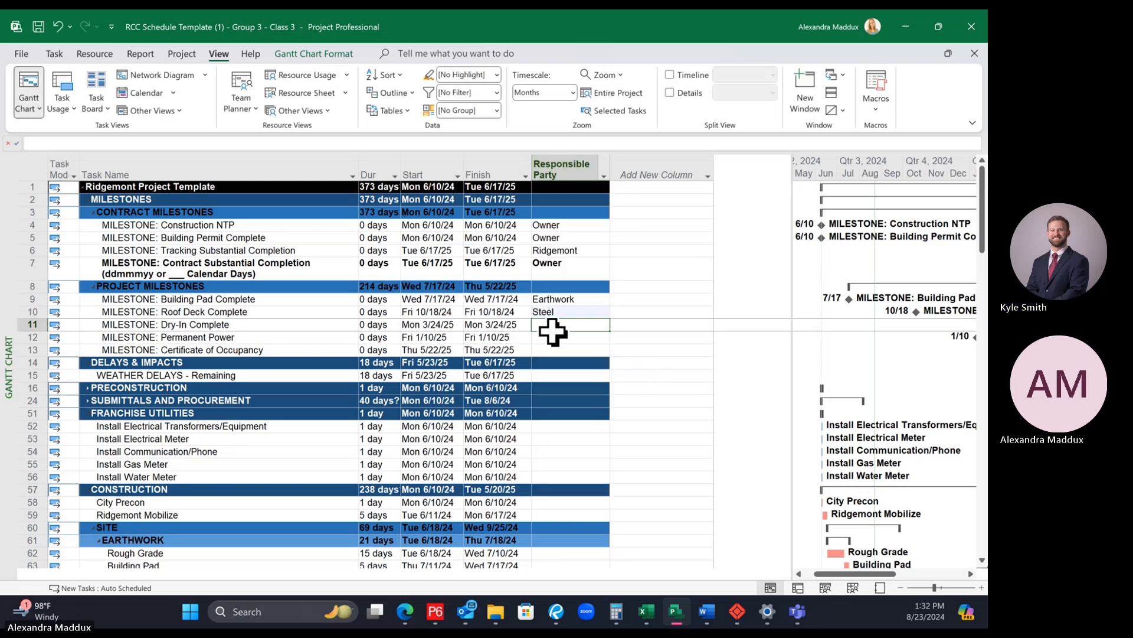
text(Roof)
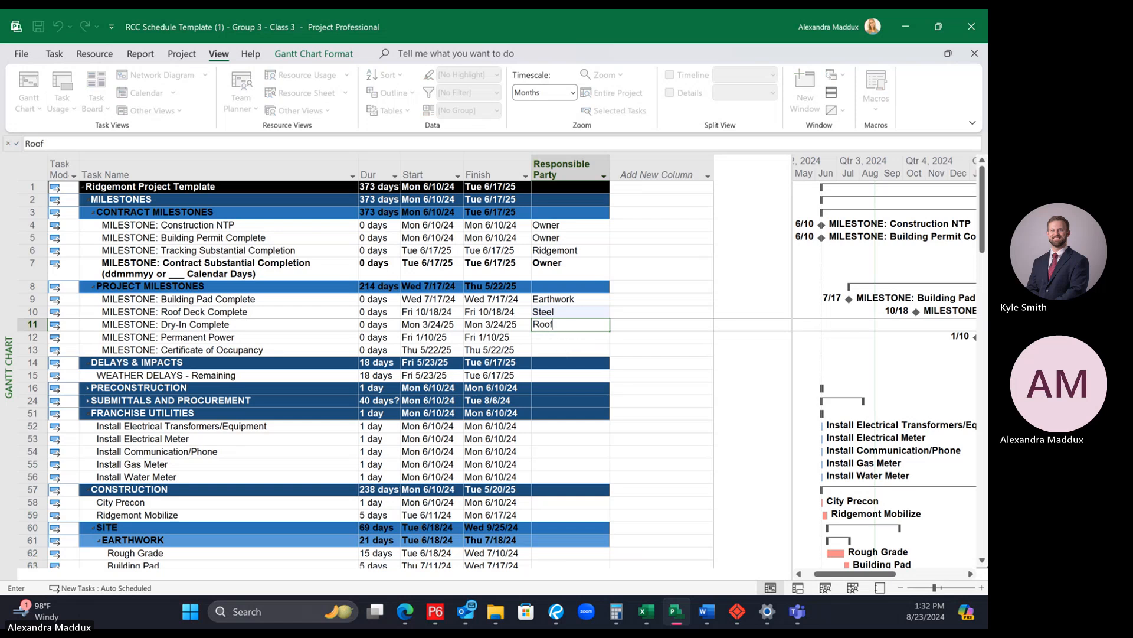
key(Return)
Step: Assign Electrical to MILESTONE: Permanent Power and Owner to MILESTONE: Certificate of Occupancy as Responsible Party
text(Electrical)
key(Return)
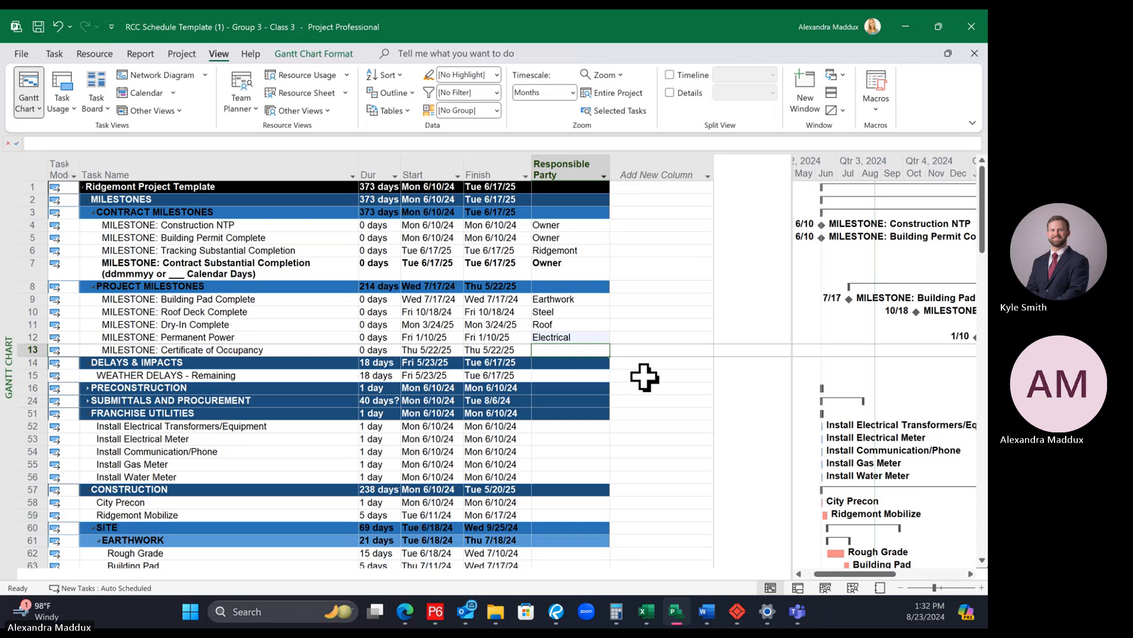
text(Owner)
key(Return)
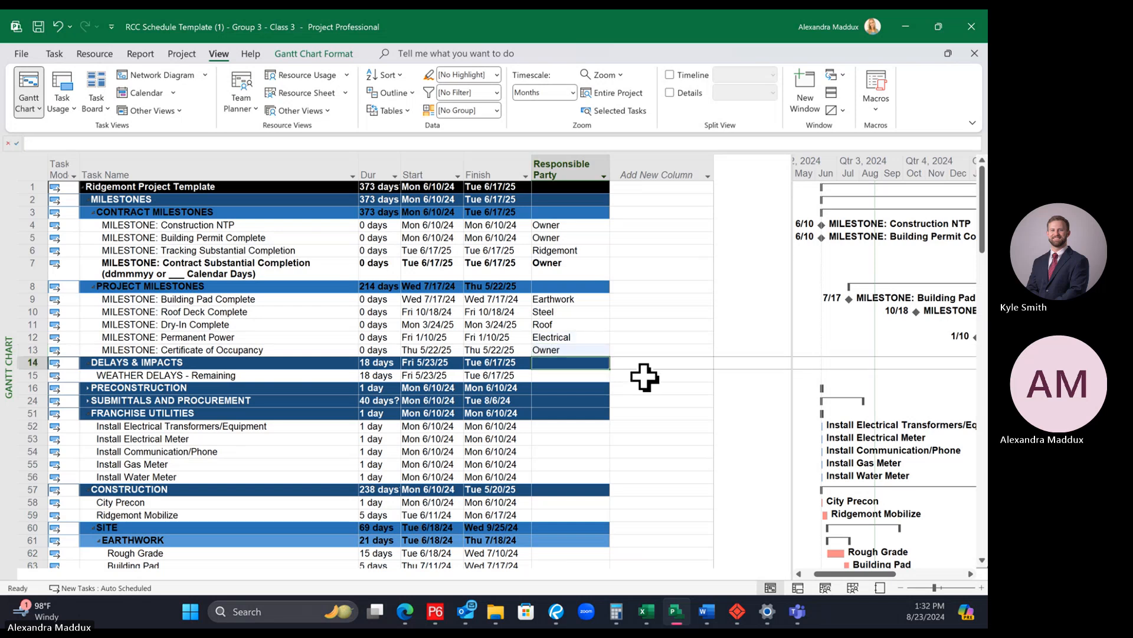
Step: Enter Ridgemont as the Responsible Party for WEATHER DELAYS - Remaining
click(599, 374)
text(Ridgemont)
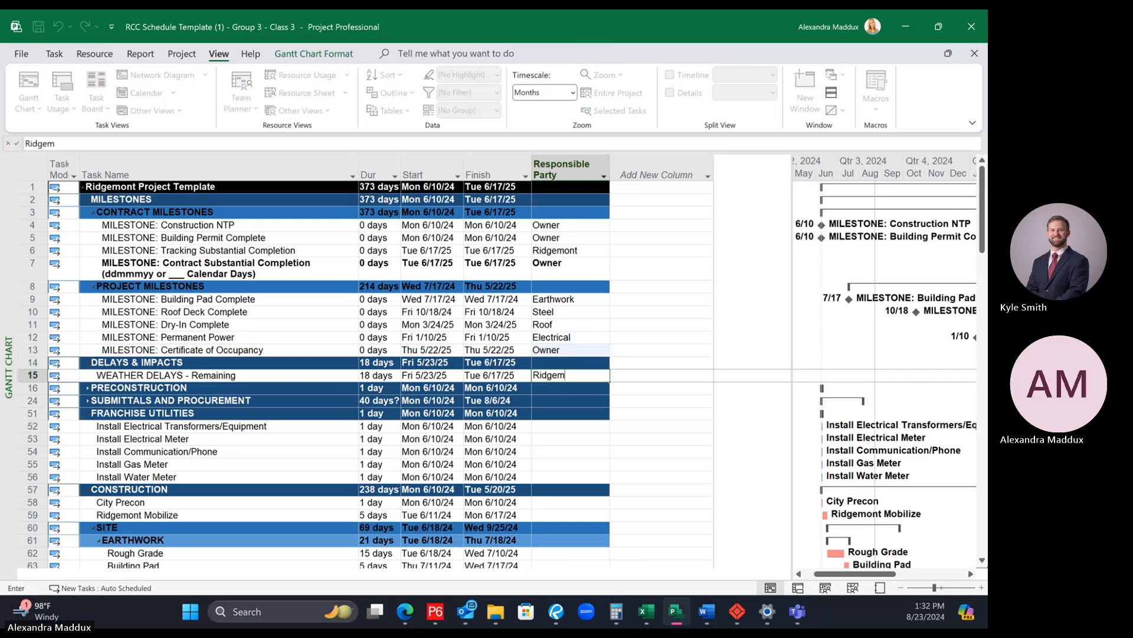
key(Return)
Step: Assign Owner as Responsible Party to all FRANCHISE UTILITIES activities, from Install Electrical Transformers/Equipment through Install Water Meter
scroll(567, 407, down, 1)
click(552, 389)
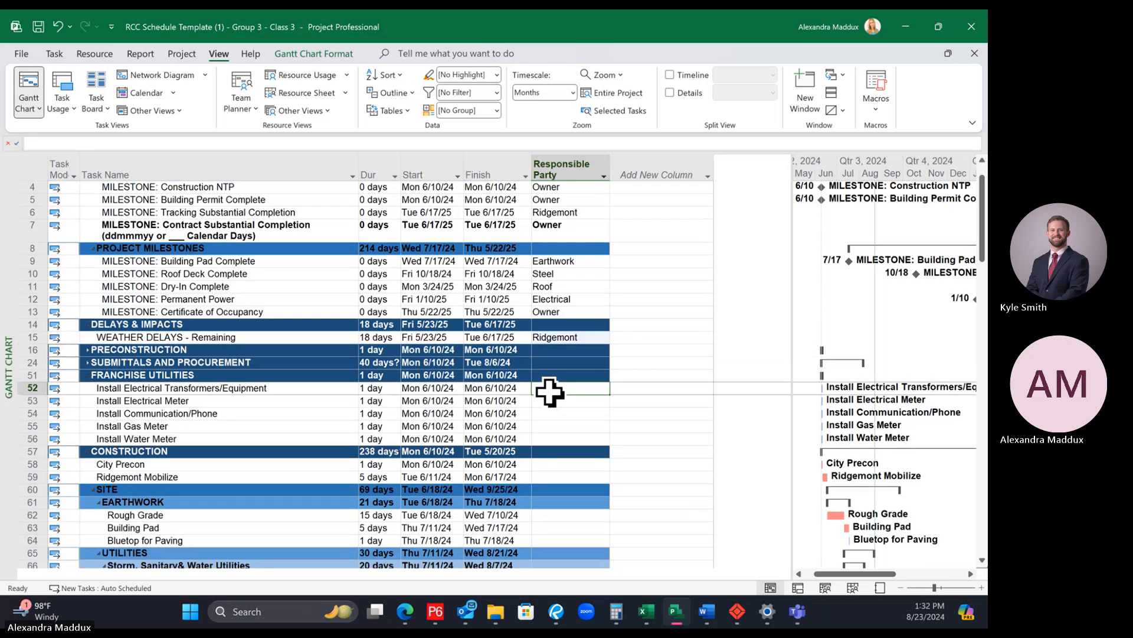
text(Owner)
key(Return)
text(Owner)
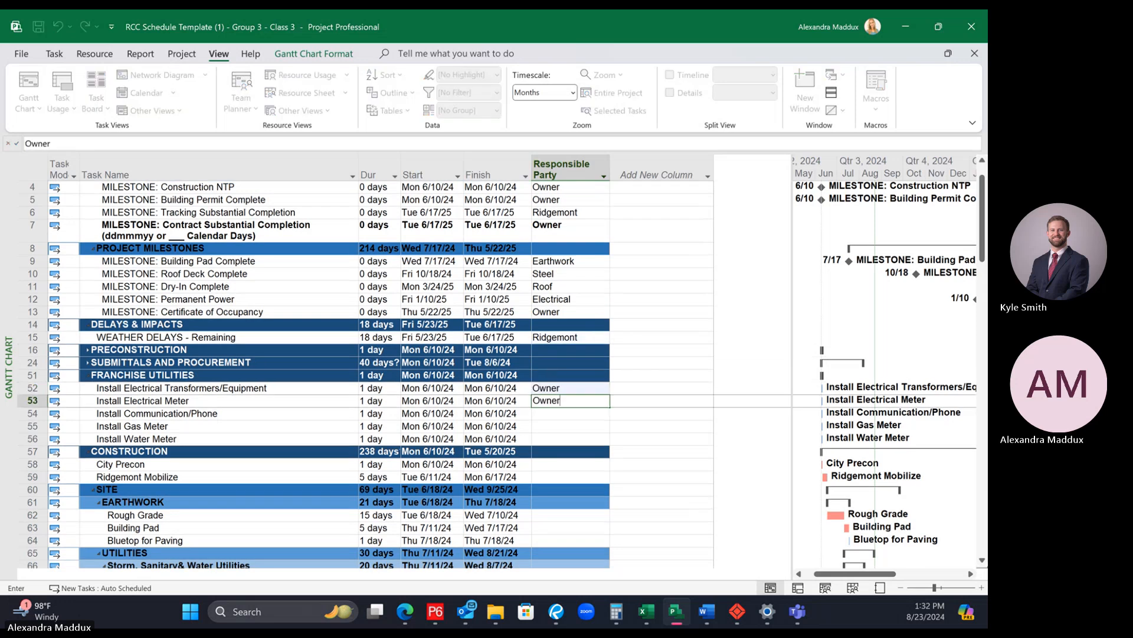
key(Return)
click(557, 400)
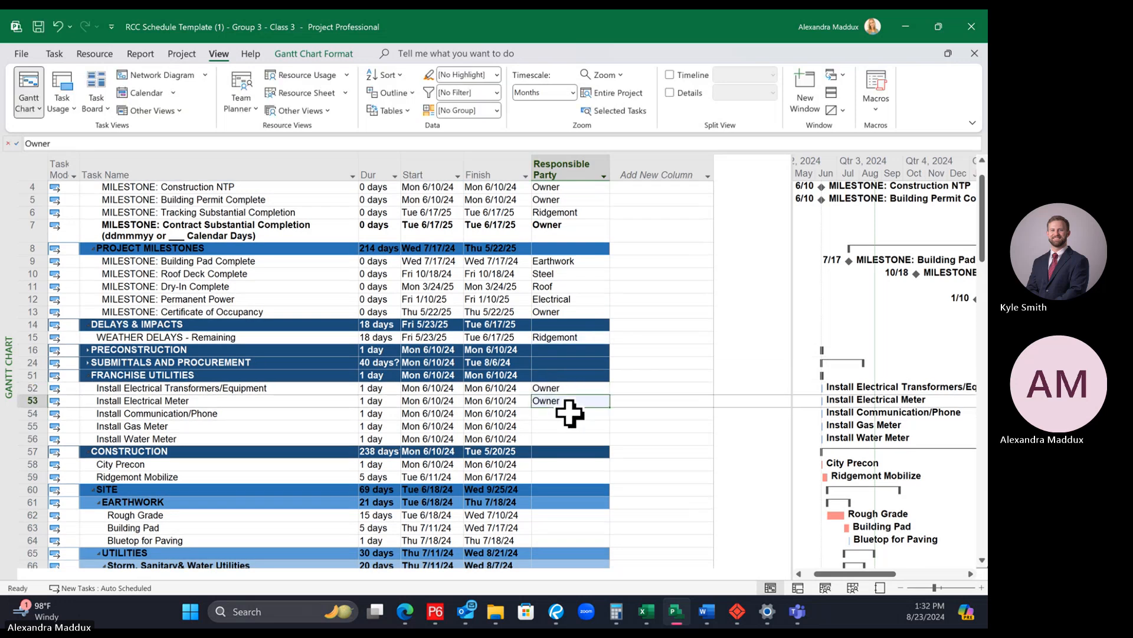
click(569, 417)
text(Owner)
key(Return)
text(Owner)
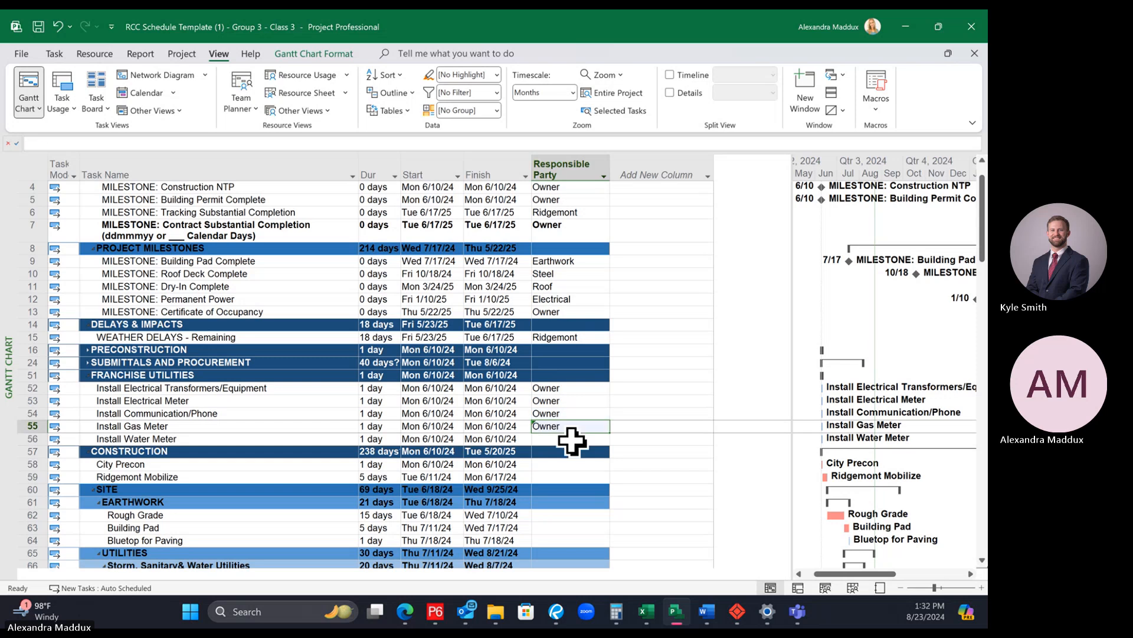
key(Return)
text(Owner)
Step: Set the Responsible Party to Owner for City Precon and to Ridgemont for Ridgemont Mobilize
click(587, 464)
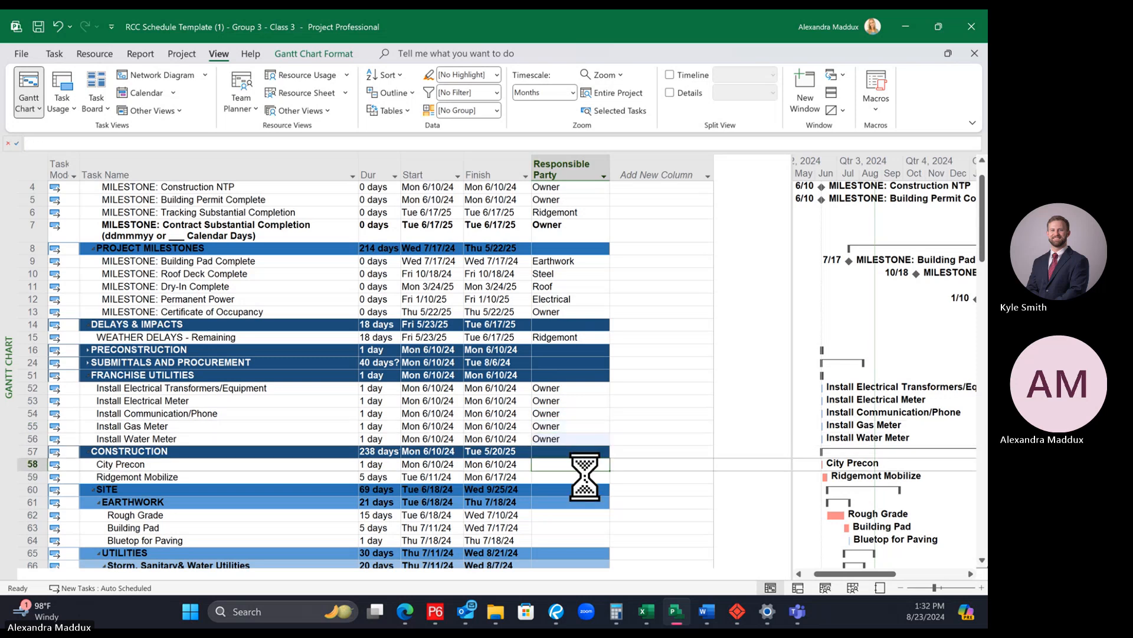
text(Owner)
click(585, 477)
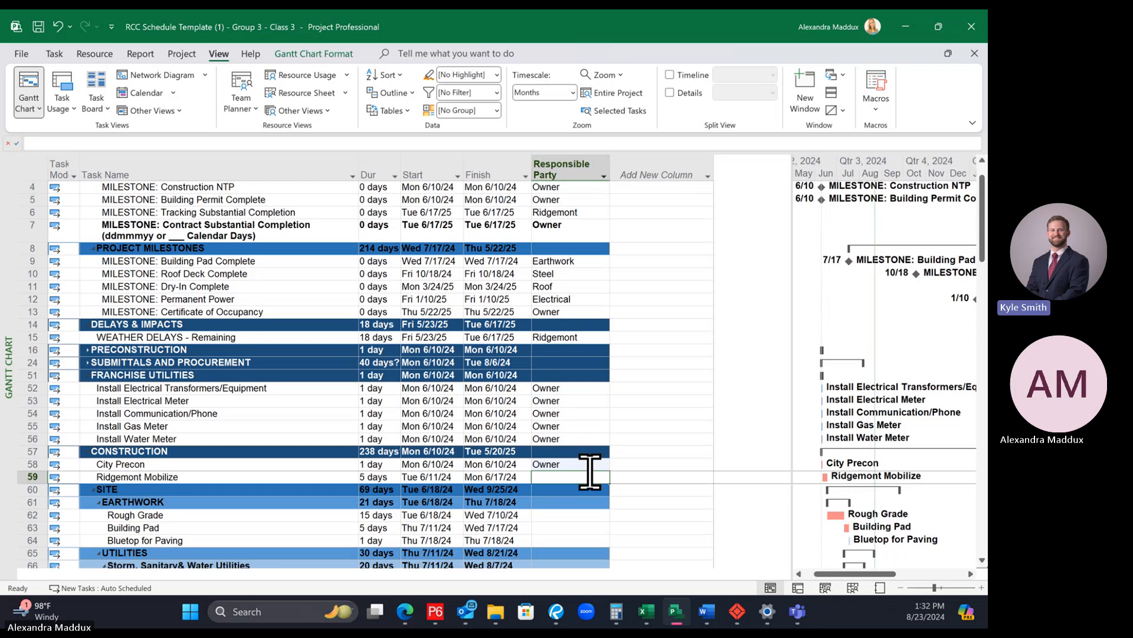
text(Ridge)
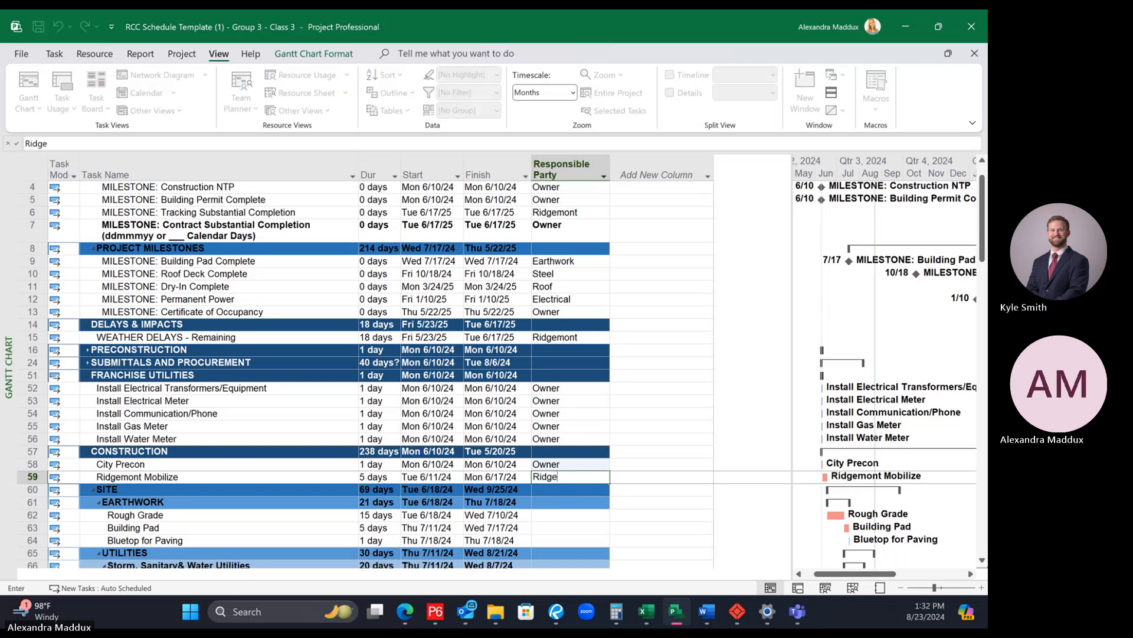
text(mont)
key(Return)
scroll(578, 454, down, 1)
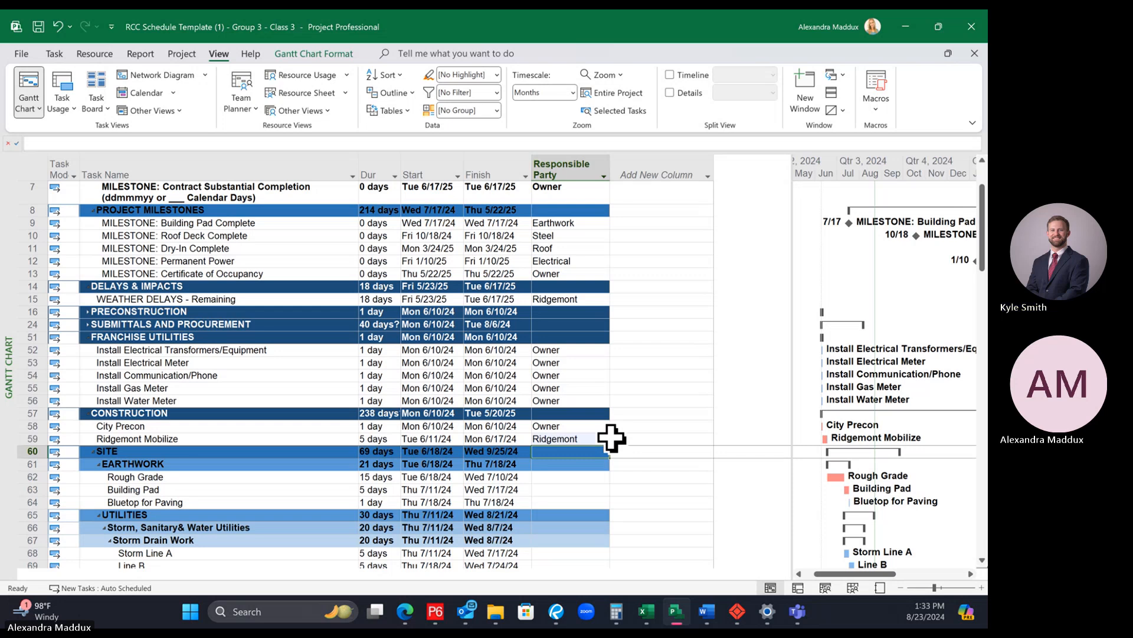
Step: Set the Responsible Party to Earthwork for Rough Grade and Building Pad, and to Paving for Bluetop for Paving
scroll(688, 499, down, 2)
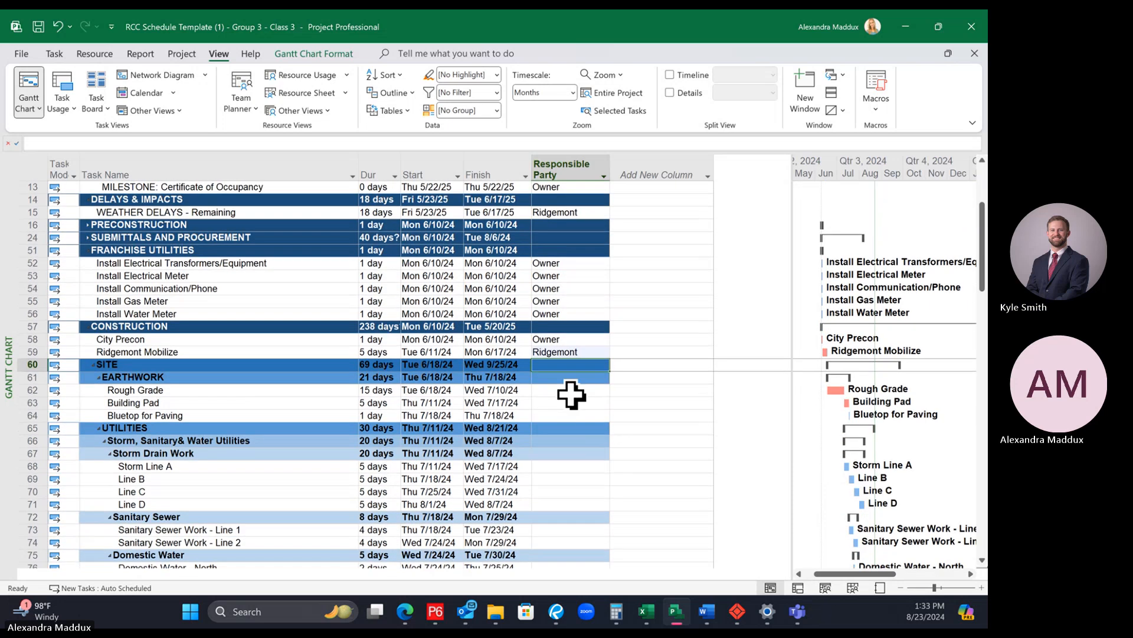
click(572, 393)
text(Earthwork)
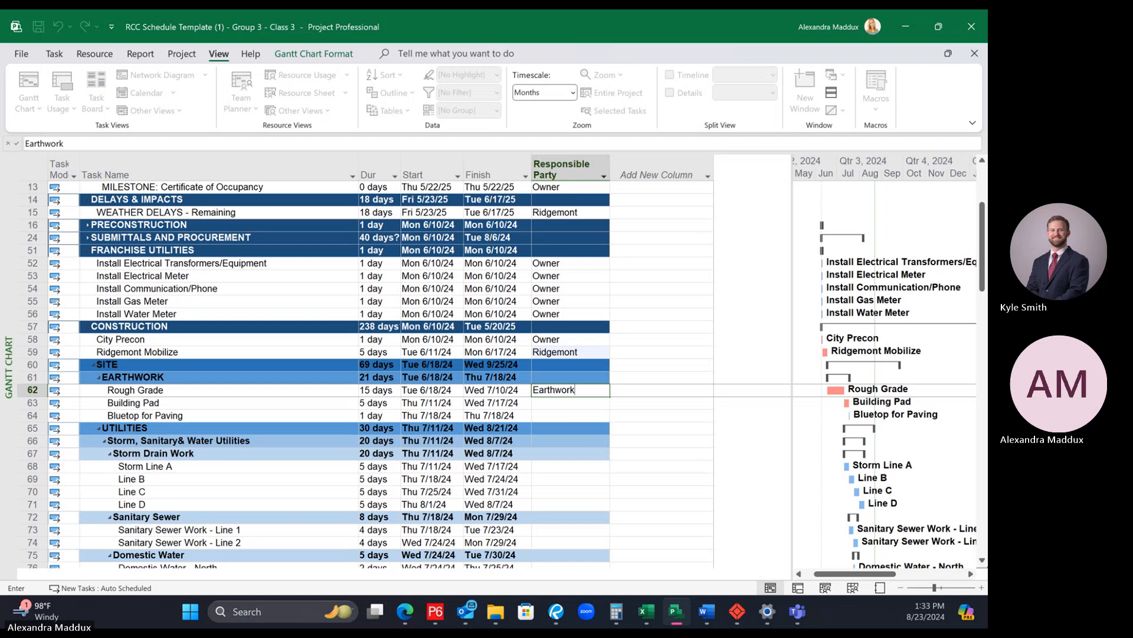
key(Return)
text(WEarthwork)
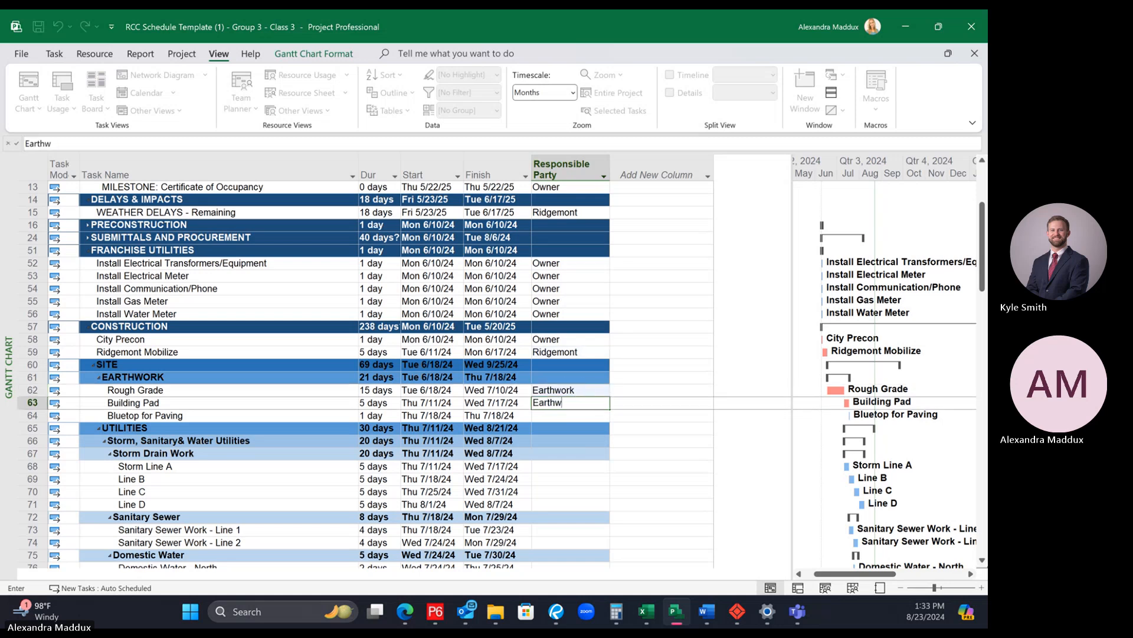
key(Return)
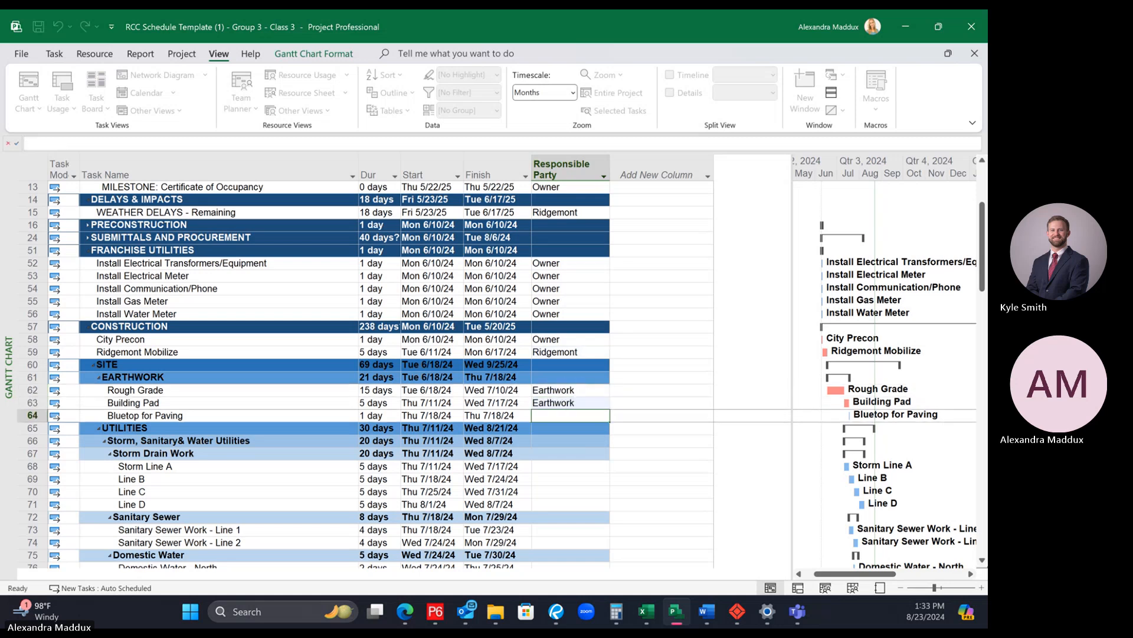
text(Paving)
key(Return)
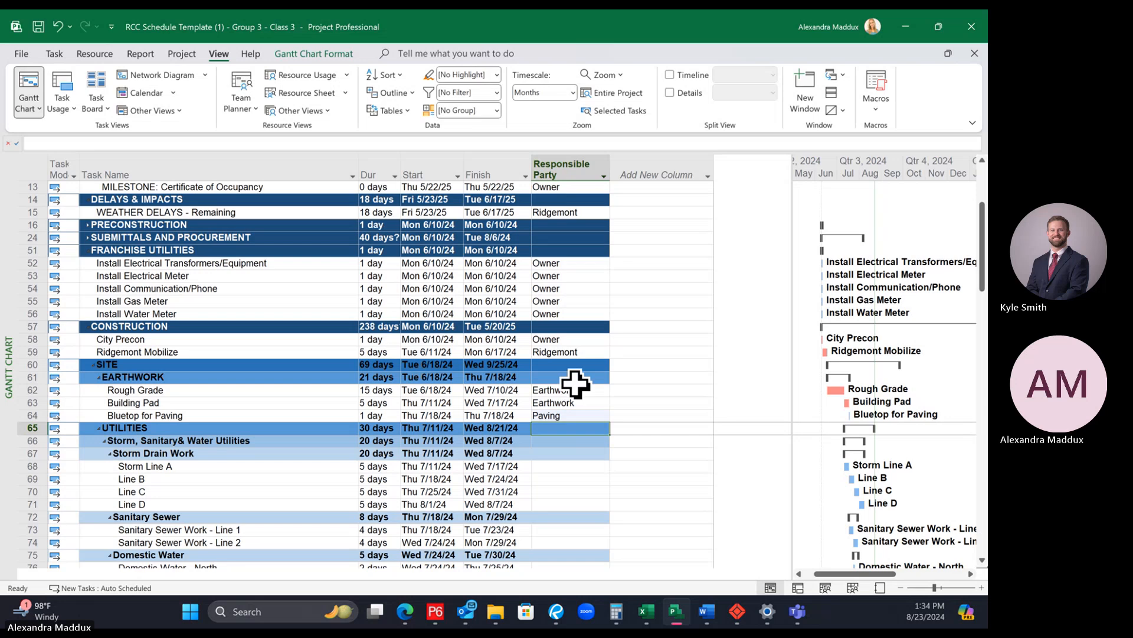
Step: Enter Storm as the Responsible Party for all Storm Drain Work activities, from Storm Line A through Line D
scroll(577, 384, down, 2)
click(557, 389)
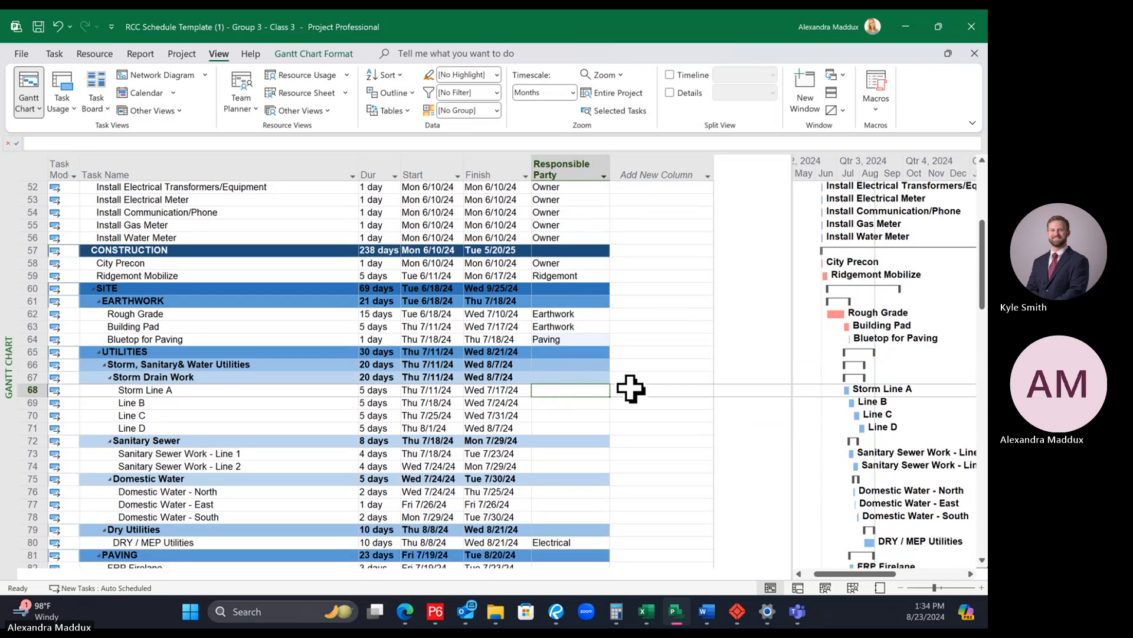
scroll(631, 389, down, 1)
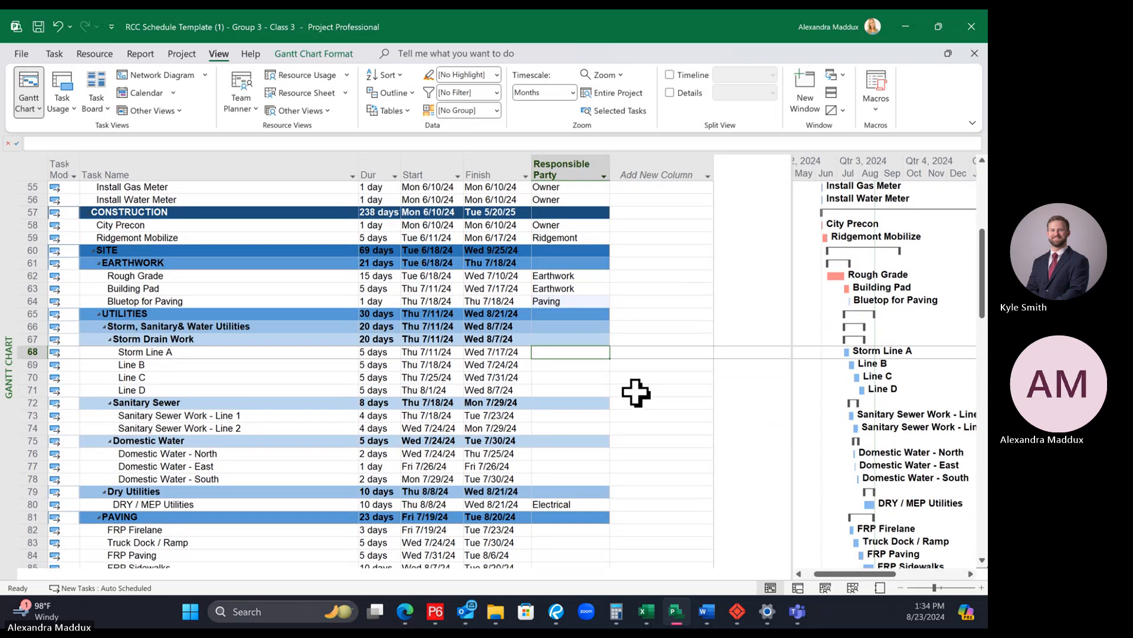
text(Storm)
key(Return)
text(Sto)
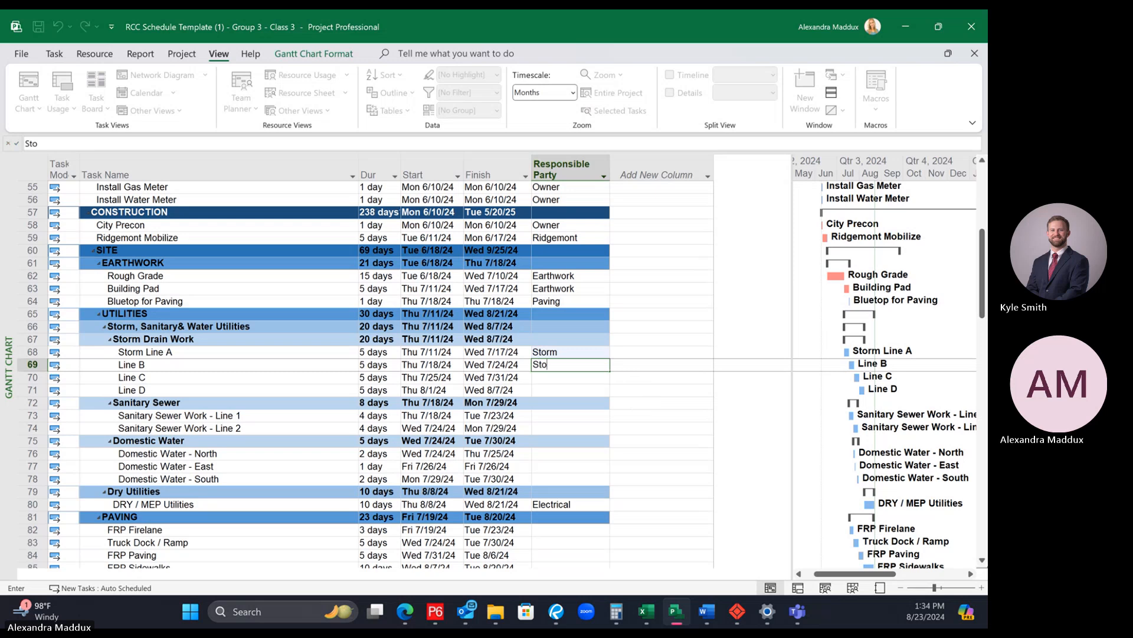
text(rm)
key(Return)
text(Storm)
key(Return)
text(St)
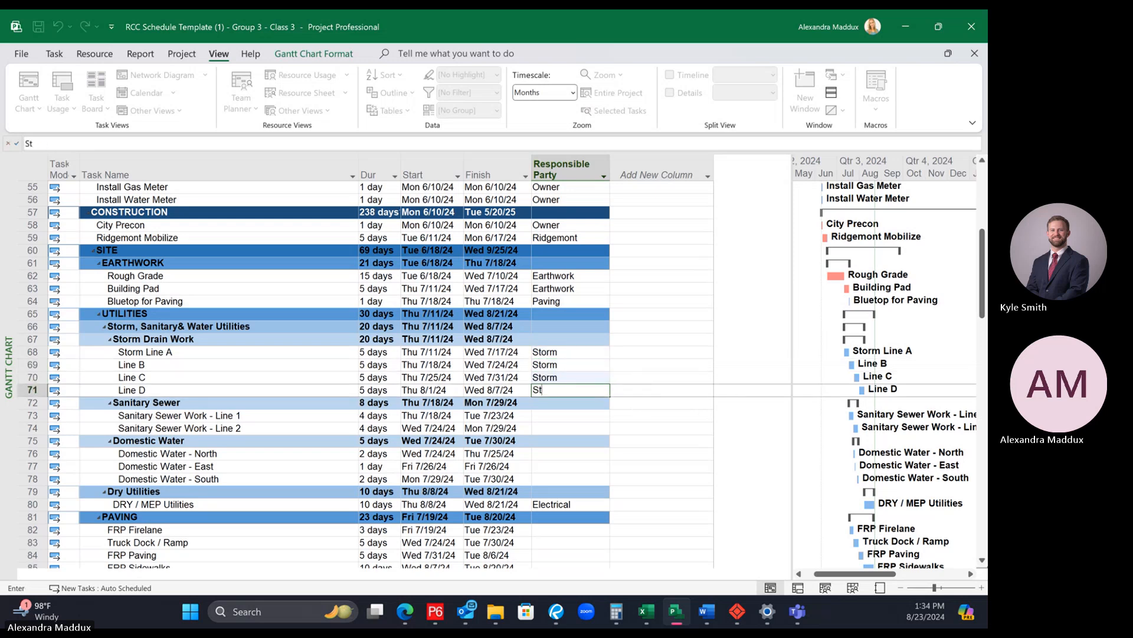
text(orm)
key(Return)
key(Return)
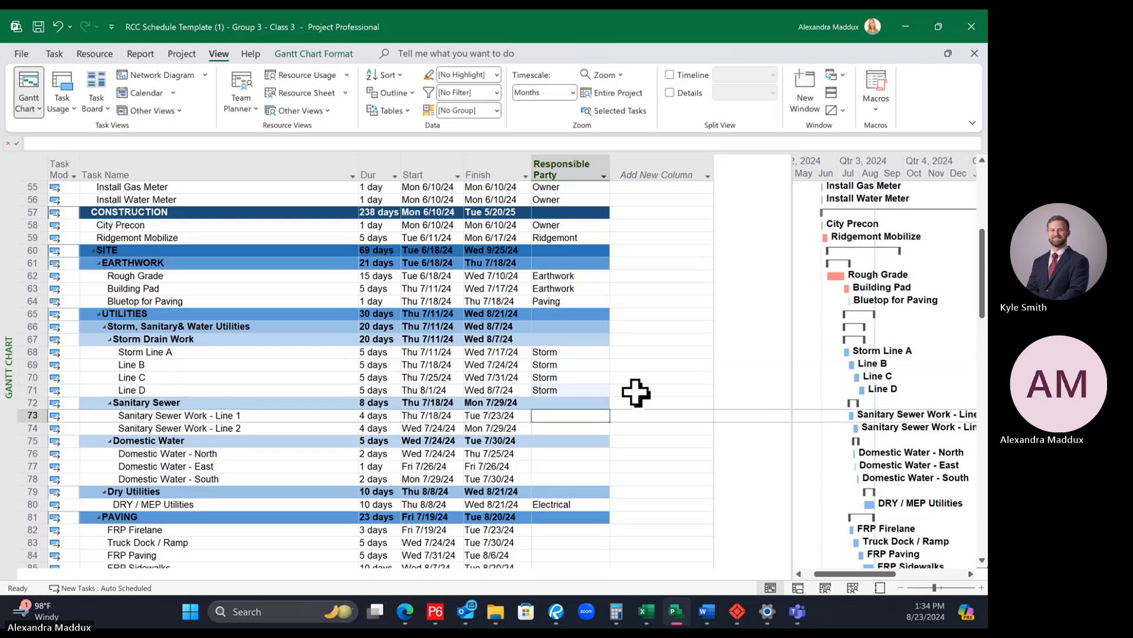
Step: Assign Sewer as Responsible Party to Sanitary Sewer Work - Line 1 and Line 2
text(Sewer)
key(Return)
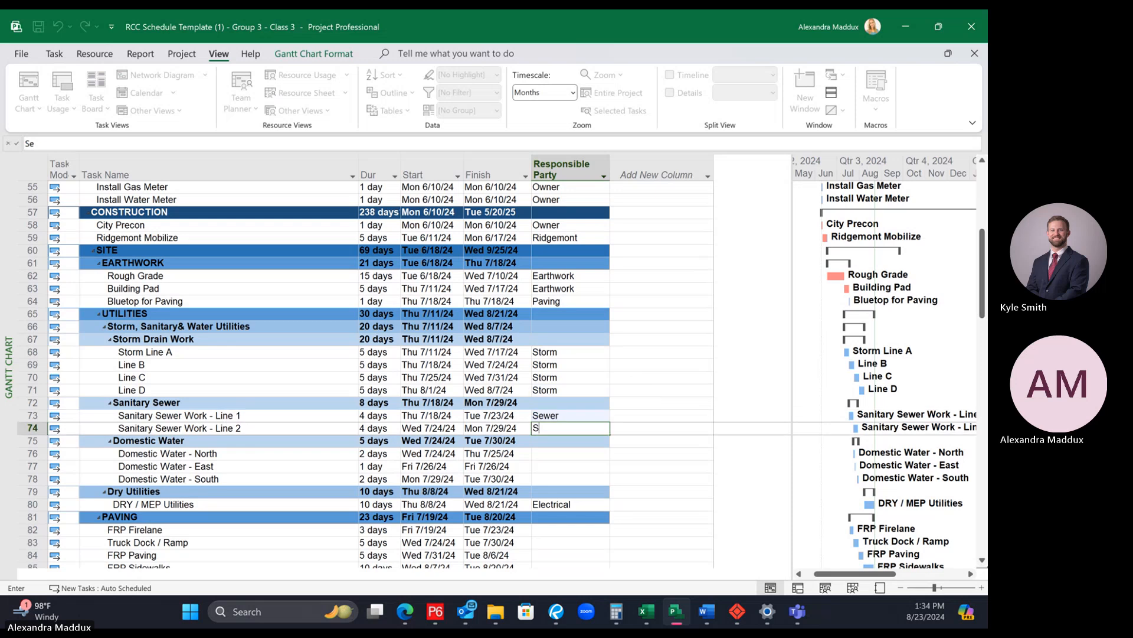
text(Sewer)
key(Return)
key(Return)
Step: Assign Water as Responsible Party to Domestic Water - North, East and South
text(Water)
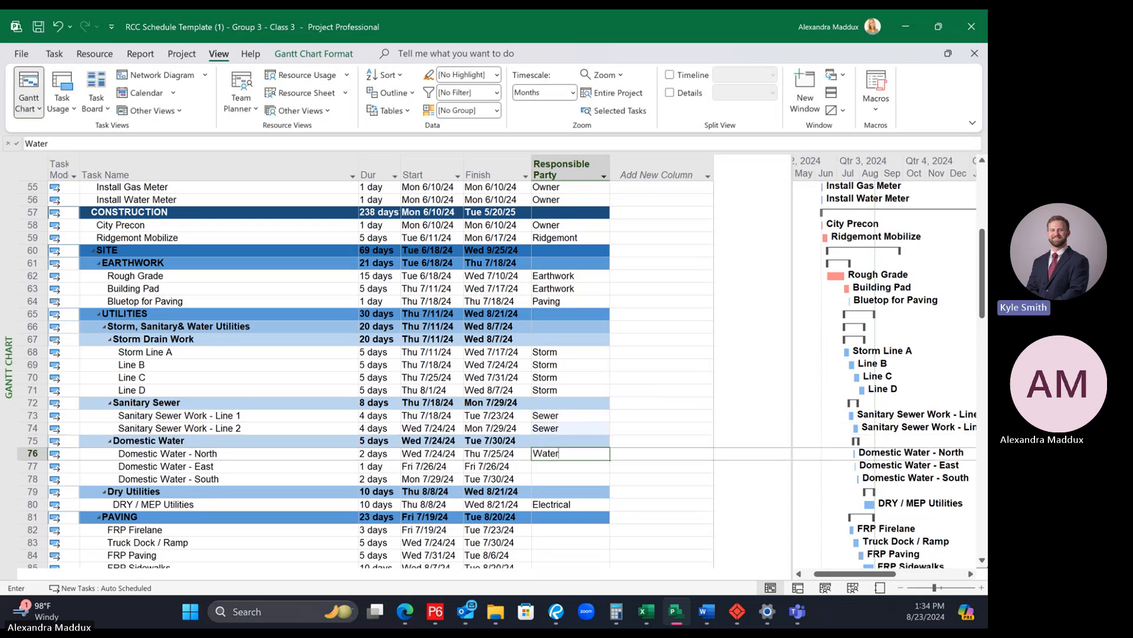
key(Return)
text(Water)
key(Return)
text(Water)
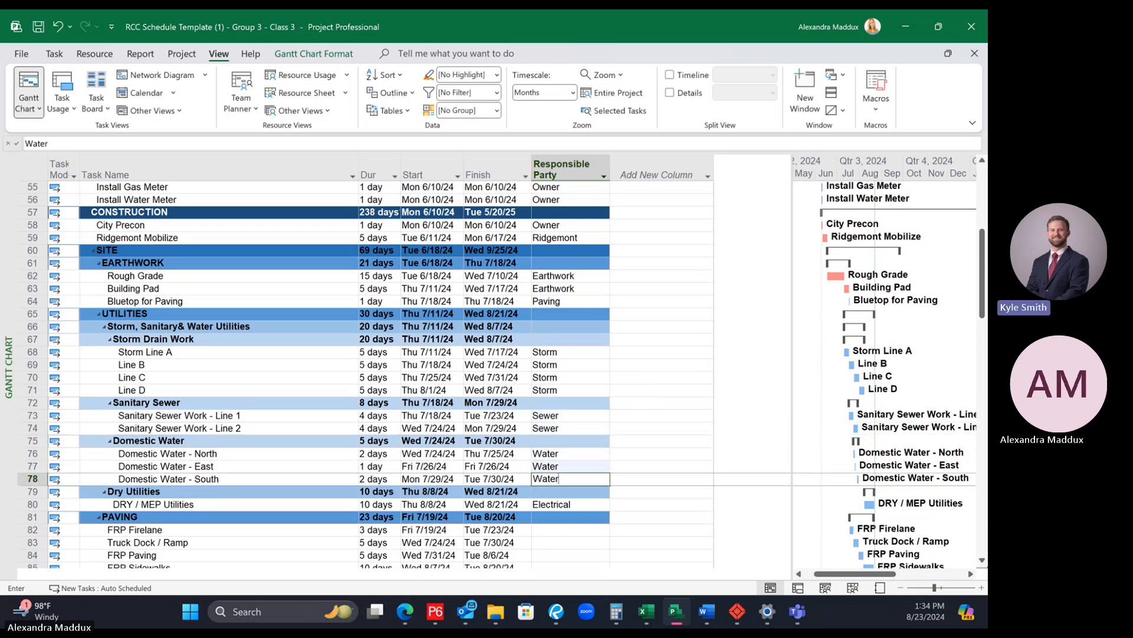
key(Return)
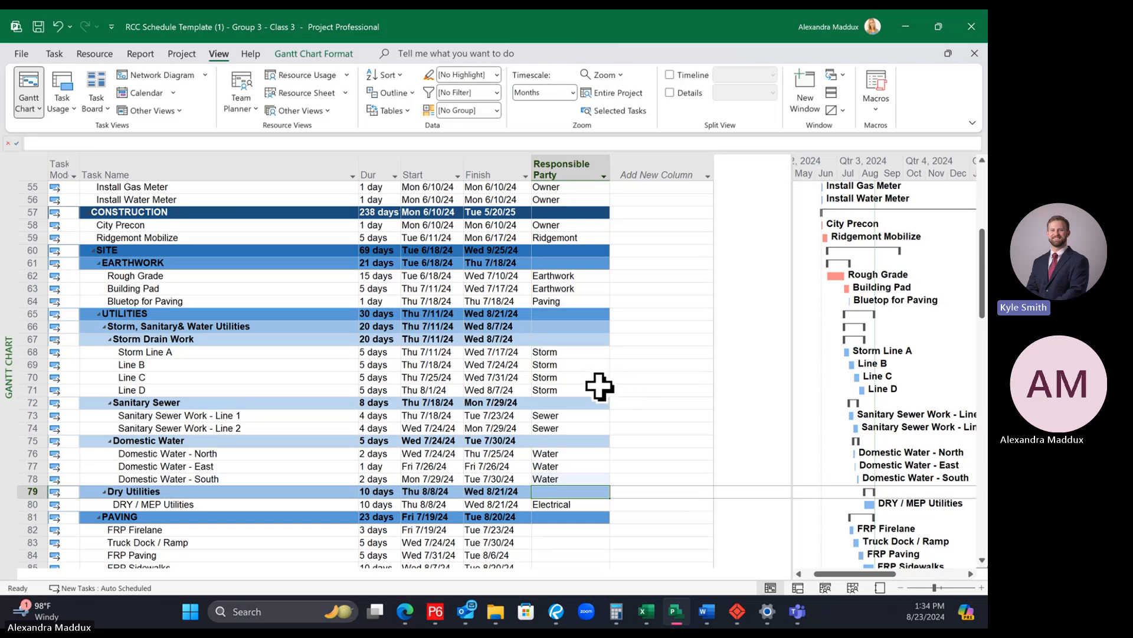
Step: Copy the Paving entry from Bluetop for Paving to all PAVING activities, from FRP Firelane through FRP Sidewalks
scroll(601, 383, down, 1)
scroll(601, 379, down, 2)
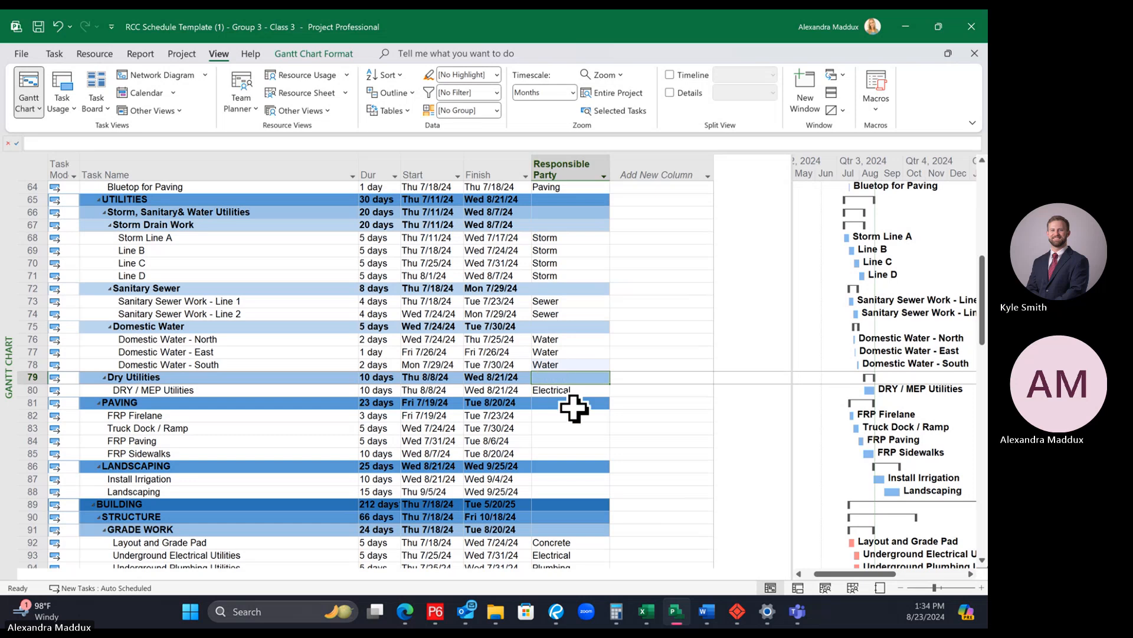
click(598, 416)
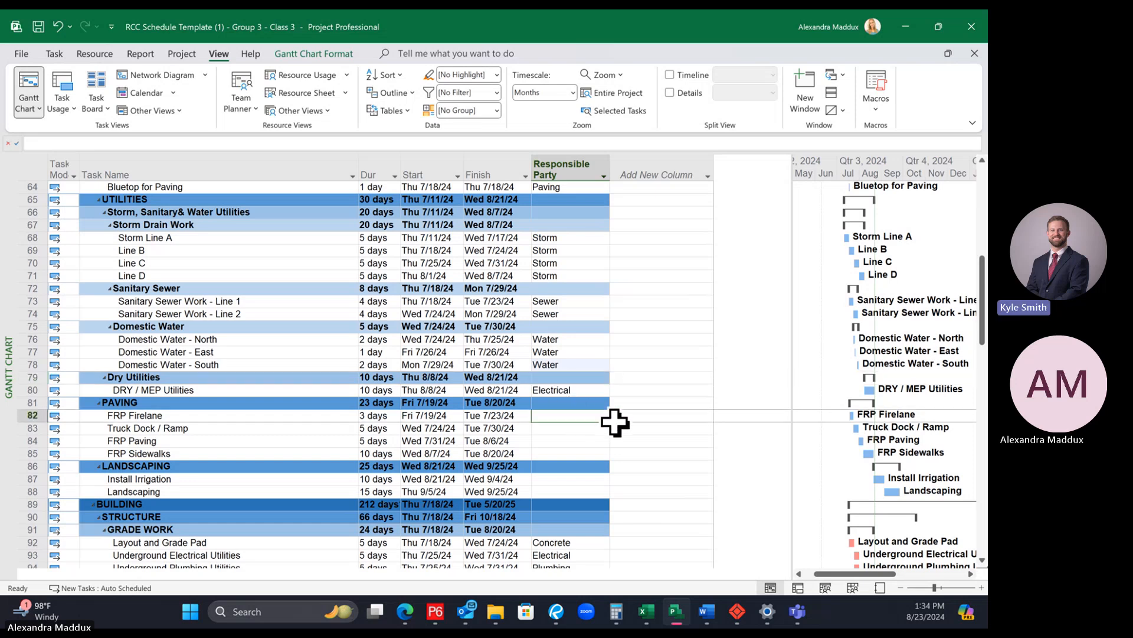
click(558, 187)
click(562, 416)
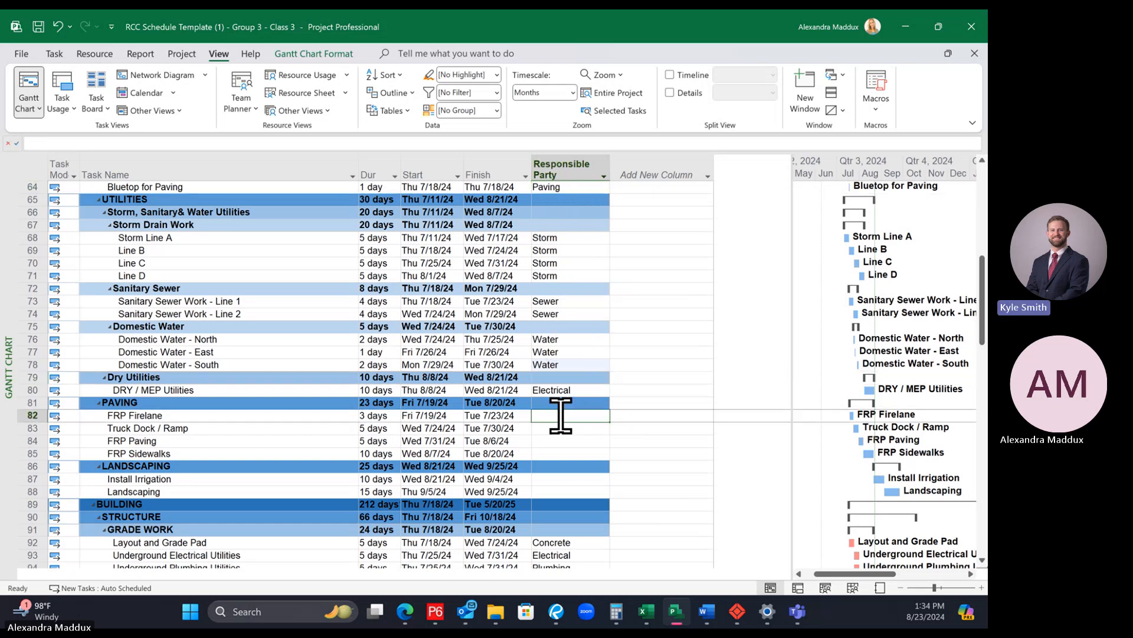
text(Paving)
key(Return)
text(Paving)
key(Return)
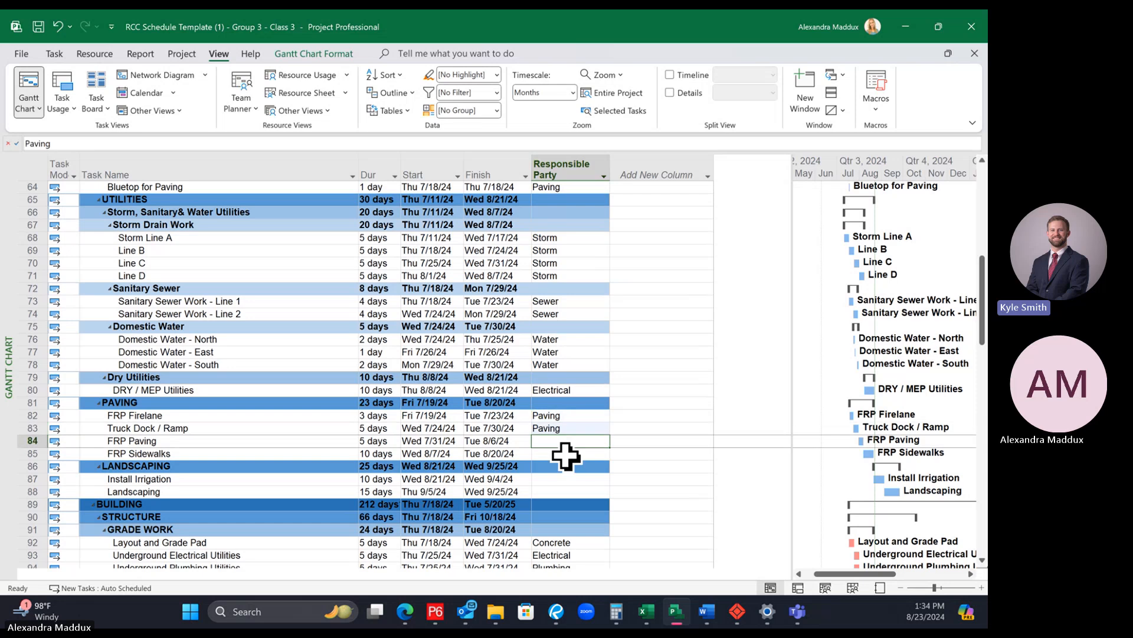
text(Paving)
key(Return)
text(Paving)
Step: Enter Landscaping as the Responsible Party for Install Irrigation and Landscaping
click(565, 480)
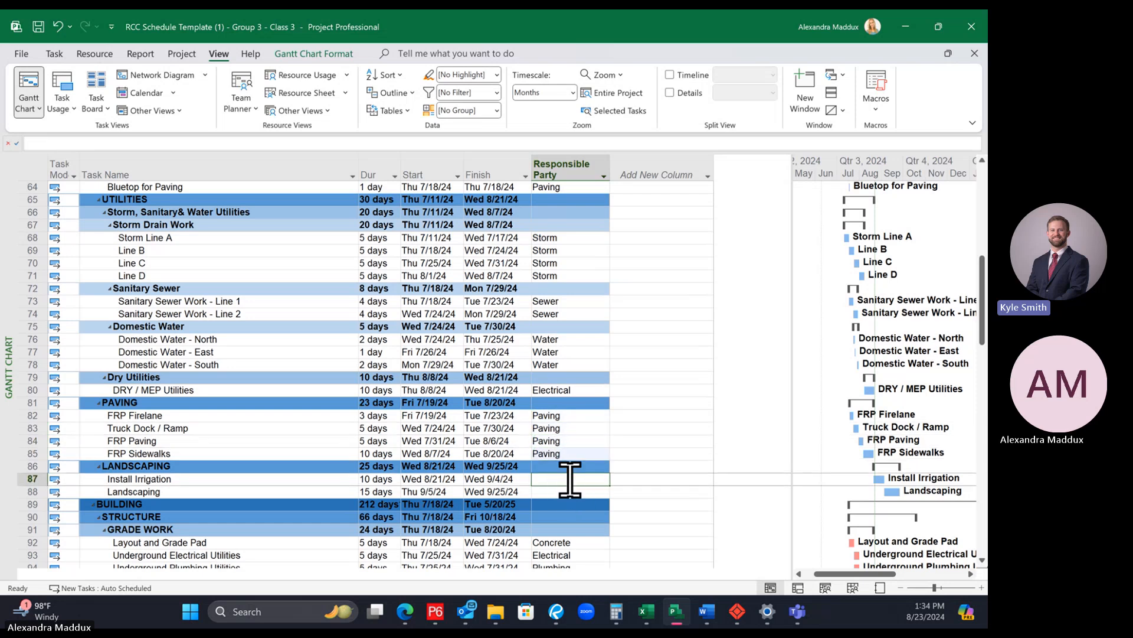
text(Landscaping)
key(Return)
text(Landscaping)
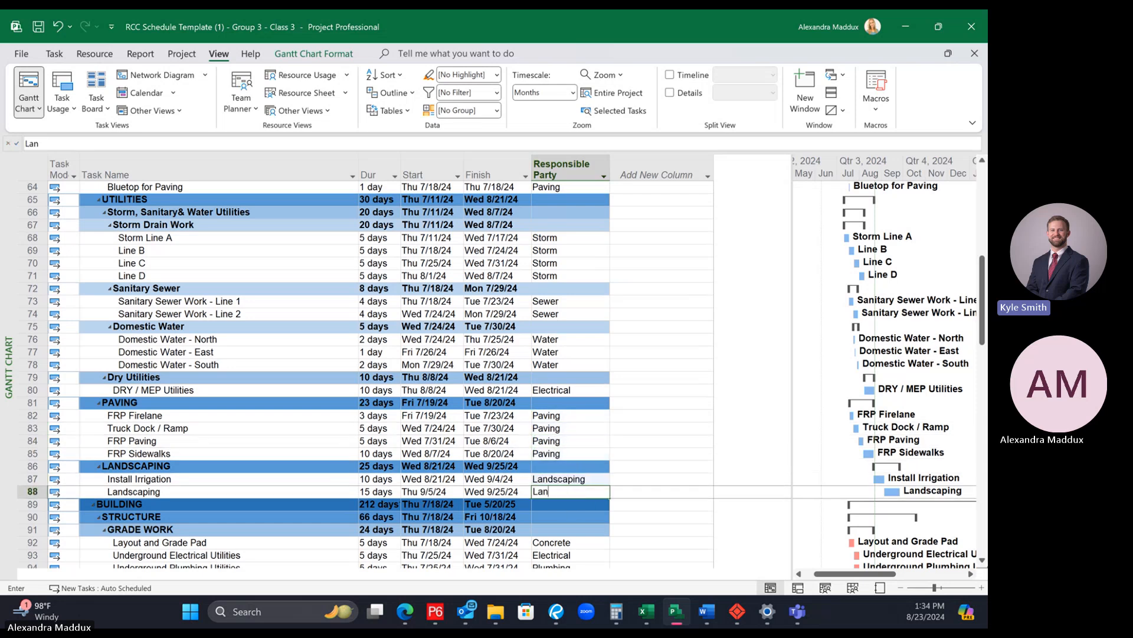
key(Return)
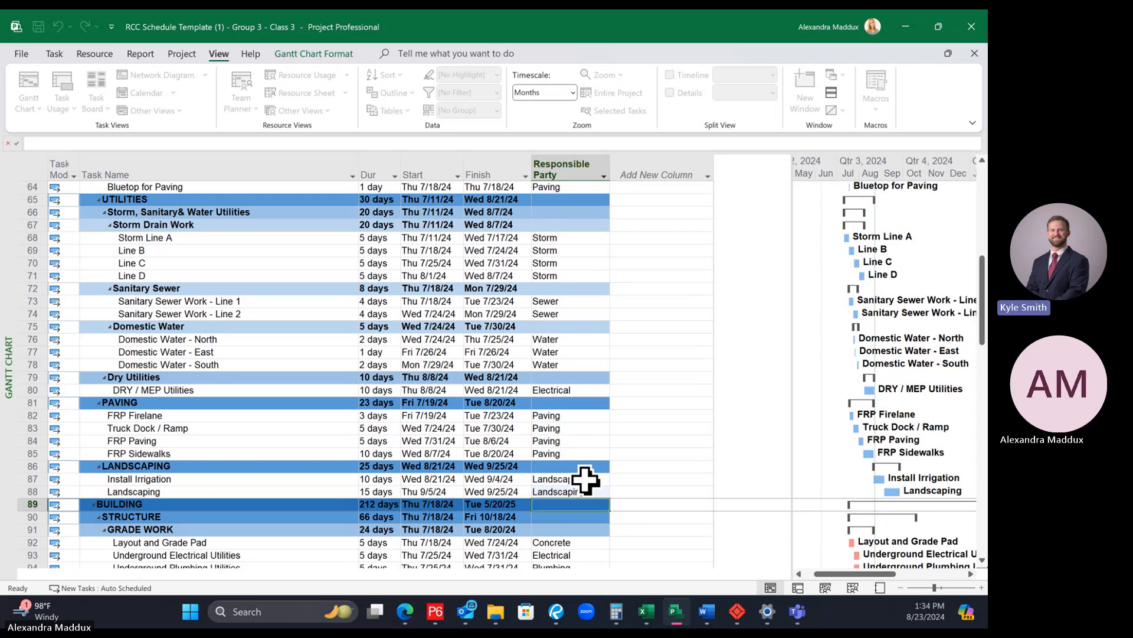
Step: Review the Responsible Party entries for the BUILDING activities through FINAL INSPECTIONS
scroll(571, 480, down, 5)
scroll(591, 487, down, 14)
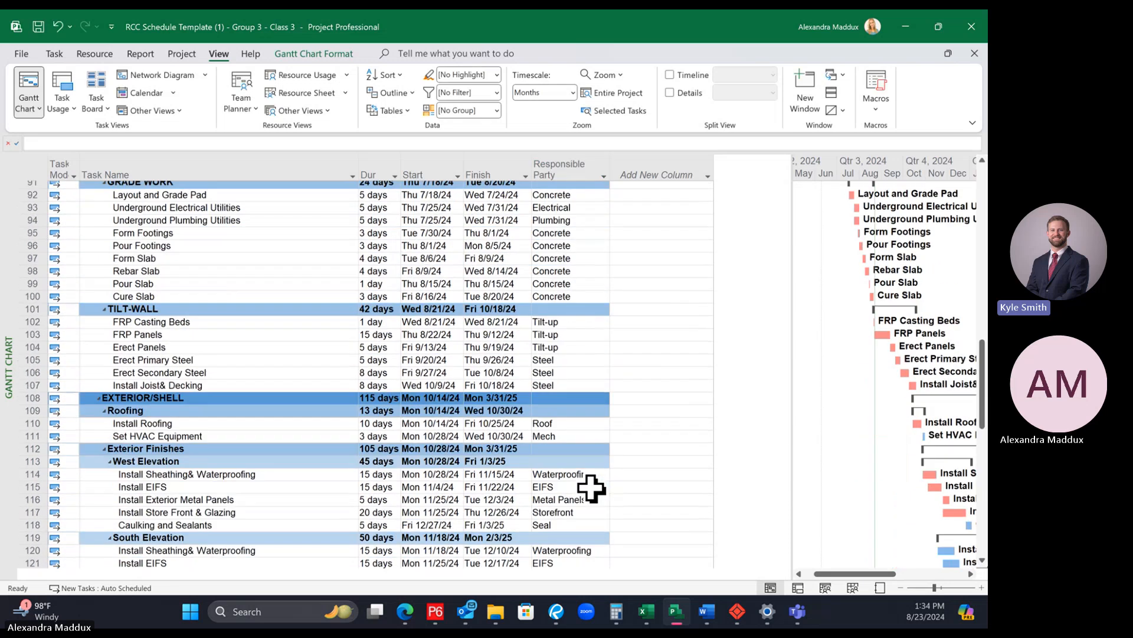
scroll(591, 487, down, 5)
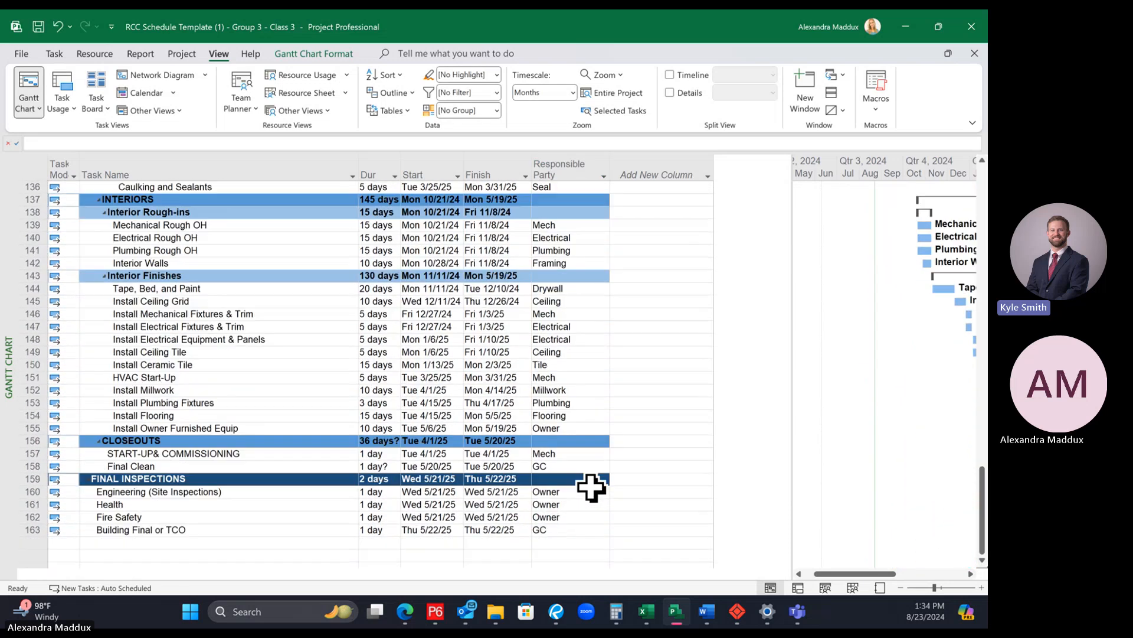
scroll(591, 488, up, 6)
scroll(591, 488, up, 13)
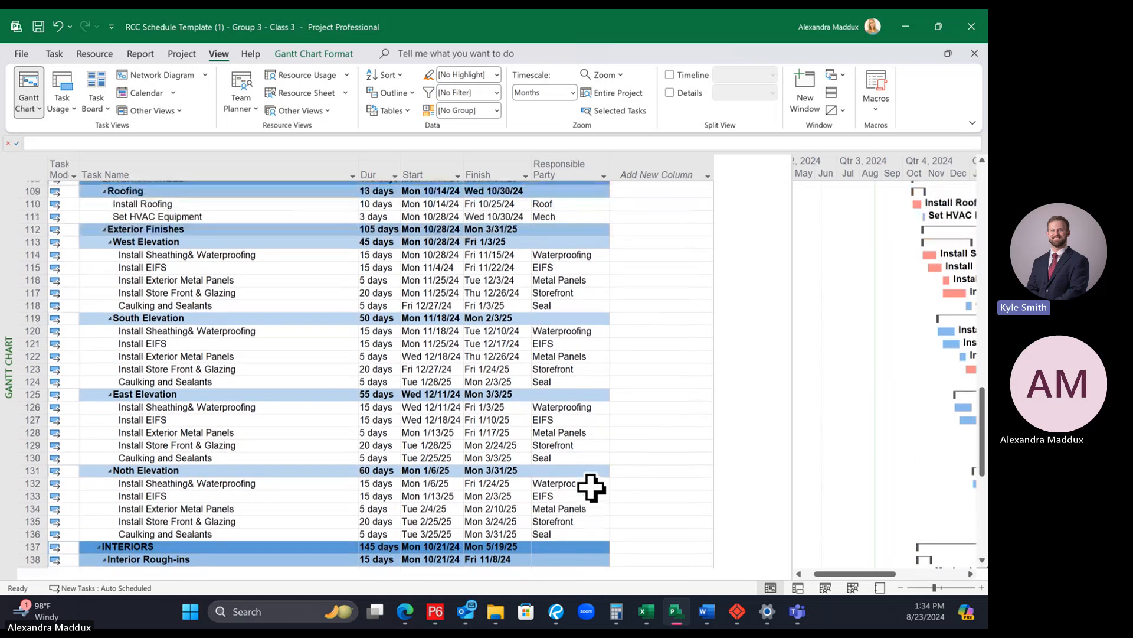
scroll(593, 489, up, 3)
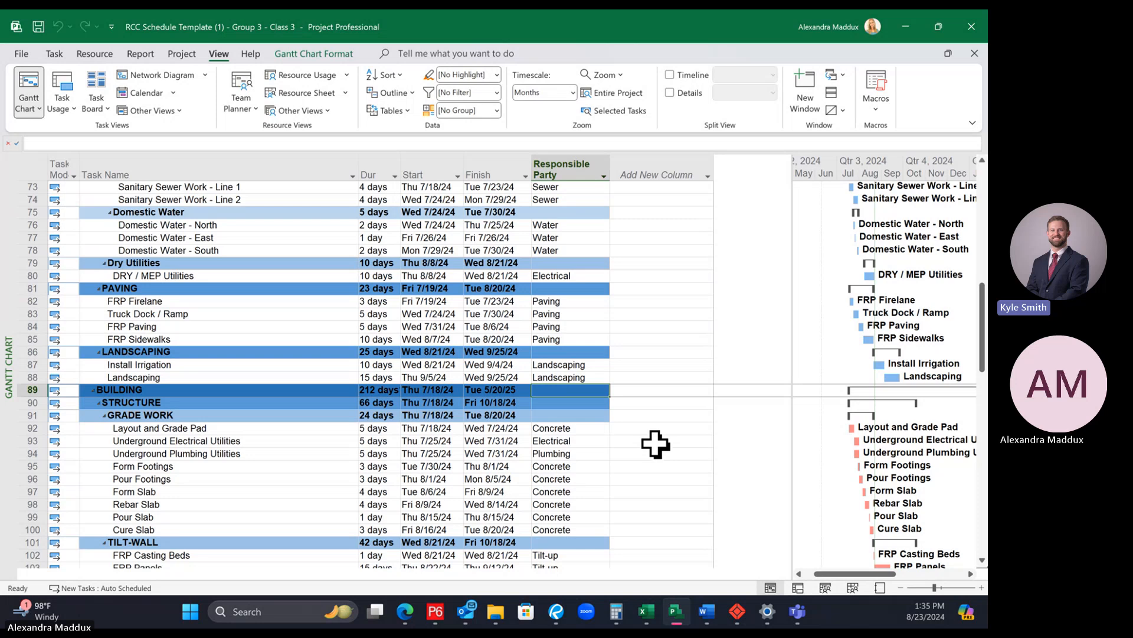
scroll(655, 444, down, 2)
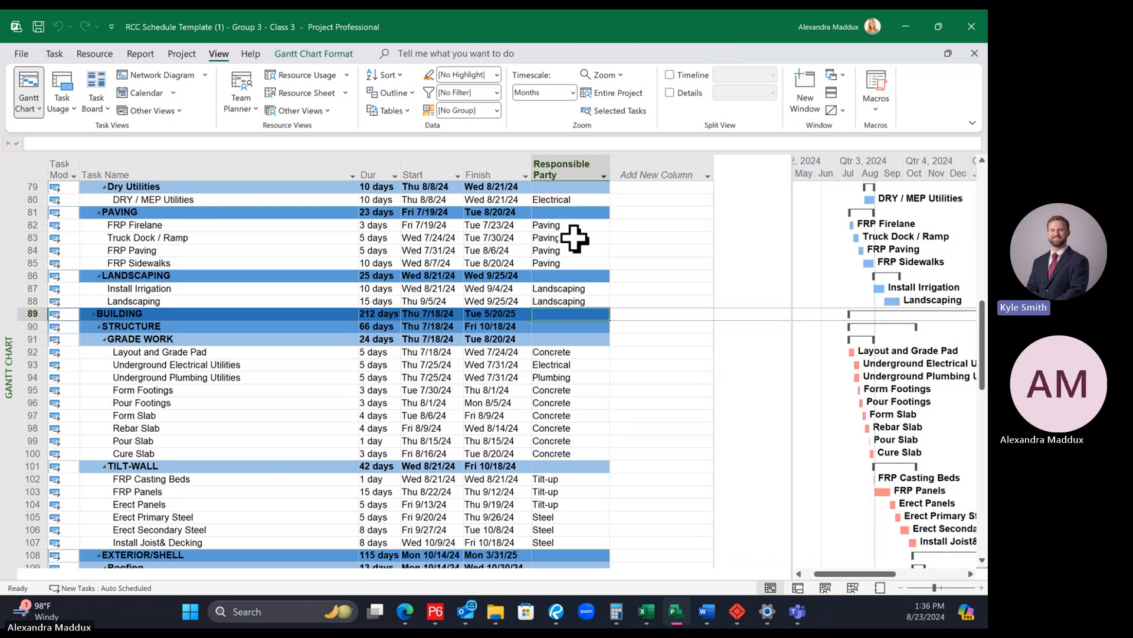
Step: Look through the Responsible Party column's filter values for inconsistent names, leaving the filter unapplied
click(603, 176)
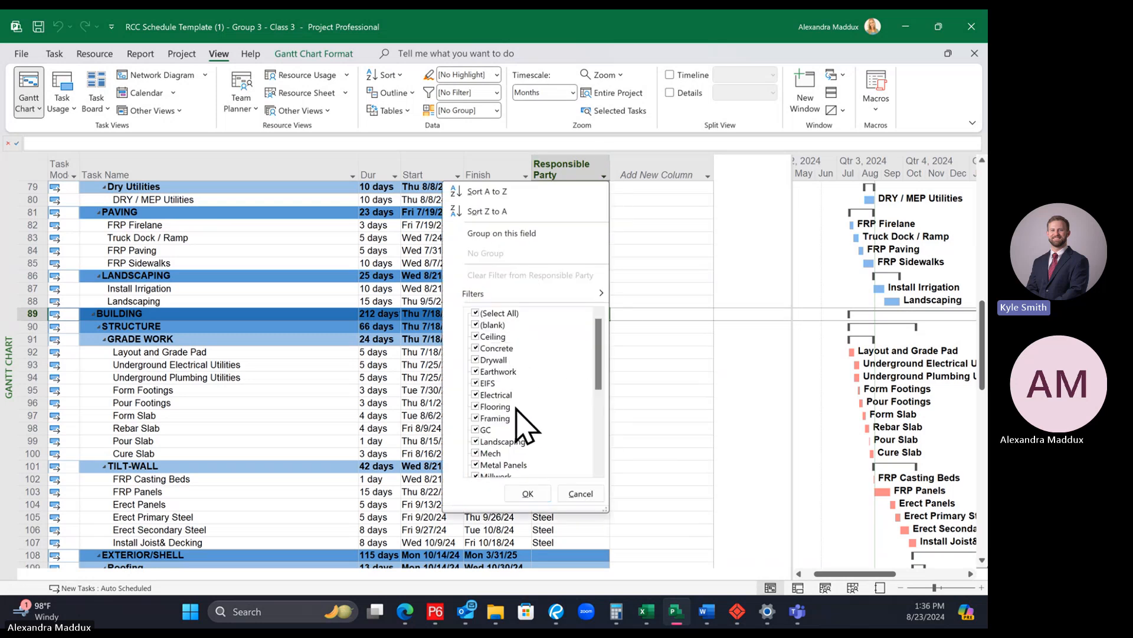
scroll(525, 424, down, 1)
scroll(524, 424, down, 5)
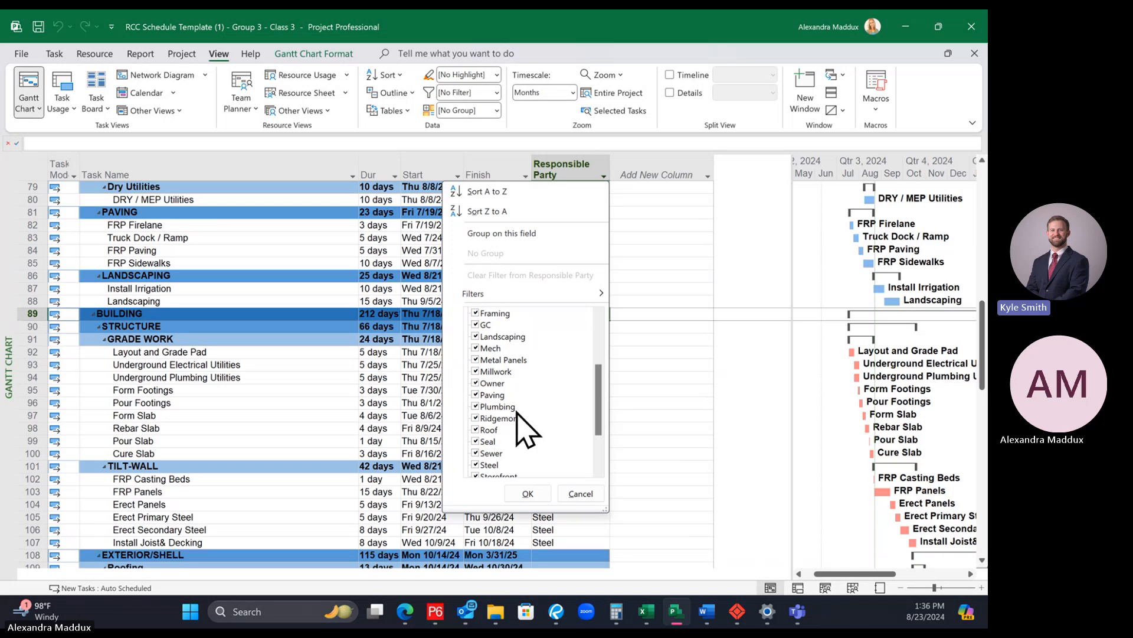
click(580, 494)
Step: Set the Responsible Party to GC for MILESTONE: Tracking Substantial Completion and WEATHER DELAYS - Remaining
scroll(757, 413, up, 3)
scroll(758, 413, up, 13)
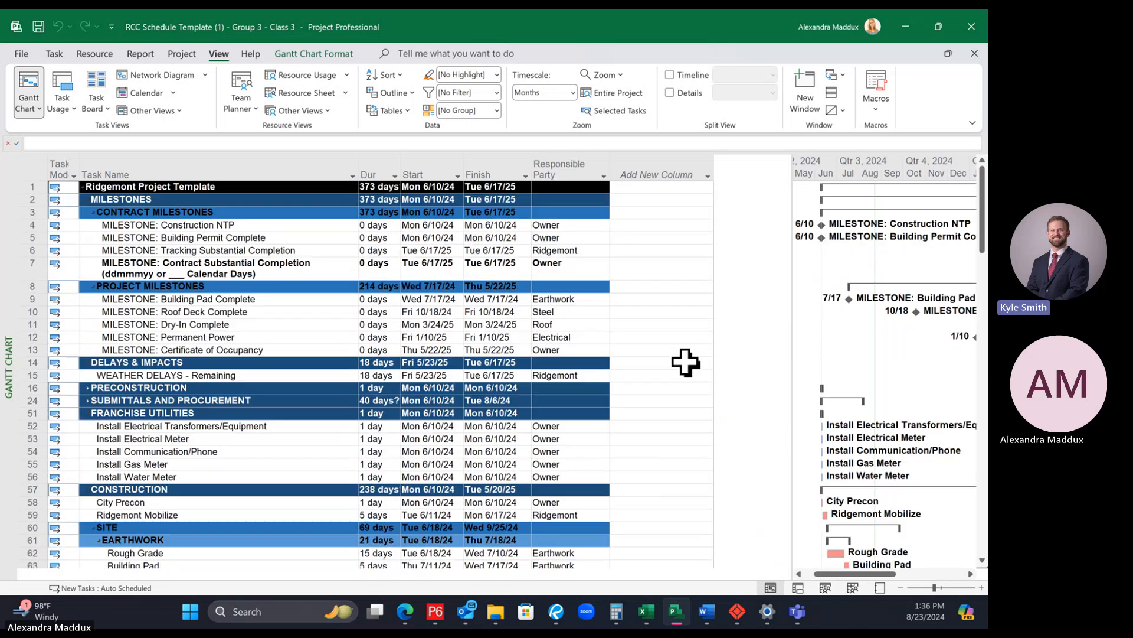
click(577, 252)
text(GC)
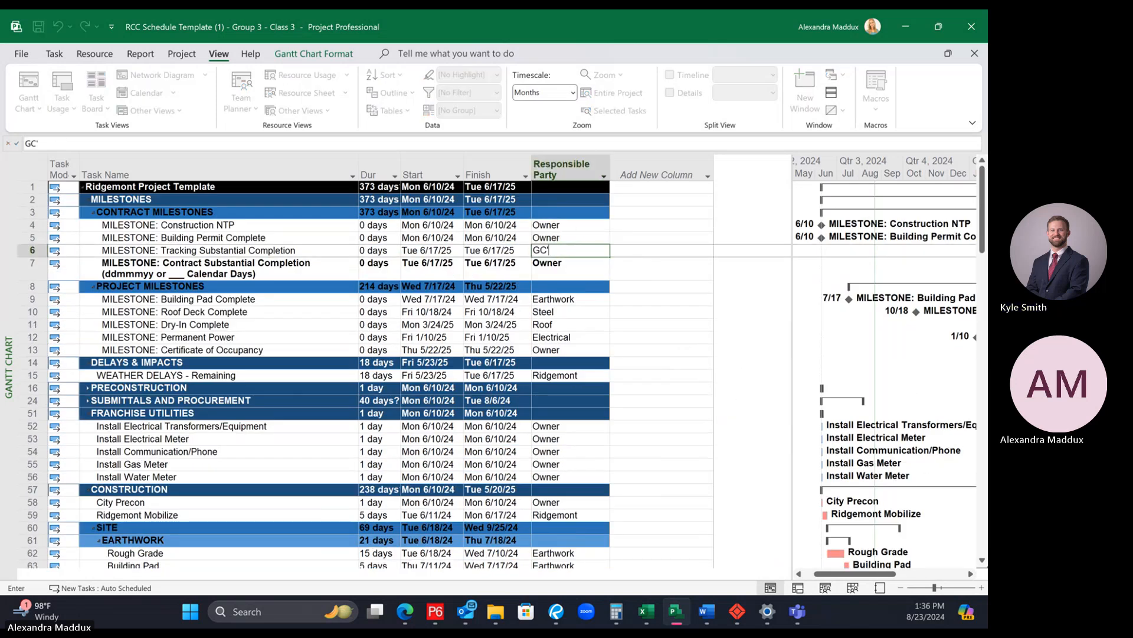
click(582, 250)
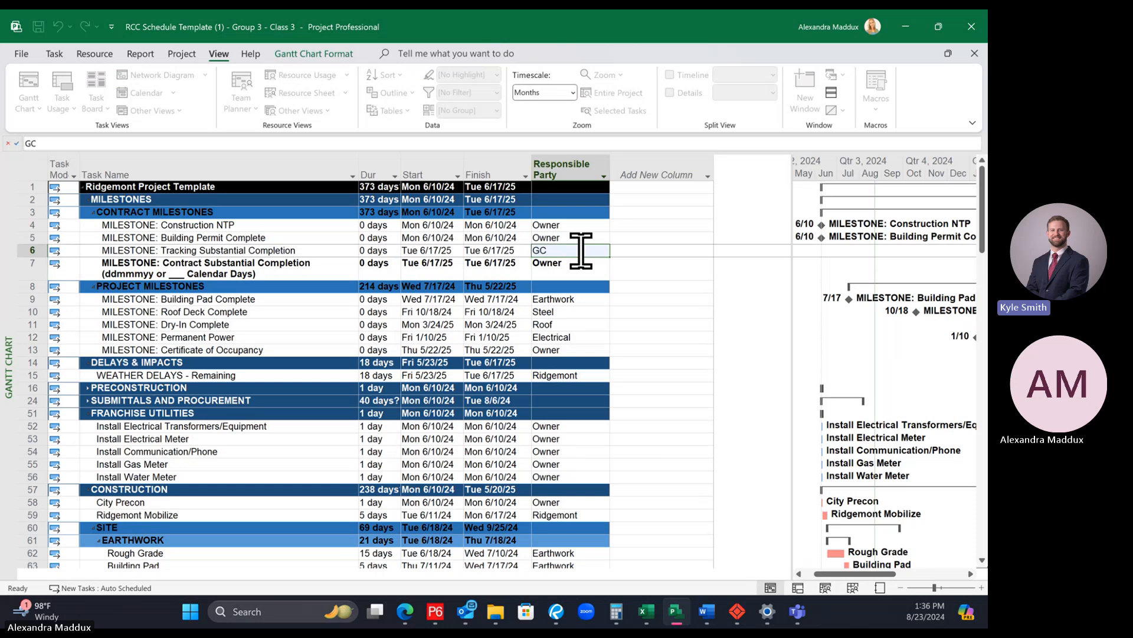
click(585, 376)
text(GC)
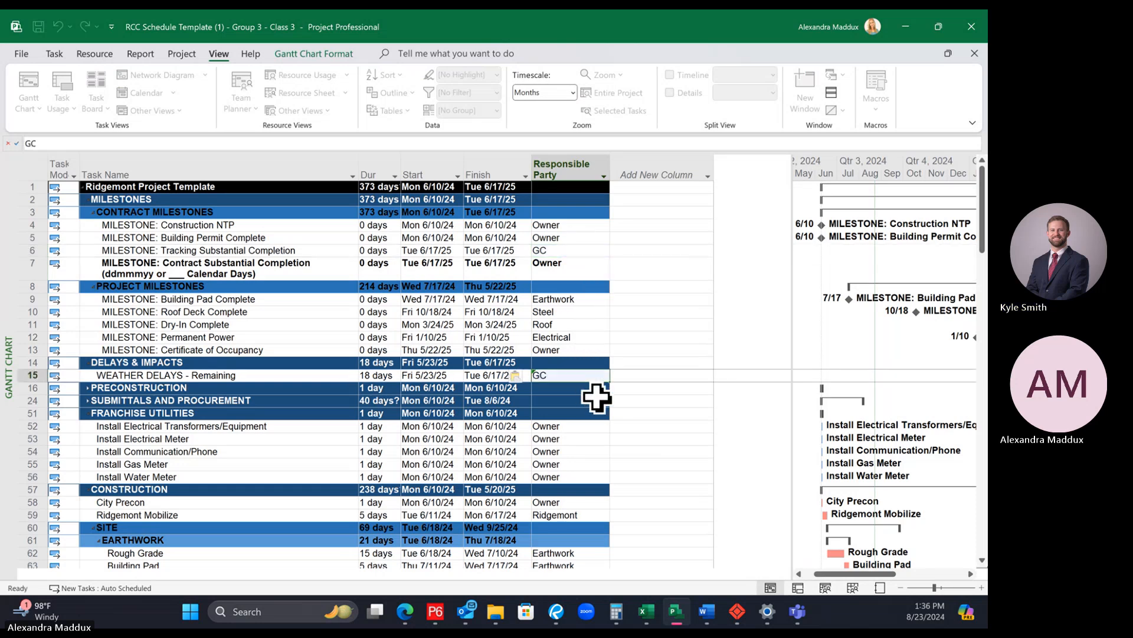
Step: Paste GC as the Responsible Party for Ridgemont Mobilize and check the entries below it
scroll(581, 366, down, 4)
click(577, 353)
text(GC)
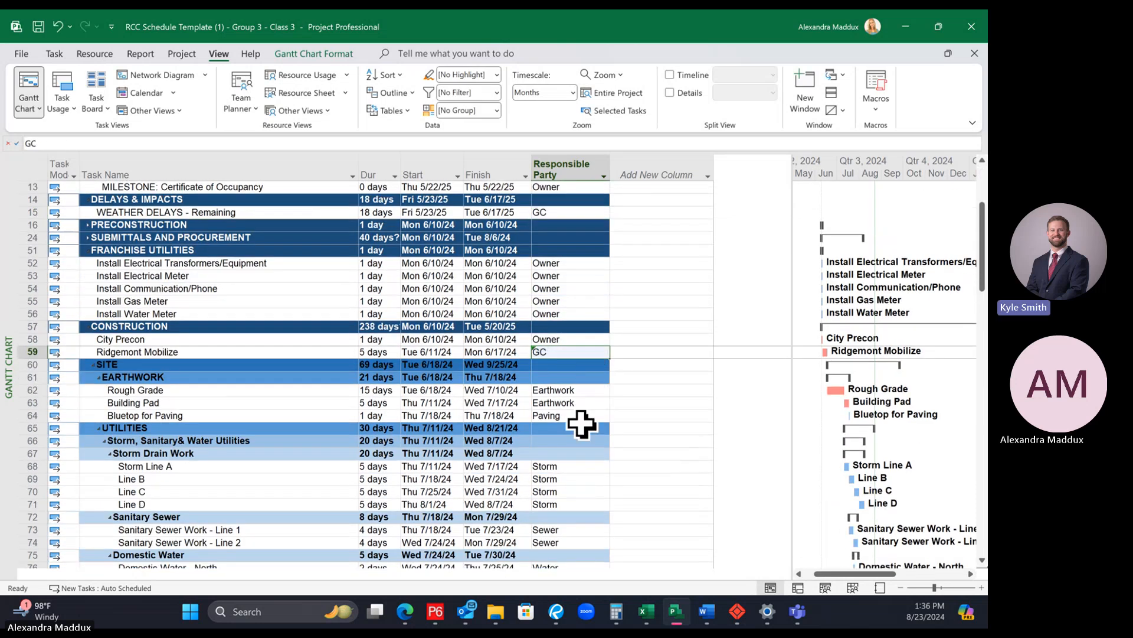
scroll(582, 424, down, 2)
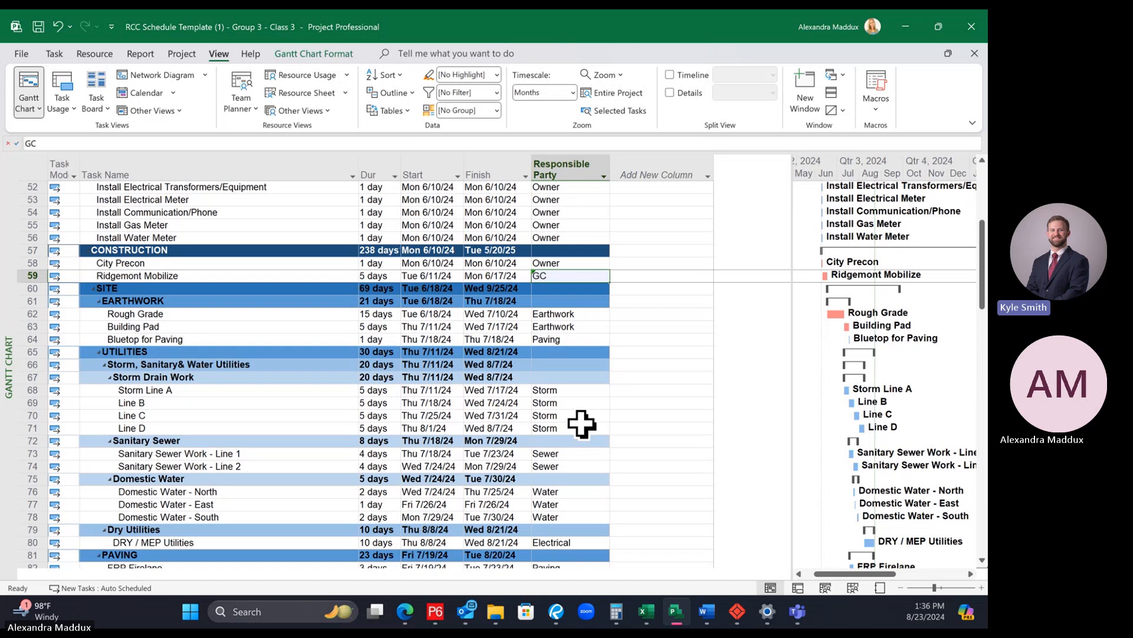
scroll(582, 422, up, 1)
scroll(640, 339, down, 5)
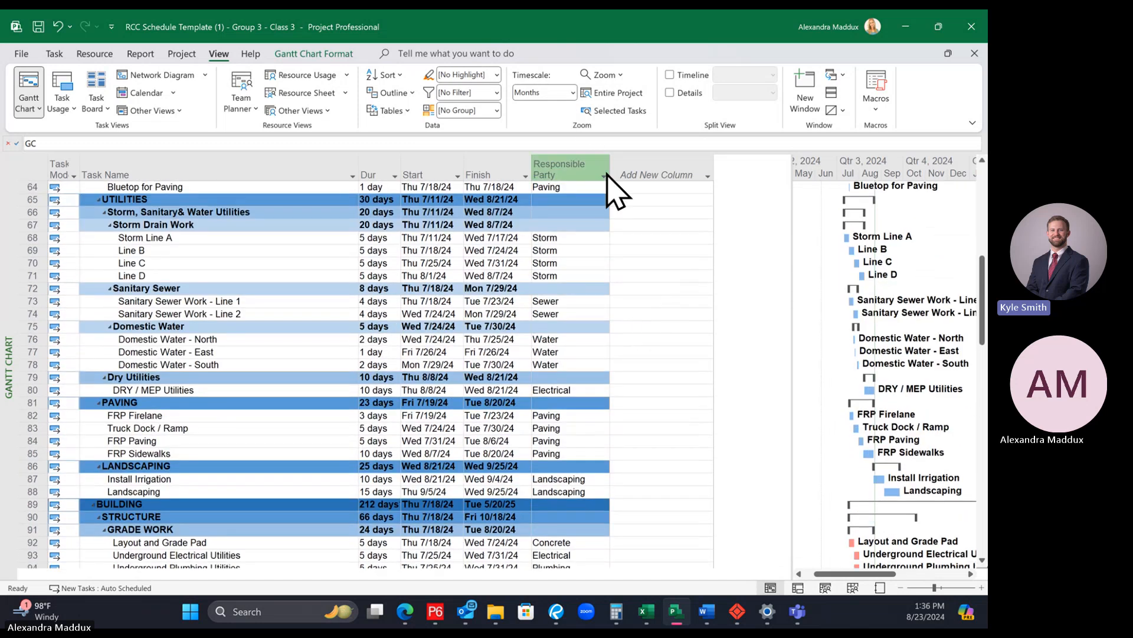
Step: Recheck the Responsible Party column's list of filter values down to Waterproofing for inconsistent names, without applying a filter
click(602, 167)
click(636, 276)
click(603, 176)
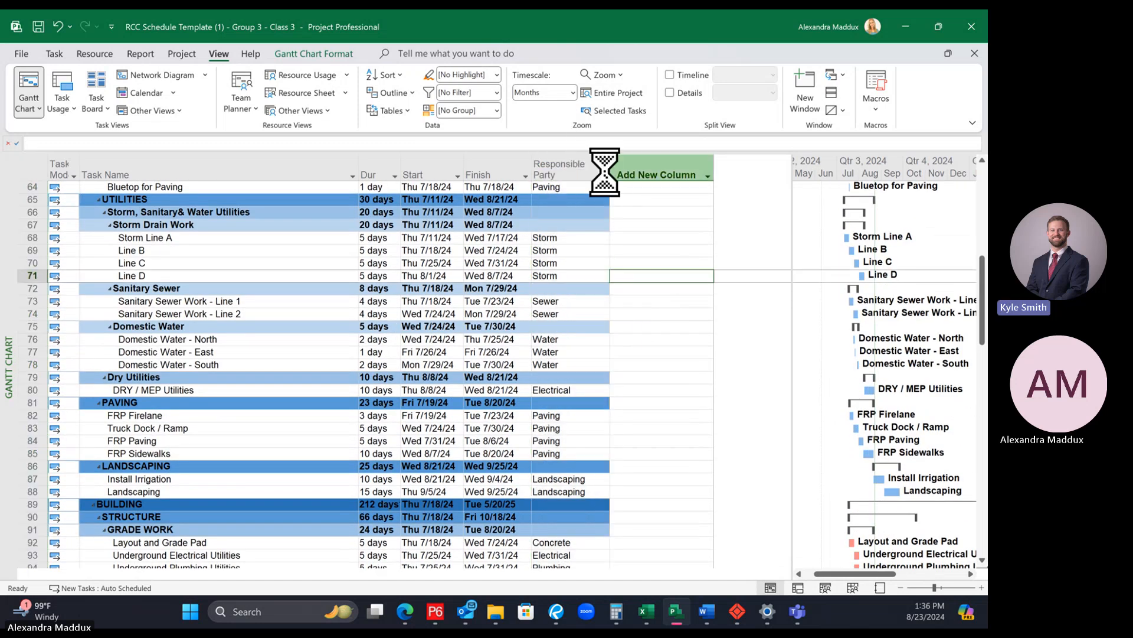
scroll(587, 398, down, 5)
scroll(587, 399, down, 1)
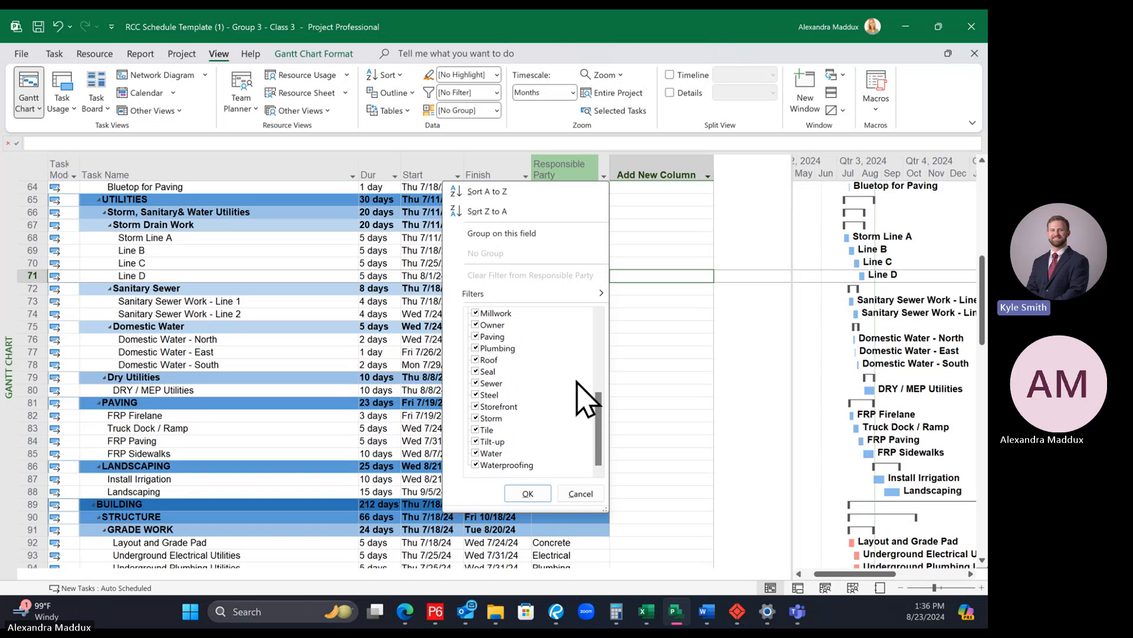
click(646, 366)
click(575, 315)
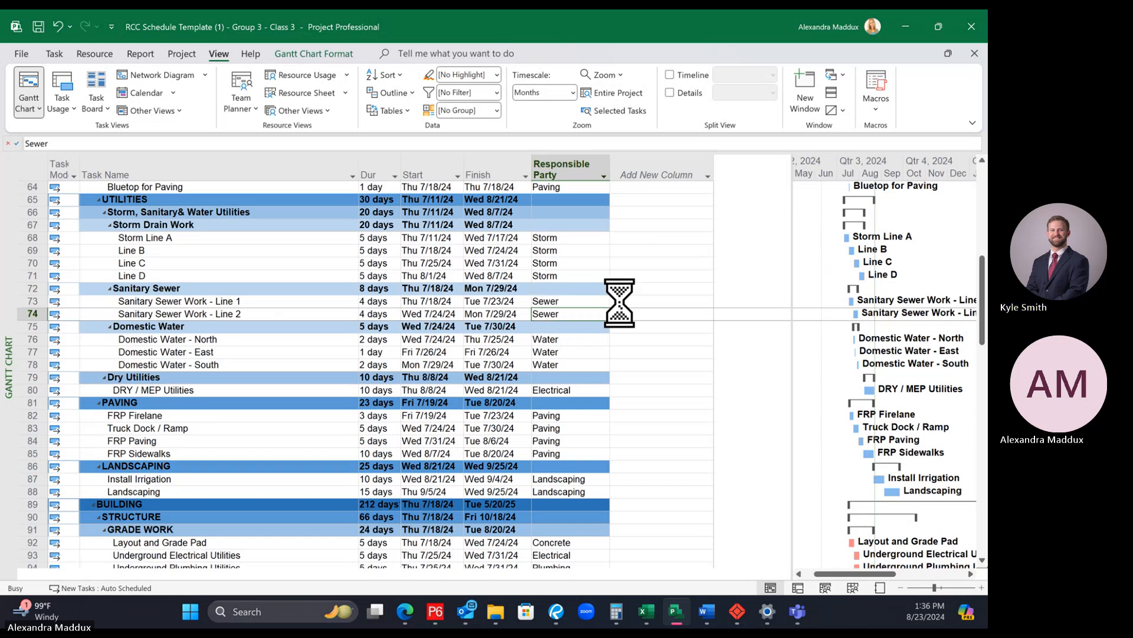
Step: Review the Responsible Party entries from the SITE activities through TILT-WALL and Roofing
scroll(634, 324, up, 2)
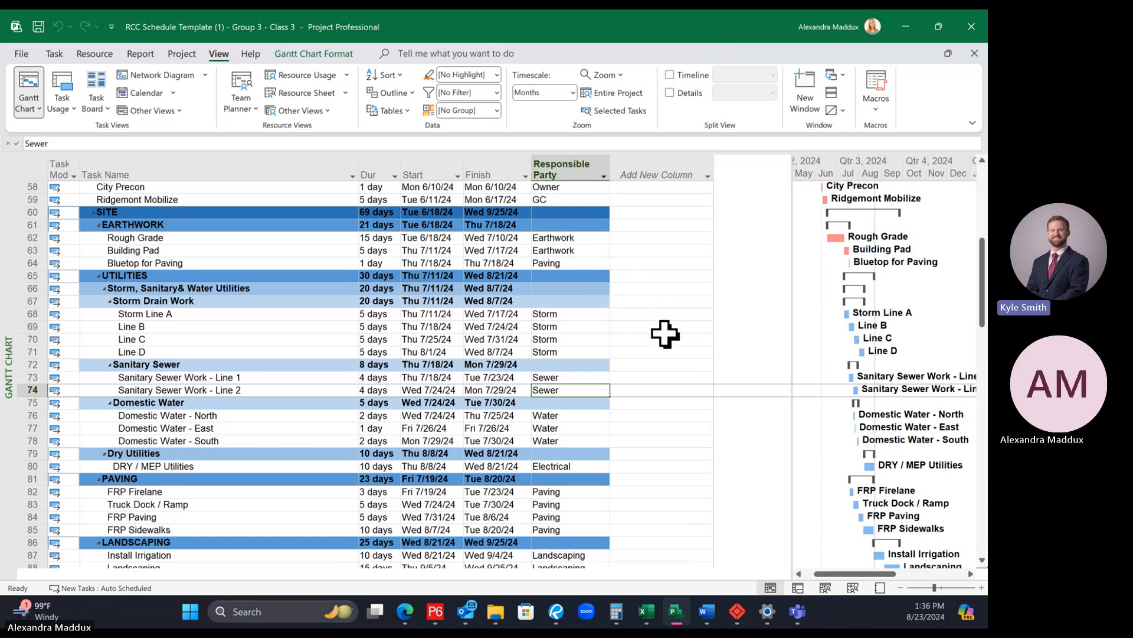
scroll(664, 333, down, 3)
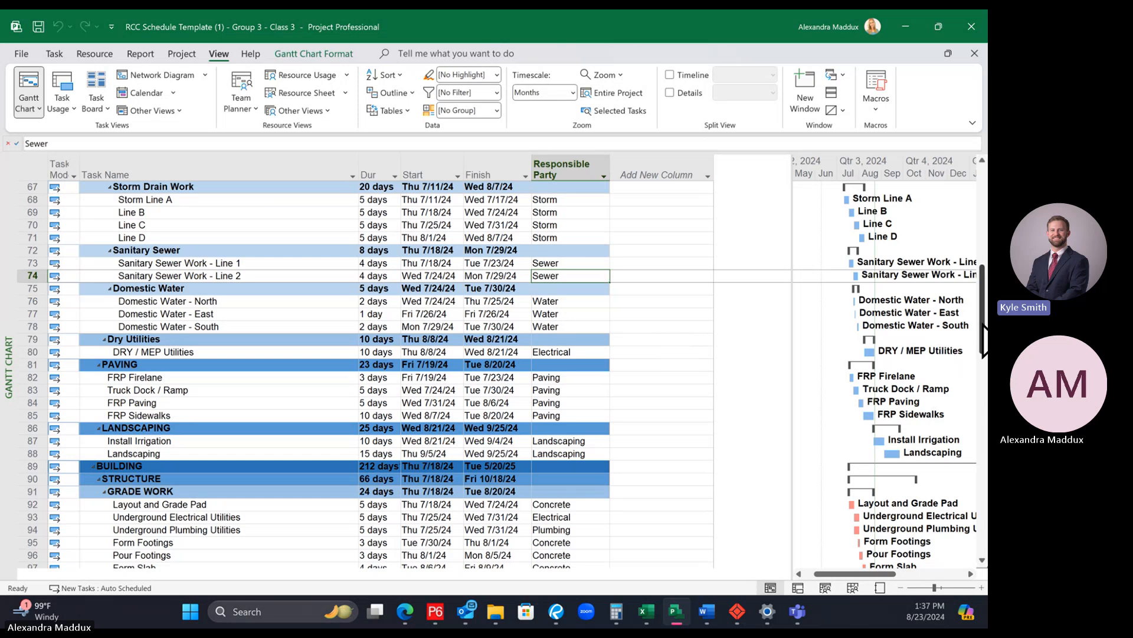
drag(982, 327, 987, 532)
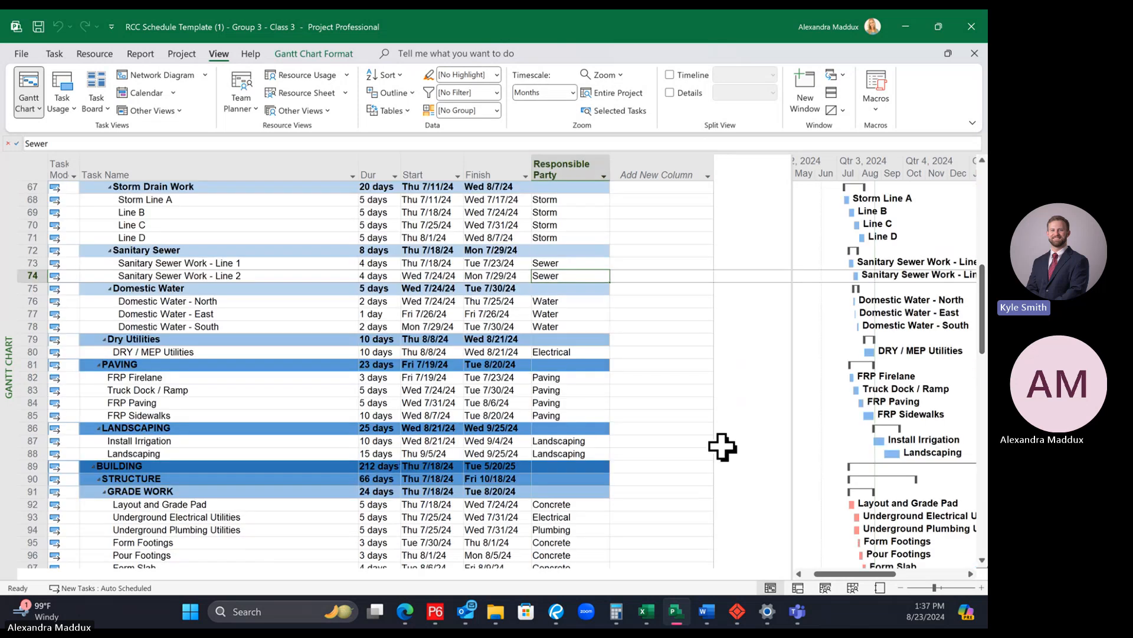
scroll(723, 447, down, 5)
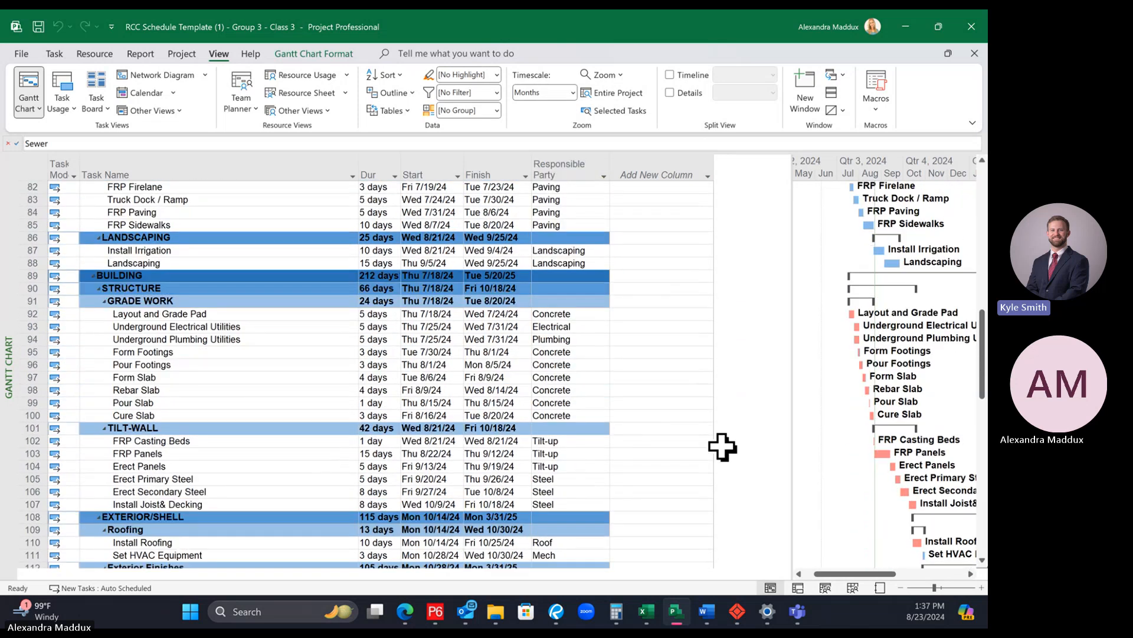
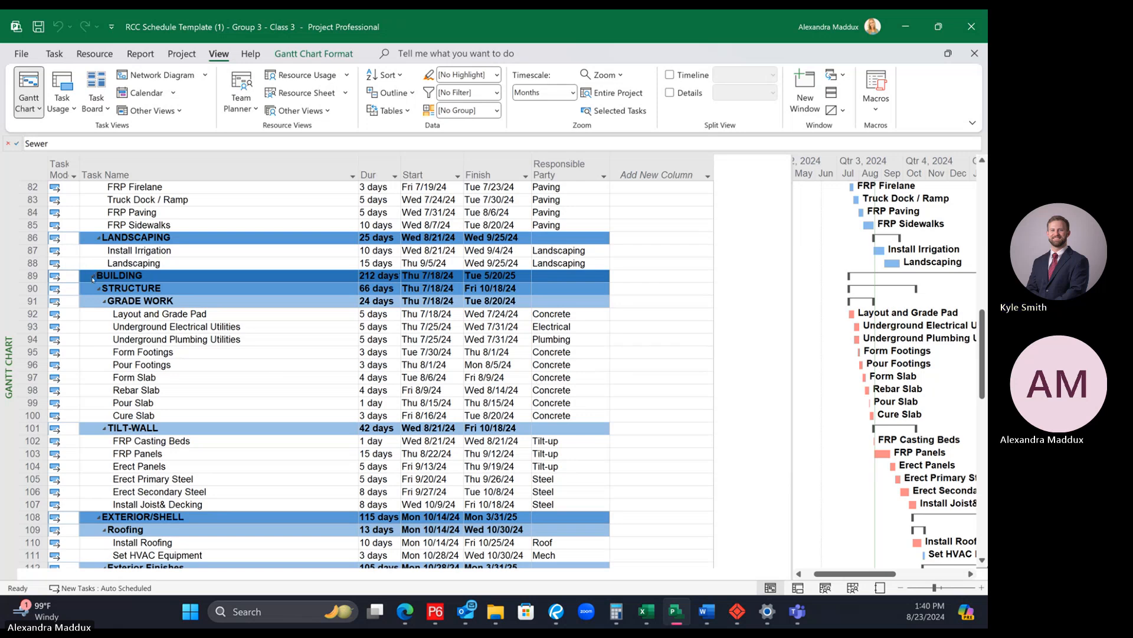
Step: Collapse the BUILDING section, copy it and try pasting the duplicate above FINAL INSPECTIONS
click(93, 276)
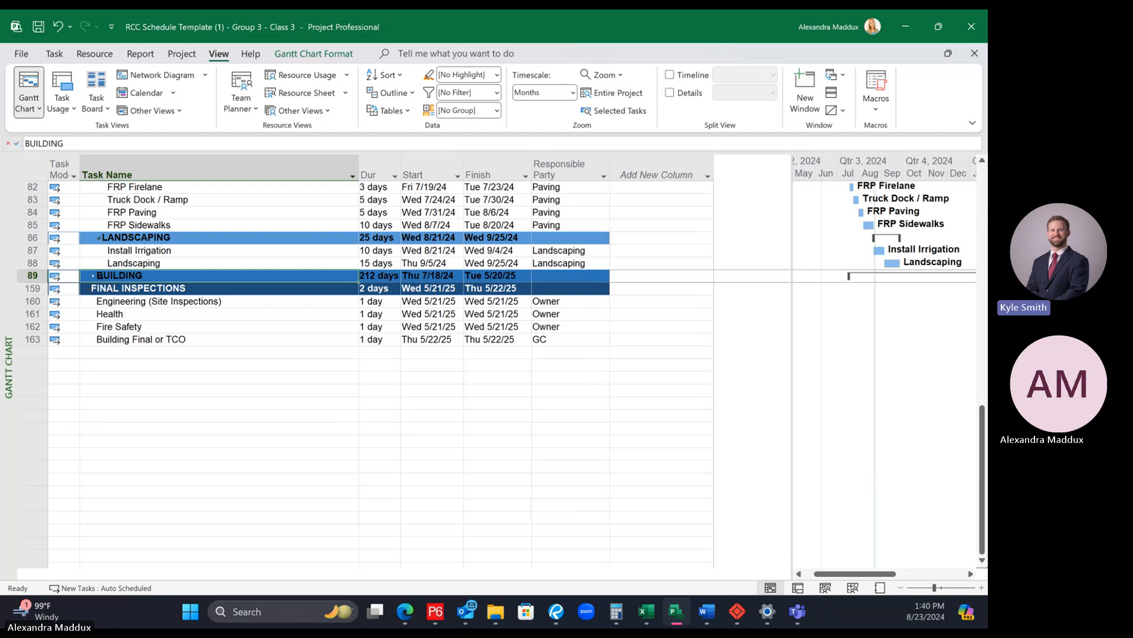
click(135, 286)
click(139, 278)
right_click(31, 276)
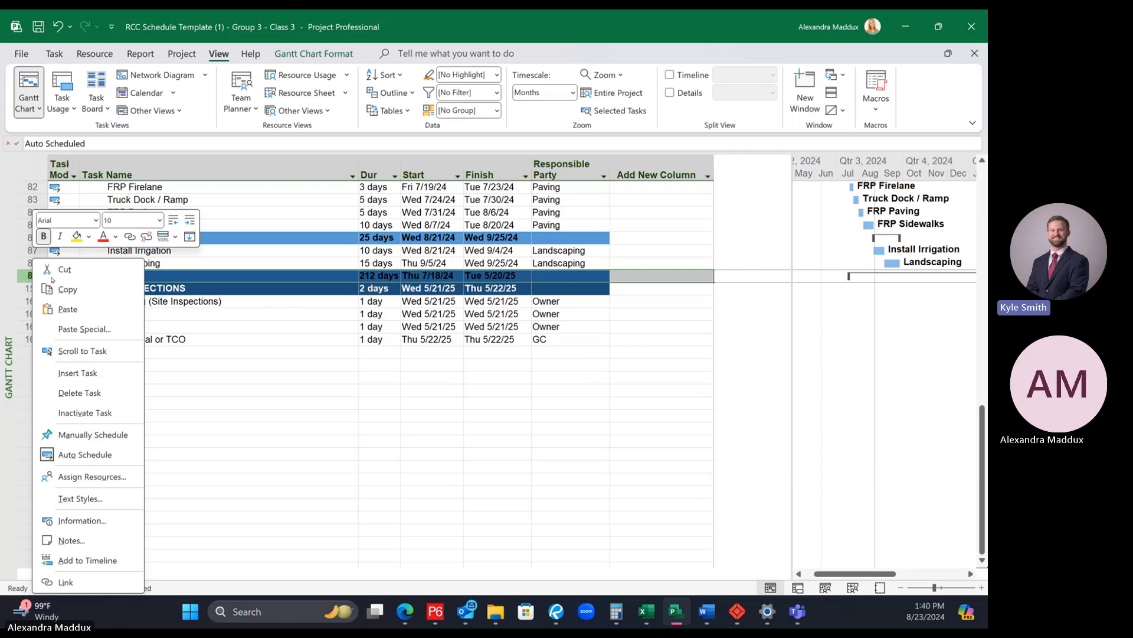
click(240, 306)
right_click(29, 276)
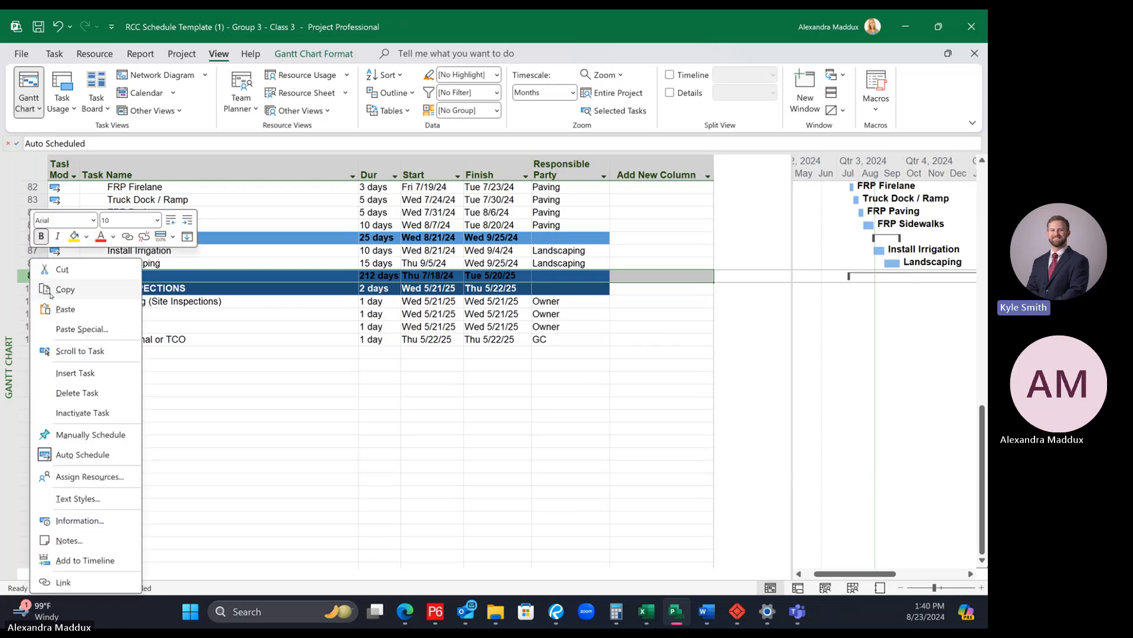
click(63, 292)
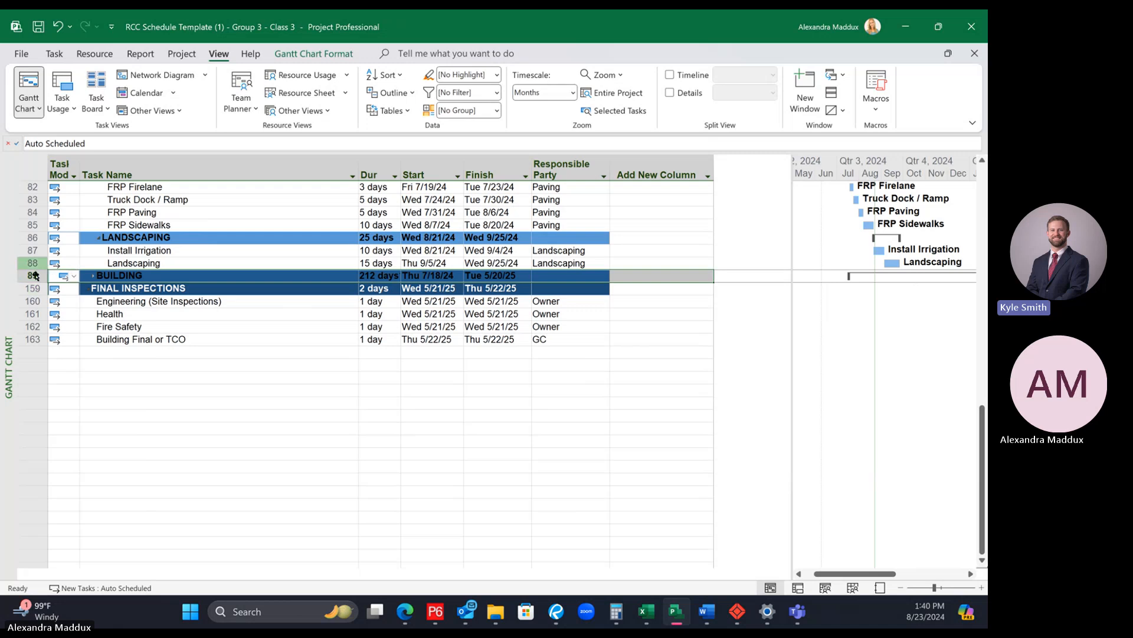
right_click(32, 277)
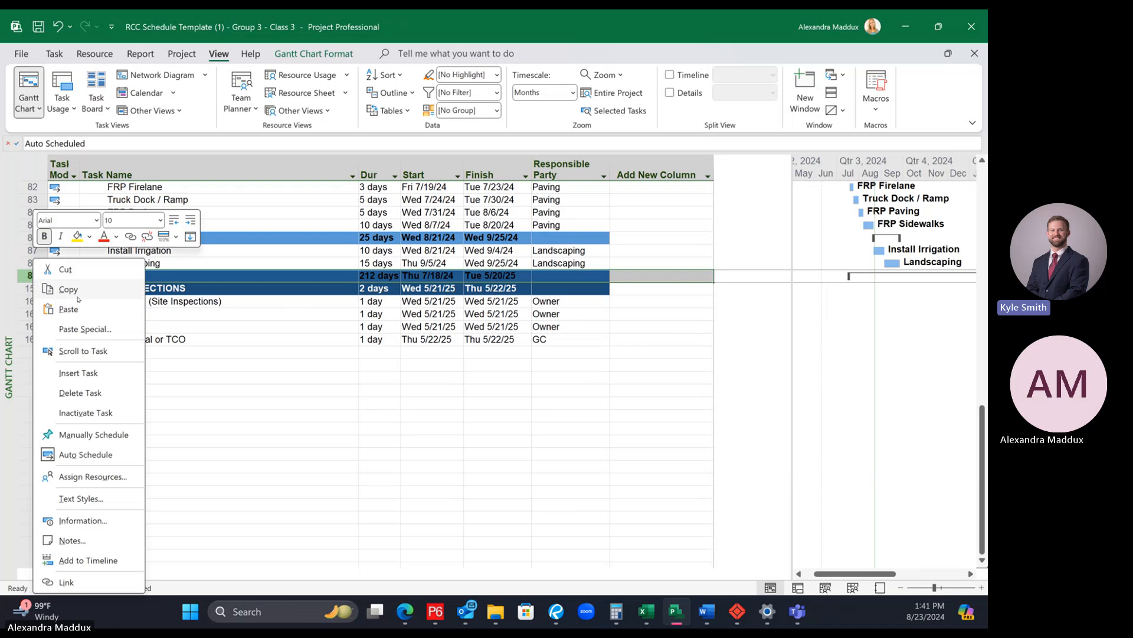
click(76, 294)
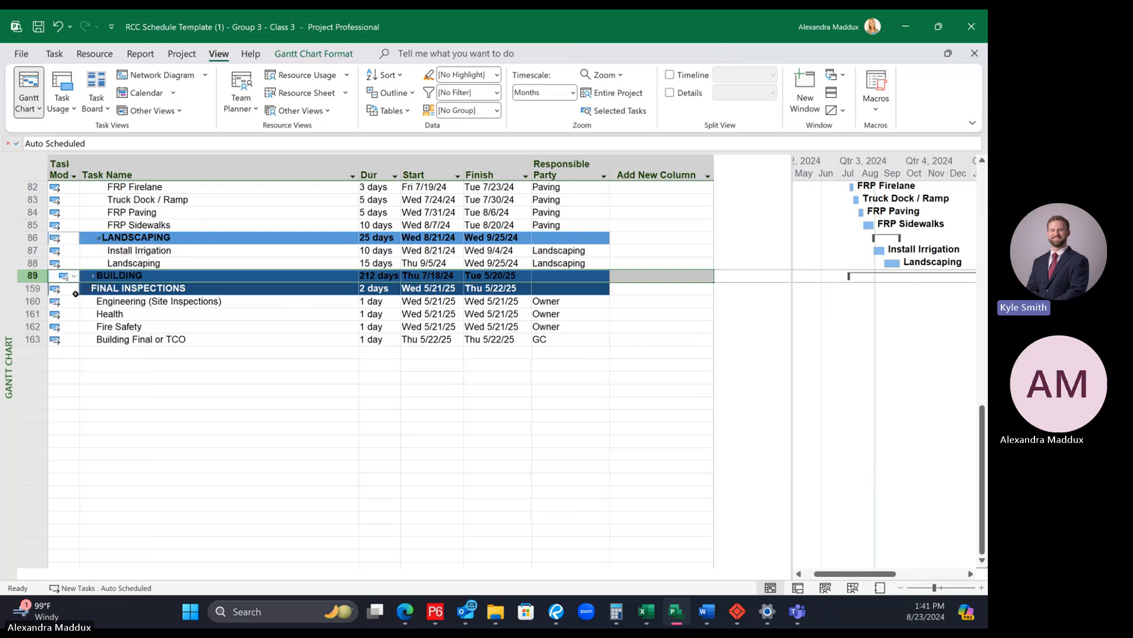
right_click(27, 288)
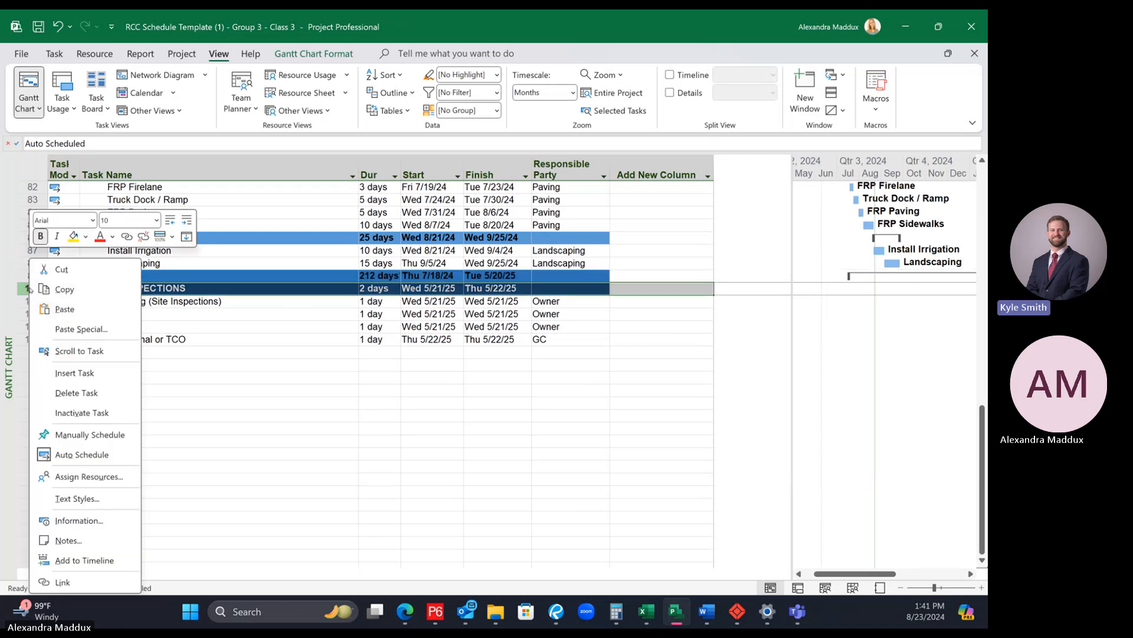
click(63, 308)
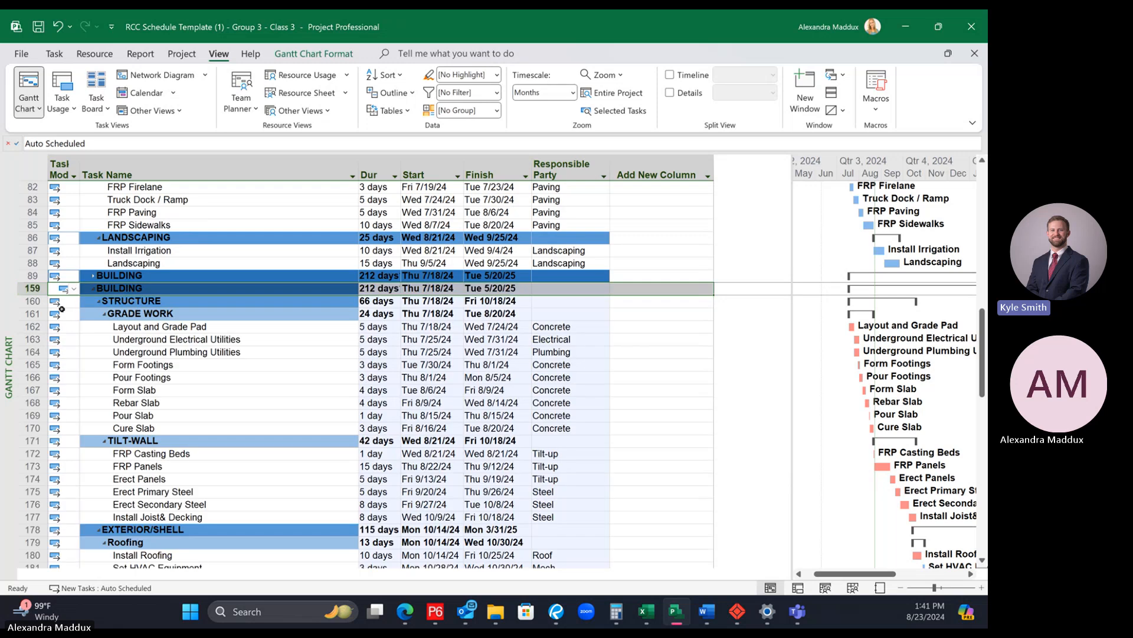
click(179, 289)
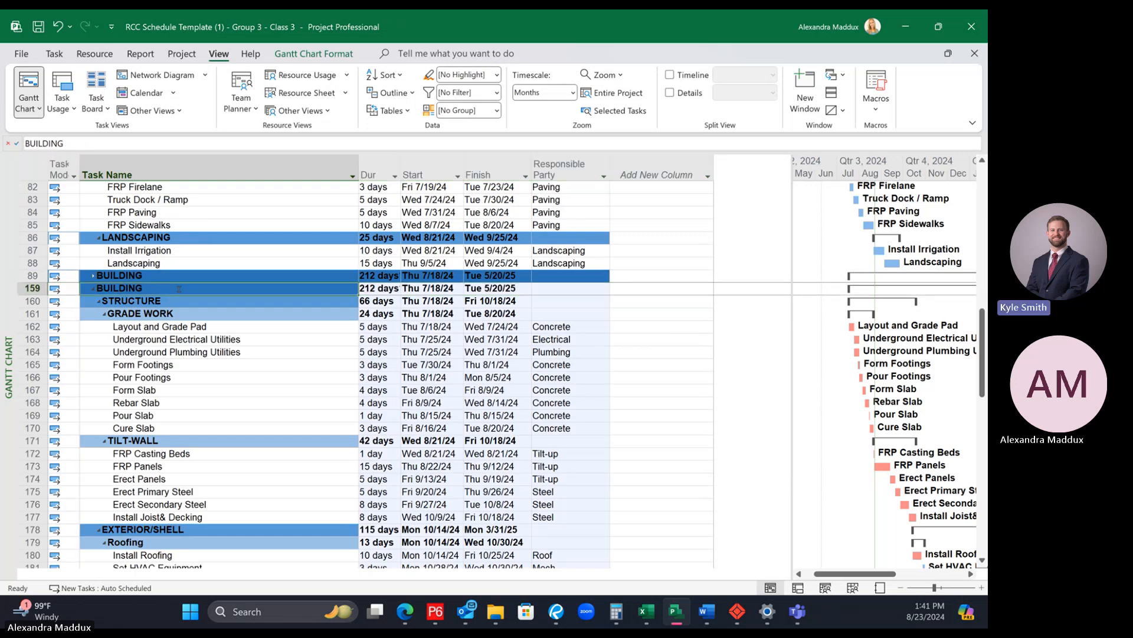
click(175, 275)
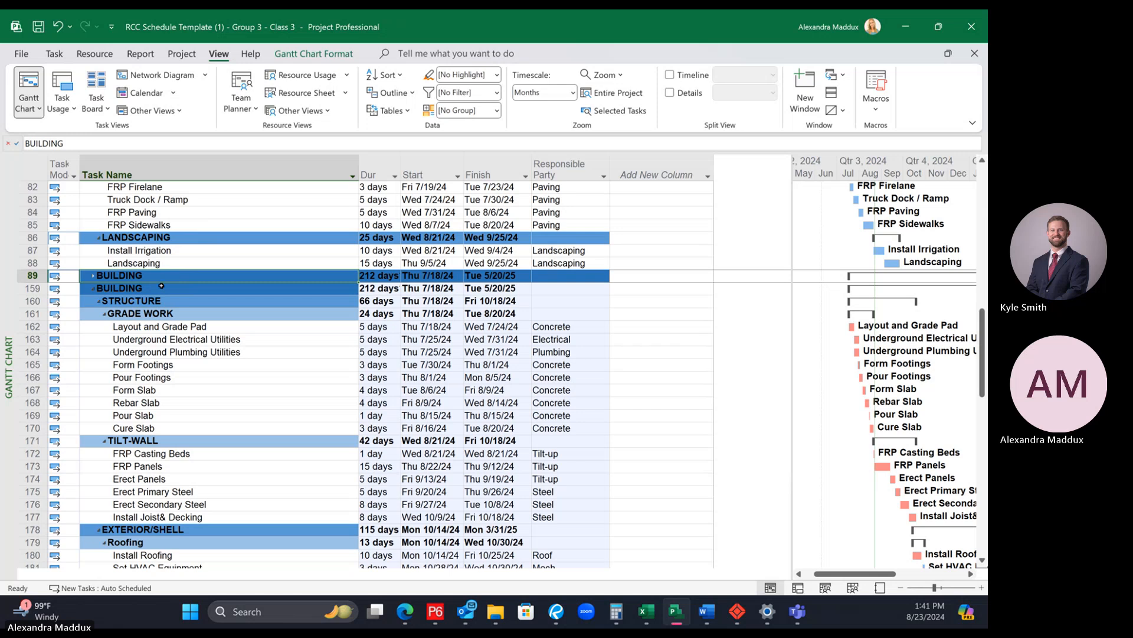
Step: Undo the pasted BUILDING duplicate, and expand and recollapse the original section to show what it contains
key(ctrl+z)
click(192, 330)
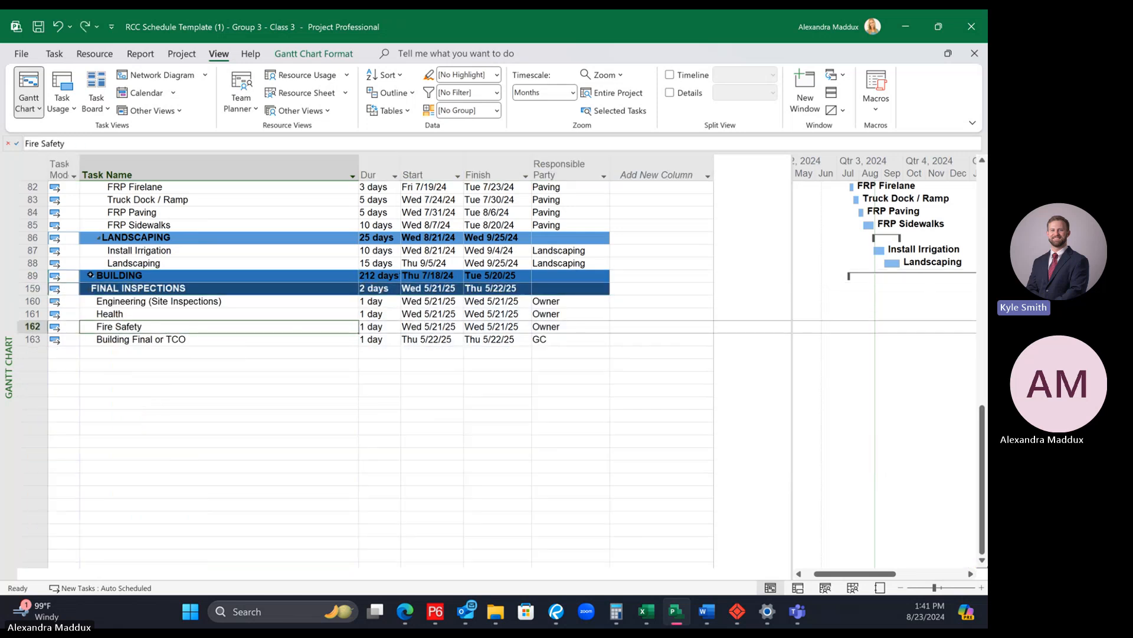
click(92, 275)
click(93, 275)
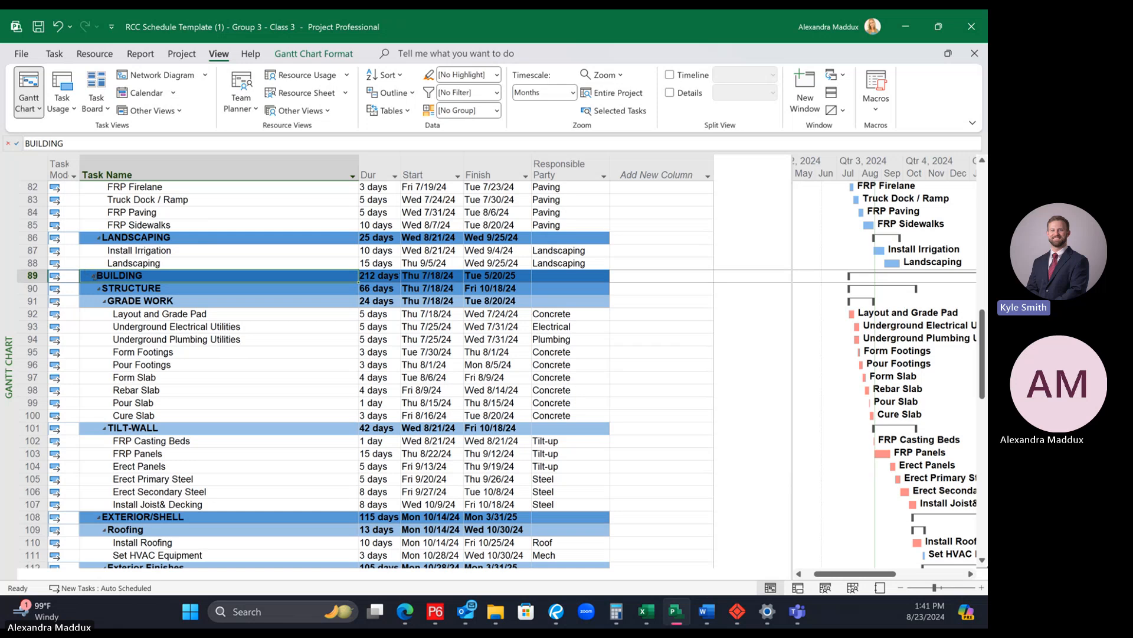
click(92, 275)
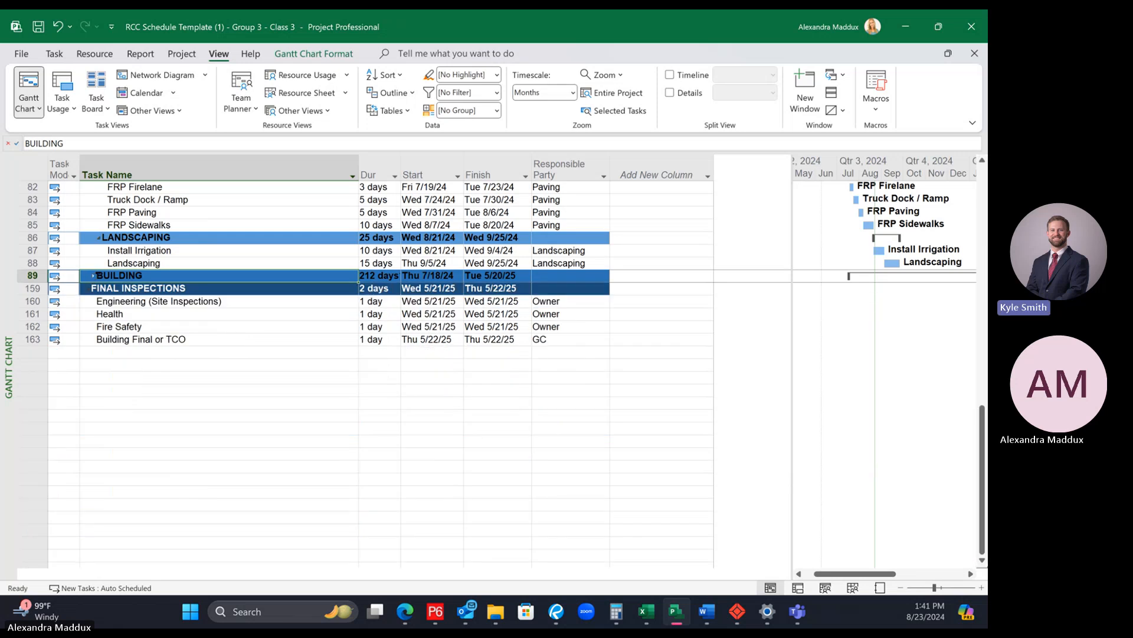
Step: Copy the collapsed BUILDING summary with all its subtasks and insert the duplicate above FINAL INSPECTIONS
right_click(31, 275)
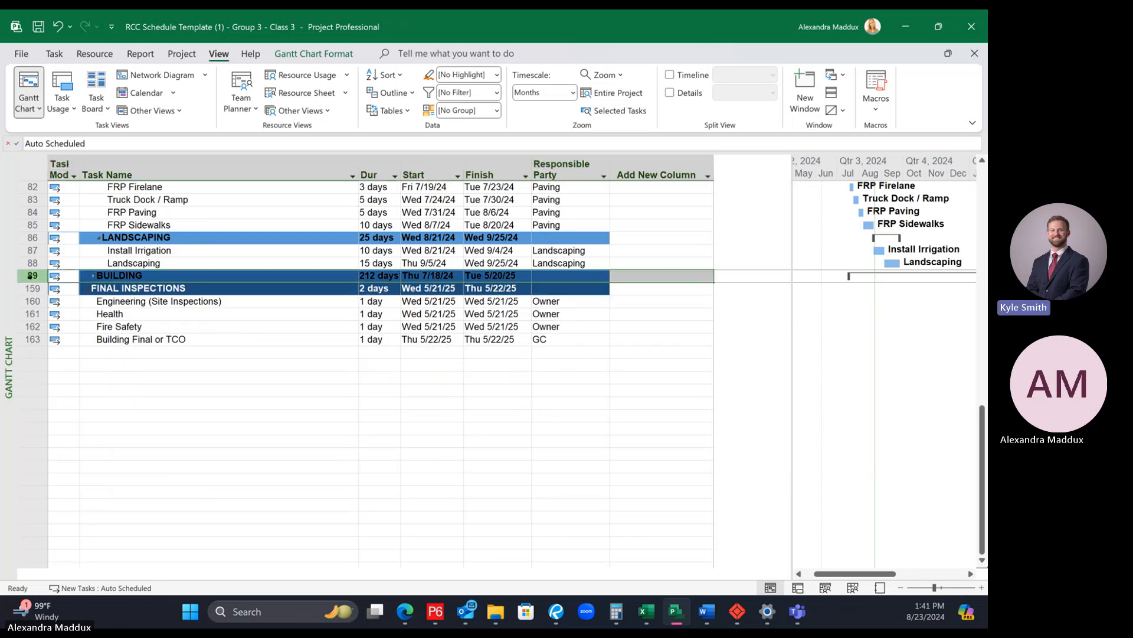
click(67, 289)
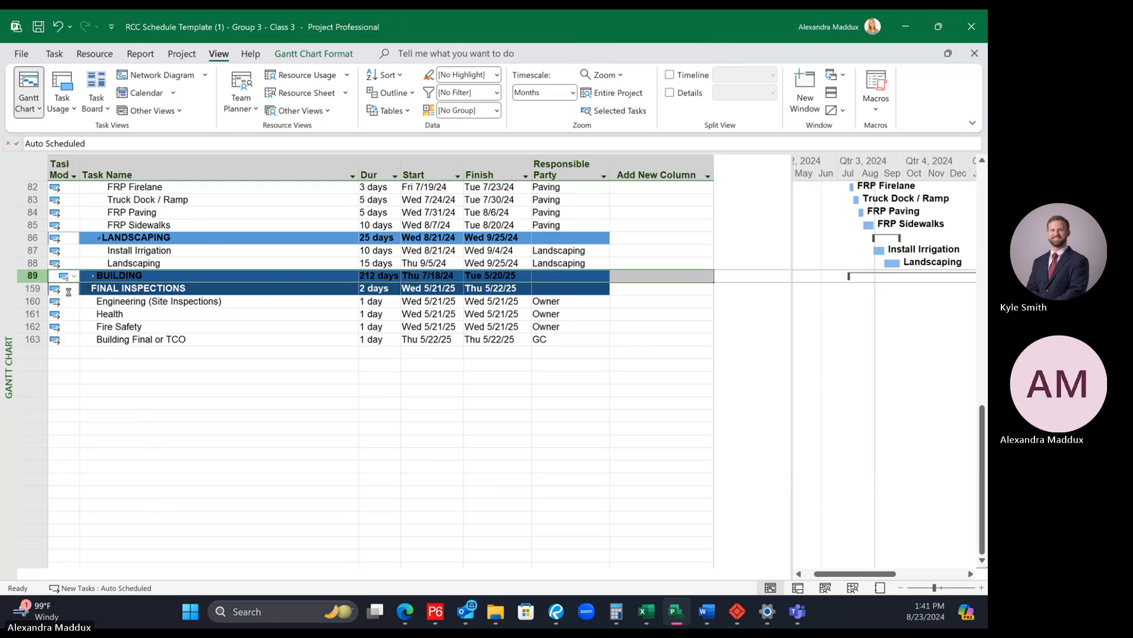
click(31, 287)
right_click(30, 287)
click(73, 313)
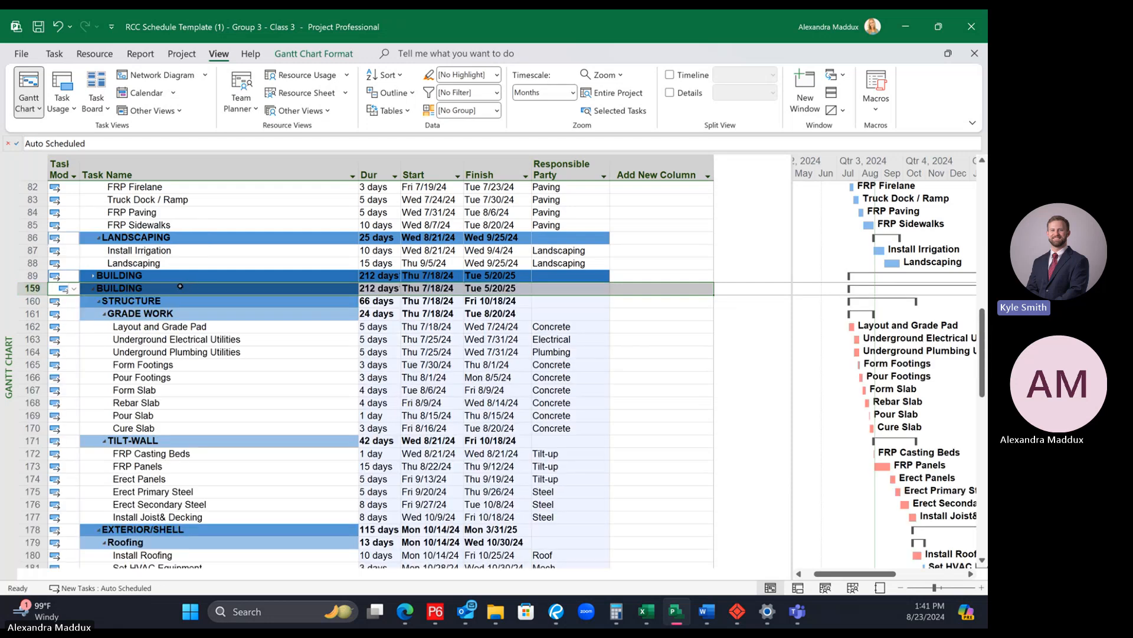
Step: Rename the original BUILDING summary as BUILDING 1 and its copy as BUILDING 2
click(151, 277)
click(207, 146)
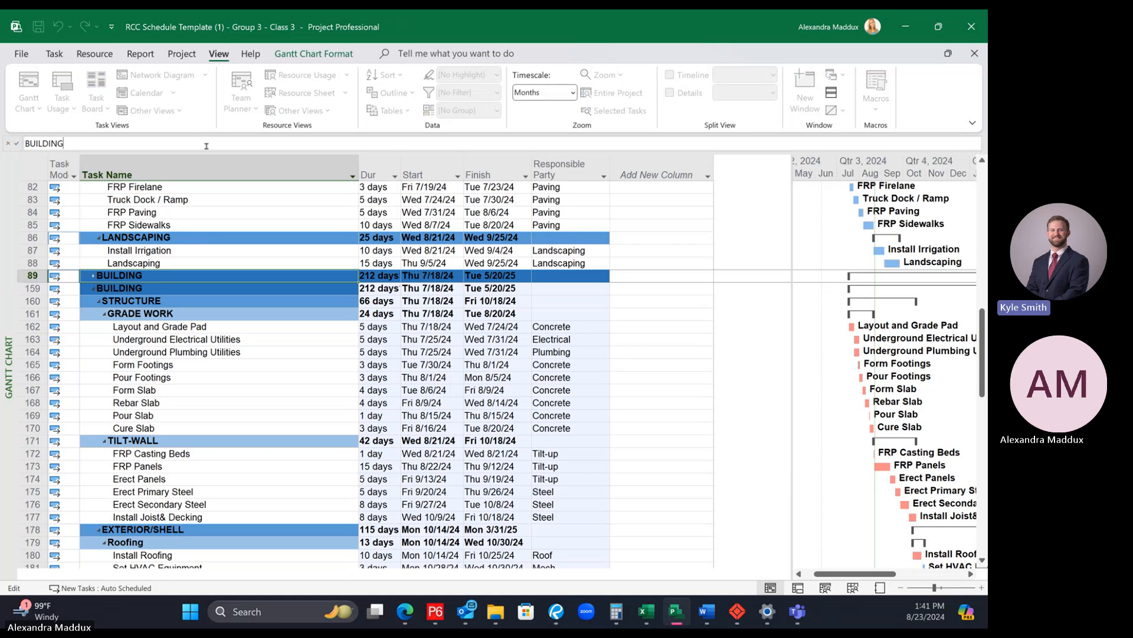
text(1)
key(Return)
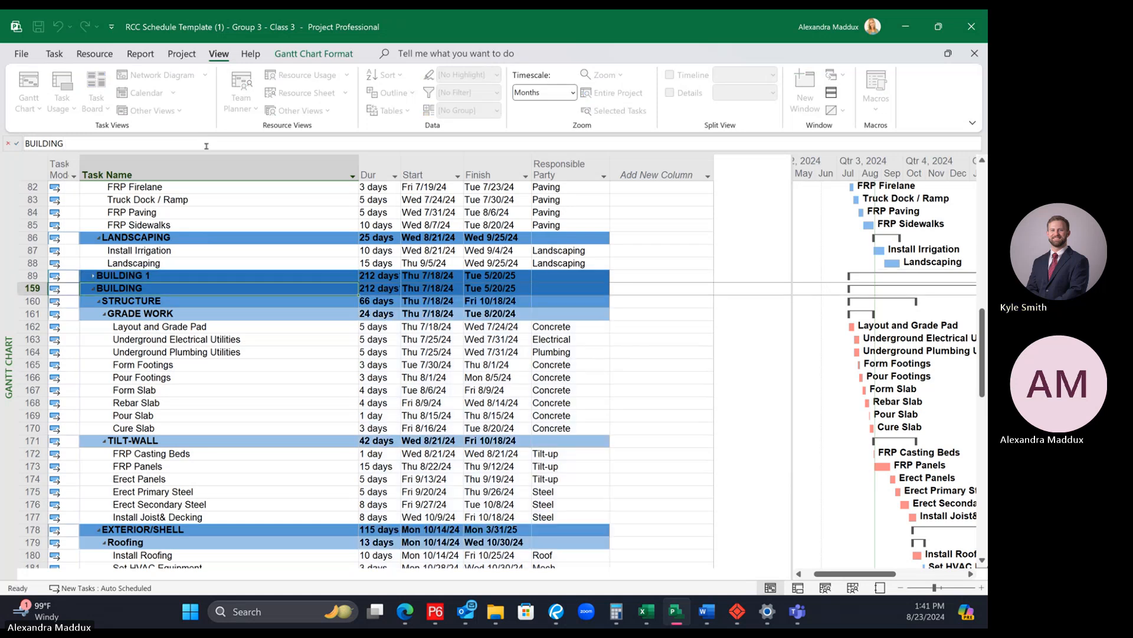
click(206, 145)
text(2)
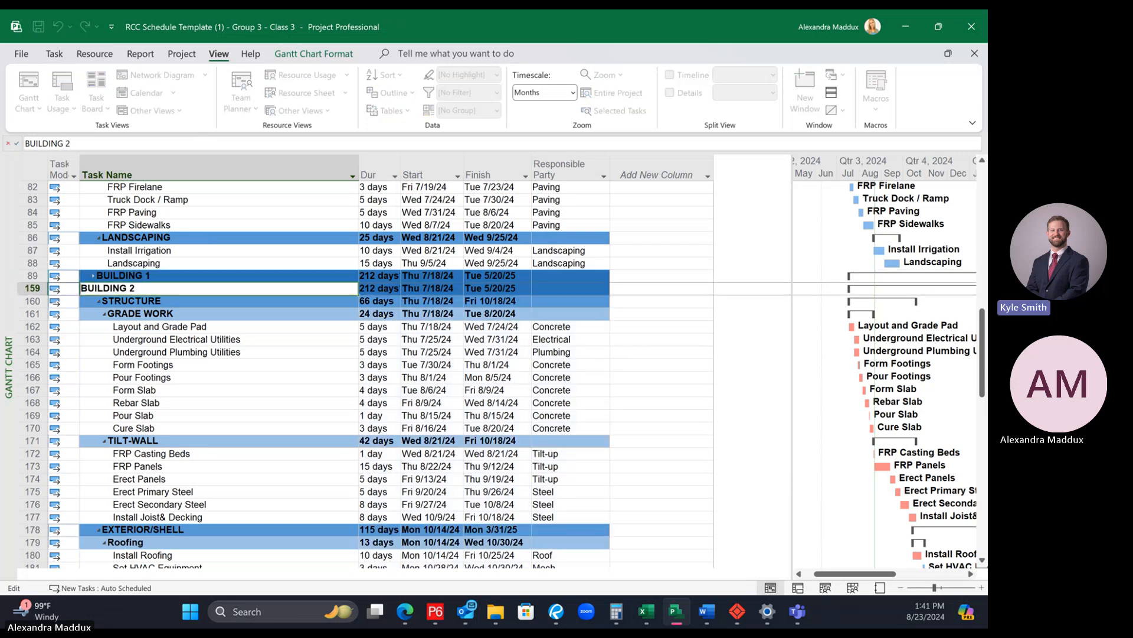
key(Return)
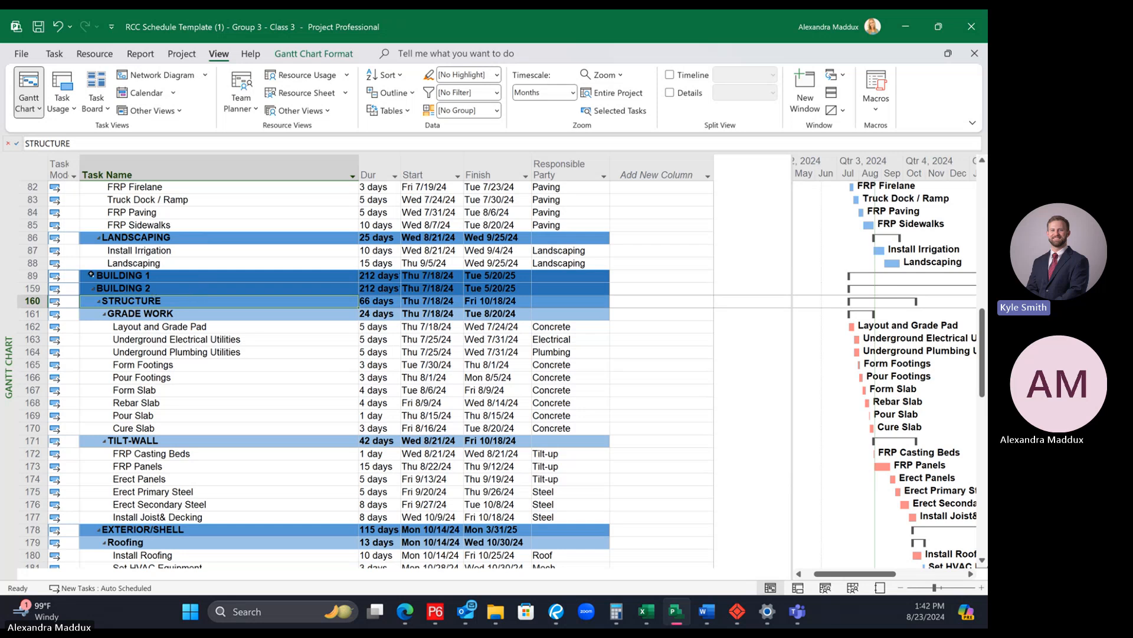
Step: Indent BUILDING 2 and its subtasks by one outline level
click(35, 288)
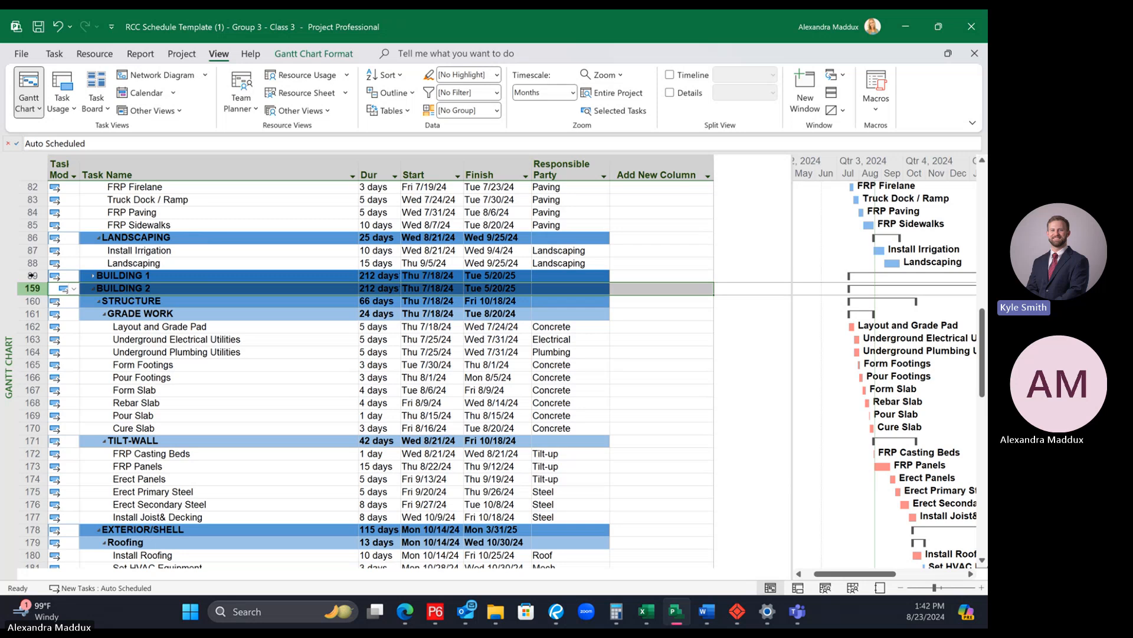
click(149, 312)
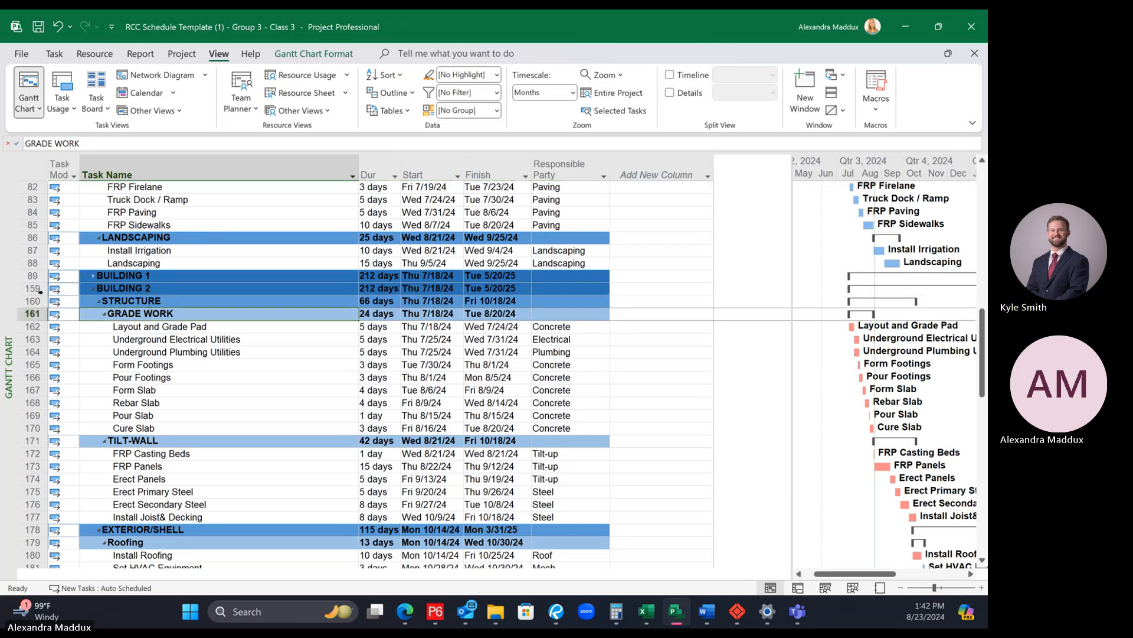
click(32, 300)
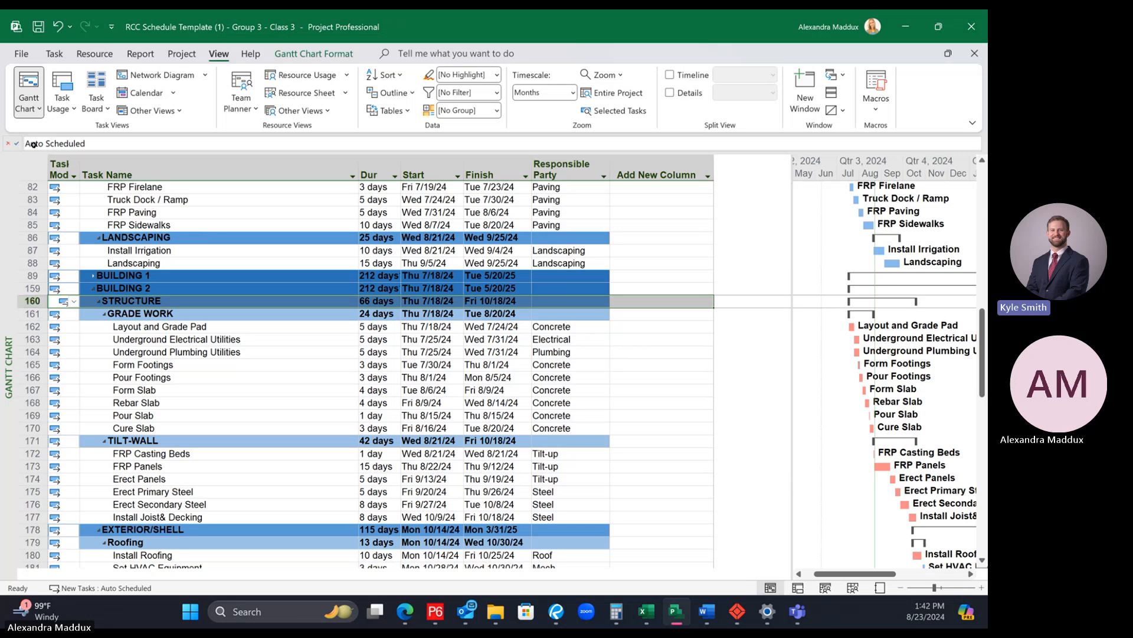
click(53, 56)
click(126, 289)
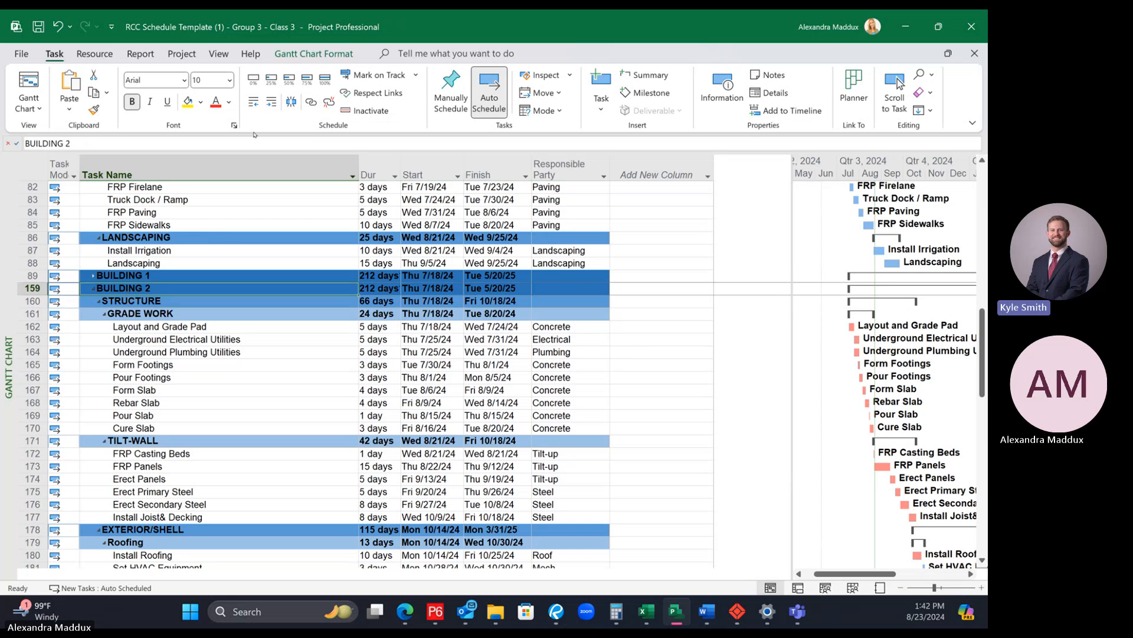
click(271, 101)
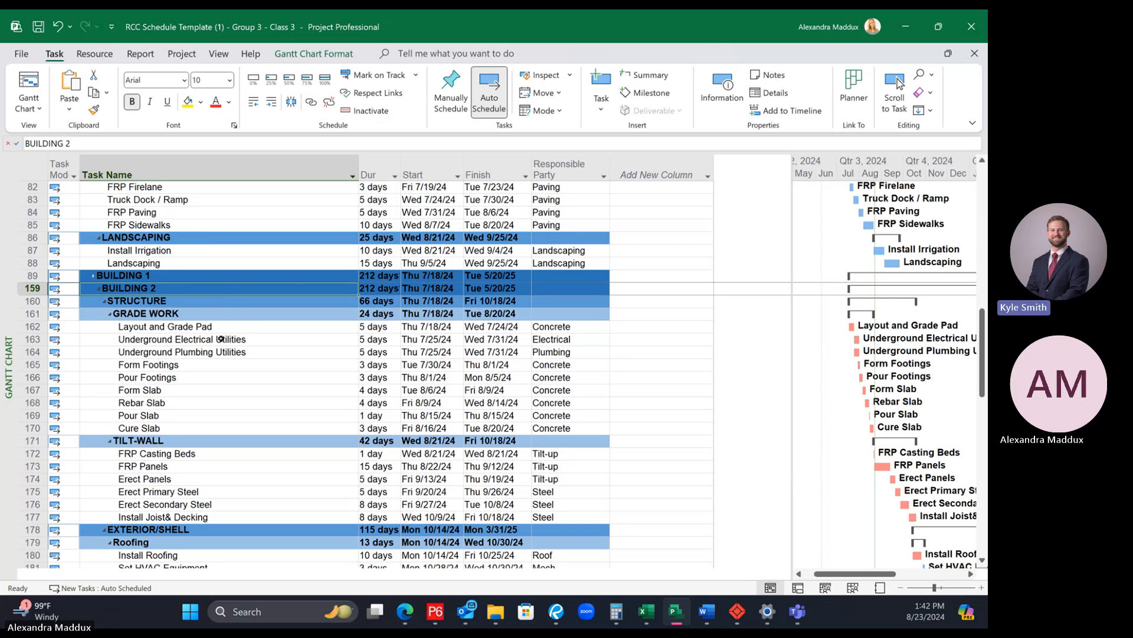
Step: Outdent BUILDING 2 one level to match BUILDING 1
click(143, 314)
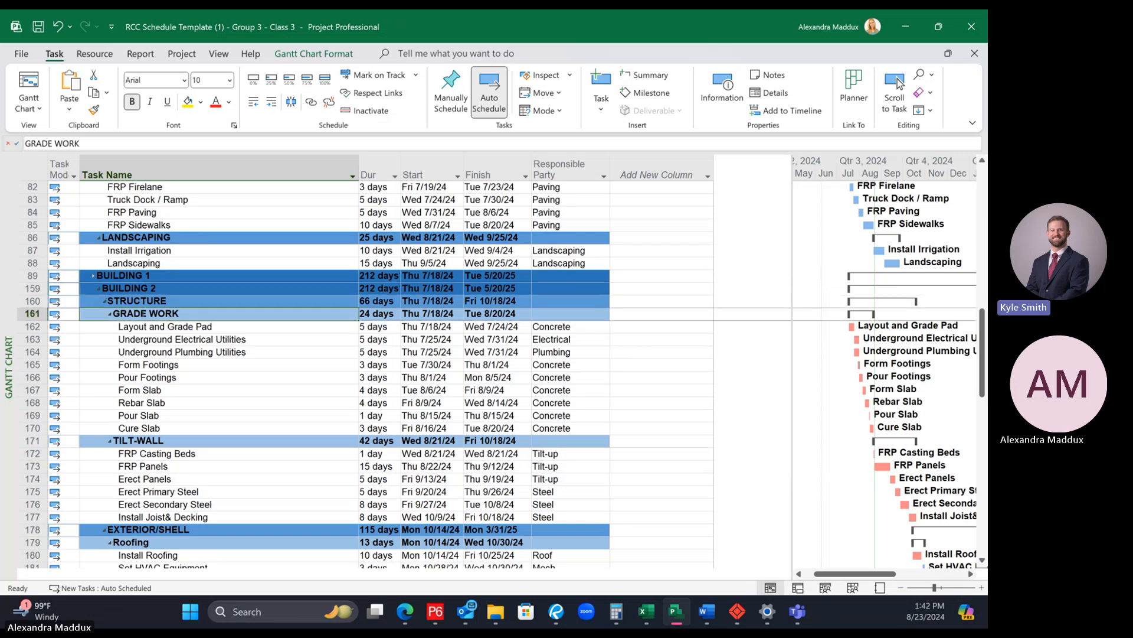
click(176, 288)
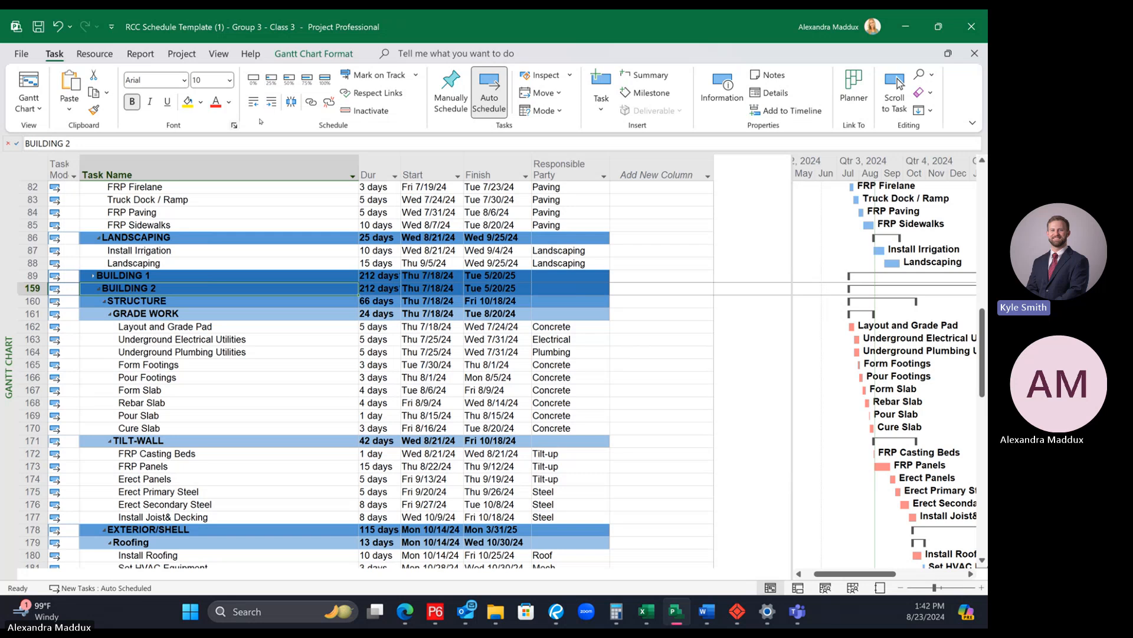
click(254, 101)
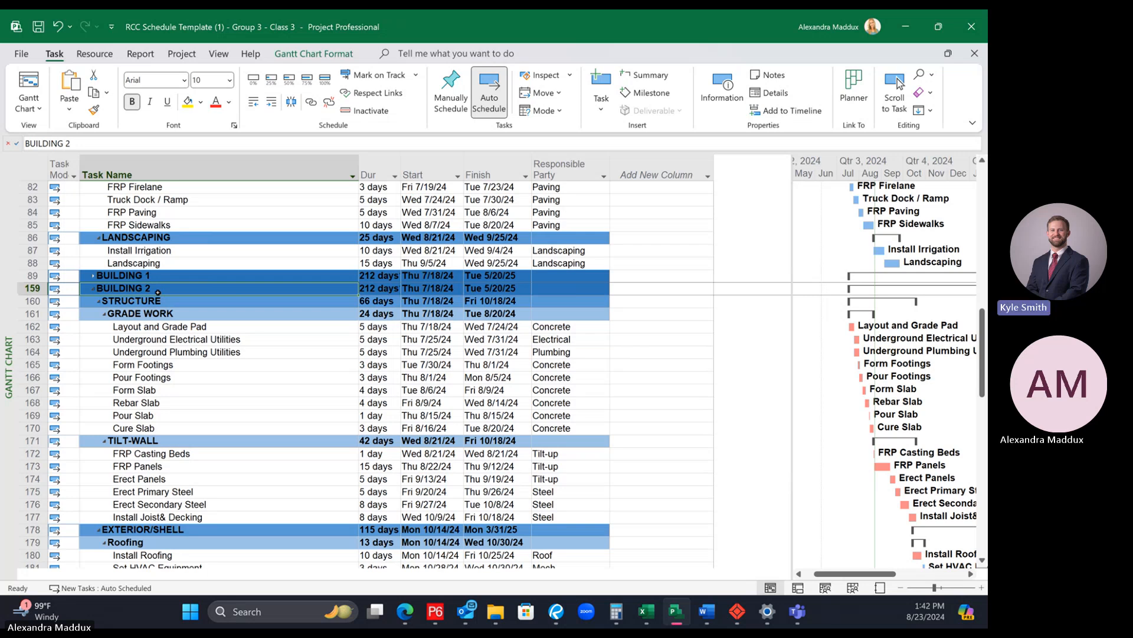
Step: Collapse BUILDING 2 and compare its start and finish dates with those of BUILDING 1
click(93, 289)
click(470, 297)
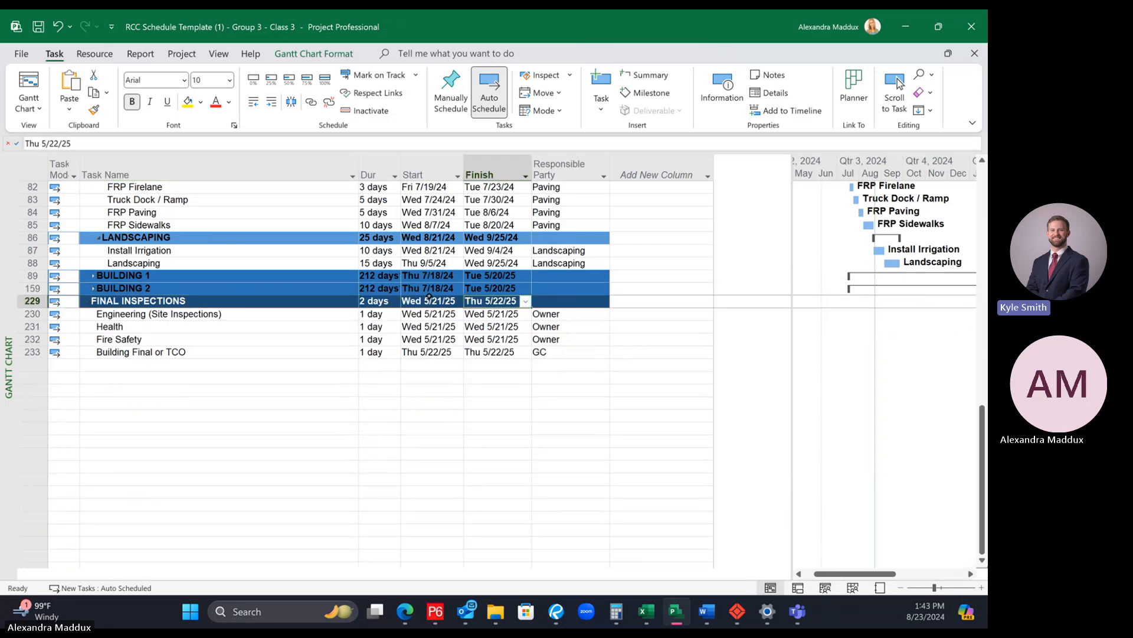
click(429, 296)
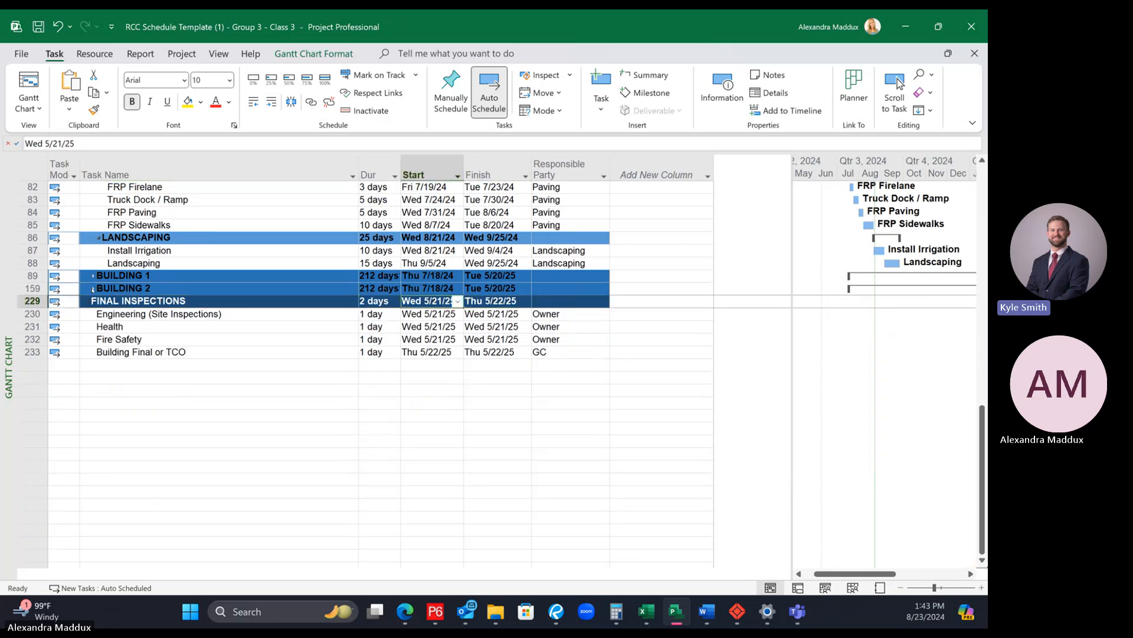
Step: Expand BUILDING 2 and show the task details form for its Layout and Grade Pad activity, enlarging the schedule area above the form
click(93, 289)
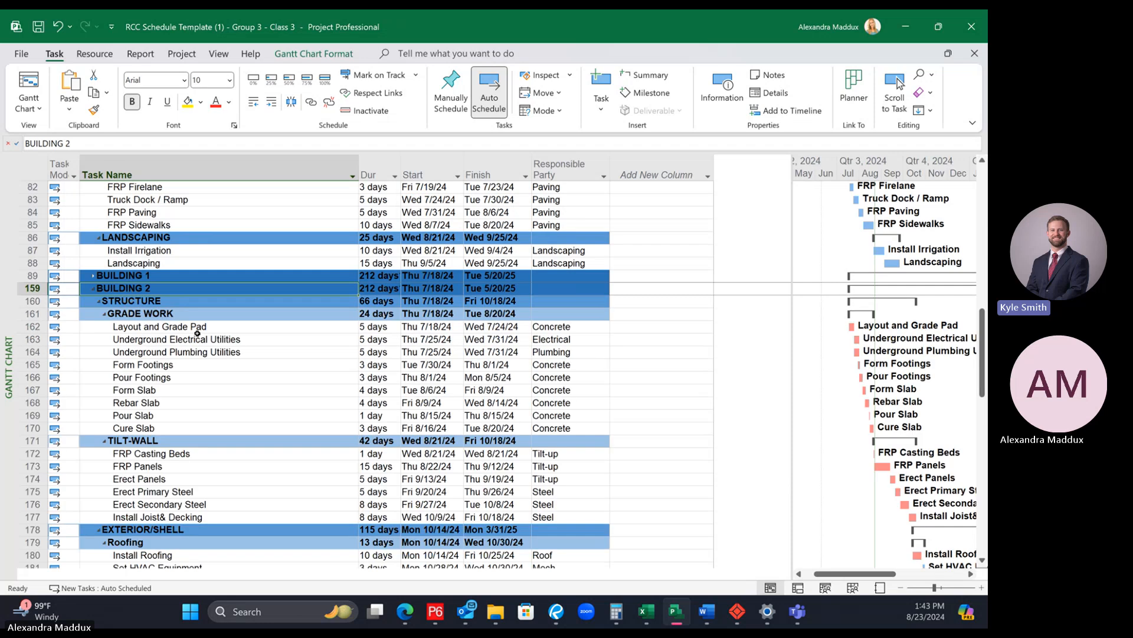
click(197, 329)
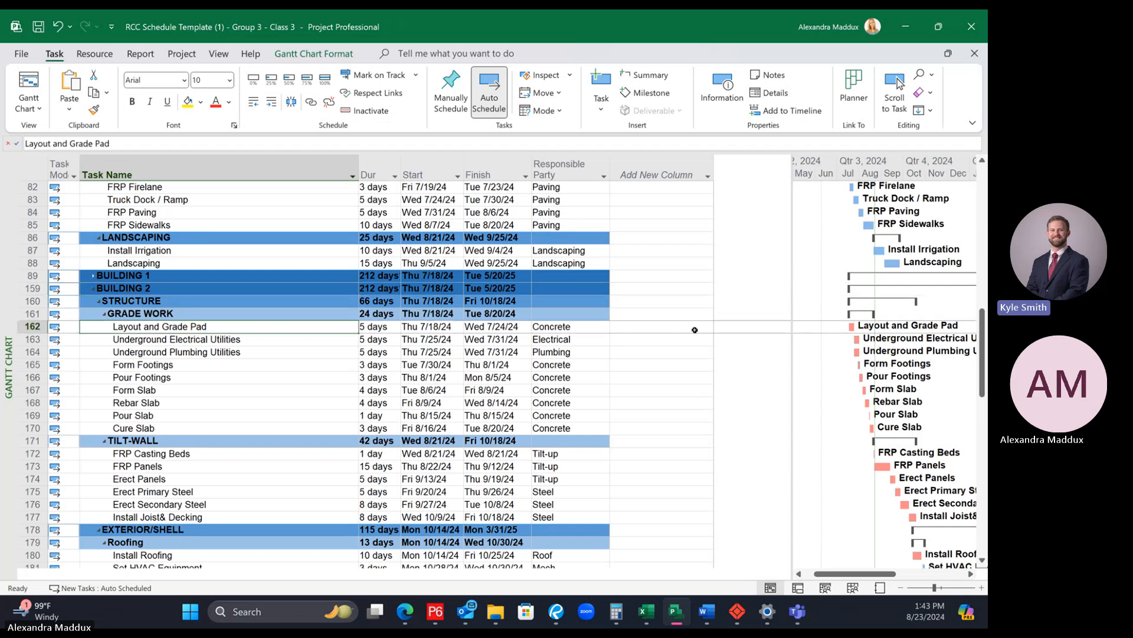
click(766, 93)
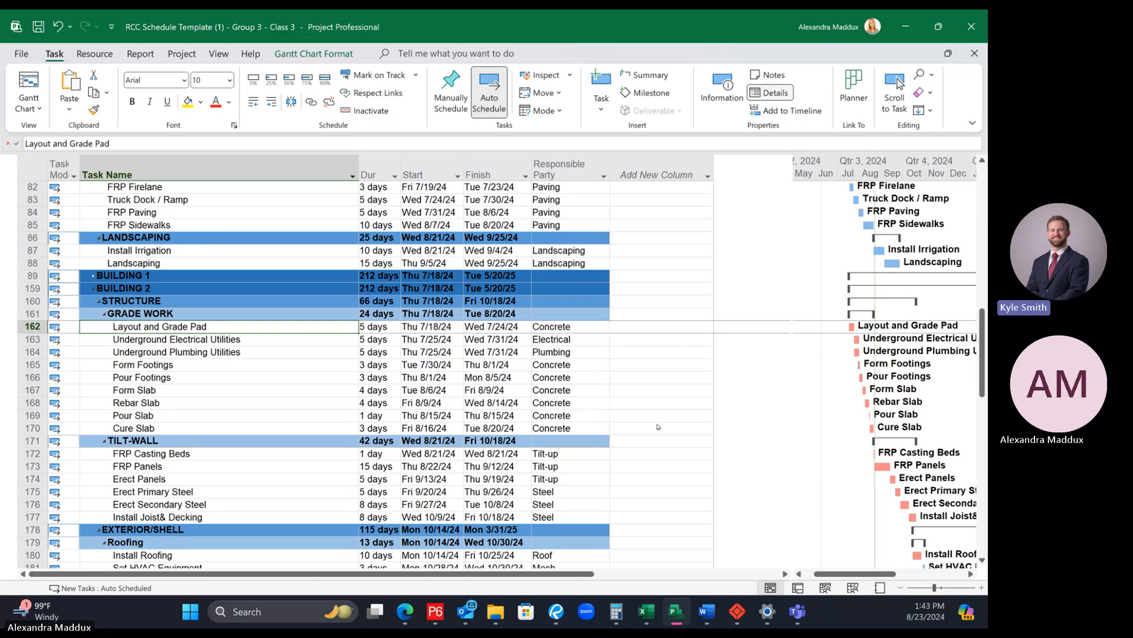
drag(650, 368, 650, 406)
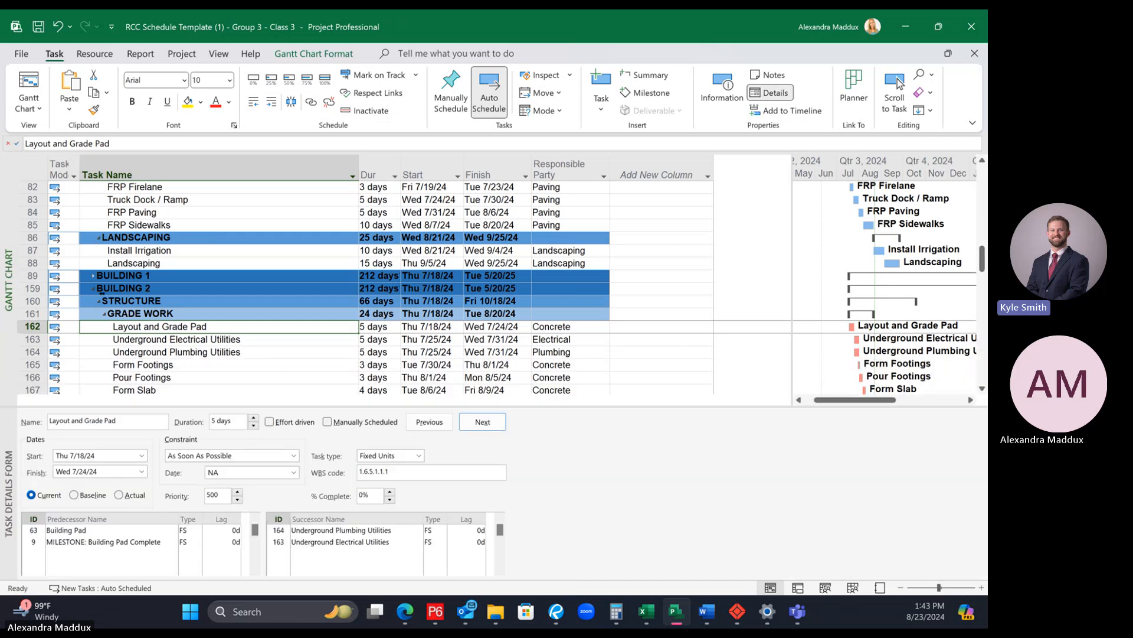
drag(983, 259, 982, 370)
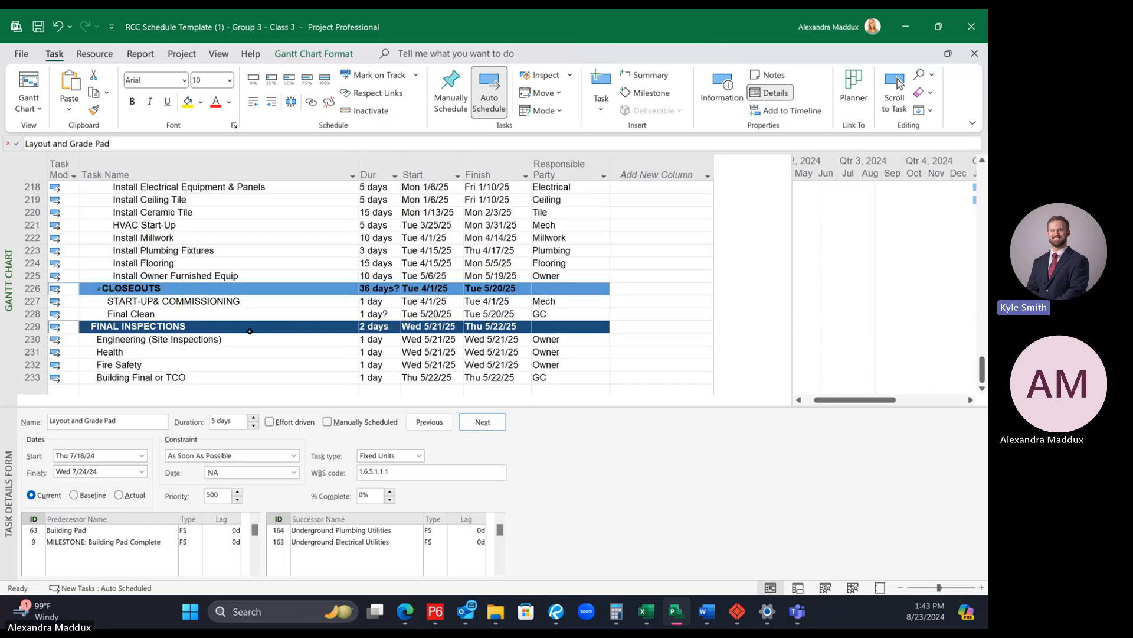
Step: Check the predecessors and successors of BUILDING 2's Final Clean activity, and expand BUILDING 1 to show its activities
click(231, 315)
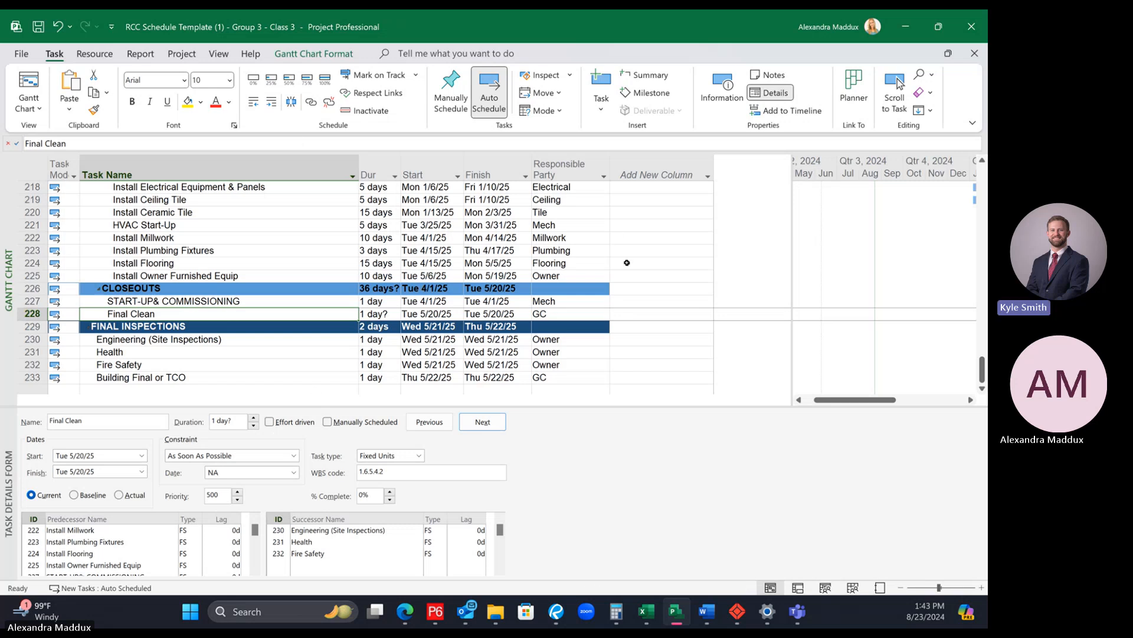
scroll(971, 366, up, 8)
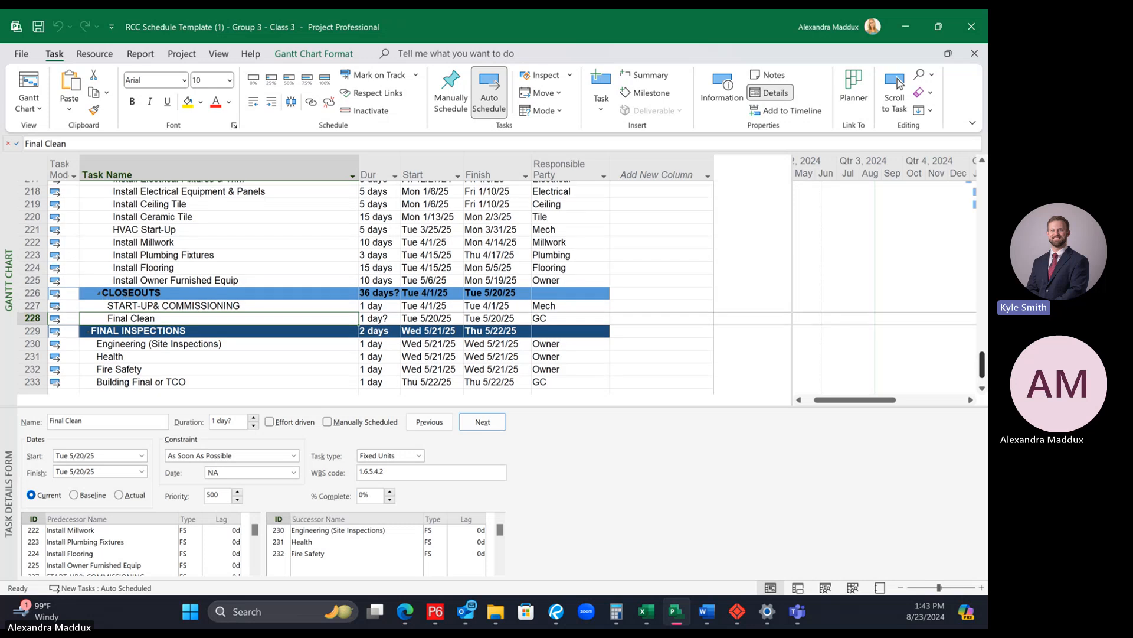
scroll(980, 307, up, 14)
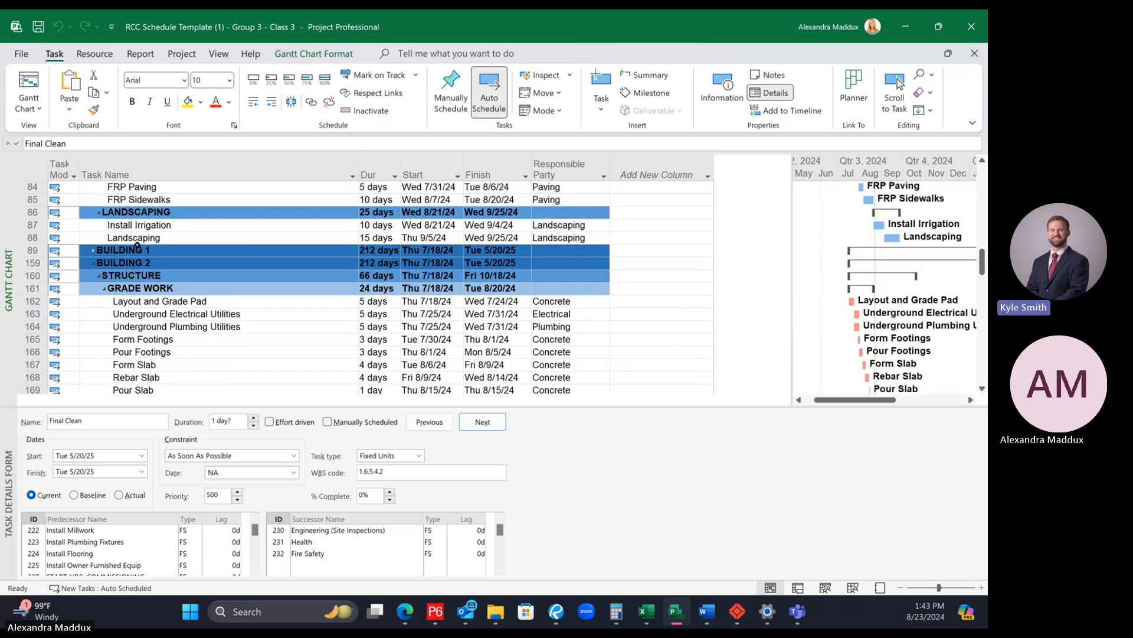
click(139, 236)
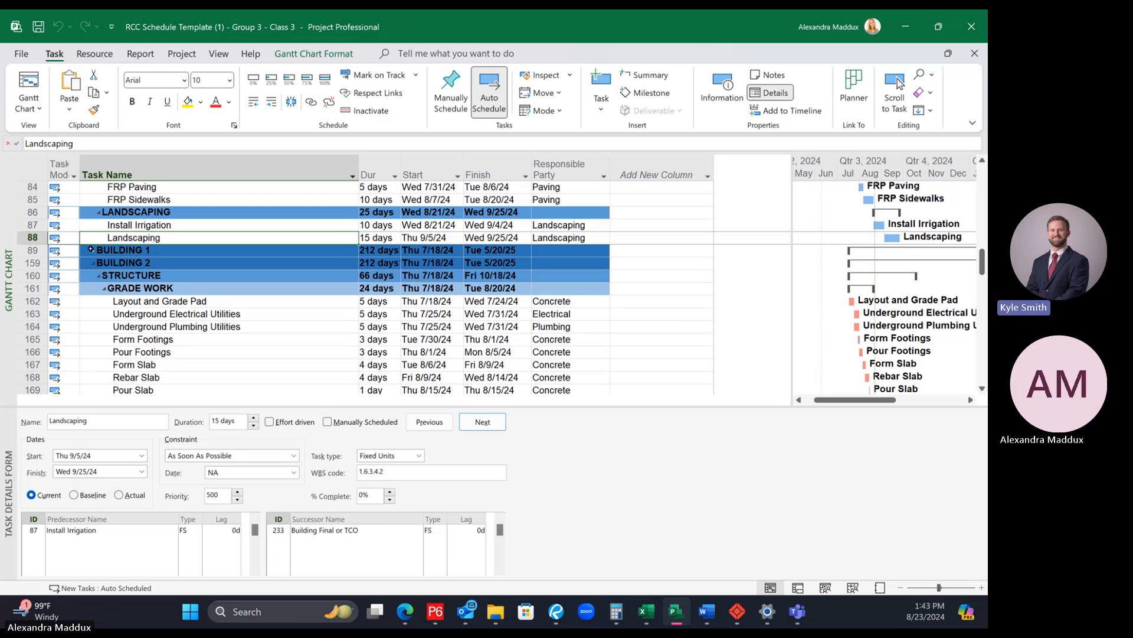
click(206, 255)
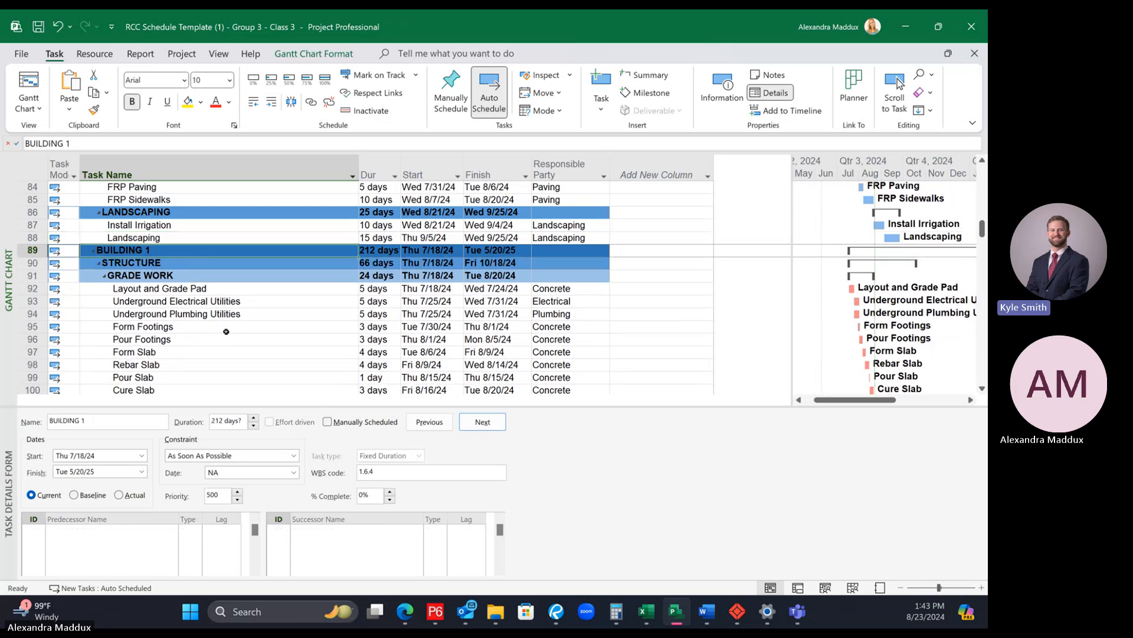
Step: Add the custom Text10 field as a new column after Responsible Party
click(668, 165)
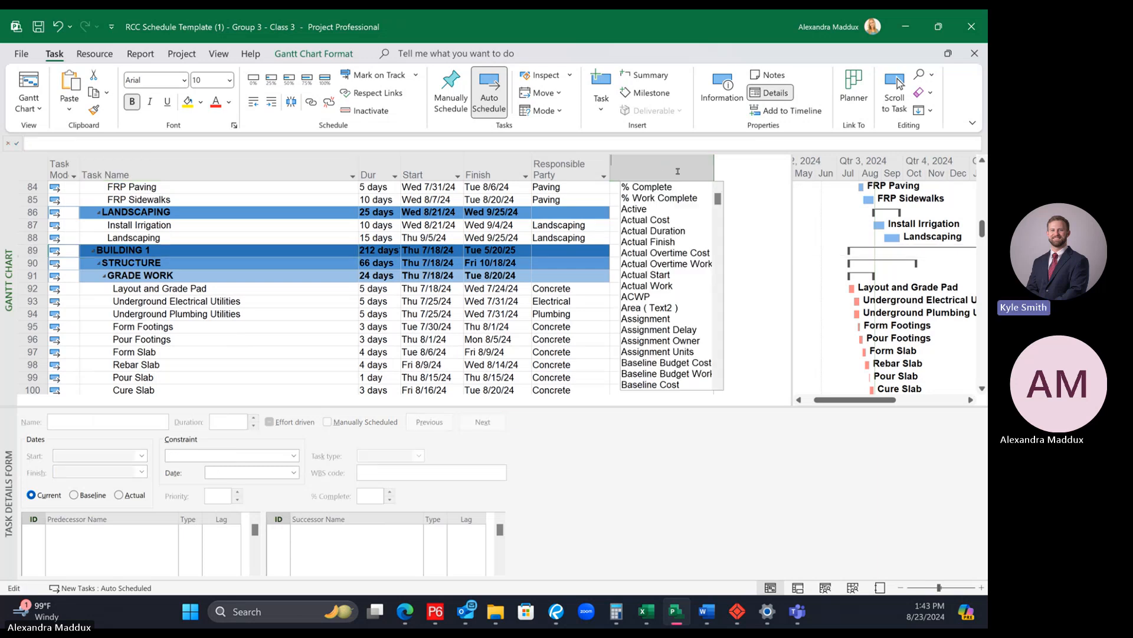
text(text1 ( Subcontractor)
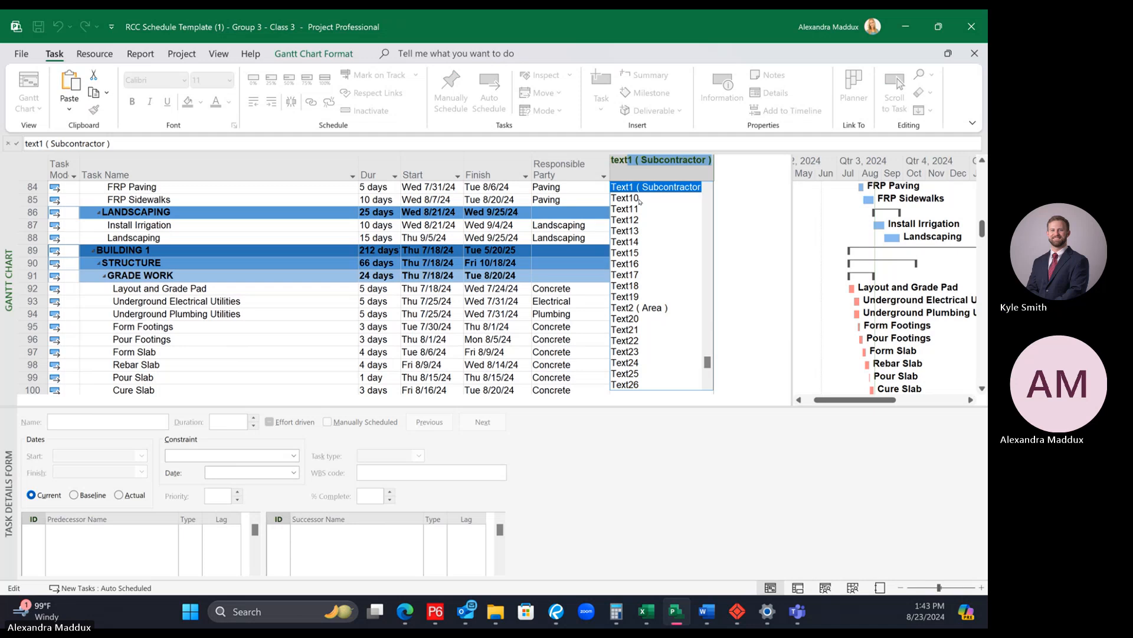
click(625, 198)
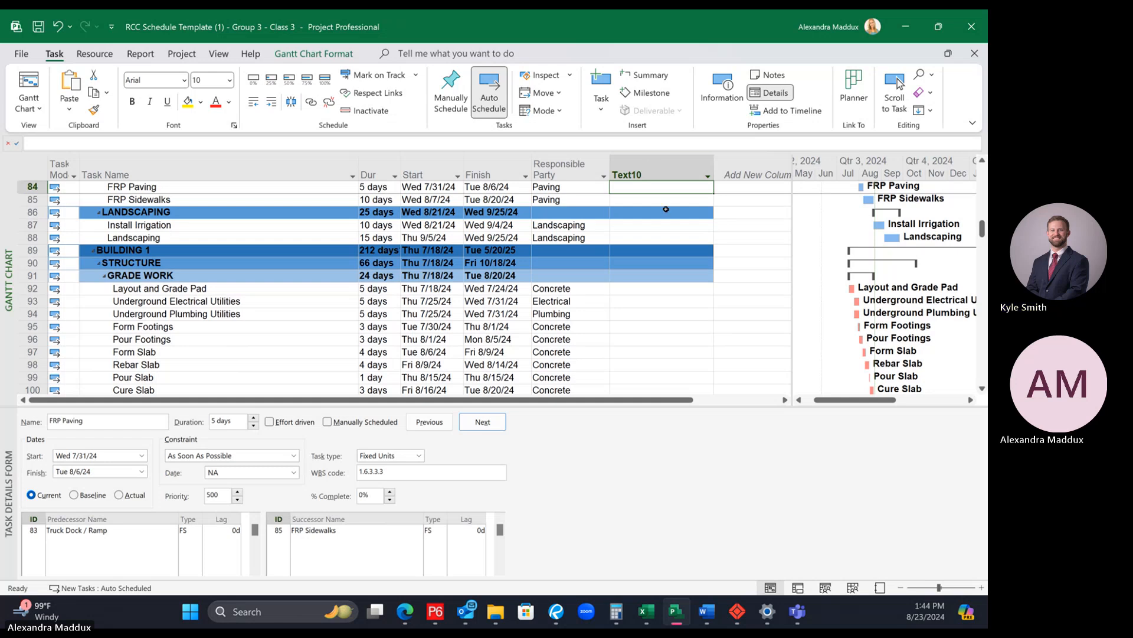
Step: Rename the Text10 column as Building
scroll(661, 203, up, 2)
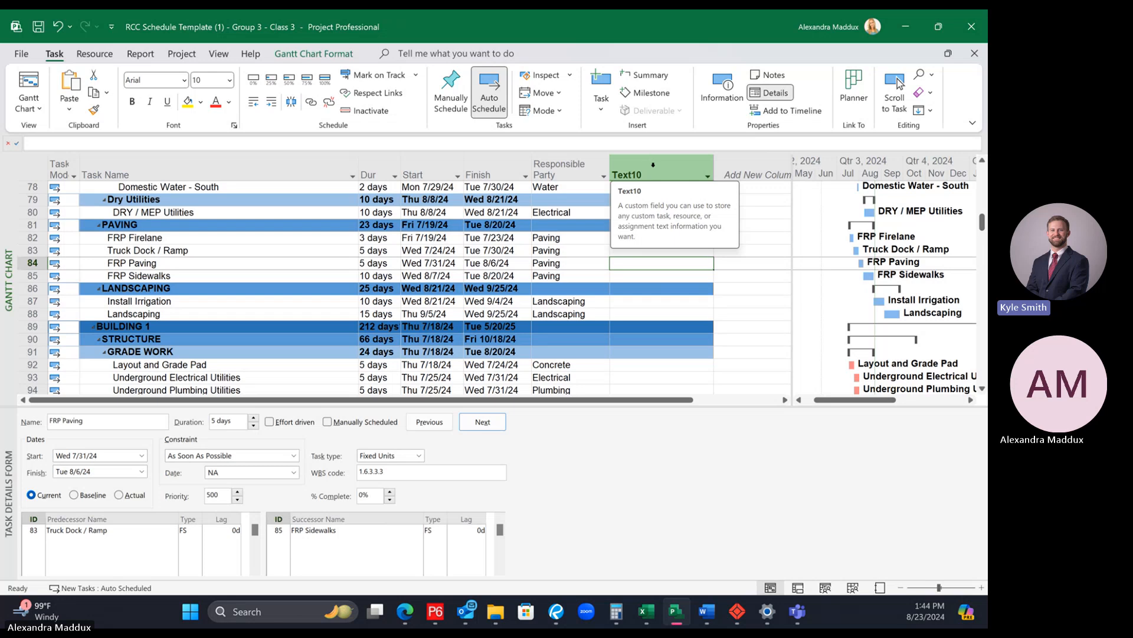
click(649, 165)
click(648, 167)
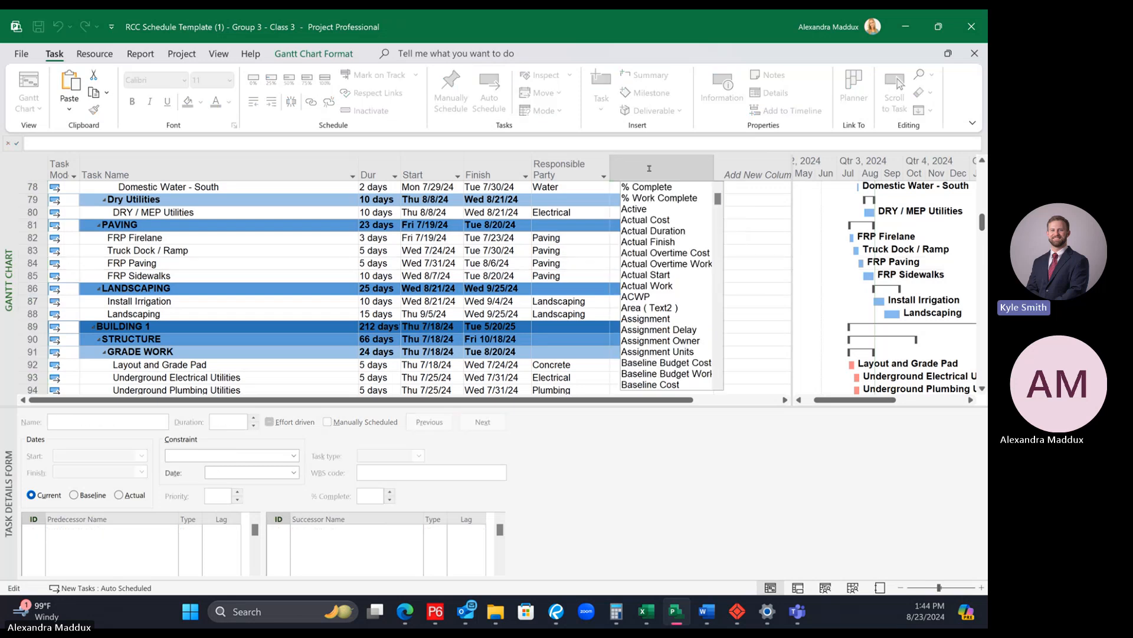
text(Building)
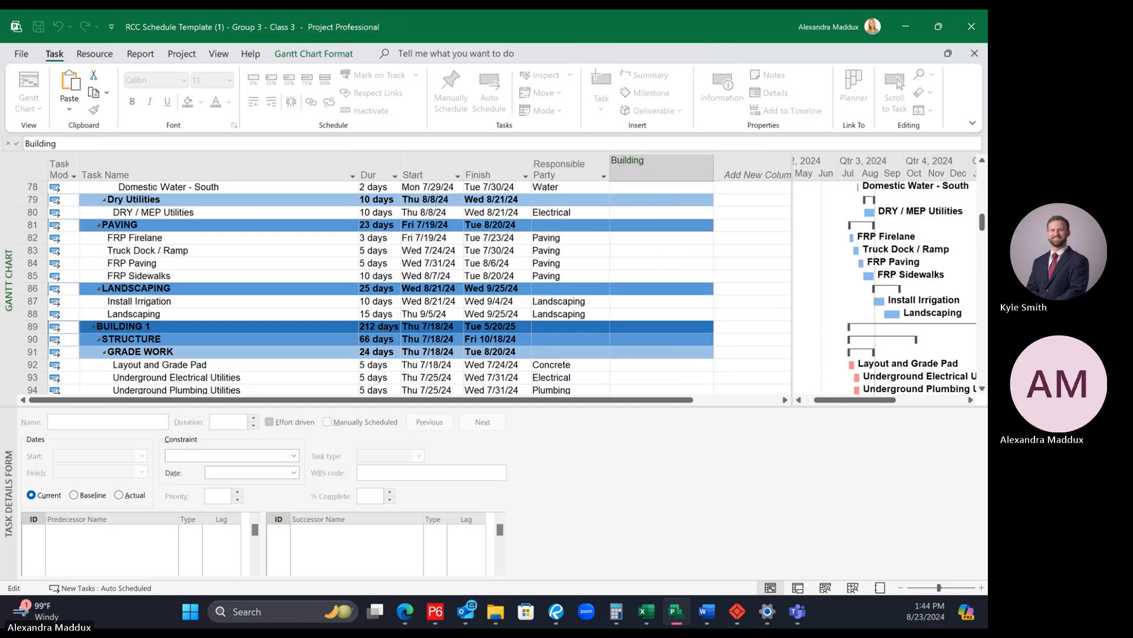
key(Return)
click(710, 201)
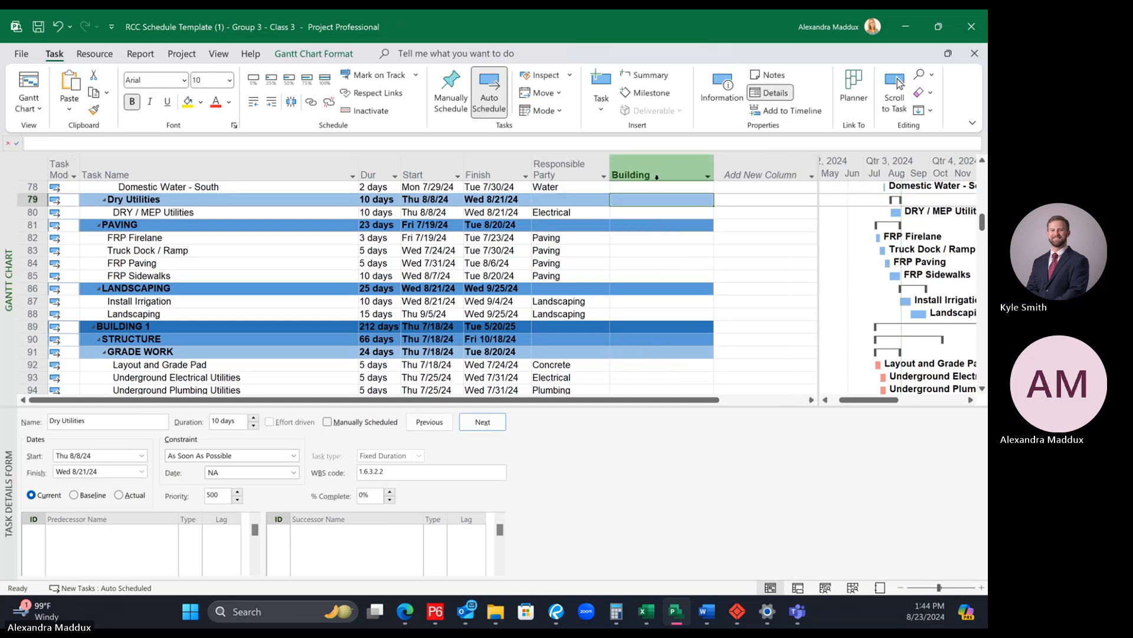
click(723, 210)
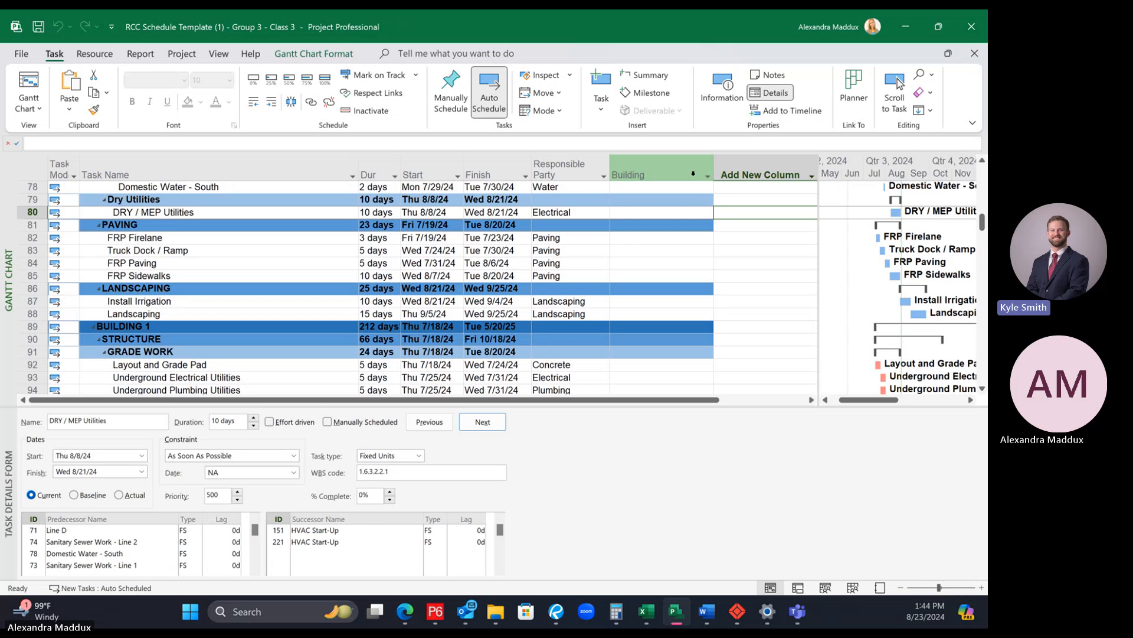
click(675, 238)
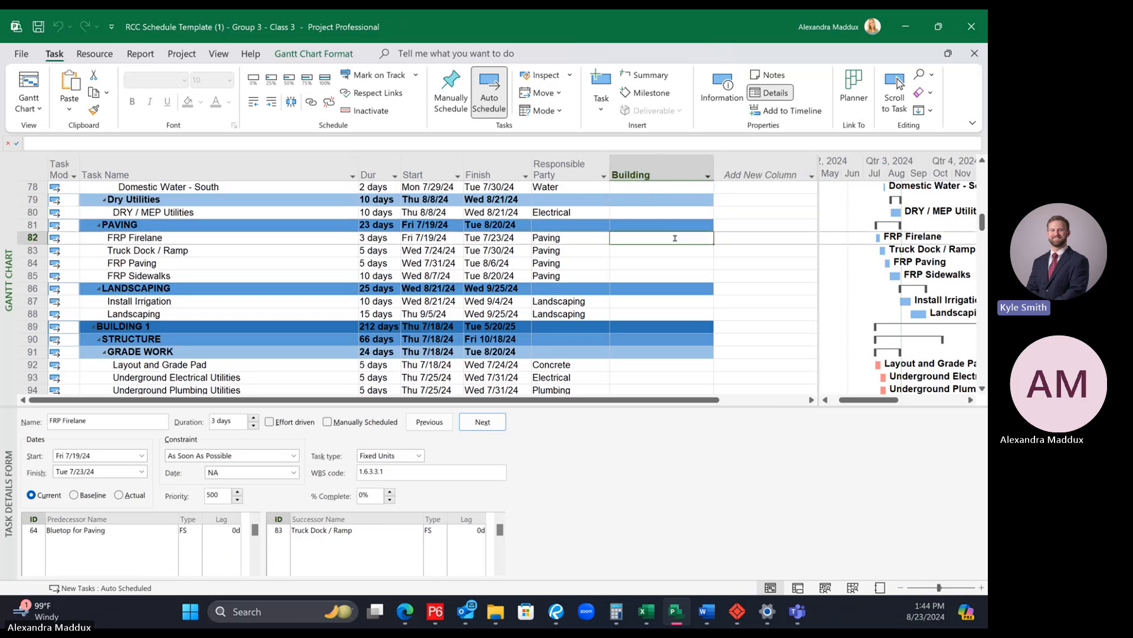
Step: Add the custom Text11 field as another column after Building
click(774, 163)
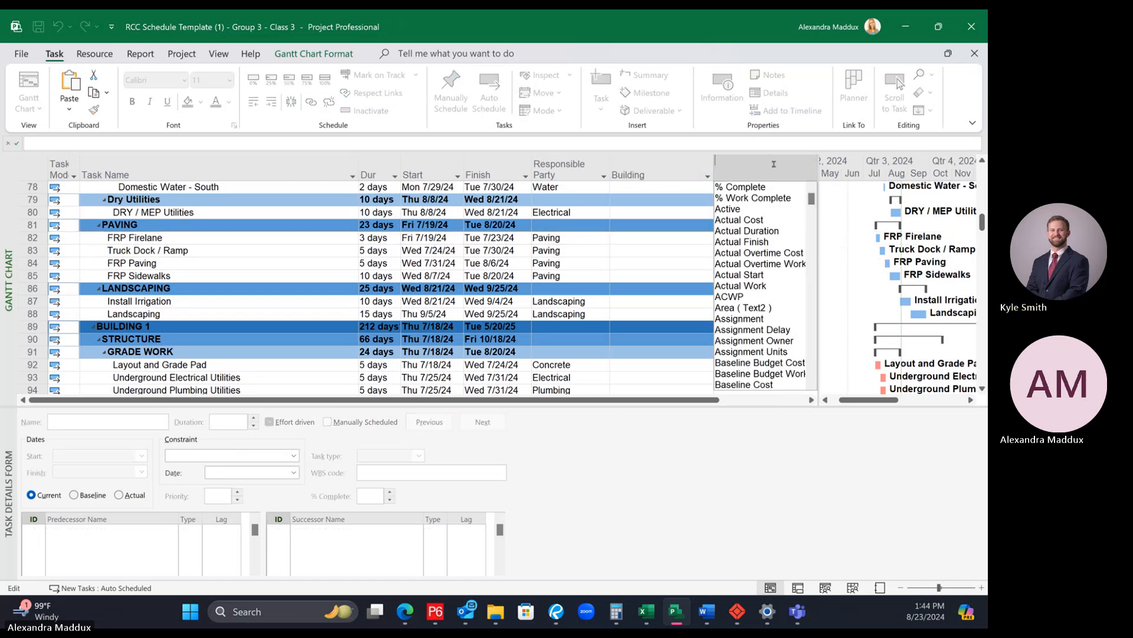
text(text1 ( Subcontractor)
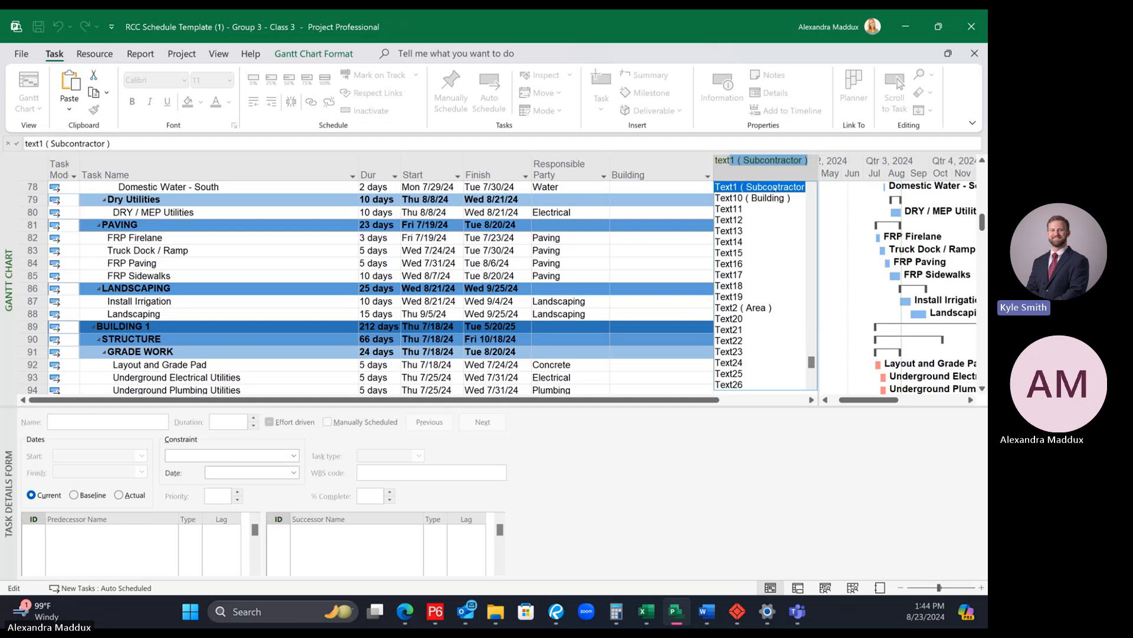
click(739, 210)
click(767, 226)
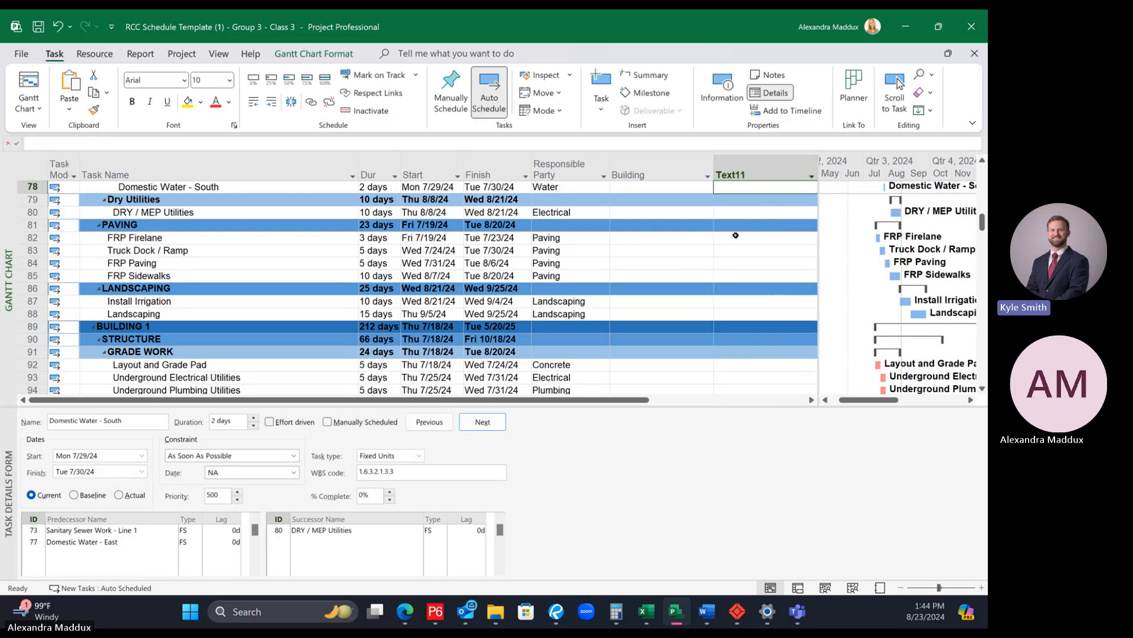
Step: Rename the Text11 column as Building2
click(746, 163)
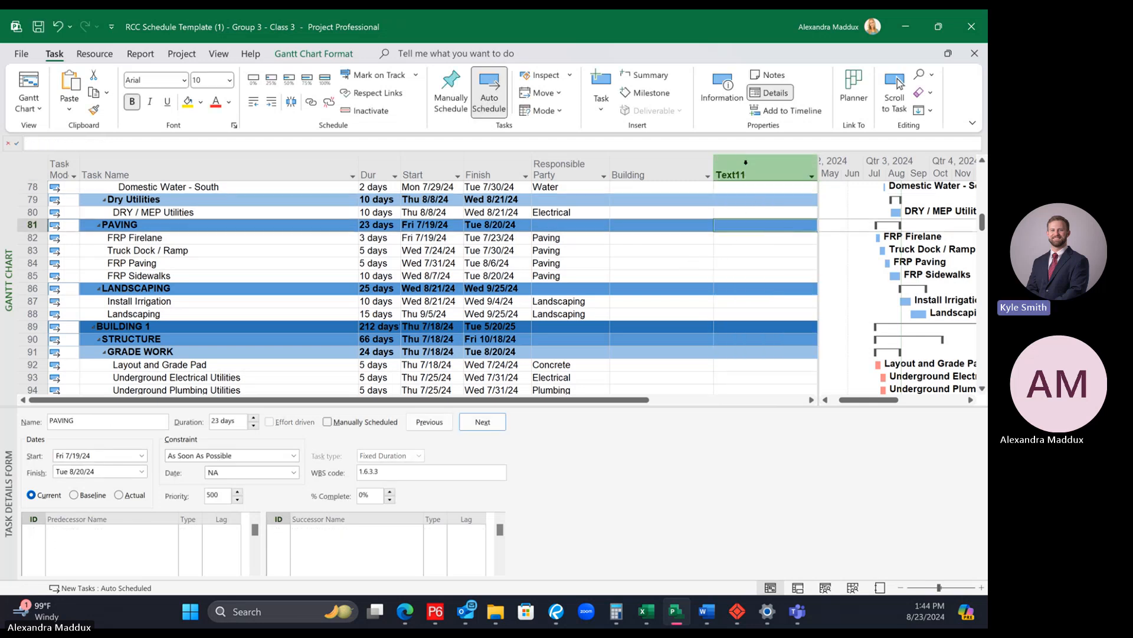
key(Insert)
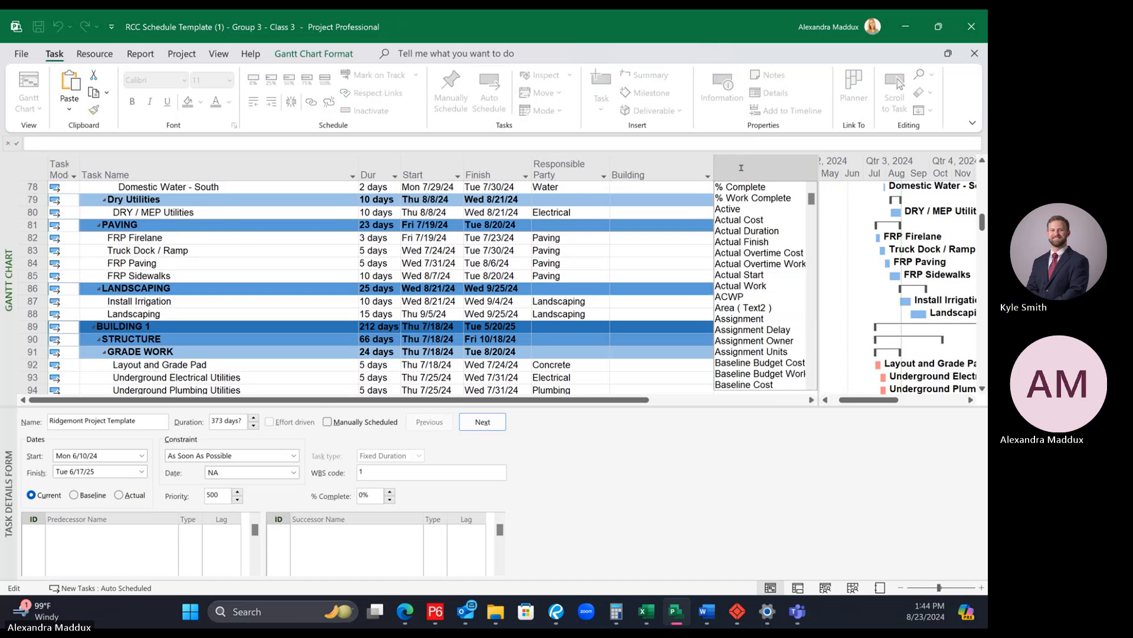
text(Building)
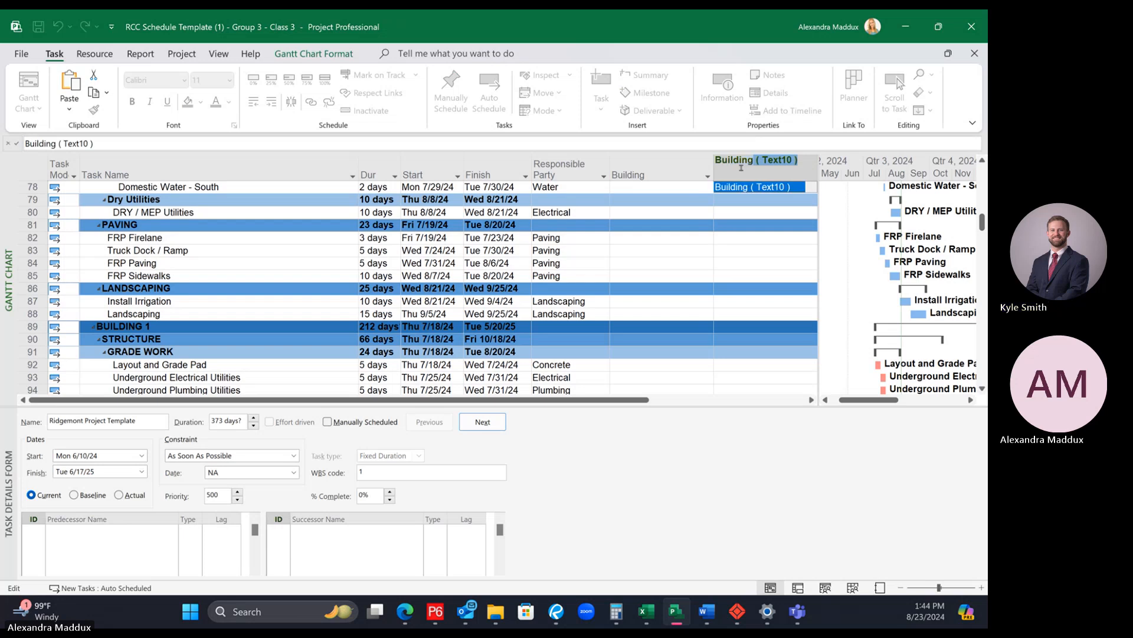
text(2)
key(Return)
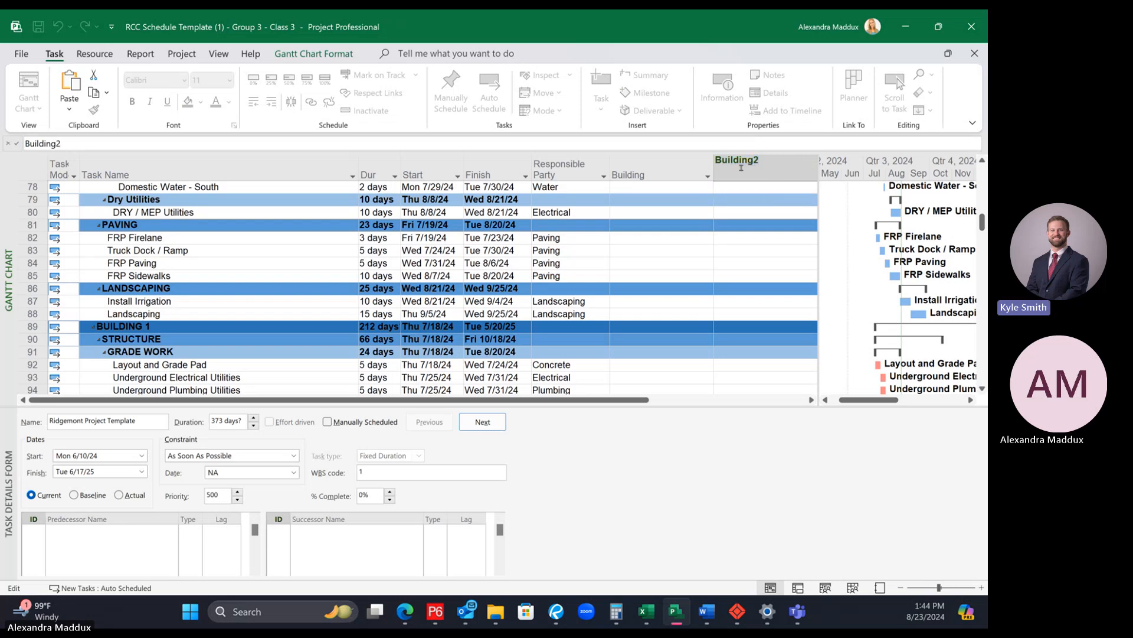
click(770, 199)
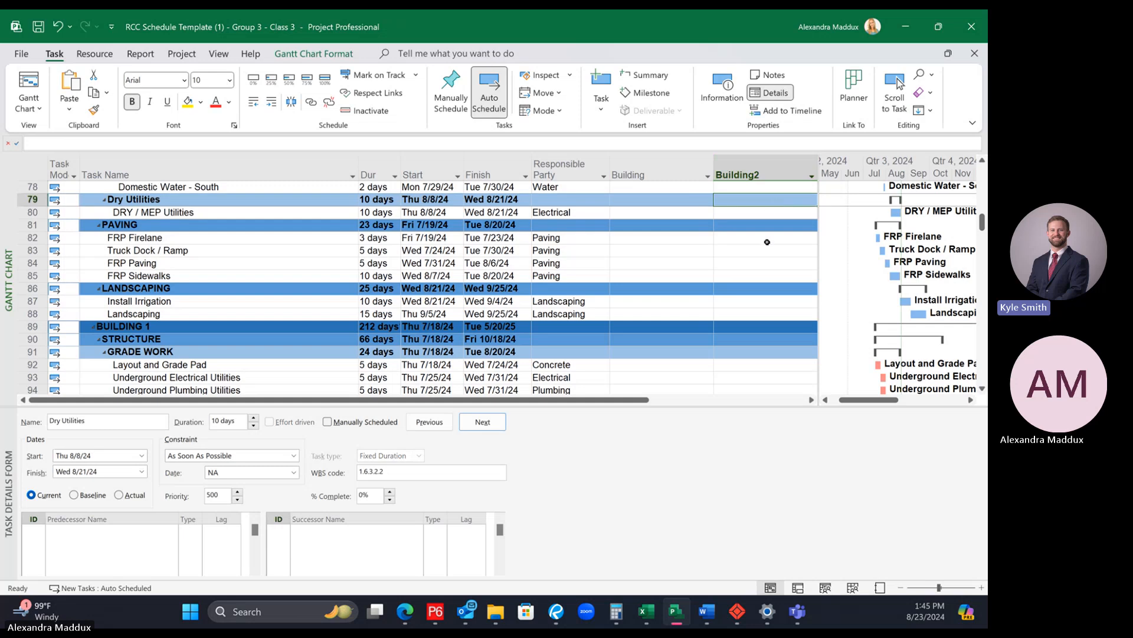
Step: Hide the Building2 column from the schedule table
right_click(768, 174)
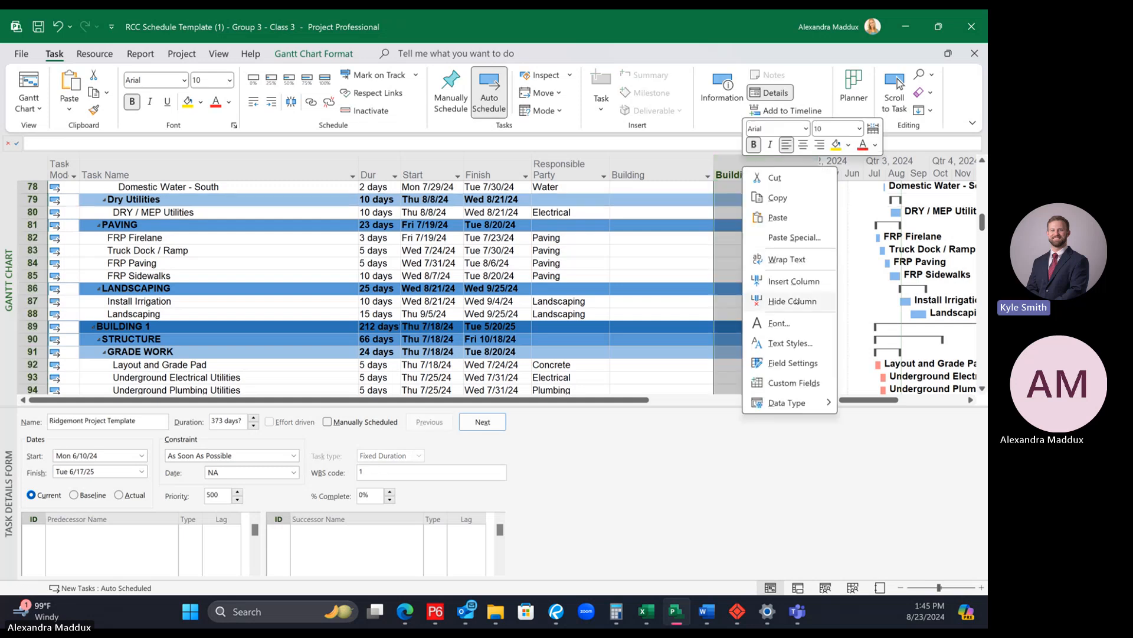
click(791, 259)
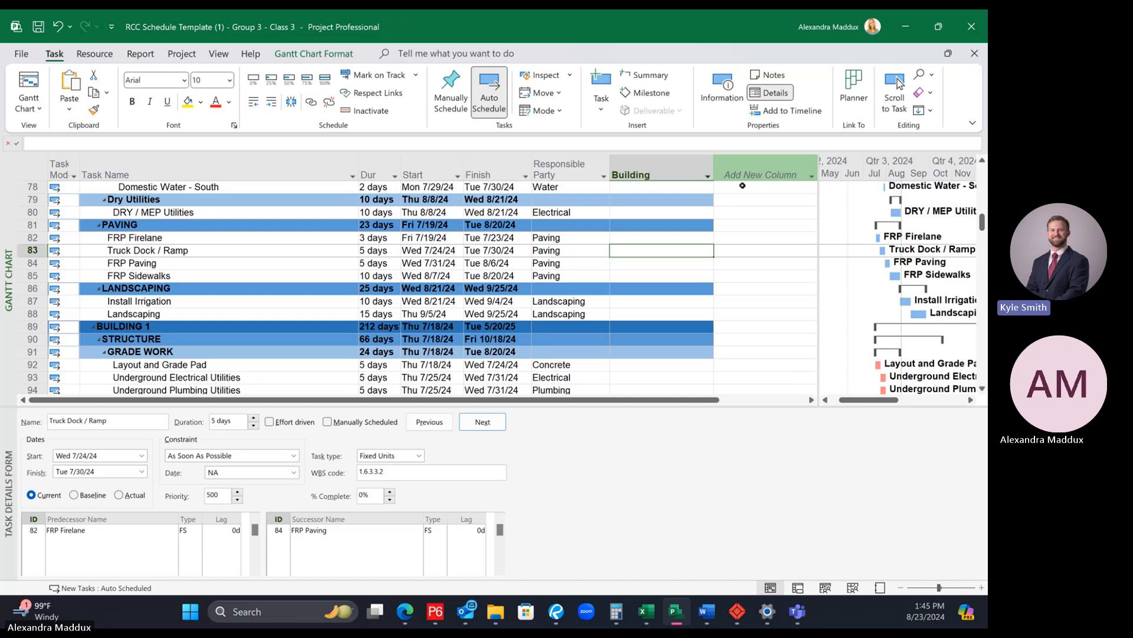
click(636, 223)
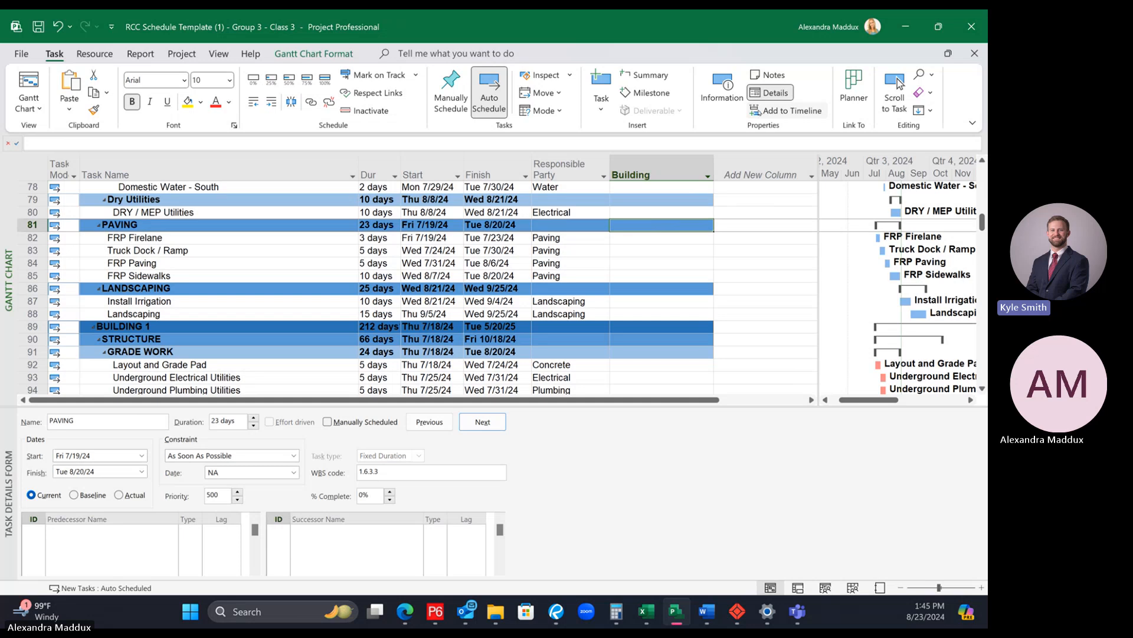
click(774, 168)
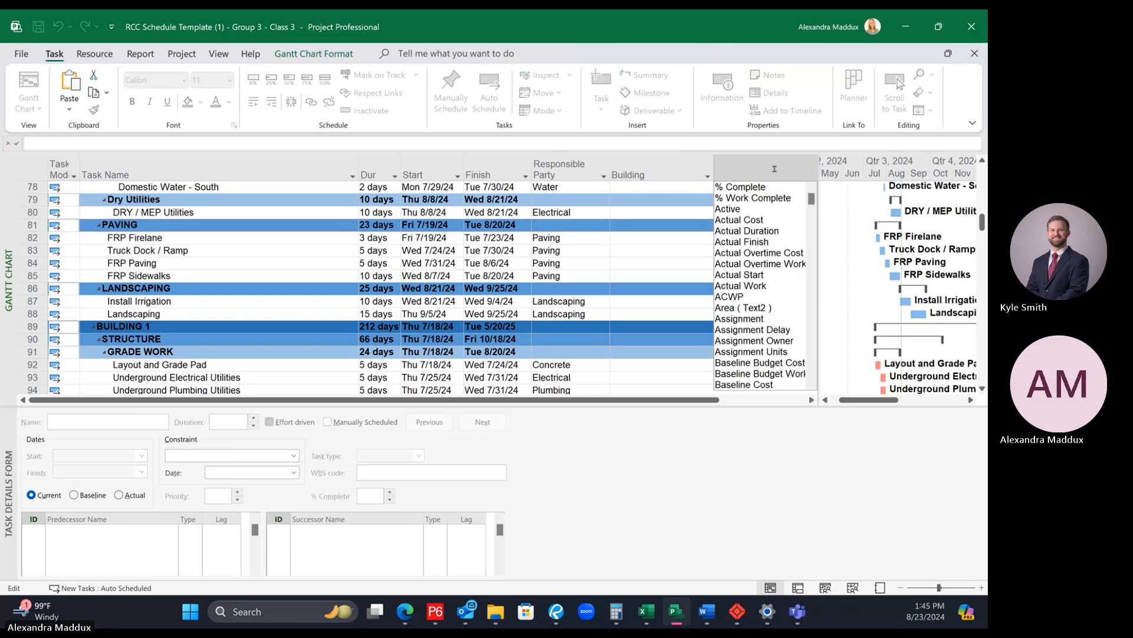
text(te)
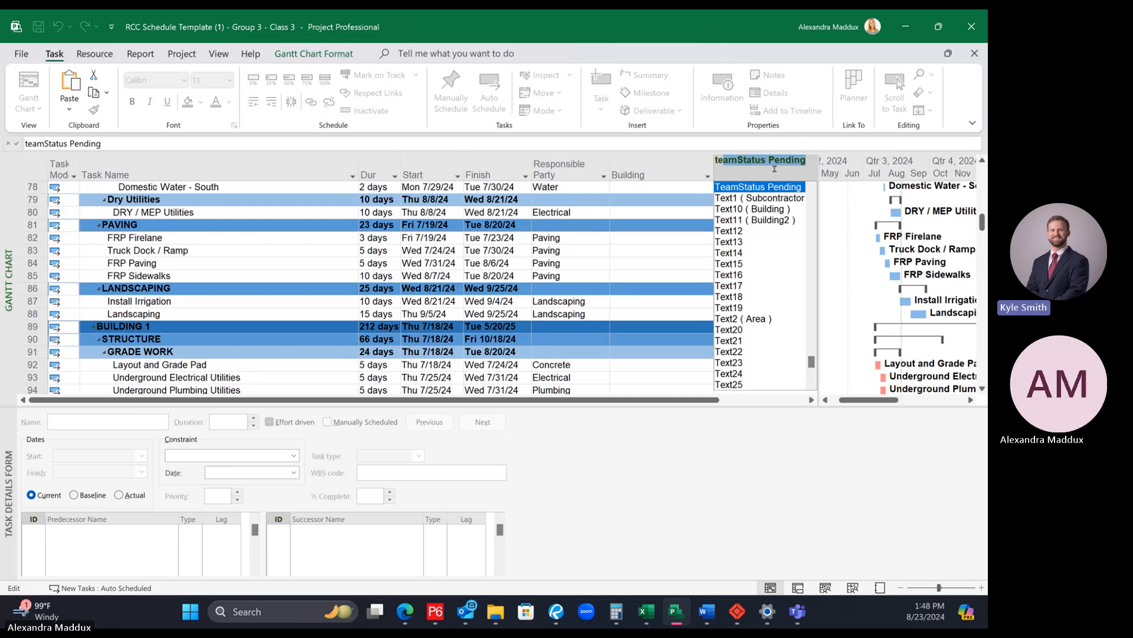
key(Escape)
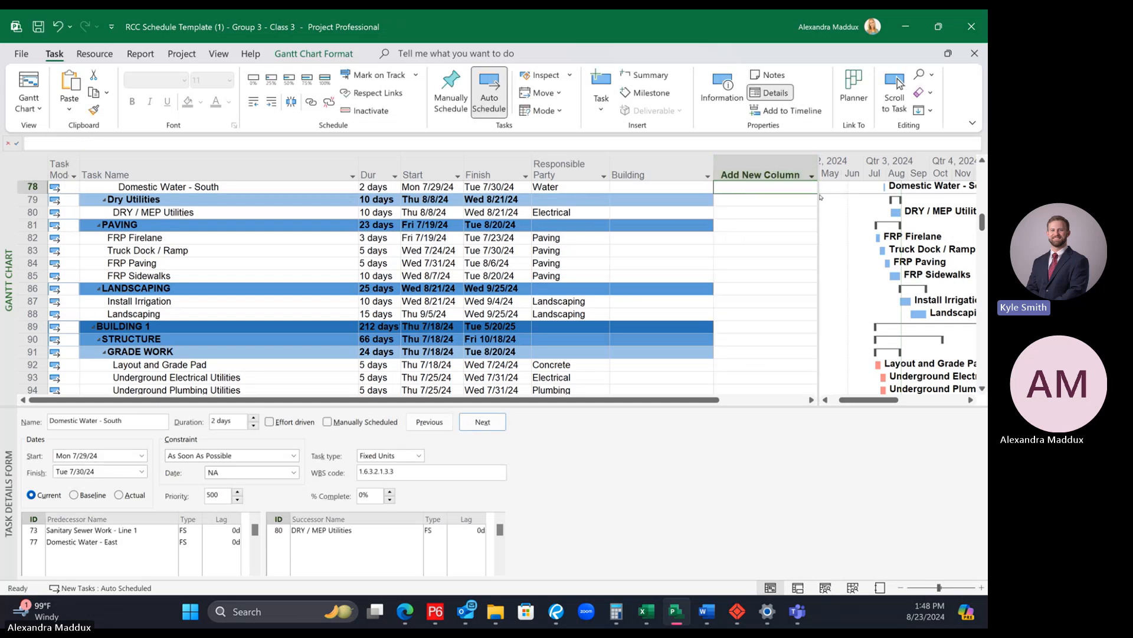
Step: Widen the Gantt chart area so the visible part of the table ends at the Building column
drag(723, 230, 719, 235)
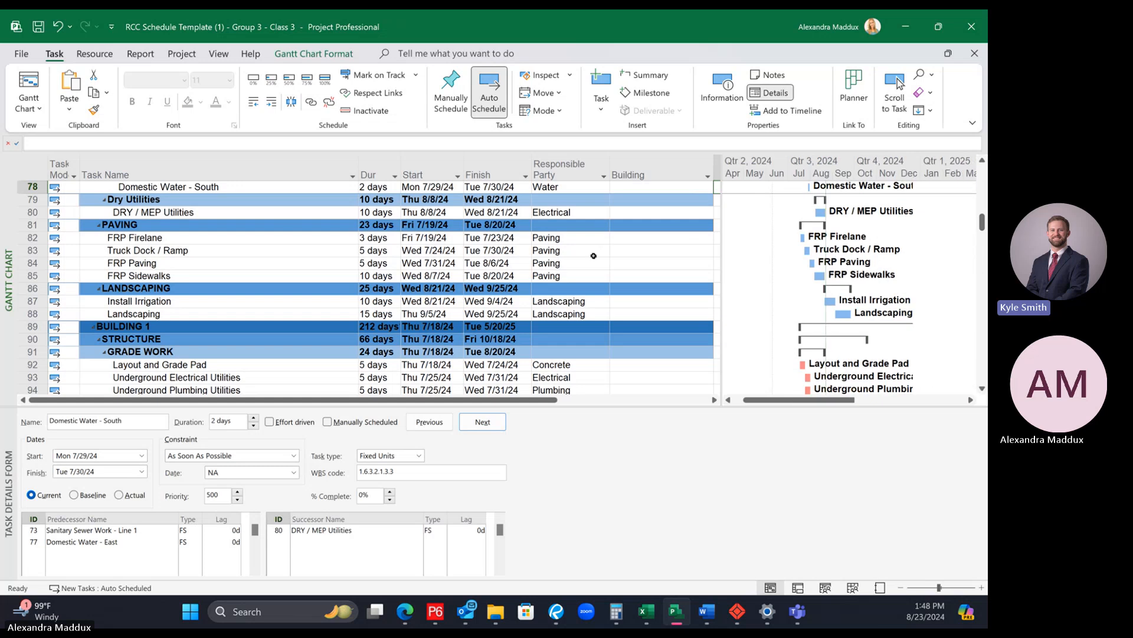
click(589, 289)
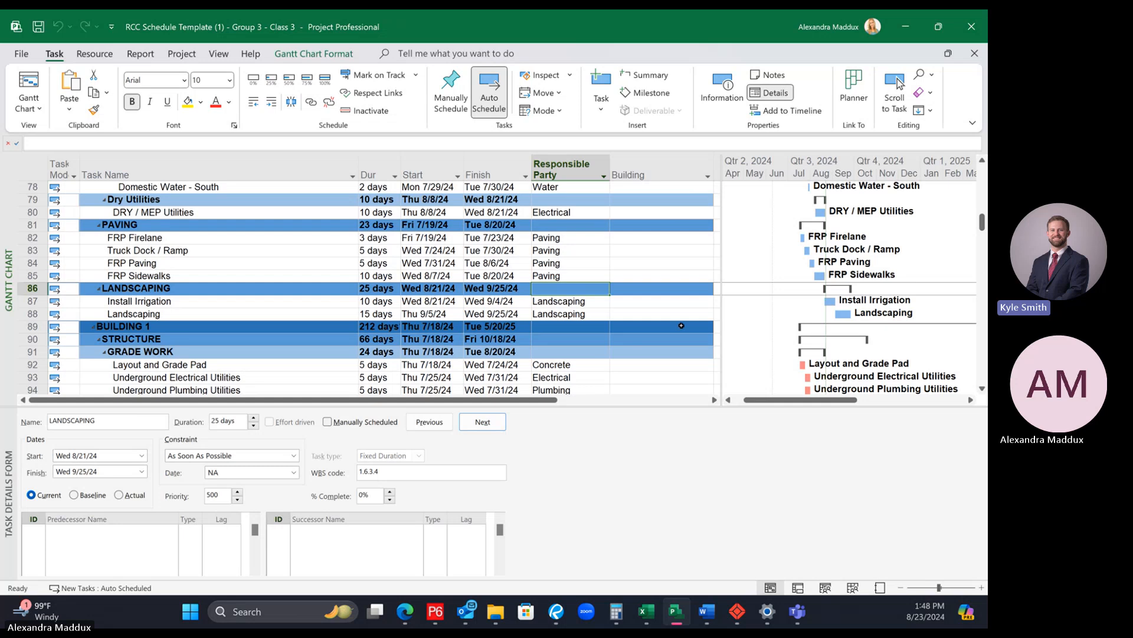
Step: Enter 1 as the Building value for BUILDING 1's Layout and Grade Pad activity
scroll(681, 324, down, 1)
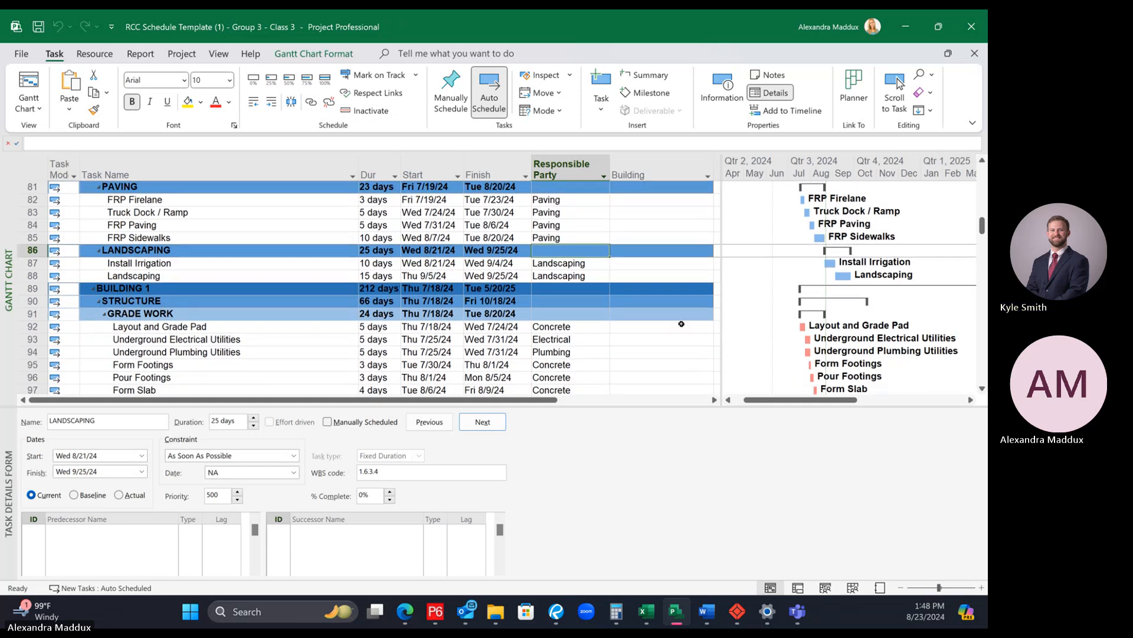
click(671, 328)
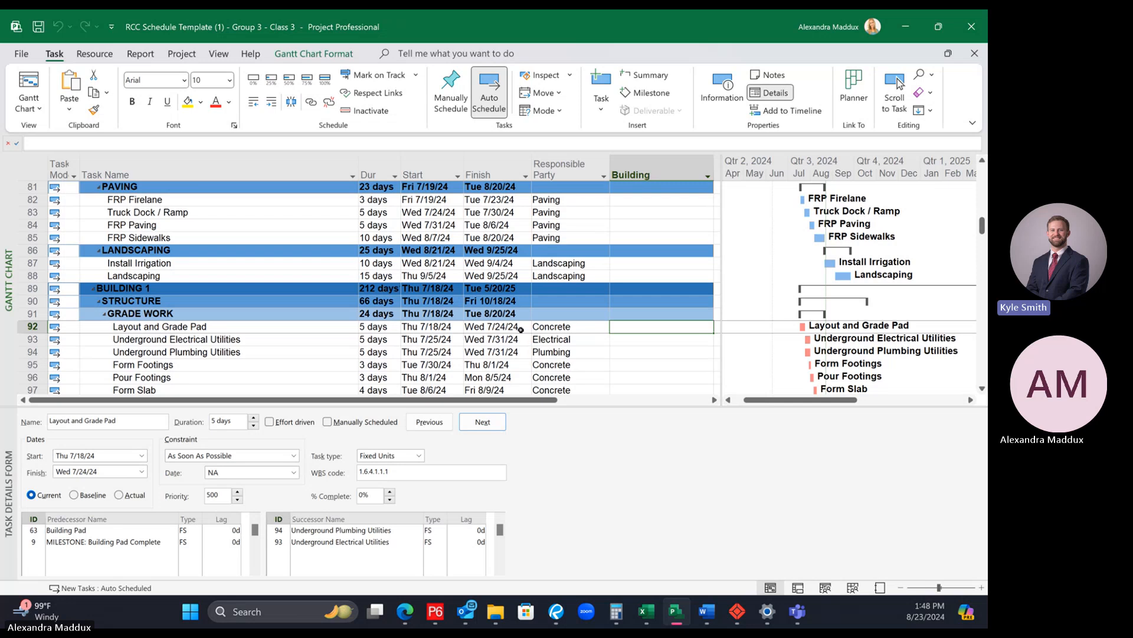
scroll(601, 297, down, 1)
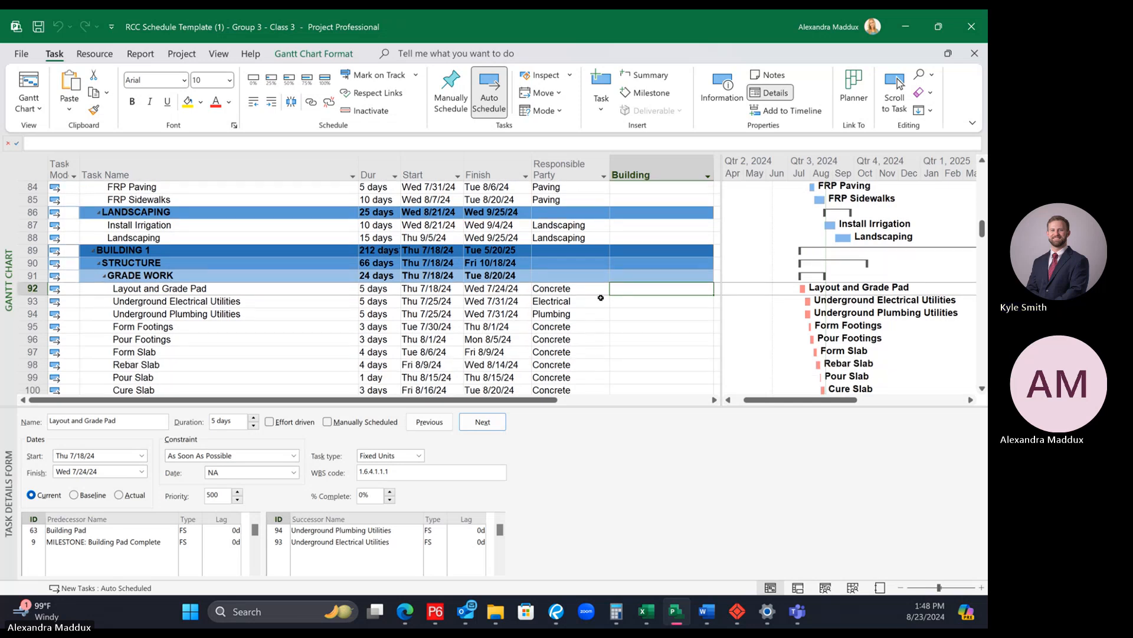
key(Down)
click(631, 286)
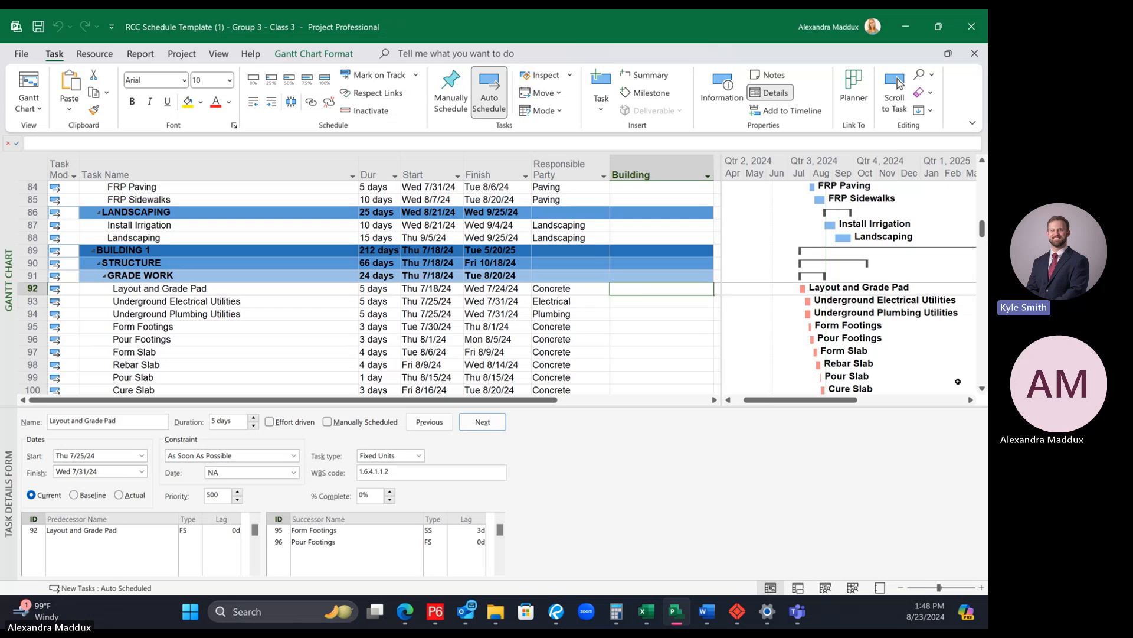
text(1)
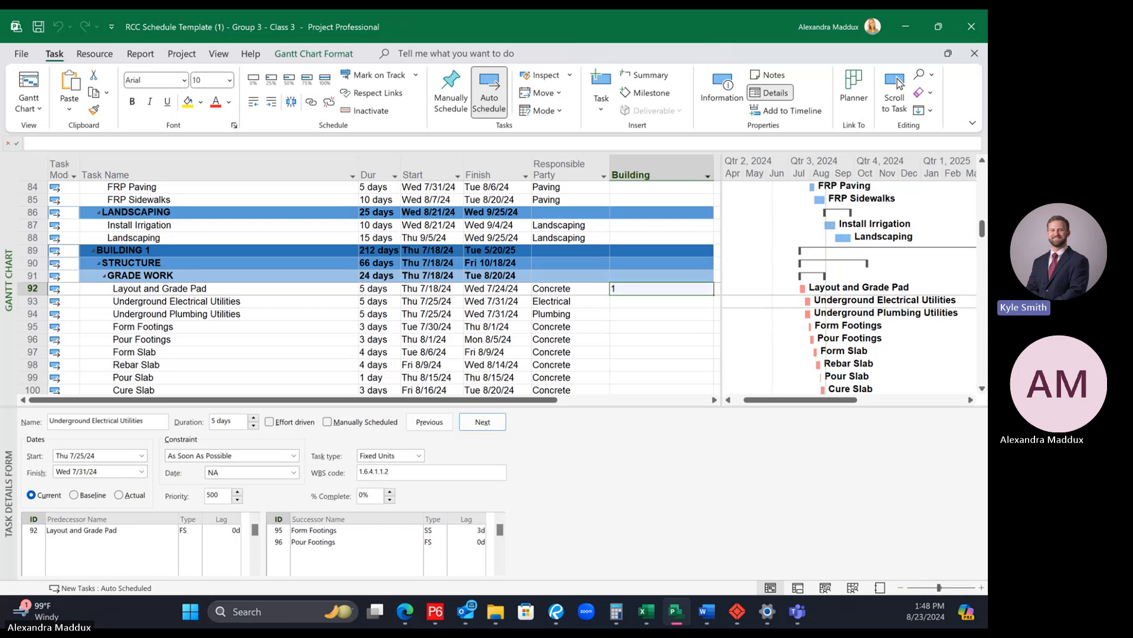
Step: Fill the Building value 1 down from BUILDING 1's Layout and Grade Pad through Rebar Slab
key(Return)
scroll(723, 380, down, 2)
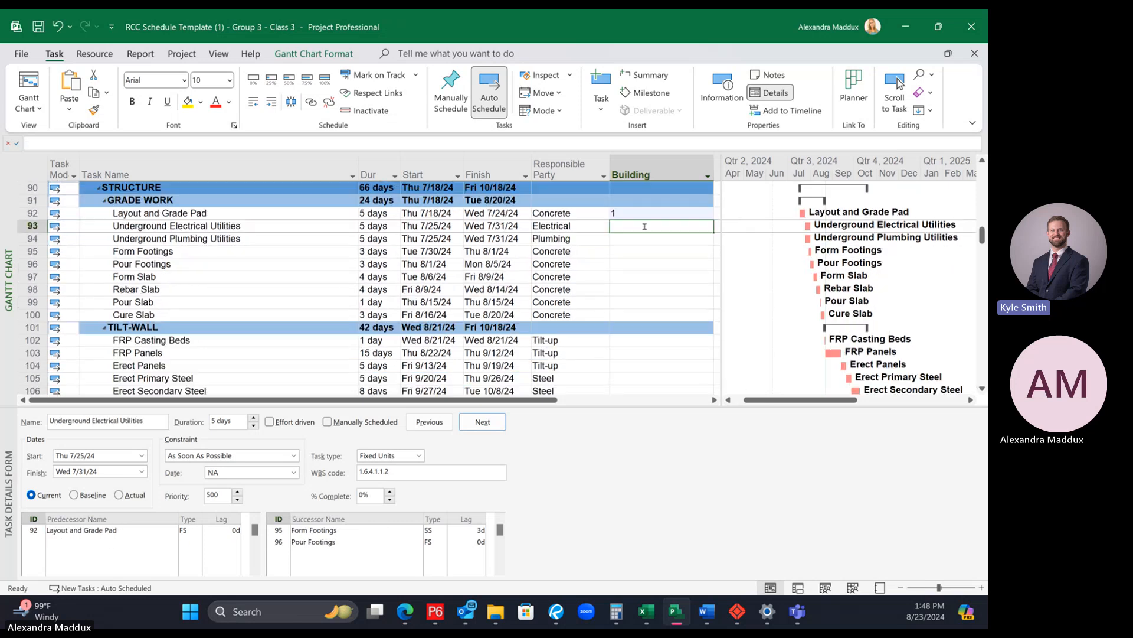
click(686, 212)
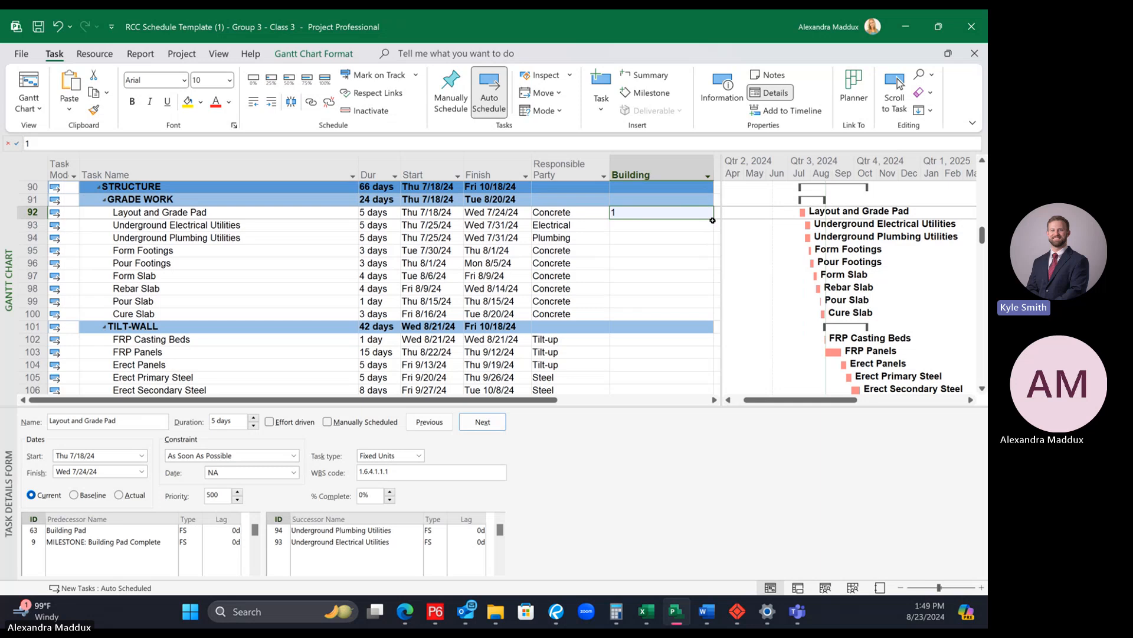
drag(707, 271, 704, 296)
click(696, 314)
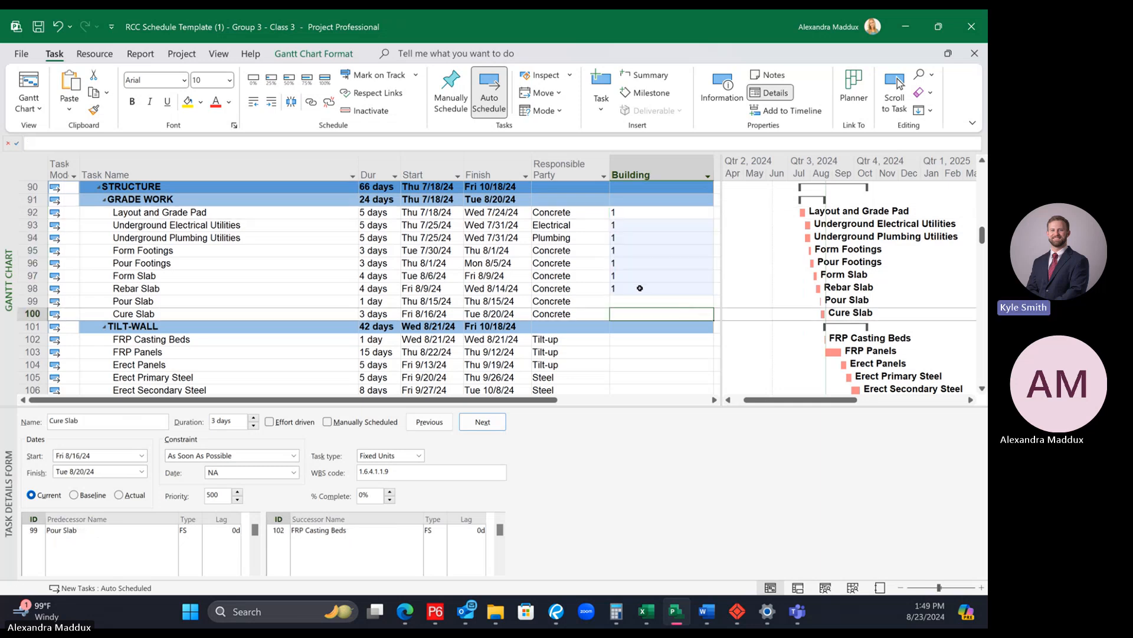
Step: Try to fill the Building value 1 from Rebar Slab down to BUILDING 1's Final Clean, and undo the fills
click(640, 288)
scroll(649, 302, down, 16)
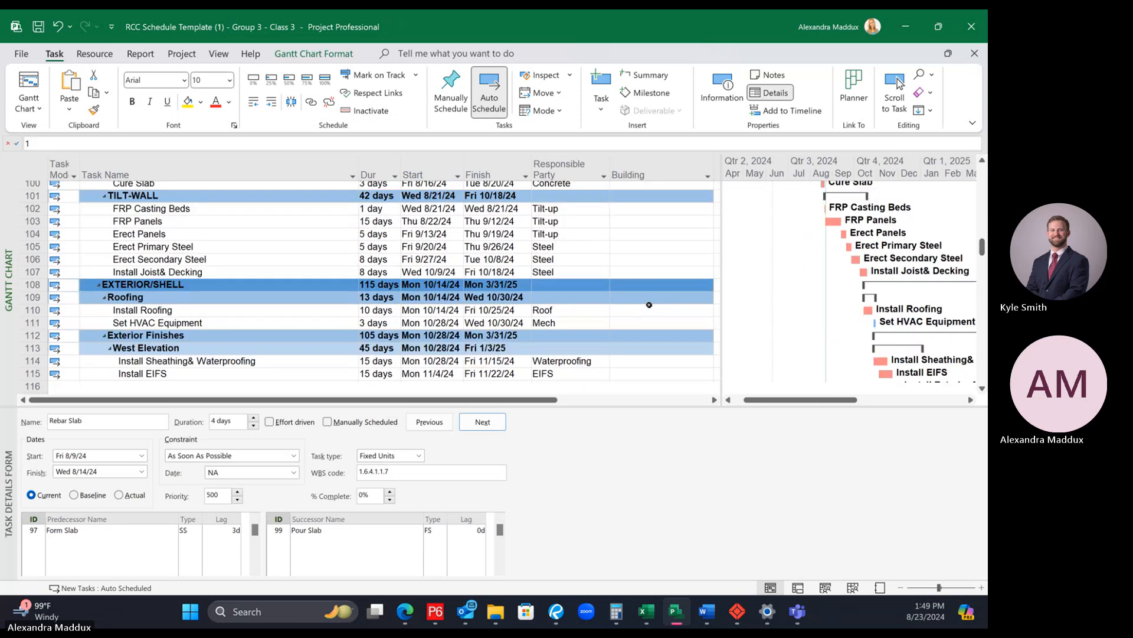
scroll(650, 304, down, 4)
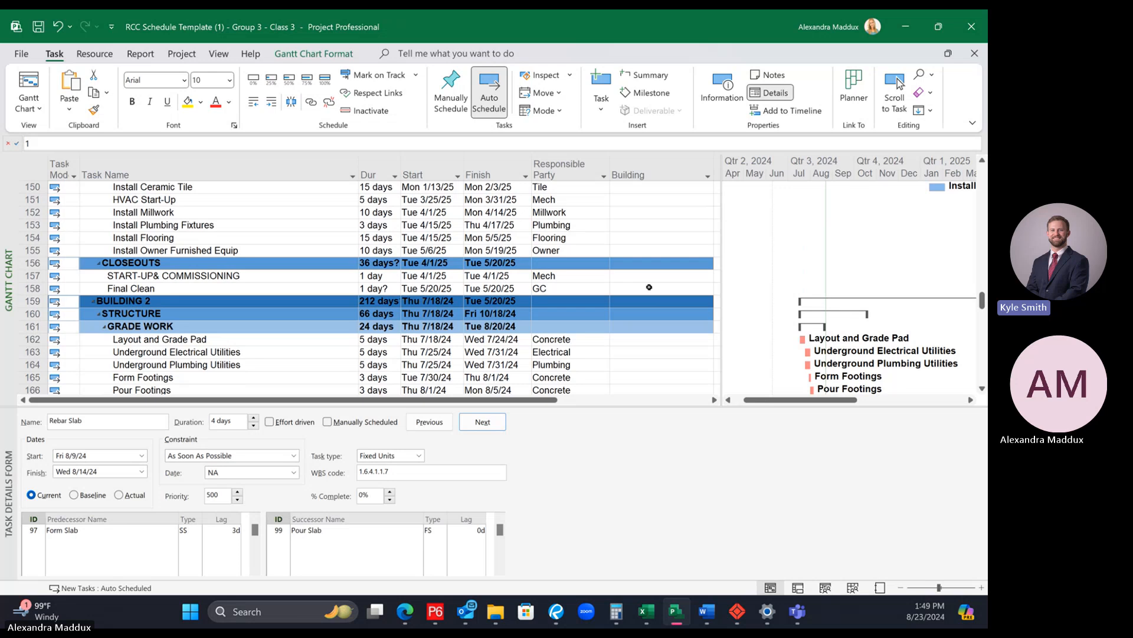
shift+click(649, 287)
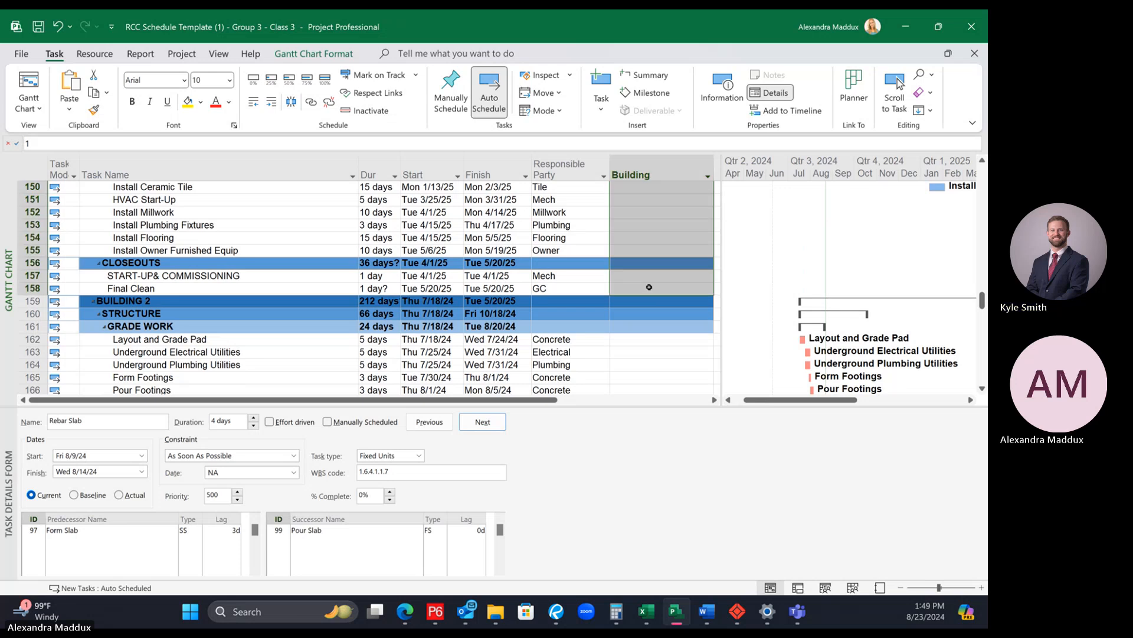
right_click(649, 287)
click(690, 477)
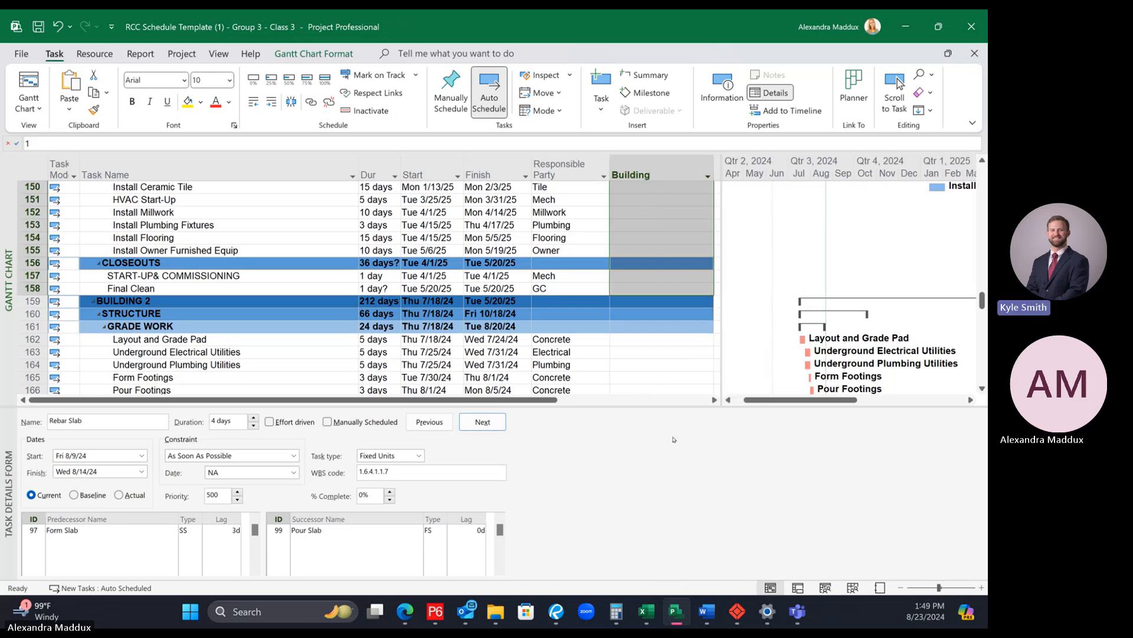
key(ctrl+z)
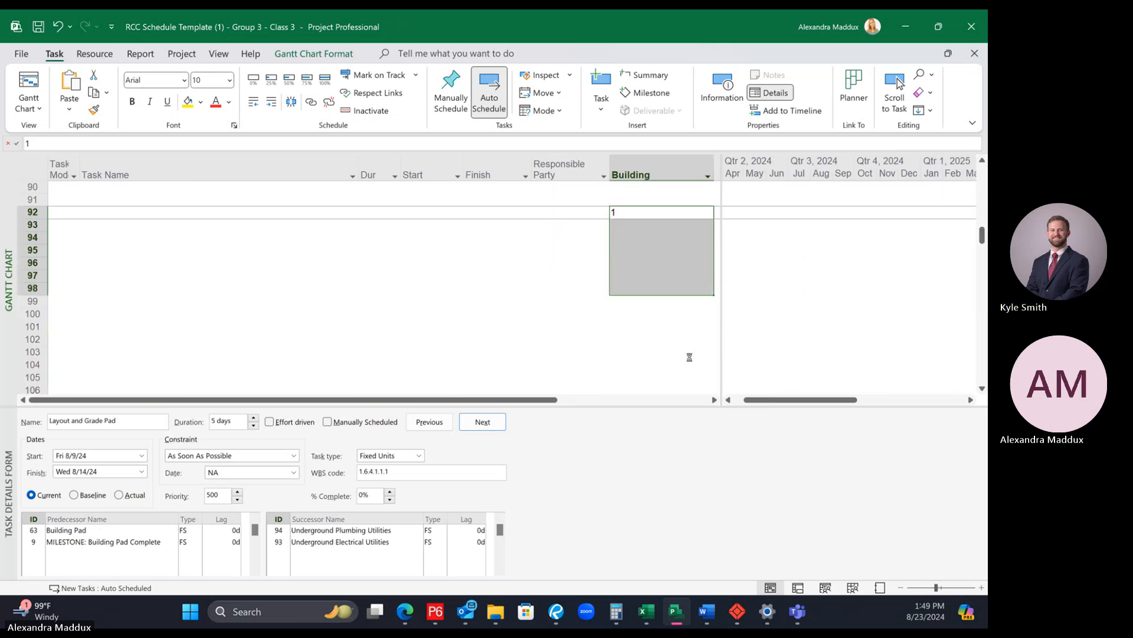
Step: Fill the Building value 1 from BUILDING 1's Layout and Grade Pad down through Cure Slab in the GRADE WORK group
scroll(635, 313, up, 1)
click(584, 314)
click(648, 250)
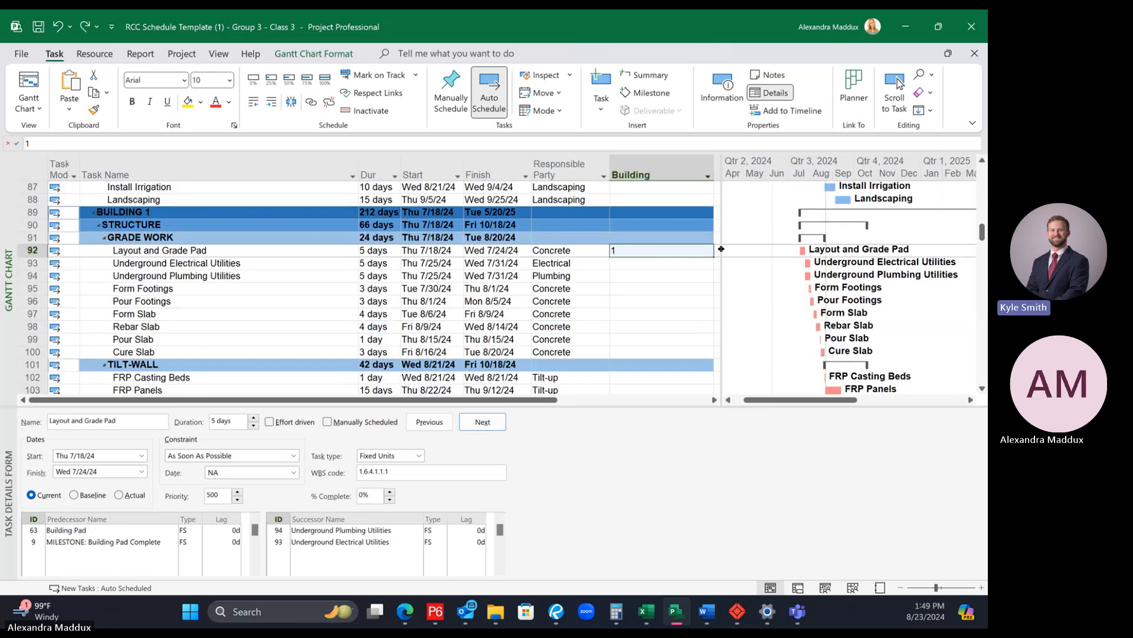
click(689, 263)
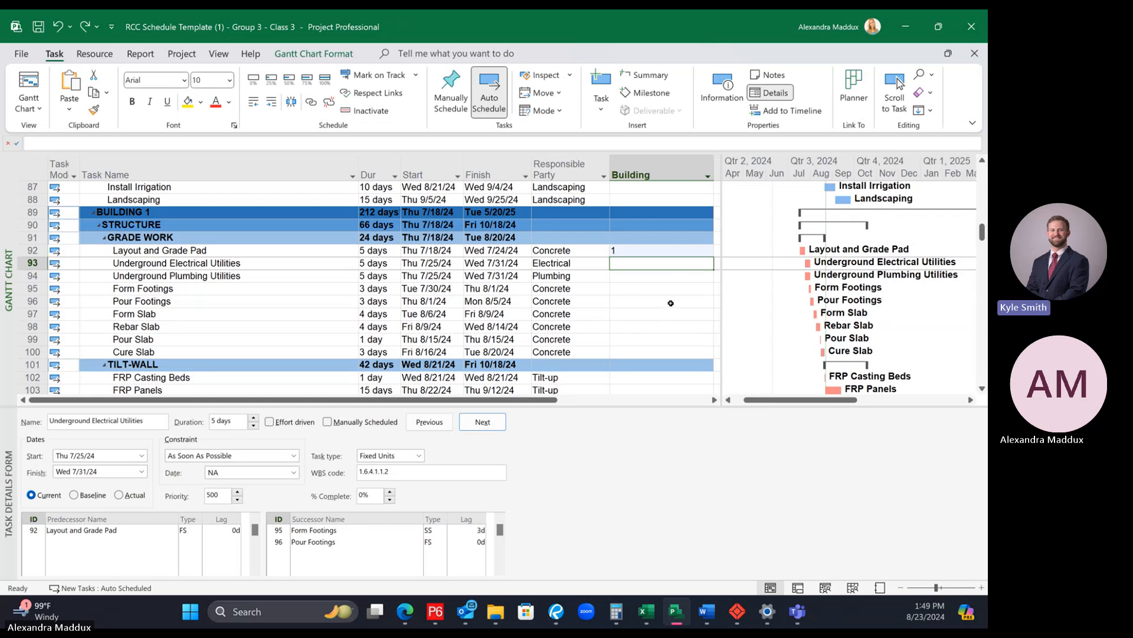
click(655, 250)
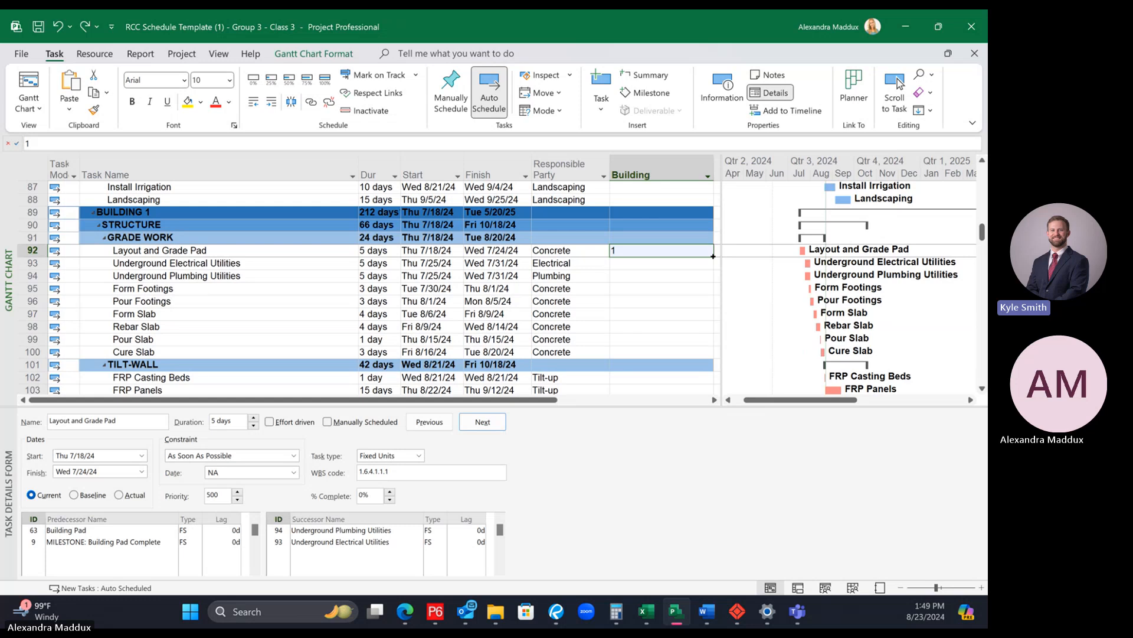
drag(713, 256, 707, 321)
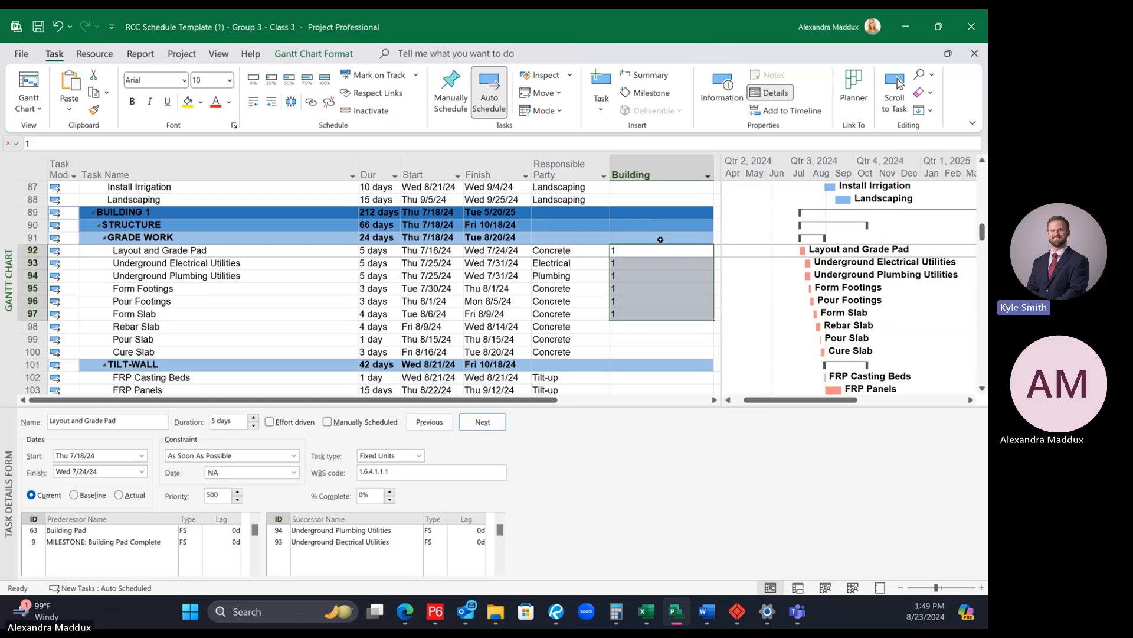
click(654, 342)
click(639, 313)
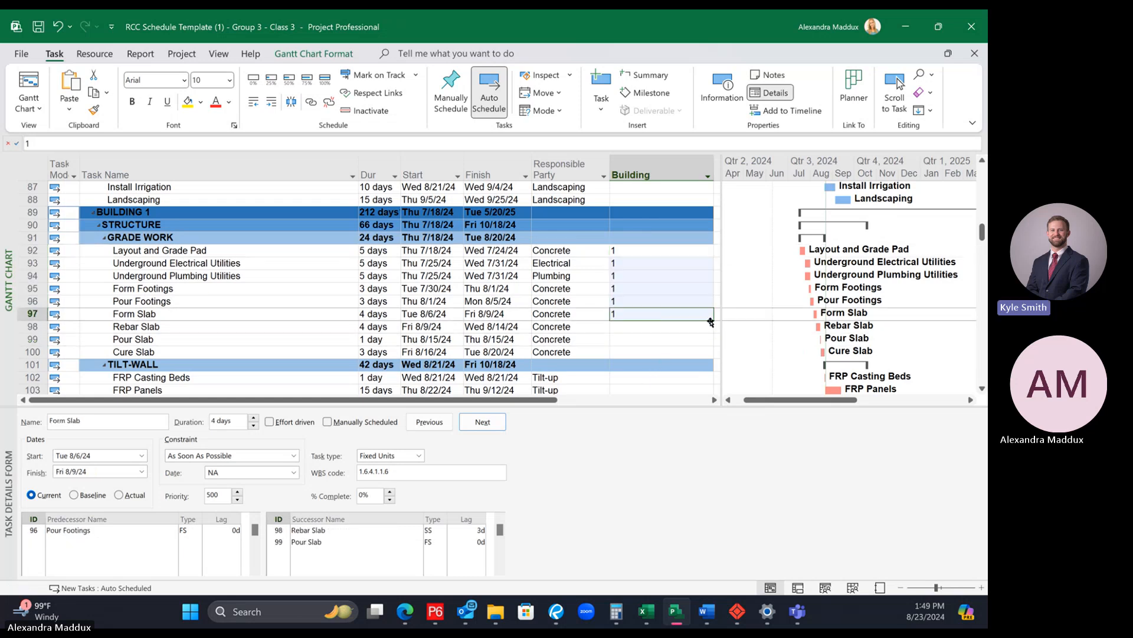
drag(711, 322, 710, 354)
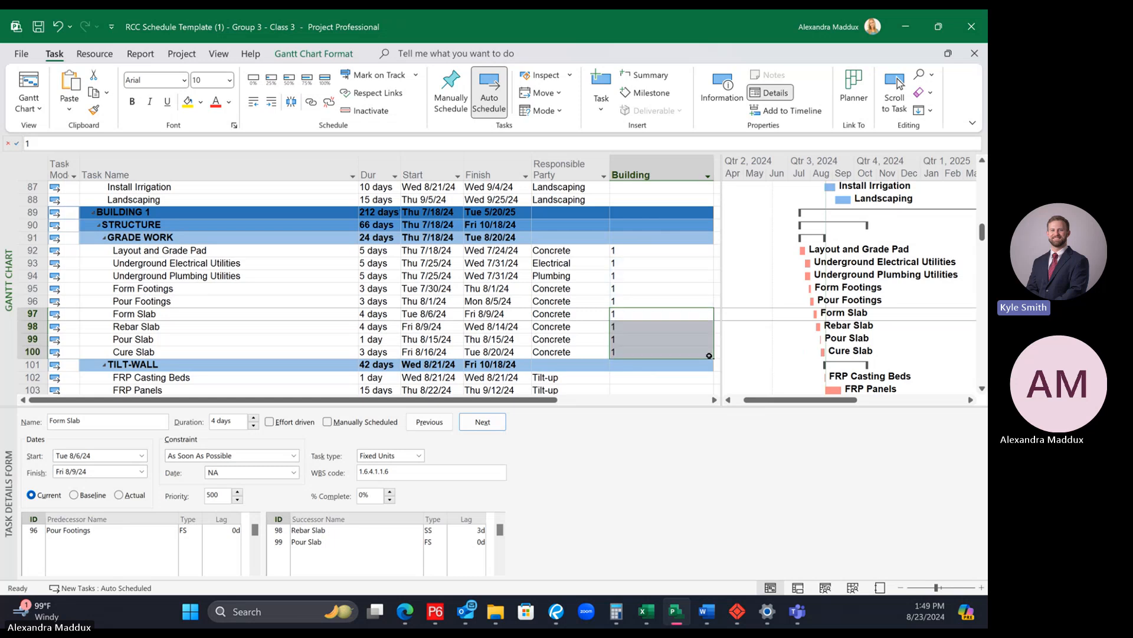
Step: Copy the Building value 1 from Cure Slab down through Erect Panels in BUILDING 1's TILT-WALL group
scroll(707, 348, down, 2)
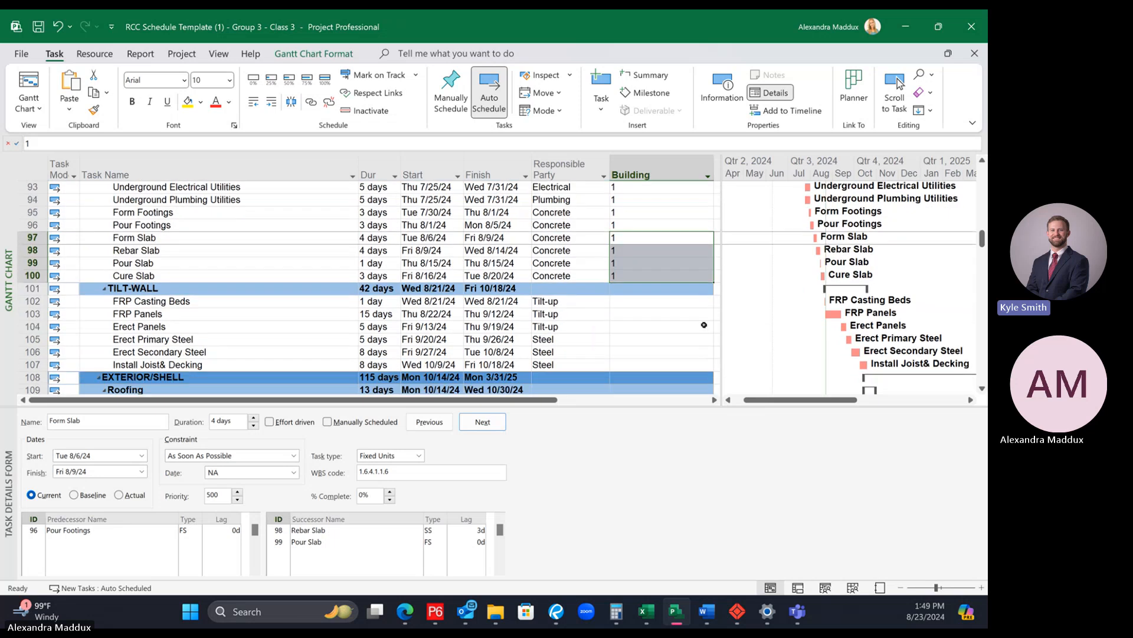
click(702, 325)
click(681, 278)
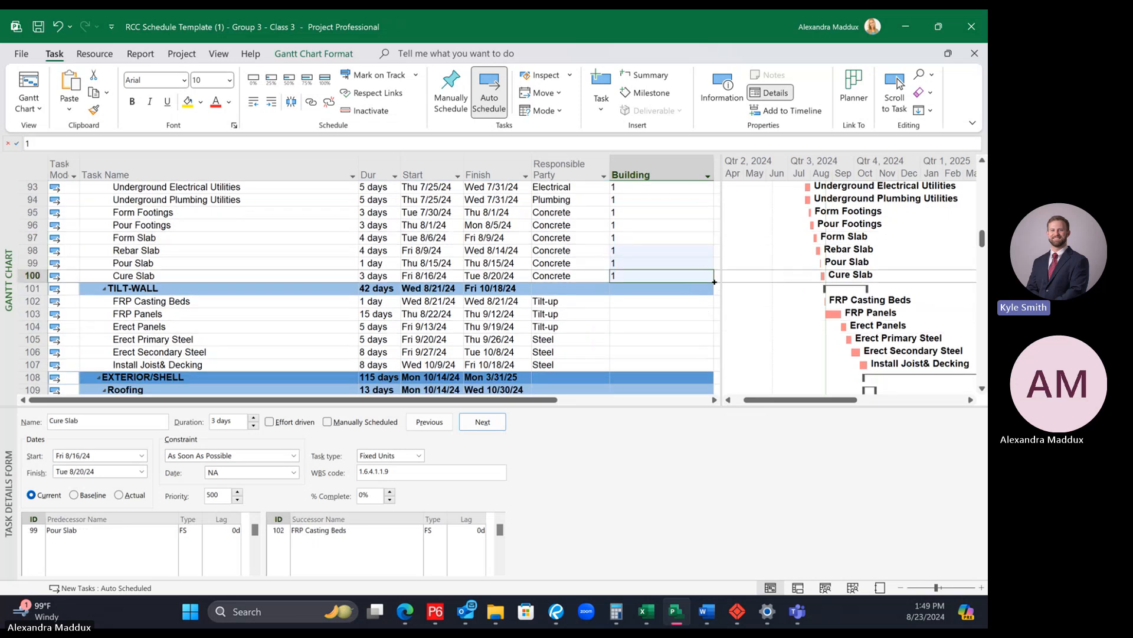
drag(713, 282, 713, 332)
click(663, 263)
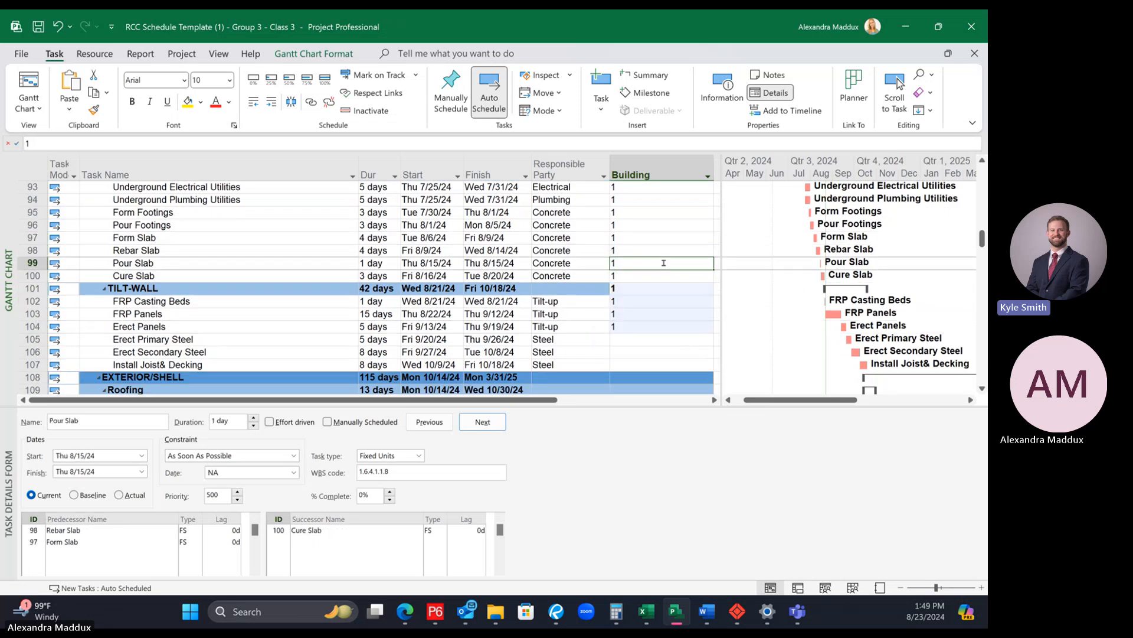
Step: Fill the Building value 1 down from Erect Panels through Install Exterior Metal Panels in BUILDING 1's West Elevation group
scroll(667, 263, down, 2)
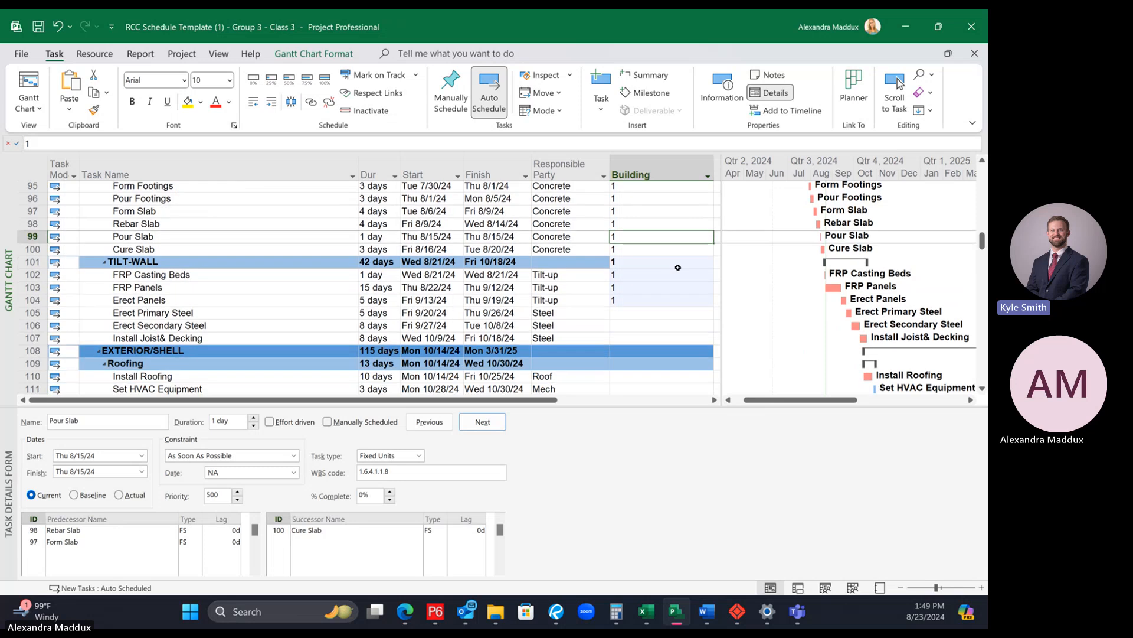
click(684, 251)
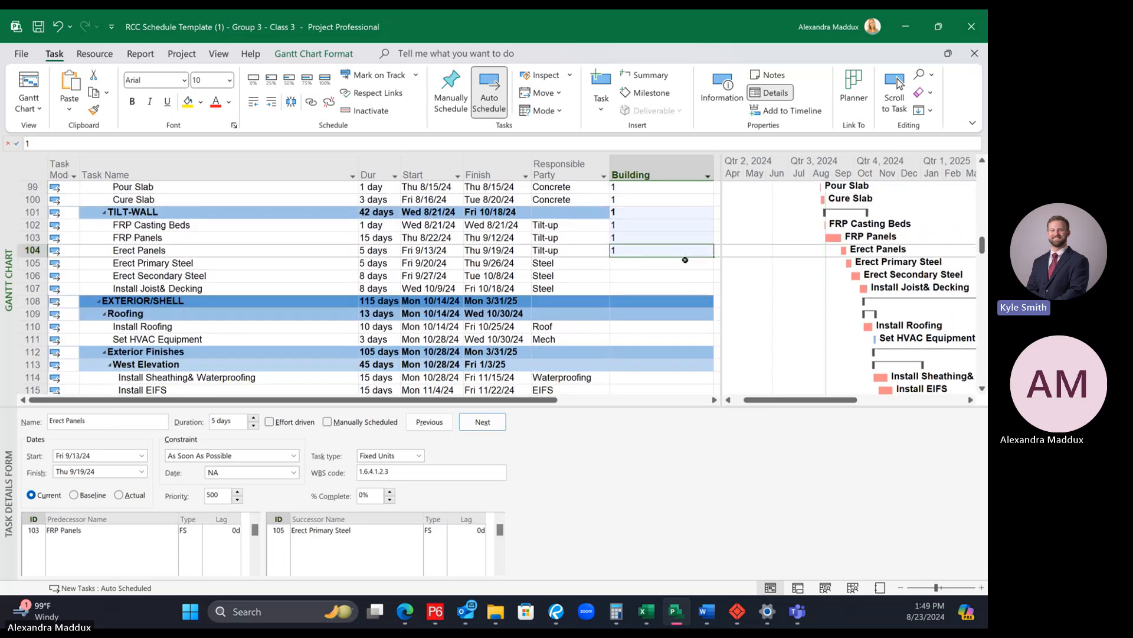
click(661, 278)
click(641, 252)
scroll(640, 336, down, 1)
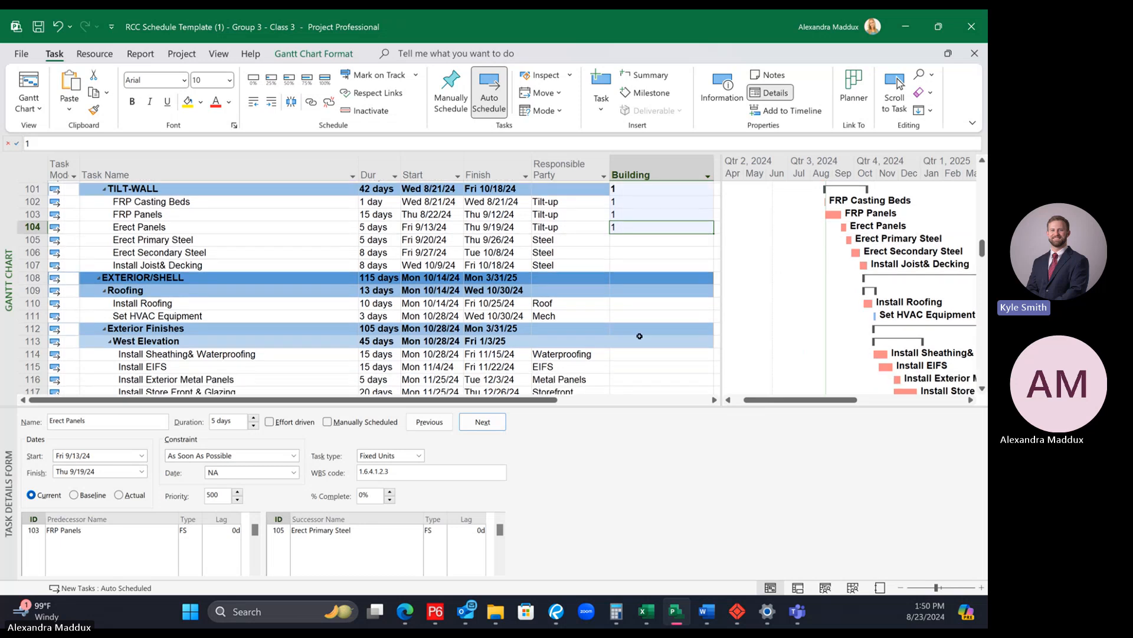
scroll(639, 336, down, 1)
shift+click(634, 327)
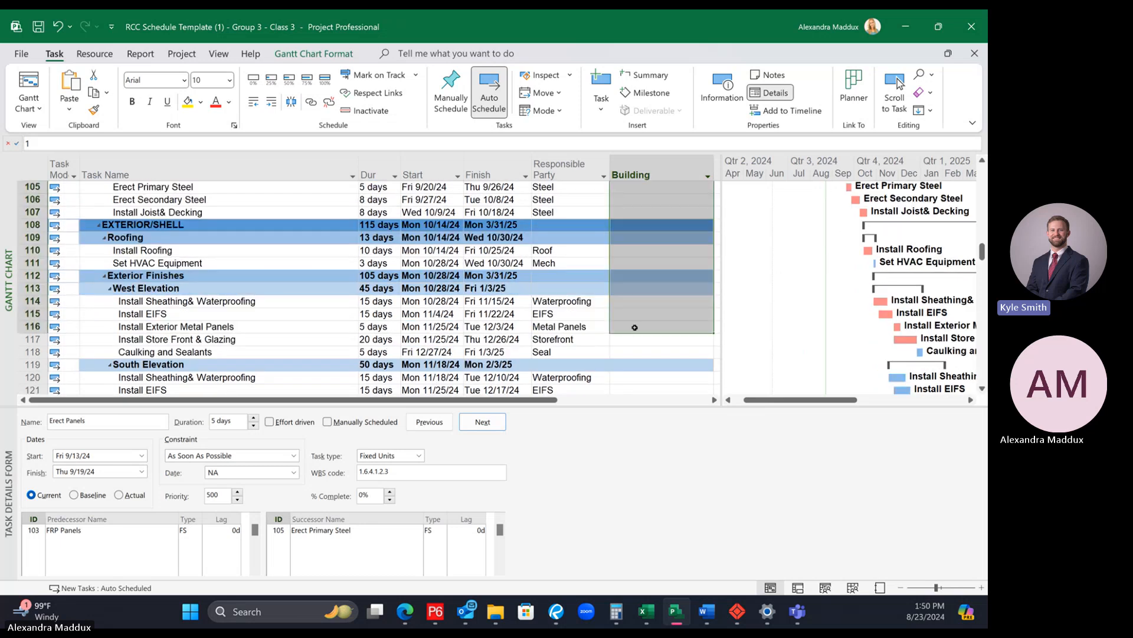
right_click(635, 327)
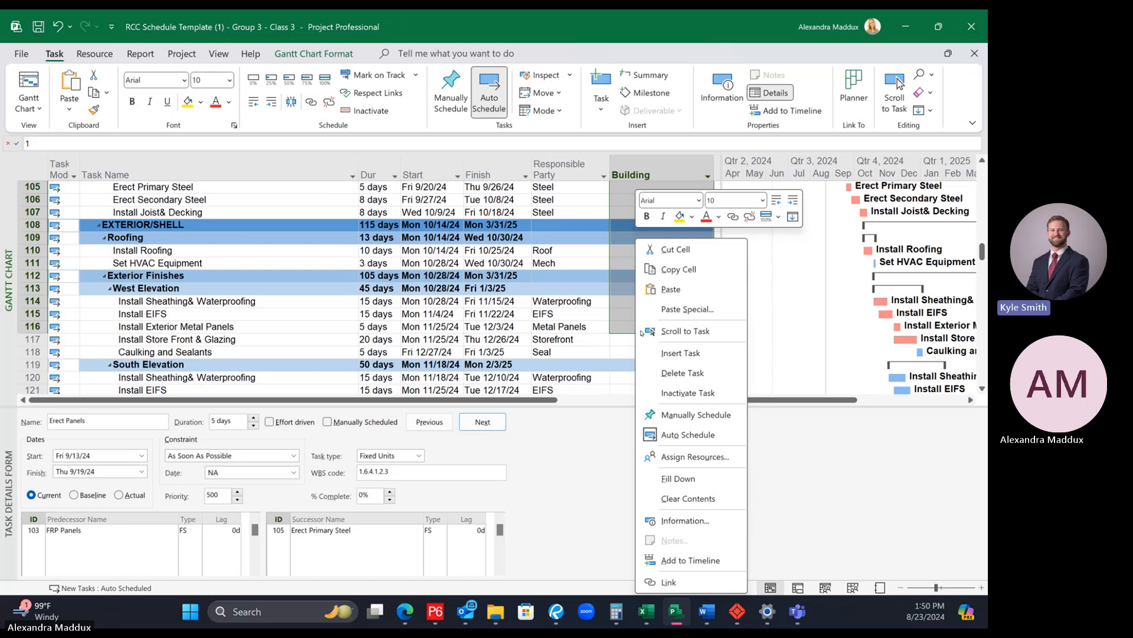
click(679, 478)
scroll(653, 348, up, 2)
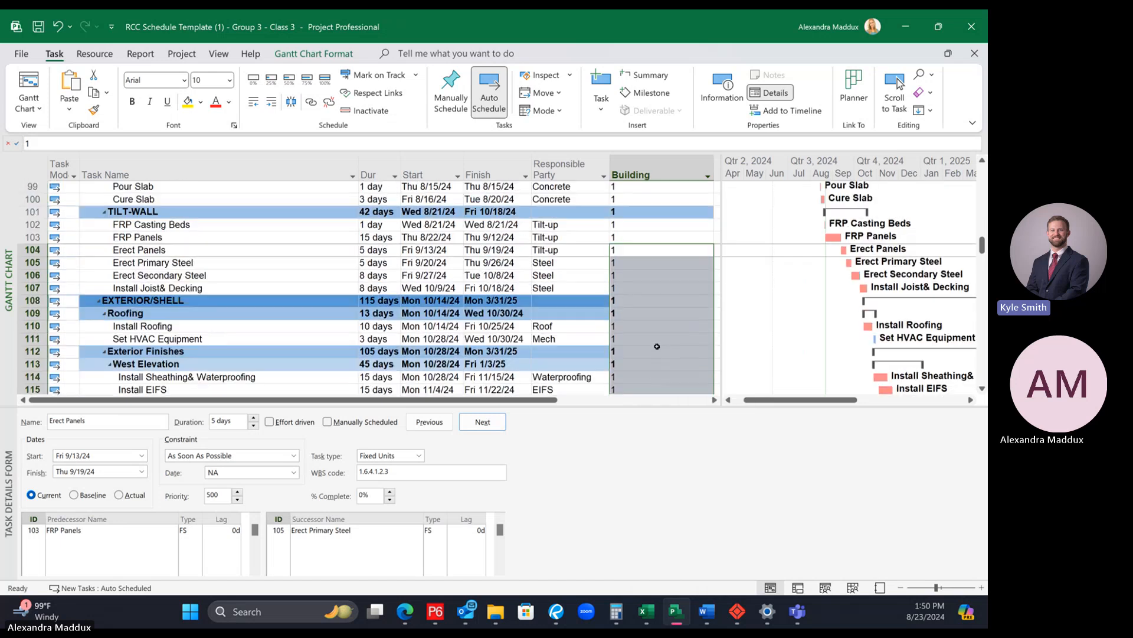
scroll(657, 346, up, 1)
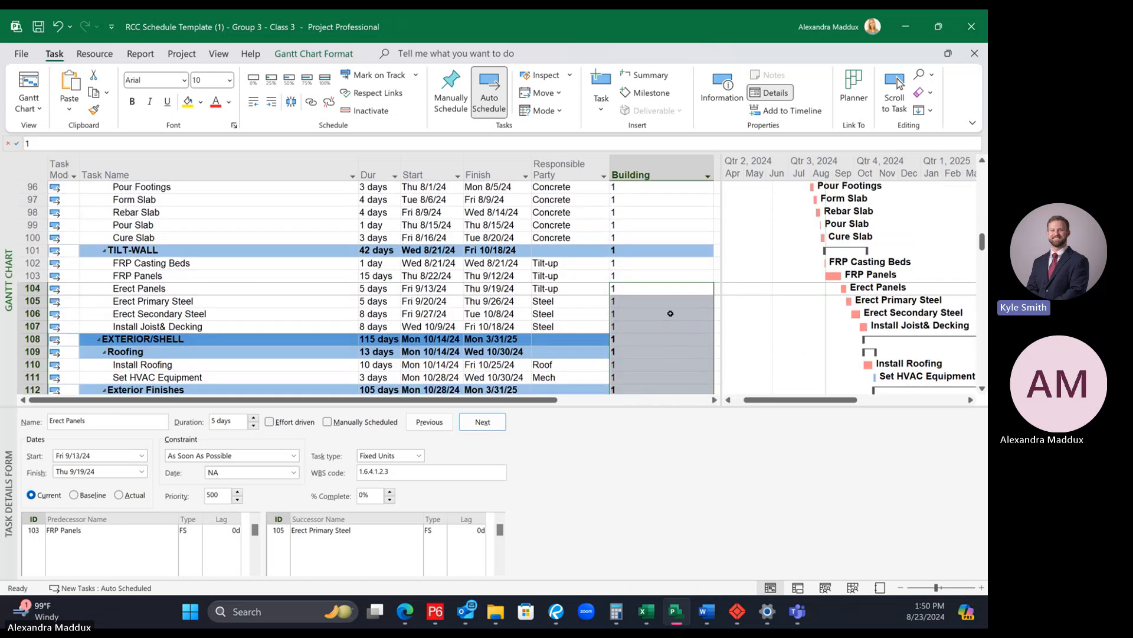
Step: Fill the Building value 1 down from West Elevation's Install Exterior Metal Panels through Final Clean at the end of BUILDING 1
scroll(670, 312, down, 5)
click(661, 289)
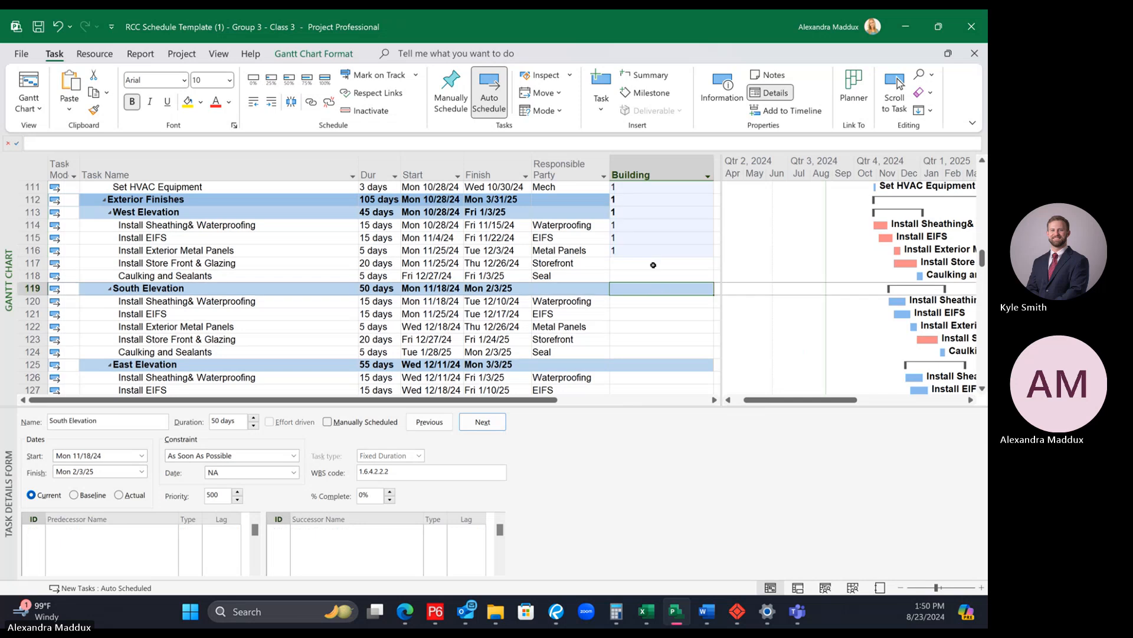
click(645, 251)
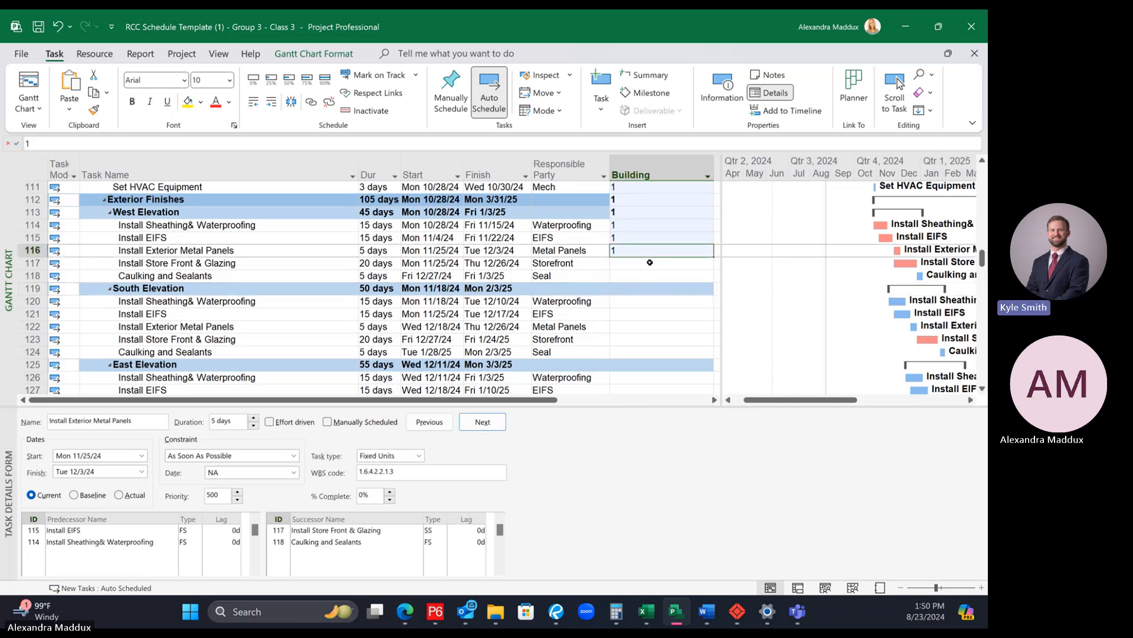
scroll(687, 341, down, 7)
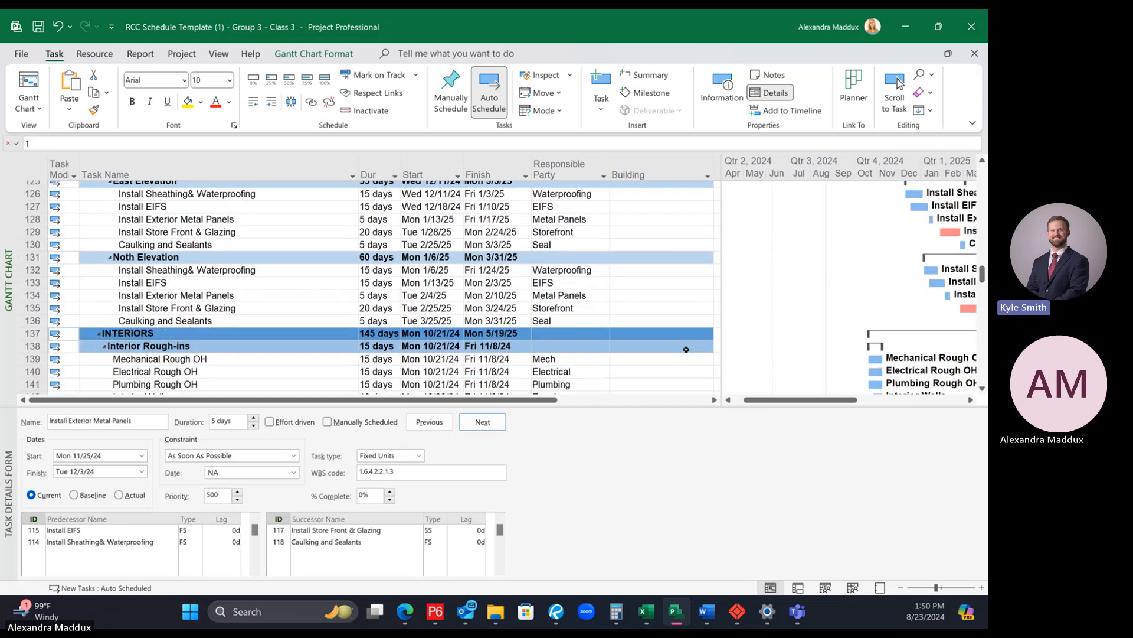
scroll(684, 344, down, 7)
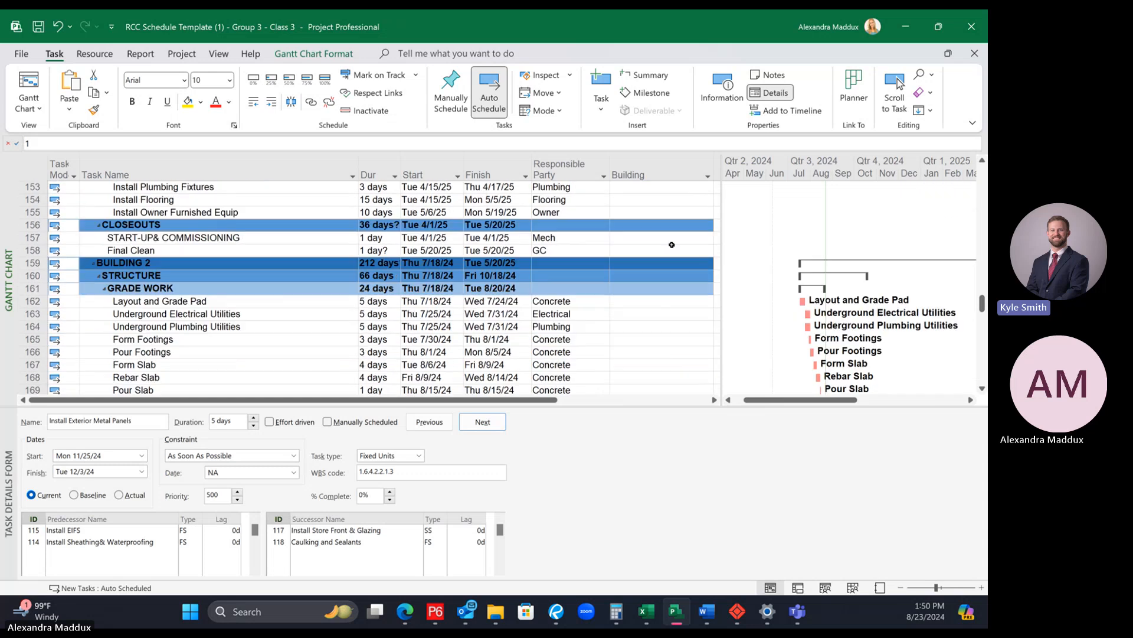
shift+click(665, 251)
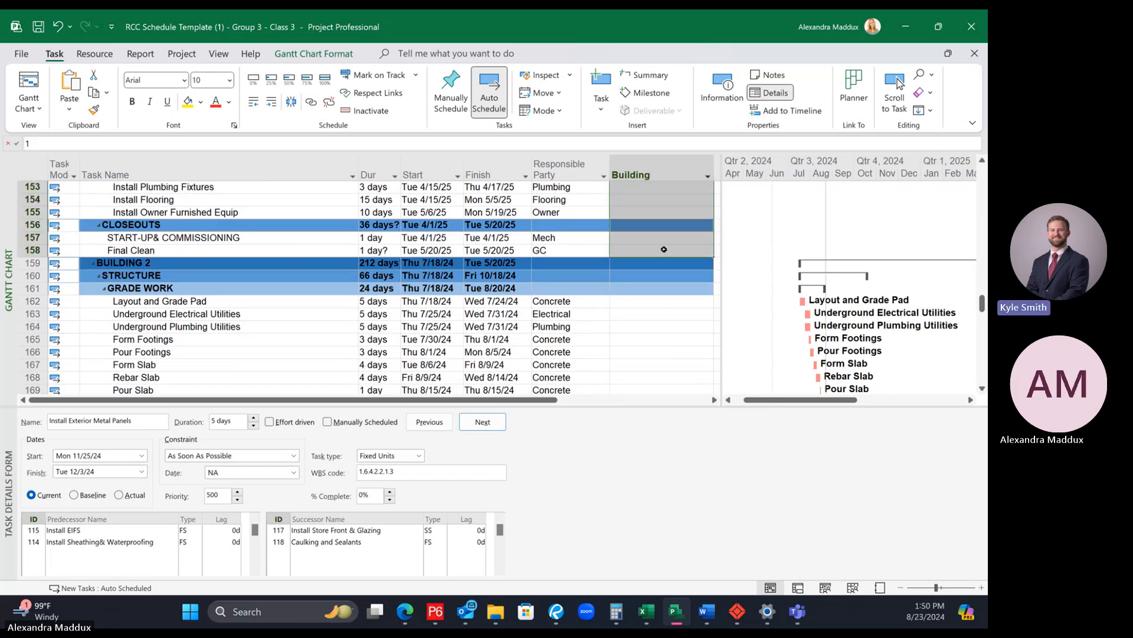
right_click(664, 251)
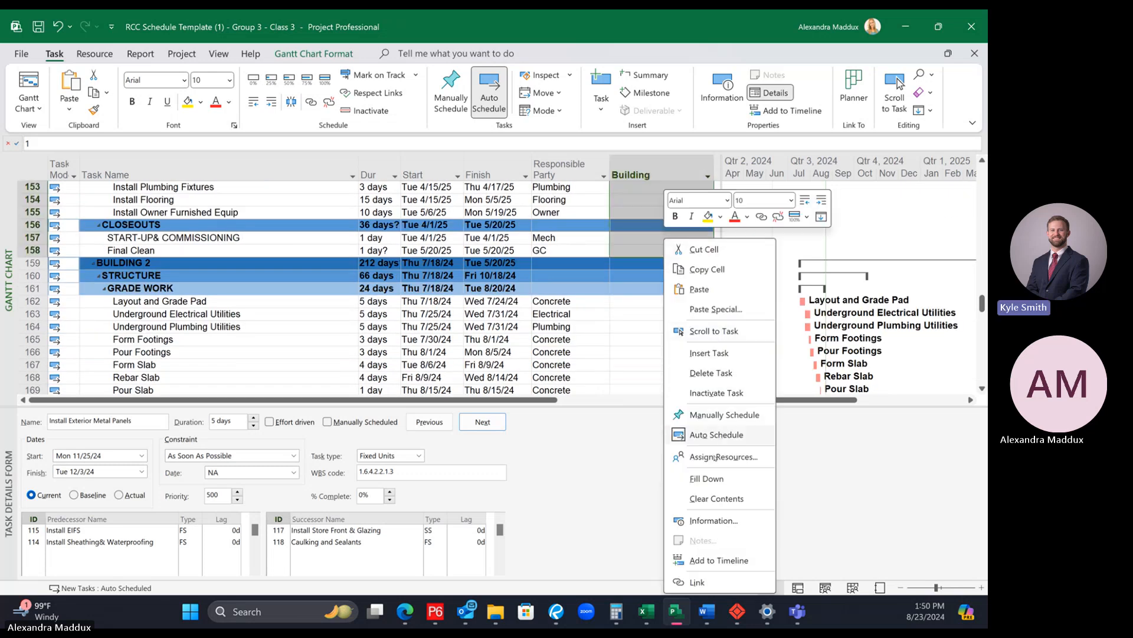
click(704, 480)
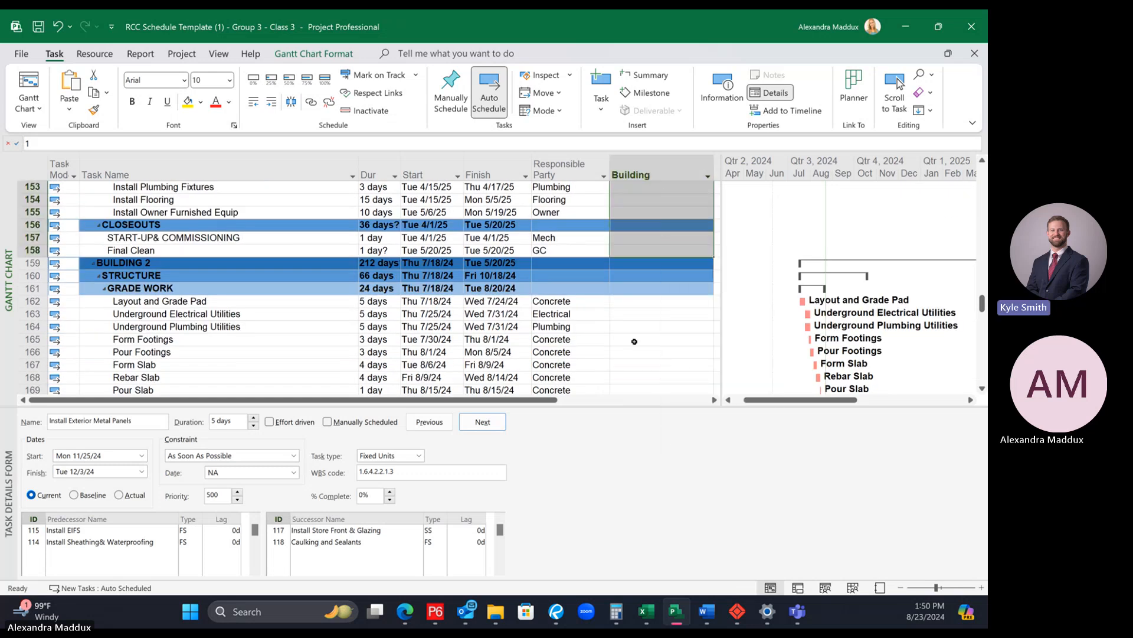
Step: Enter 2 as the Building value for BUILDING 2's Layout and Grade Pad activity
click(649, 304)
text(2)
key(Return)
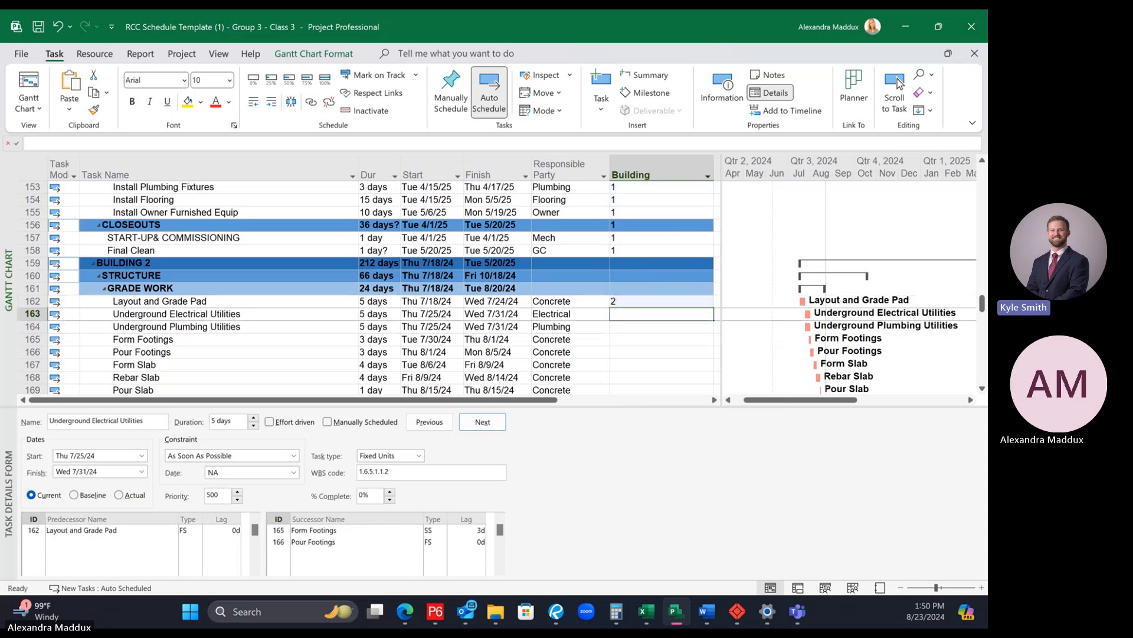
Step: Fill the Building value 2 down from Layout and Grade Pad through Final Clean at the end of BUILDING 2
click(642, 299)
scroll(668, 320, down, 5)
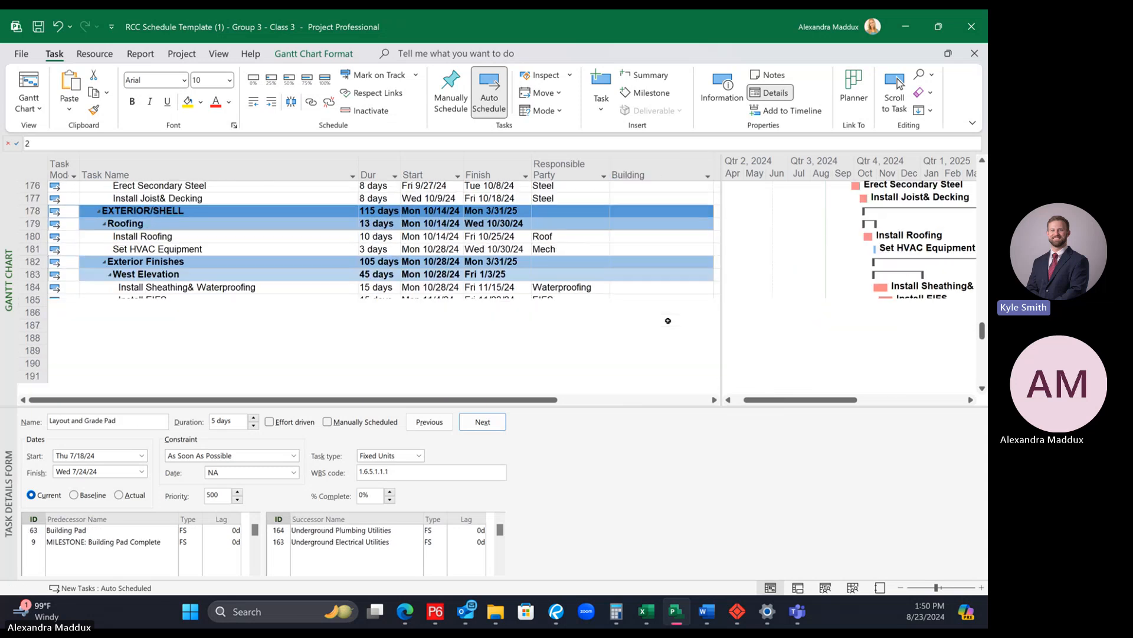
scroll(667, 320, down, 15)
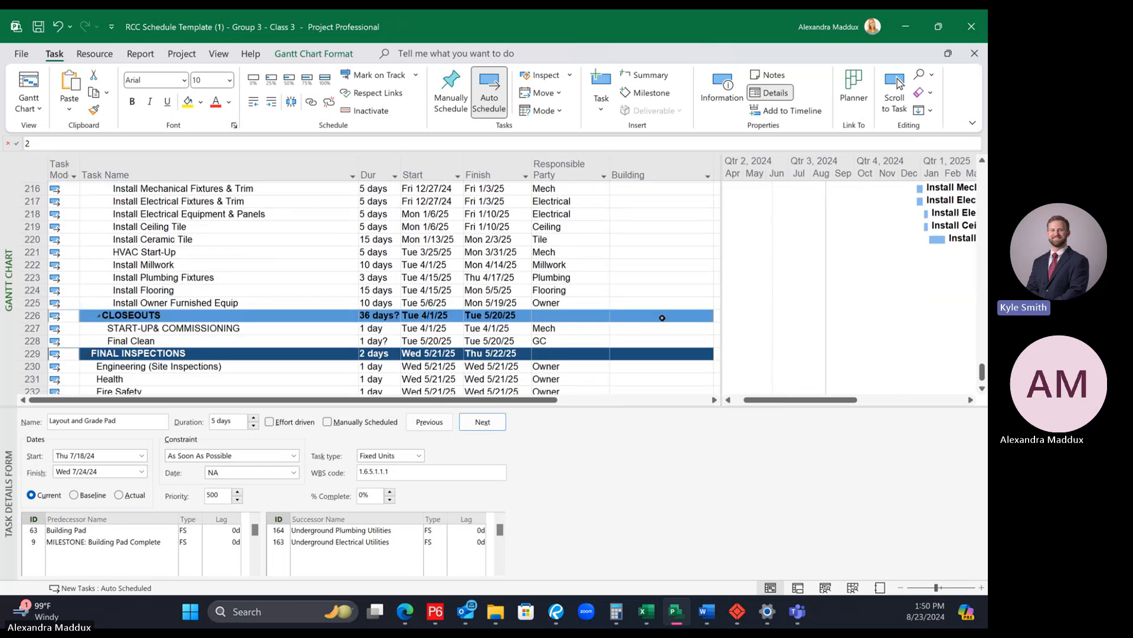
shift+click(647, 262)
right_click(648, 261)
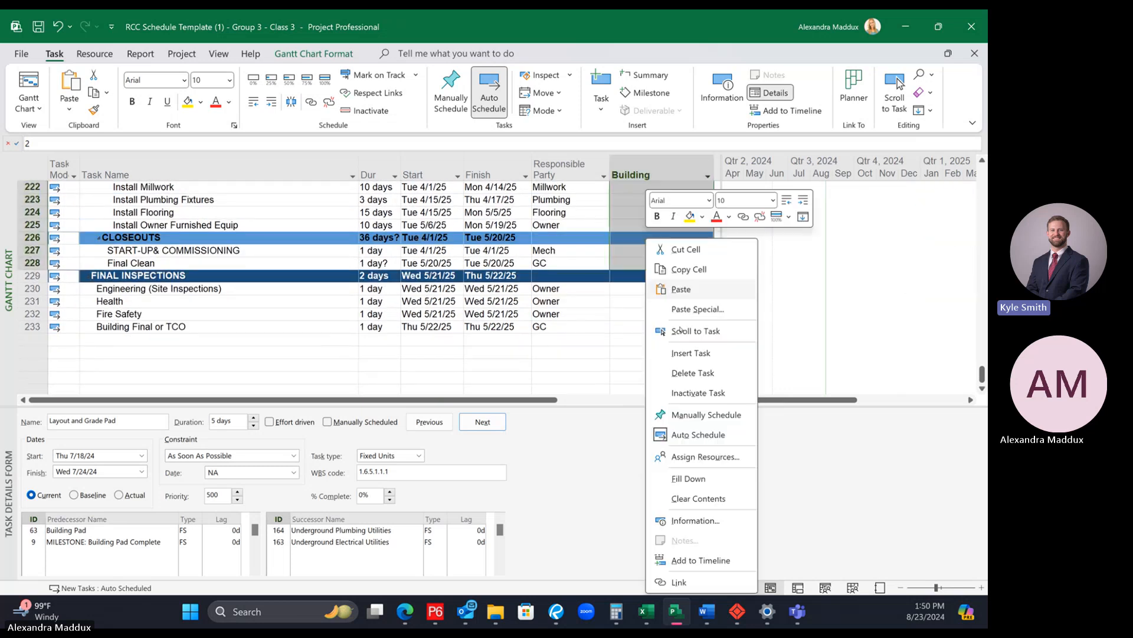
click(700, 478)
click(661, 314)
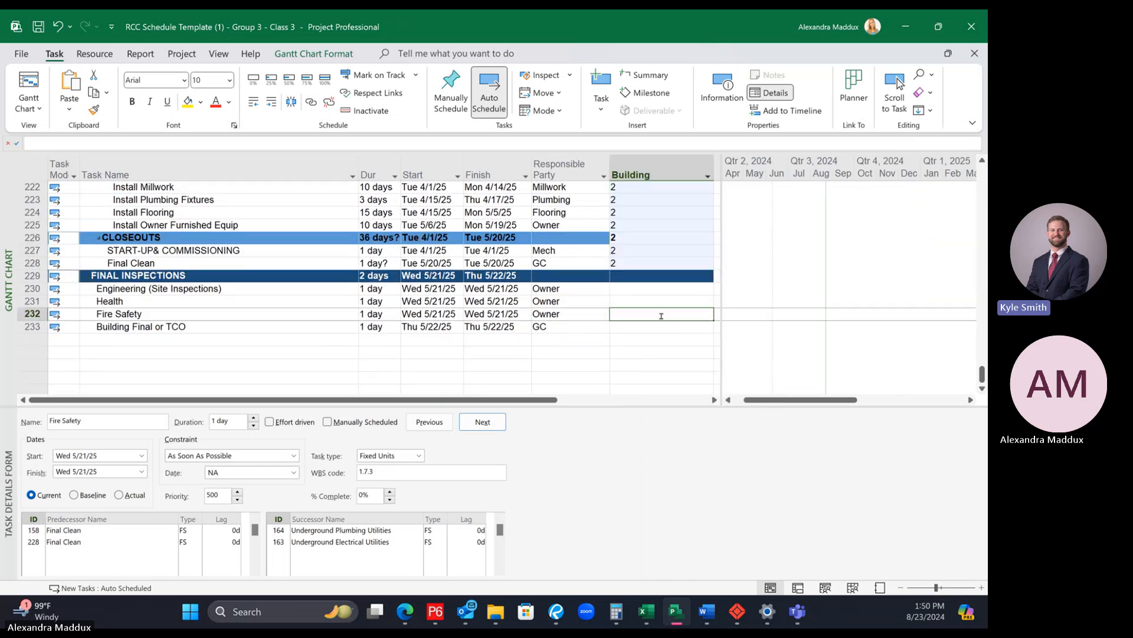
Step: Hide the Task Details Form so the Gantt chart view fills the window
scroll(662, 316, up, 3)
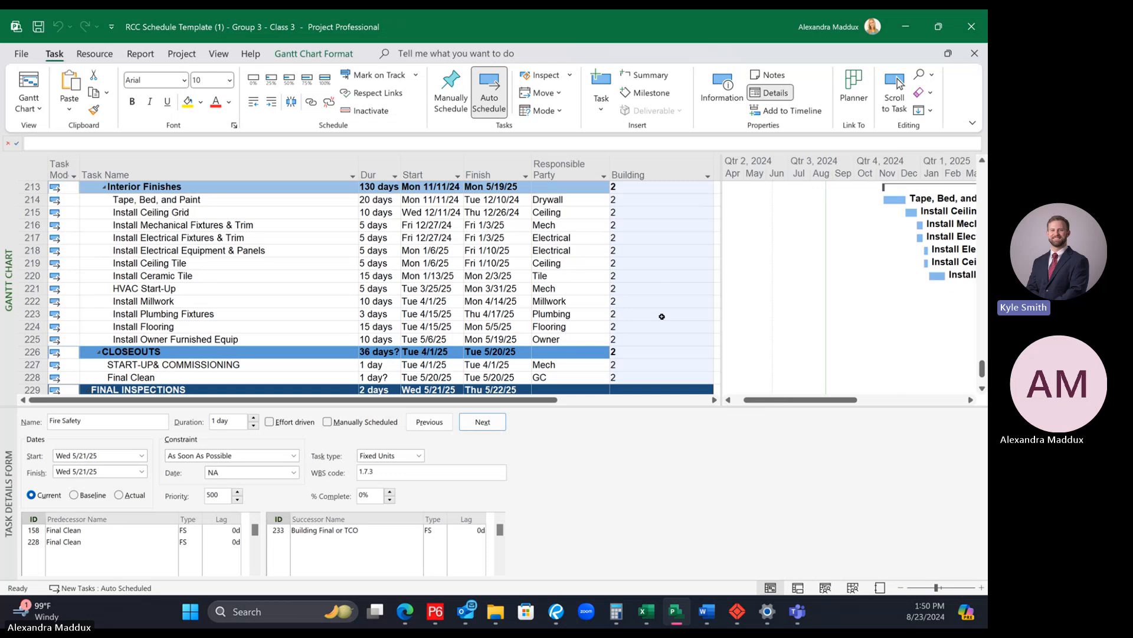
scroll(662, 316, up, 15)
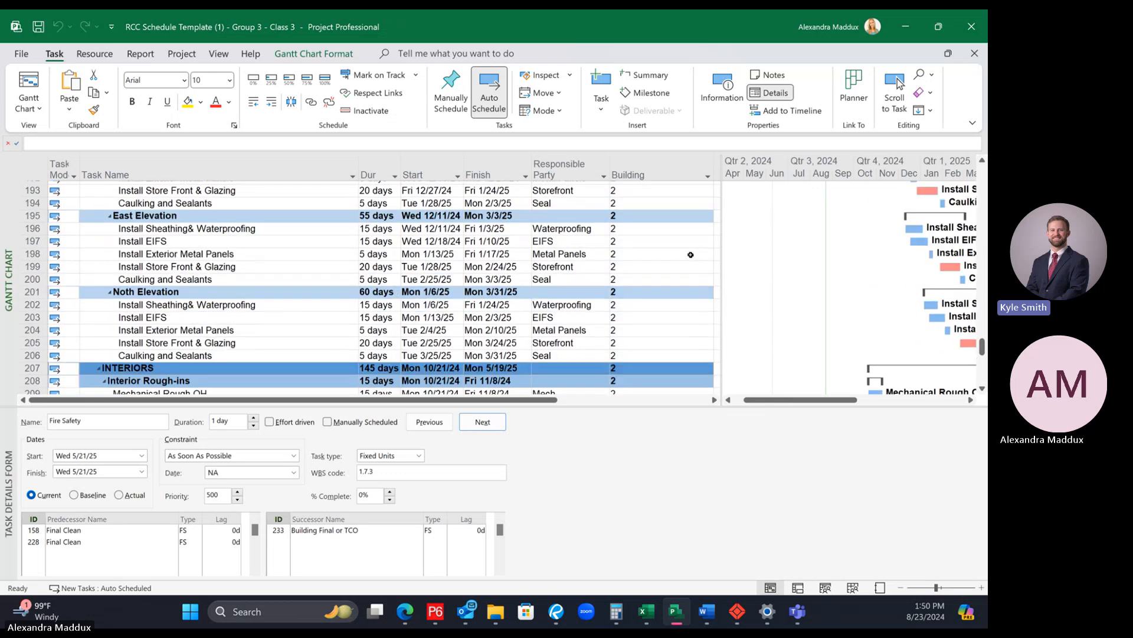
scroll(654, 240, up, 7)
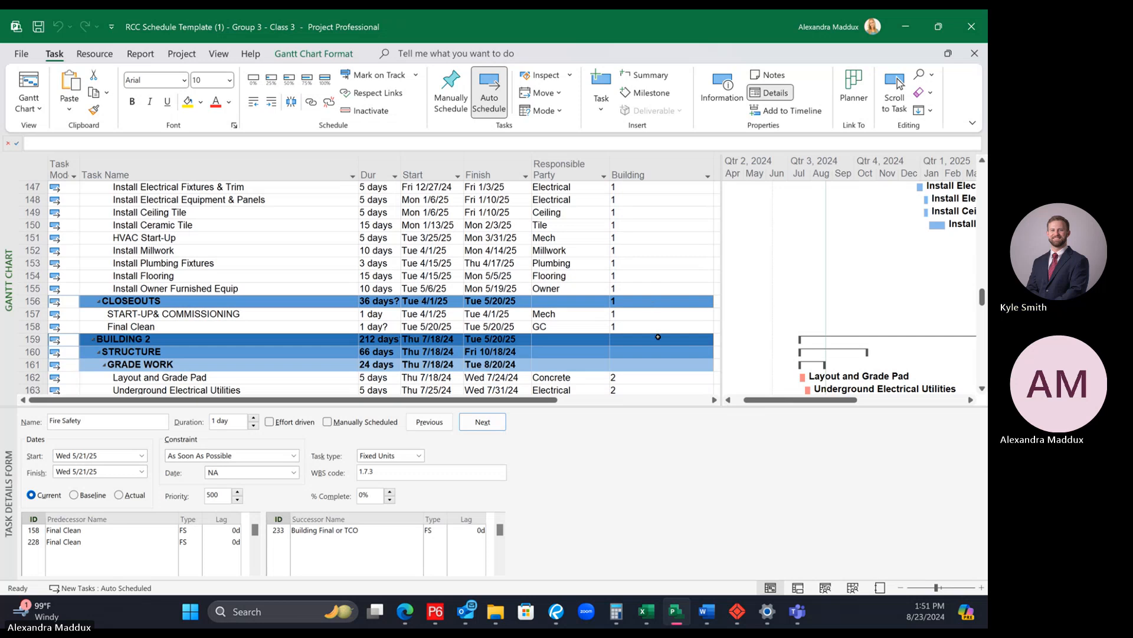
scroll(658, 336, down, 1)
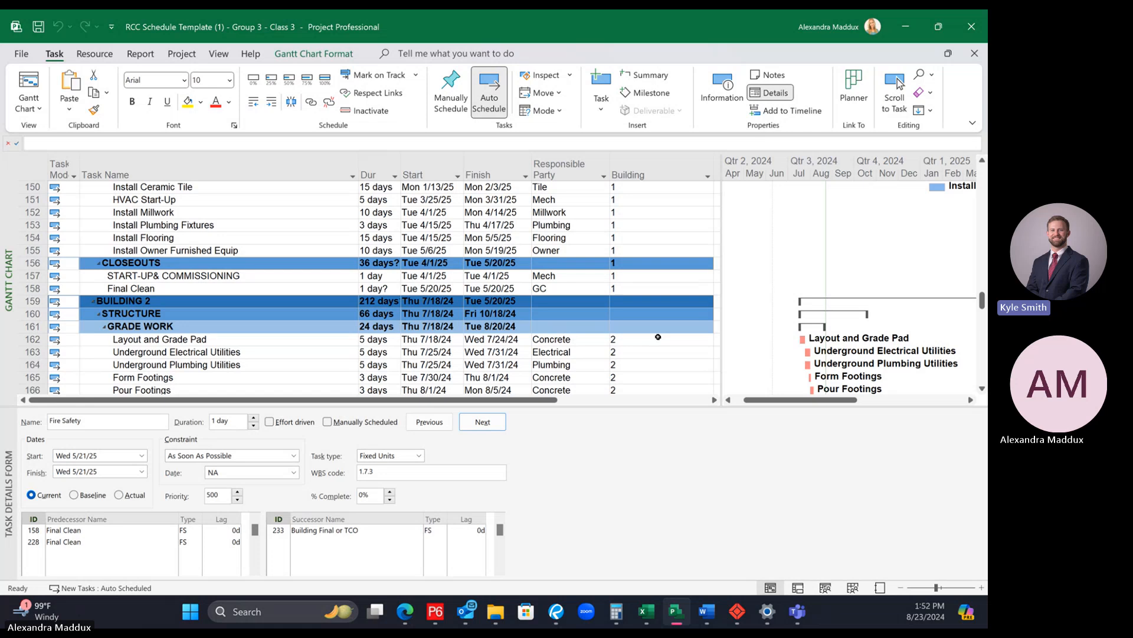
drag(718, 413, 715, 571)
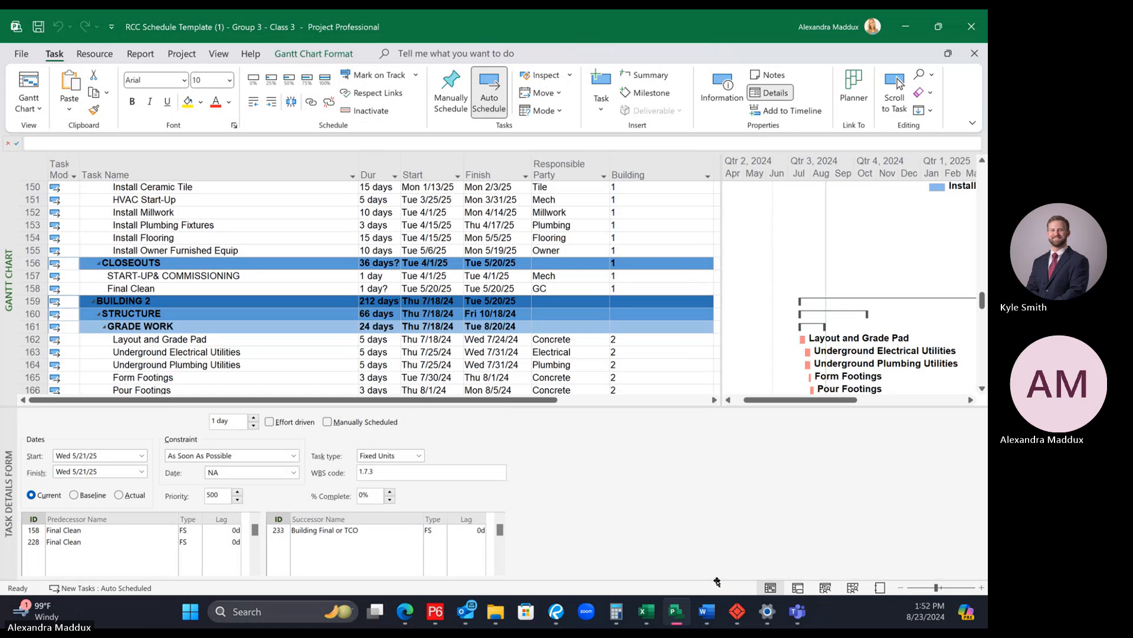
Step: Review the Building values of BUILDING 2's activities from Layout and Grade Pad through Final Clean
scroll(675, 454, up, 2)
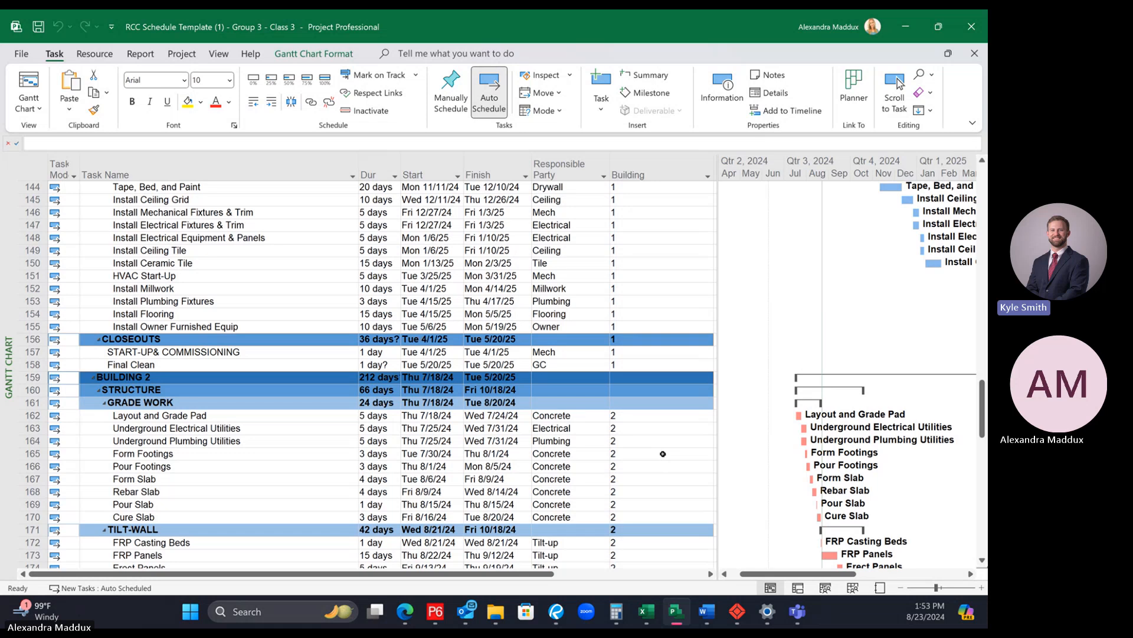
click(647, 421)
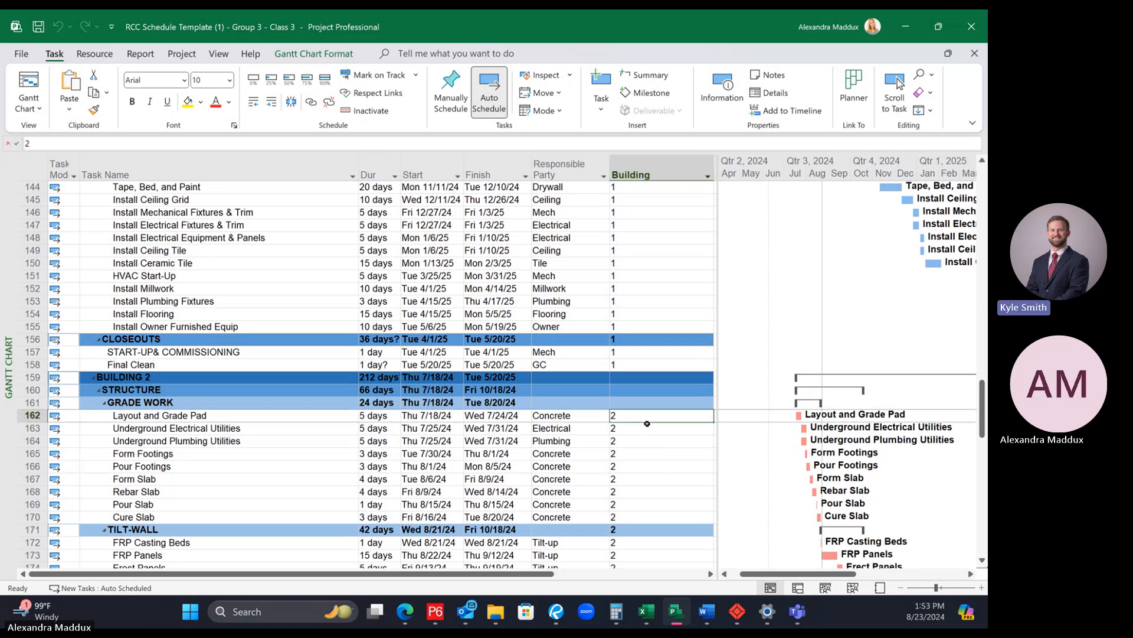
scroll(647, 423, down, 6)
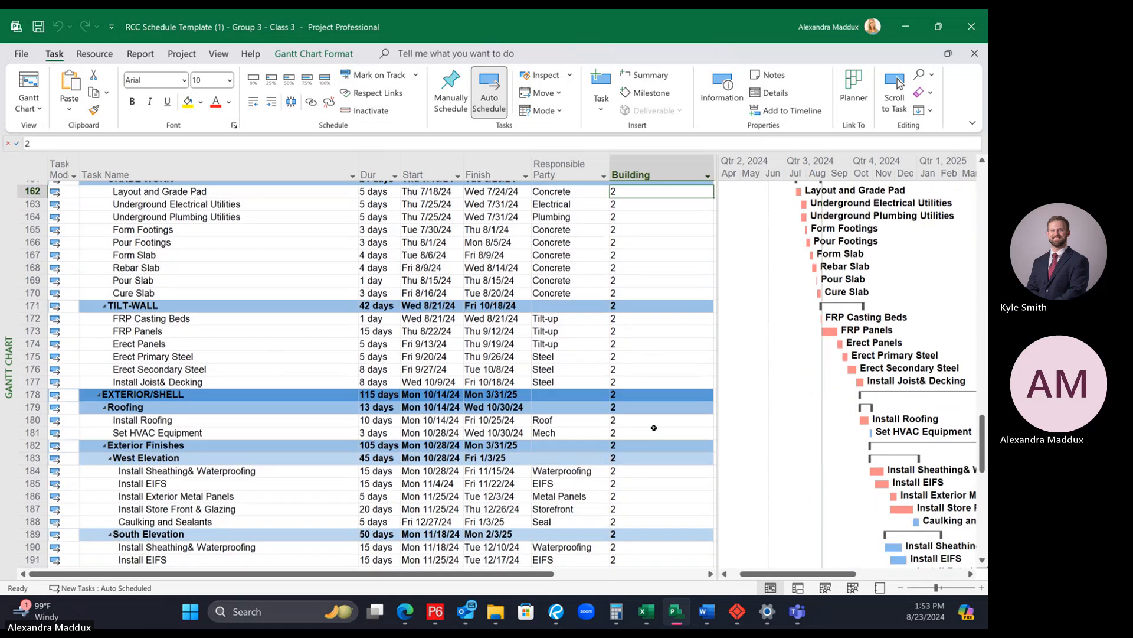
scroll(654, 428, down, 13)
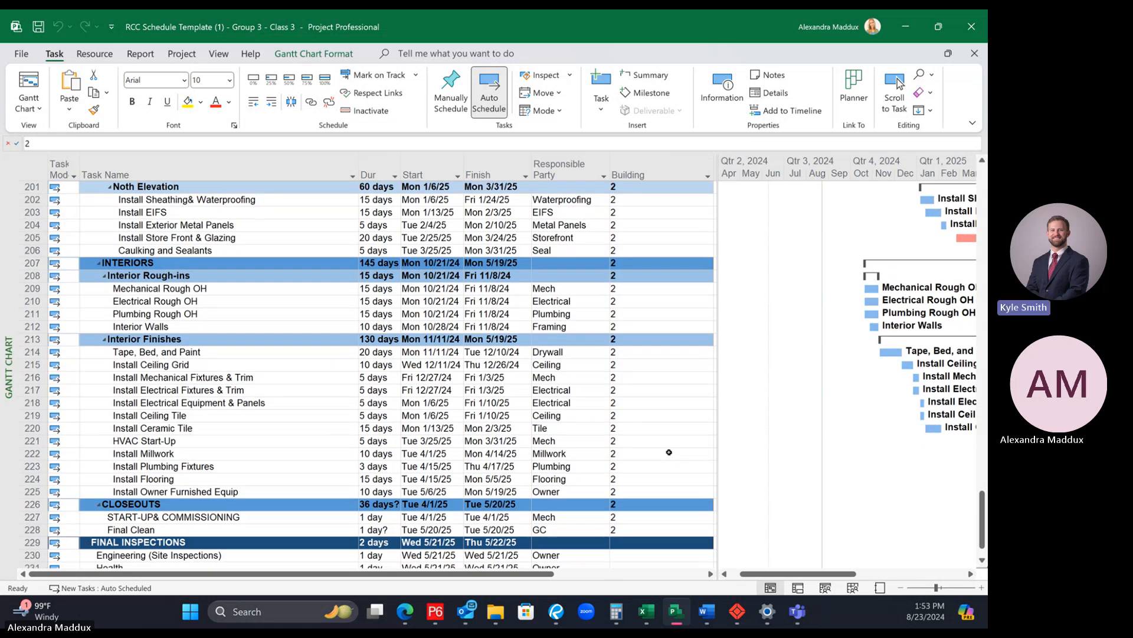
scroll(669, 452, up, 12)
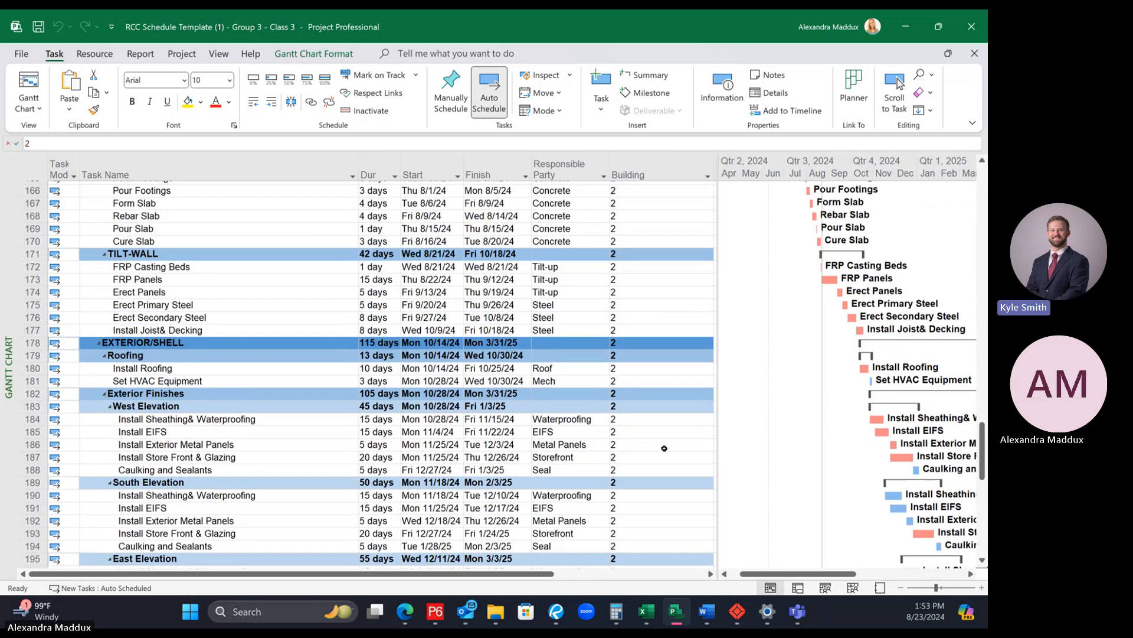
scroll(664, 448, up, 1)
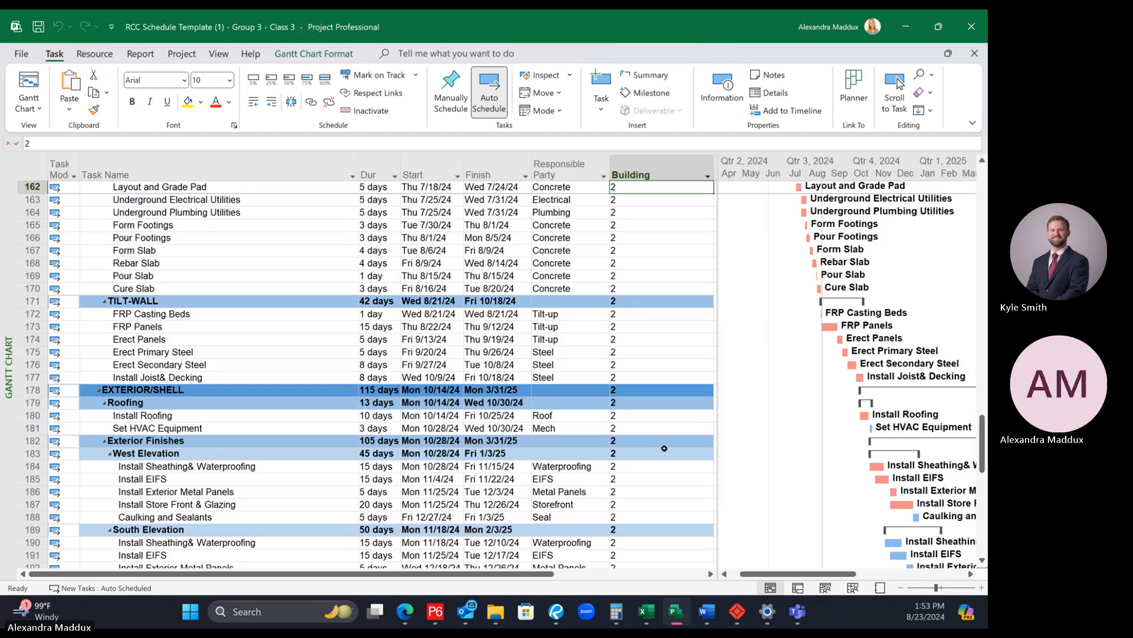
Step: Enter 2 as the Building value for the BUILDING 2, STRUCTURE and GRADE WORK summary rows
scroll(664, 448, up, 5)
click(632, 338)
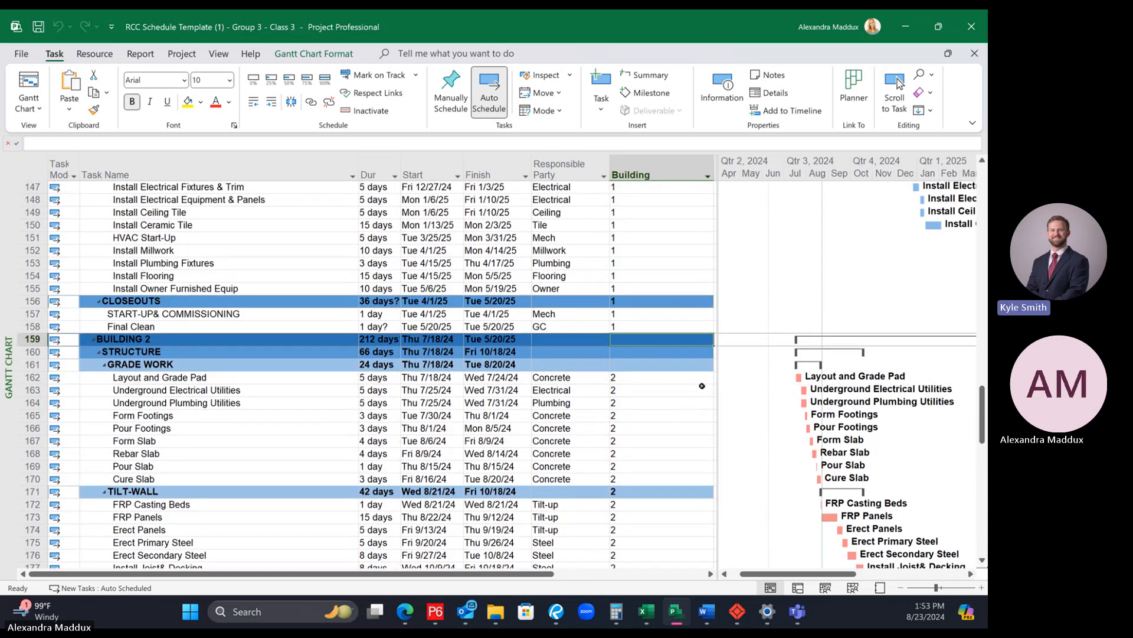
text(2)
key(Return)
text(2)
key(Return)
text(2)
key(Return)
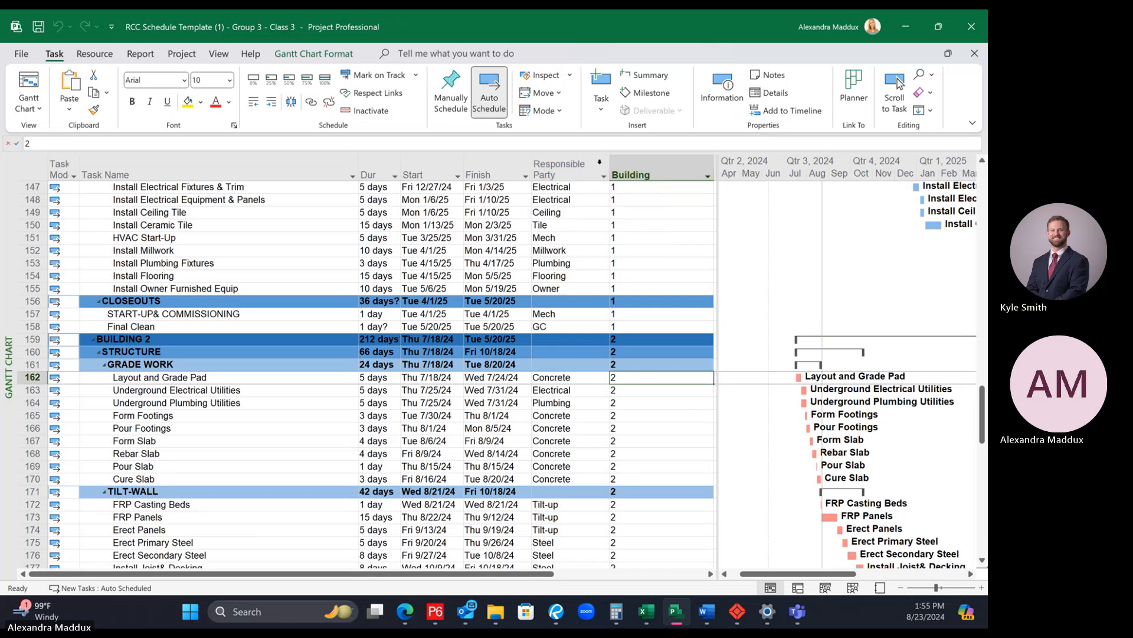
click(603, 175)
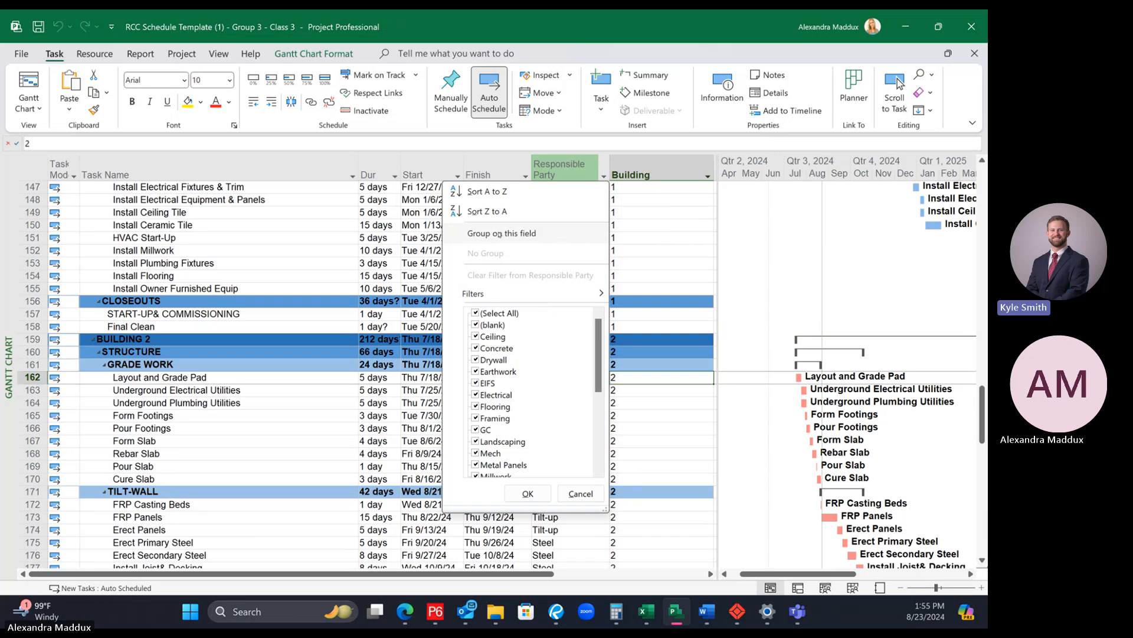
click(511, 234)
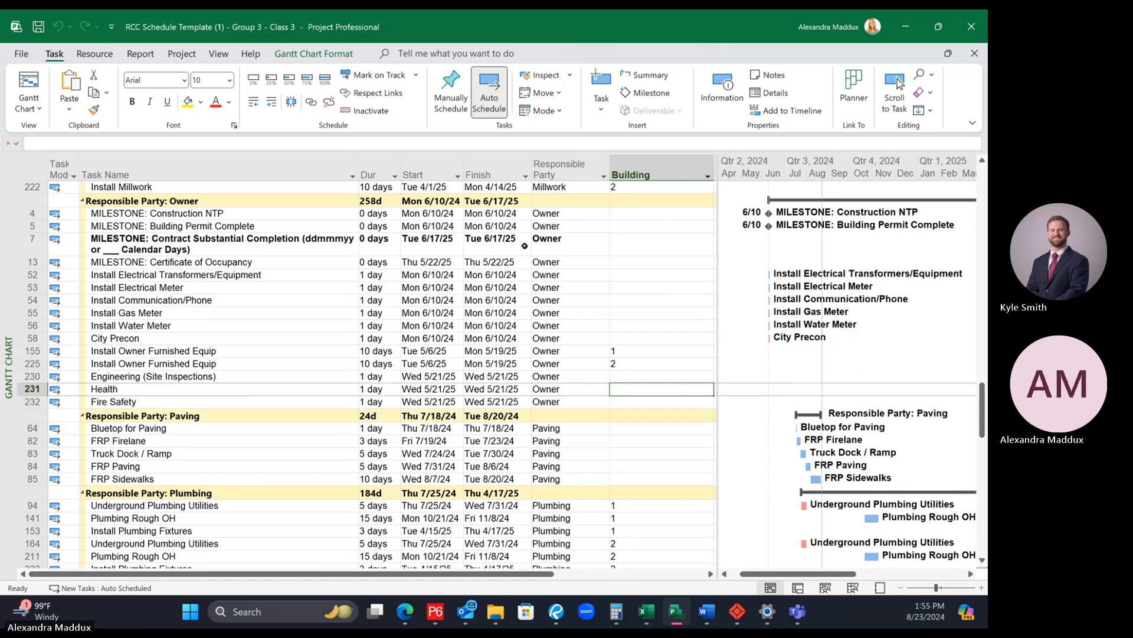
key(ctrl+z)
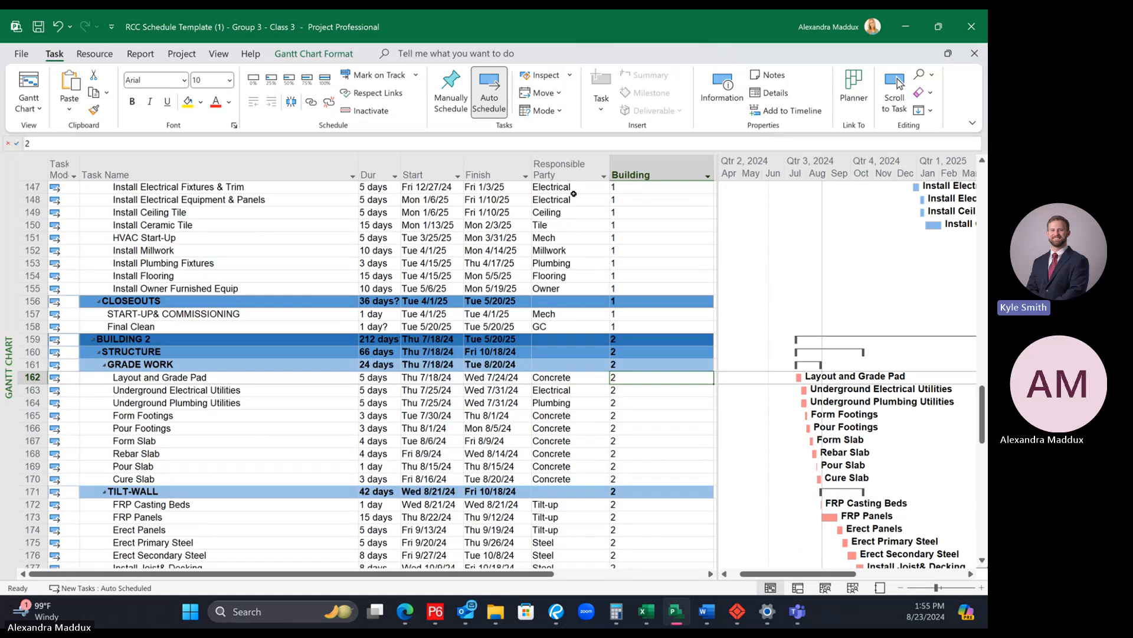
Step: Group the schedule on the Responsible Party field and collapse the No Value group
click(603, 176)
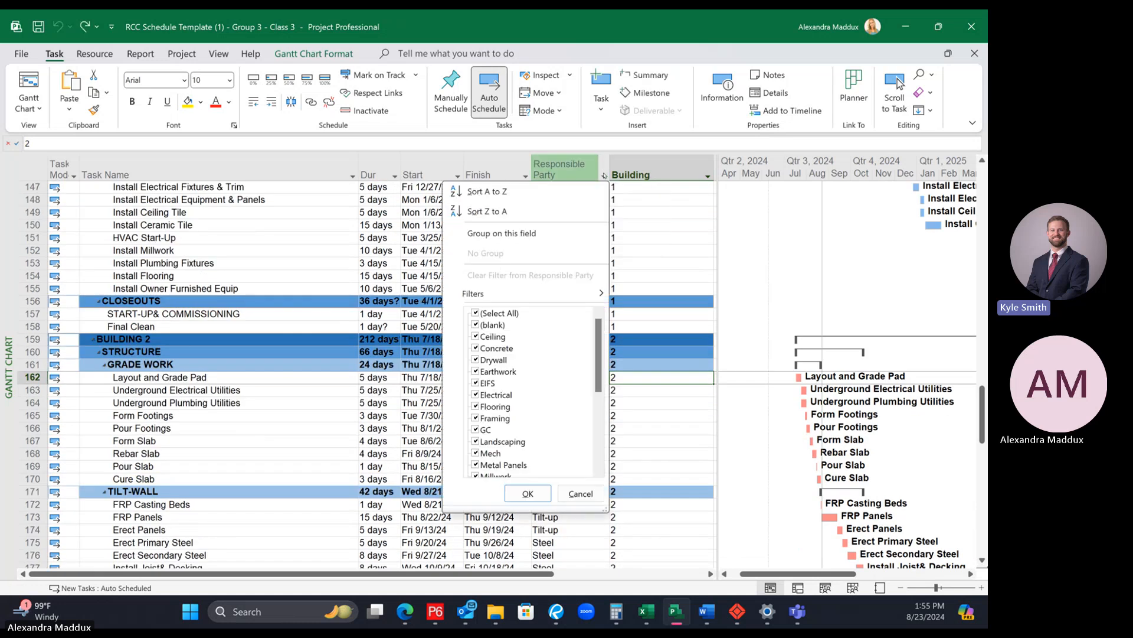
click(519, 234)
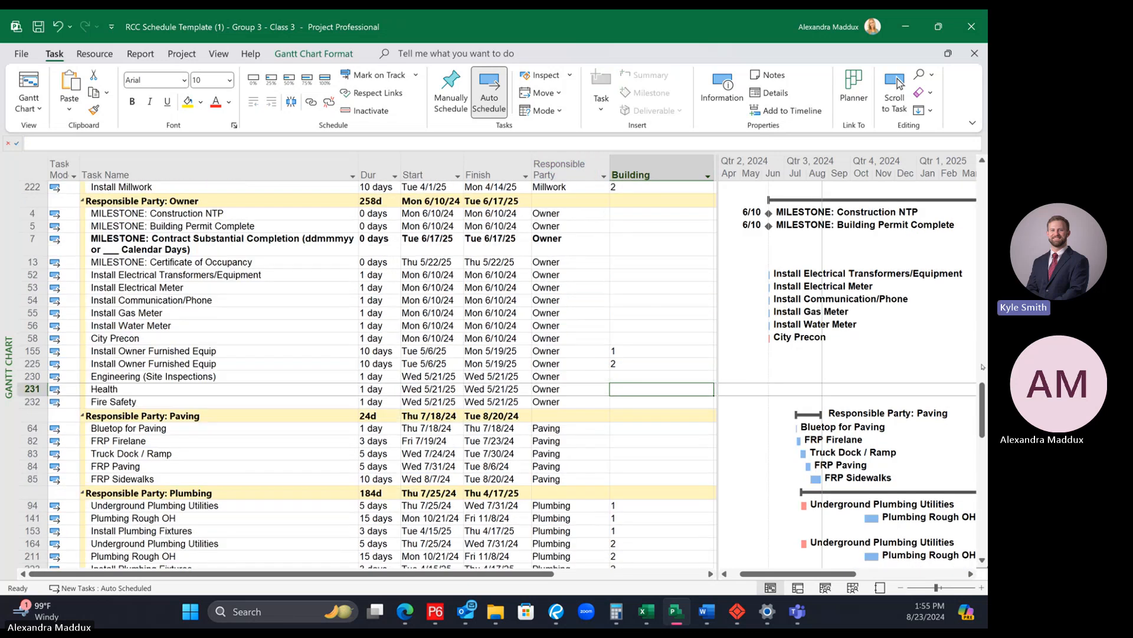
scroll(975, 250, up, 10)
scroll(975, 250, up, 10)
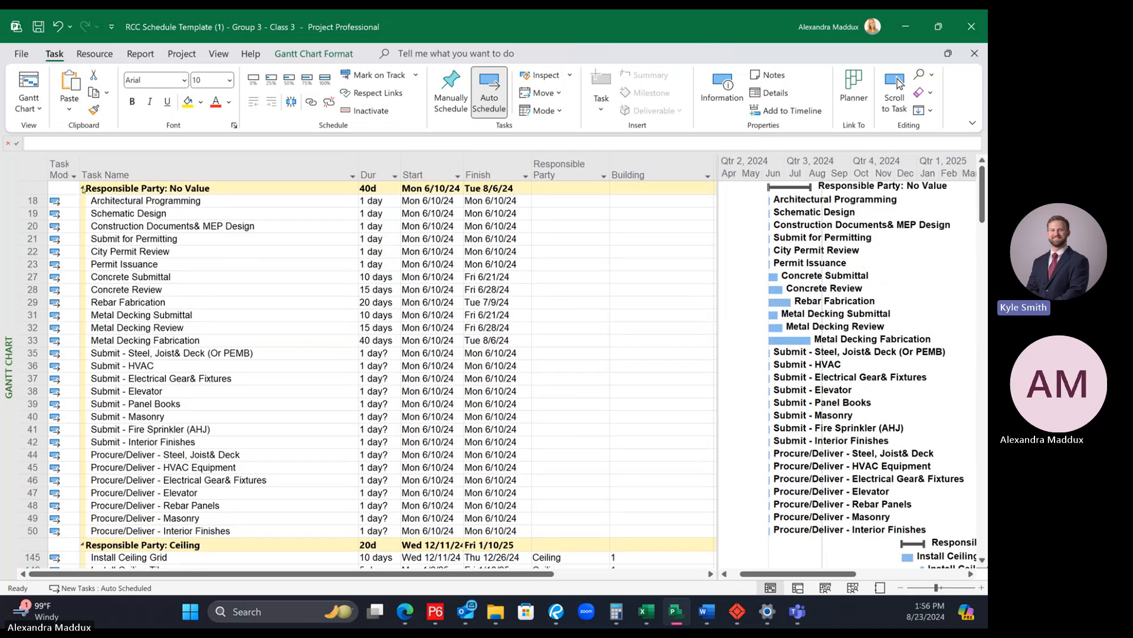
click(84, 189)
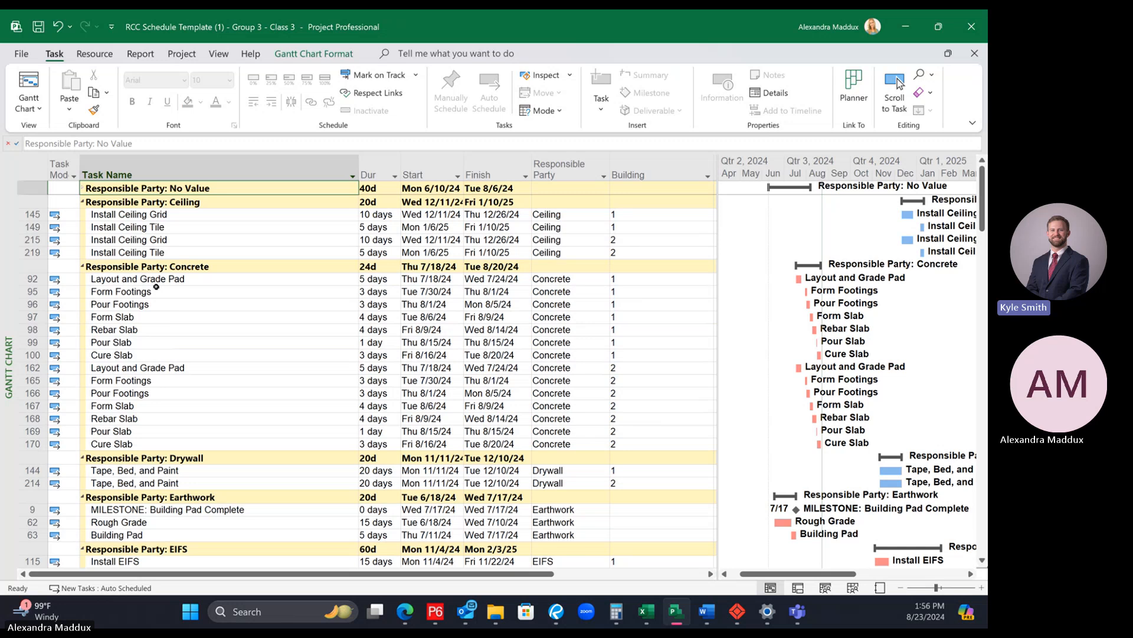
Step: Examine the activities, Building values and Gantt bars in the Responsible Party groups from Concrete down through Mech
drag(156, 291, 170, 445)
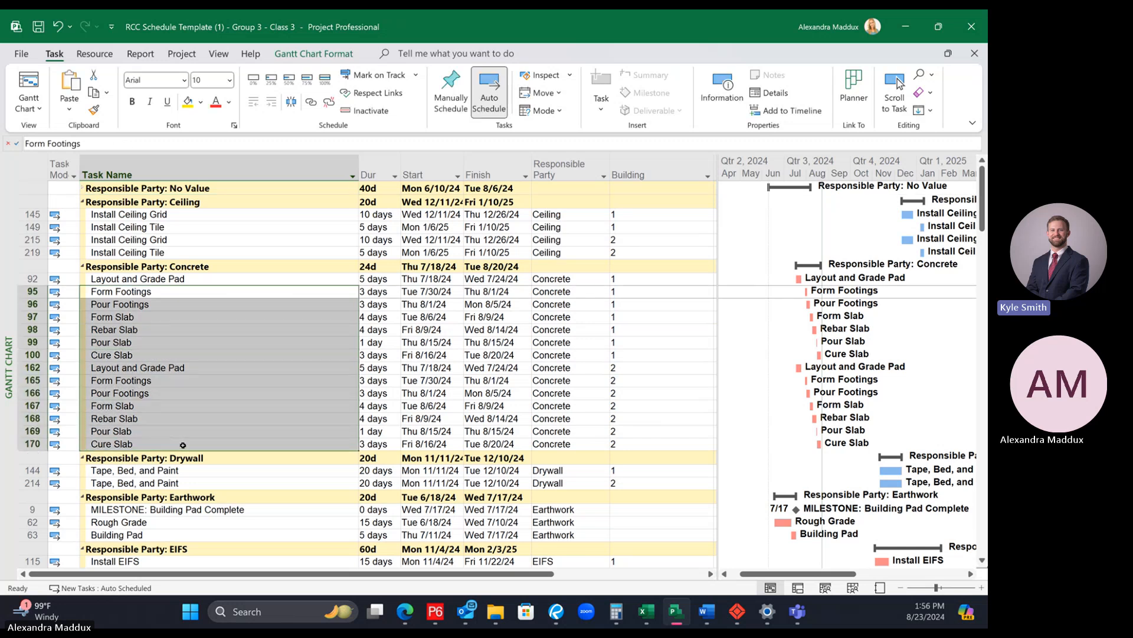
drag(643, 278, 653, 447)
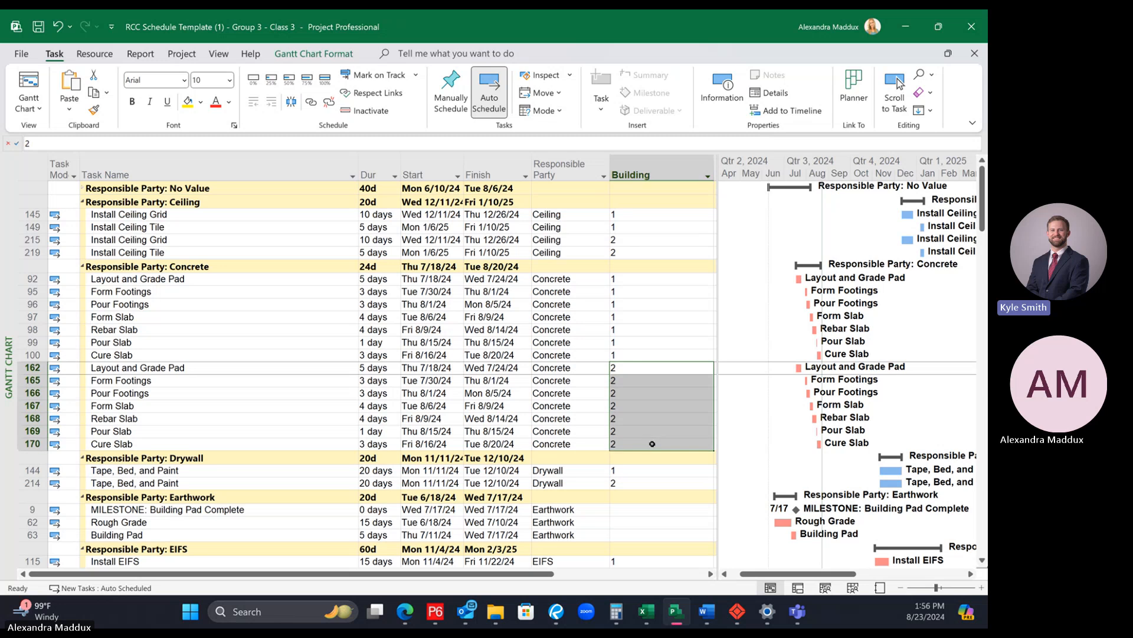
click(249, 270)
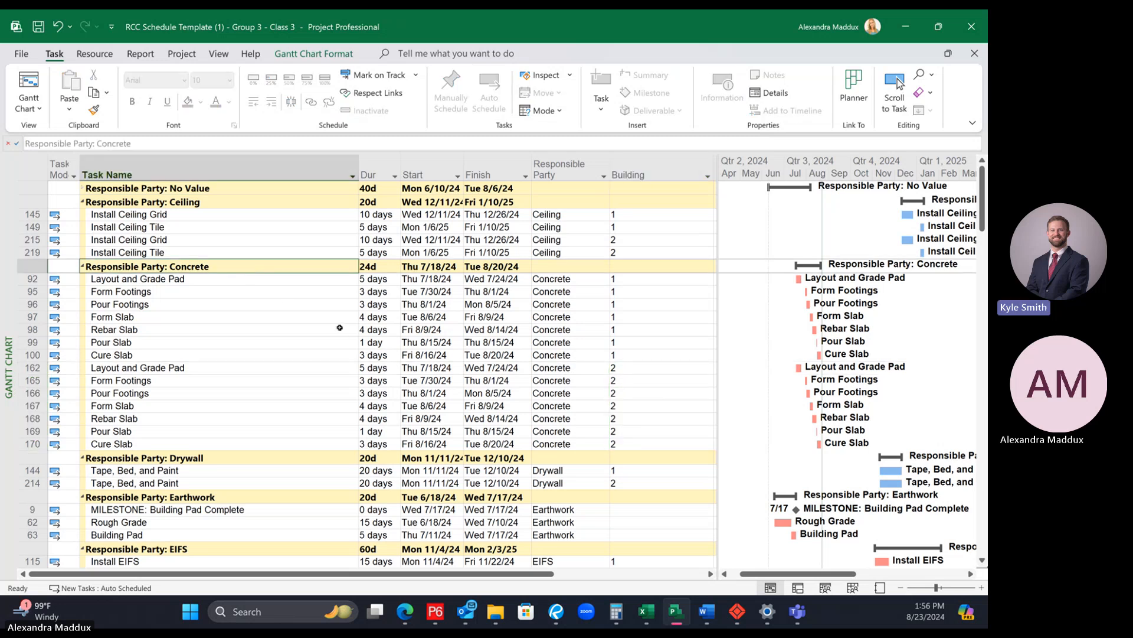
scroll(790, 241, down, 1)
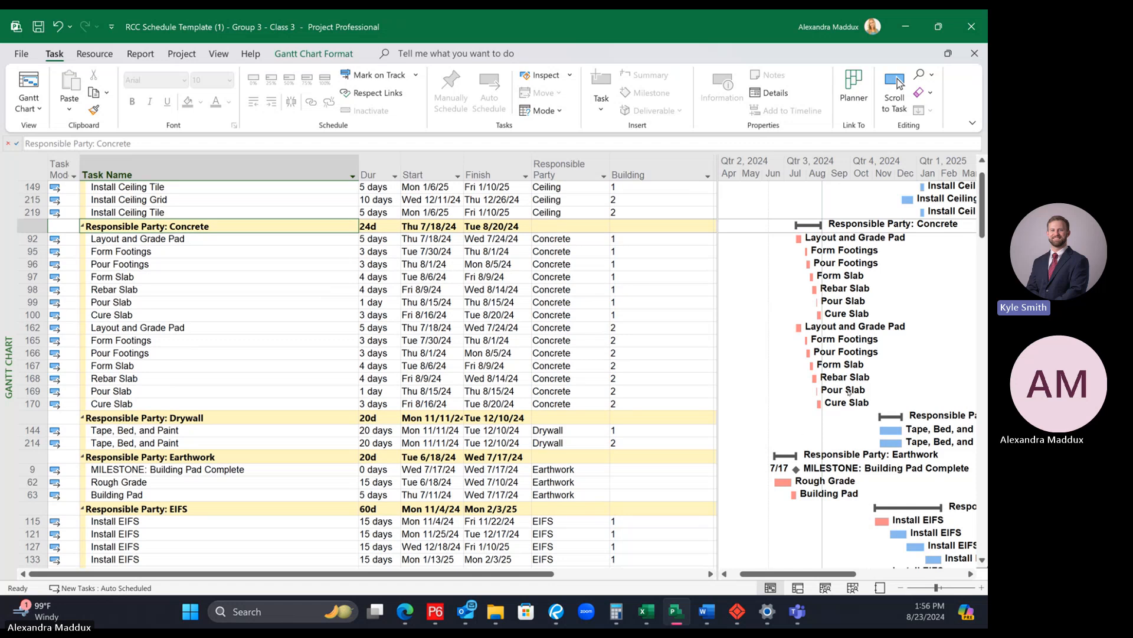
scroll(489, 366, down, 3)
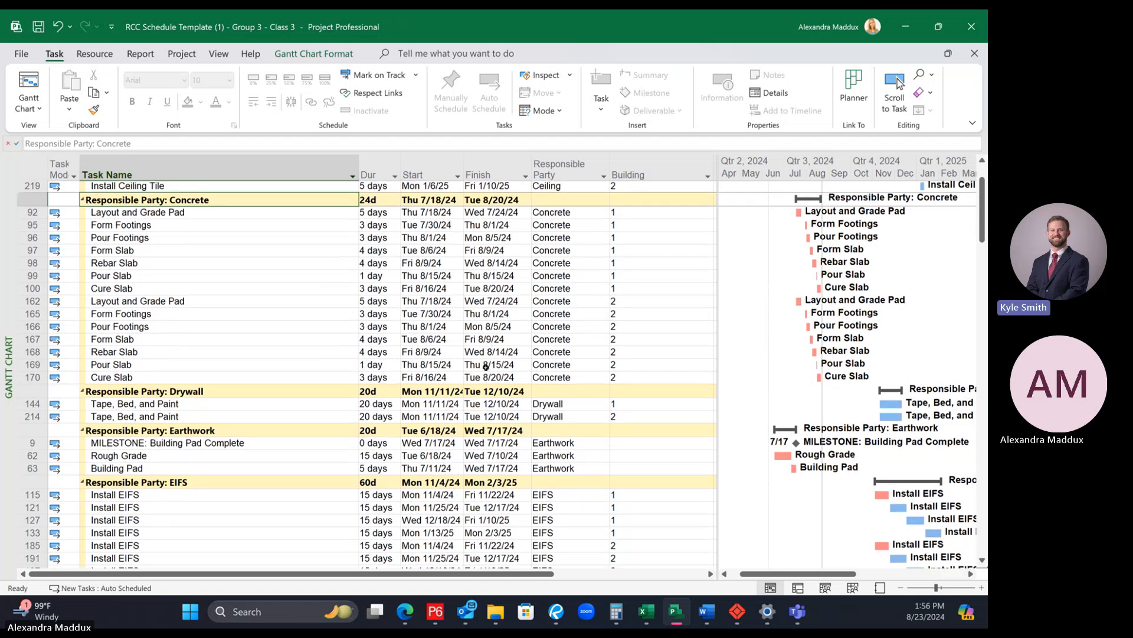
scroll(488, 360, down, 5)
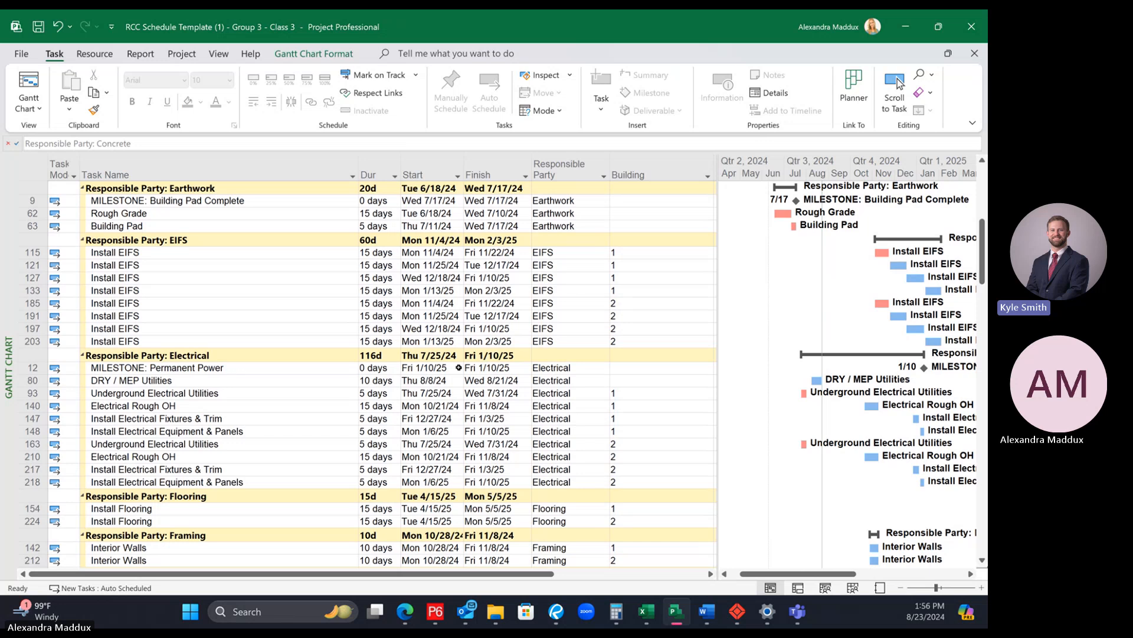
scroll(462, 352, up, 4)
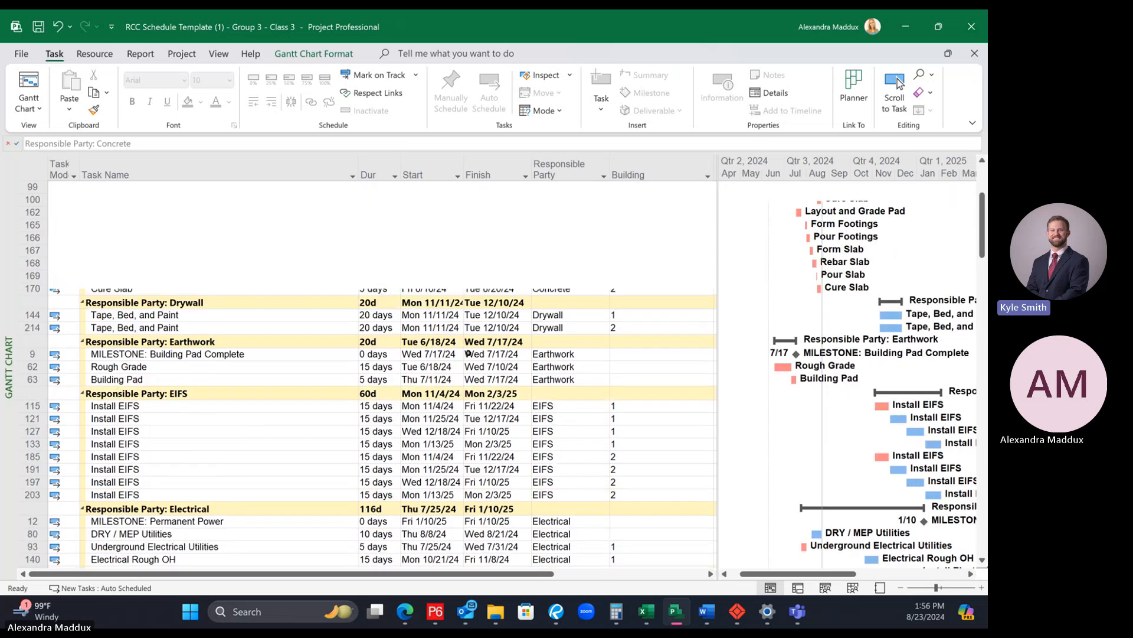
scroll(505, 346, down, 3)
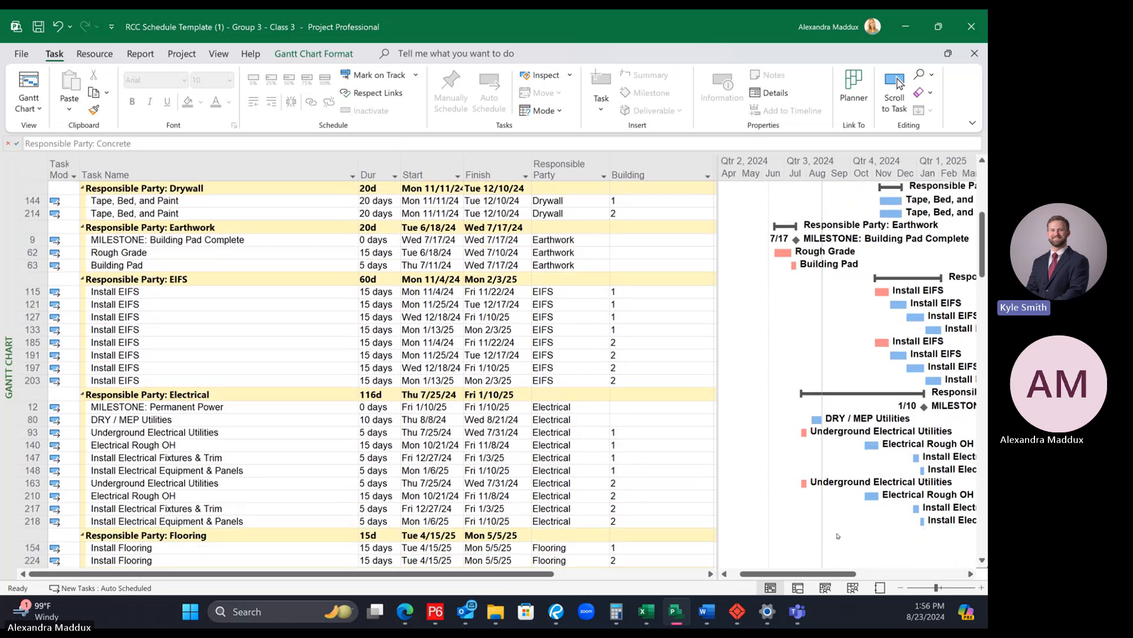
drag(815, 574, 846, 574)
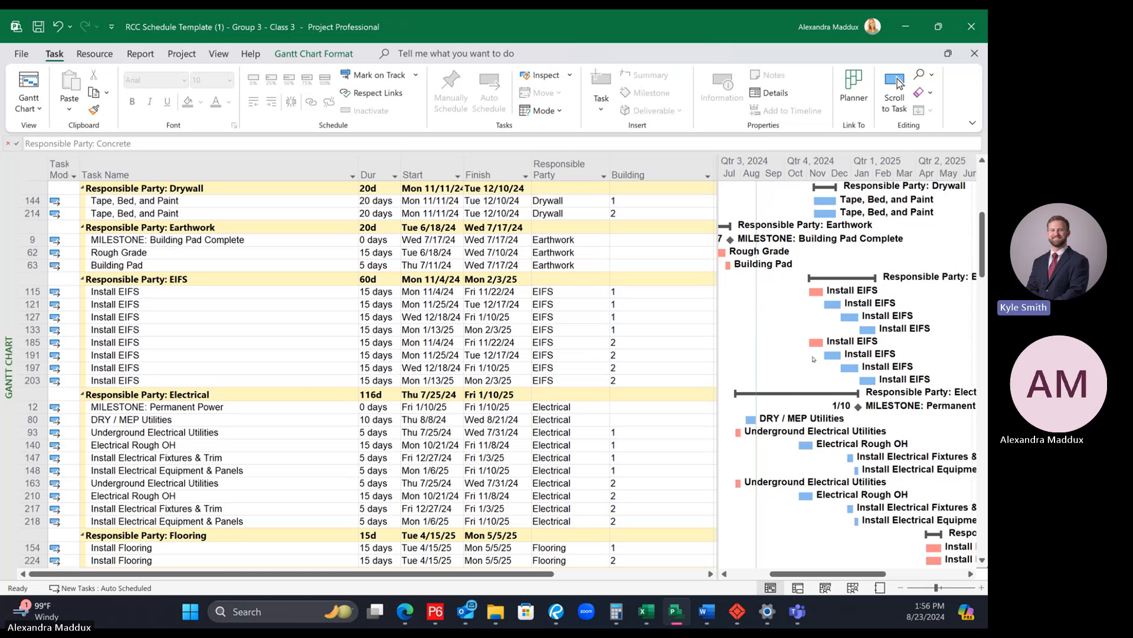
scroll(770, 336, down, 3)
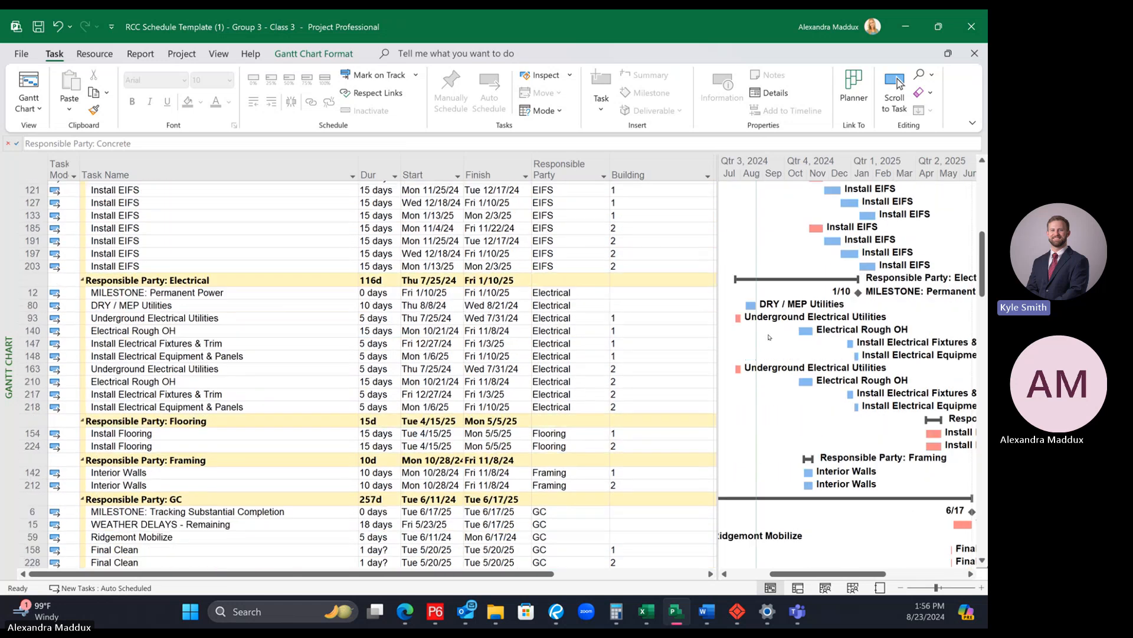
scroll(770, 336, down, 7)
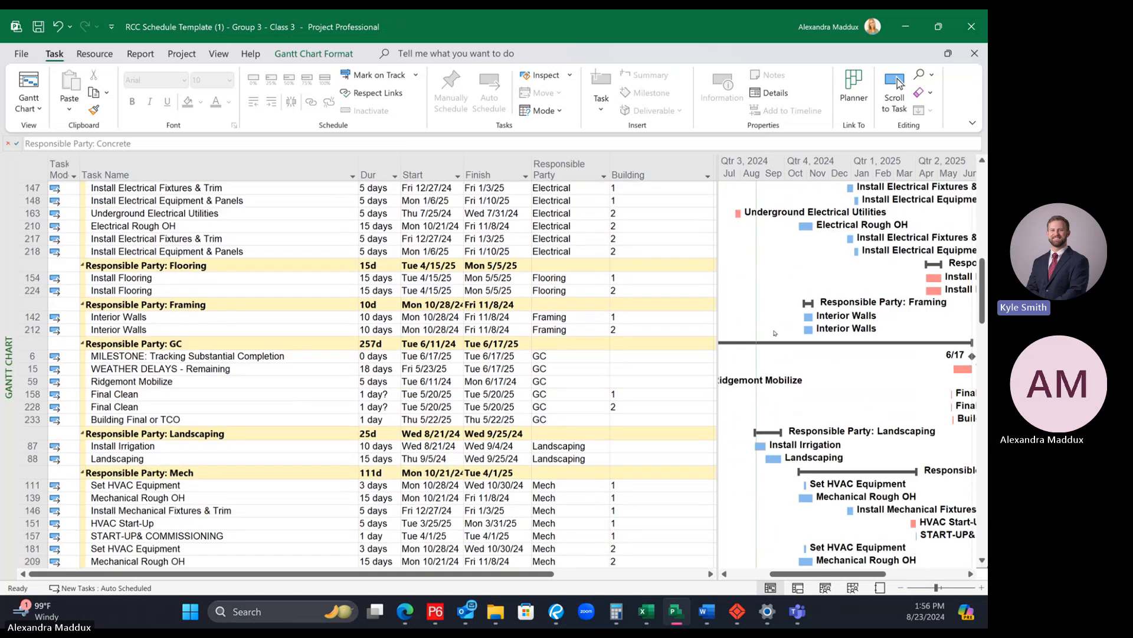
Step: Review the activities, Building values and Gantt bars in the Responsible Party groups from Mech down through Tilt-up
scroll(775, 331, down, 9)
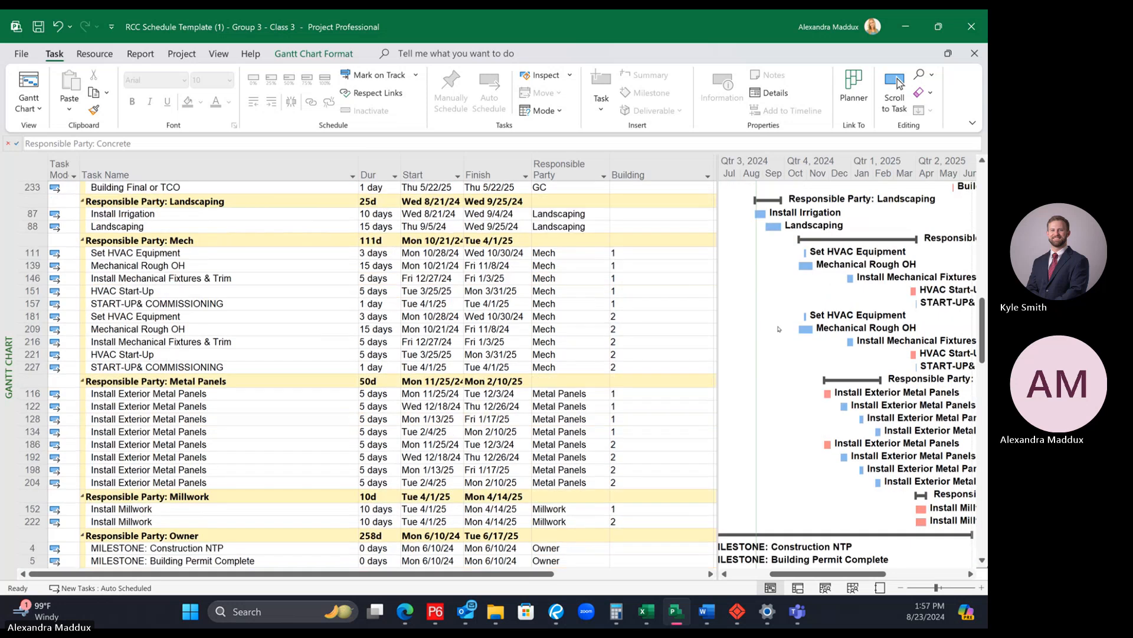
scroll(778, 332, down, 4)
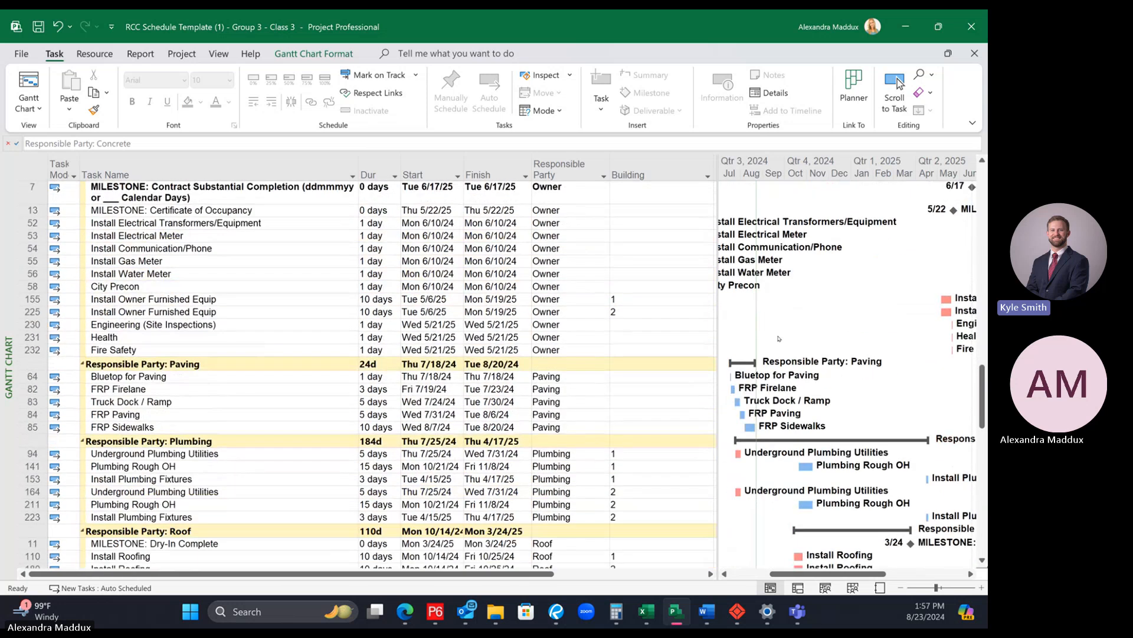
scroll(778, 338, down, 3)
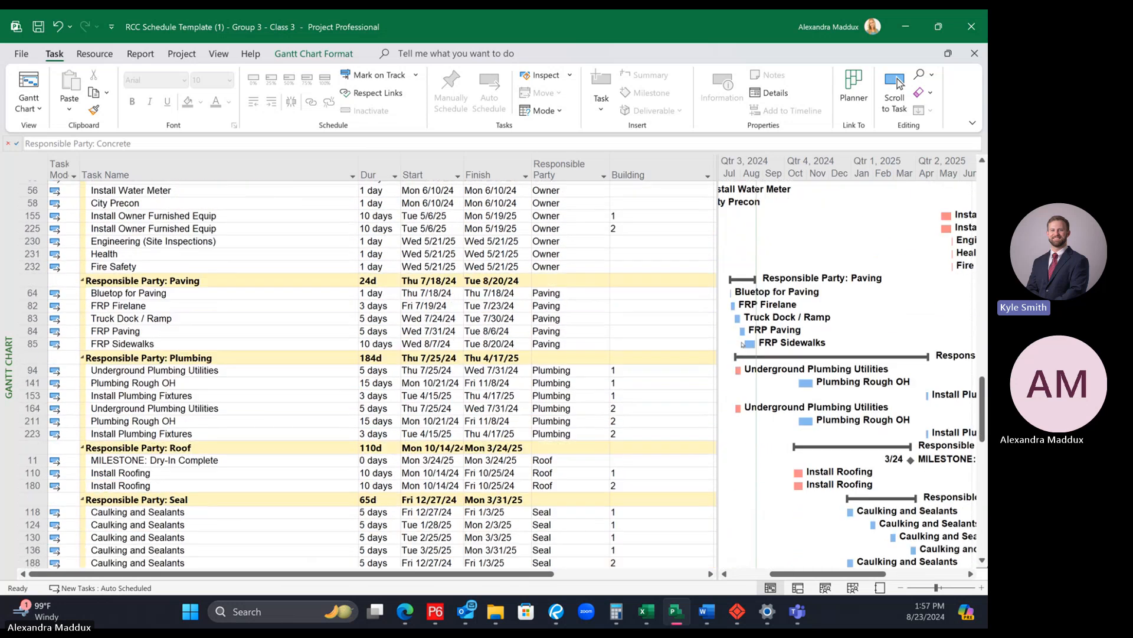
scroll(743, 339, down, 1)
scroll(742, 336, down, 8)
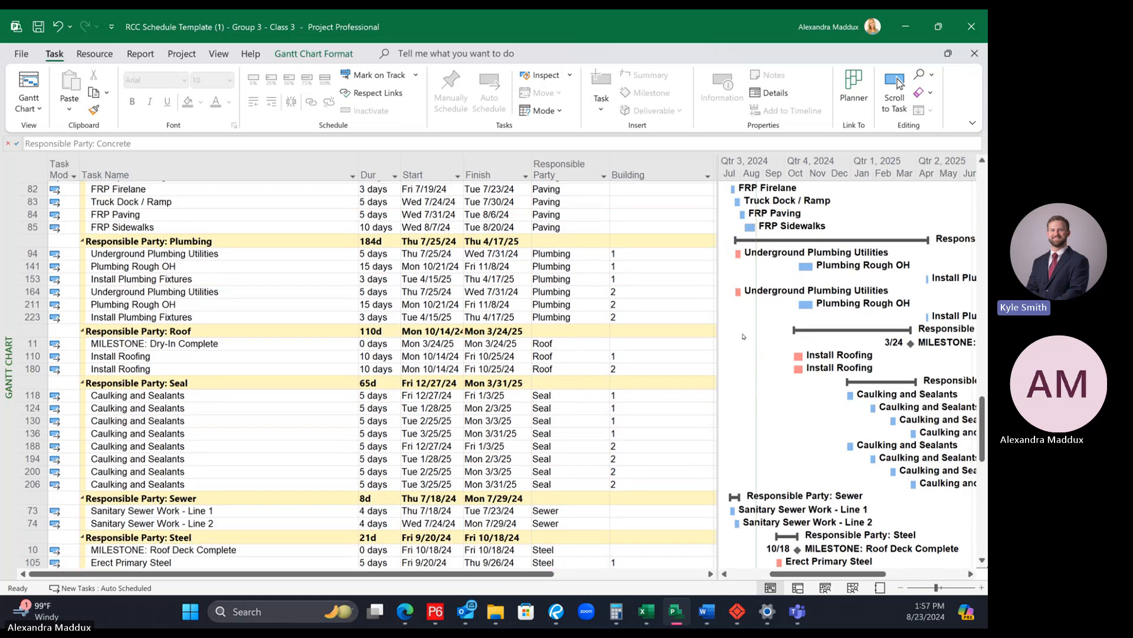
scroll(743, 337, down, 4)
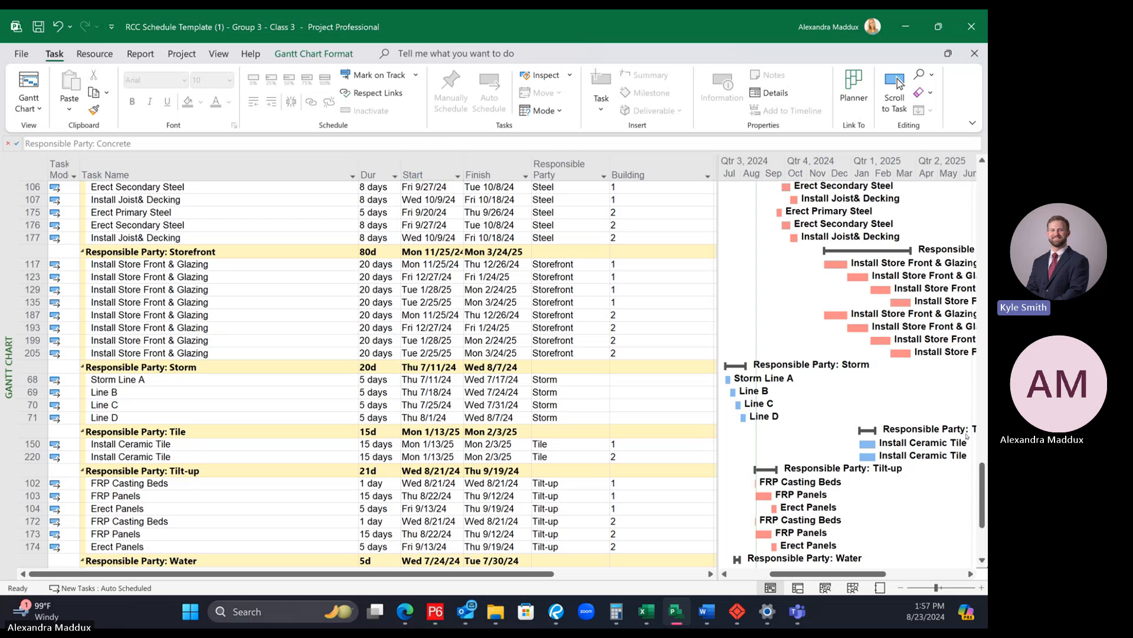
Step: Sort the grouped schedule by Start from earliest to latest and collapse the No Value group again
drag(983, 474, 982, 185)
scroll(716, 261, up, 2)
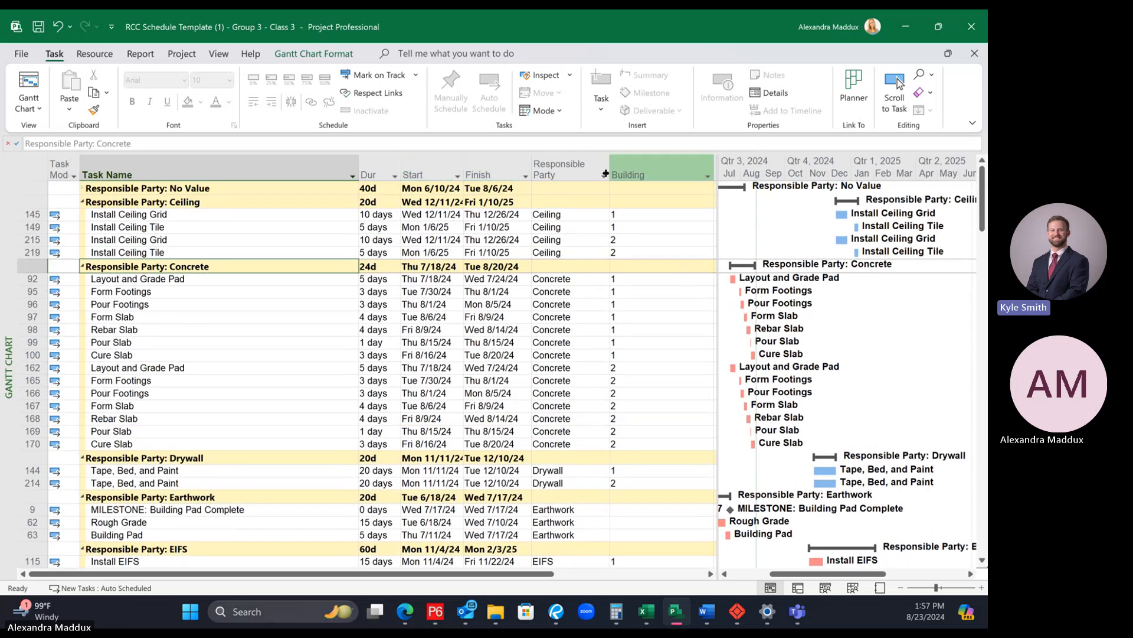
click(458, 176)
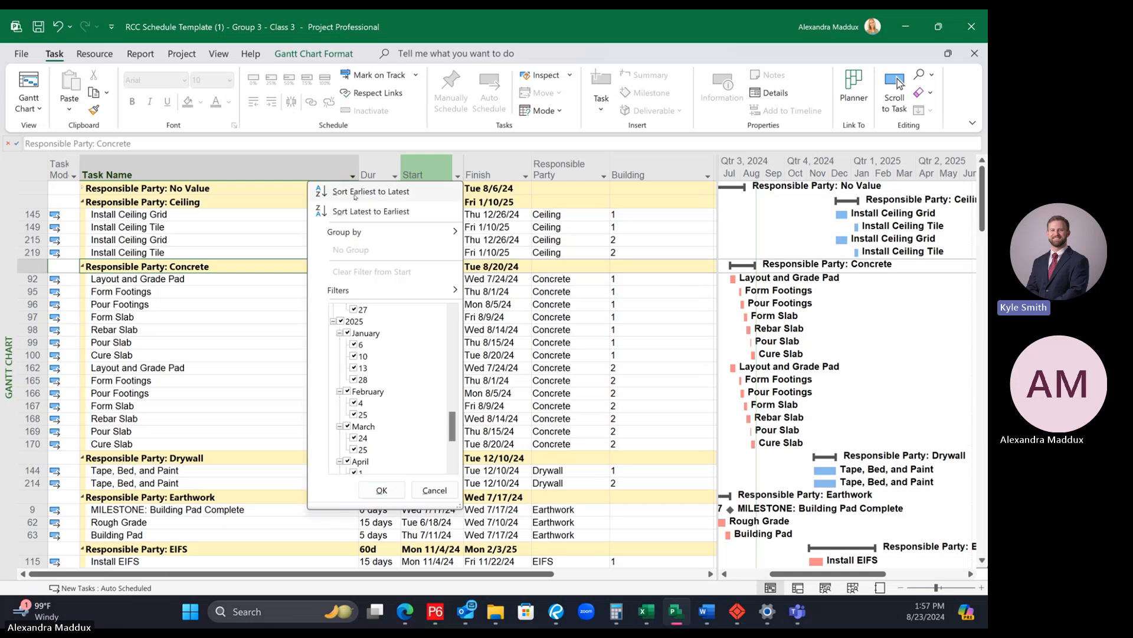
click(380, 192)
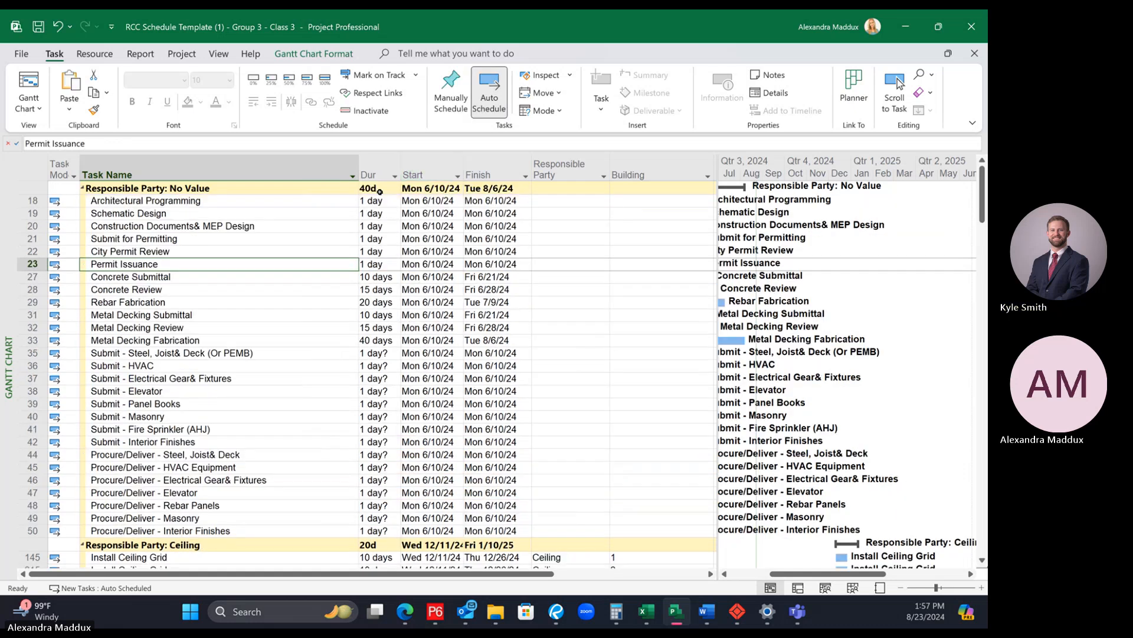
click(80, 188)
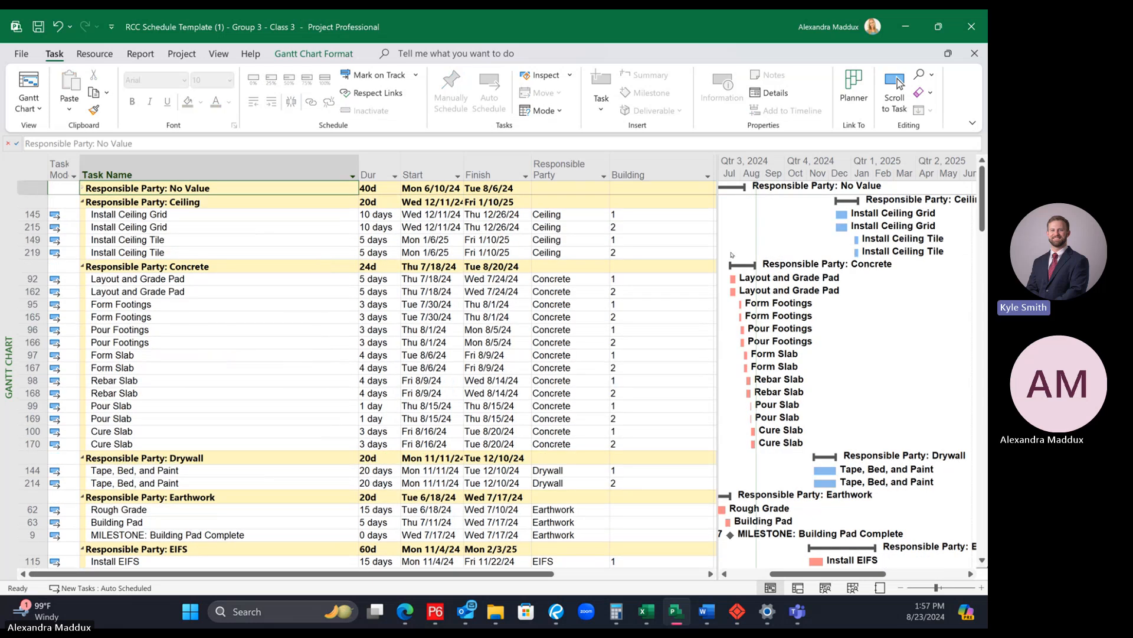
Step: Compare the paired Building 1 and Building 2 activities in the Concrete group, from Layout and Grade Pad to Pour Slab
click(105, 280)
click(111, 289)
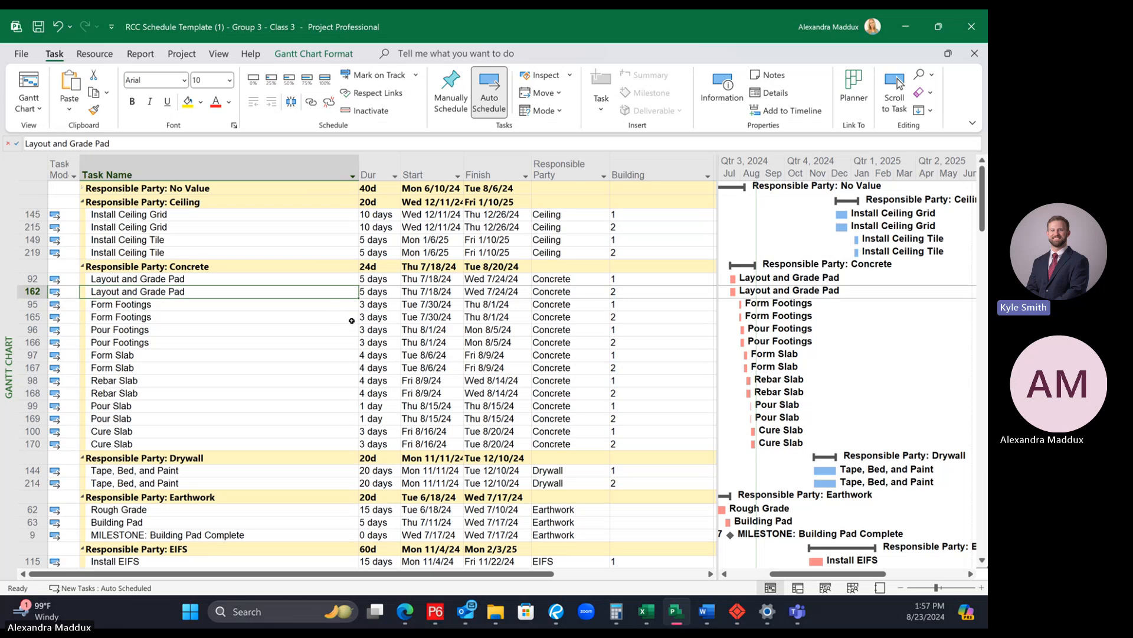
click(239, 406)
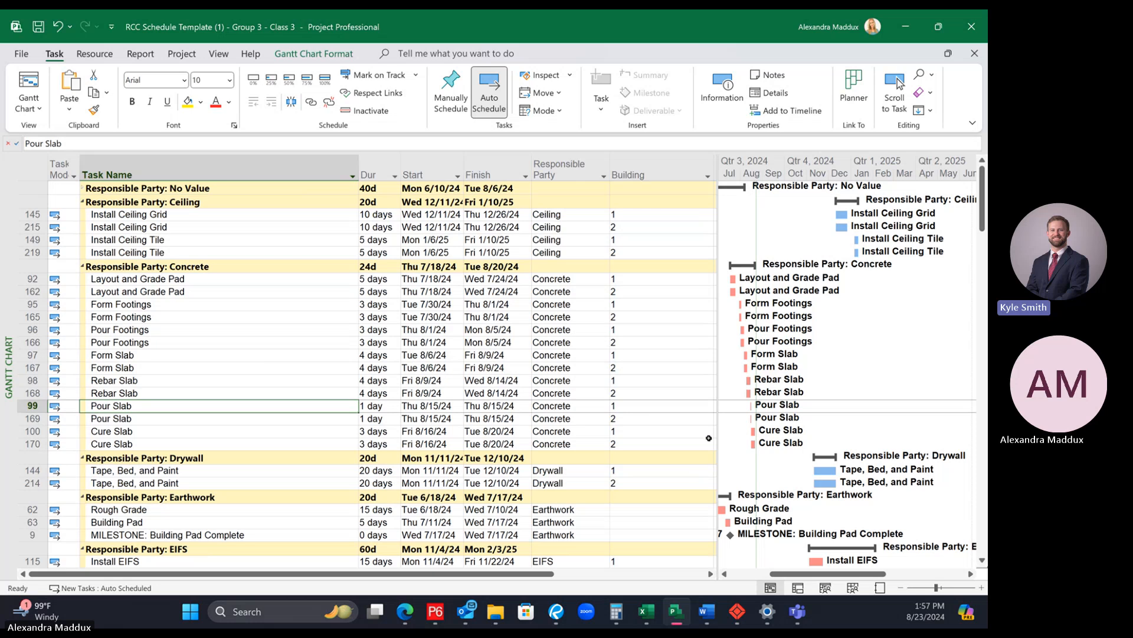
scroll(678, 413, down, 1)
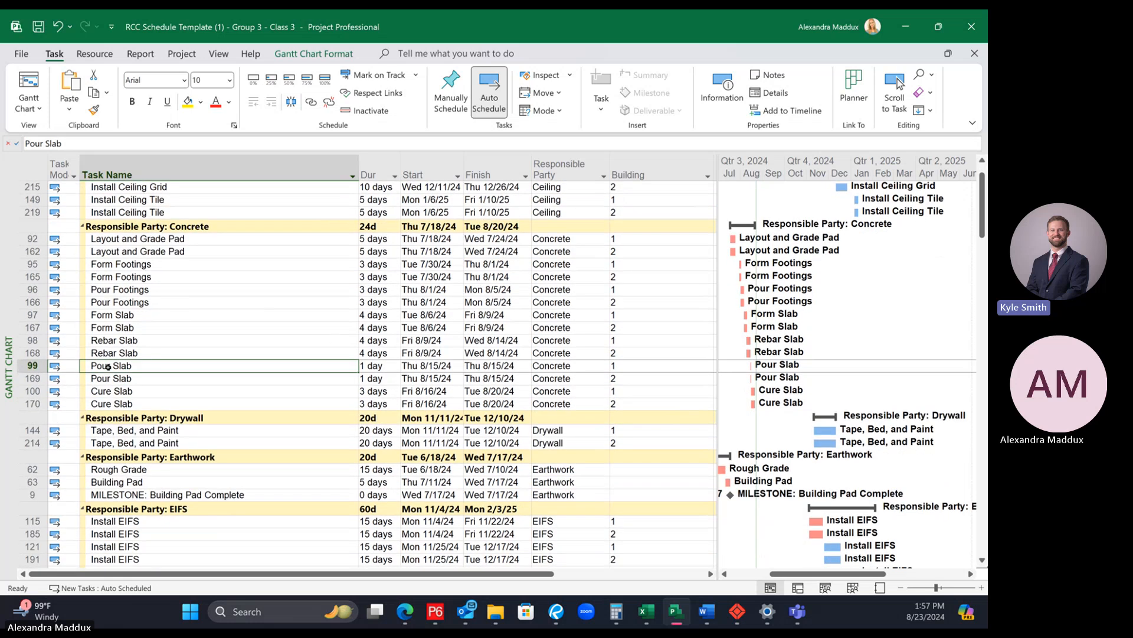
Step: Link Building 1's Pour Slab (task 99) to Building 2's Layout and Grade Pad (task 162), then undo the link
click(32, 366)
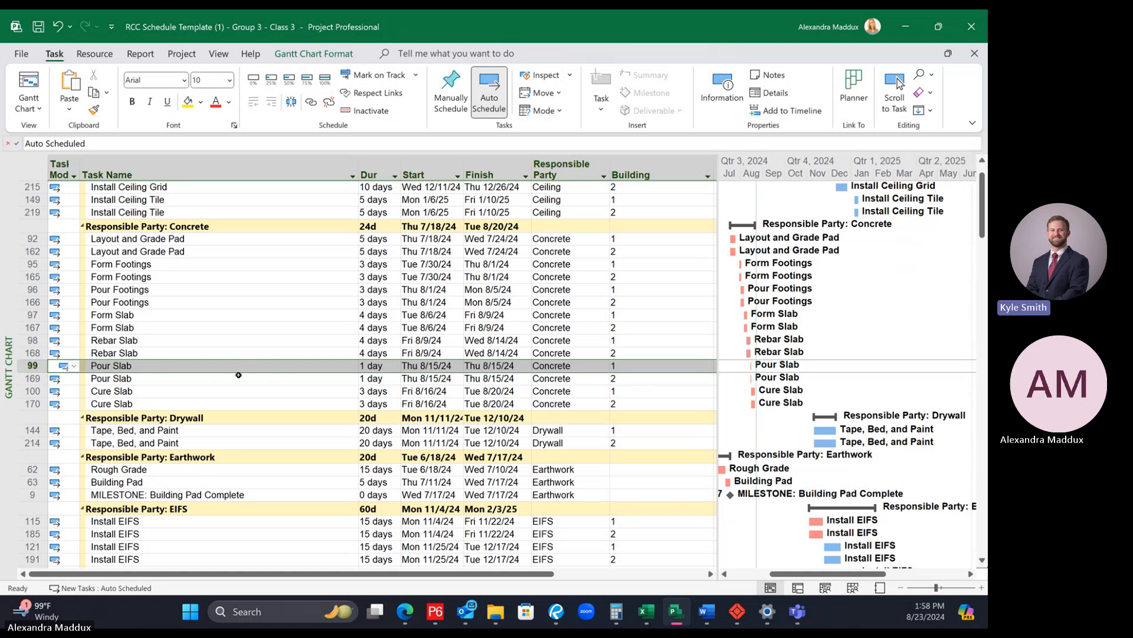
click(232, 366)
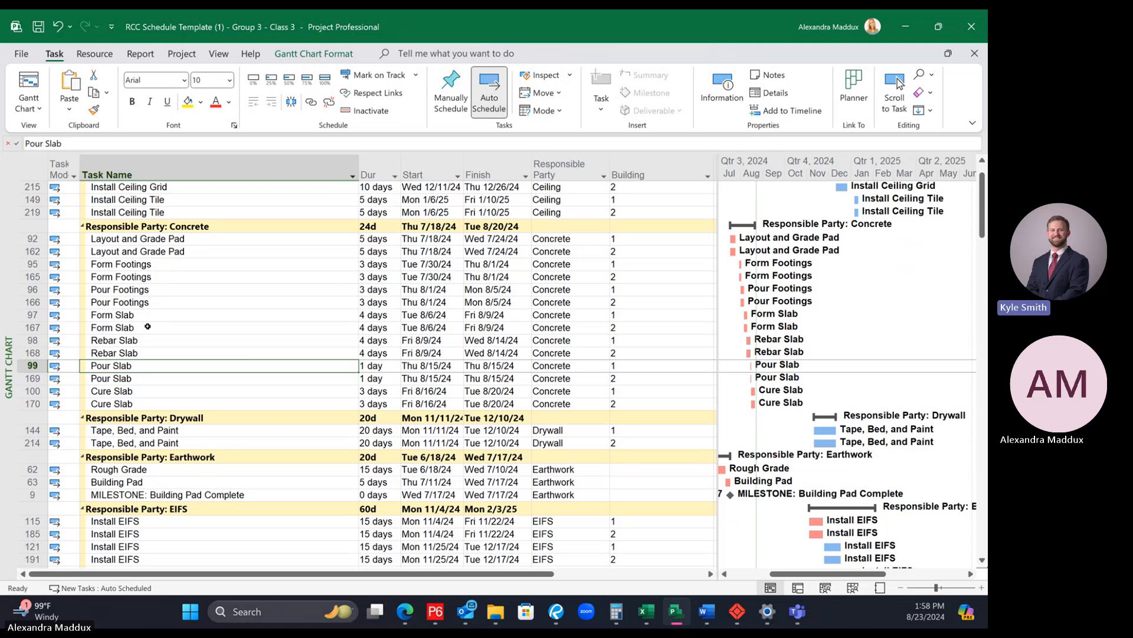
ctrl+click(183, 253)
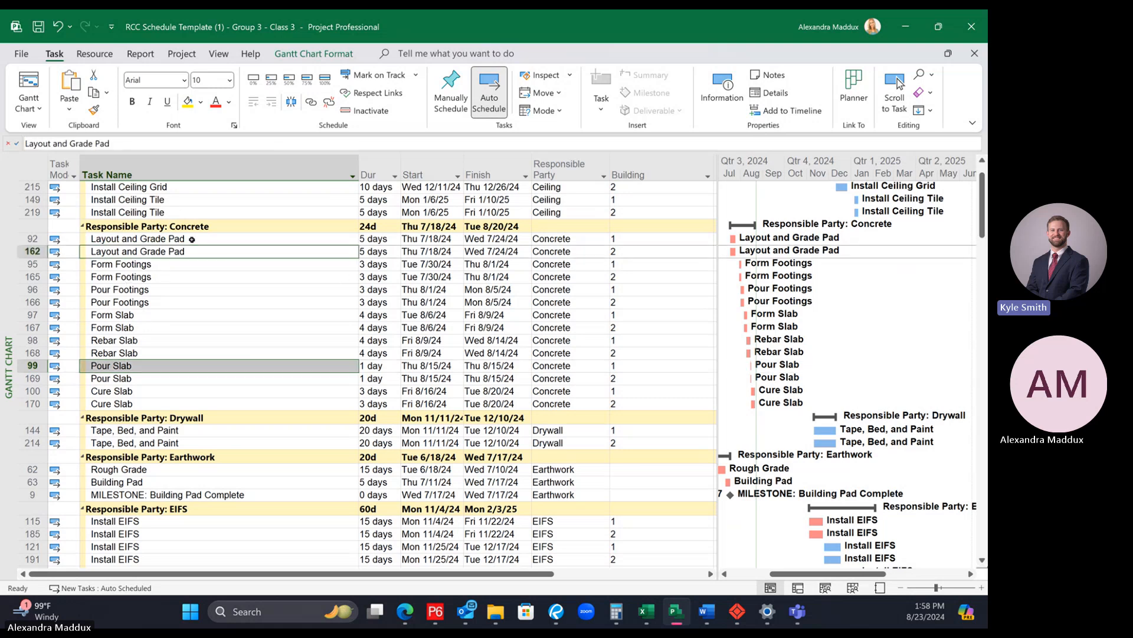
click(311, 102)
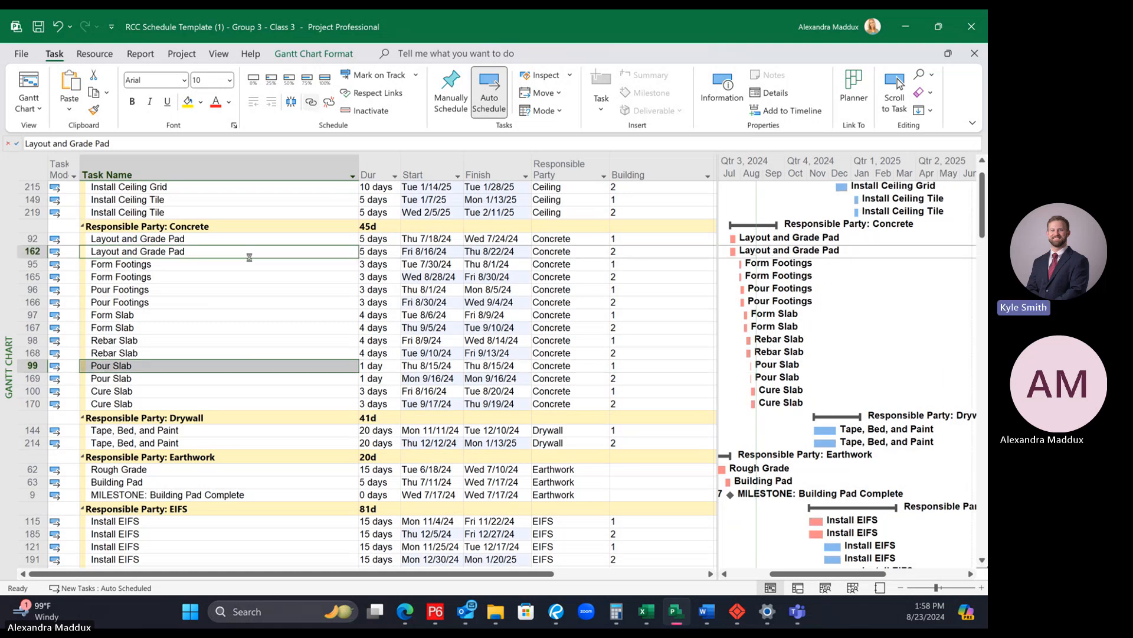
key(ctrl+z)
Step: Link the two Concrete tasks again, with Building 1's Pour Slab (99) as predecessor of Building 2's Layout and Grade Pad (162)
click(235, 405)
click(197, 366)
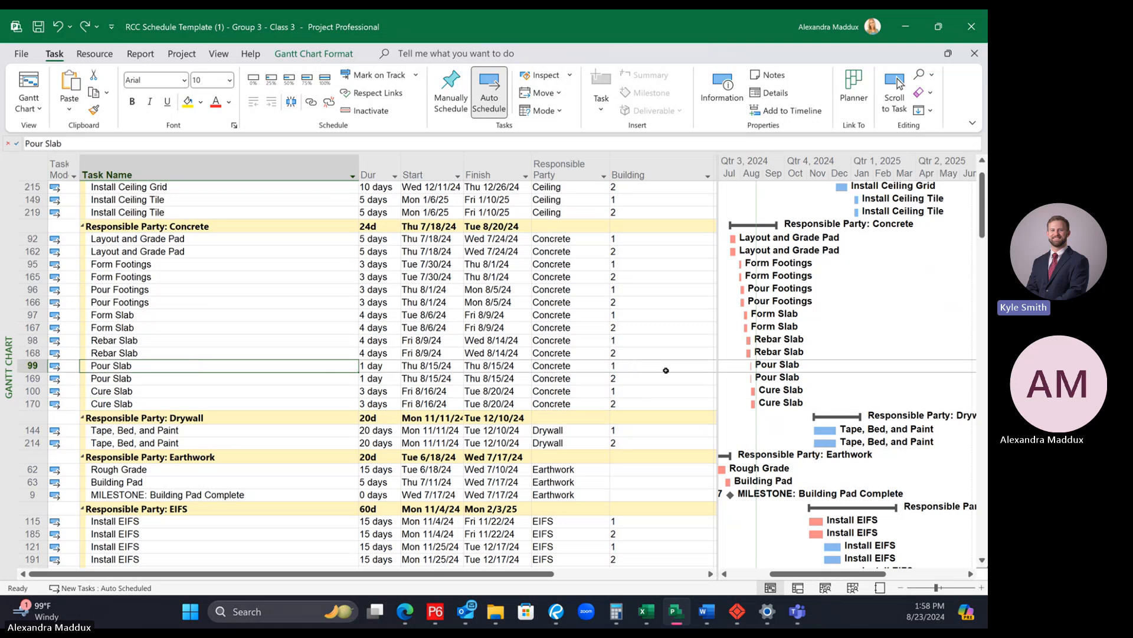
click(208, 412)
click(179, 368)
click(201, 252)
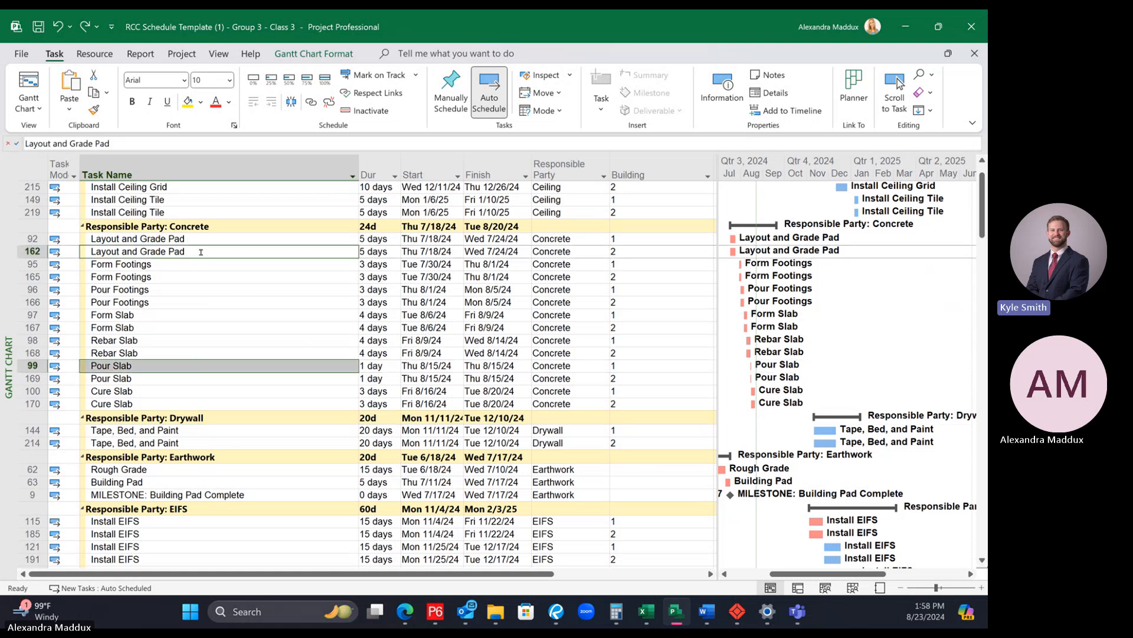
click(308, 103)
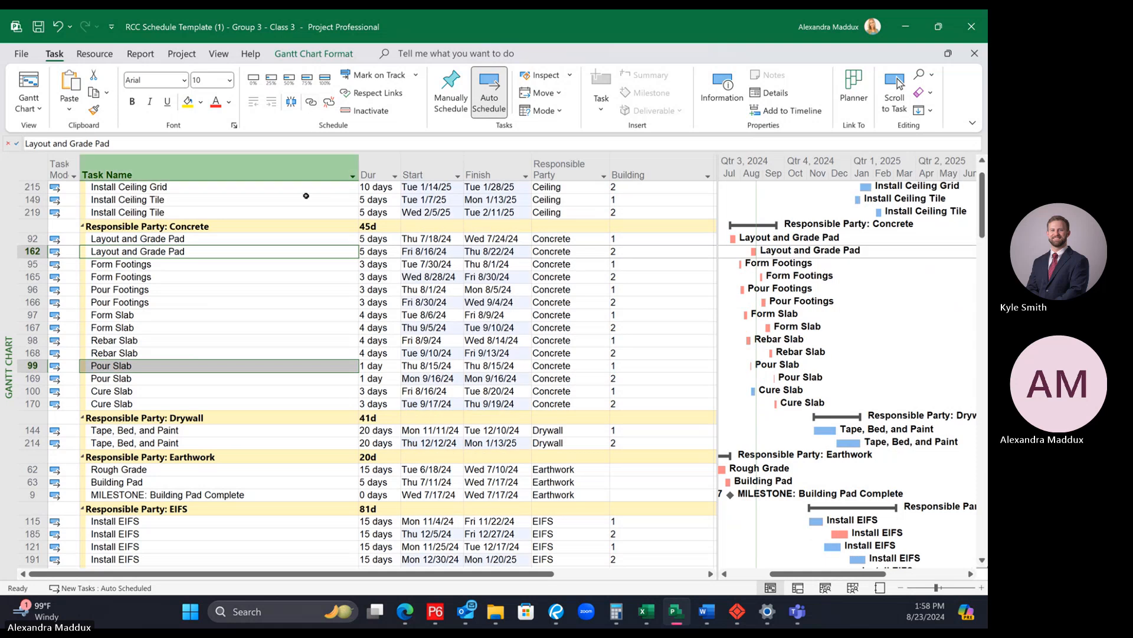
Step: Examine how the new link affects the dates and Gantt bars of both buildings in the groups from Ceiling through Steel
scroll(339, 271, up, 2)
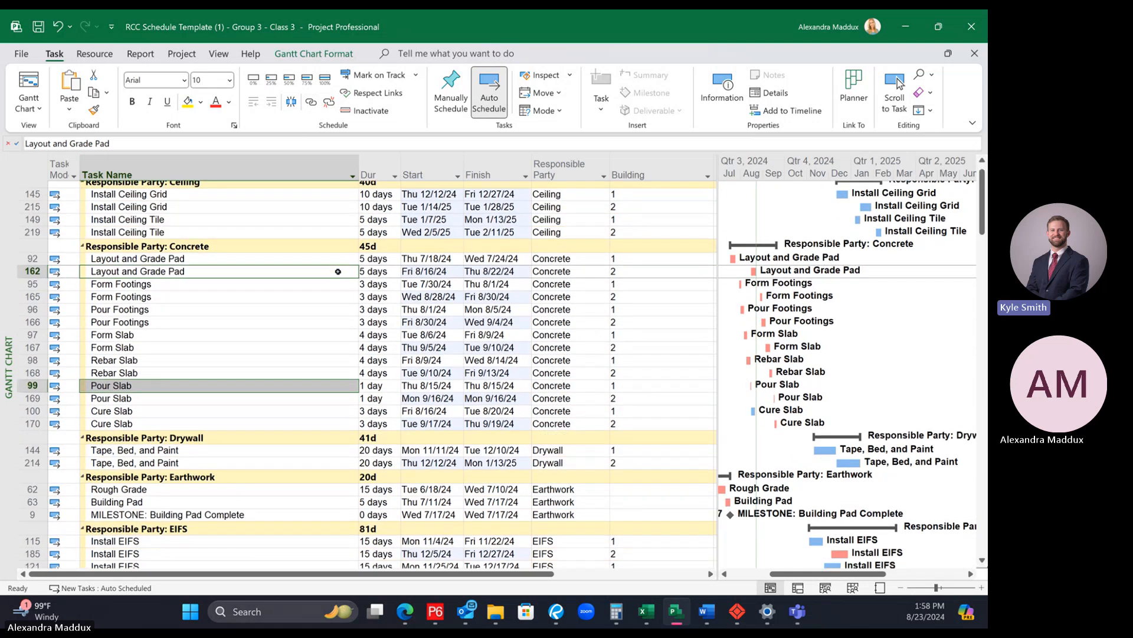
scroll(338, 271, down, 5)
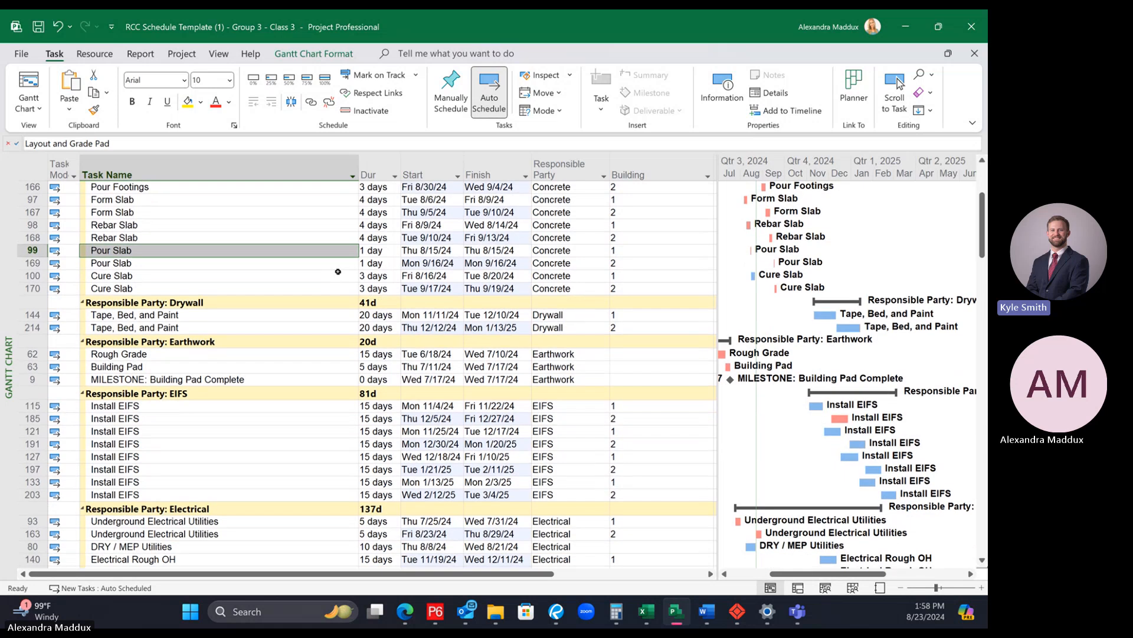
scroll(339, 271, down, 1)
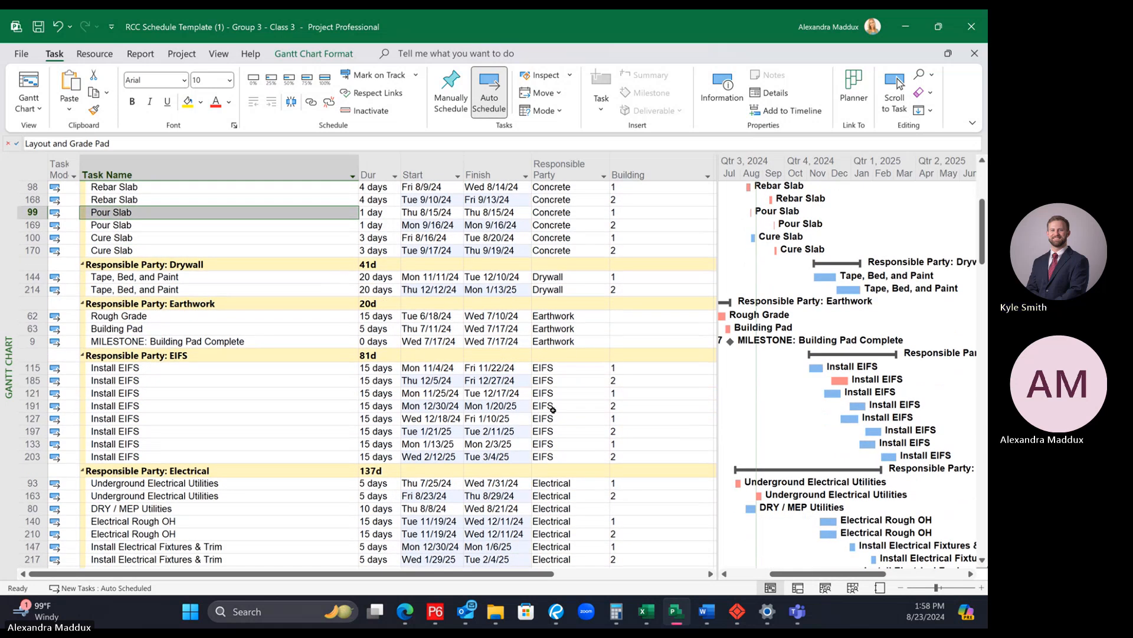
scroll(553, 409, down, 2)
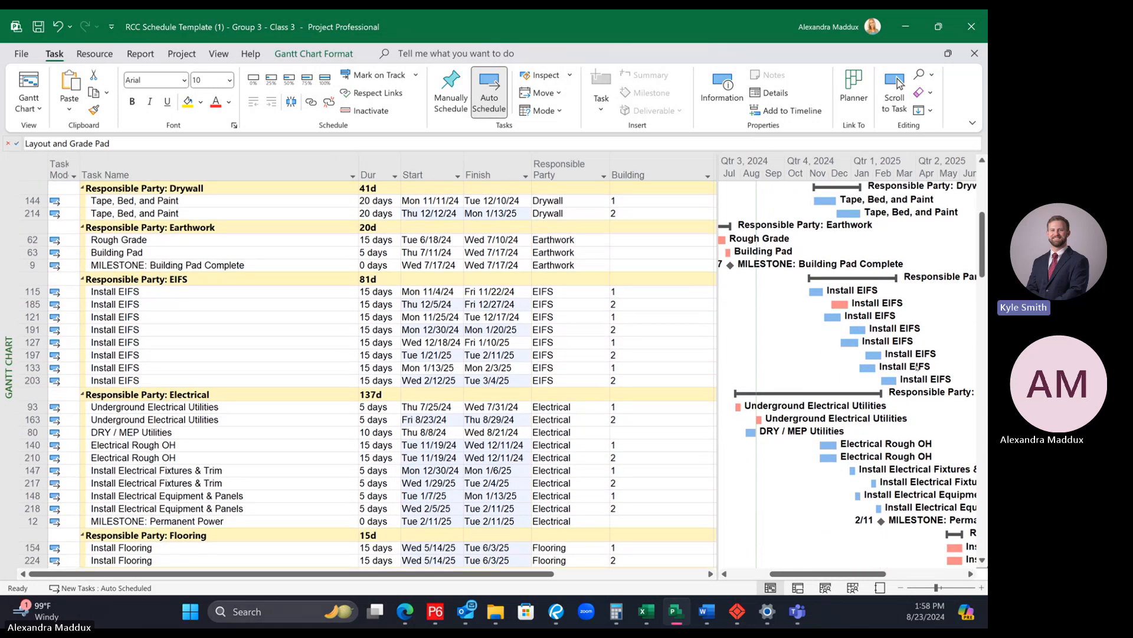
scroll(829, 341, down, 3)
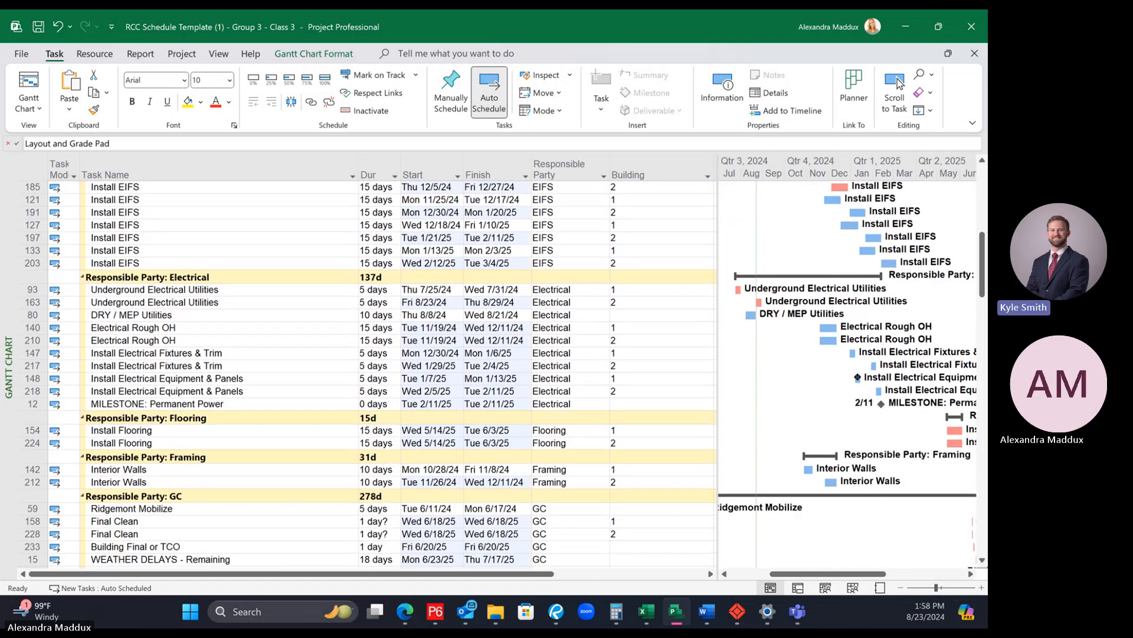
scroll(857, 376, down, 7)
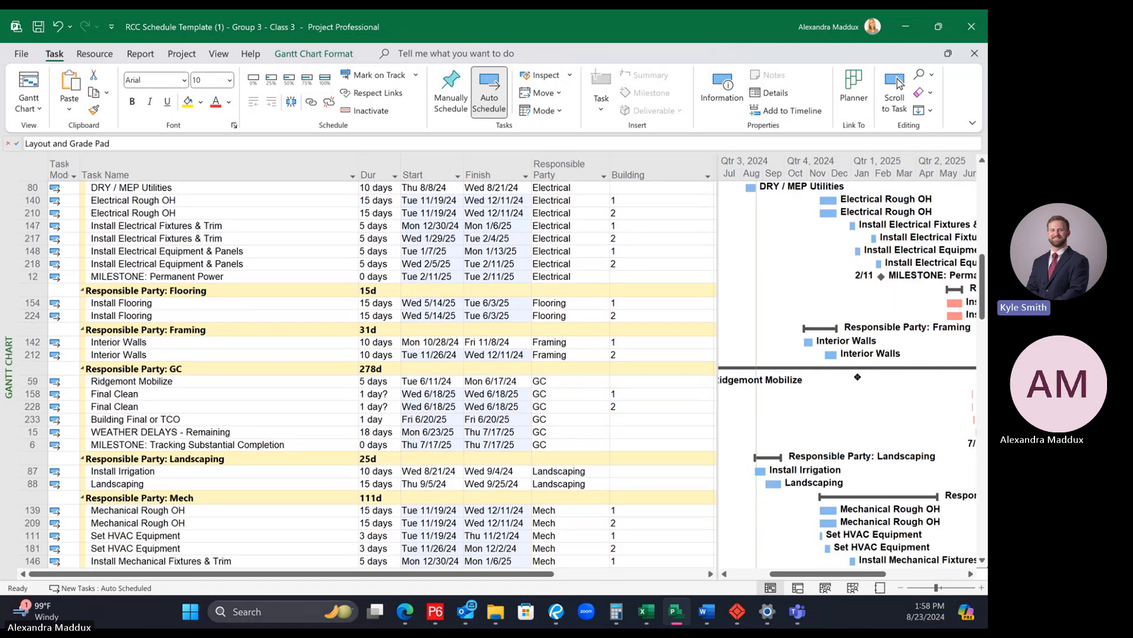
scroll(857, 375, down, 4)
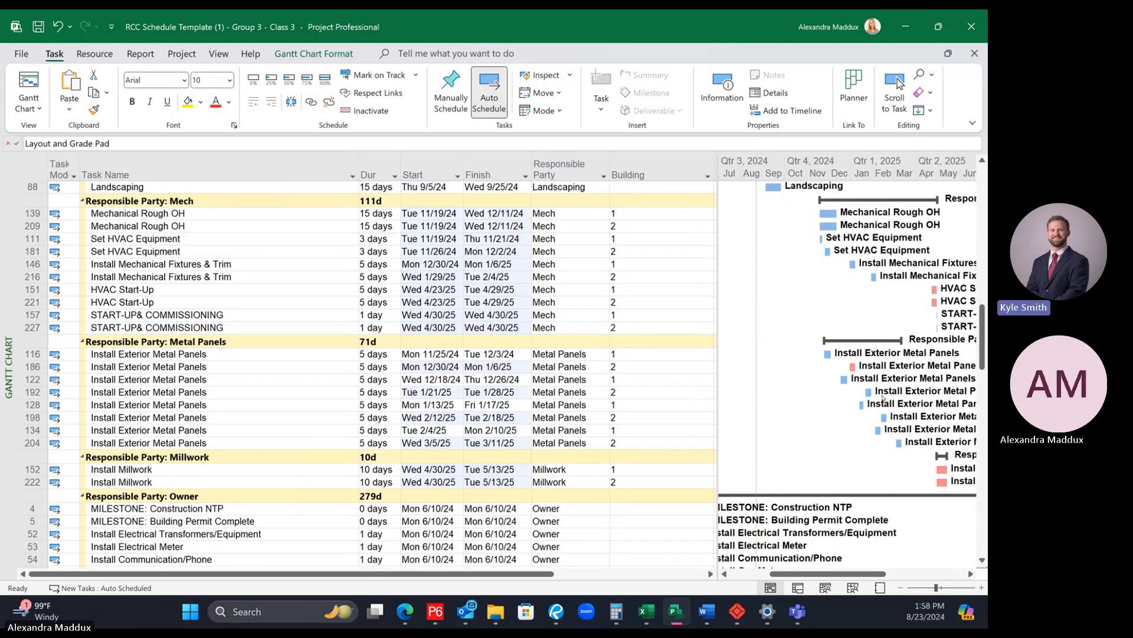
scroll(930, 436, down, 7)
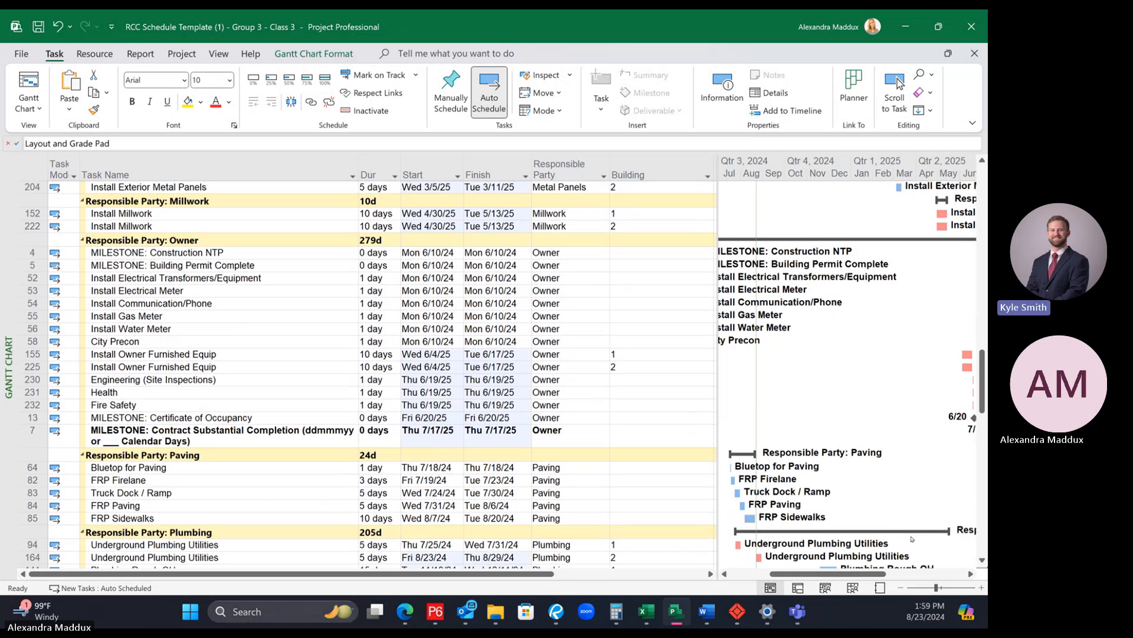
mouse_move(851, 573)
mouse_down()
mouse_move(887, 573)
mouse_move(851, 571)
mouse_up()
scroll(871, 544, down, 10)
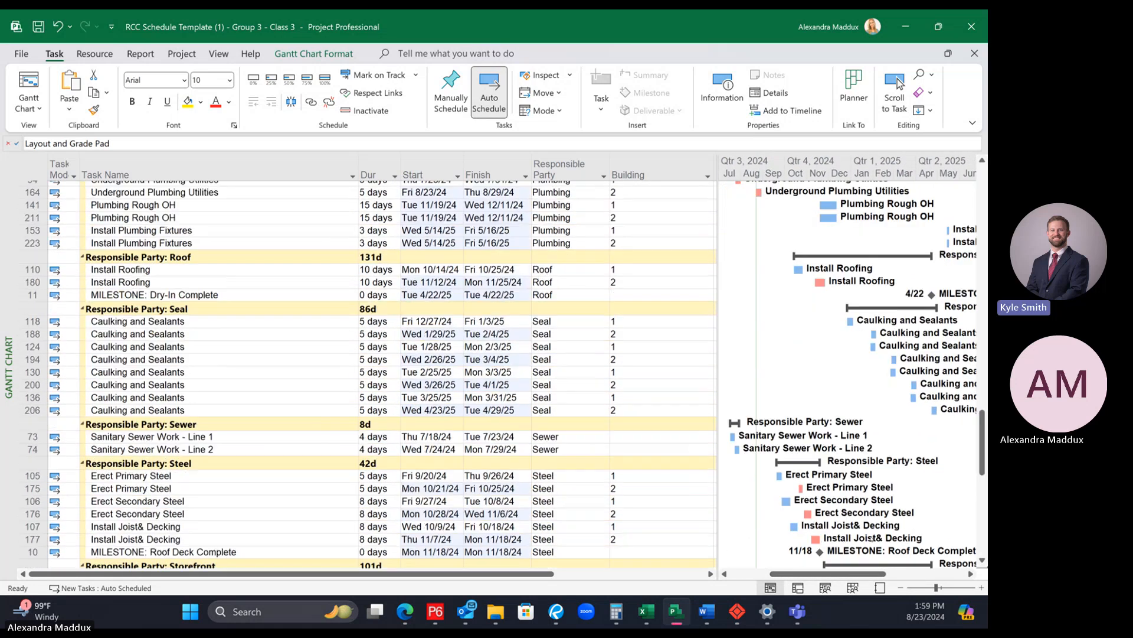
scroll(872, 538, up, 3)
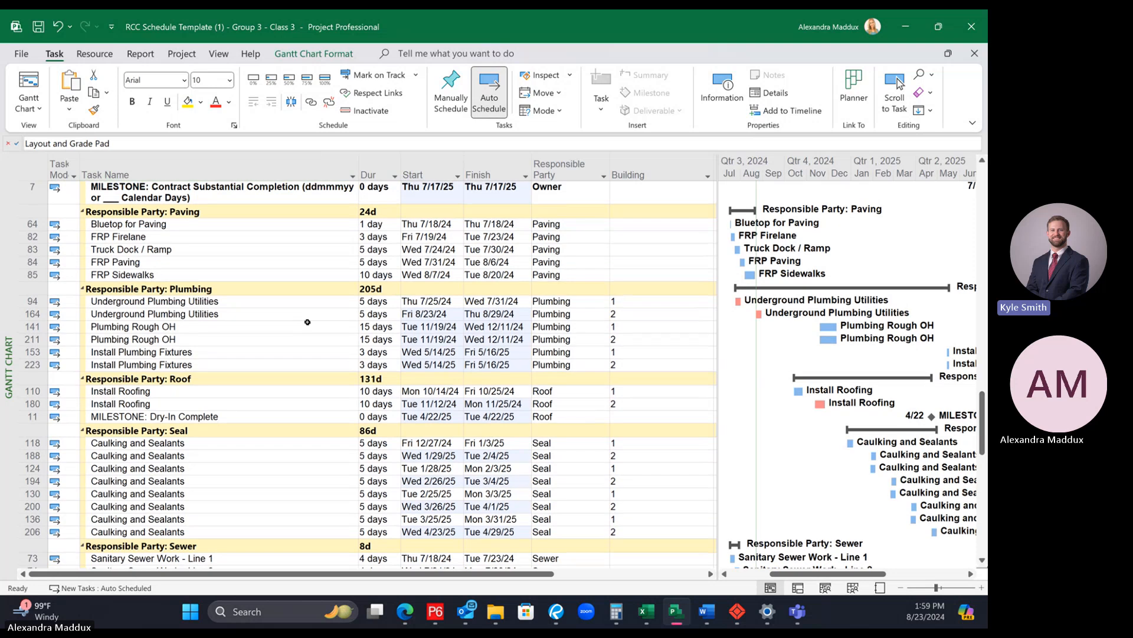
Step: Undo the link between Pour Slab and Building 2's Layout and Grade Pad
key(Down)
click(296, 357)
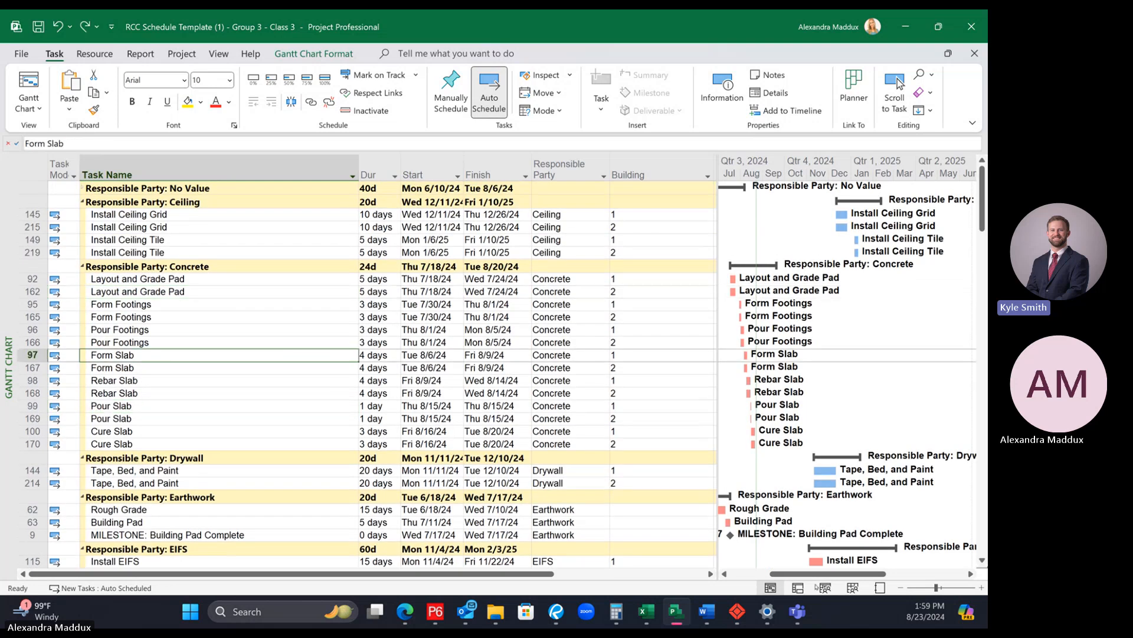
drag(786, 575, 776, 575)
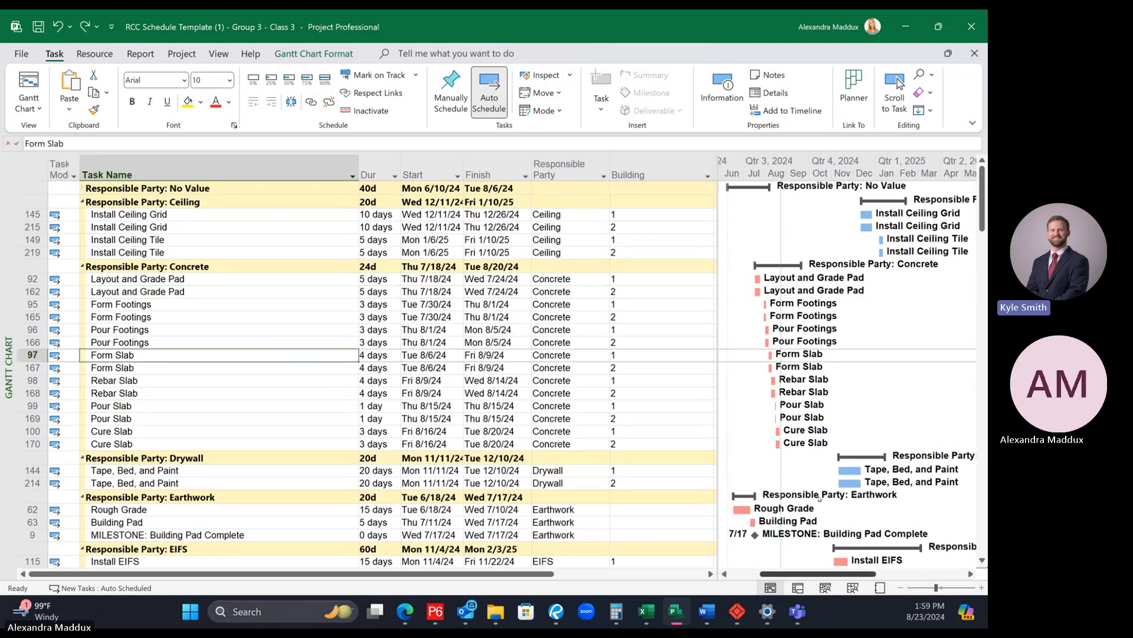
Step: Link Building 1's Pour Slab (task 99) as predecessor of Building 2's Layout and Grade Pad (task 162) in the Concrete group
click(28, 405)
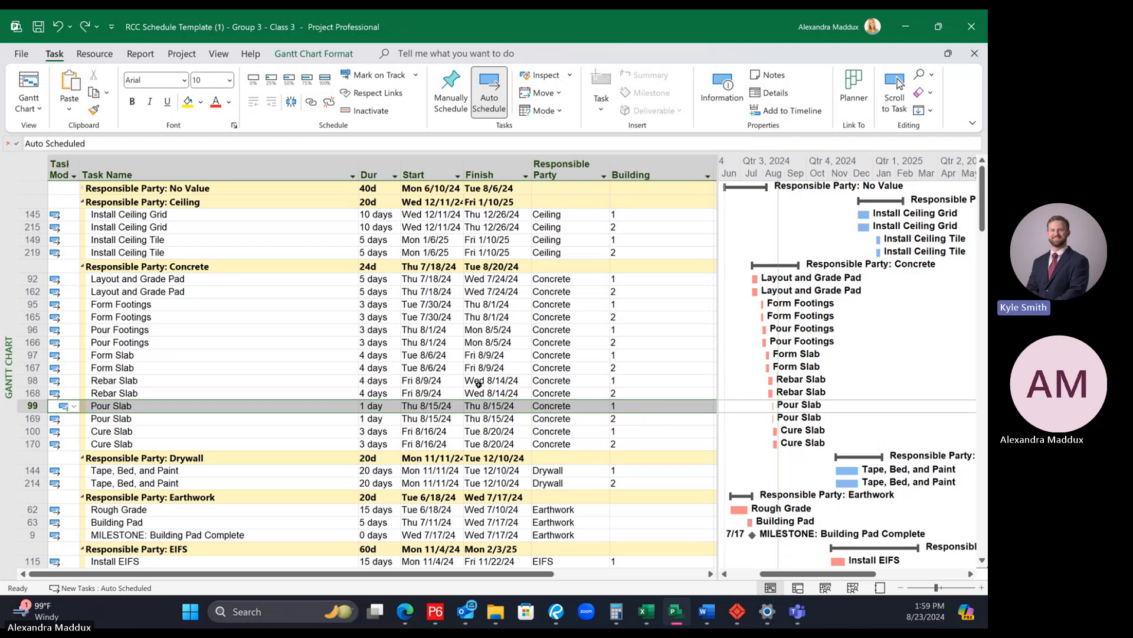
ctrl+click(27, 291)
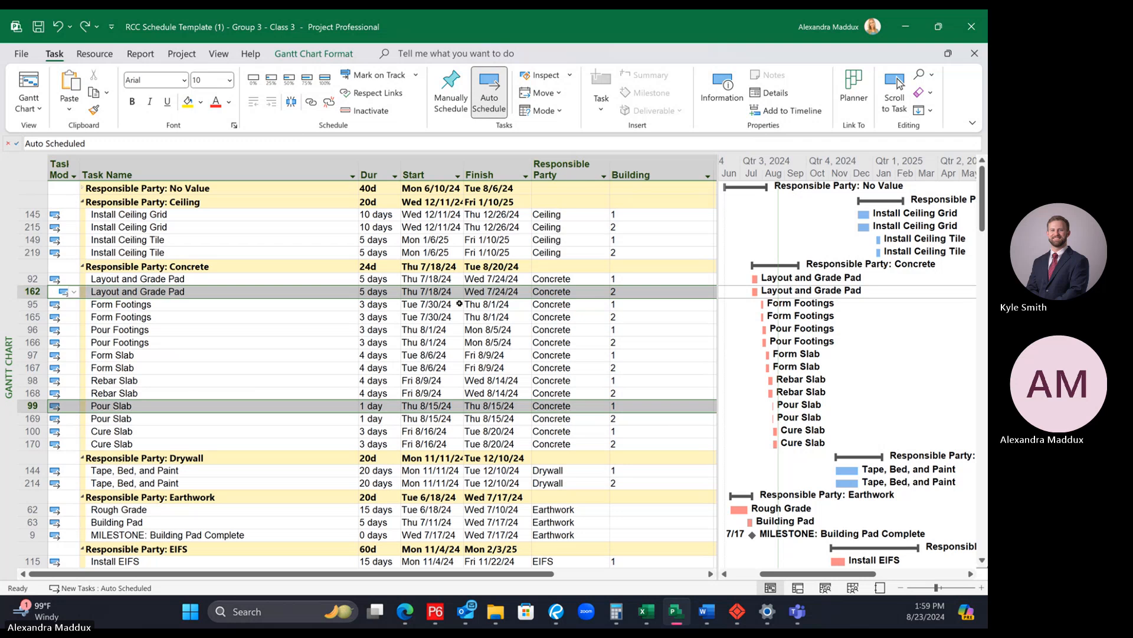
click(175, 405)
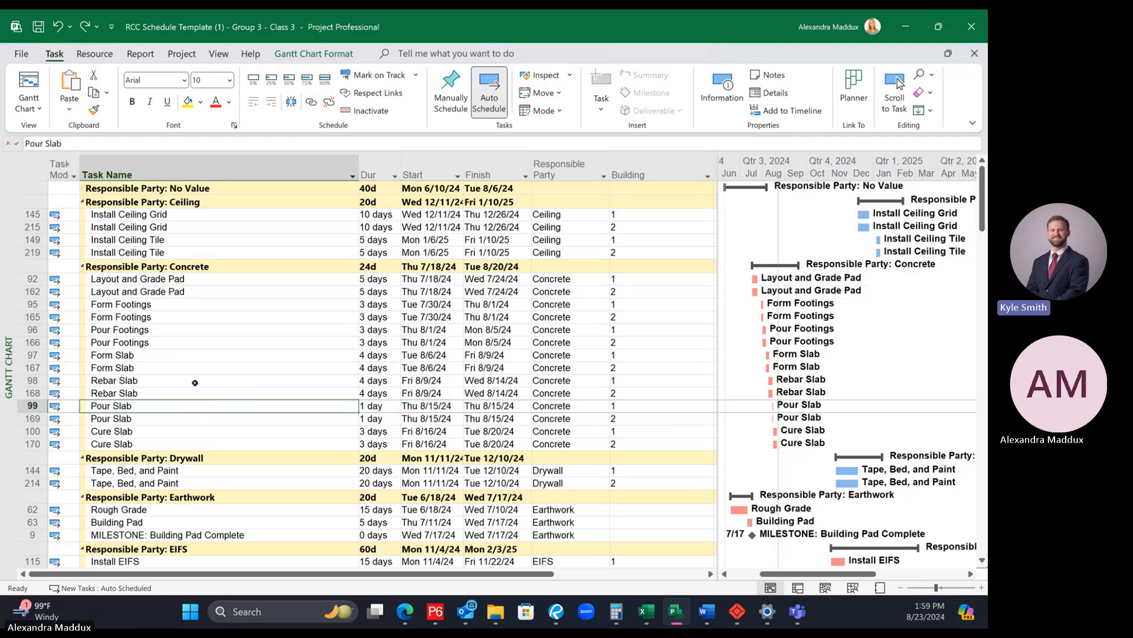
ctrl+click(195, 291)
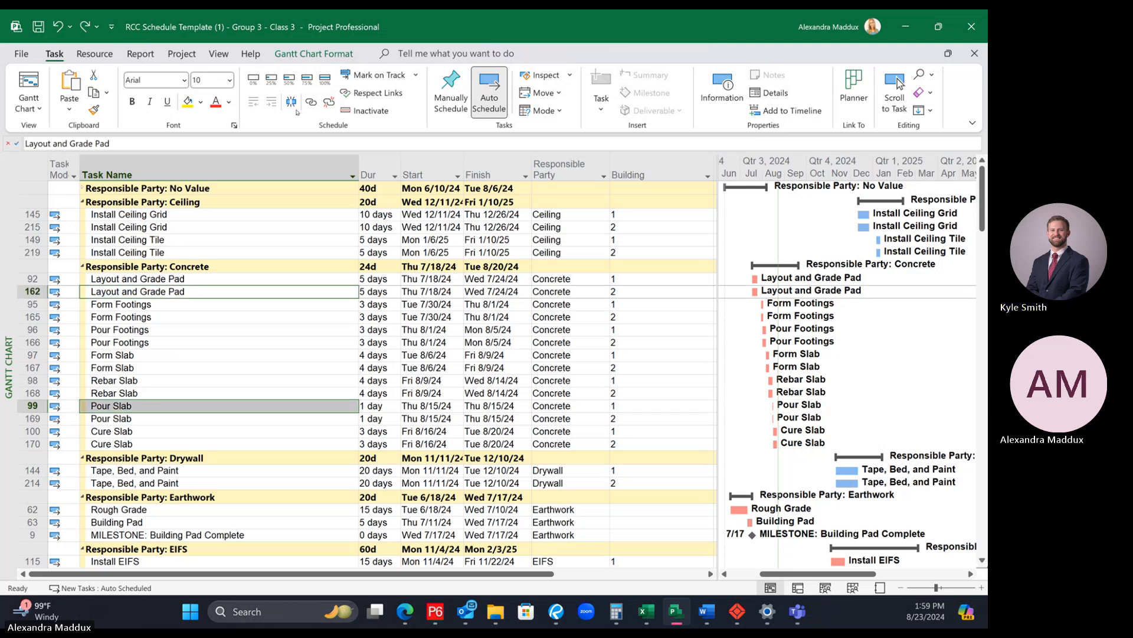
key(ctrl+F2)
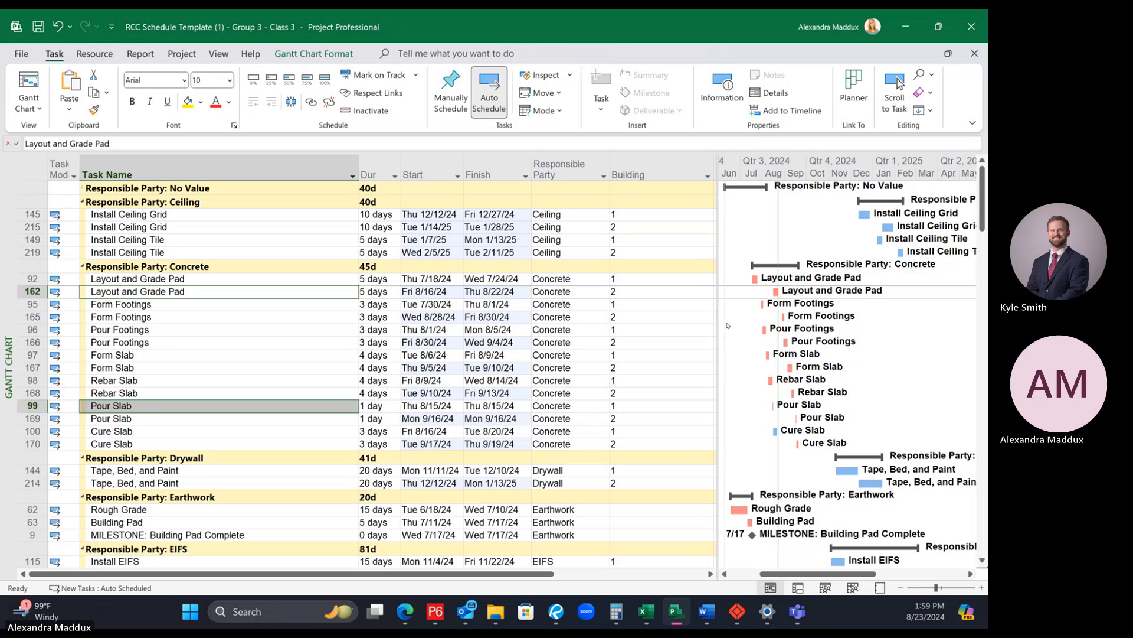
Step: Examine the shifted dates and Gantt bars of both buildings in the responsible-party groups from Concrete through Waterproofing
scroll(637, 425, down, 4)
scroll(636, 425, down, 10)
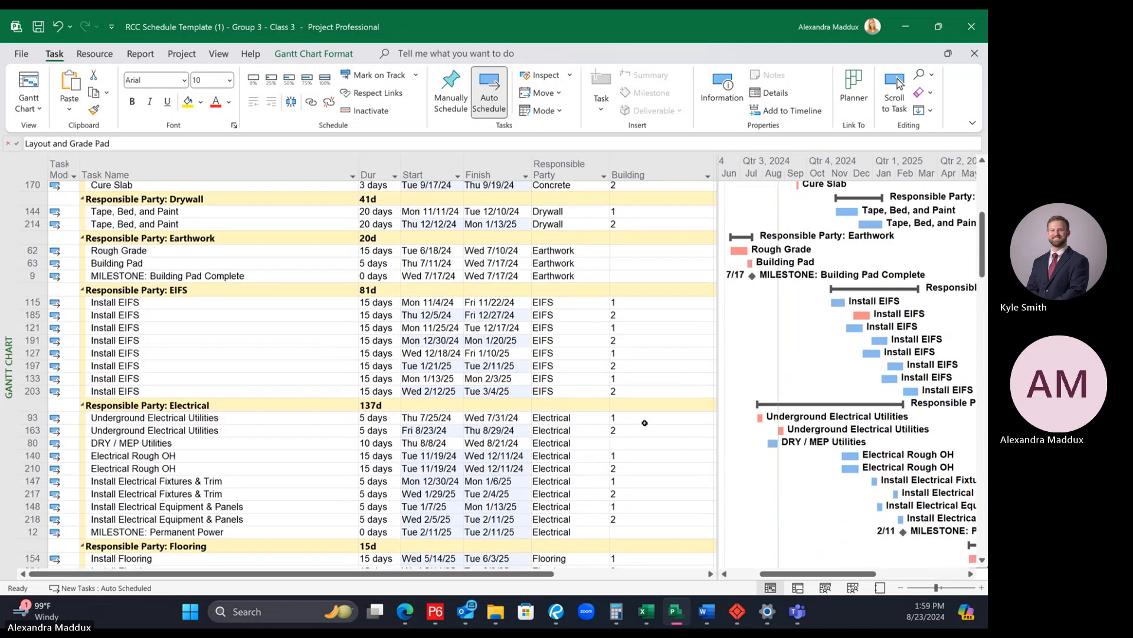
scroll(647, 421, down, 6)
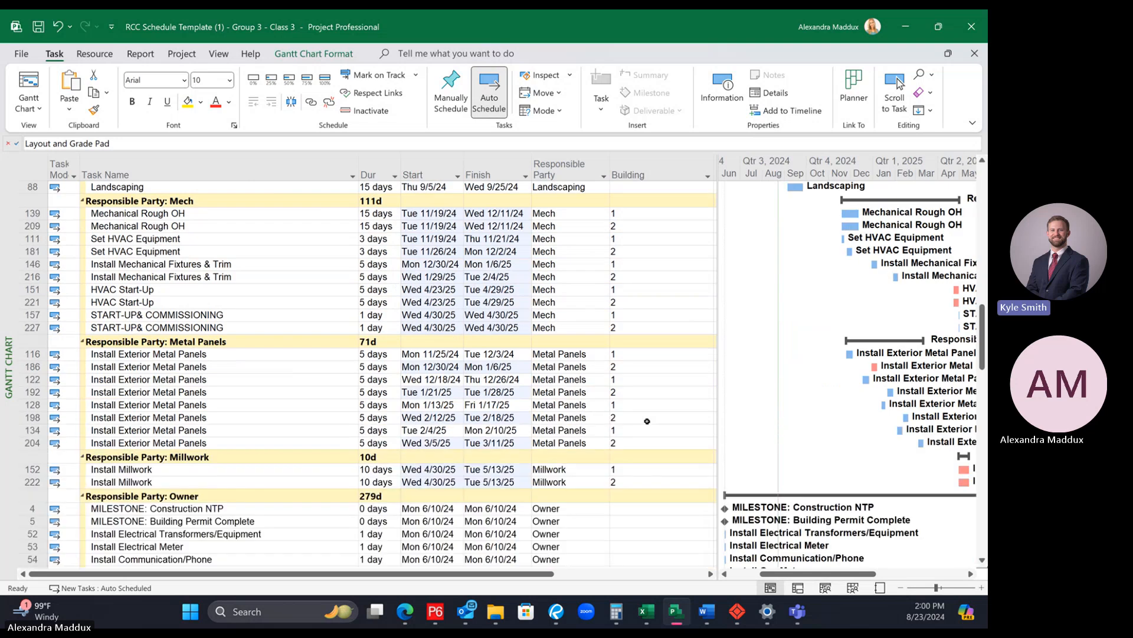
scroll(647, 420, down, 15)
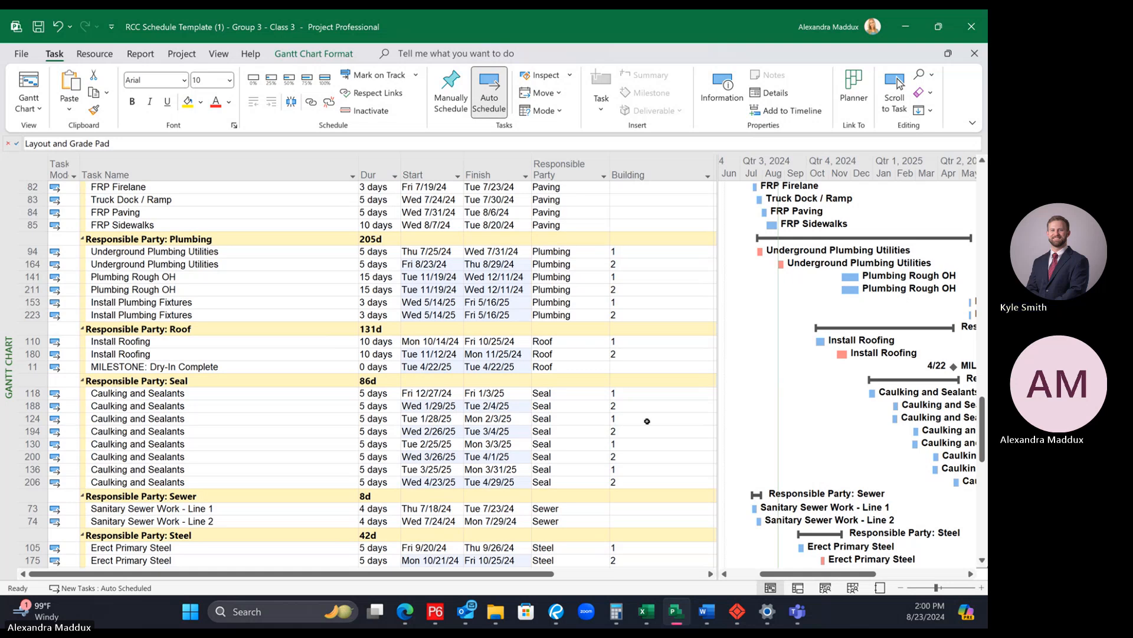
scroll(647, 420, down, 8)
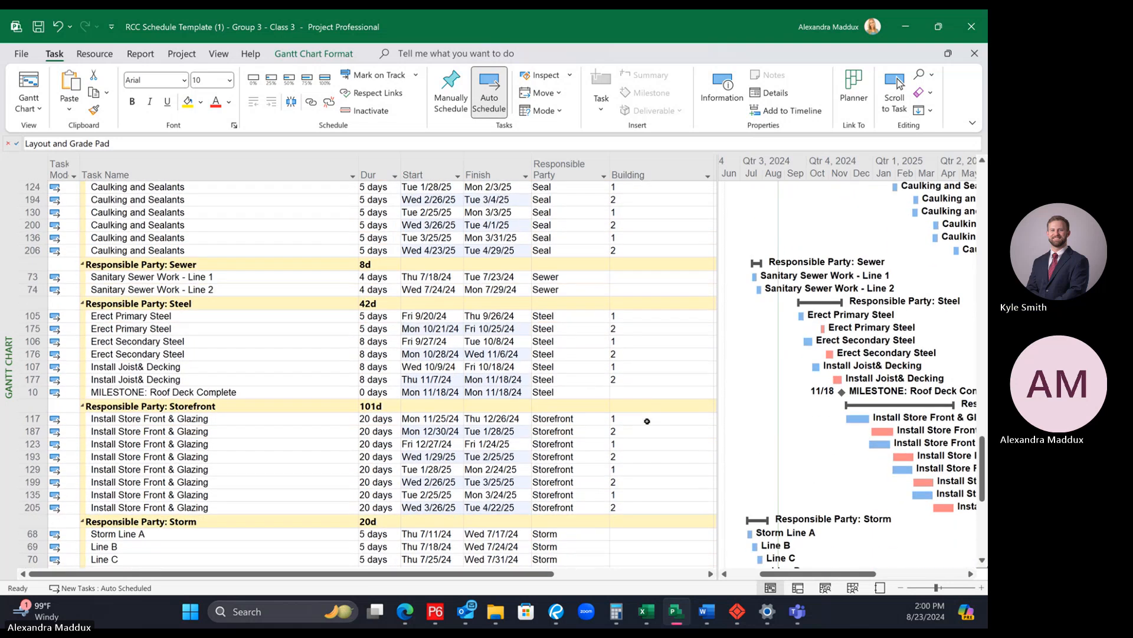
scroll(647, 421, down, 7)
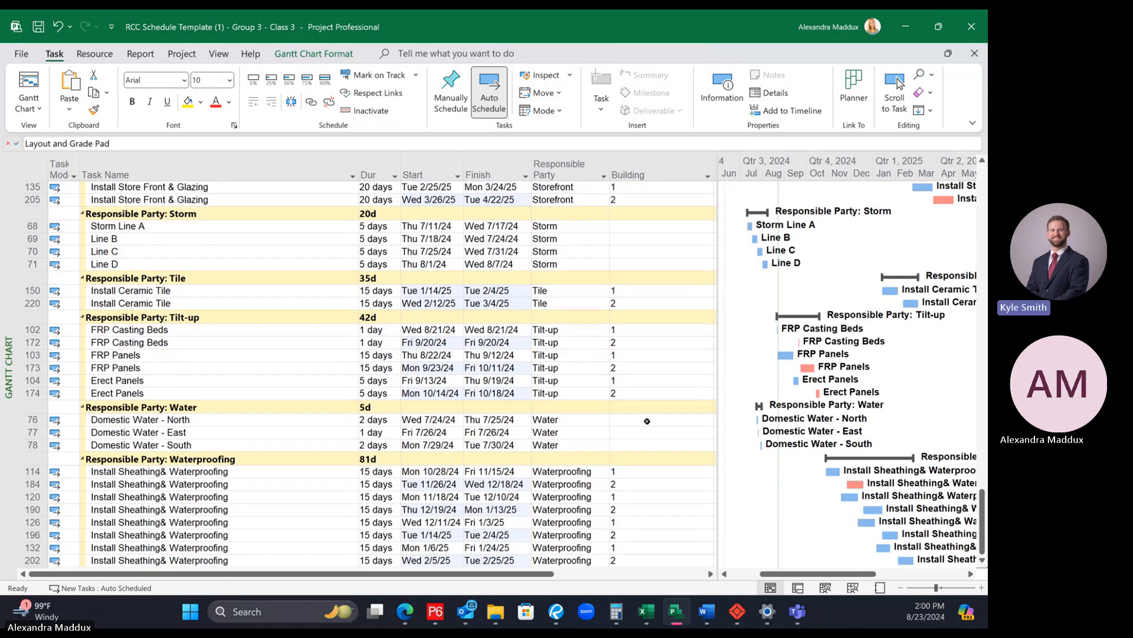
scroll(647, 420, down, 1)
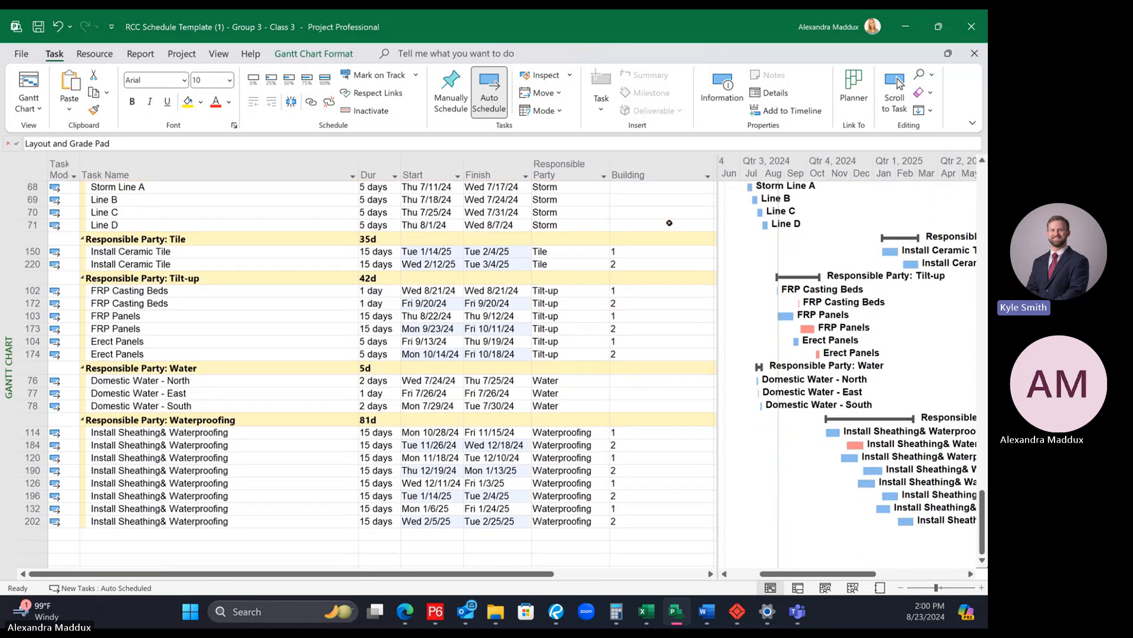
Step: Remove the Responsible Party grouping and sort the task list by Task Mode from A to Z
click(604, 175)
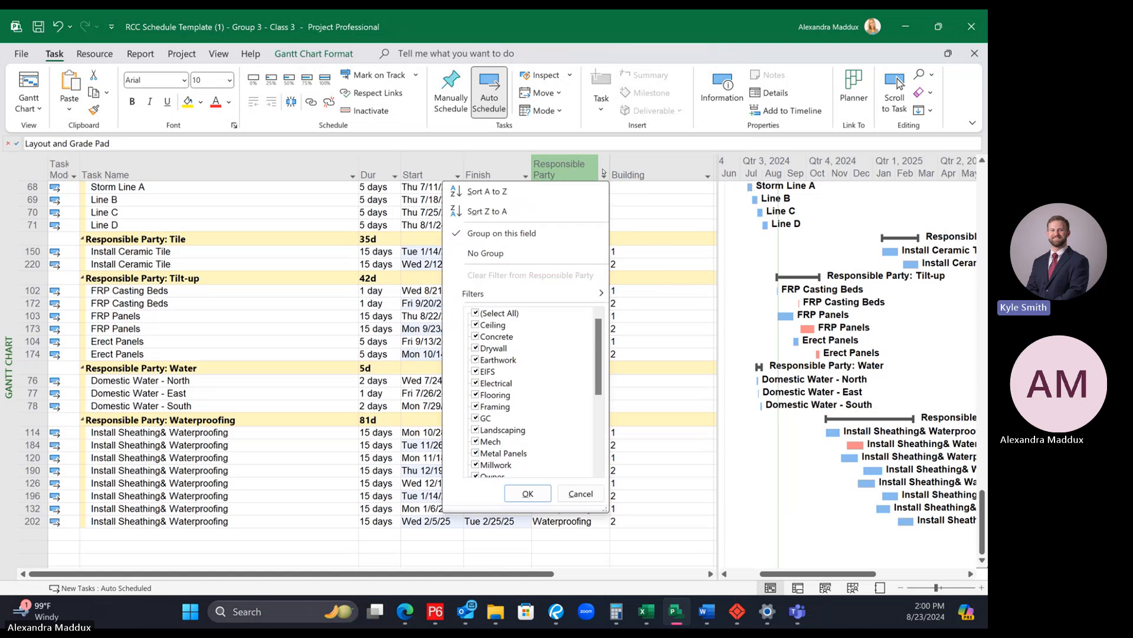
click(515, 259)
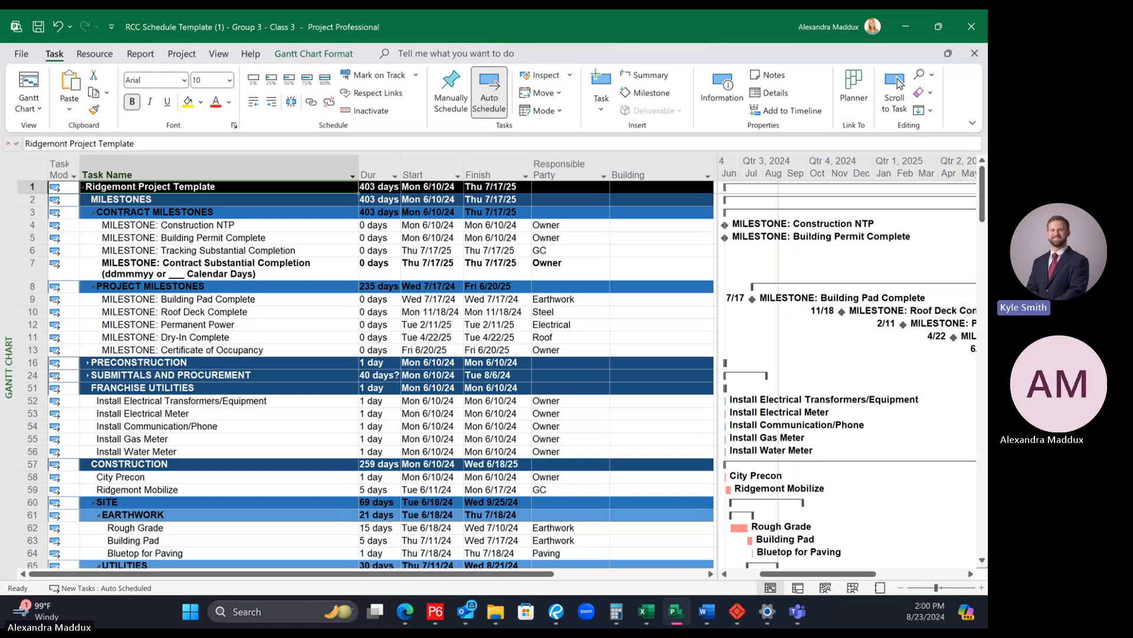
click(458, 171)
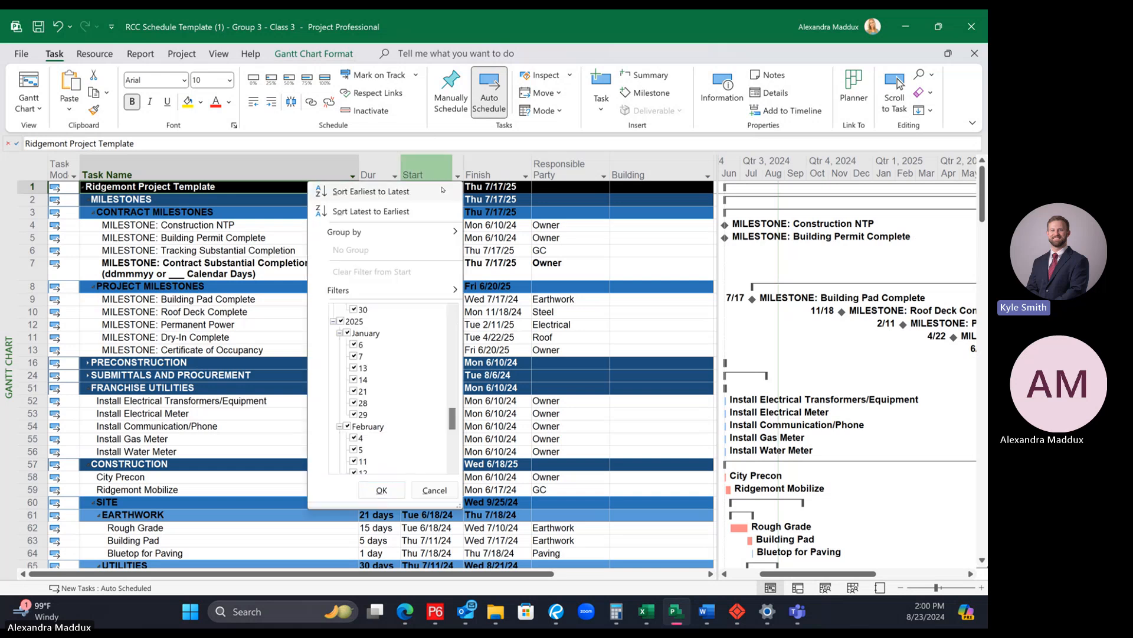
click(545, 219)
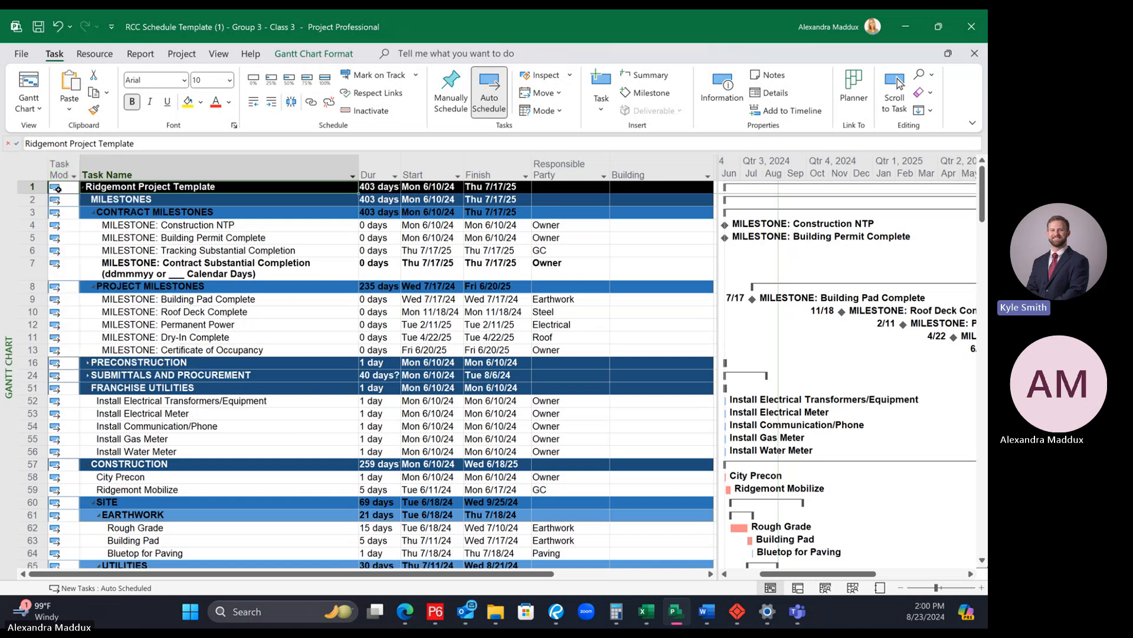
click(74, 175)
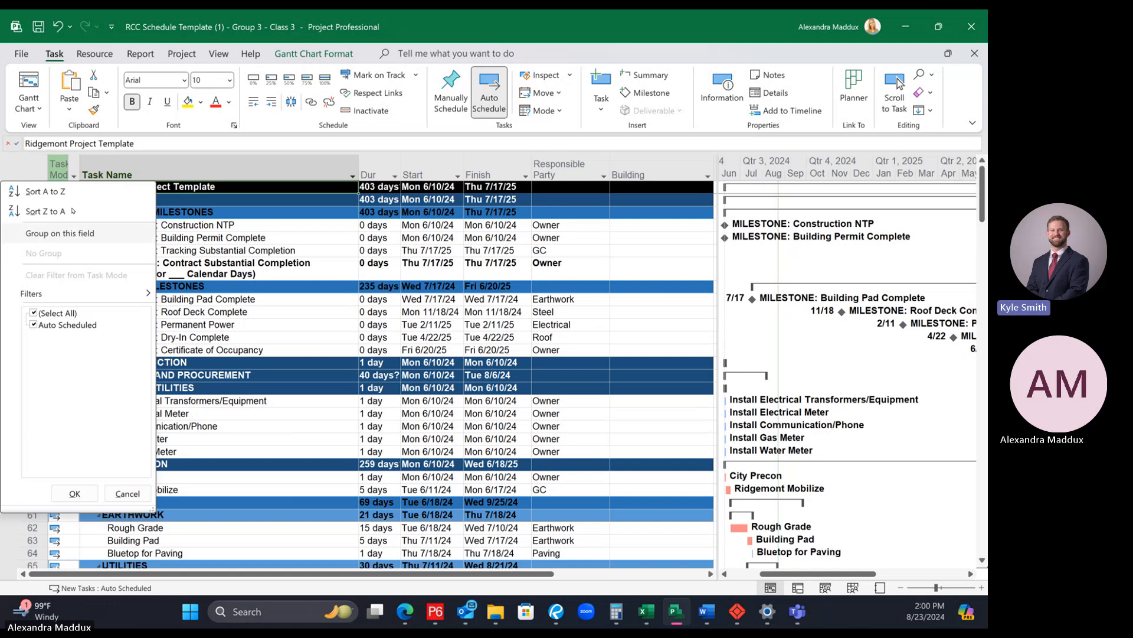
click(42, 192)
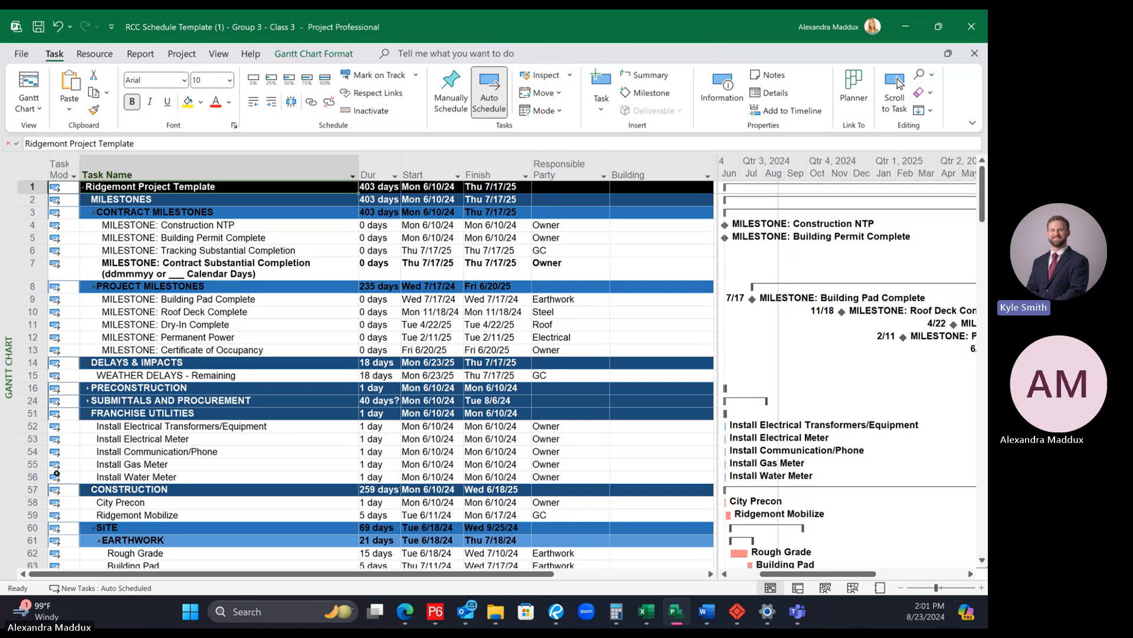
scroll(242, 417, down, 1)
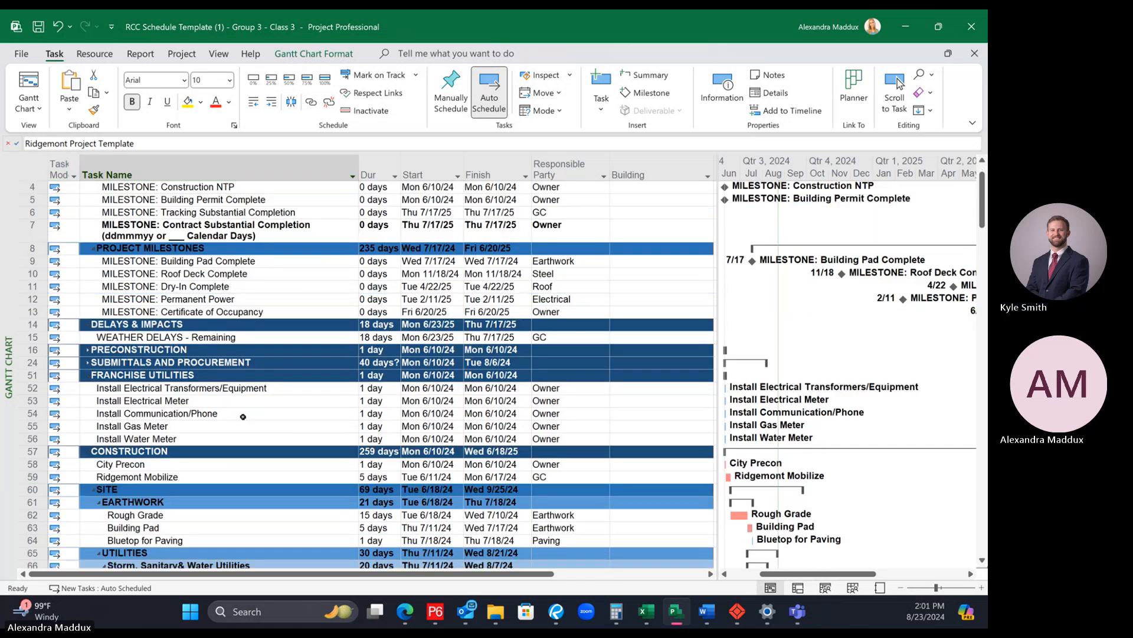
scroll(242, 416, up, 1)
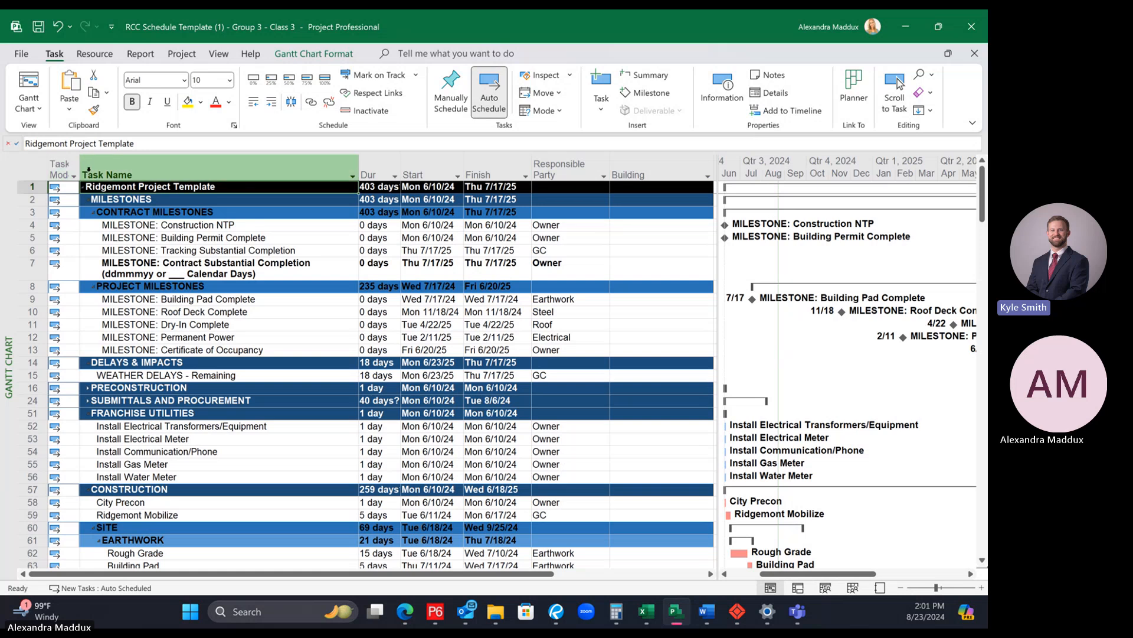
Step: Resize the Task Mode column so its heading reads in full on two lines, and slightly widen the task table beside the Gantt chart
double_click(87, 170)
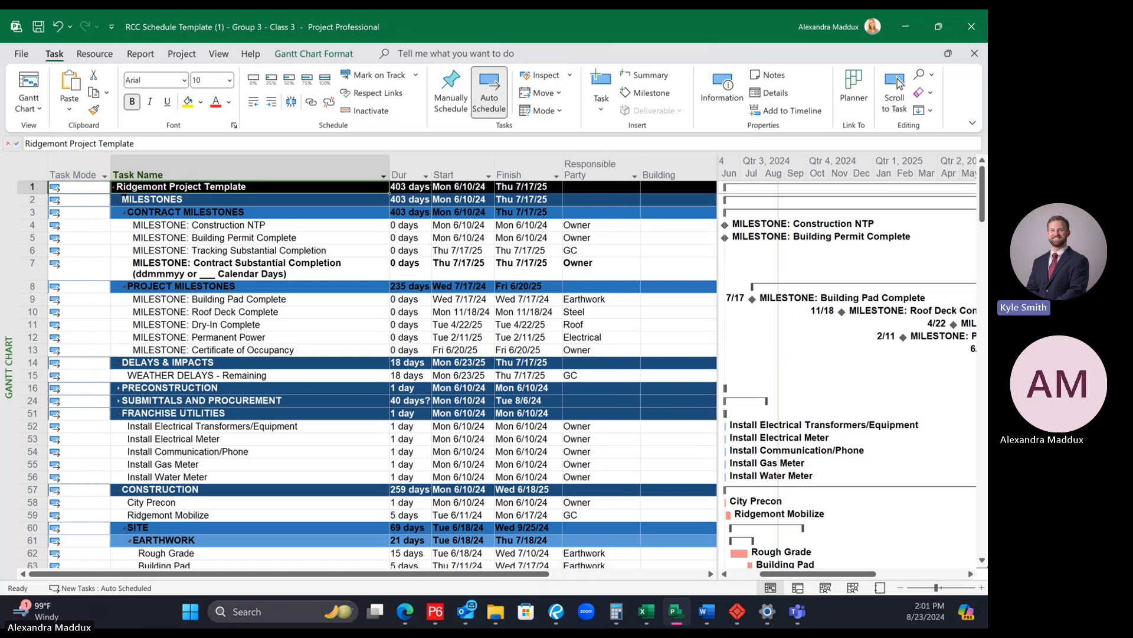
click(104, 175)
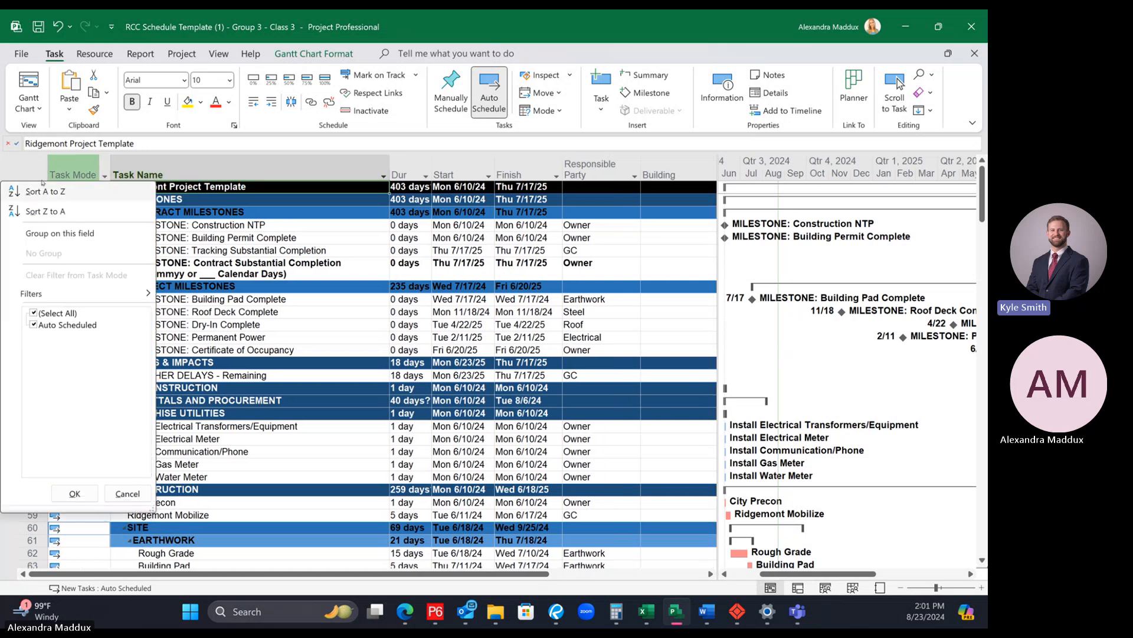
click(643, 229)
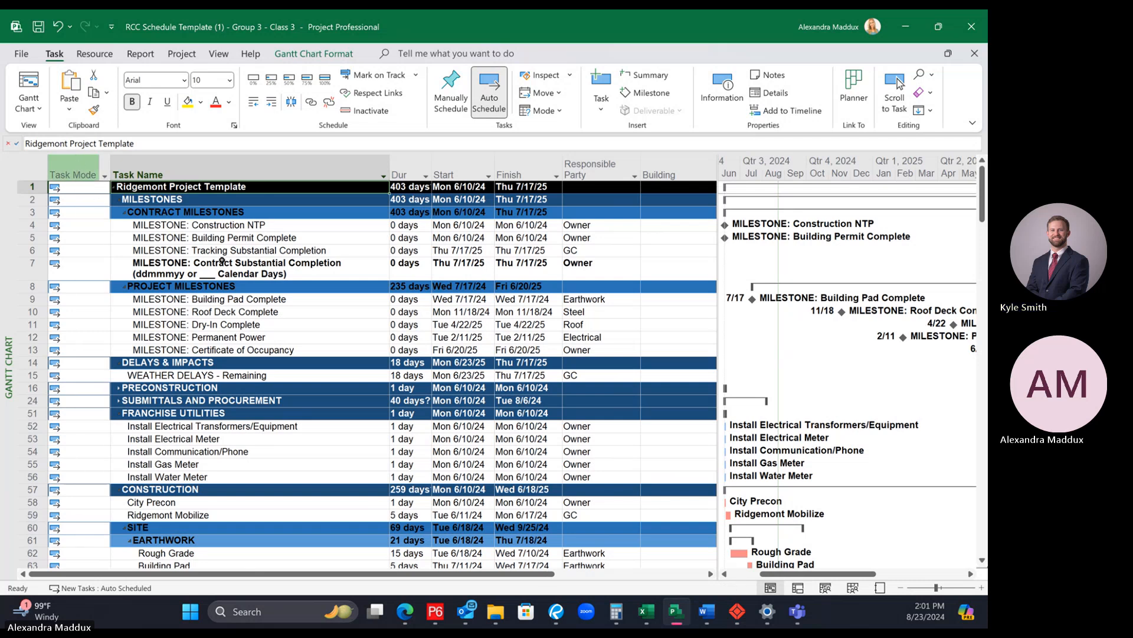
drag(111, 175, 85, 171)
click(69, 176)
click(69, 176)
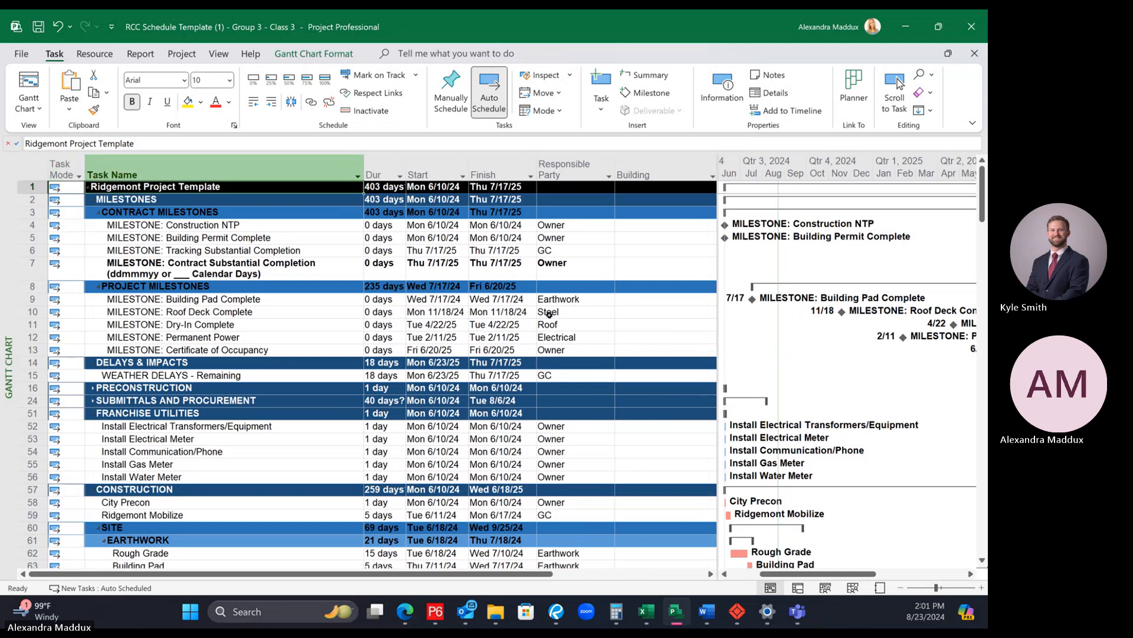
drag(718, 279, 731, 280)
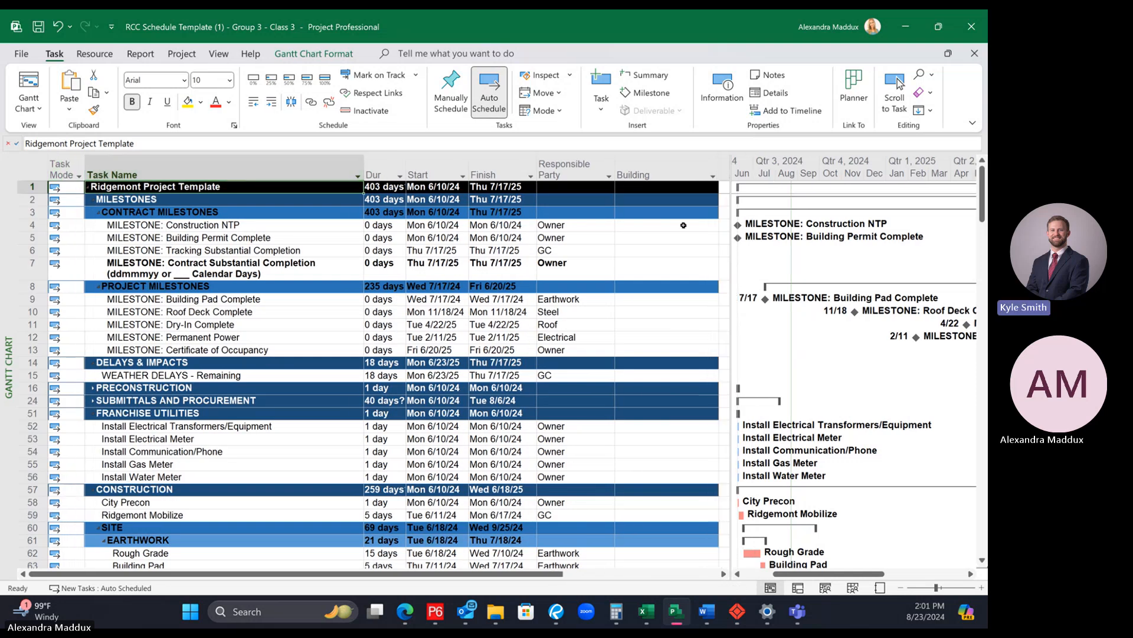
Step: Filter the Responsible Party column to show only Concrete activities
click(609, 176)
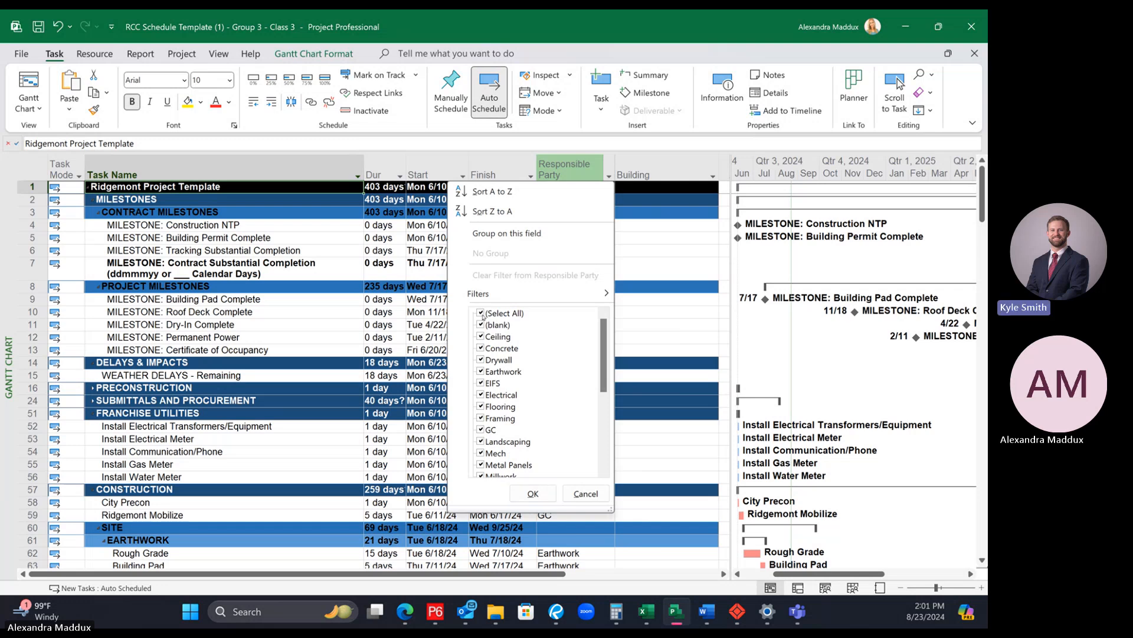
click(482, 314)
click(481, 348)
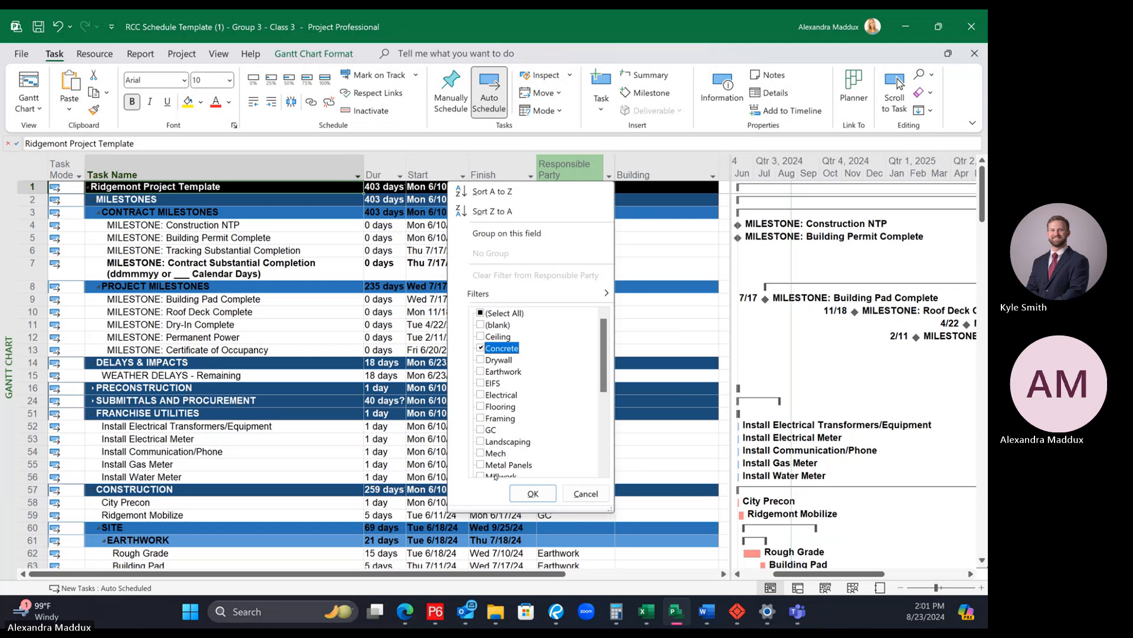
click(520, 495)
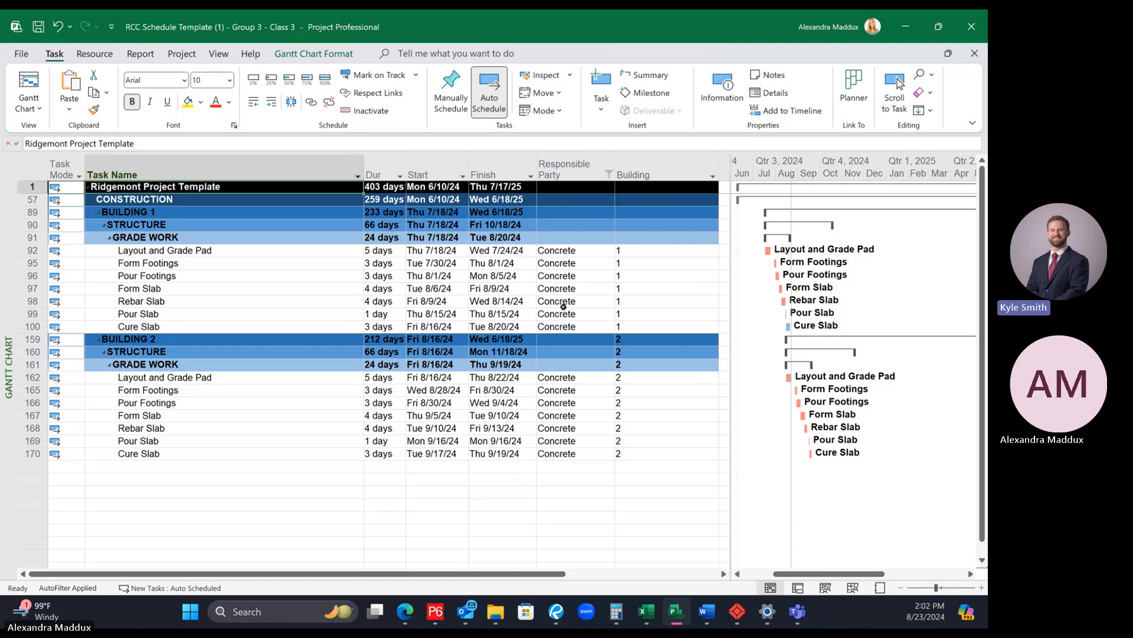
click(609, 175)
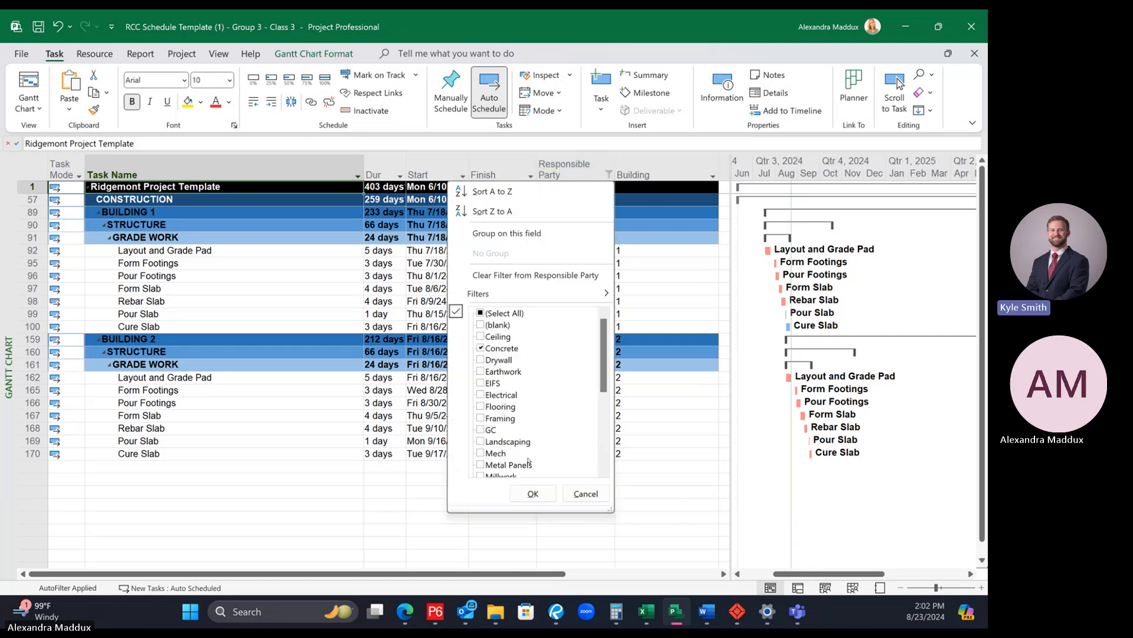
click(533, 494)
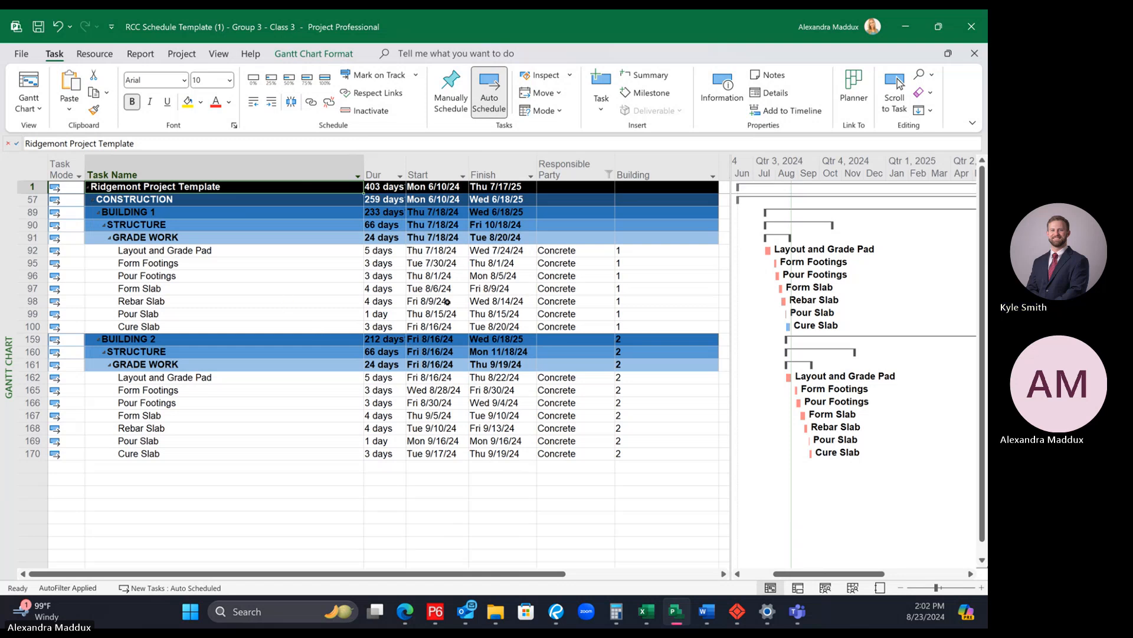
Step: Extend the Responsible Party filter to include Earthwork, Sewer, Storm and Water along with Concrete
click(609, 172)
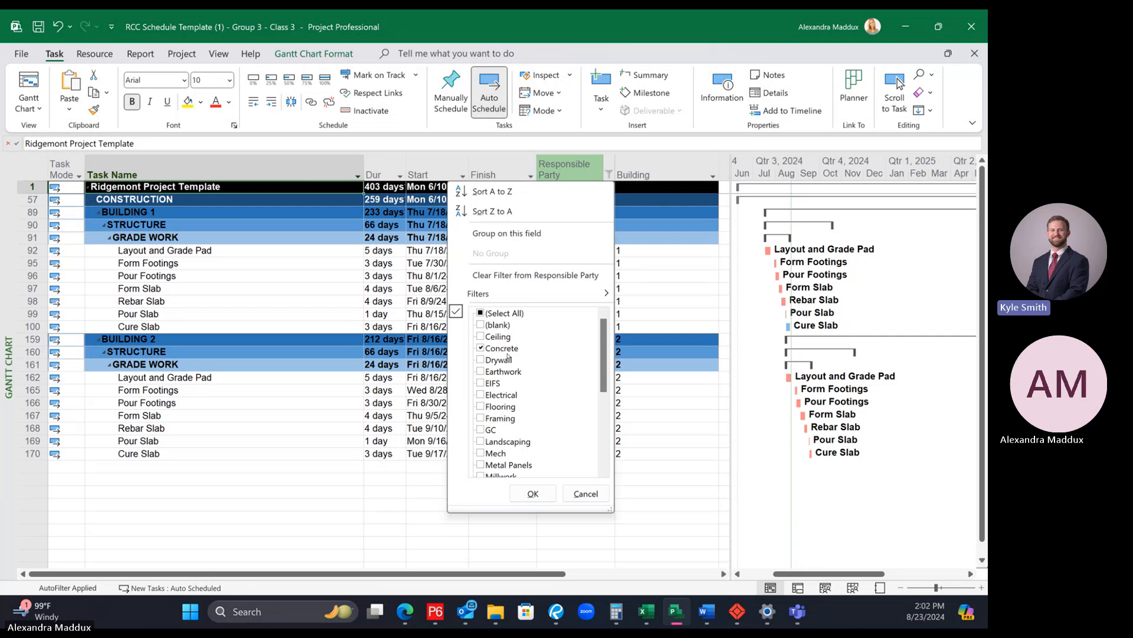
click(492, 371)
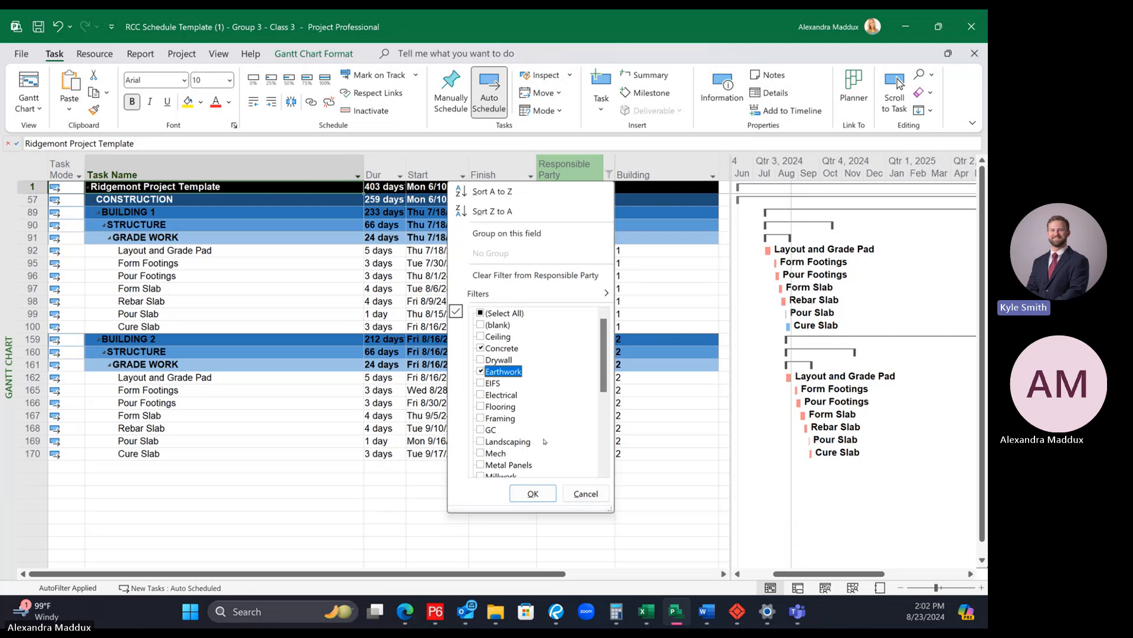
scroll(540, 434, down, 5)
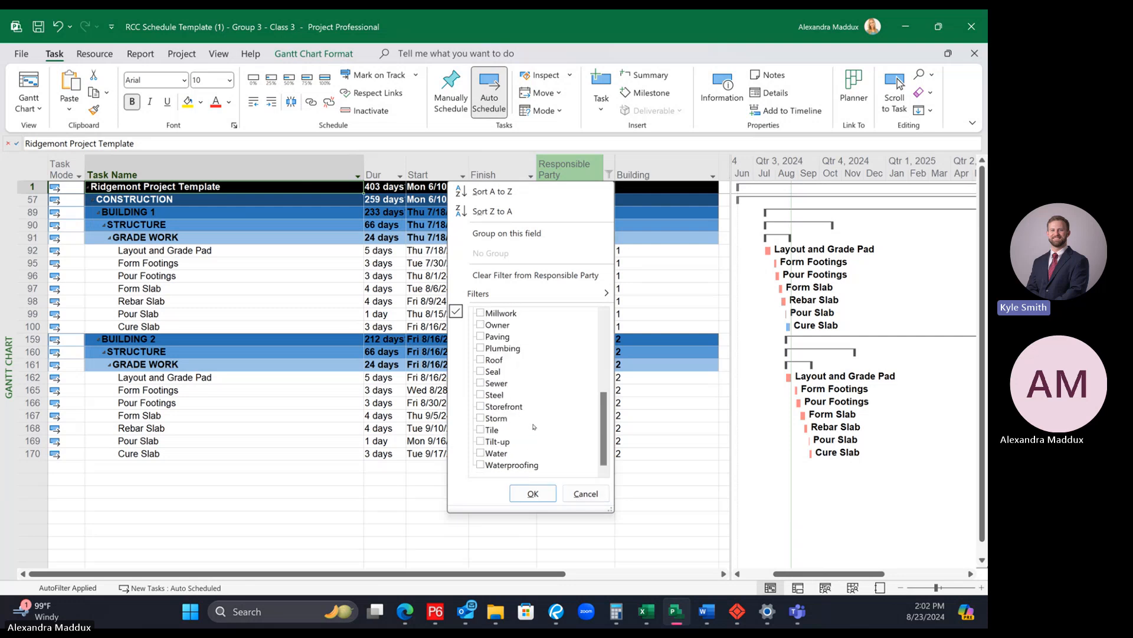
click(481, 385)
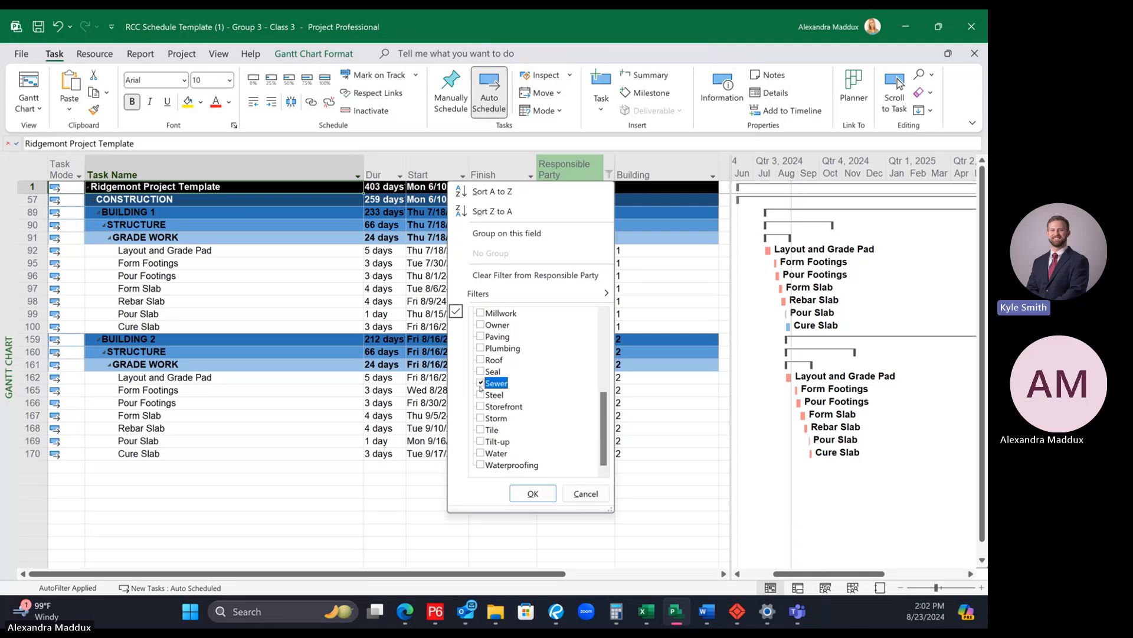
click(482, 417)
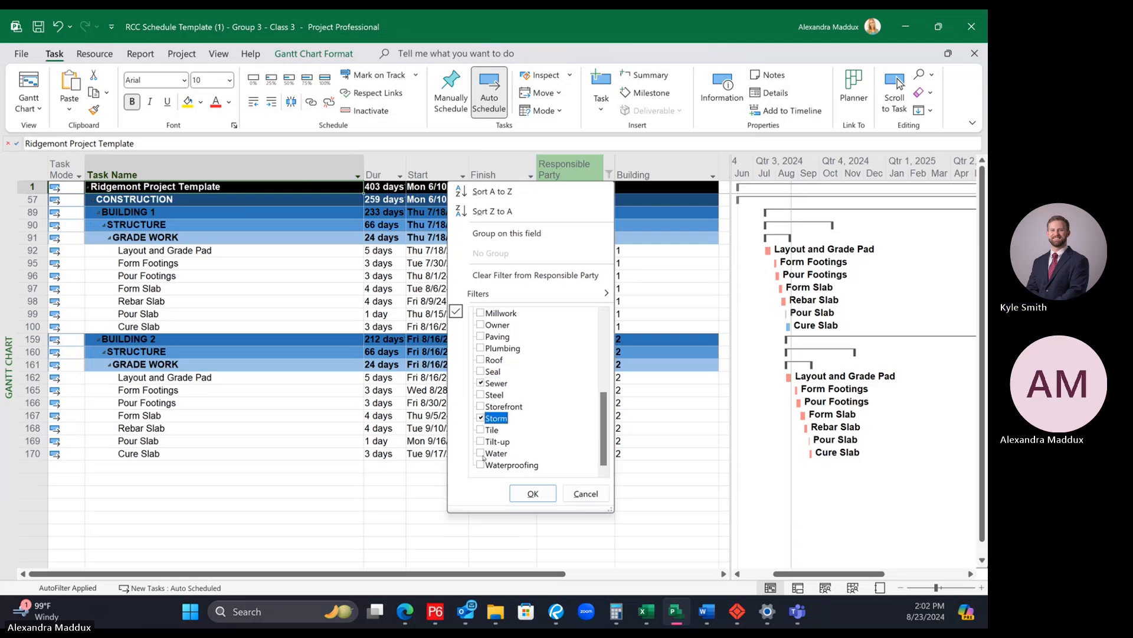
click(481, 454)
click(531, 495)
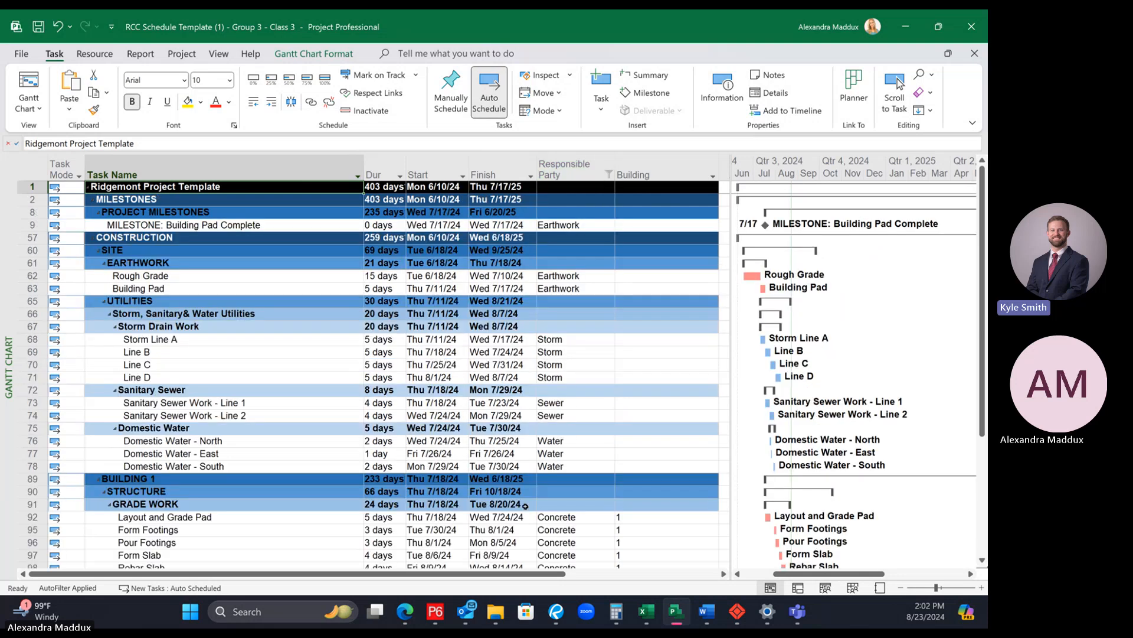
scroll(396, 327, down, 4)
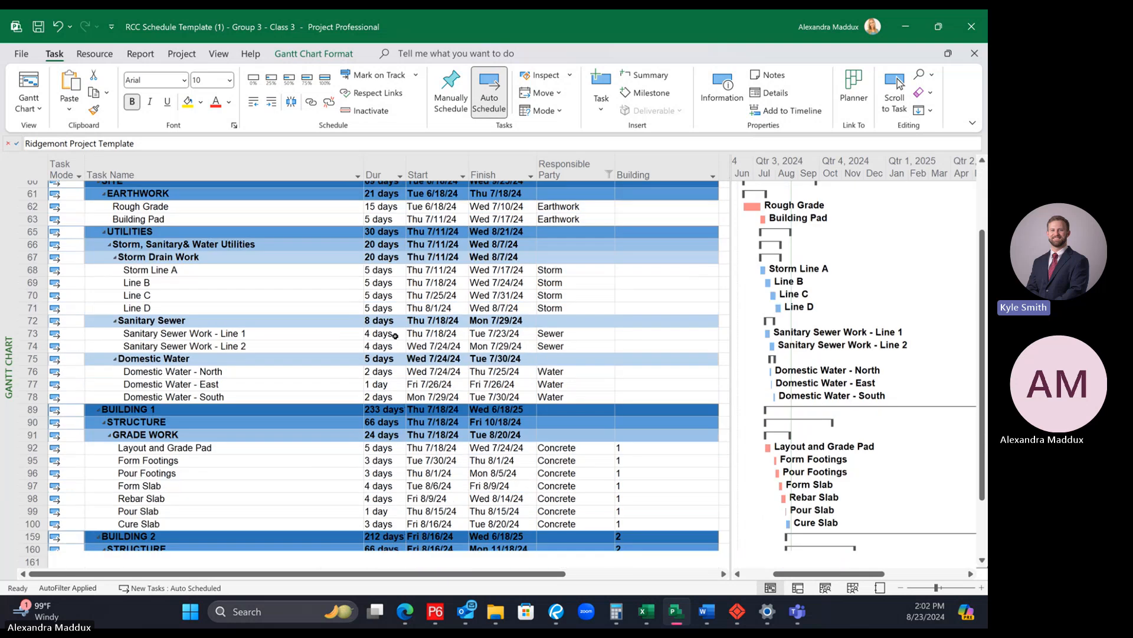
Step: Clear the filter from the Responsible Party column
scroll(568, 361, up, 4)
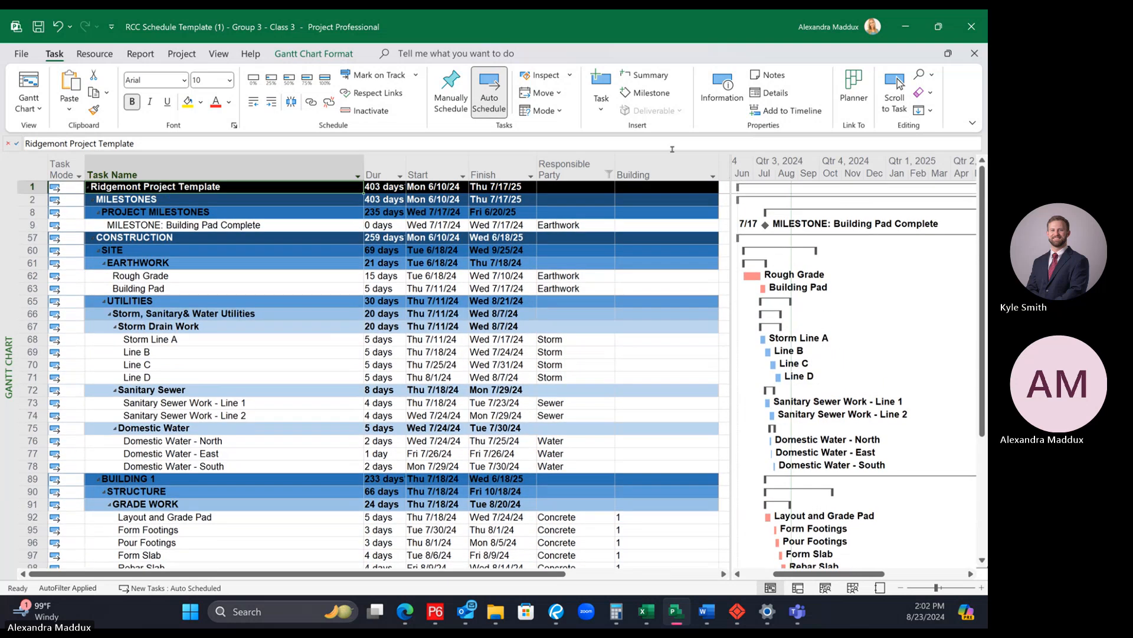
click(608, 174)
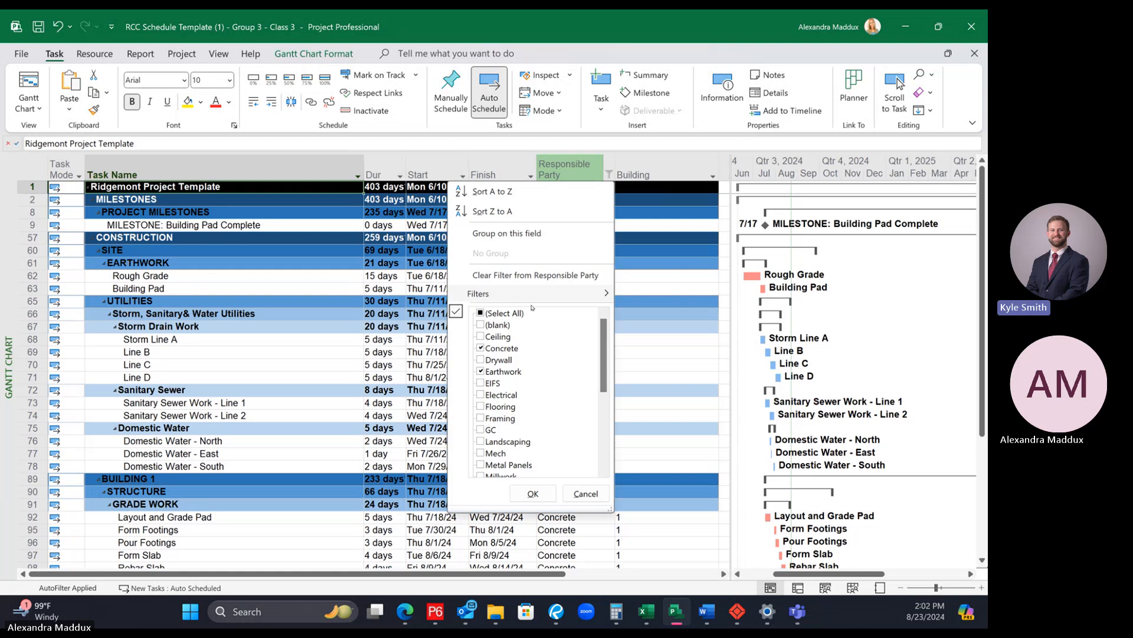
click(506, 275)
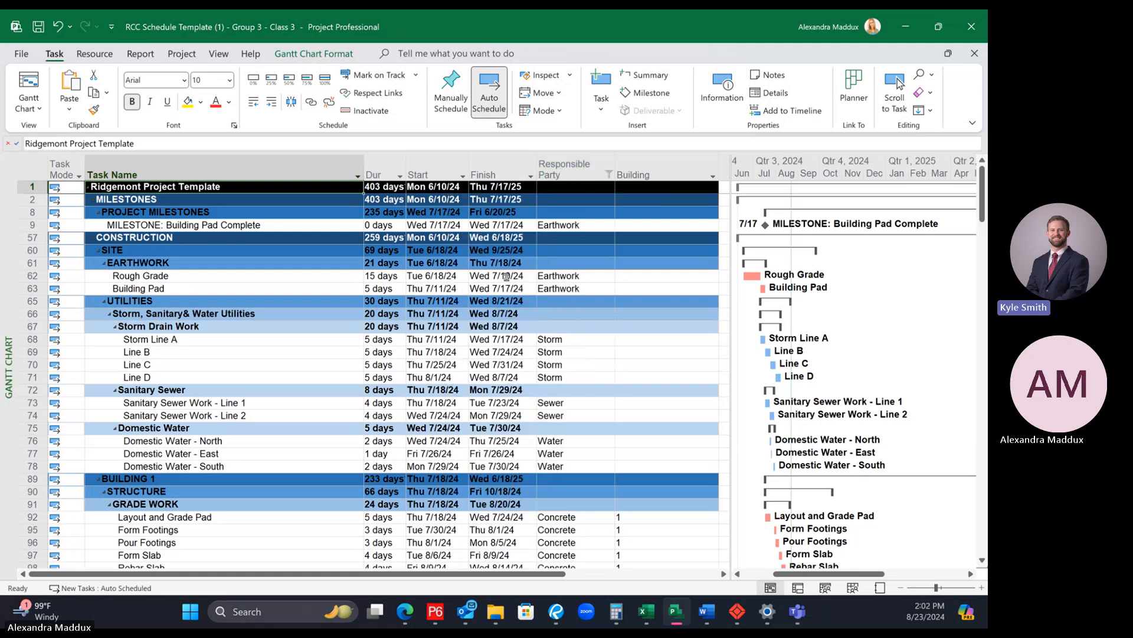
Step: Filter the Responsible Party column to show only Electrical, Mech and Plumbing activities
click(608, 175)
scroll(554, 352, down, 5)
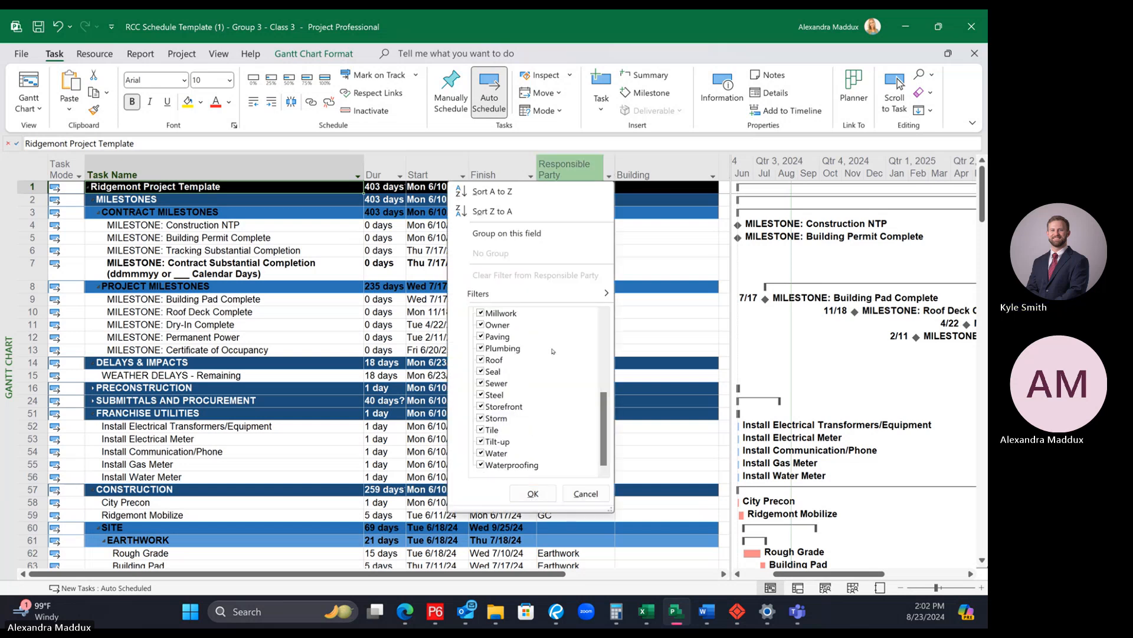
scroll(553, 352, up, 5)
click(481, 313)
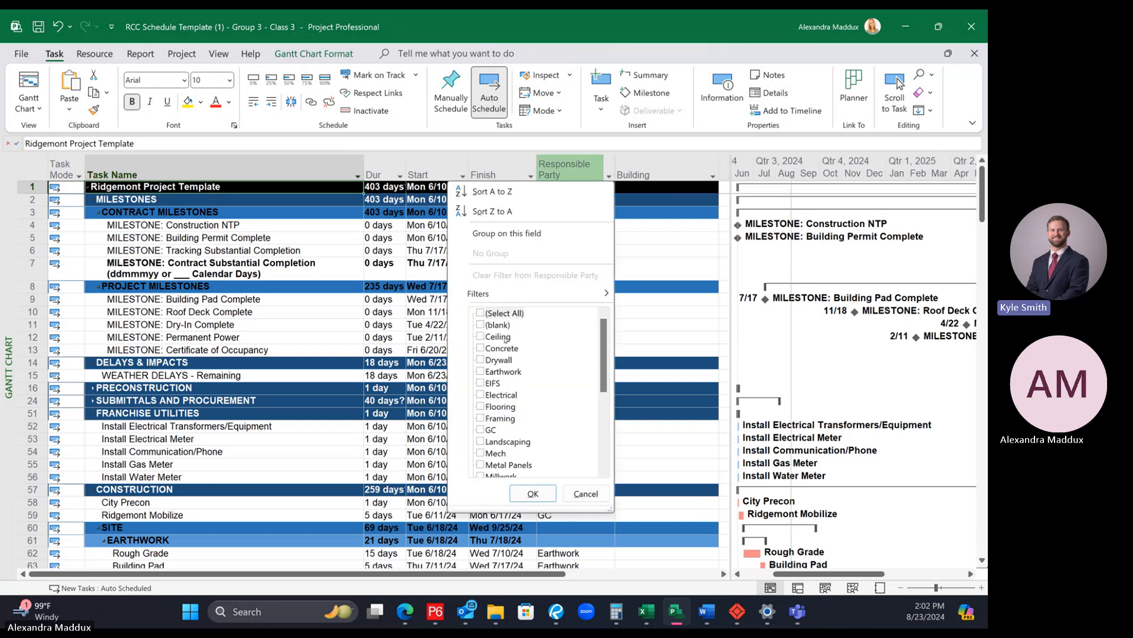
click(481, 395)
scroll(531, 431, down, 1)
click(481, 418)
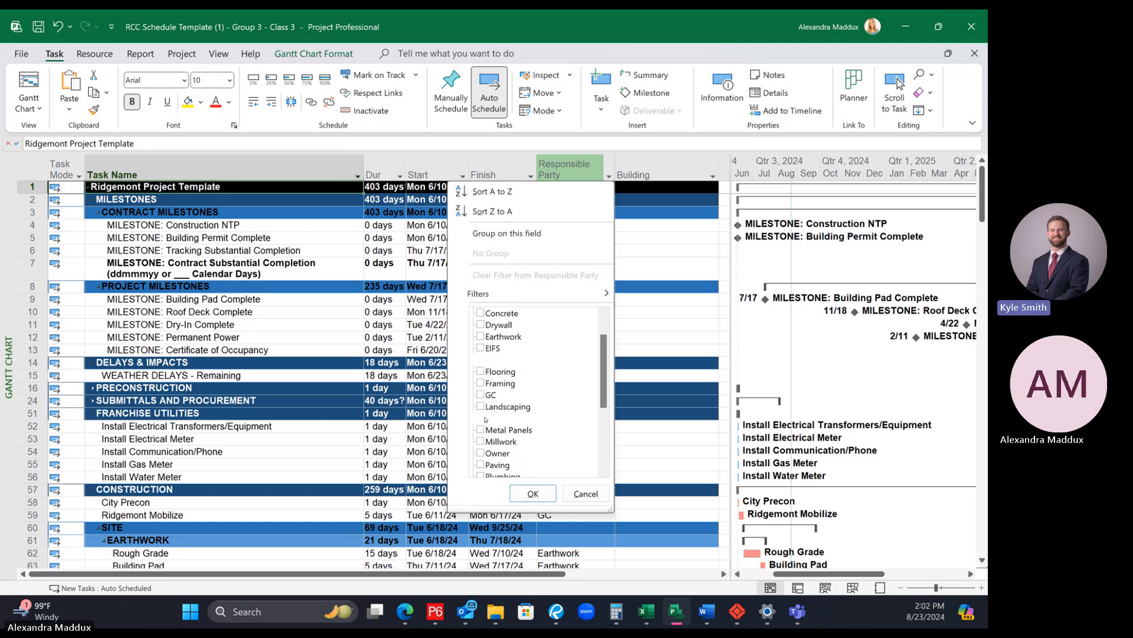
scroll(498, 428, down, 2)
click(480, 406)
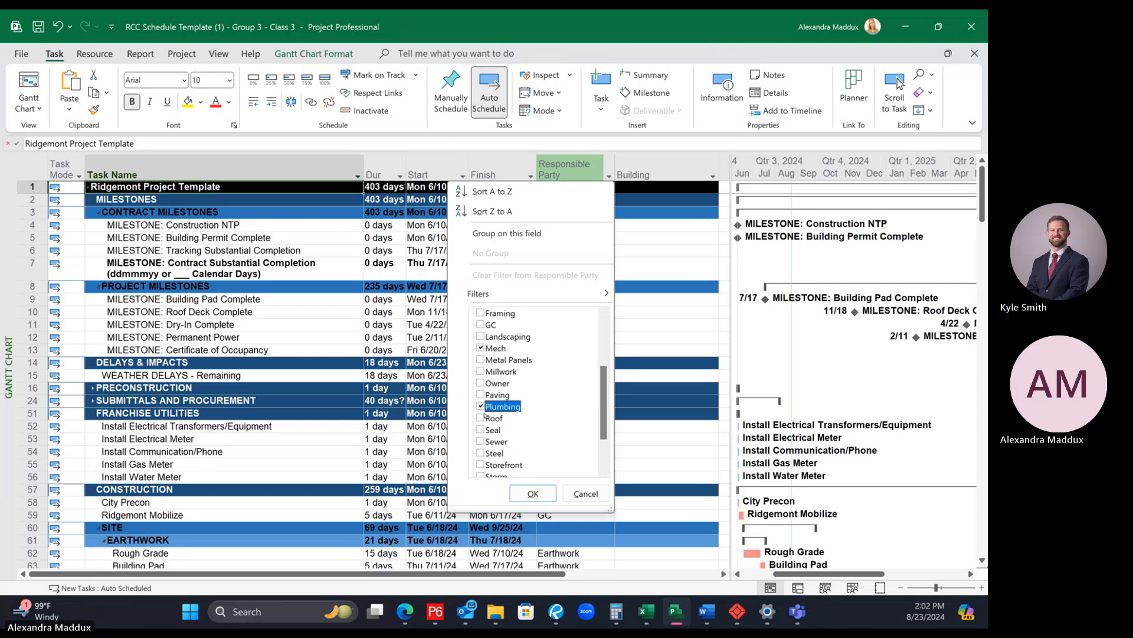
click(533, 494)
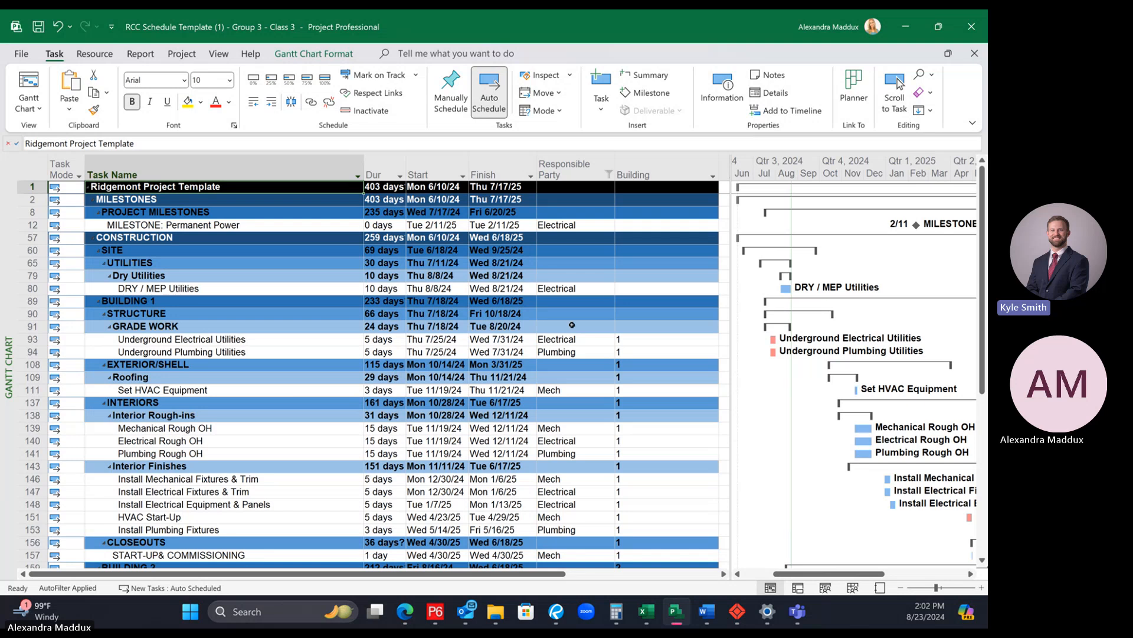
Step: Review the filtered mechanical, electrical and plumbing activities in both buildings, comparing the Interior Rough-ins dates starting from Building 1's Mechanical Rough OH
scroll(571, 359, down, 1)
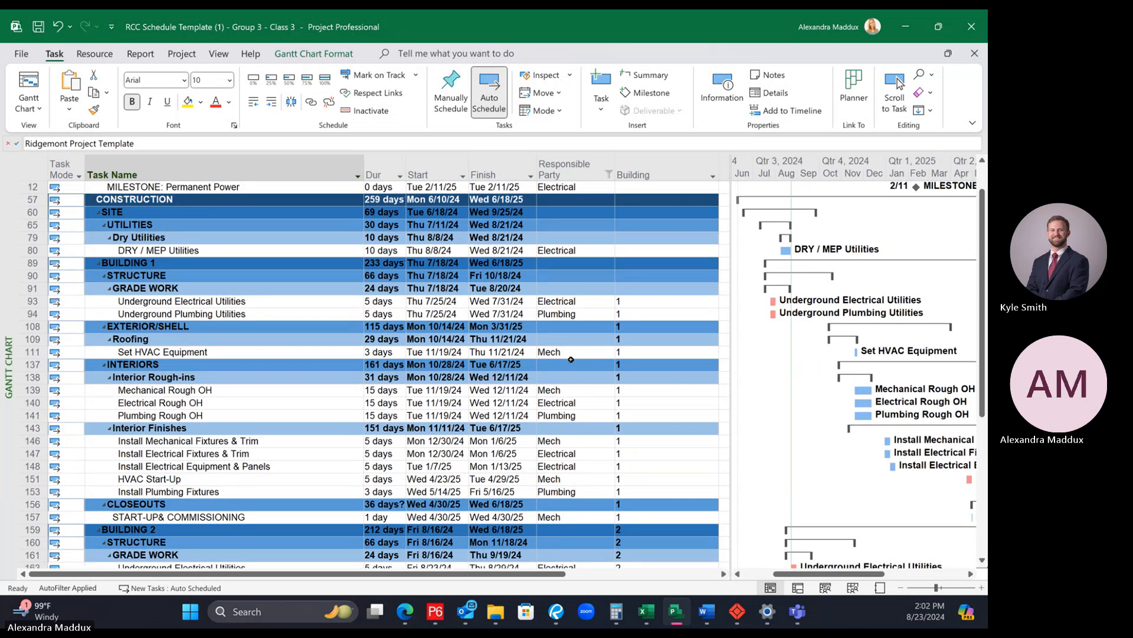
scroll(571, 358, down, 4)
scroll(571, 359, up, 1)
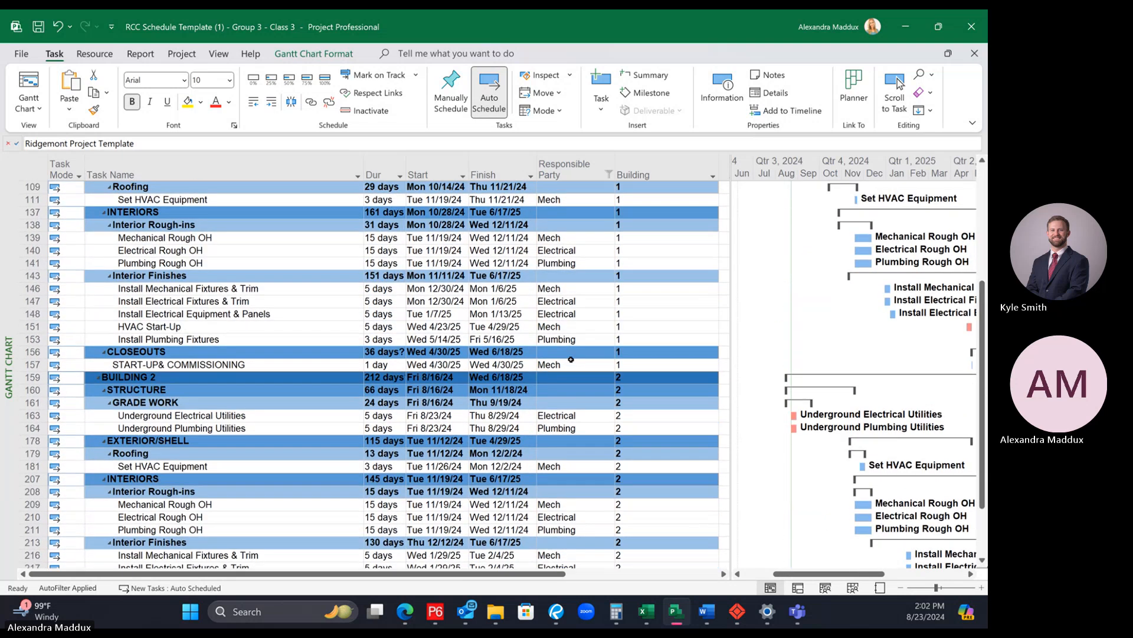
scroll(571, 359, up, 3)
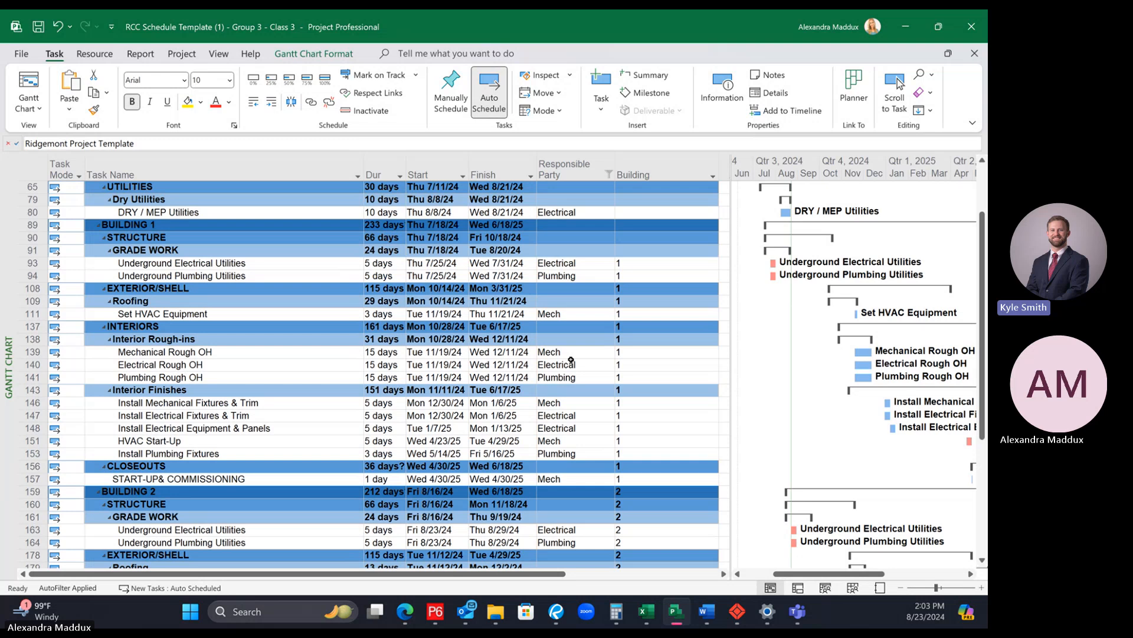
scroll(571, 359, up, 2)
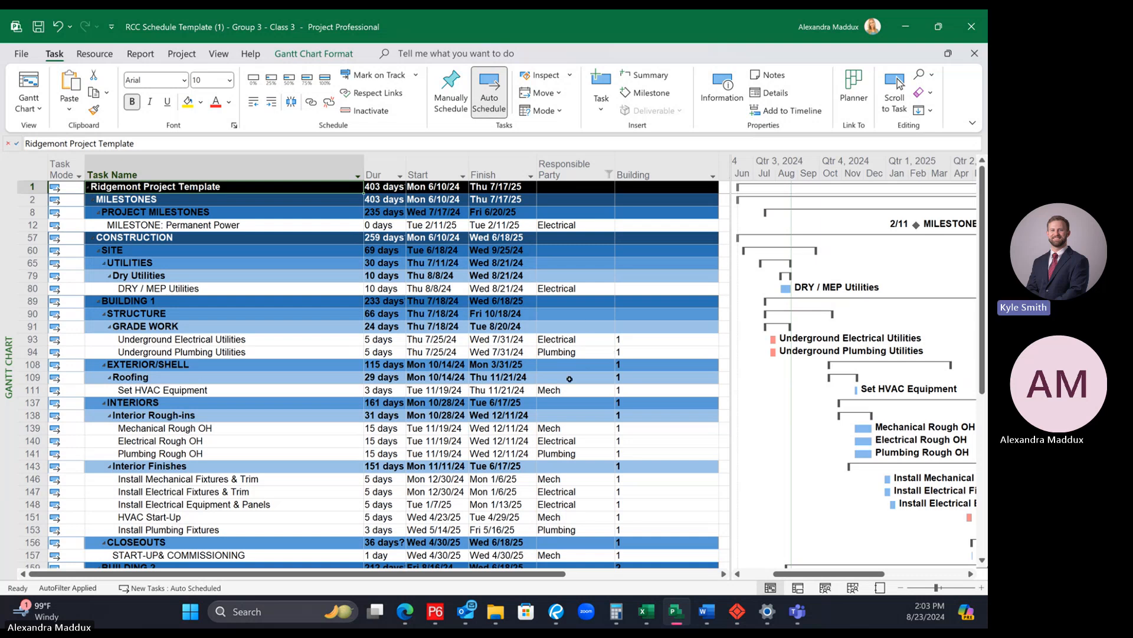
scroll(584, 370, down, 7)
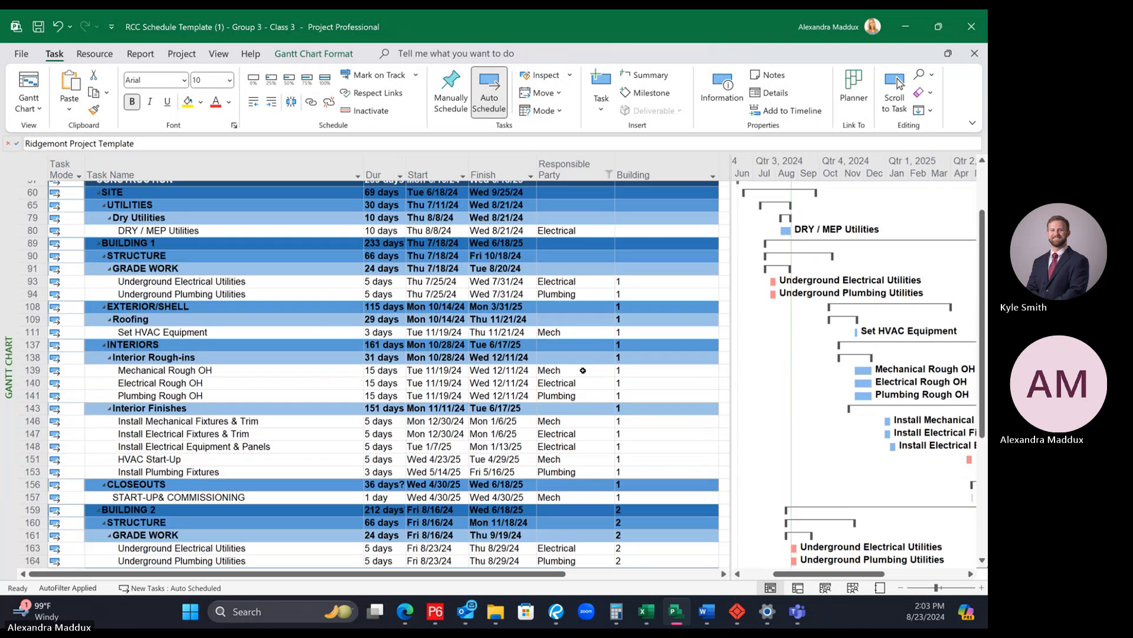
scroll(583, 370, up, 3)
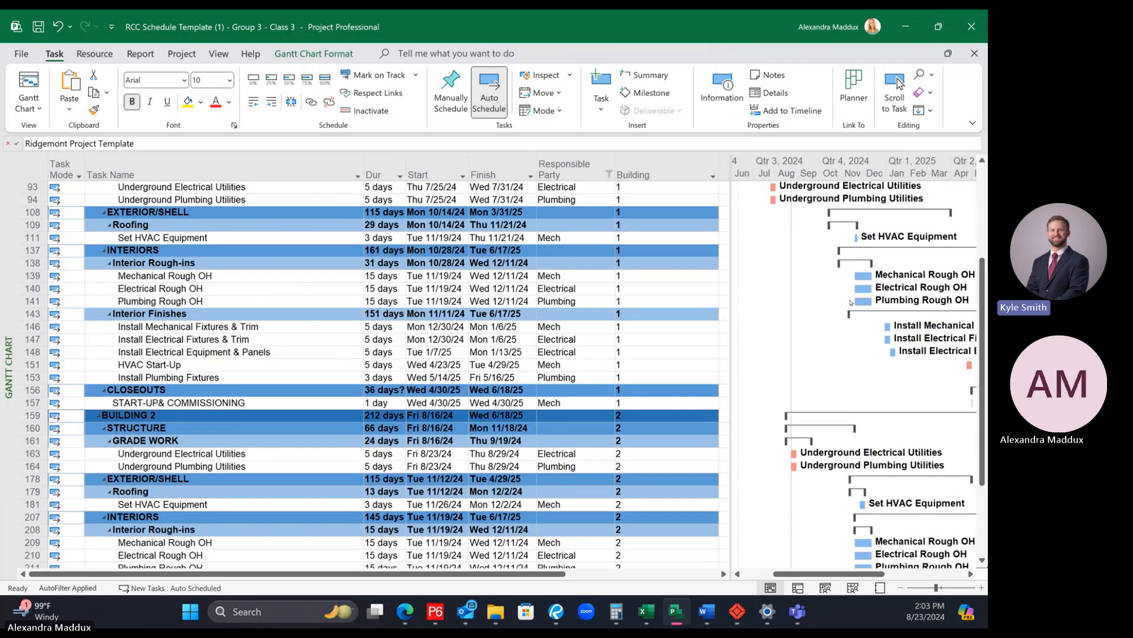
click(167, 278)
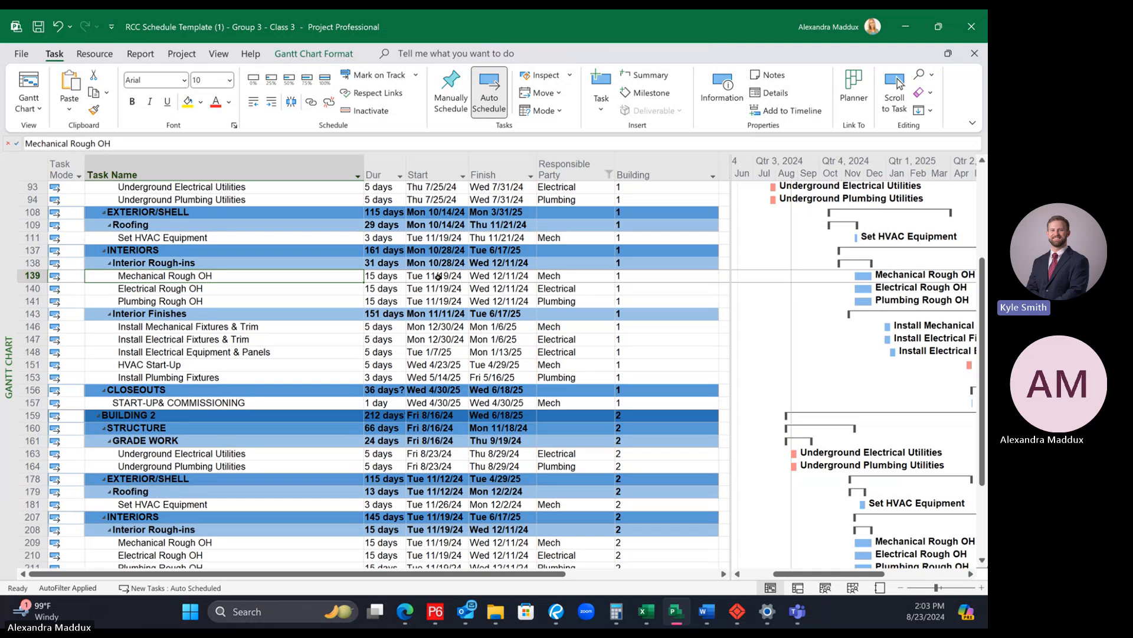
scroll(711, 413, down, 2)
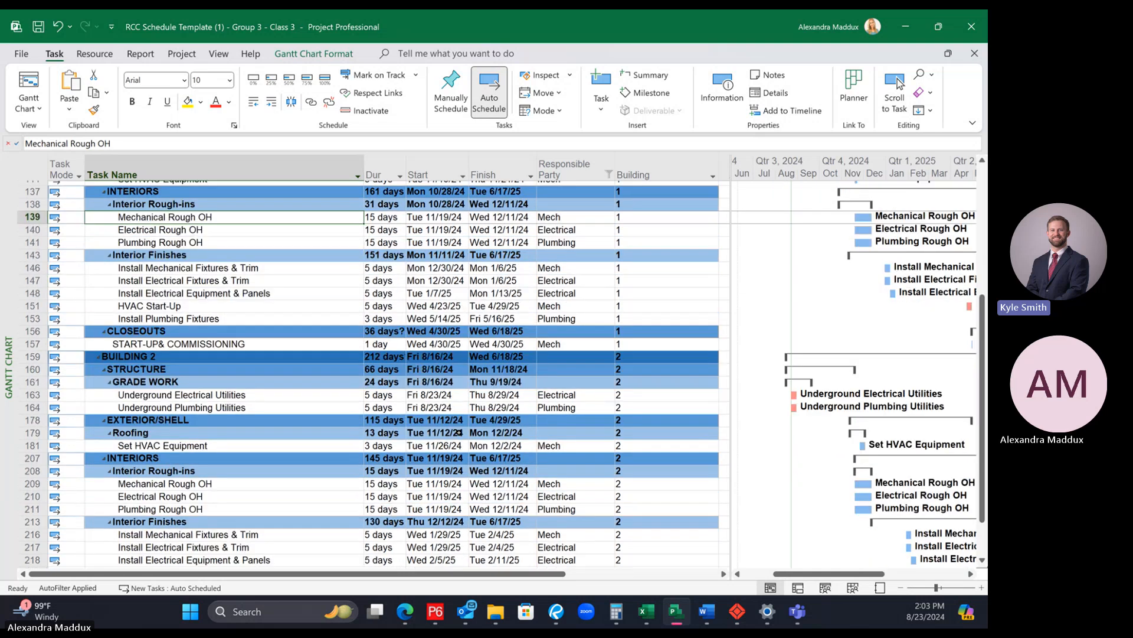
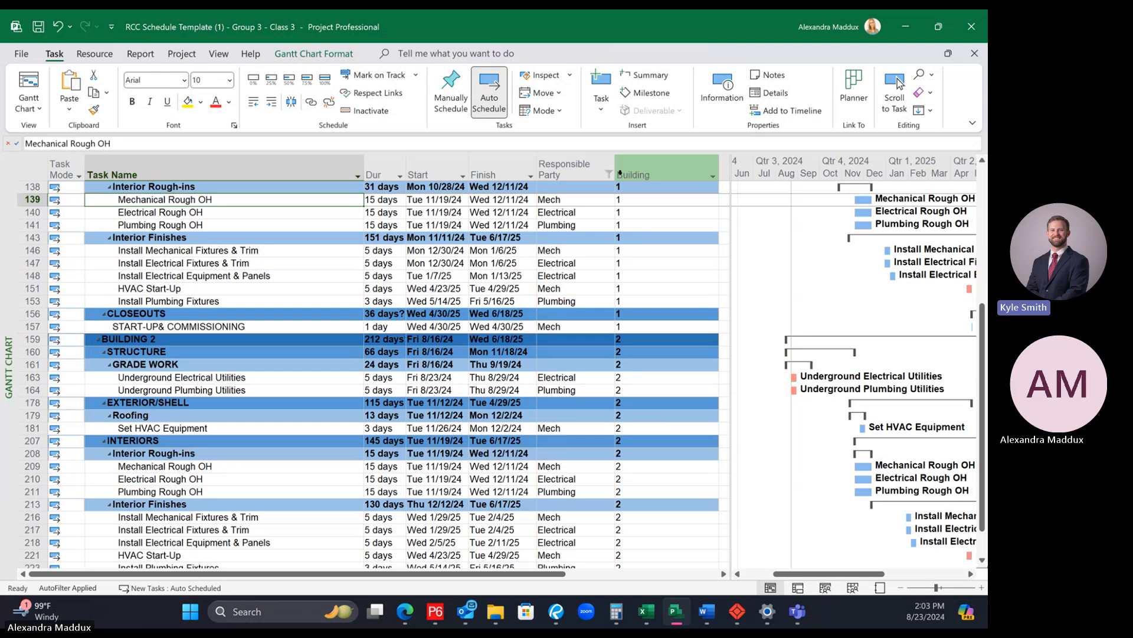
Step: Restore all responsible parties in the Responsible Party filter so every activity is shown
click(613, 172)
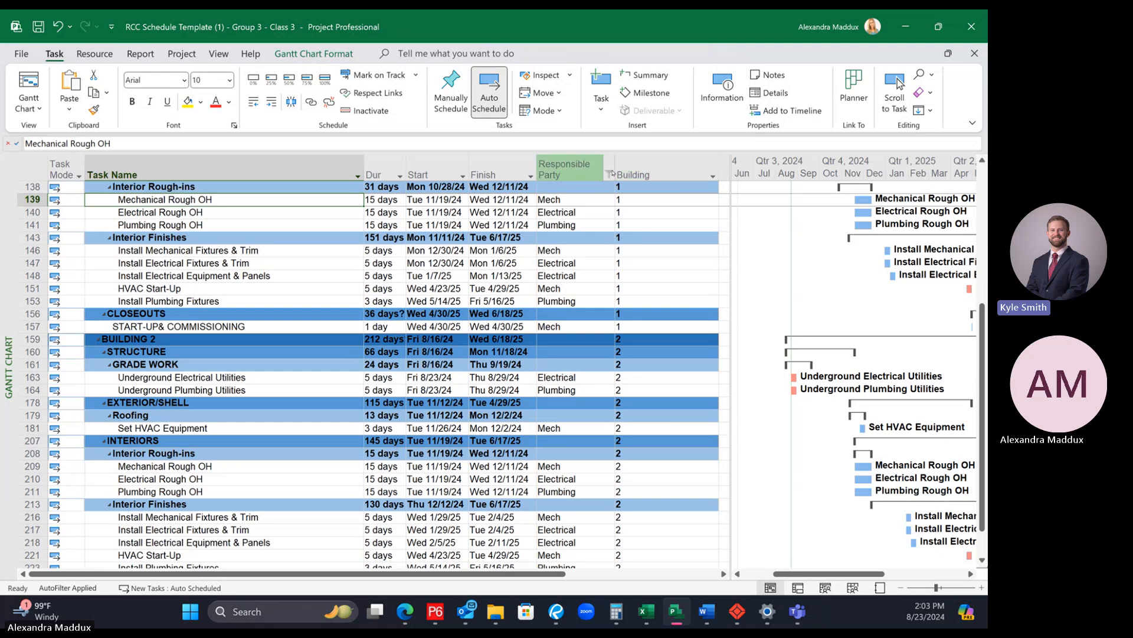
click(608, 173)
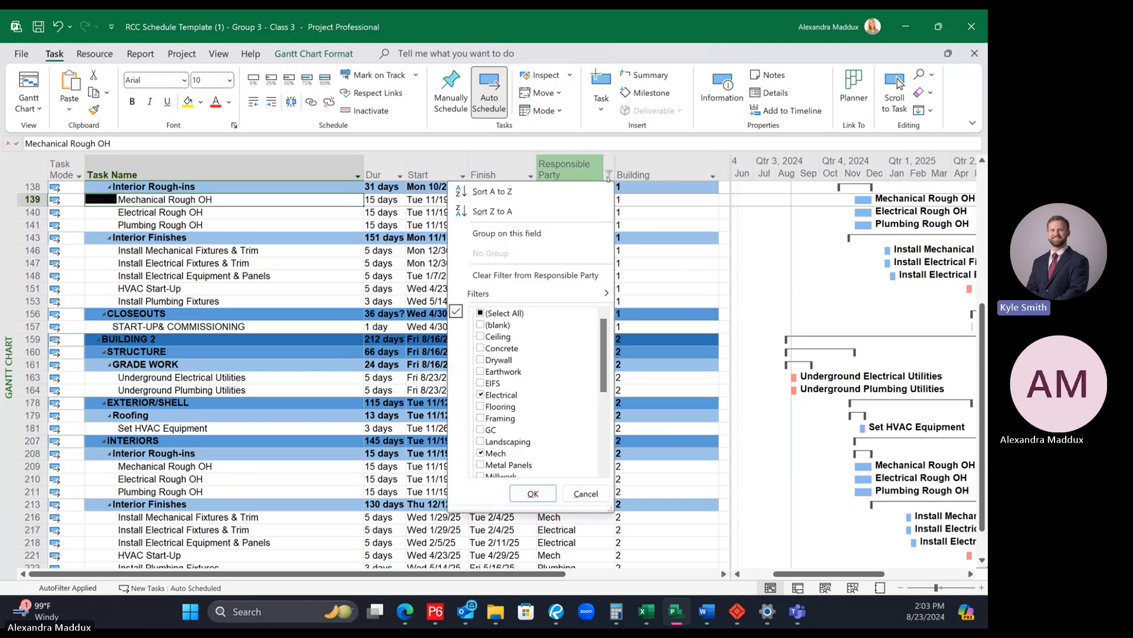
click(480, 313)
click(533, 493)
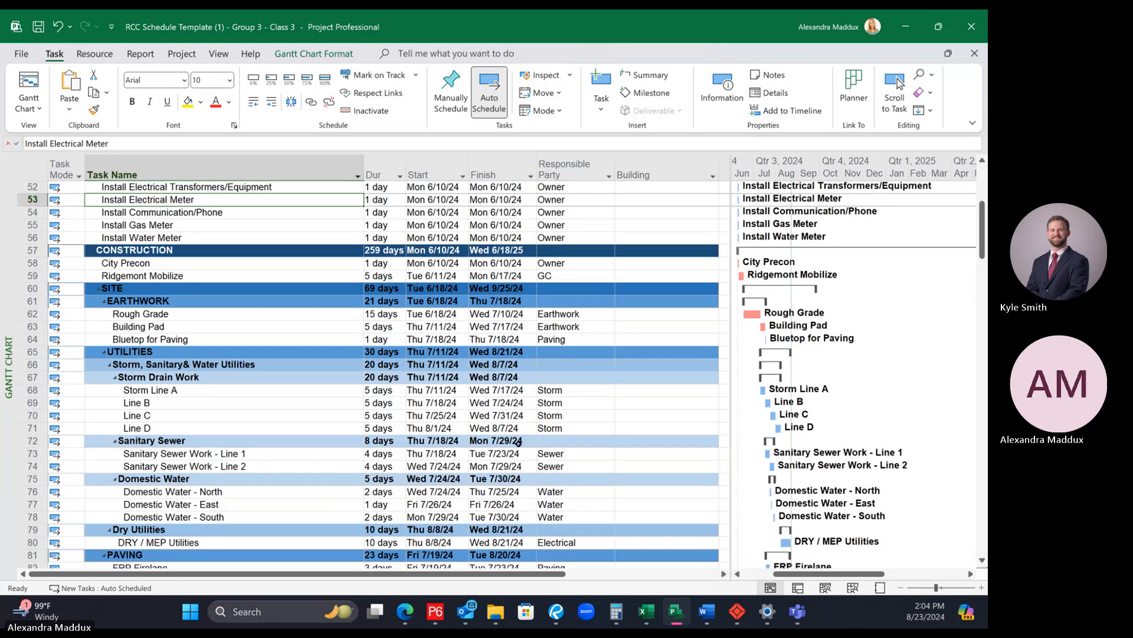
Step: Show the task details form for Building 1's Interior Walls activity and shrink the form to enlarge the task table
scroll(517, 453, down, 6)
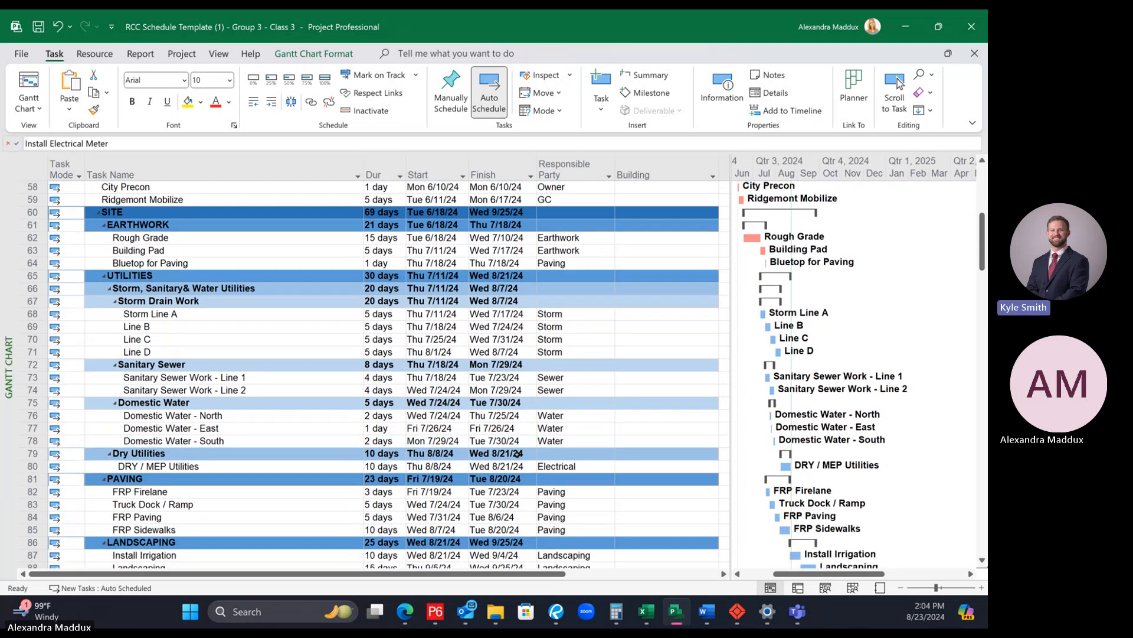
scroll(517, 454, down, 7)
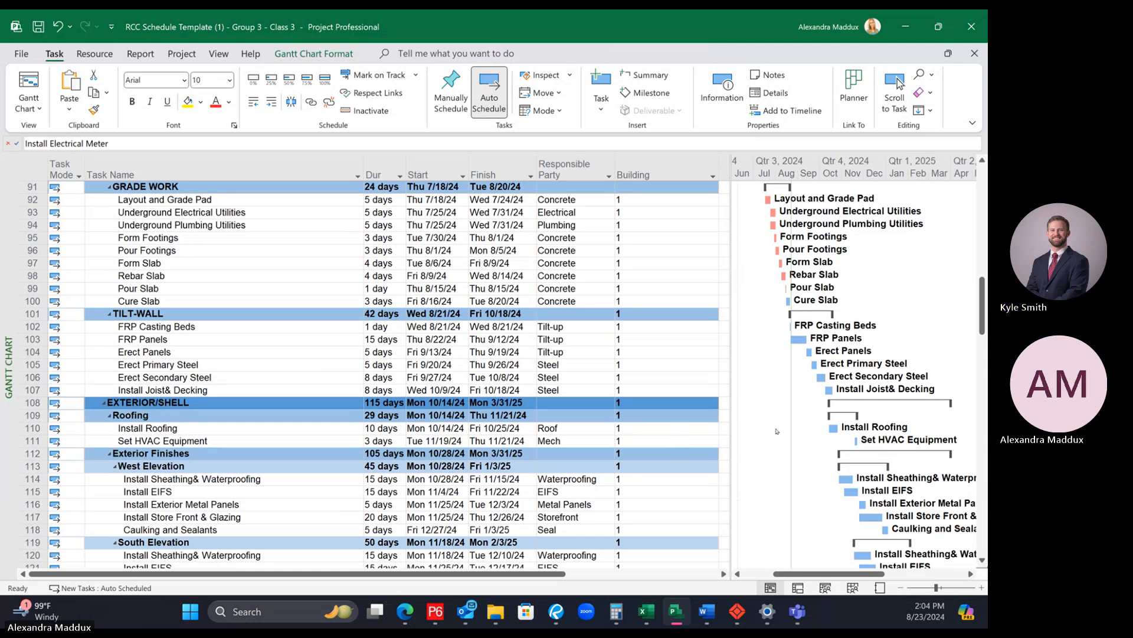
scroll(777, 429, down, 3)
scroll(777, 429, down, 5)
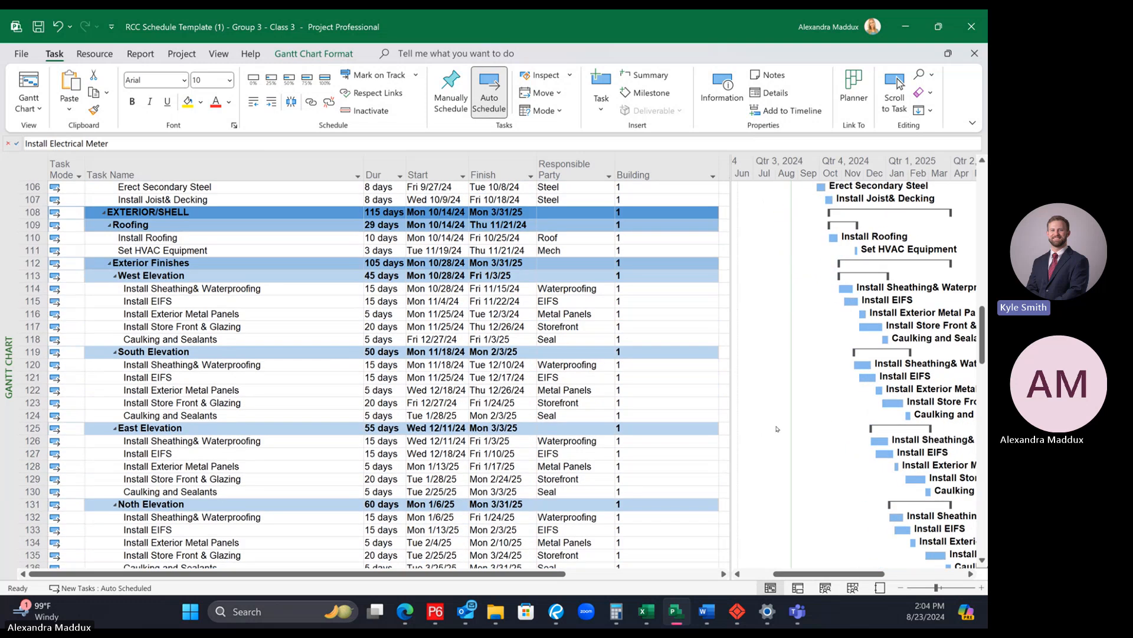
scroll(779, 432, down, 3)
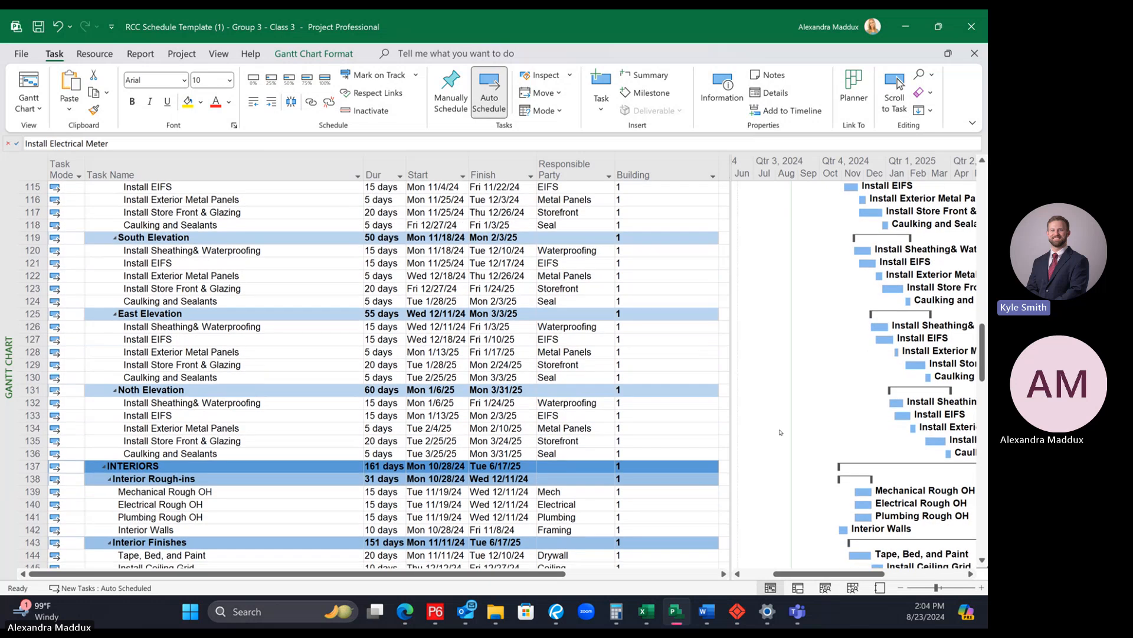
click(303, 491)
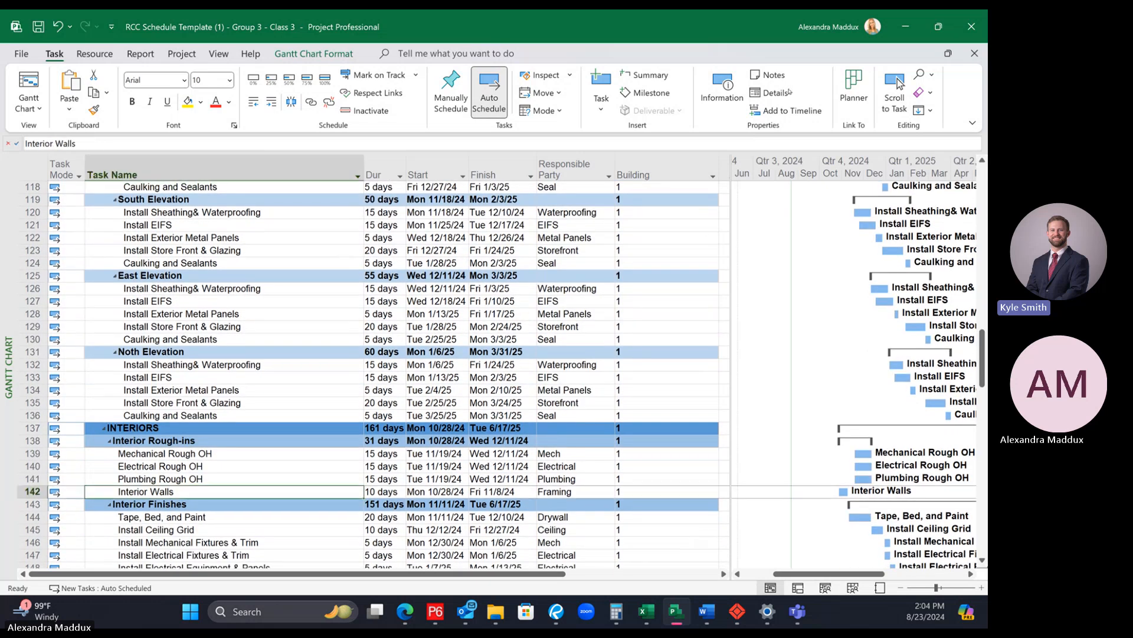
click(770, 93)
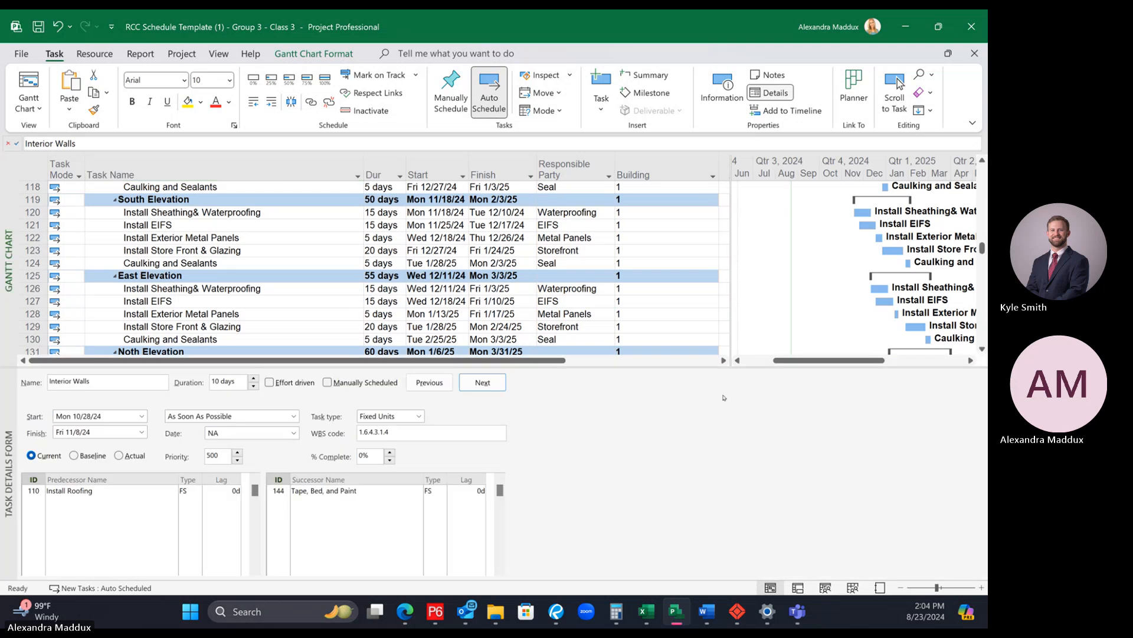
drag(731, 366, 750, 487)
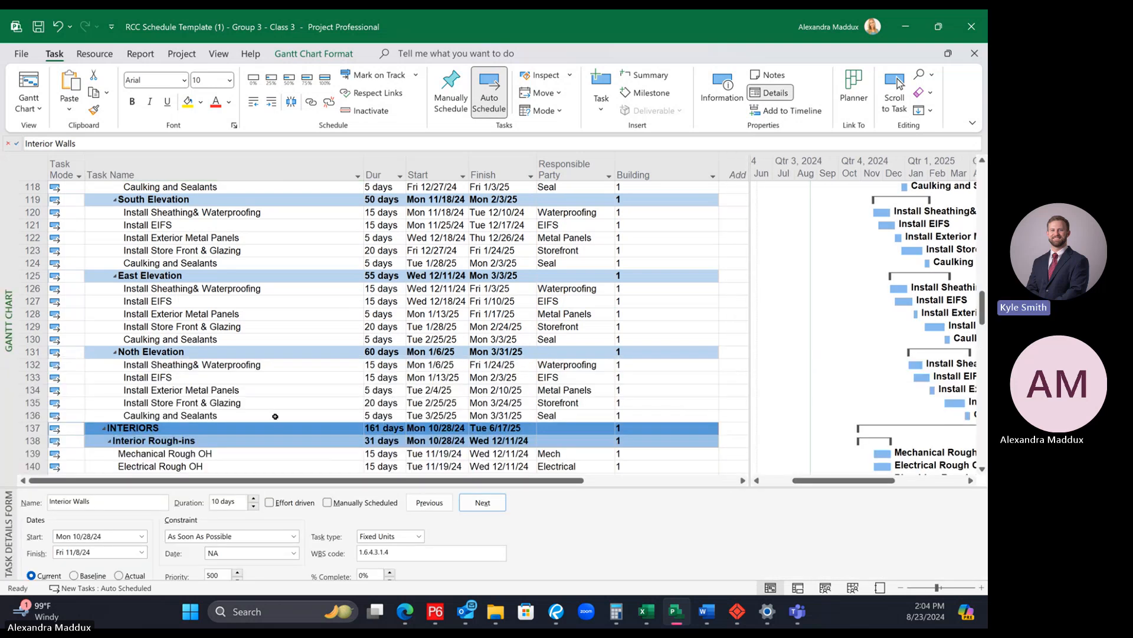
Step: Inspect Building 1's Interior Walls activity to examine its start date and the predecessor driving it
scroll(271, 413, down, 2)
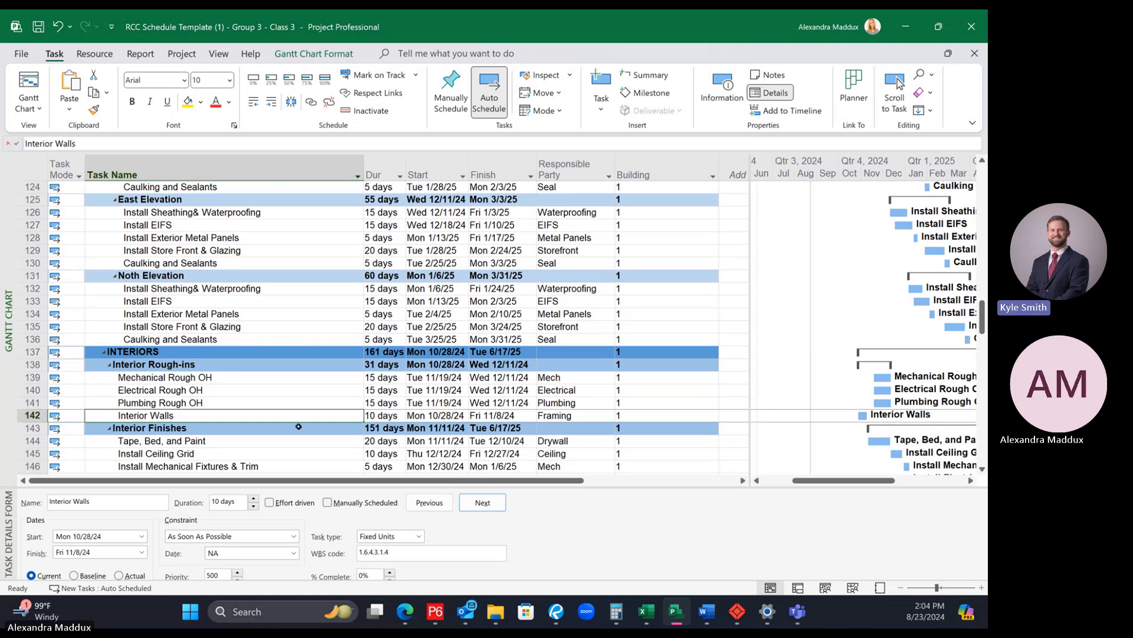
click(272, 429)
click(264, 415)
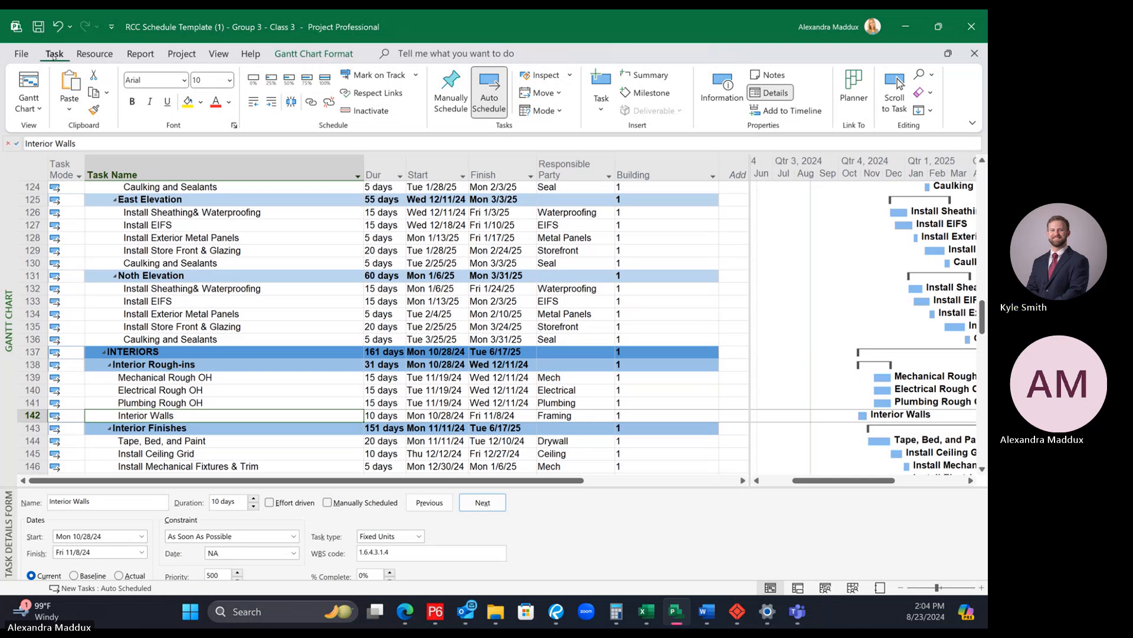
click(542, 76)
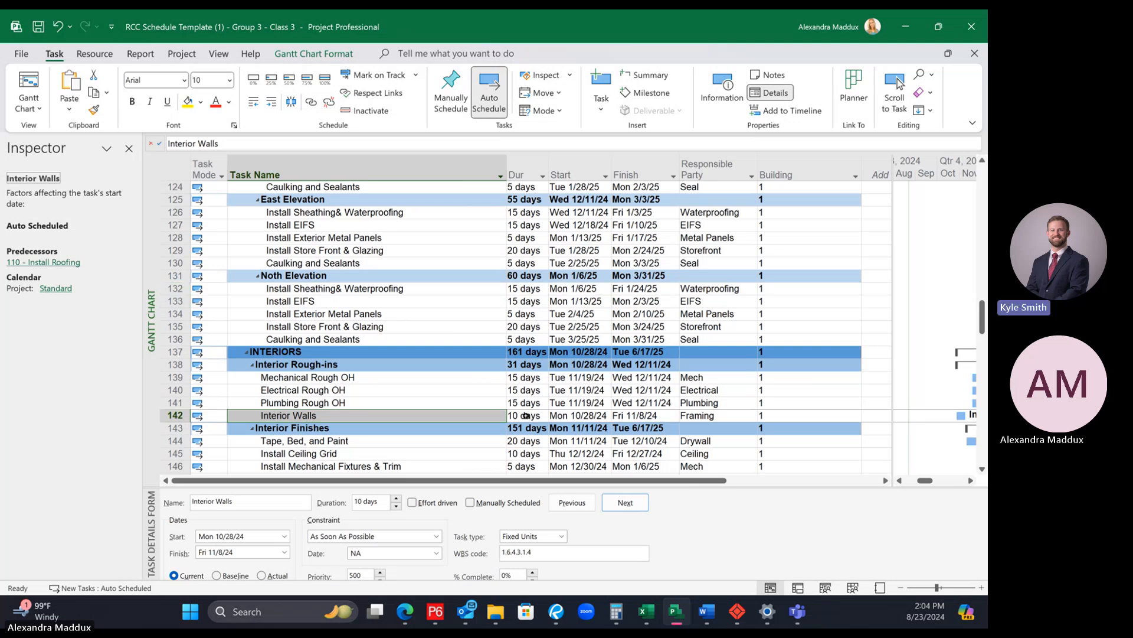
click(439, 403)
click(437, 413)
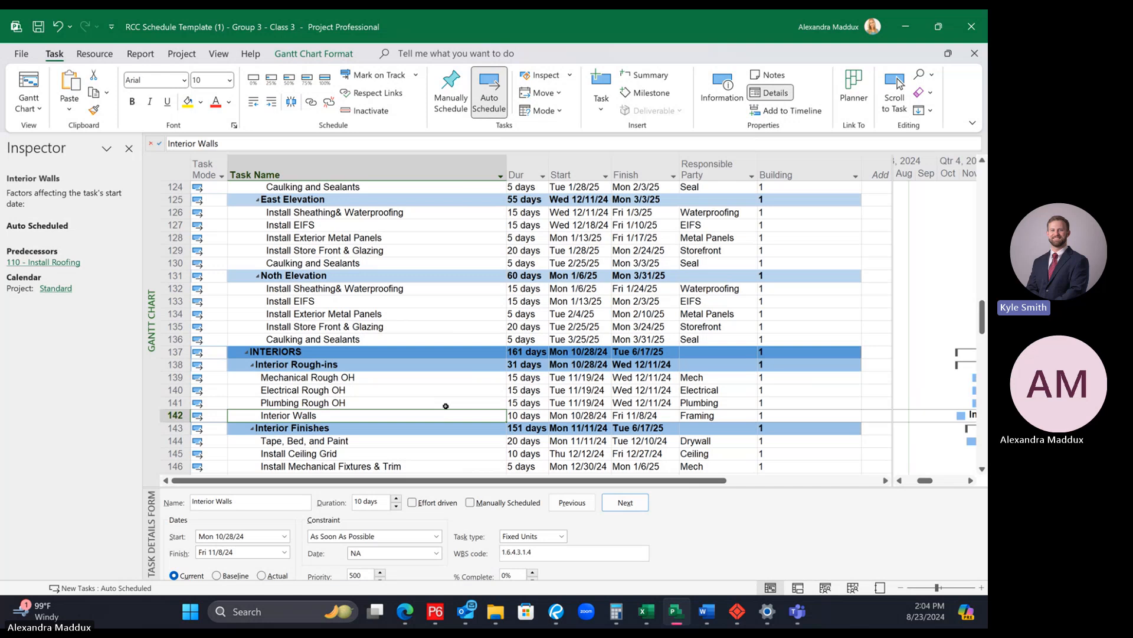
click(588, 415)
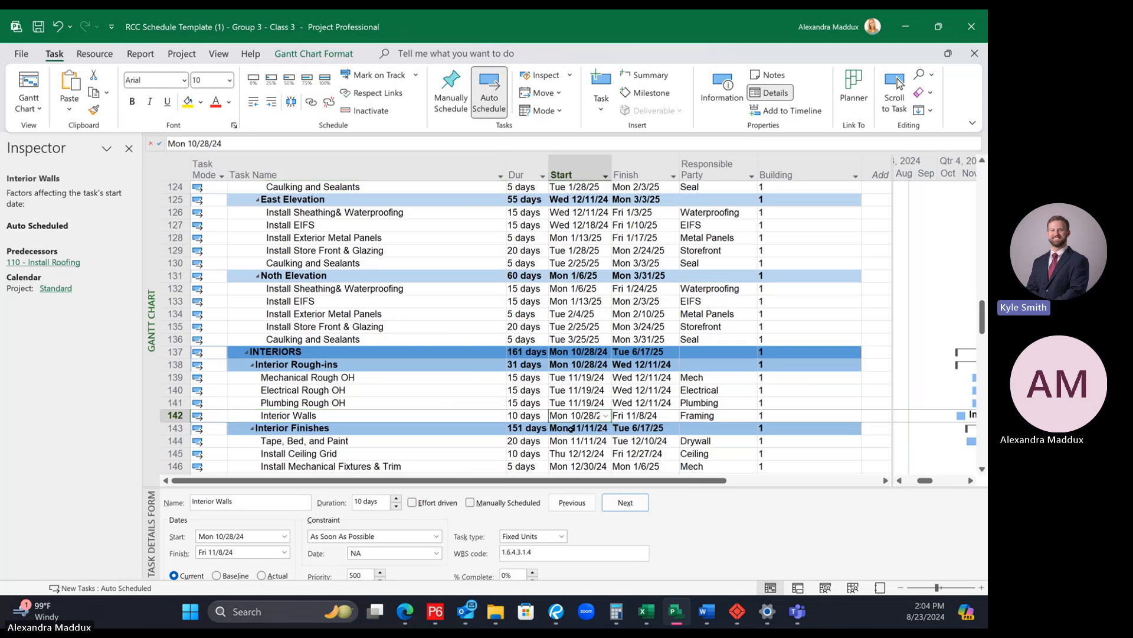
click(392, 416)
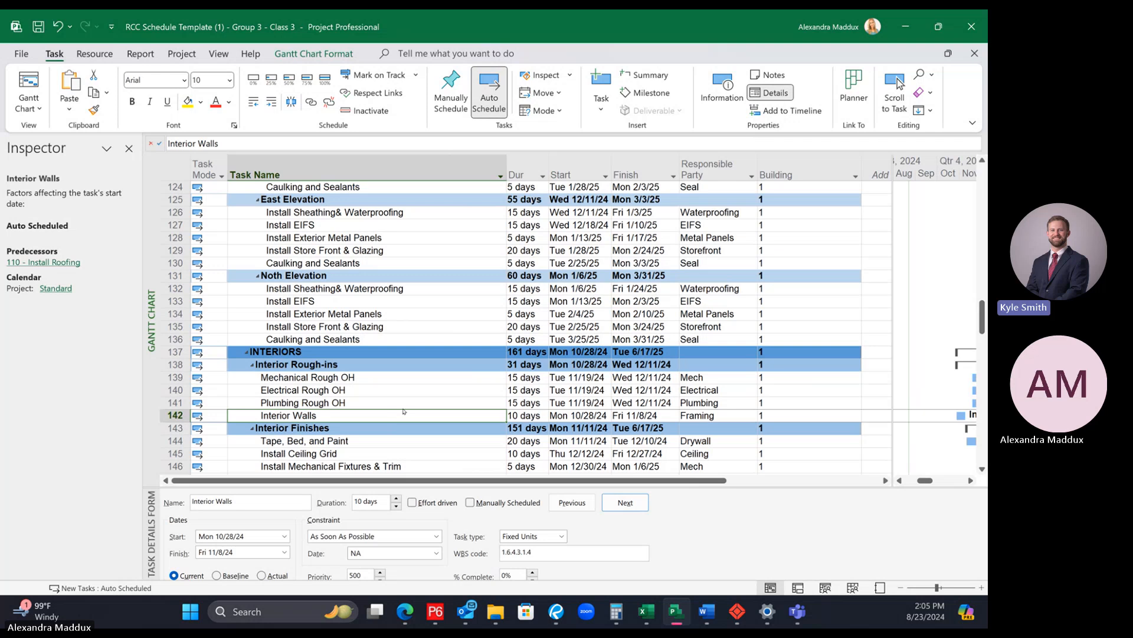
key(ctrl+f)
text(i)
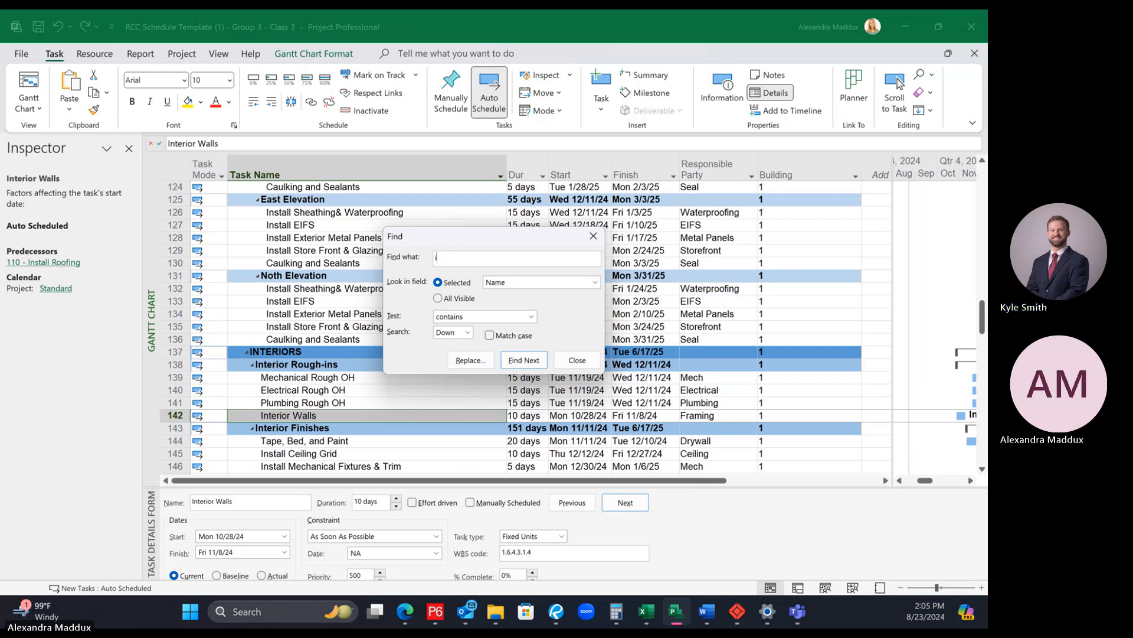
text(nterior walls)
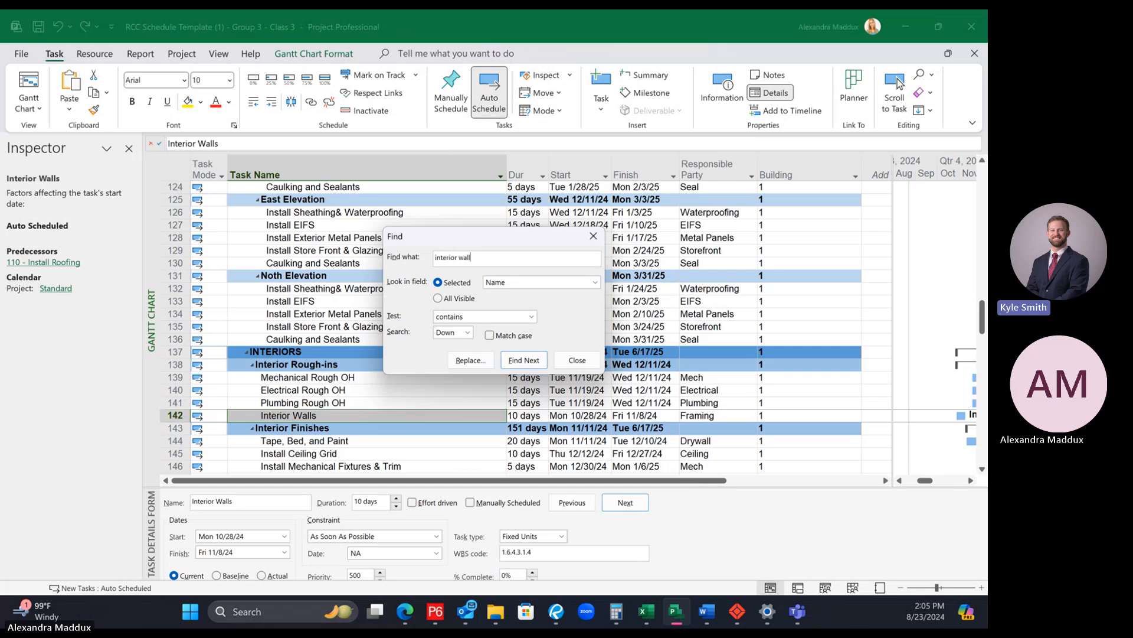
click(593, 236)
Step: Search the task names for "interior wall" and compare the dates and predecessors of the Interior Walls activities in both buildings
scroll(361, 360, down, 1)
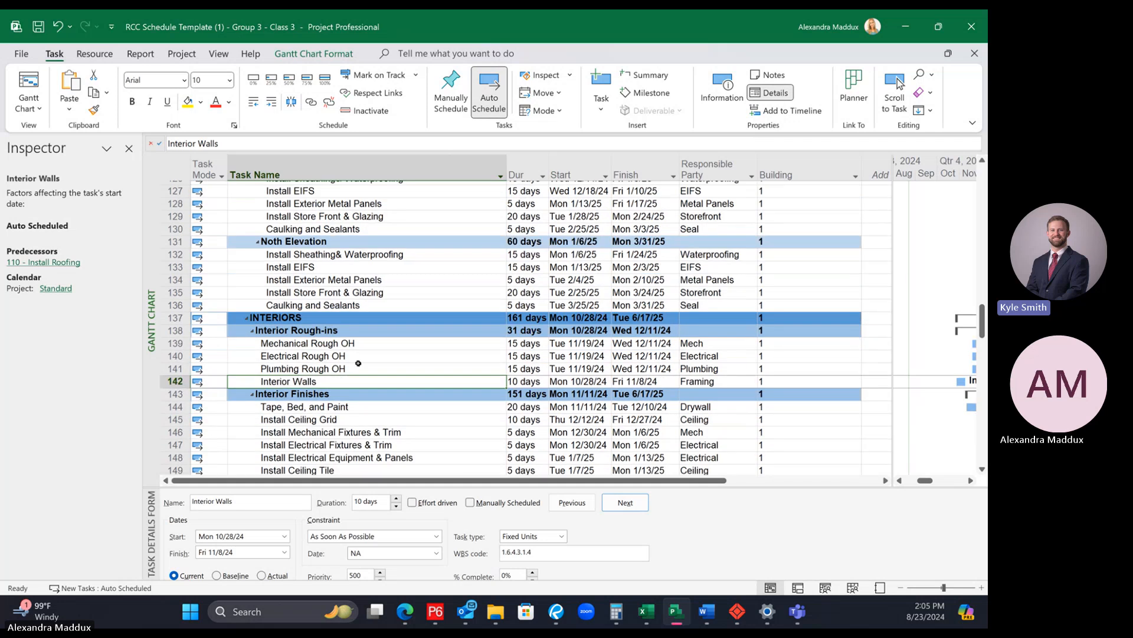
click(374, 393)
click(388, 380)
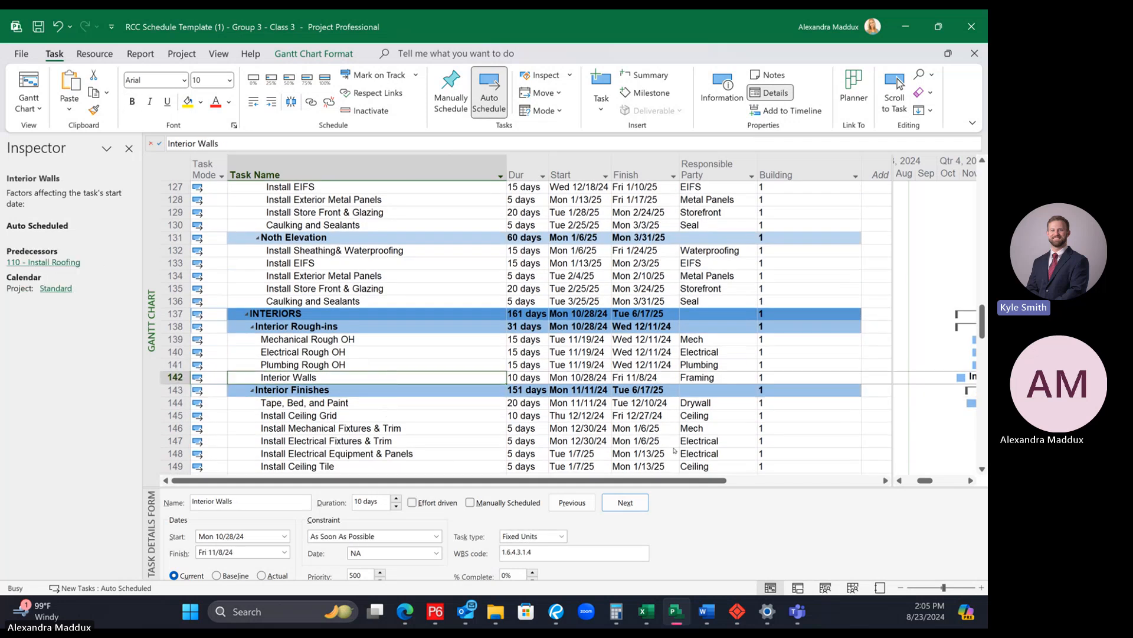
key(ctrl+f)
text(interior )
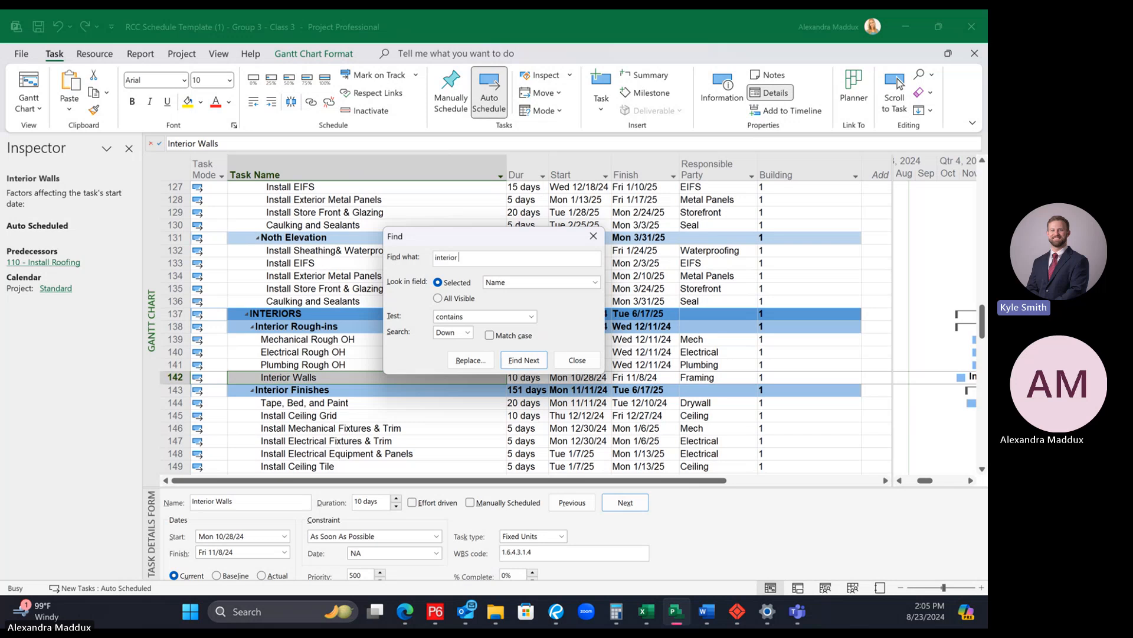
text(wall)
key(Return)
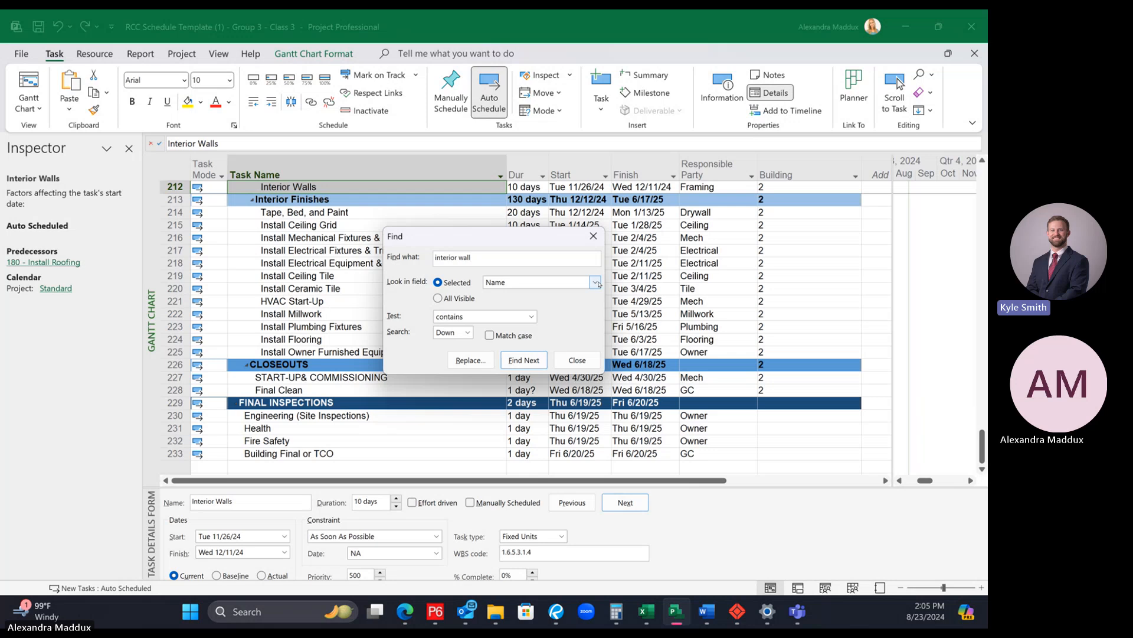
scroll(663, 322, up, 2)
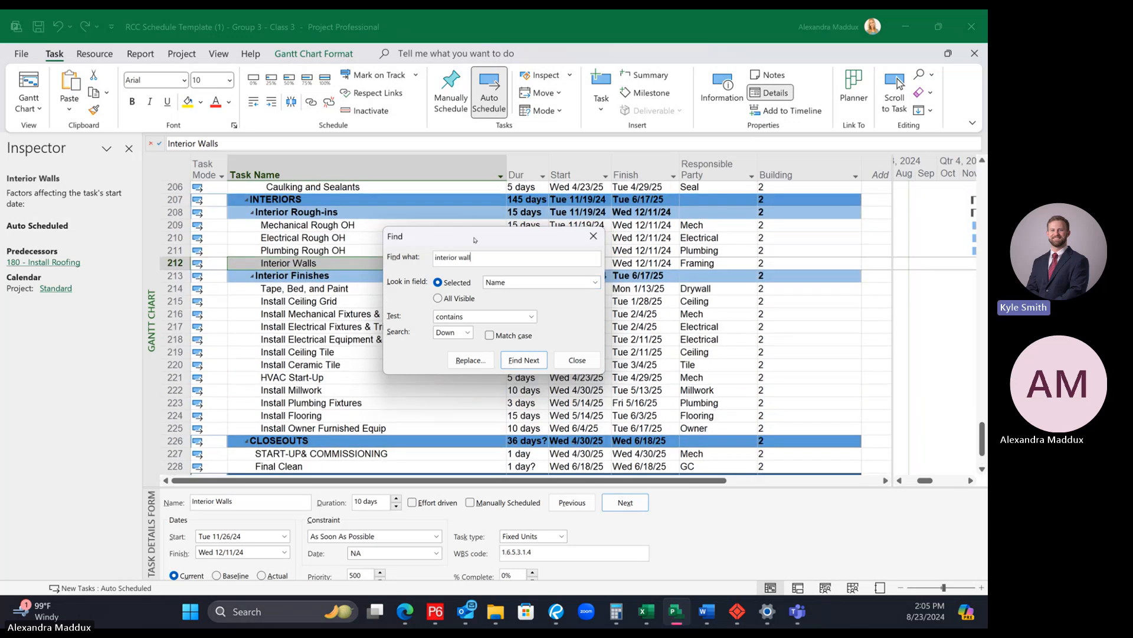
drag(473, 239, 521, 342)
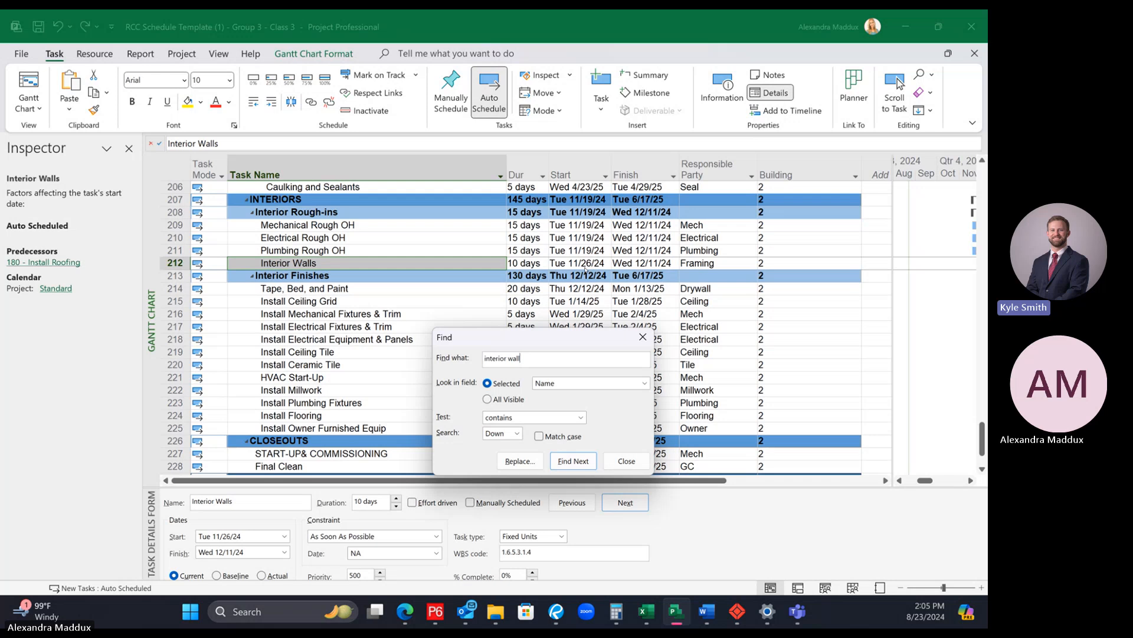
click(573, 462)
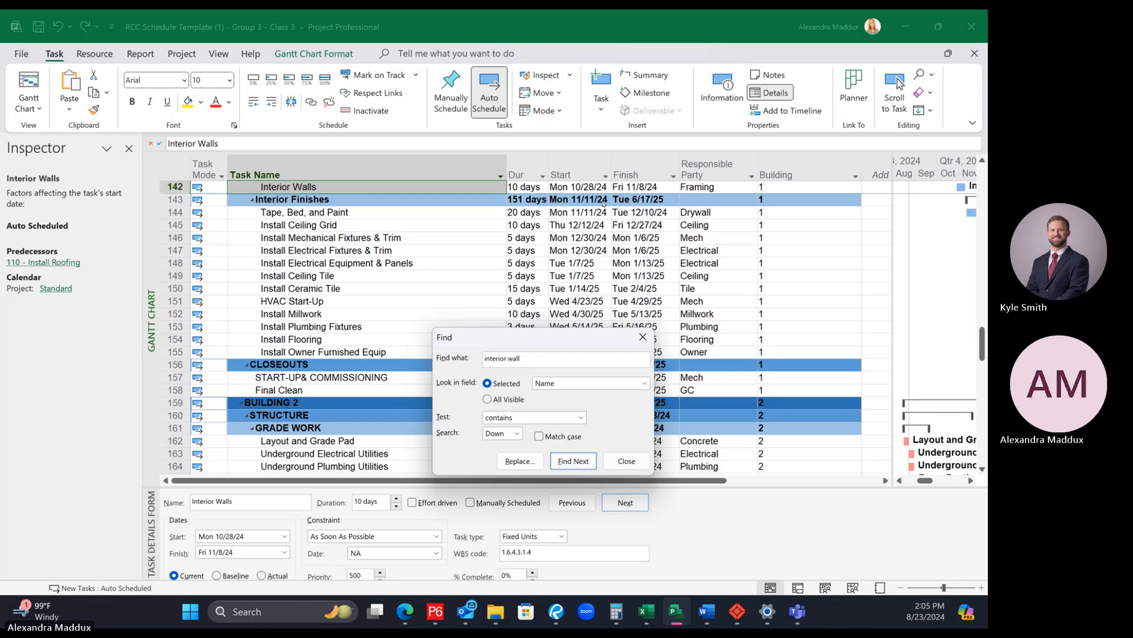
scroll(704, 299, up, 2)
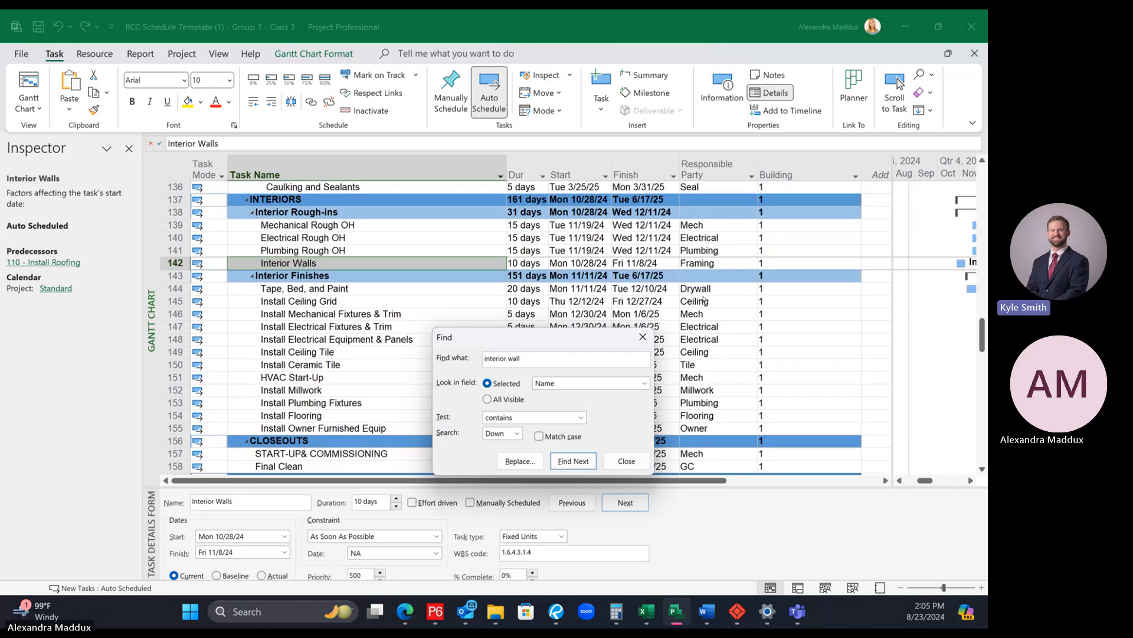
click(643, 336)
Step: Examine the predecessors driving the Mechanical, Electrical and Plumbing Rough OH activities under Building 1's Interior Rough-ins
click(382, 217)
click(385, 226)
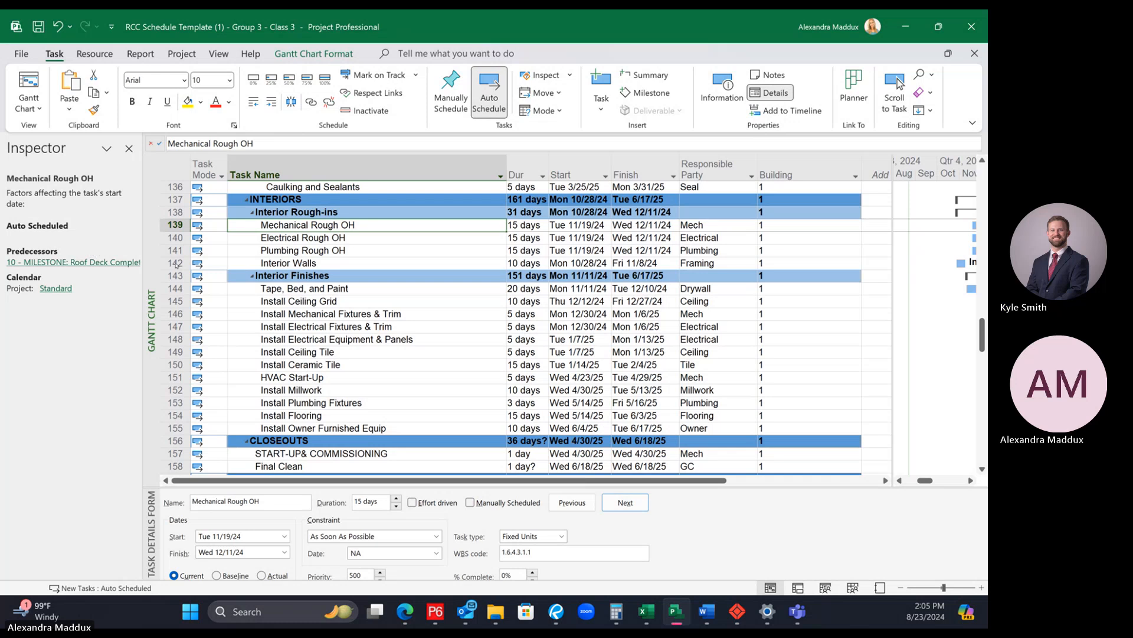
click(349, 250)
click(342, 225)
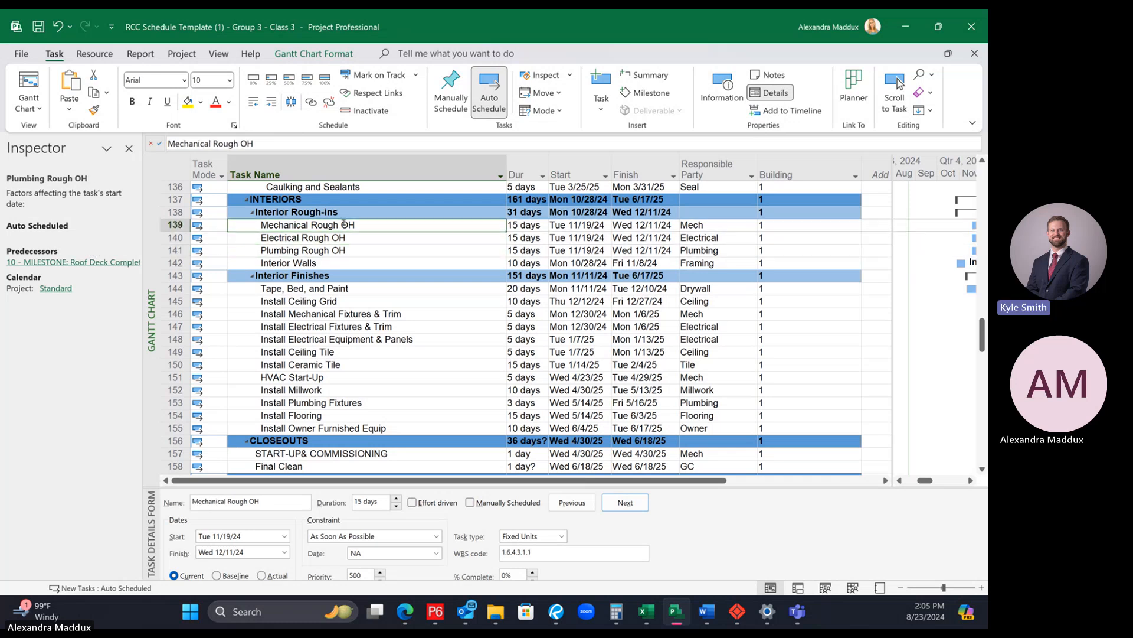
click(348, 240)
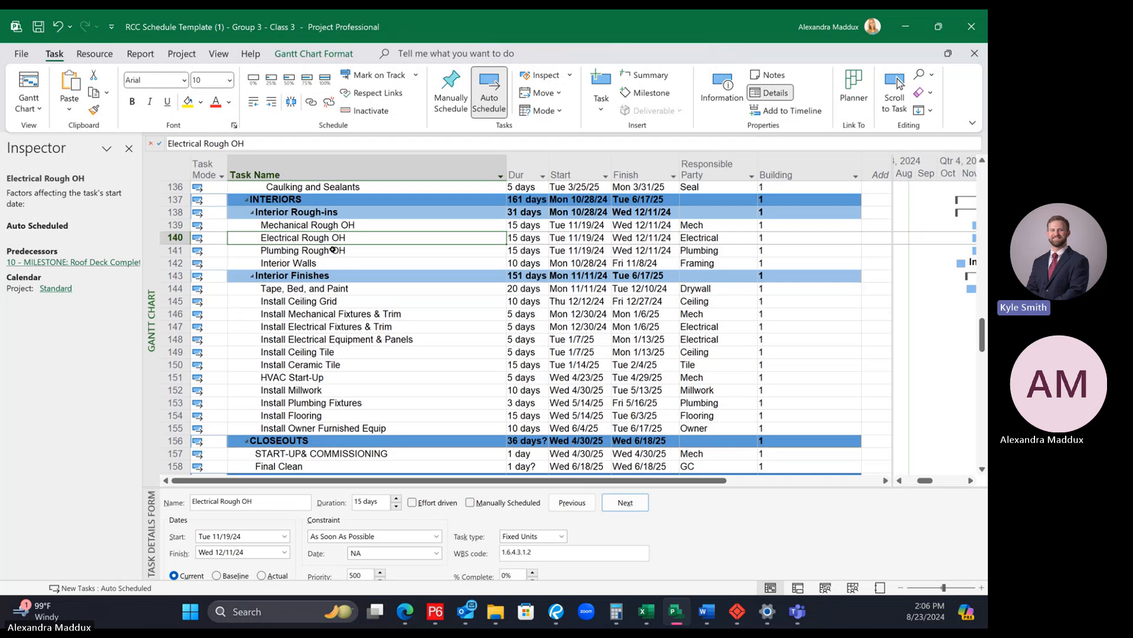
click(333, 249)
click(334, 239)
click(313, 225)
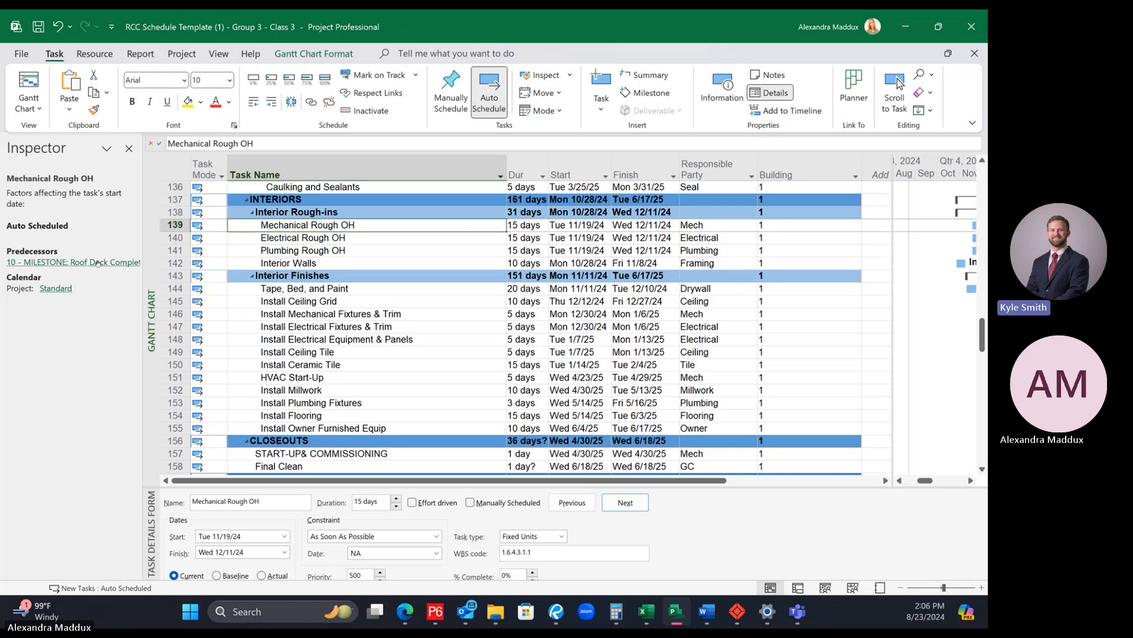
click(404, 237)
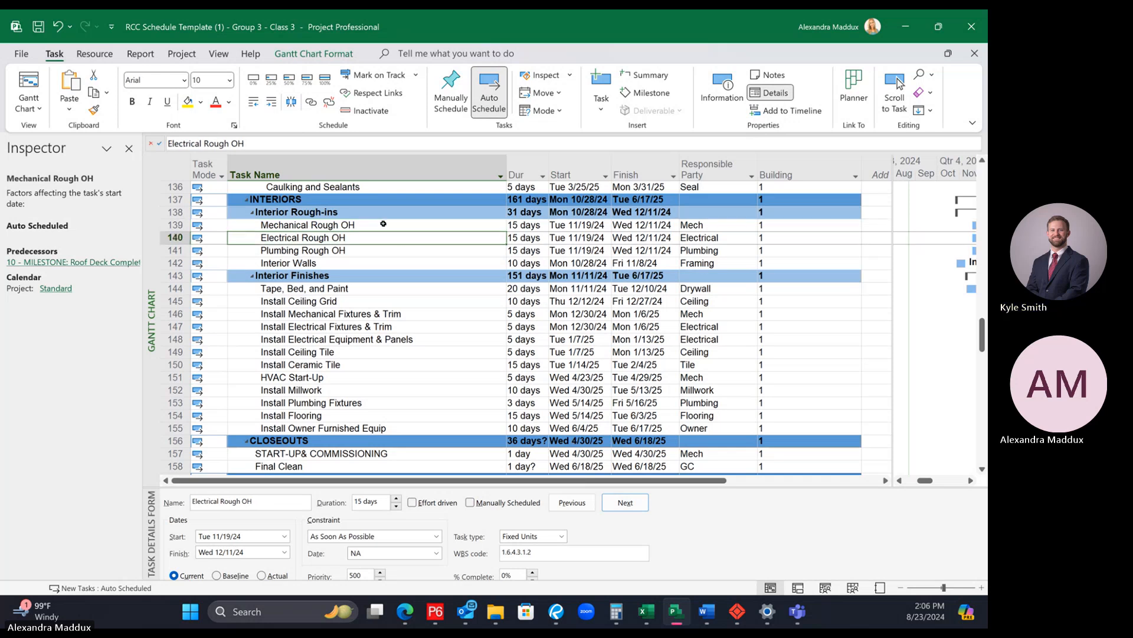
click(383, 224)
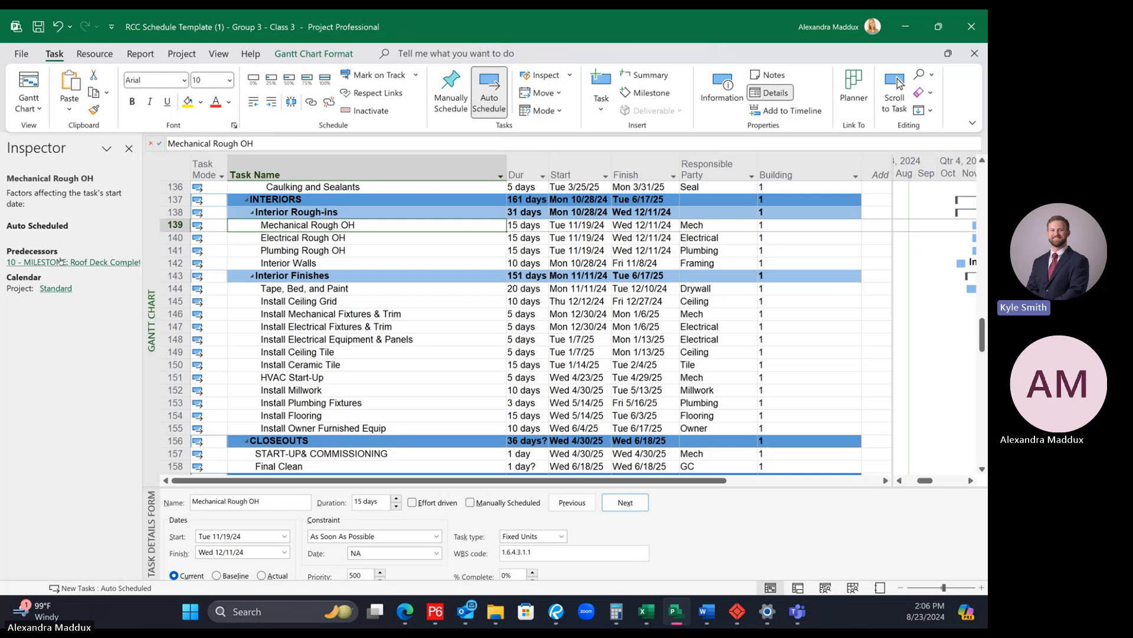
click(295, 234)
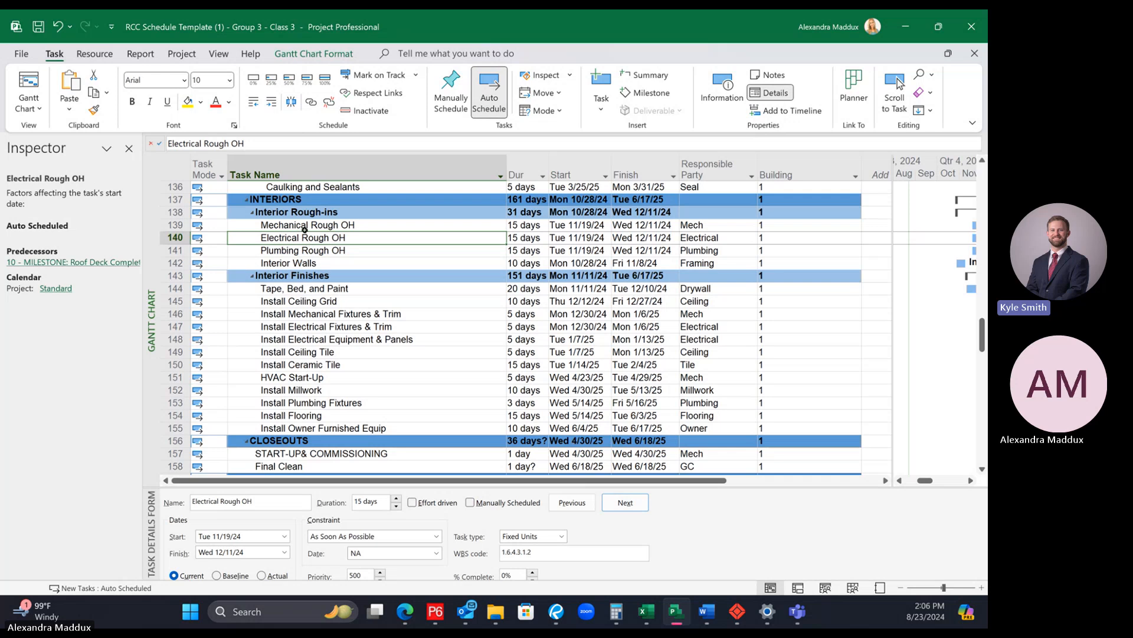
click(304, 227)
click(303, 249)
click(303, 238)
click(303, 227)
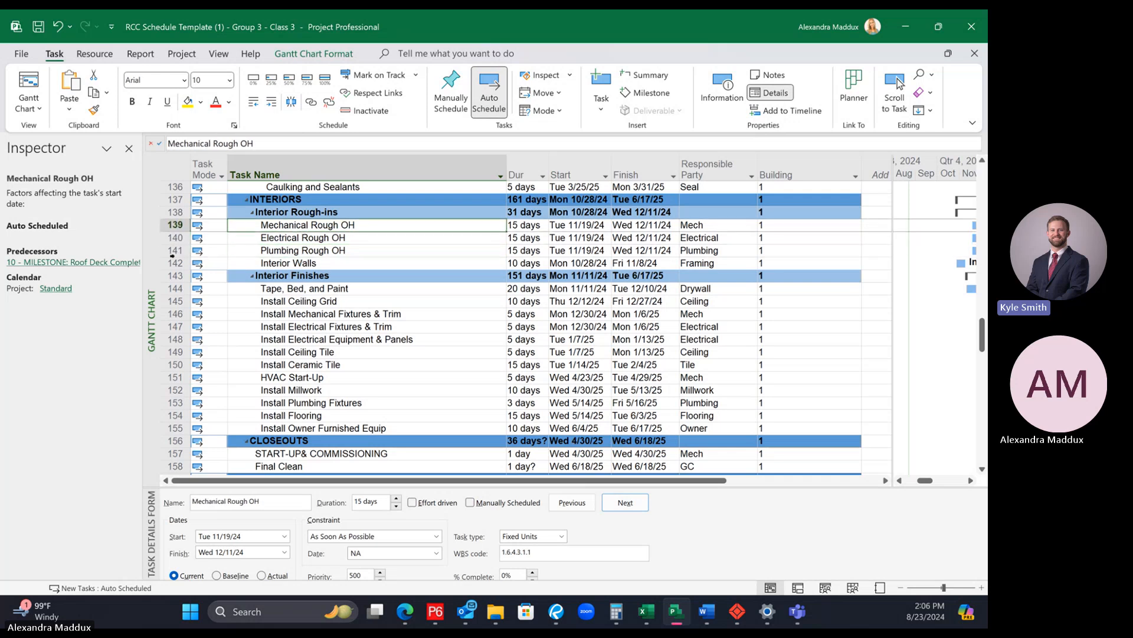
Step: Follow the predecessor of Building 1's Mechanical Rough OH to the Roof Deck Complete milestone and bring it into view
click(69, 263)
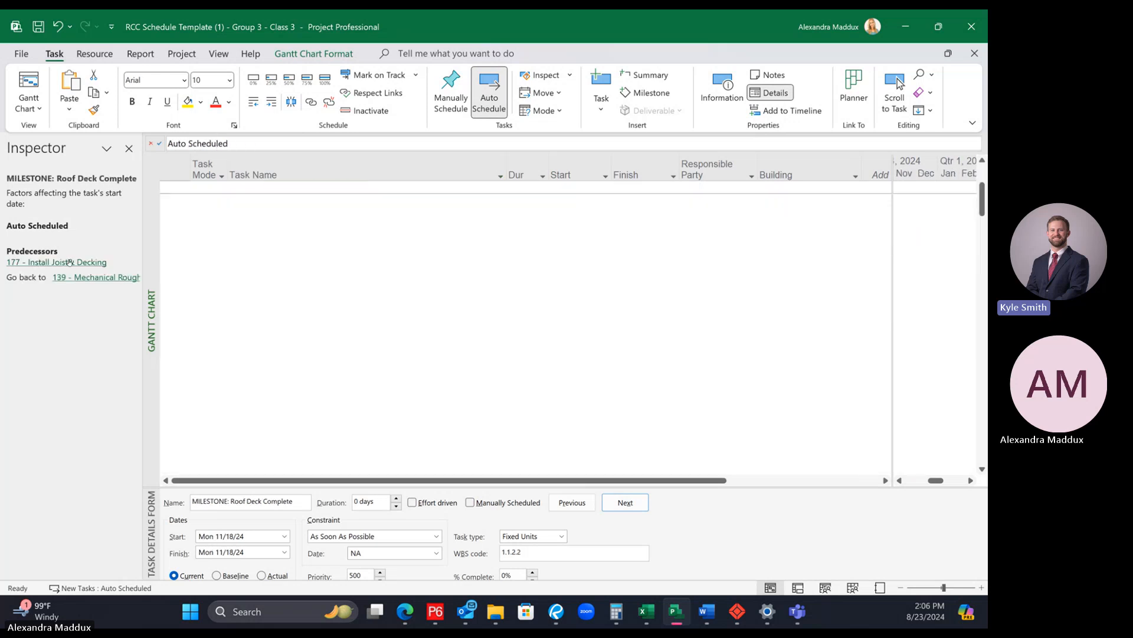
scroll(487, 270, up, 2)
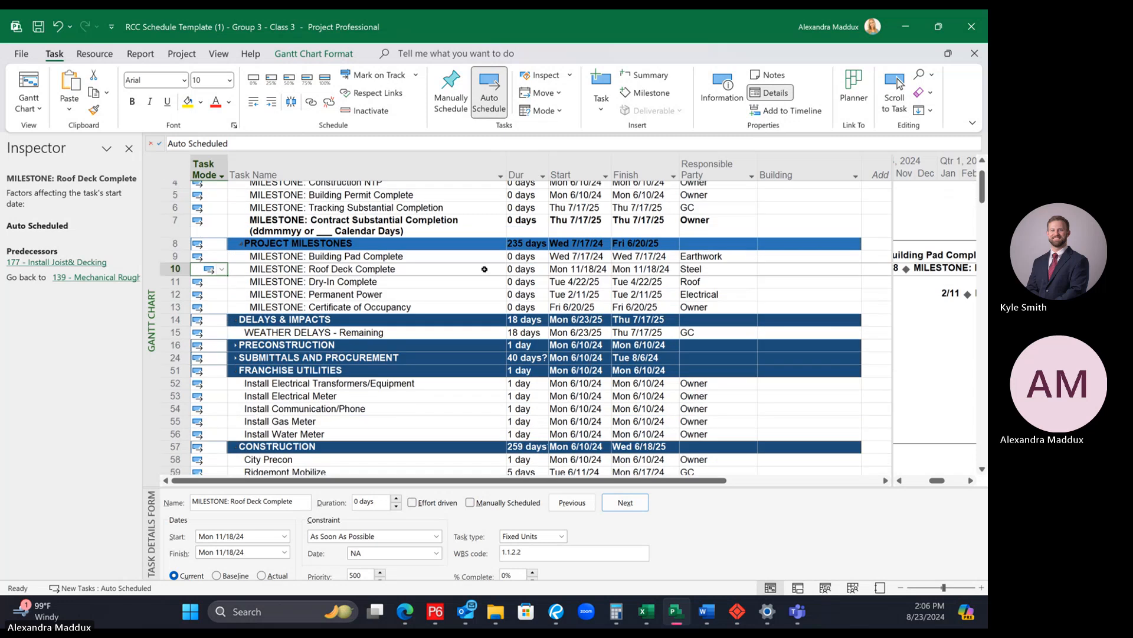
Step: Enlarge the task details form and examine the predecessors and successors of the Roof Deck Complete milestone
drag(530, 488, 502, 398)
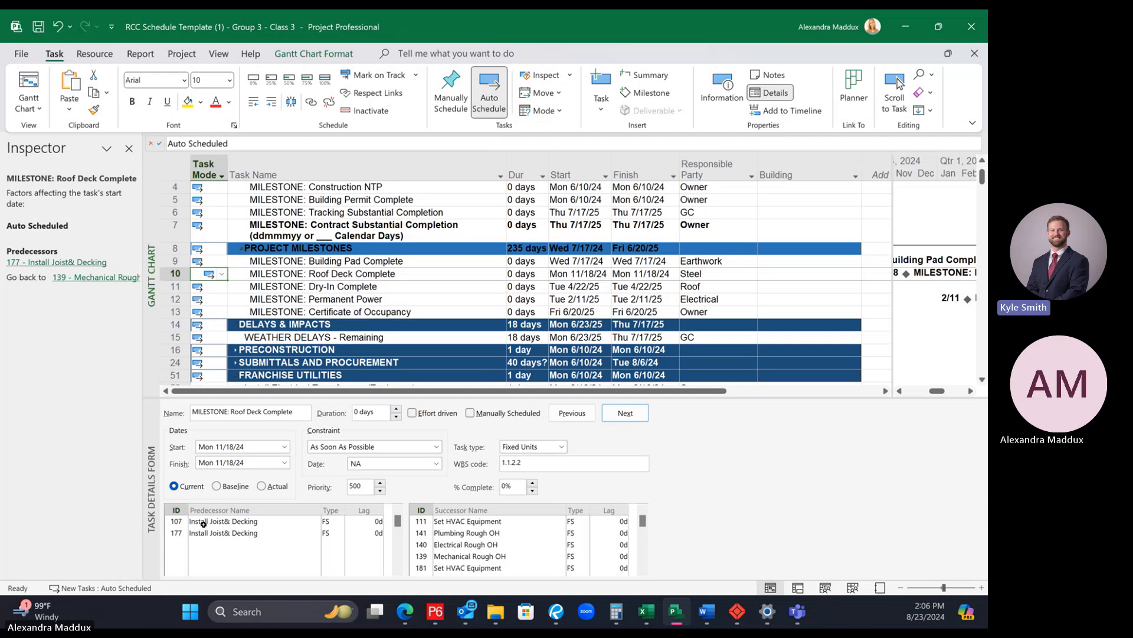
click(245, 512)
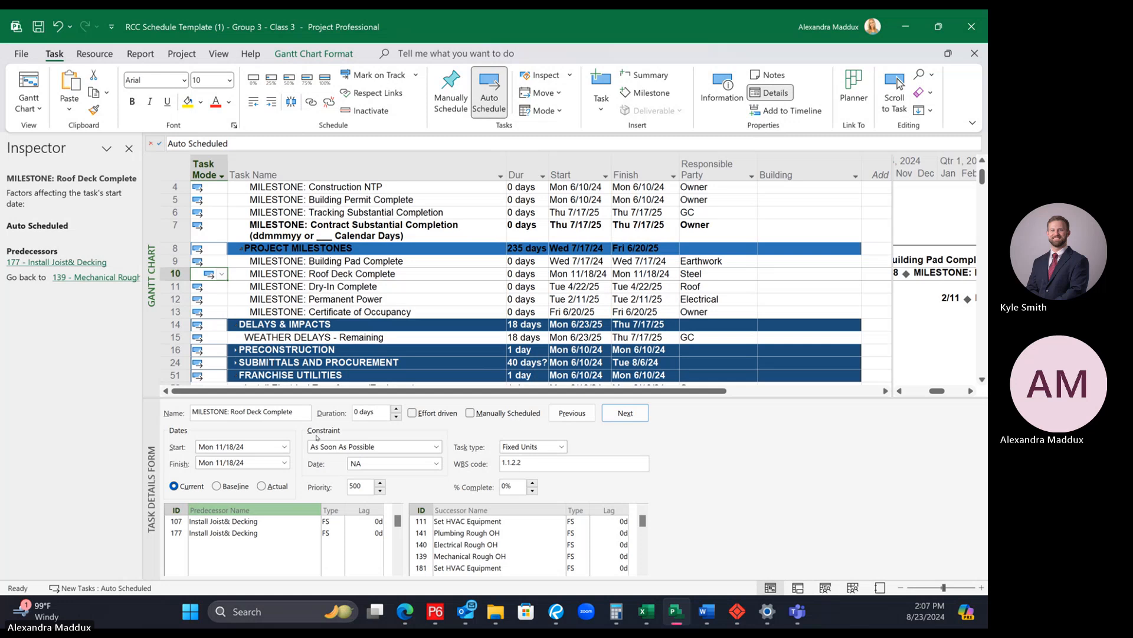
click(312, 275)
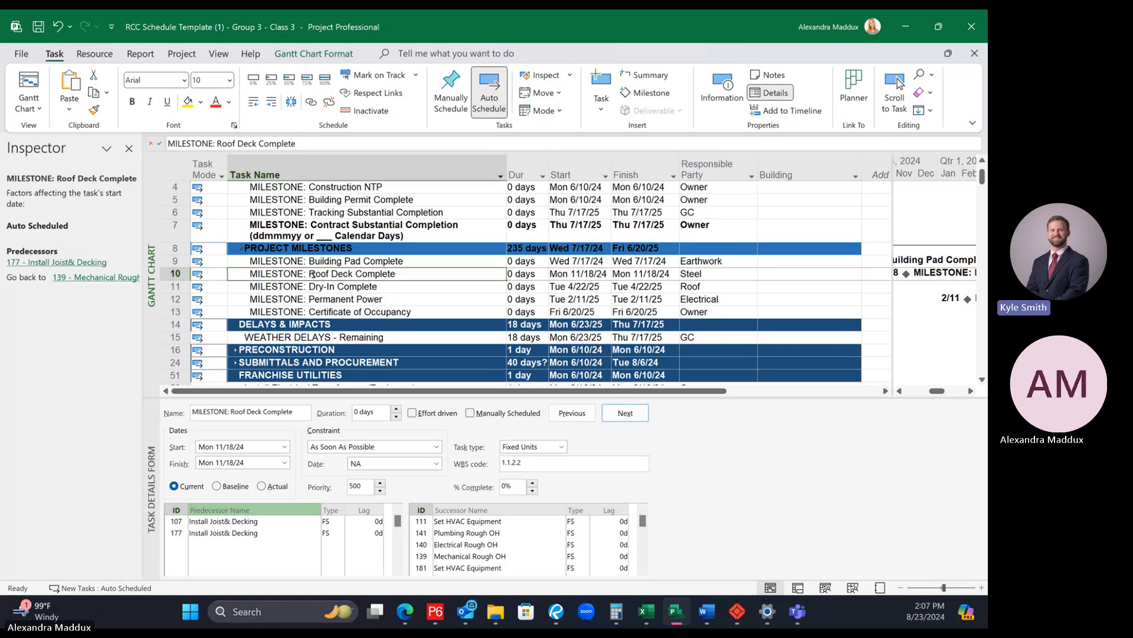
Step: Search the task names for "oh" to return to Building 1's Mechanical Rough OH activity under Interior Rough-ins
key(ctrl+f)
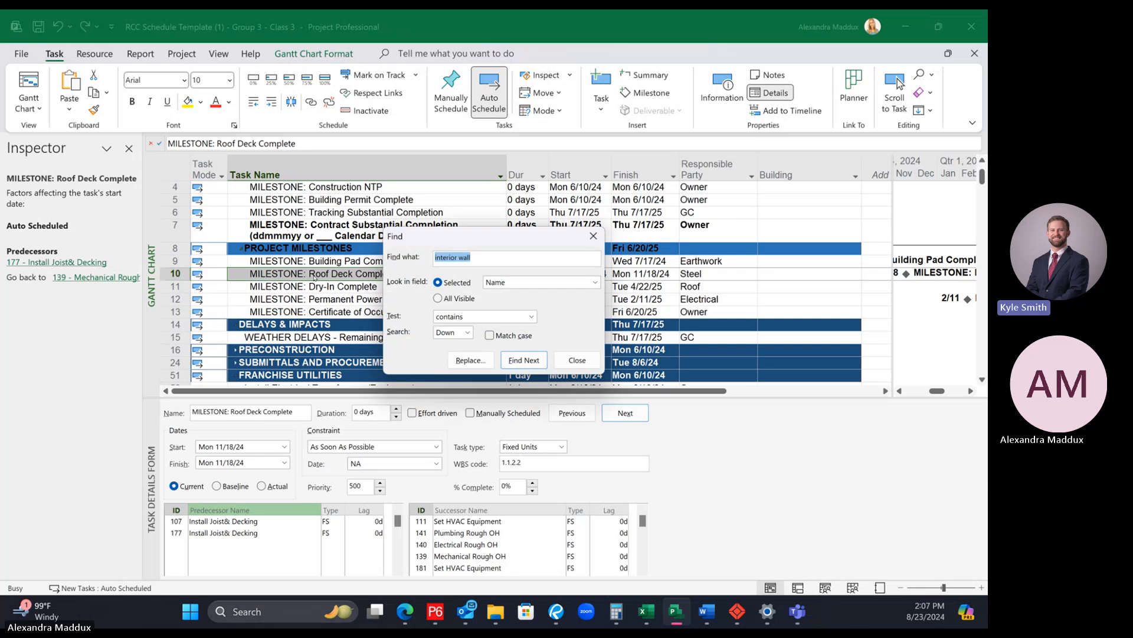
text(mechanical oh)
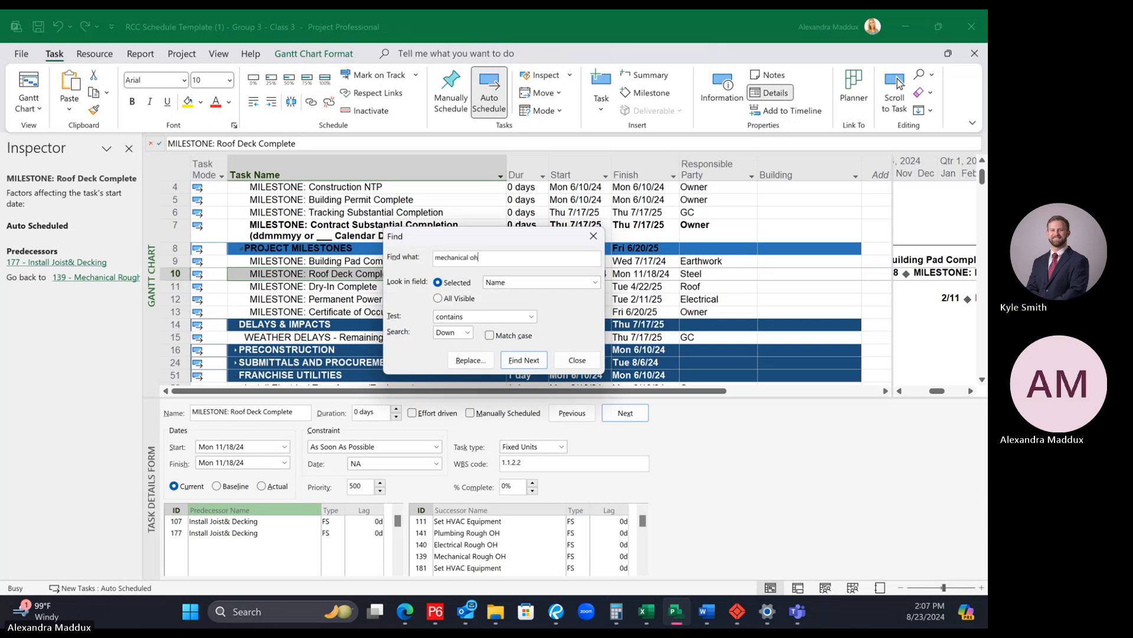
key(Return)
click(499, 351)
text(oh)
key(Return)
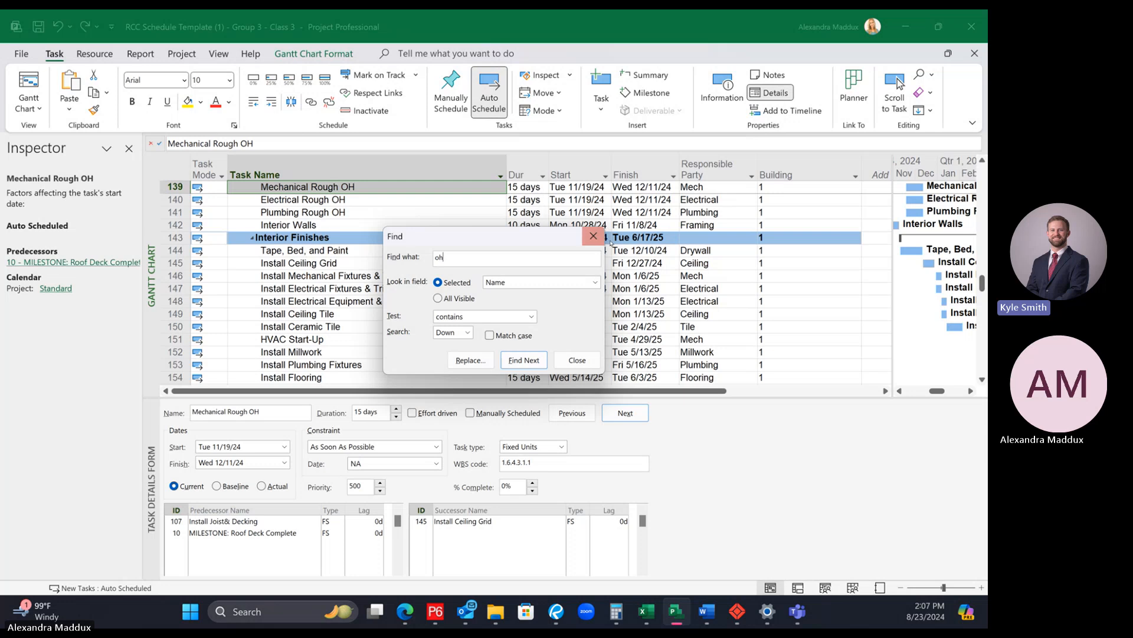
click(593, 235)
scroll(518, 316, up, 1)
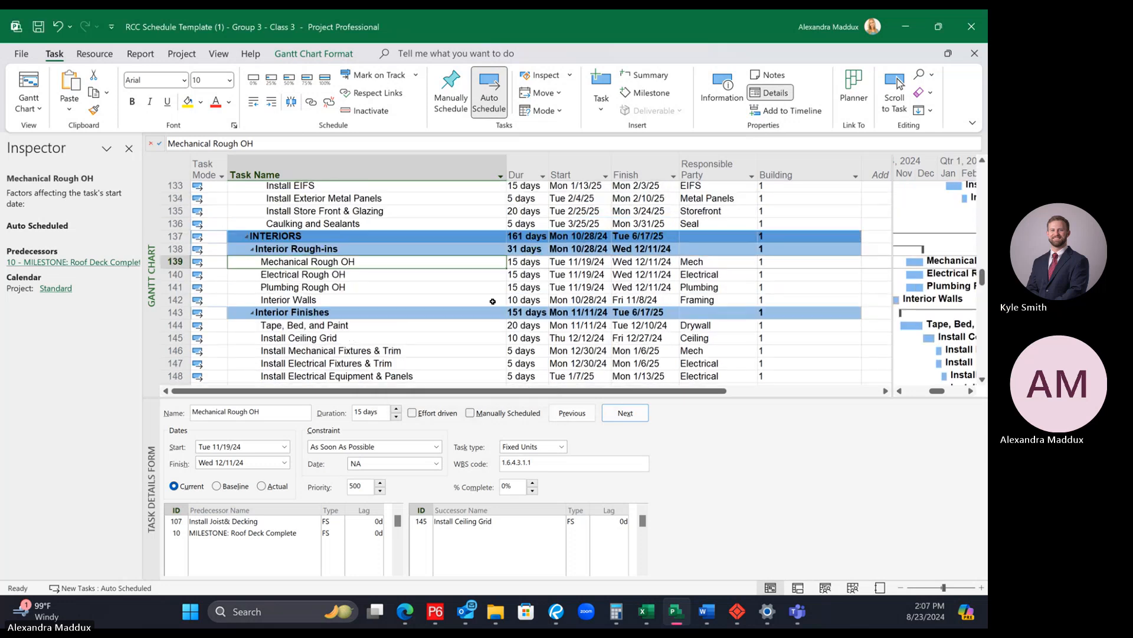
Step: Remove the Roof Deck Complete milestone from the predecessors of Building 1's Mechanical Rough OH
click(437, 239)
click(447, 251)
click(405, 261)
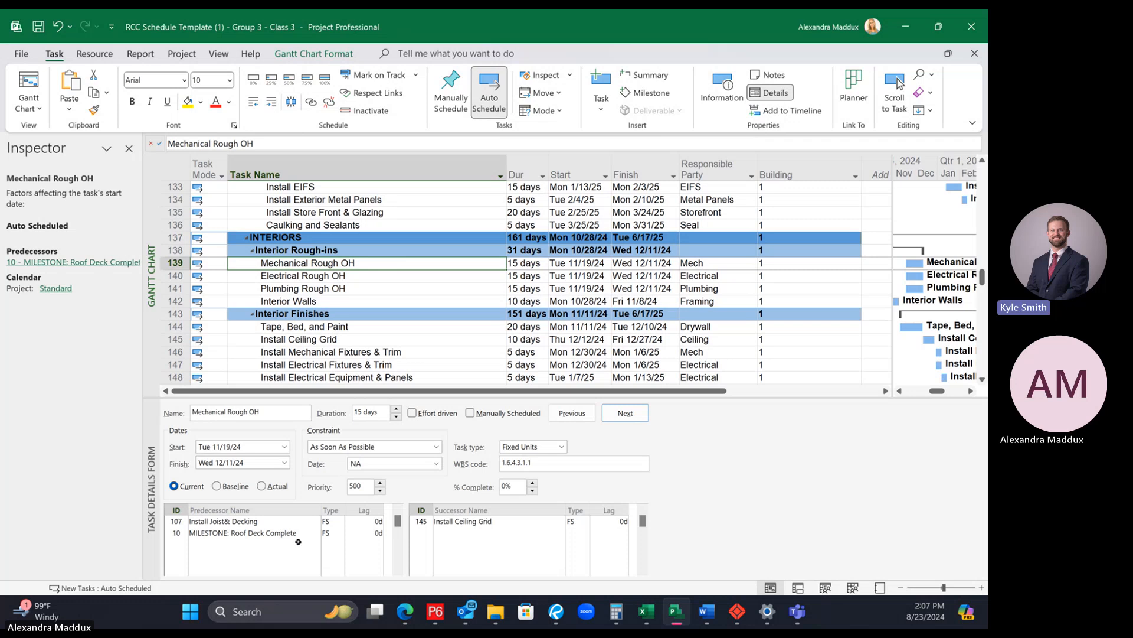
click(270, 534)
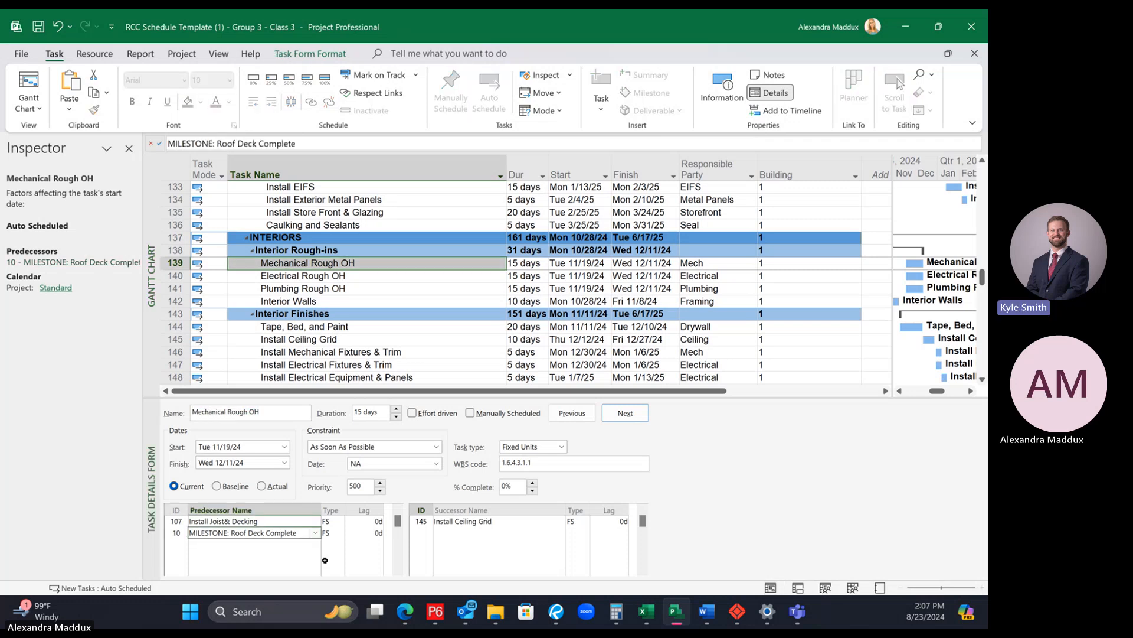
key(Return)
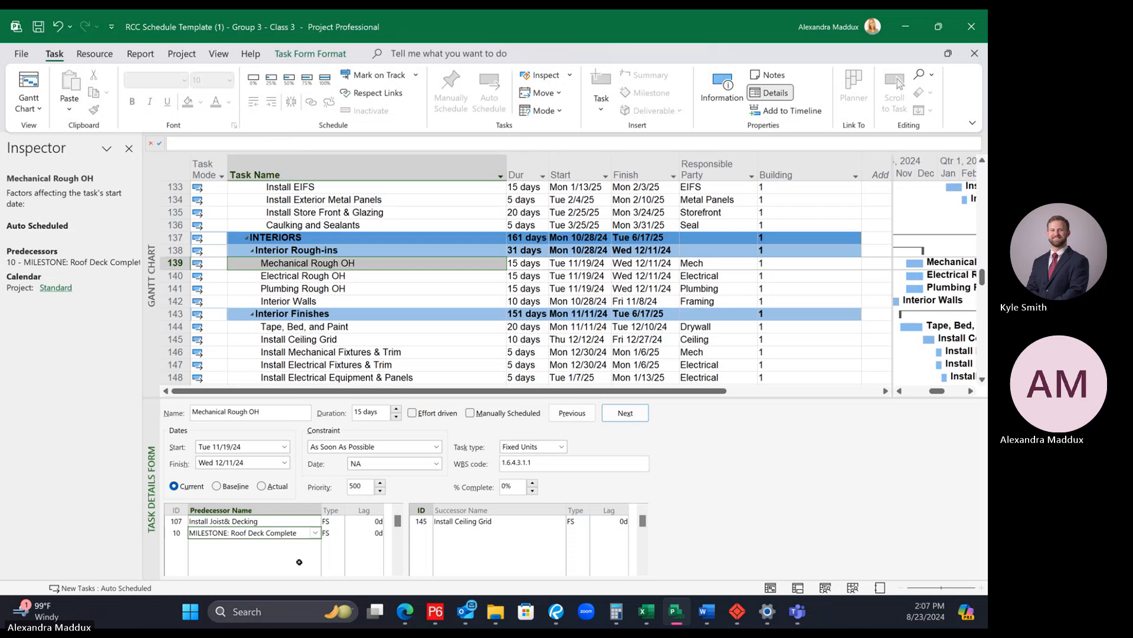
click(277, 532)
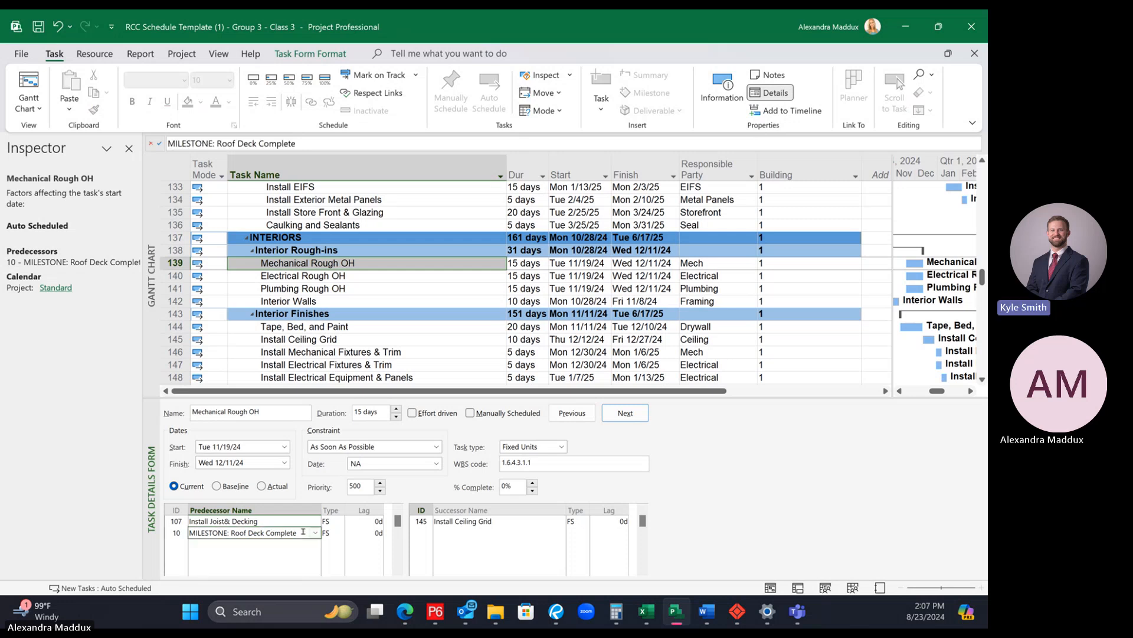
key(Delete)
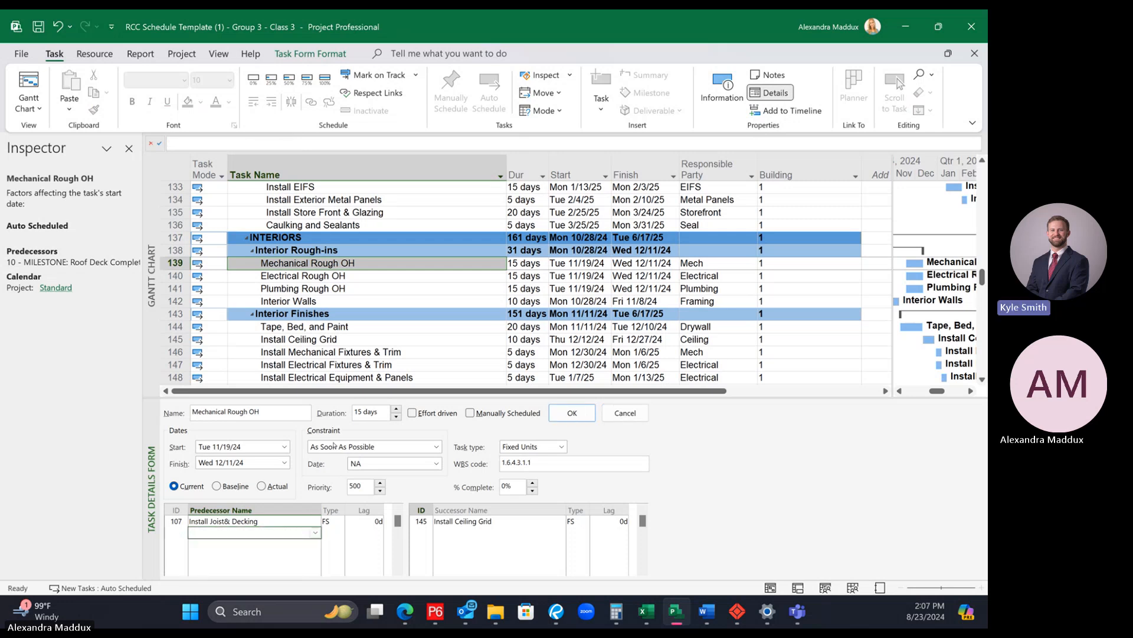
click(336, 263)
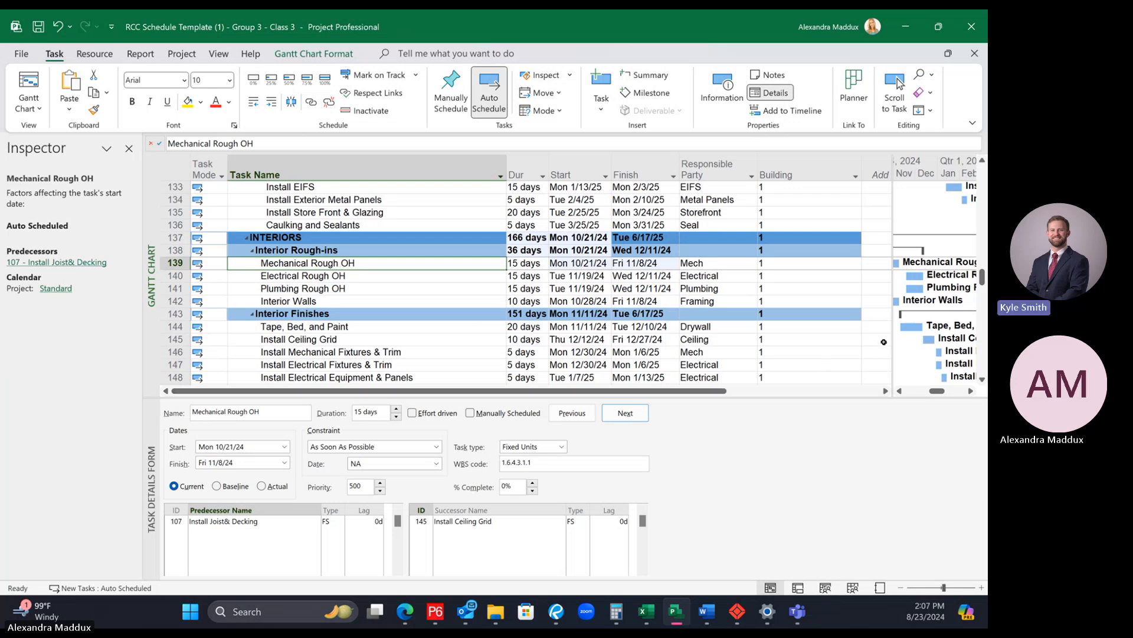
Step: Widen the Gantt chart area and remove the Roof Deck Complete milestone from the predecessors of Building 1's Electrical Rough OH
drag(804, 353, 801, 353)
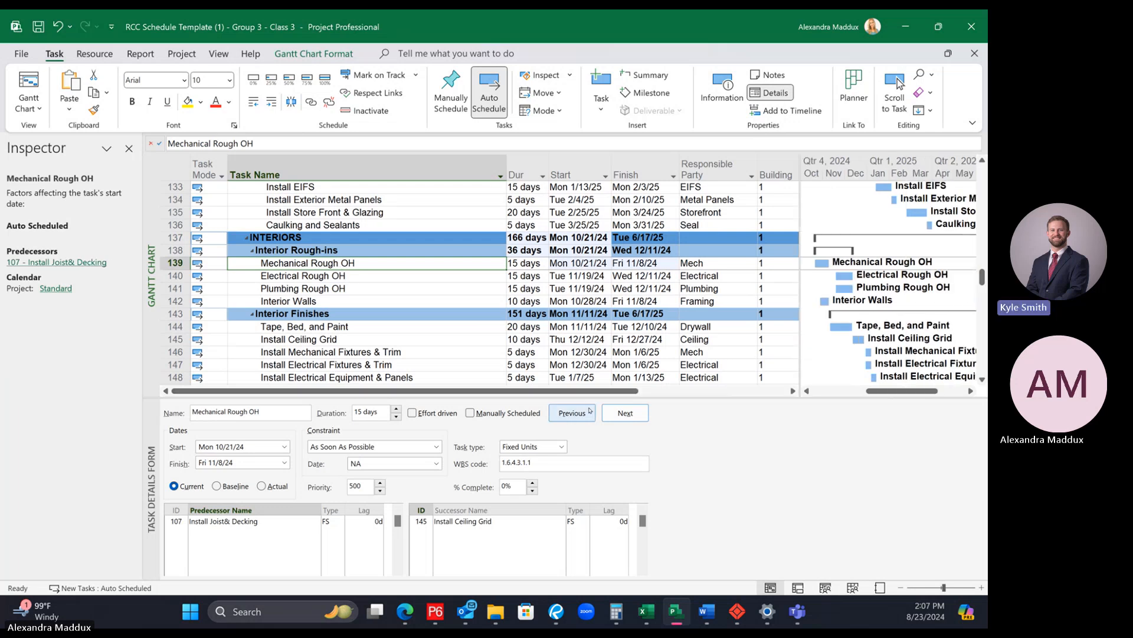
click(364, 275)
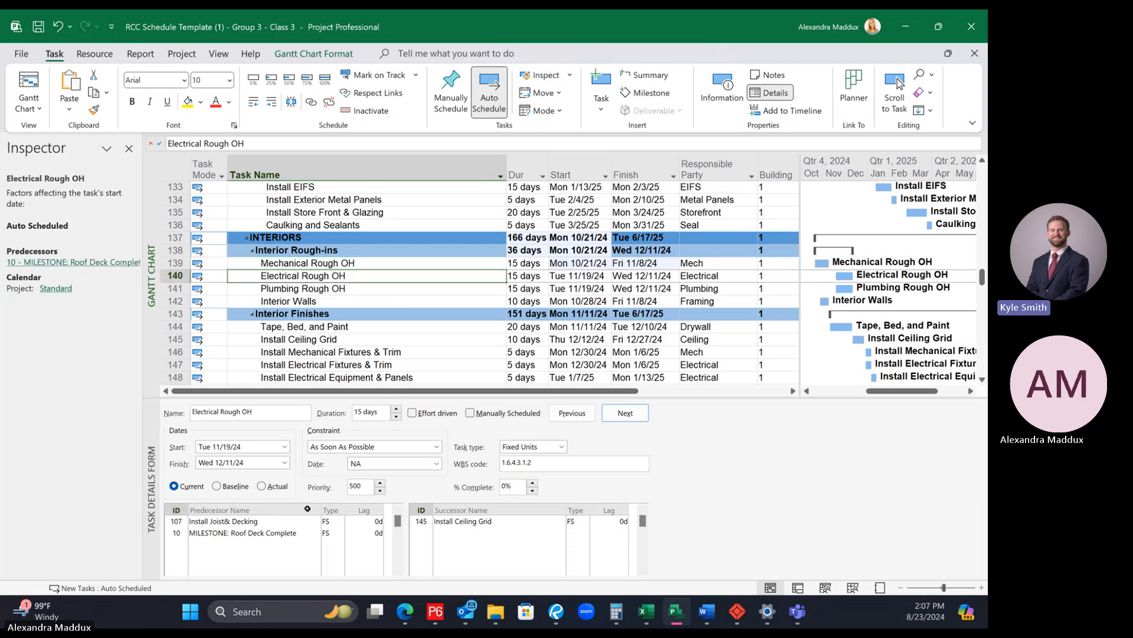
click(275, 533)
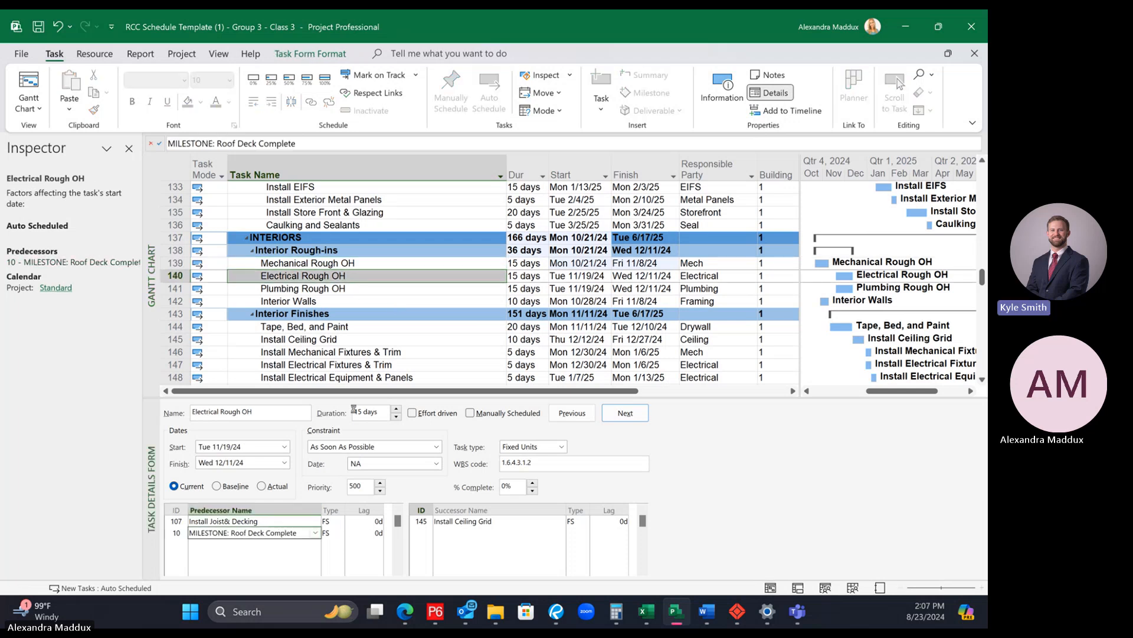
key(Delete)
key(Return)
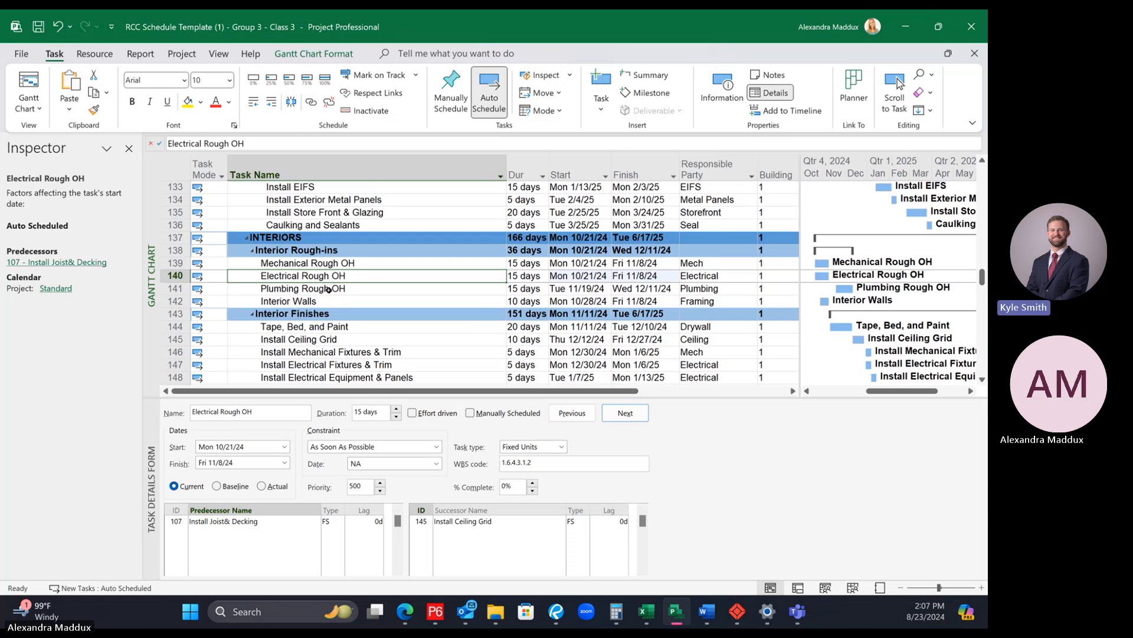
Step: Rename Building 1's joist and decking activity as "Install Joist& Decking - Bldg 1"
click(328, 289)
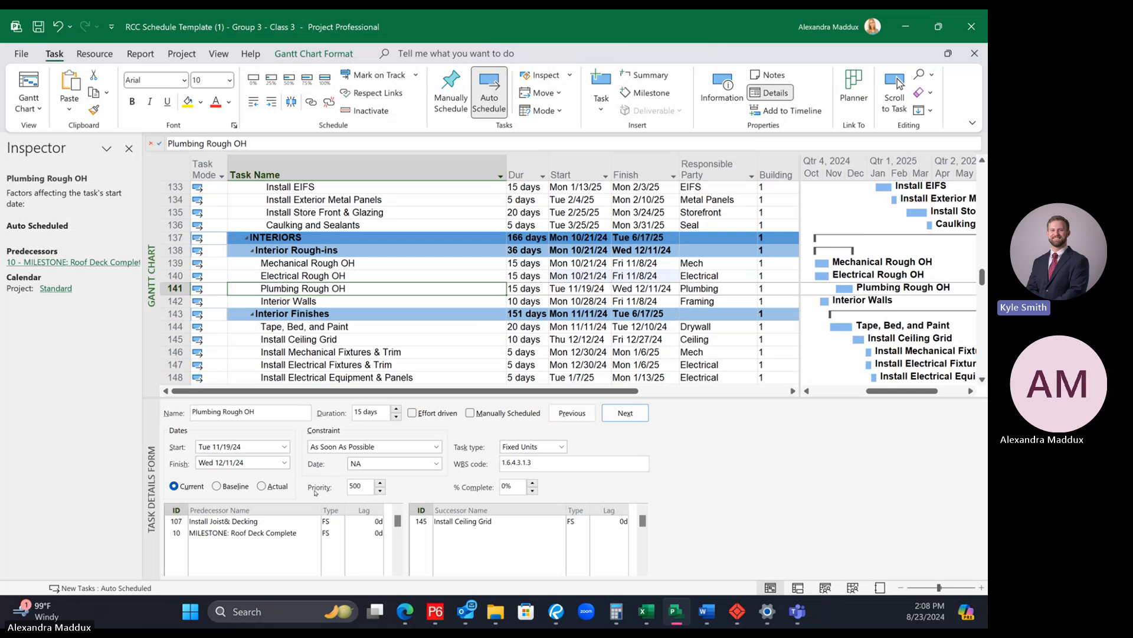
click(397, 265)
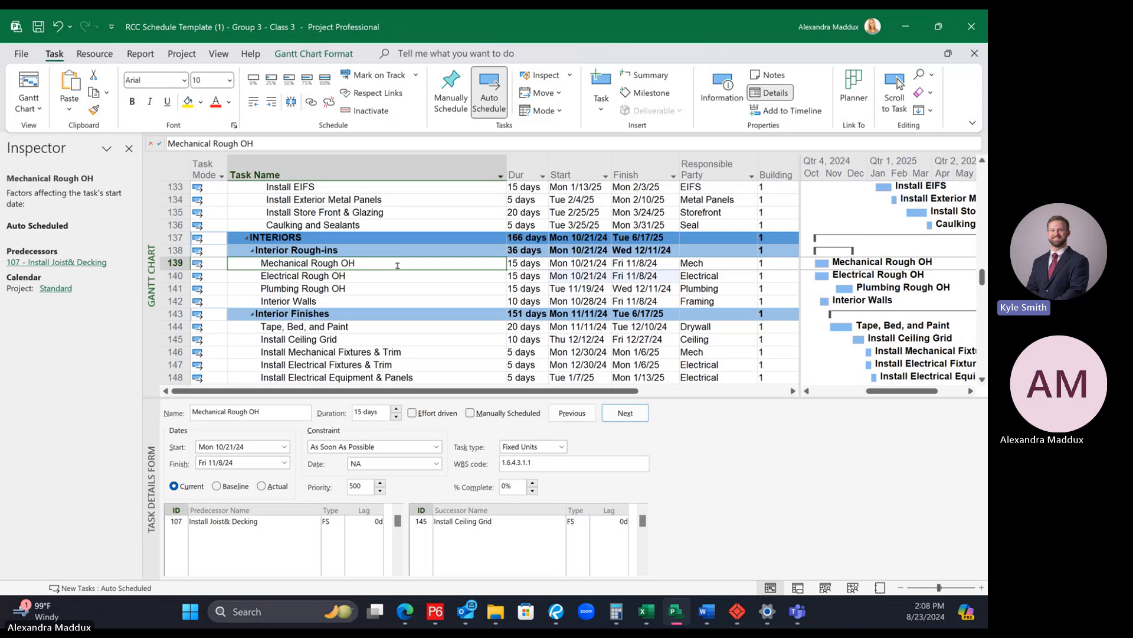
scroll(309, 274, up, 2)
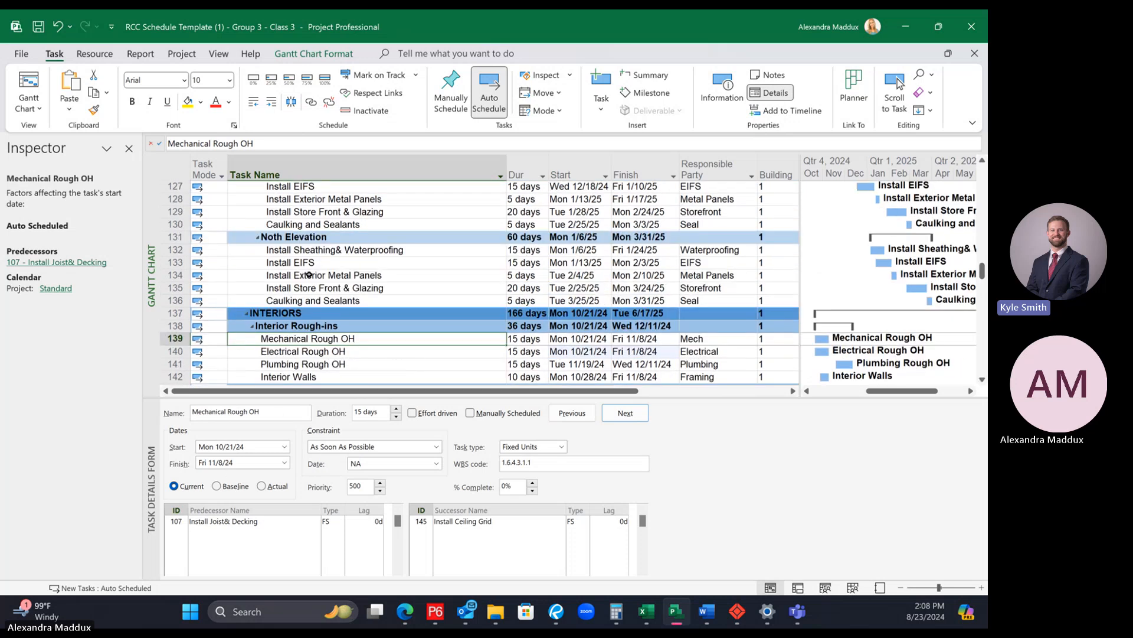
scroll(308, 275, up, 3)
scroll(314, 293, up, 2)
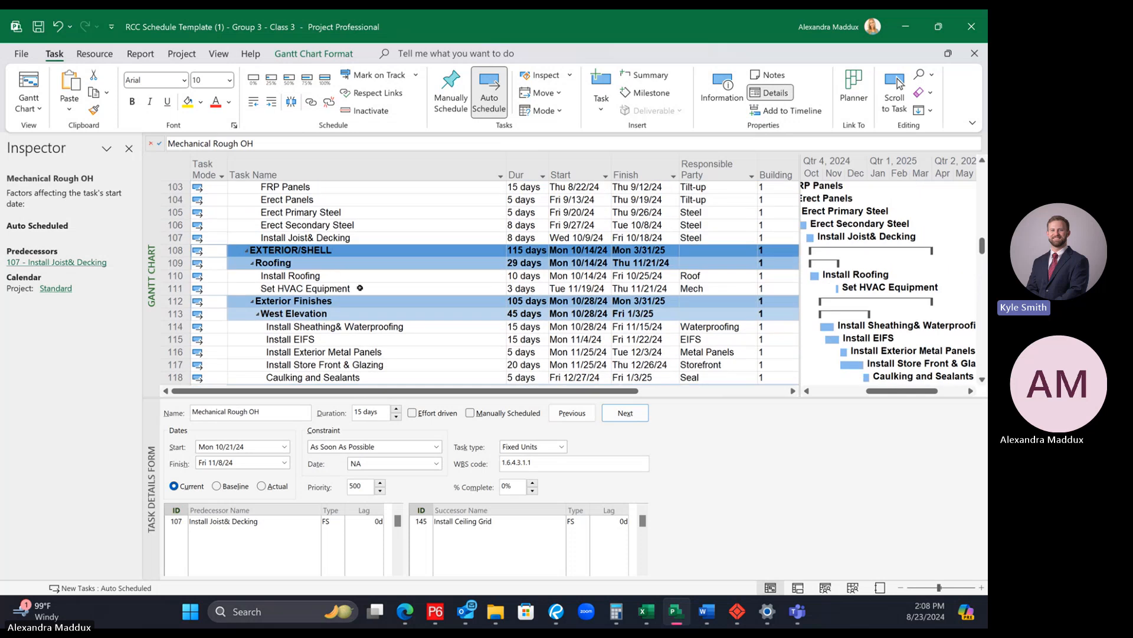
click(347, 228)
key(Down)
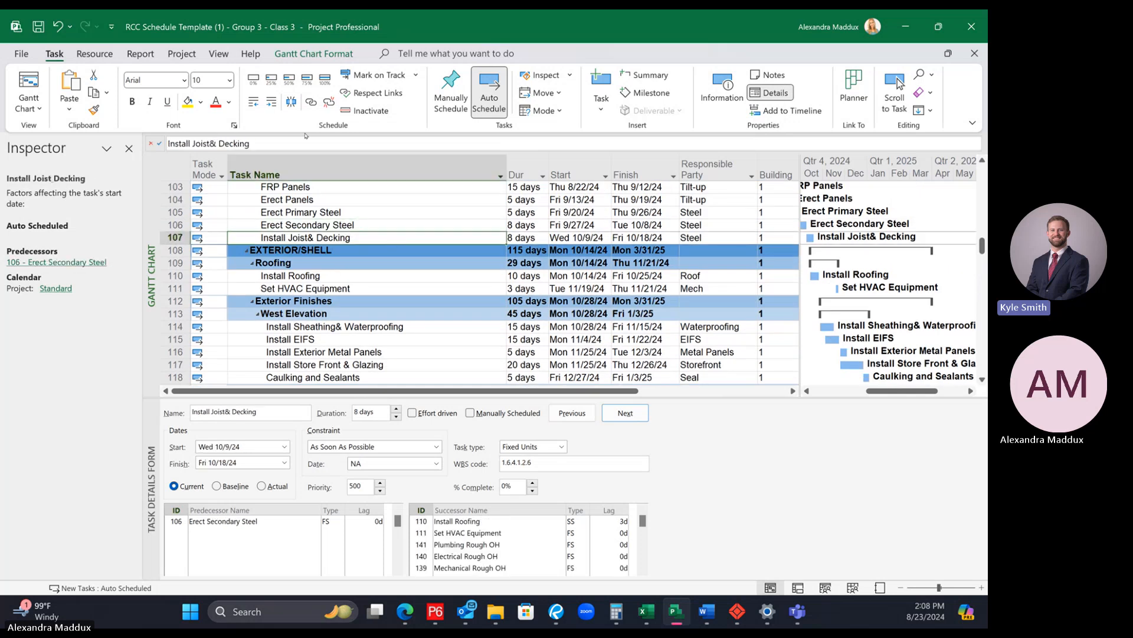
key(F2)
text(- Bldg 1)
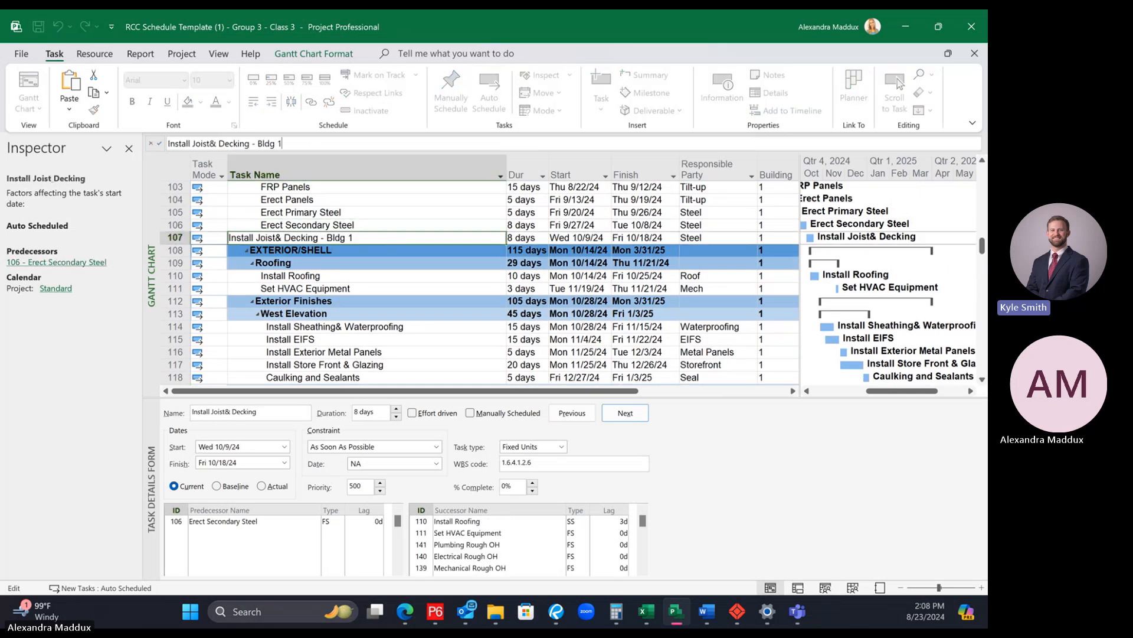
key(Return)
Step: Check the predecessor names listed for Building 1's Mechanical Rough OH and Electrical Rough OH activities
scroll(347, 251, down, 6)
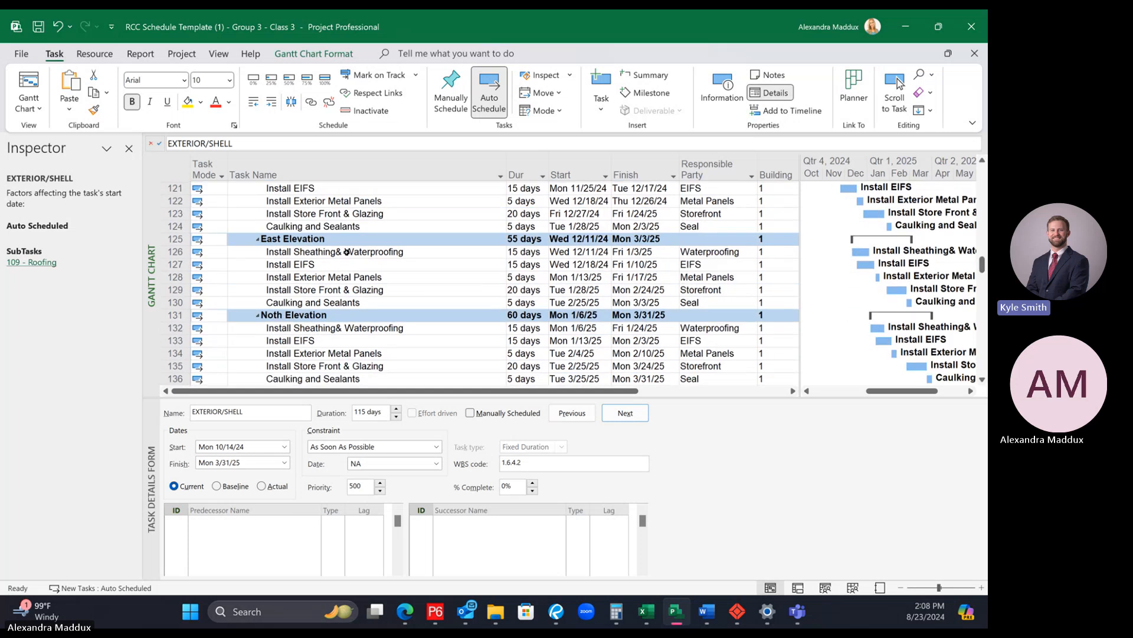
scroll(347, 254, down, 3)
click(337, 301)
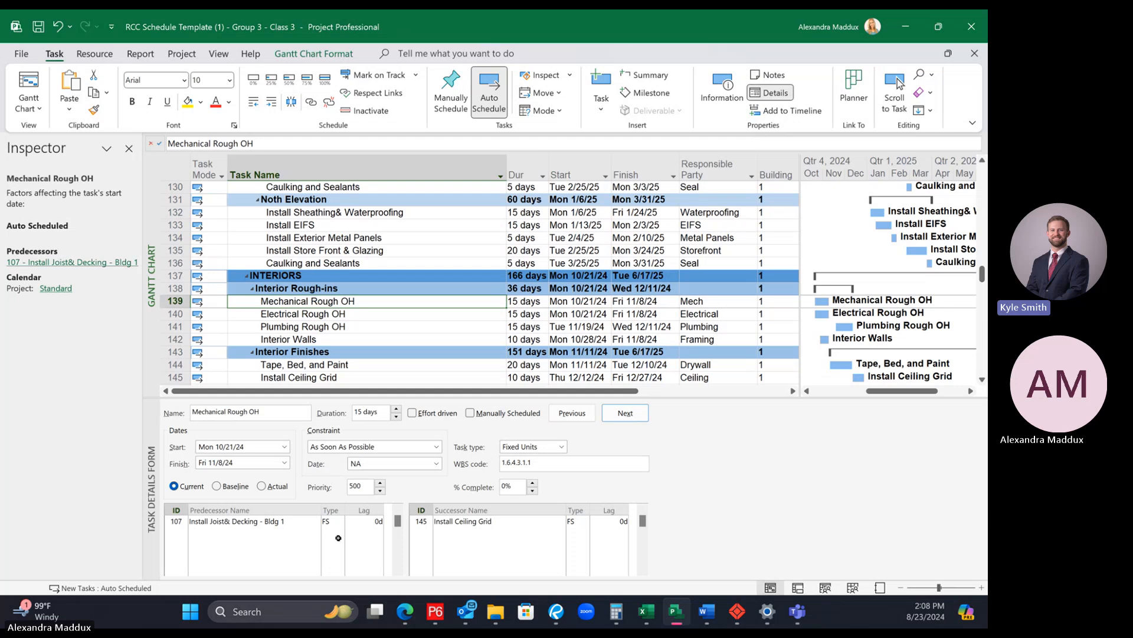
click(324, 316)
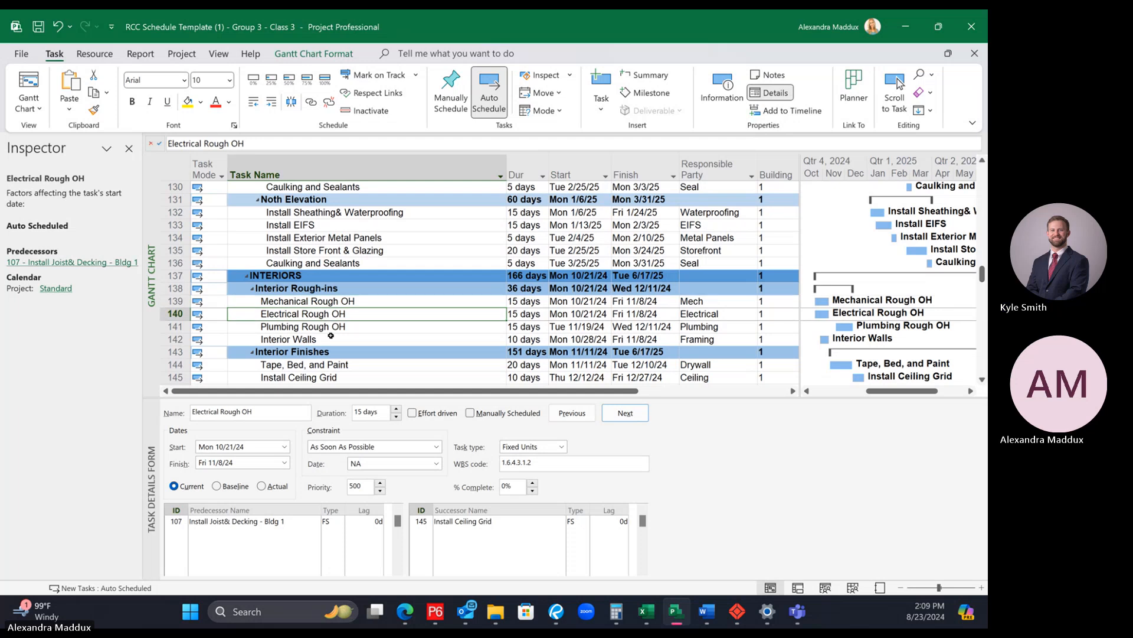
Step: Remove the Roof Deck Complete milestone from the predecessors of Building 1's Plumbing Rough OH
click(328, 328)
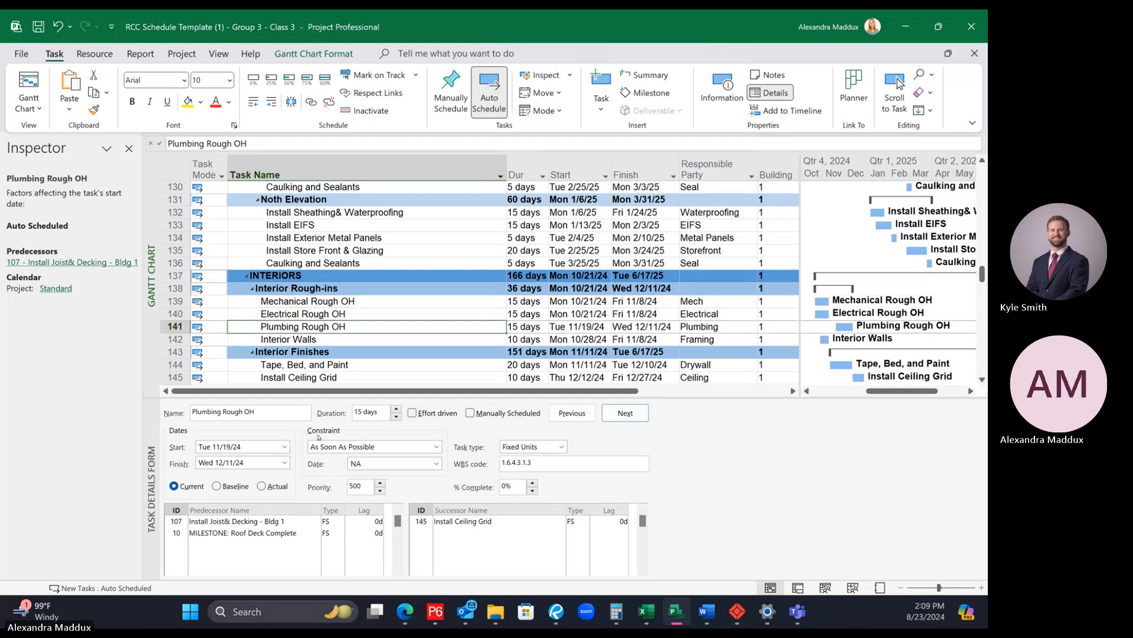
click(293, 532)
key(Delete)
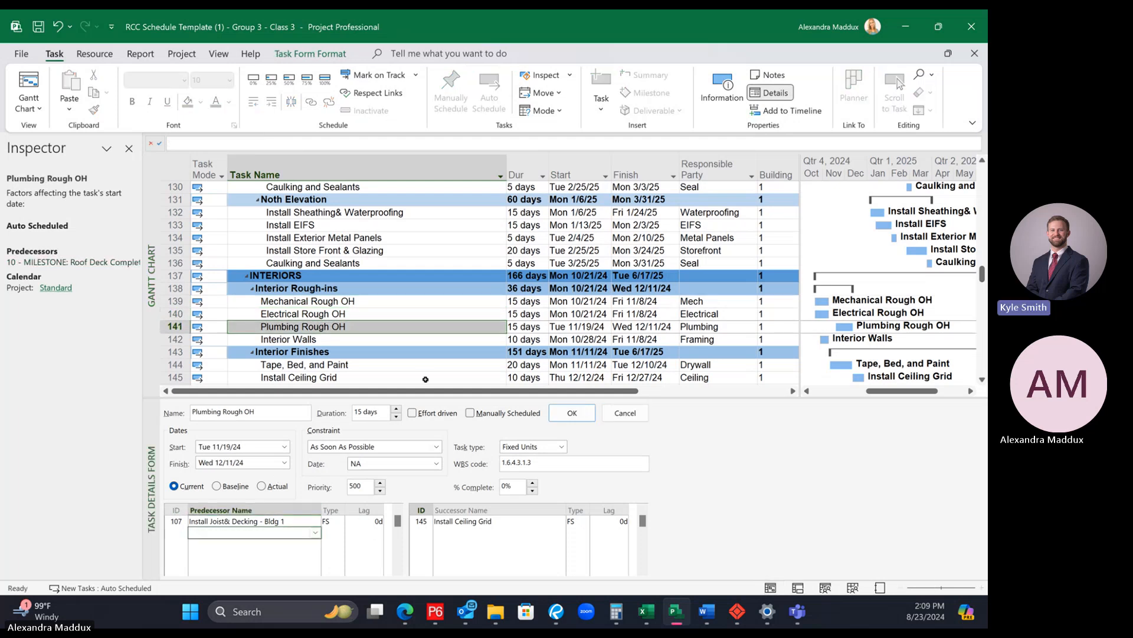
key(Return)
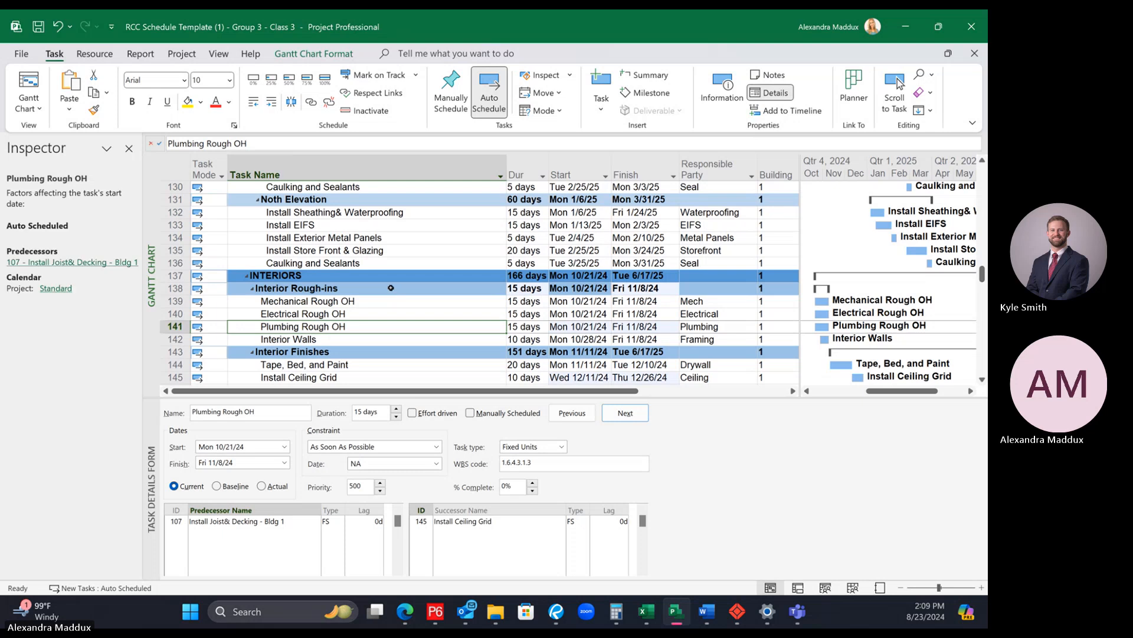
Step: Group the schedule's activities by the Responsible Party field
click(396, 287)
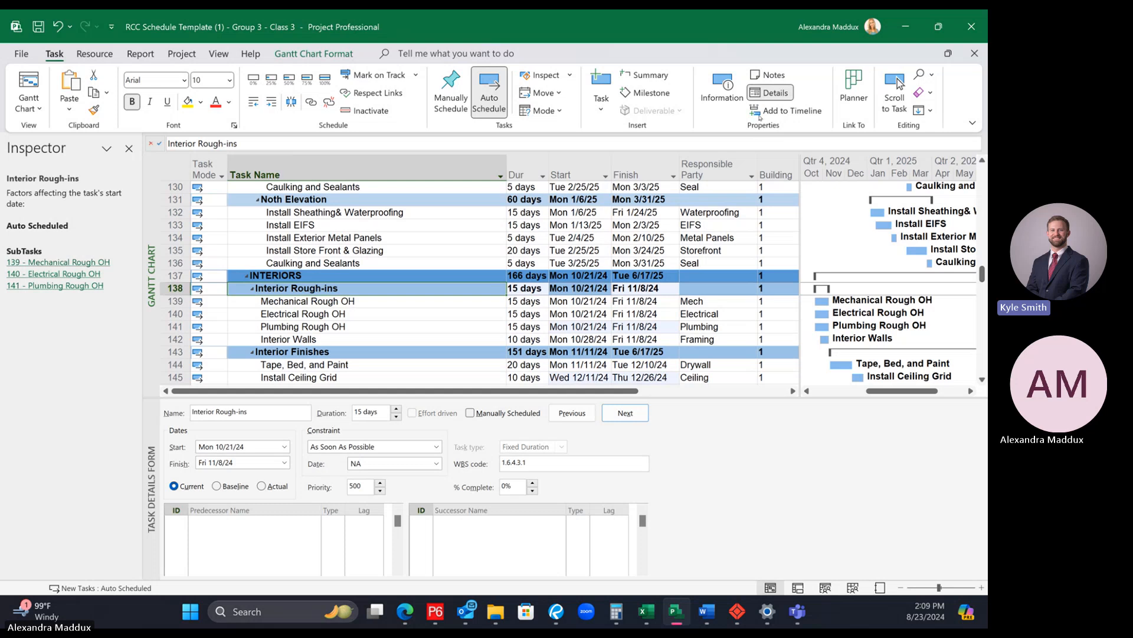
click(753, 175)
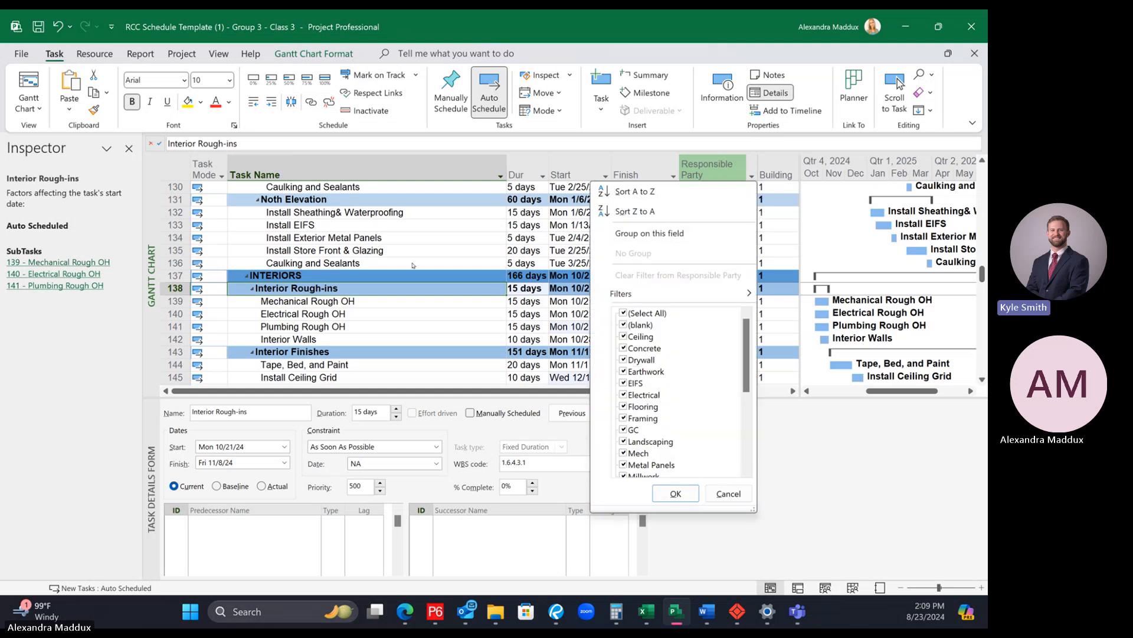
key(Escape)
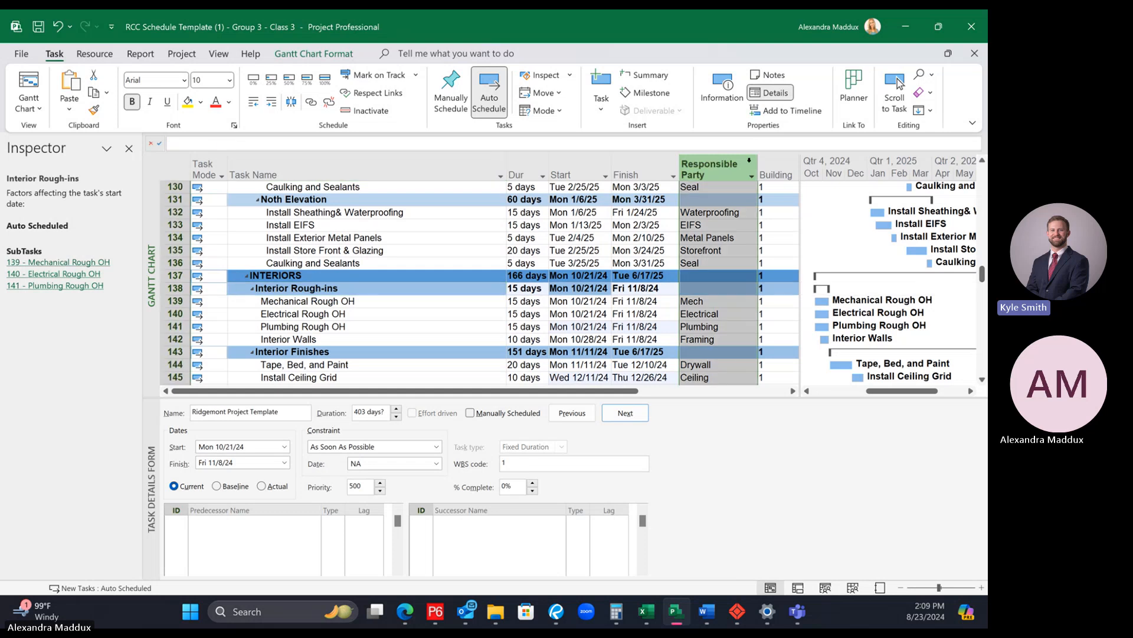
click(753, 165)
click(765, 225)
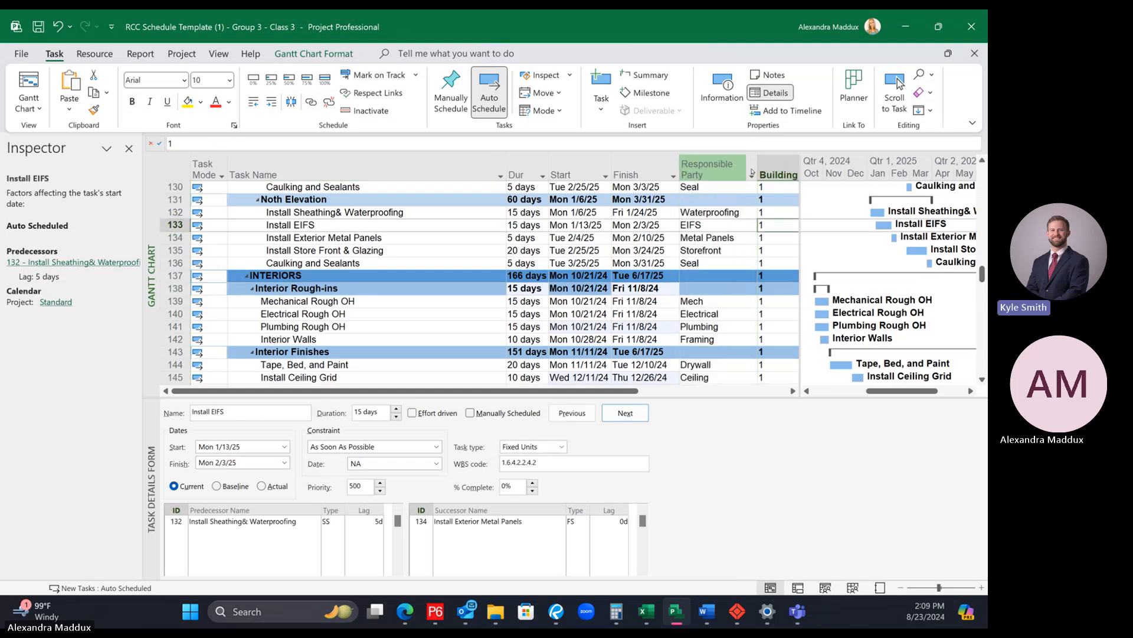
click(751, 175)
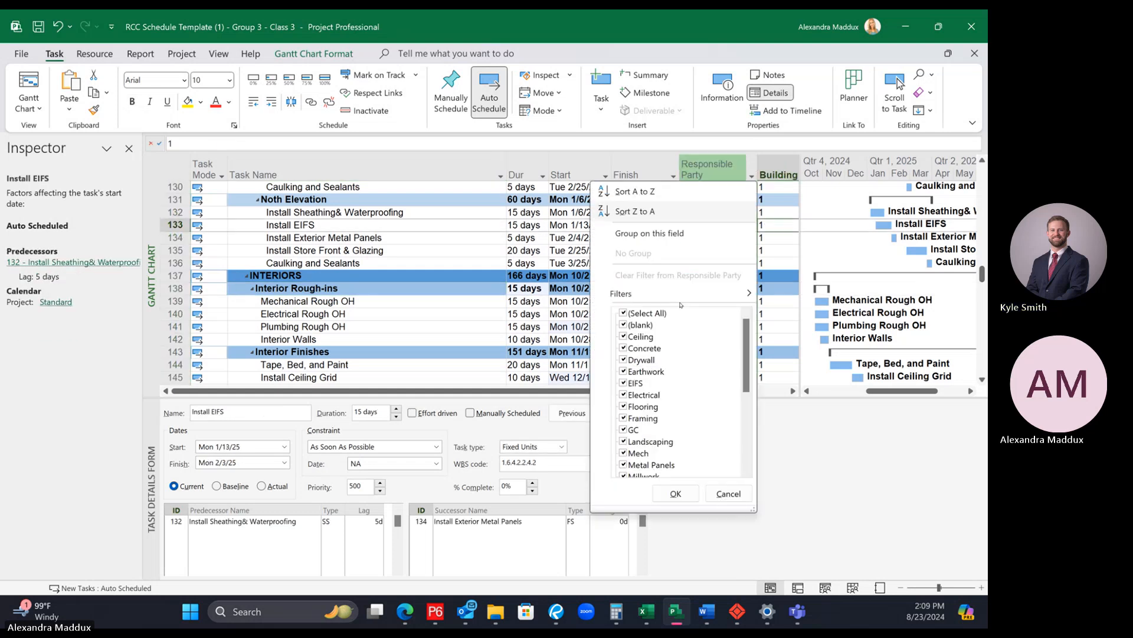
click(639, 234)
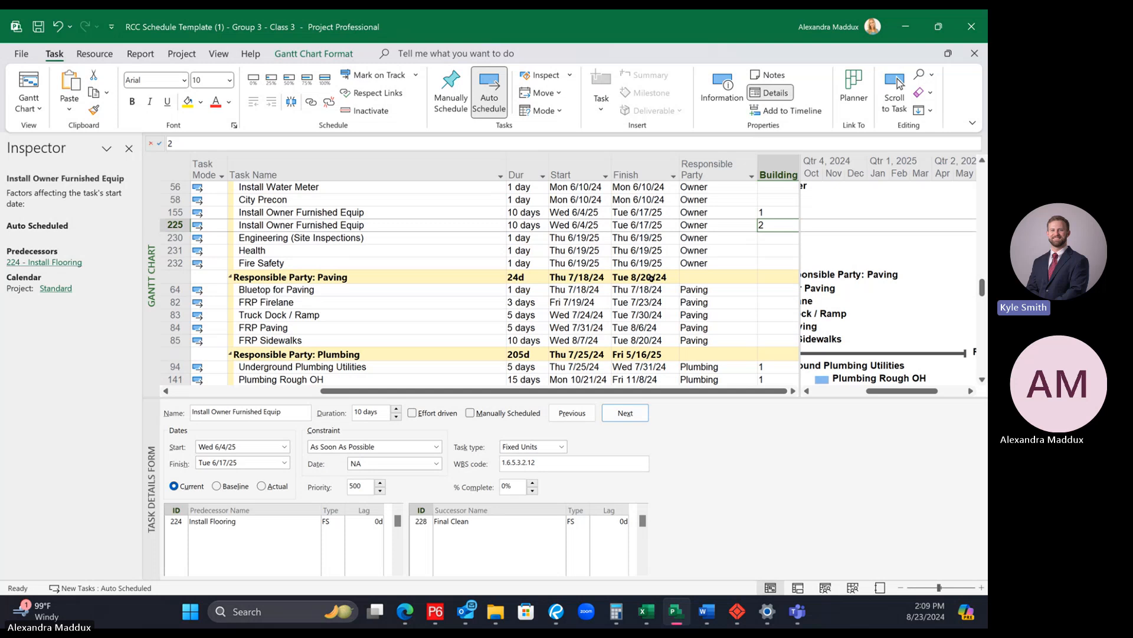
Step: Examine both buildings' activities and Gantt bars across the responsible party groups, from Ceiling through Plumbing, using a wider chart area
scroll(572, 324, up, 10)
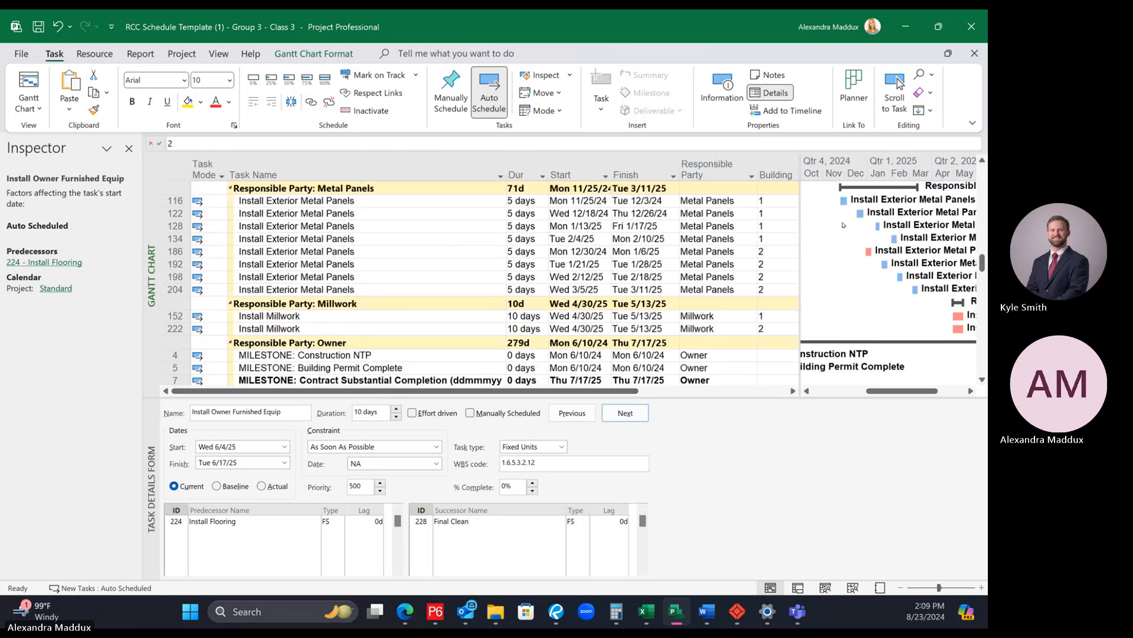
drag(800, 228, 756, 228)
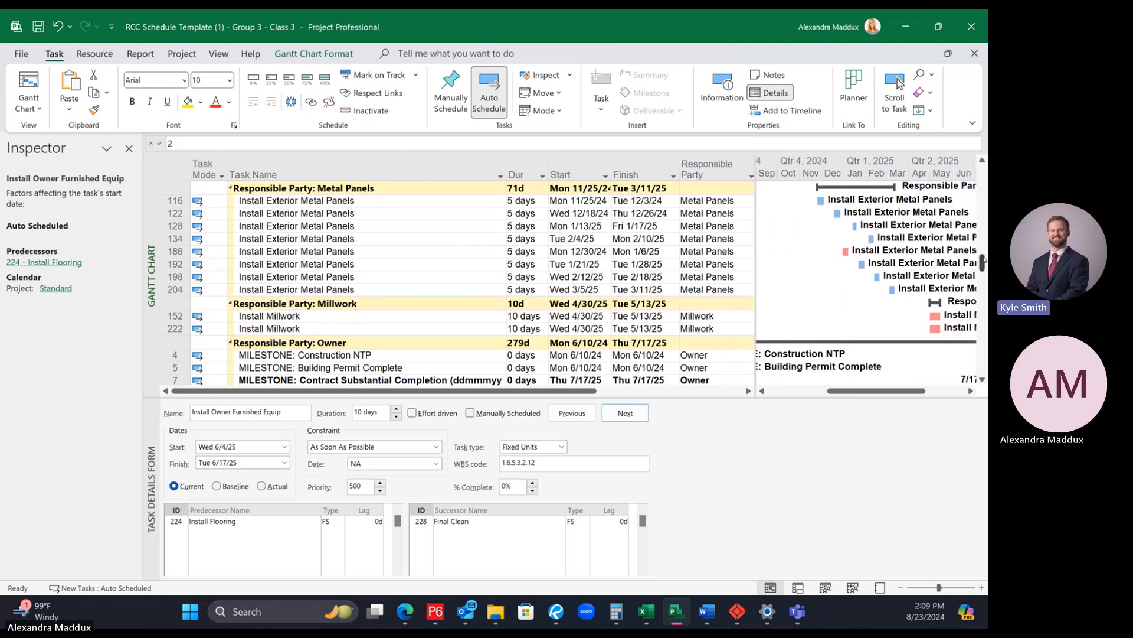
scroll(876, 263, up, 20)
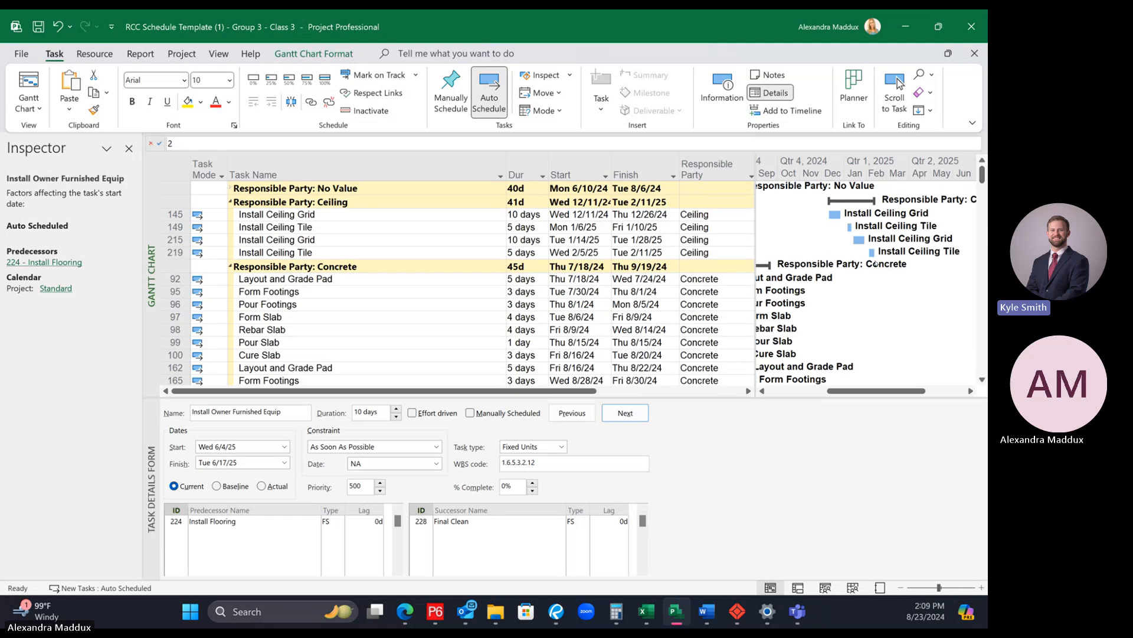
mouse_move(848, 391)
mouse_down()
mouse_move(817, 393)
mouse_move(831, 394)
mouse_up()
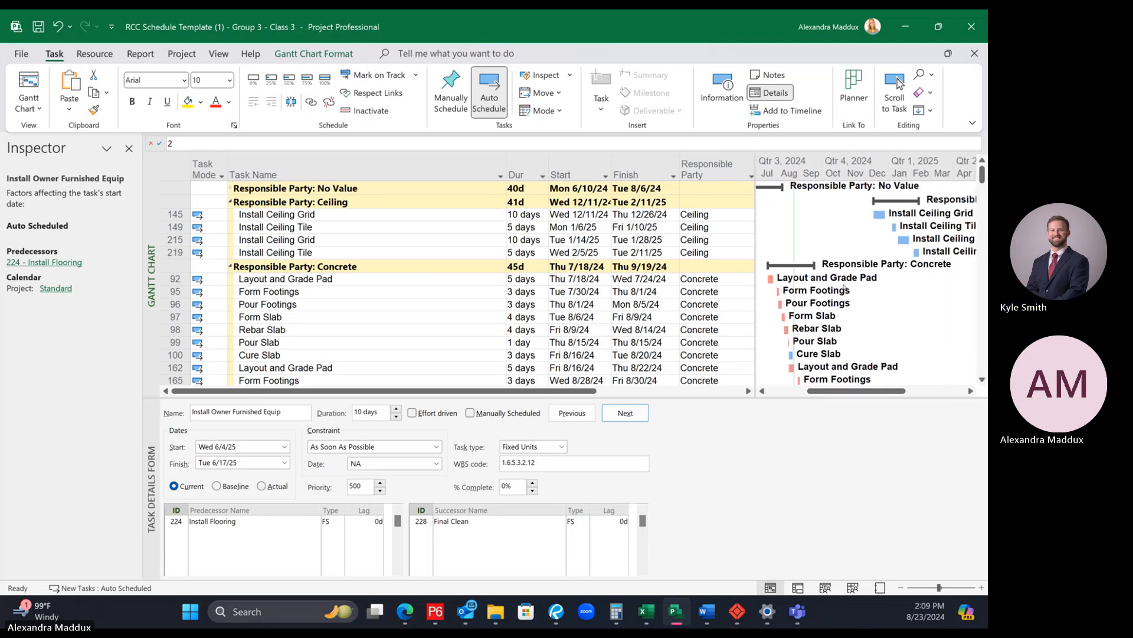
scroll(844, 296, down, 2)
scroll(845, 296, down, 7)
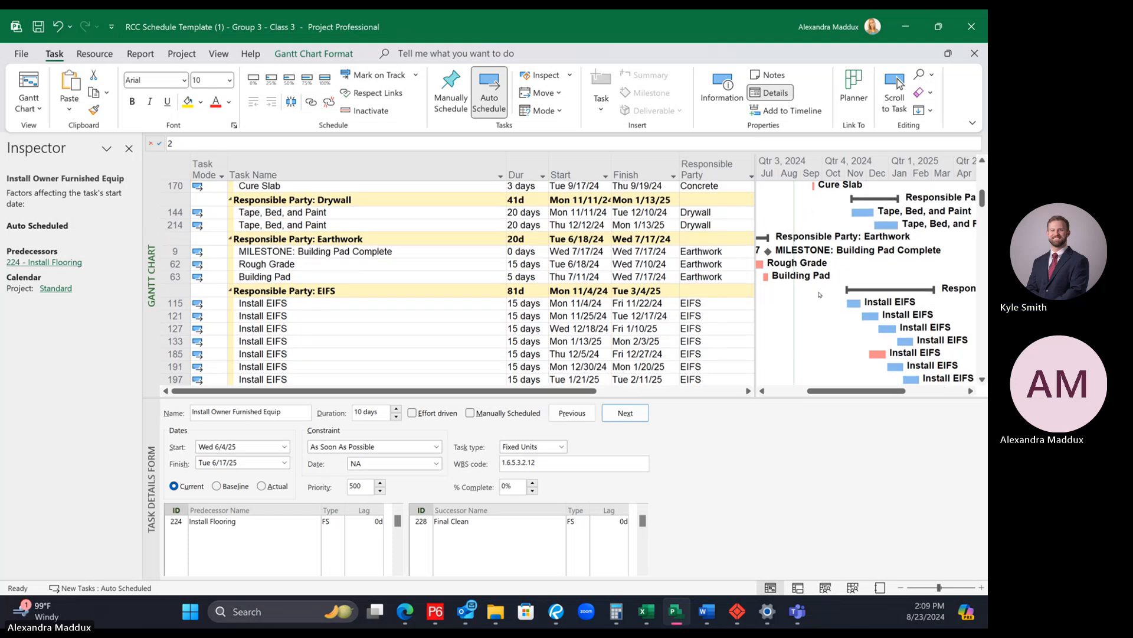
scroll(819, 293, down, 10)
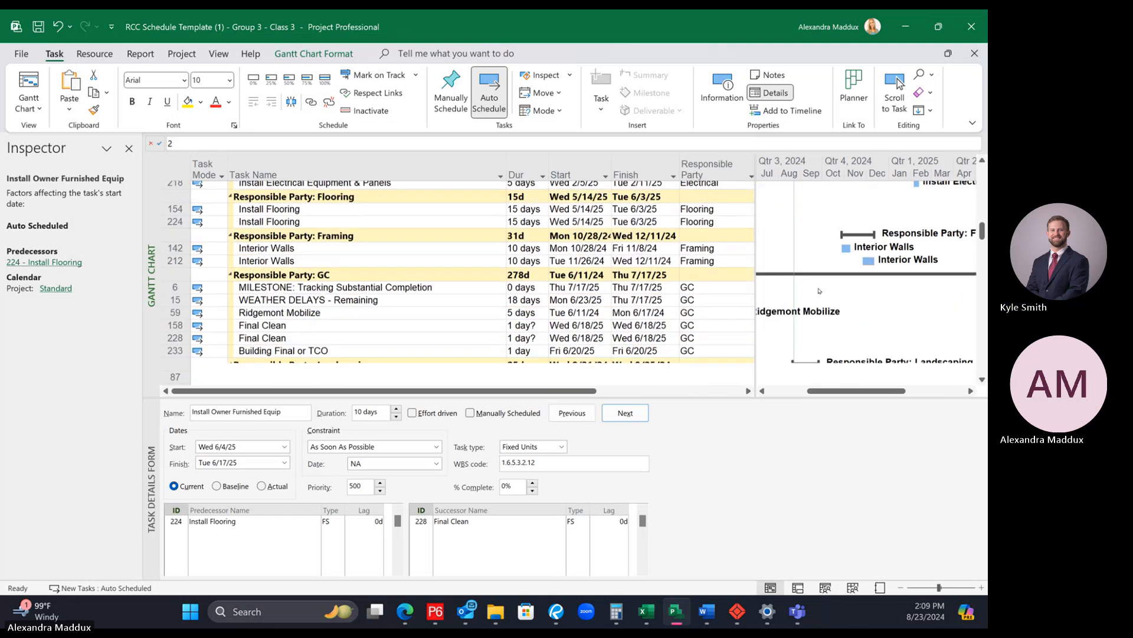
scroll(819, 291, down, 9)
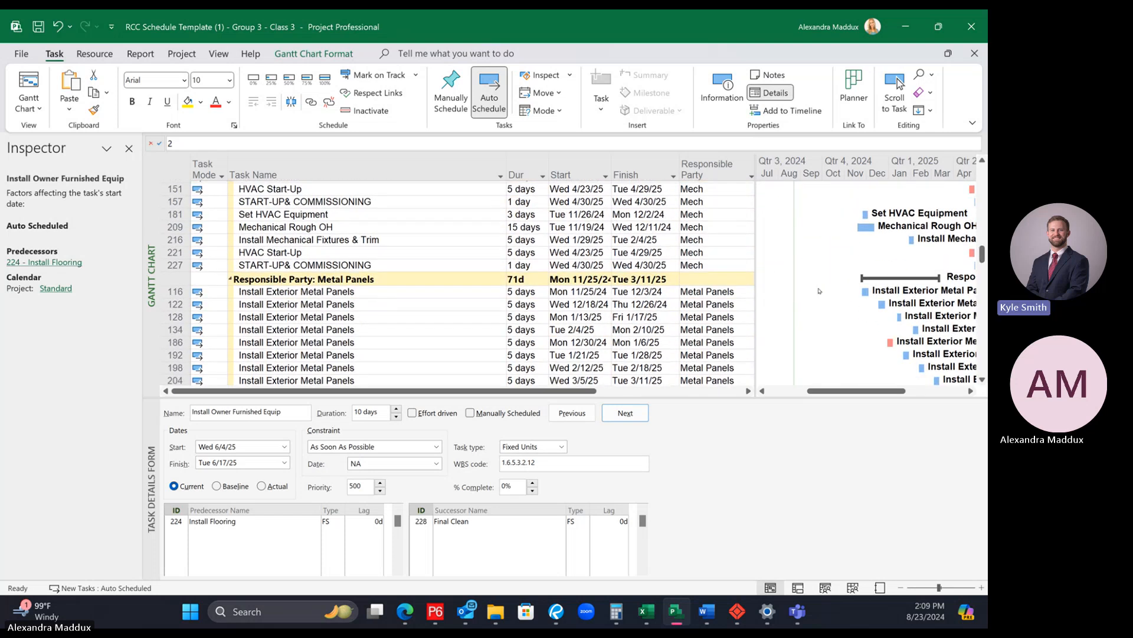
scroll(819, 291, down, 10)
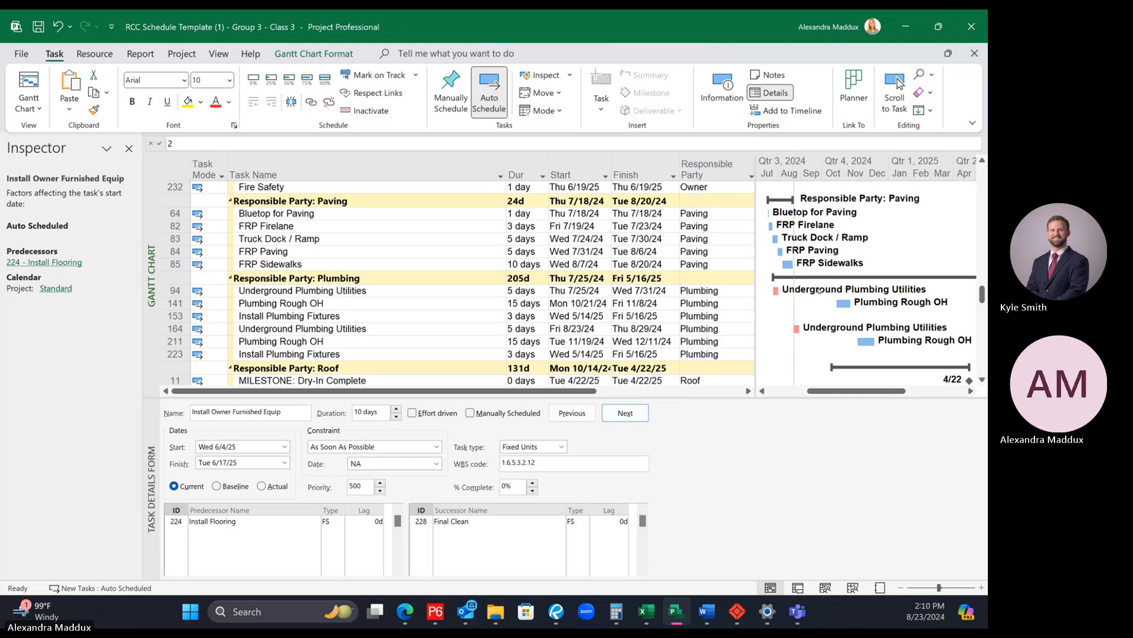
scroll(819, 291, down, 4)
scroll(821, 291, up, 20)
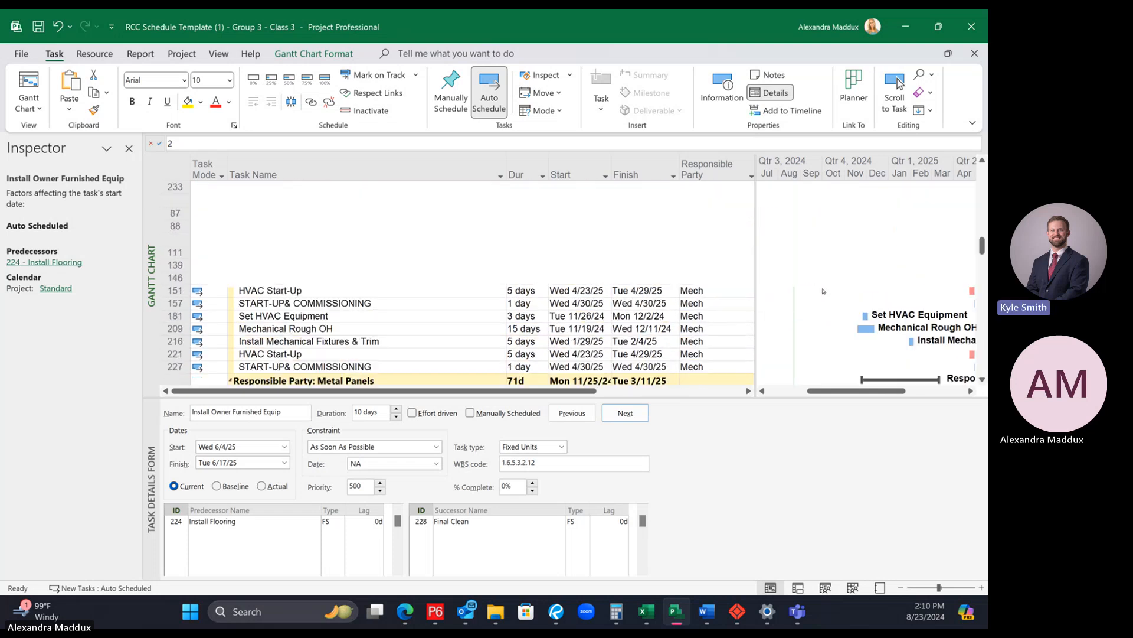
scroll(823, 291, up, 3)
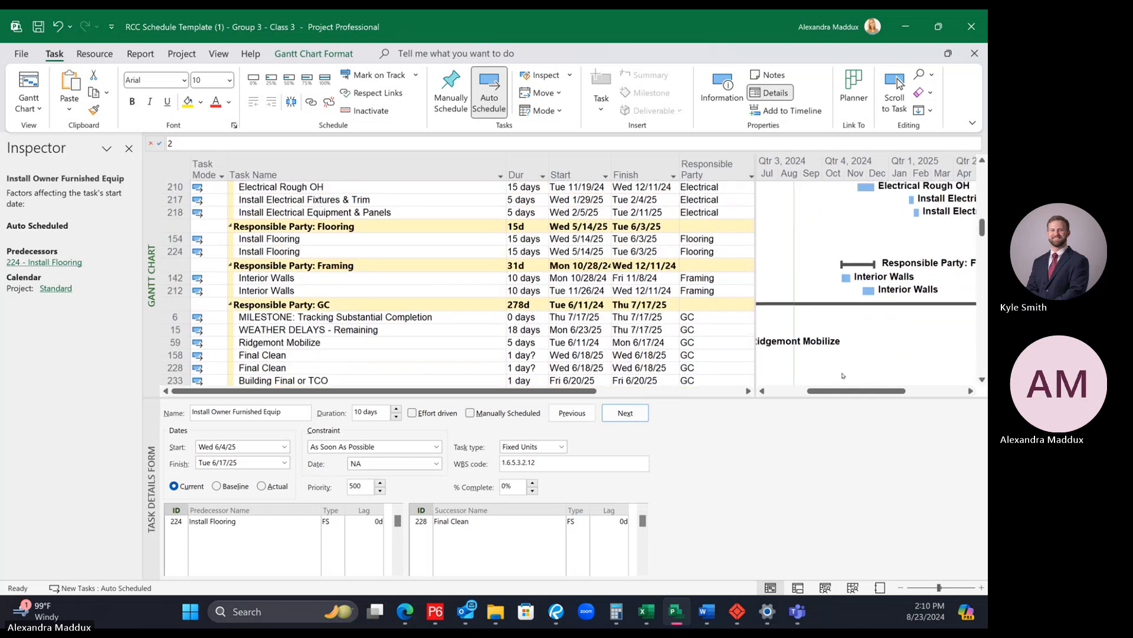
Step: Check the predecessors and 2025 bars of Building 1's Install Flooring and HVAC Start-Up activities
drag(845, 390, 905, 390)
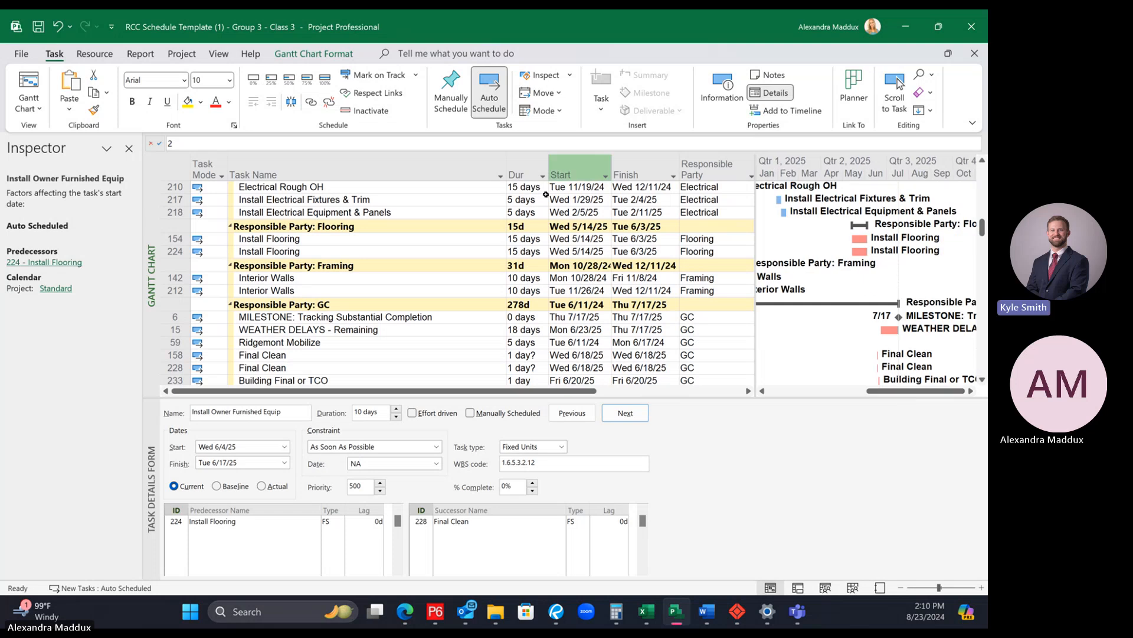
click(395, 238)
scroll(499, 307, down, 6)
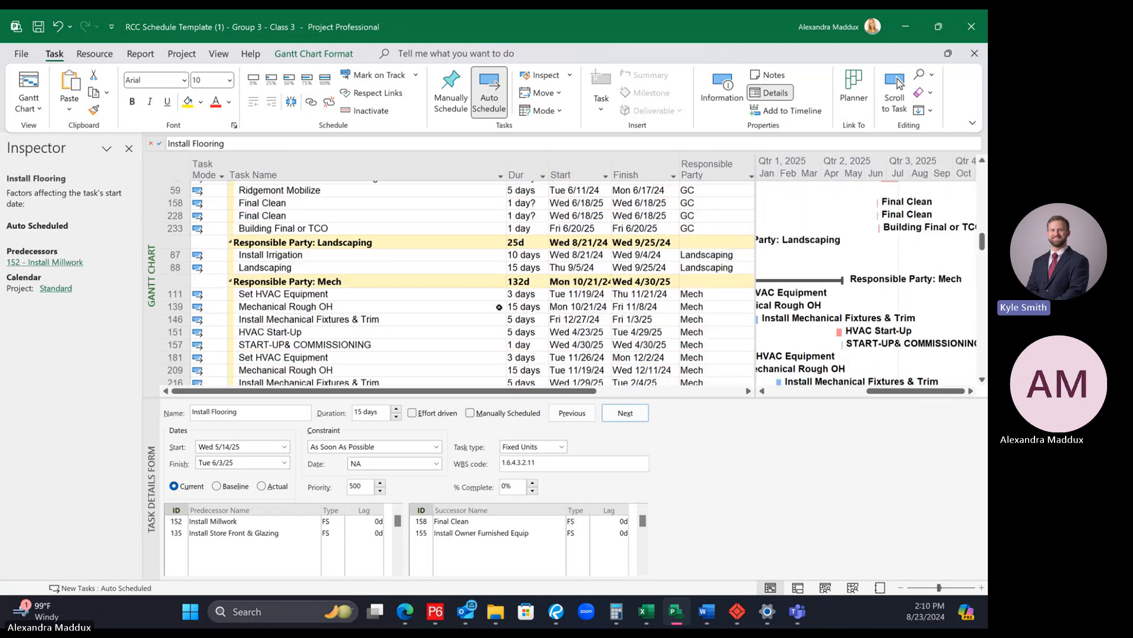
scroll(499, 307, down, 2)
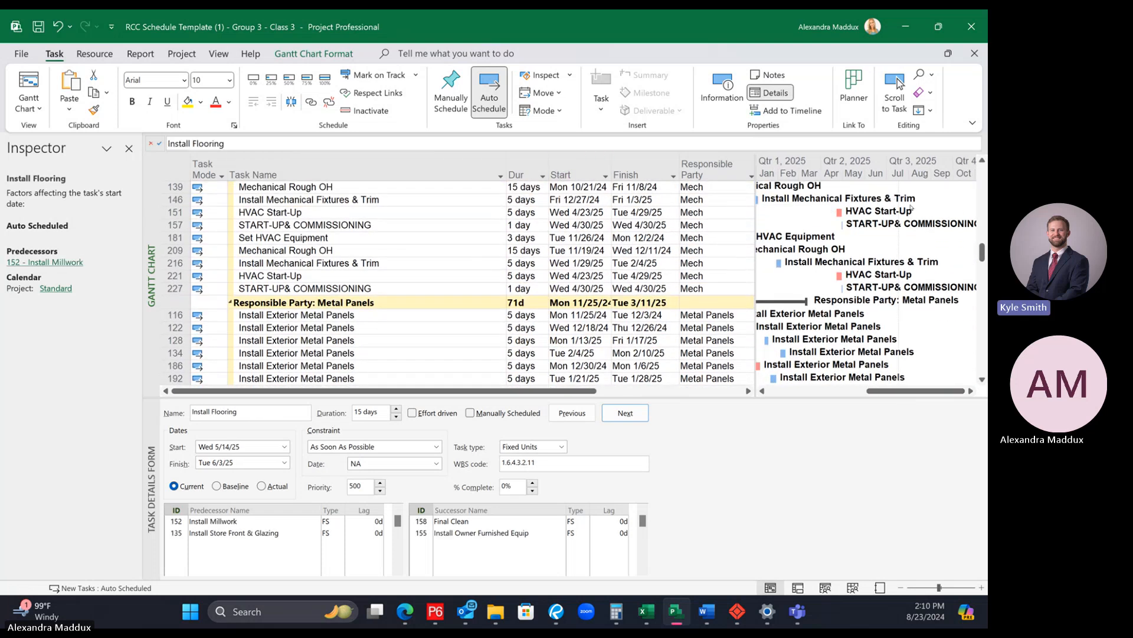
click(392, 212)
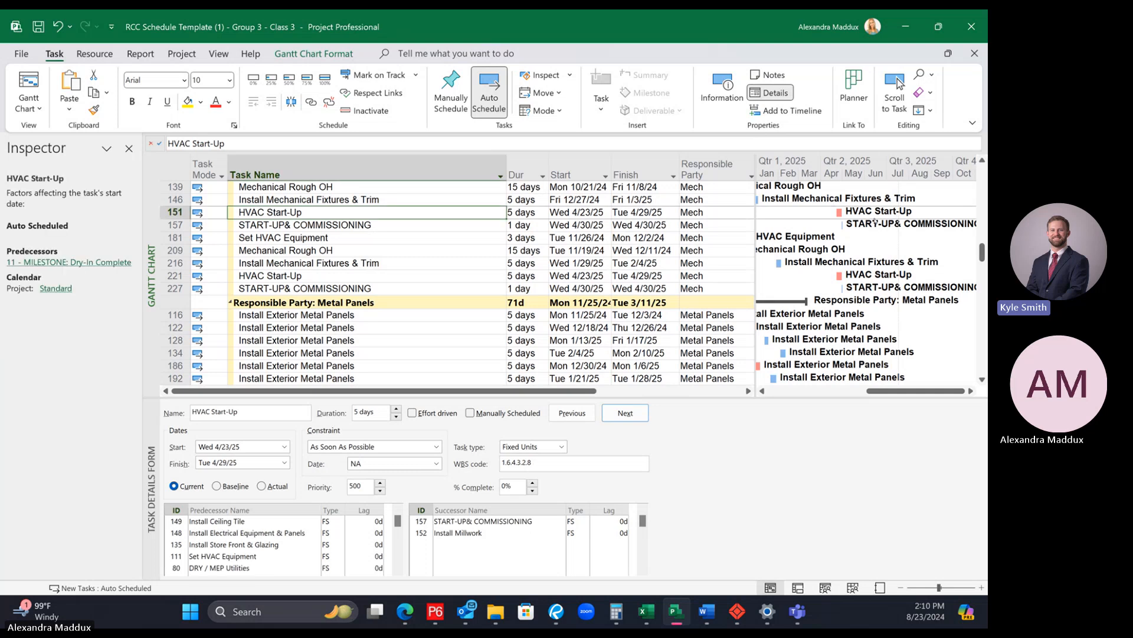
Step: Compare the 2025 Gantt bars of both buildings in the Millwork, Owner, Storefront, Seal and Mech groups
scroll(852, 341, down, 4)
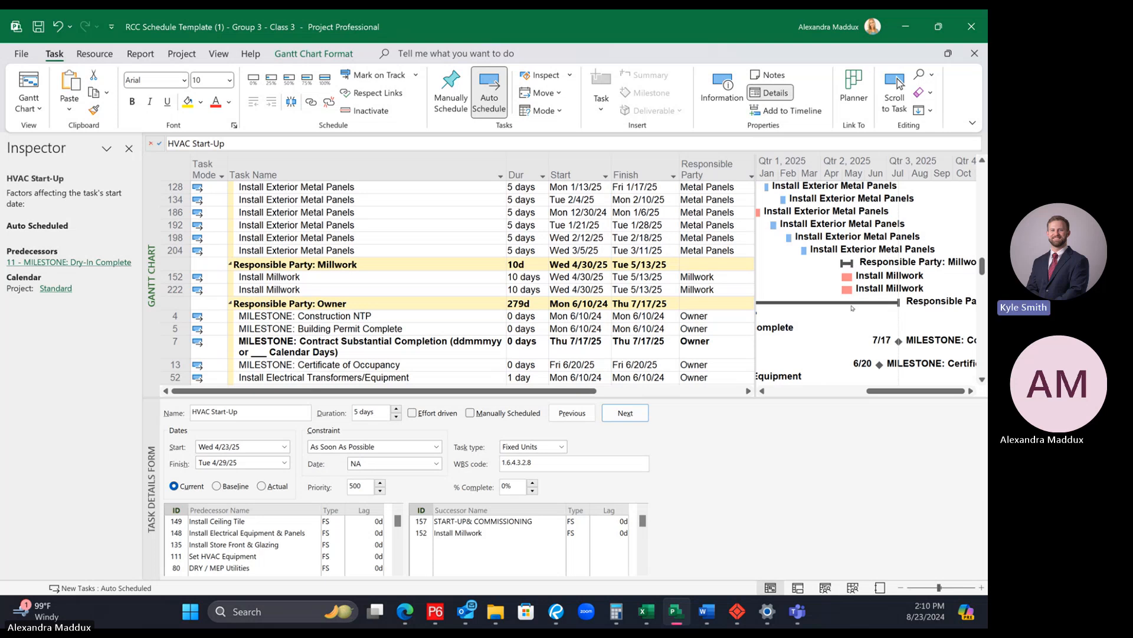
scroll(859, 313, down, 4)
scroll(856, 308, down, 5)
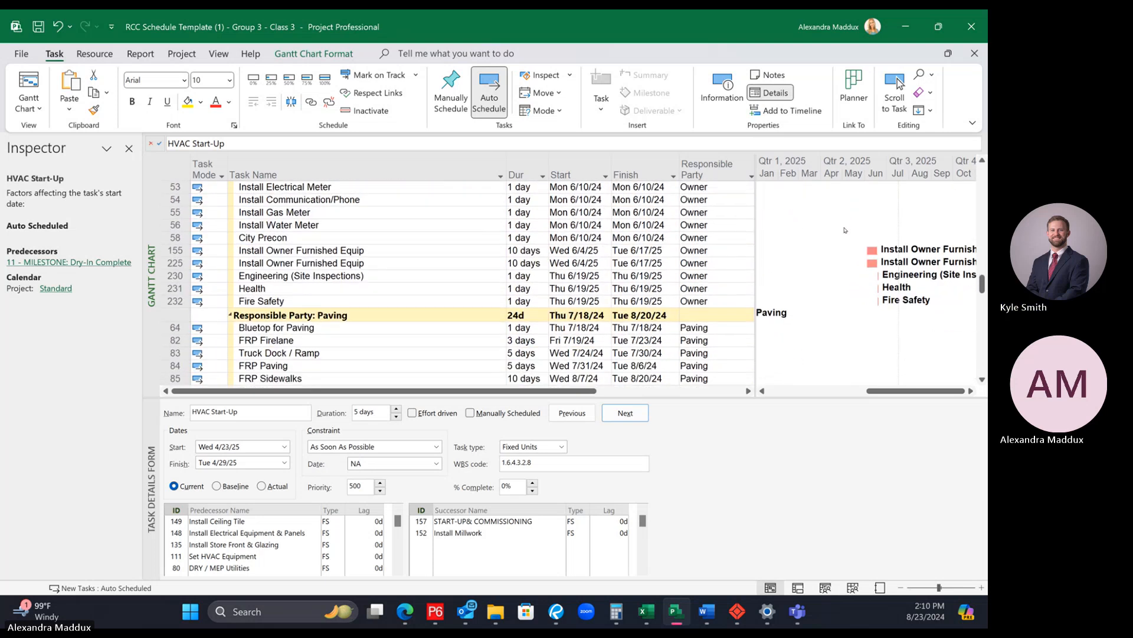
scroll(885, 335, down, 15)
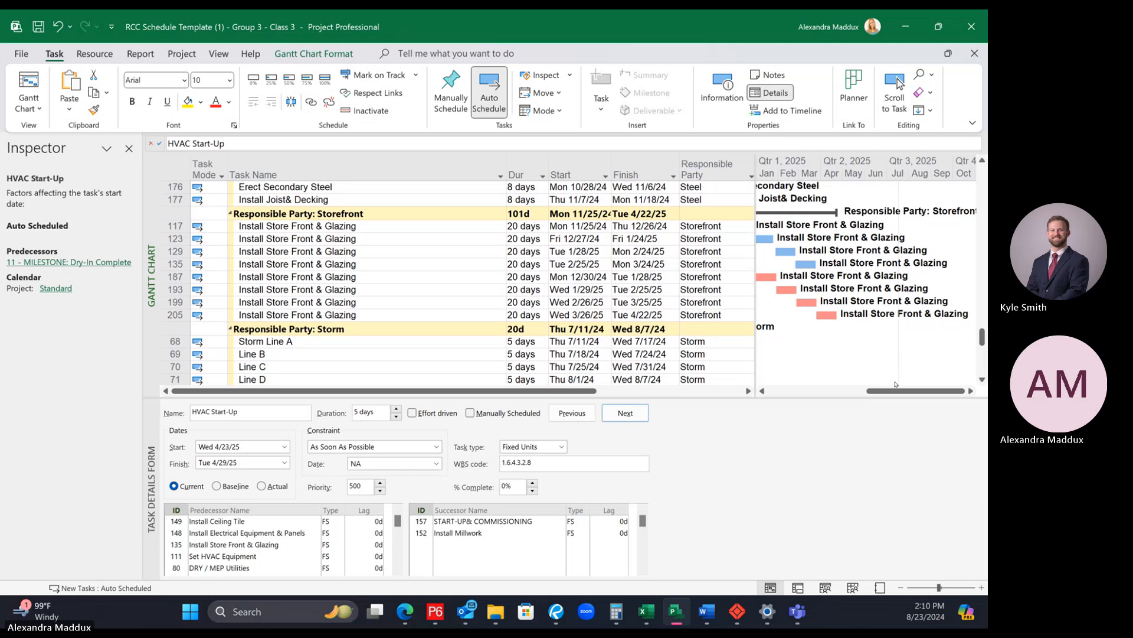
scroll(900, 391, left, 3)
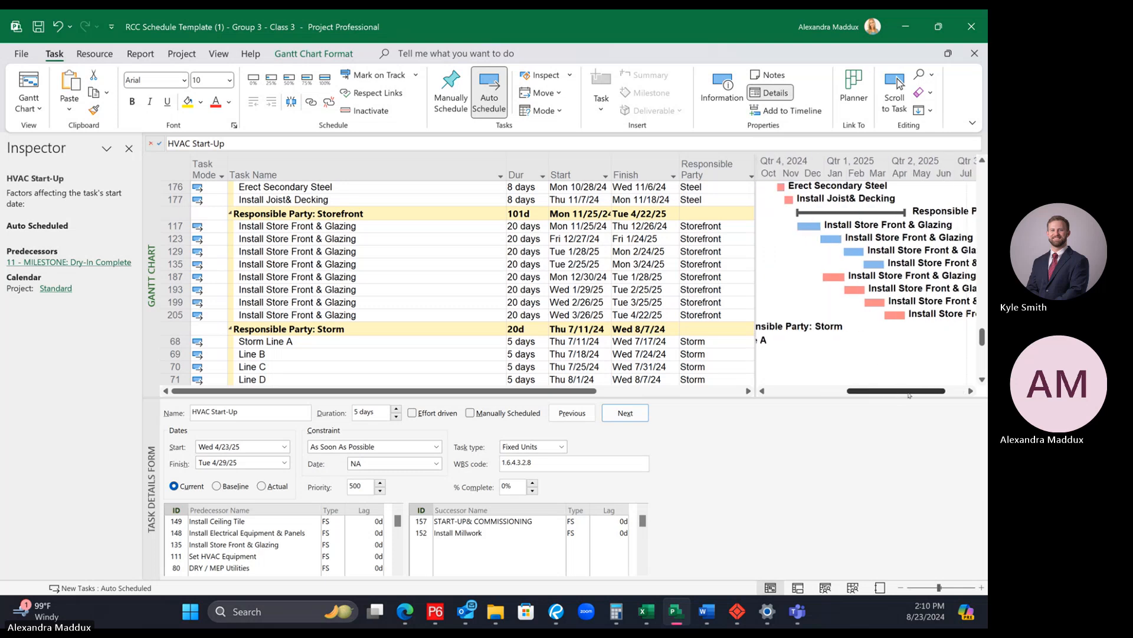
scroll(909, 390, right, 3)
scroll(884, 365, up, 8)
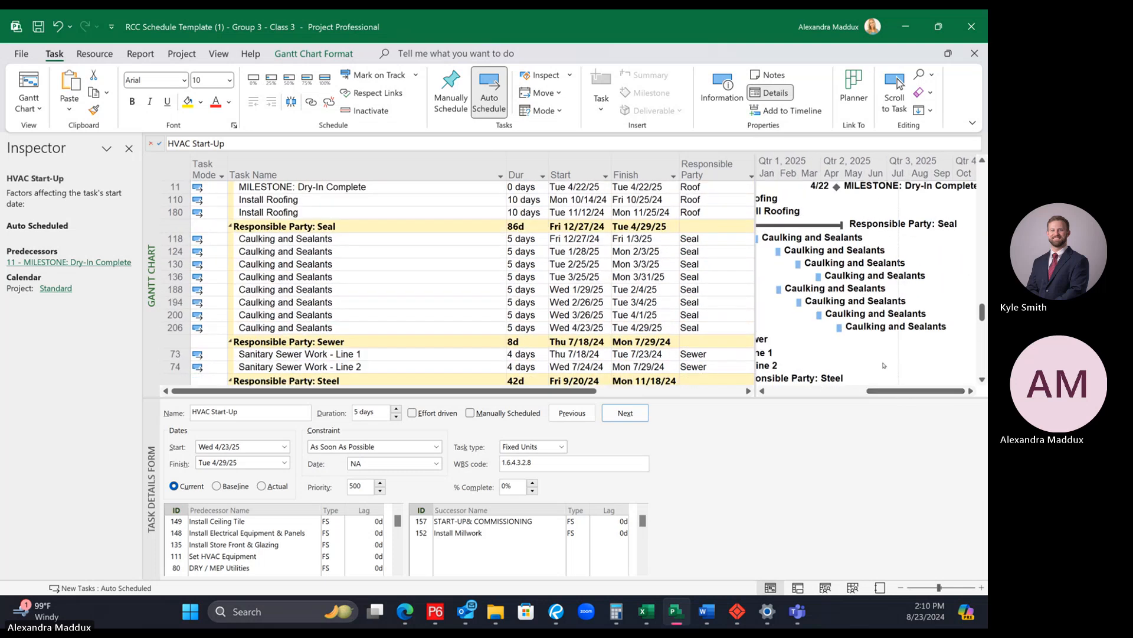
scroll(884, 364, up, 12)
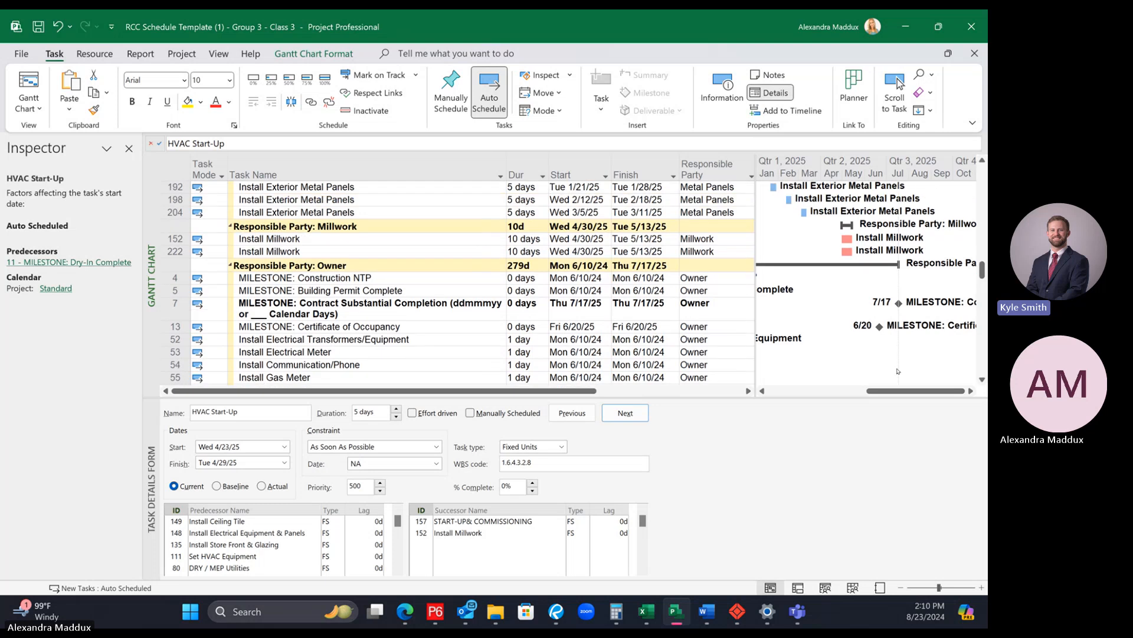
scroll(897, 370, up, 3)
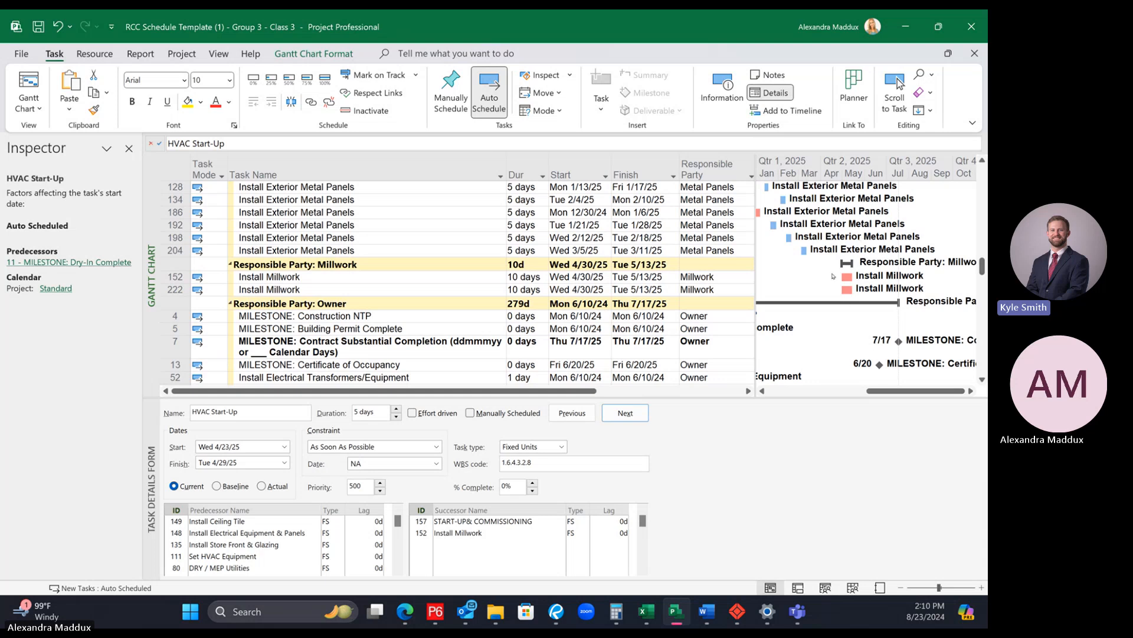
scroll(838, 274, up, 5)
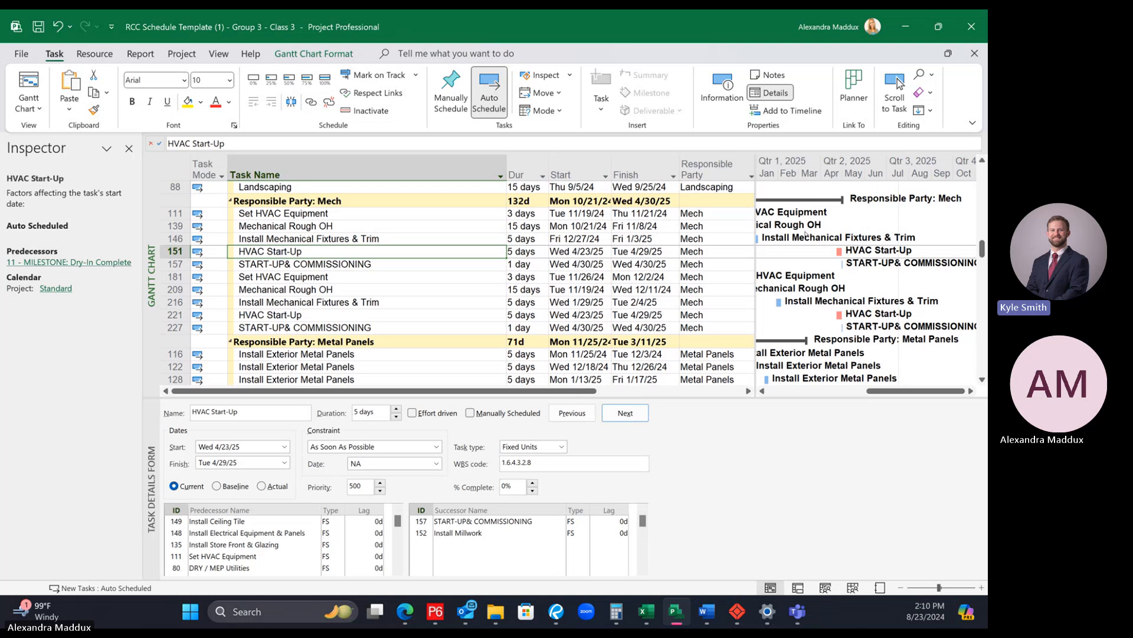
Step: Remove the Dry-In Complete milestone from the predecessors of Building 1's HVAC Start-Up, enlarging the task details to show the full list
drag(544, 399, 553, 368)
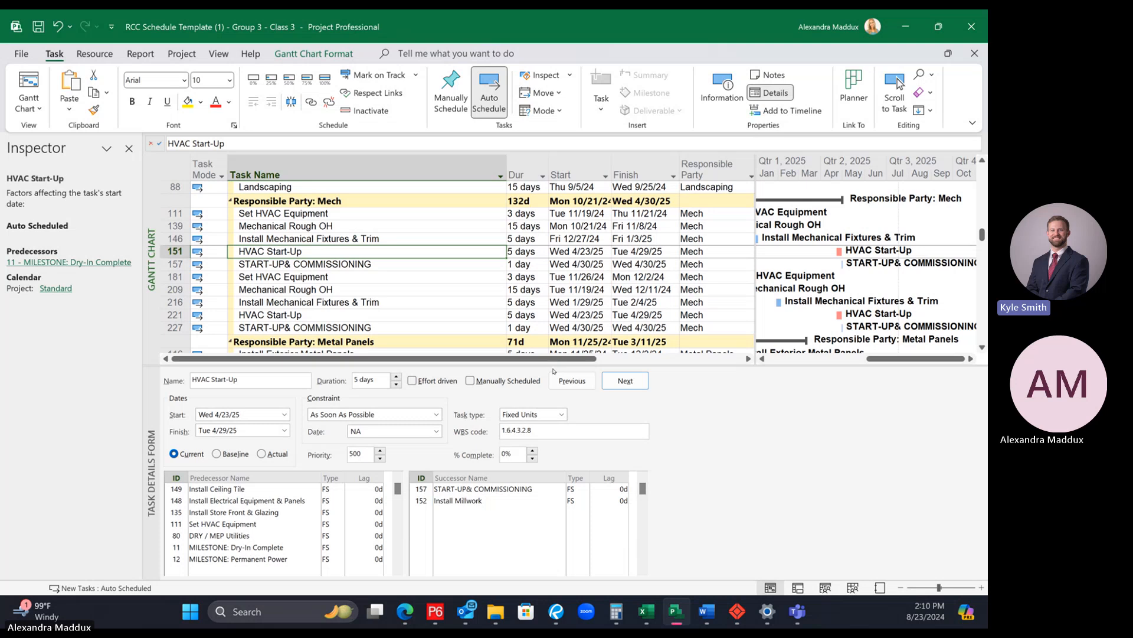
click(281, 275)
click(278, 251)
click(324, 265)
click(313, 248)
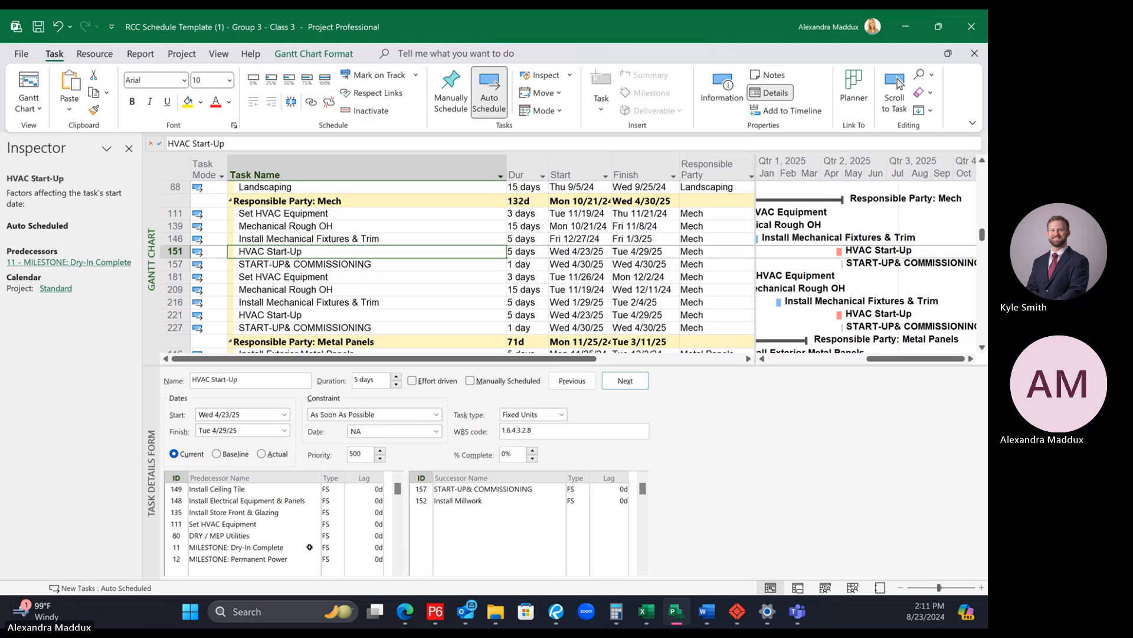
click(234, 547)
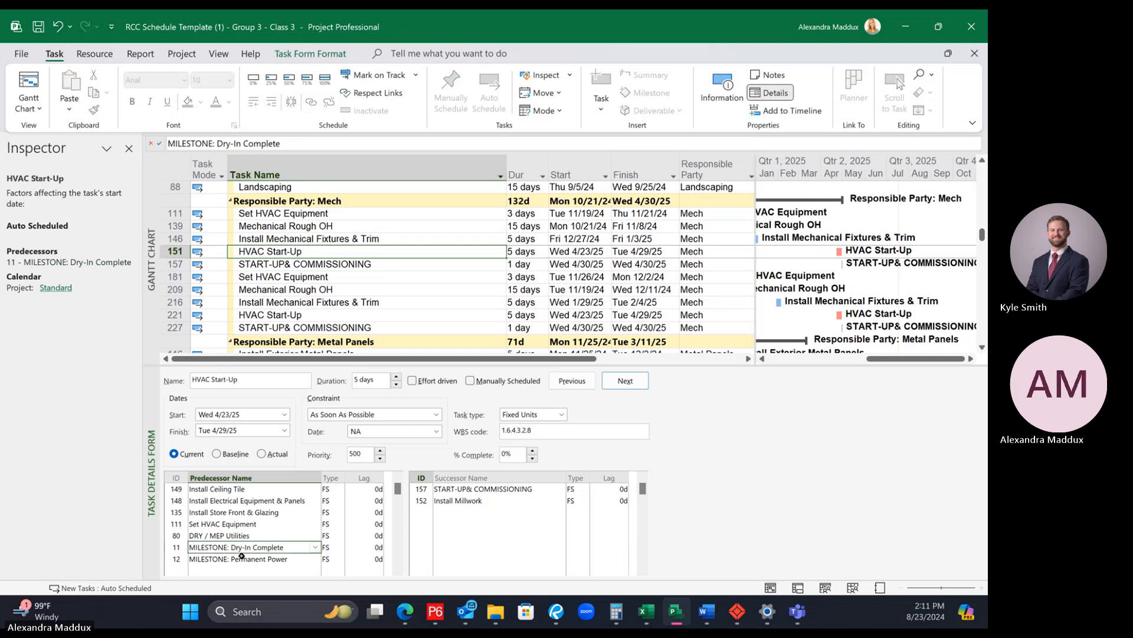
key(Delete)
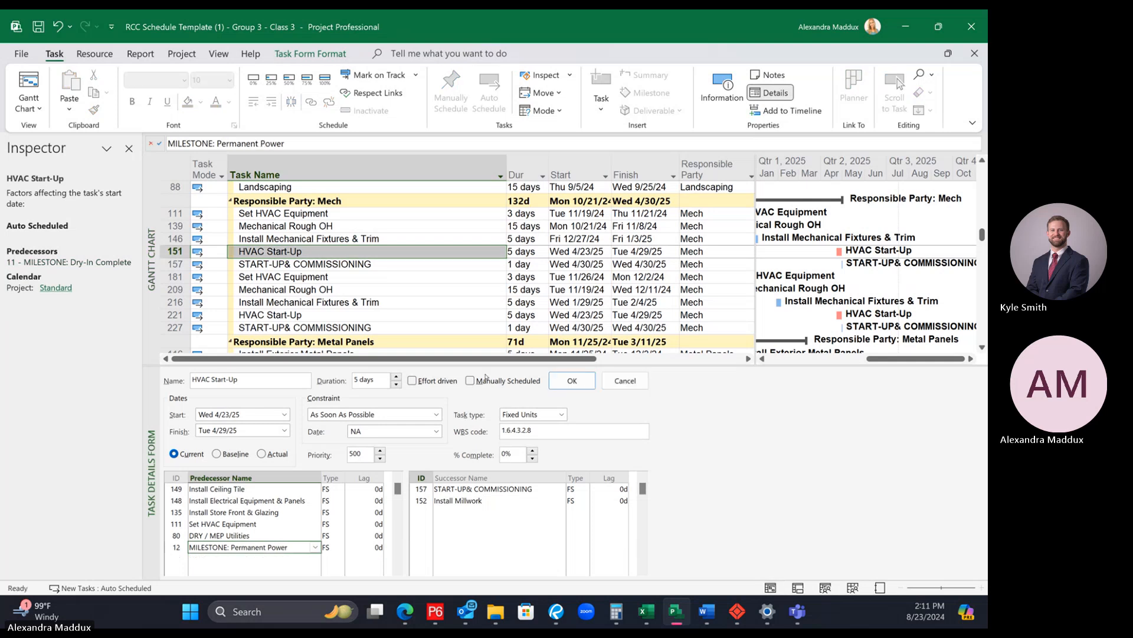
click(399, 252)
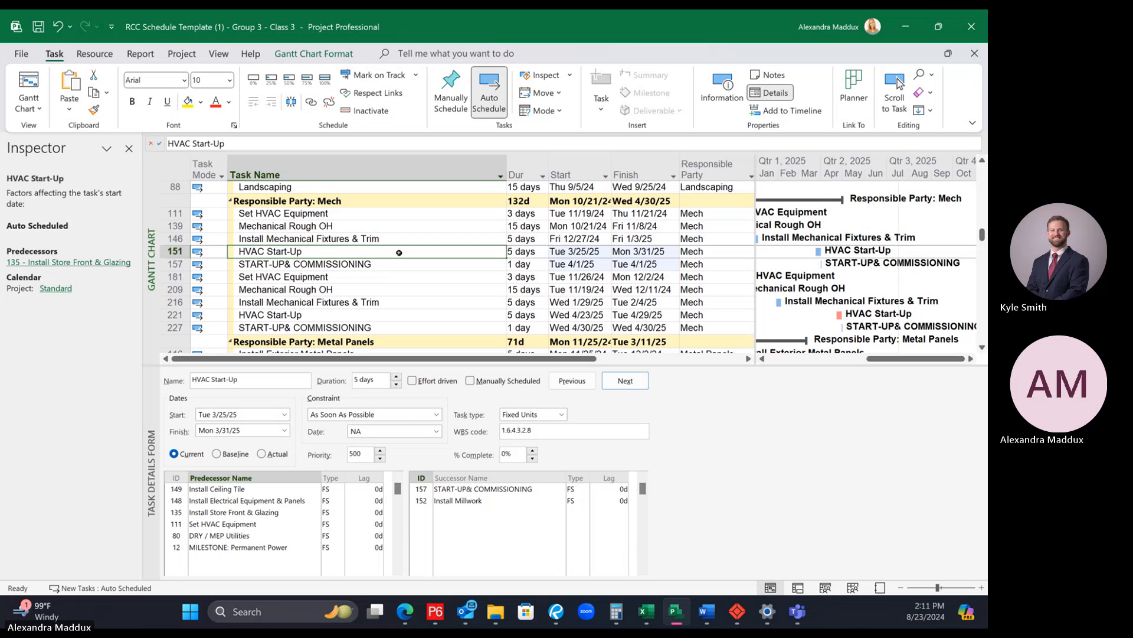
Step: Review Building 1's Install Millwork predecessors, the Final Clean dates in the GC group, and the remaining HVAC Start-Up predecessors
scroll(511, 264, down, 3)
scroll(511, 265, down, 3)
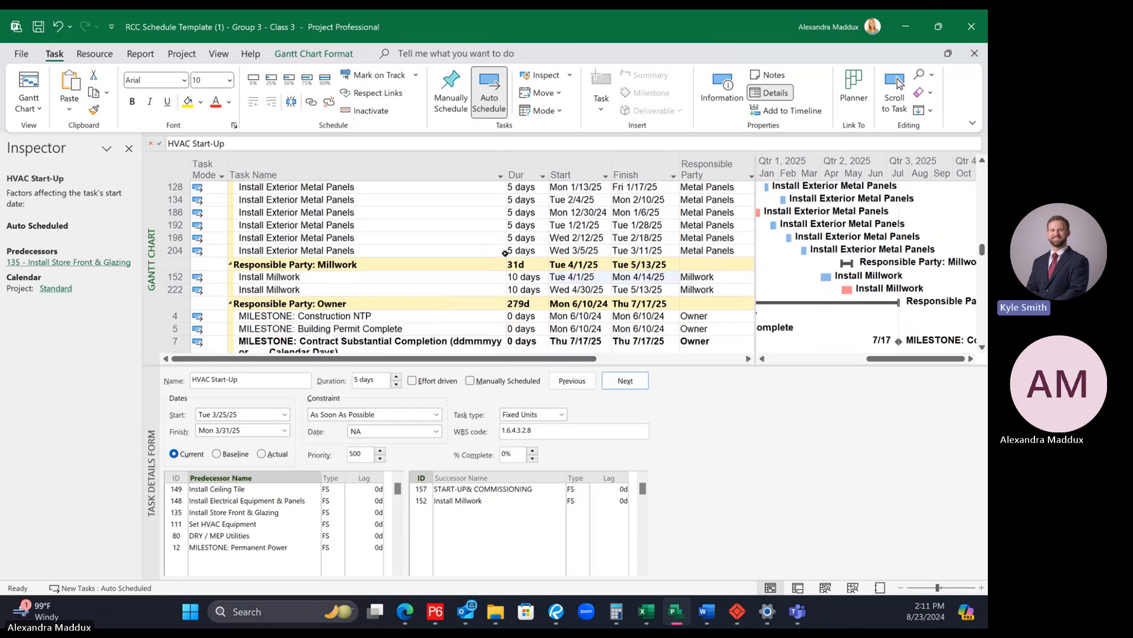
scroll(478, 251, down, 3)
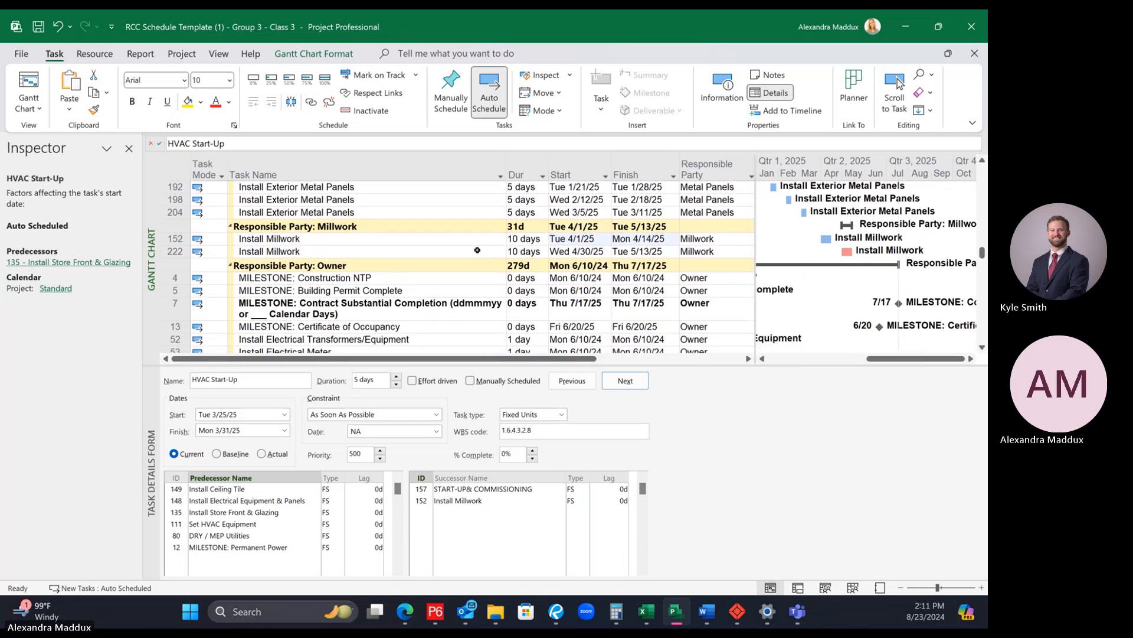
scroll(478, 251, up, 1)
click(434, 278)
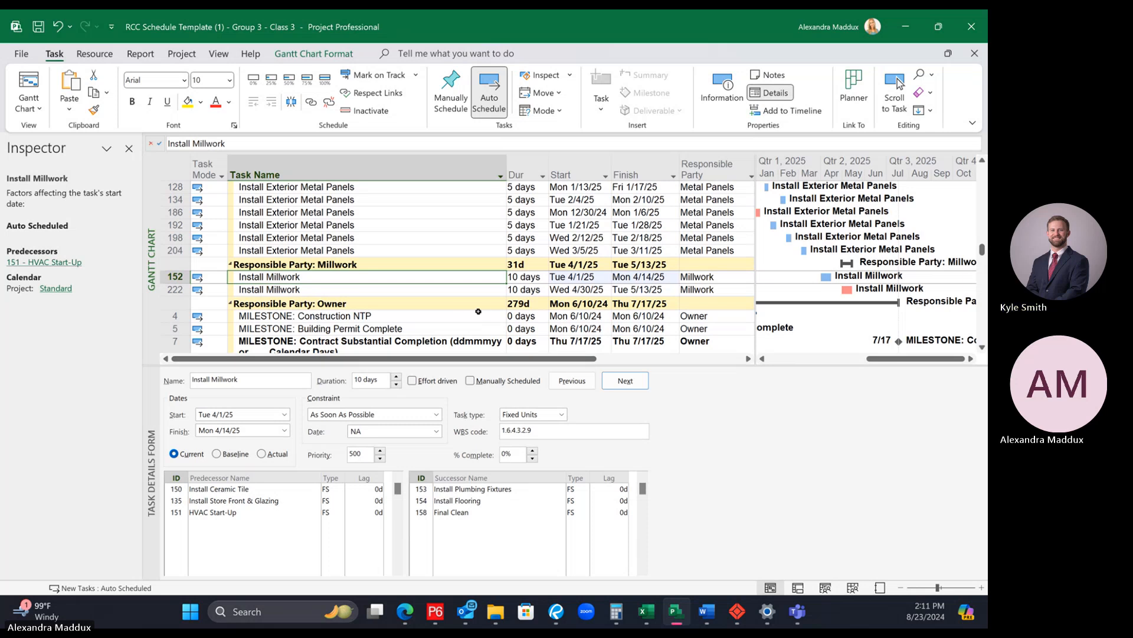
scroll(464, 277, up, 1)
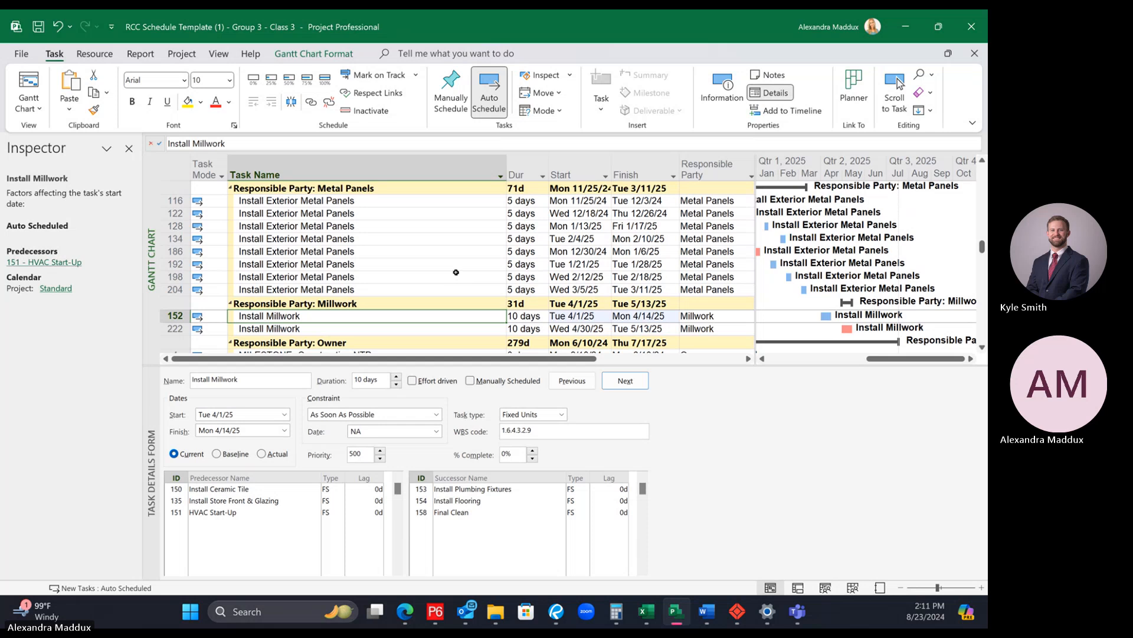
scroll(456, 272, up, 7)
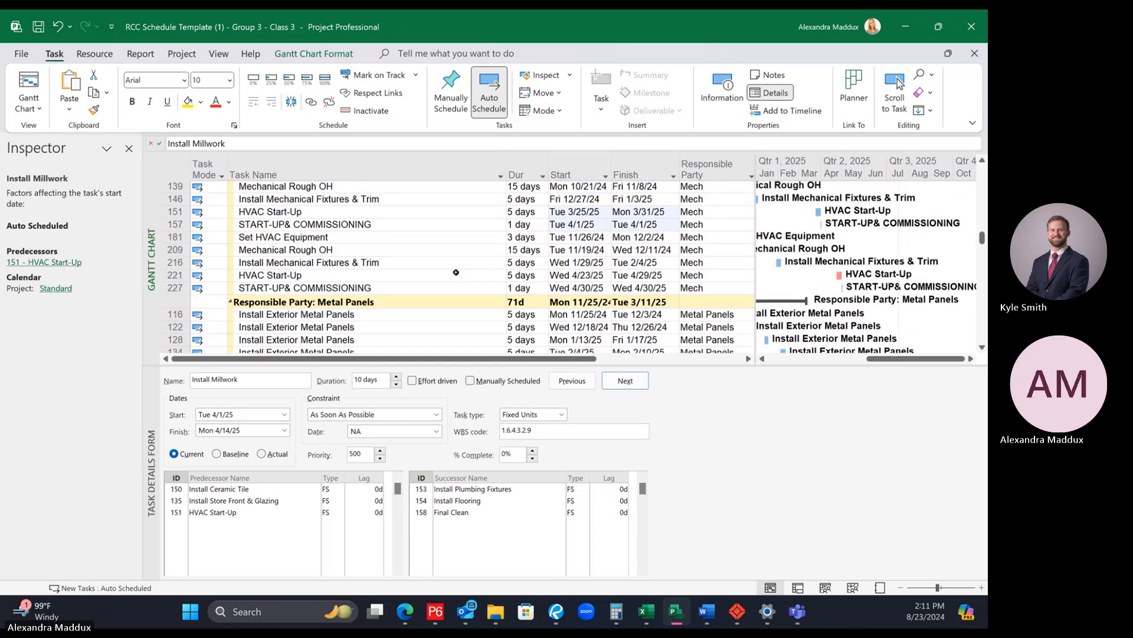
scroll(455, 272, up, 4)
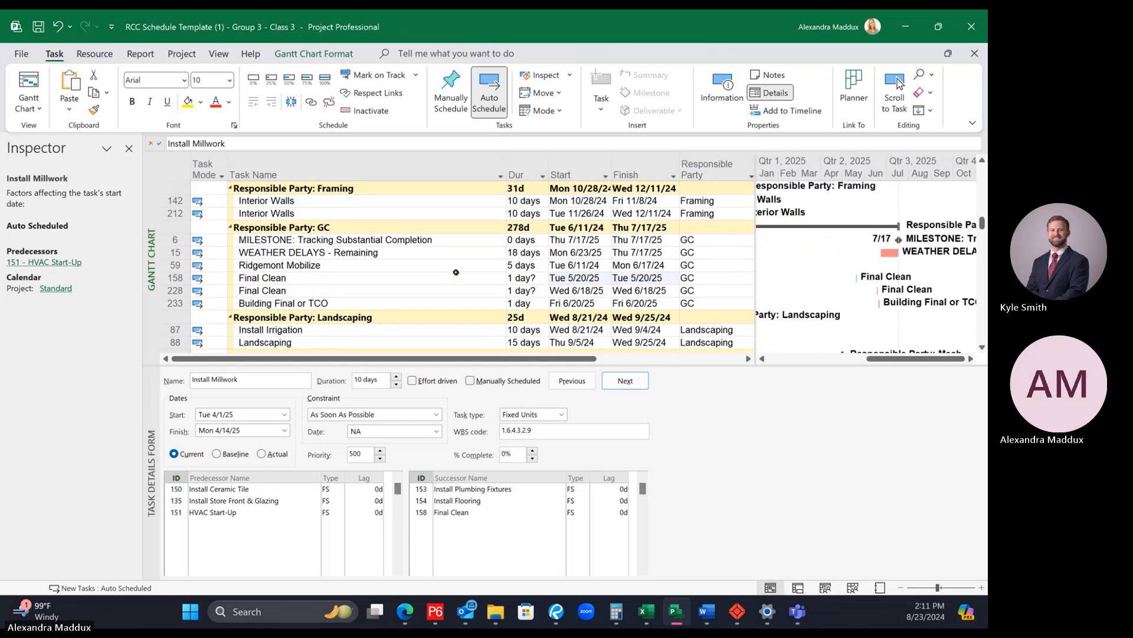
scroll(455, 272, down, 7)
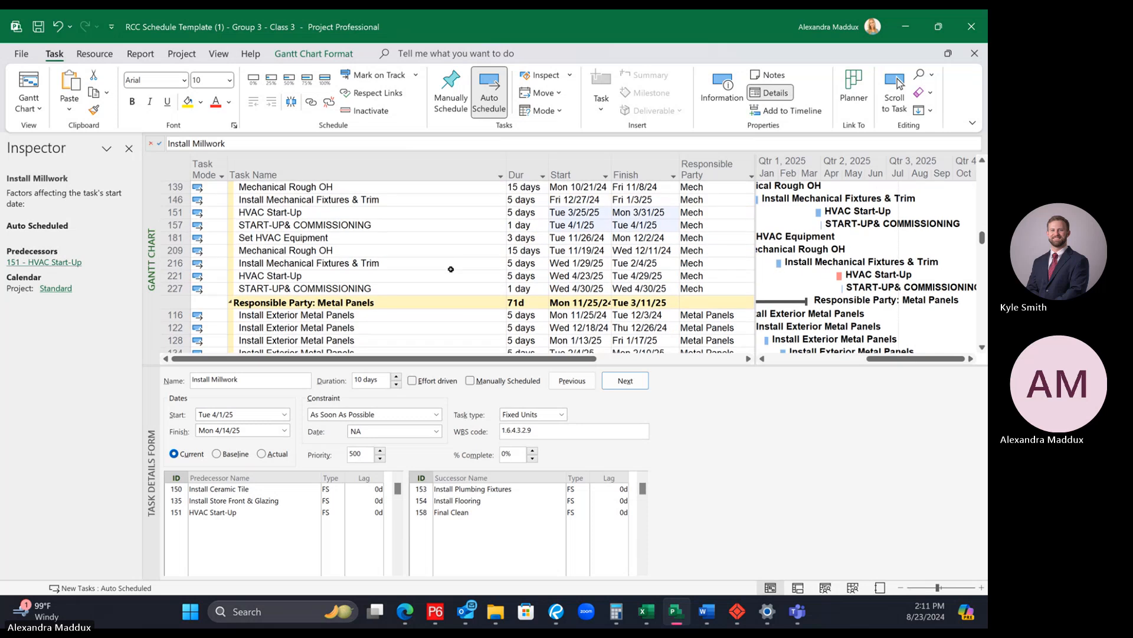
click(373, 215)
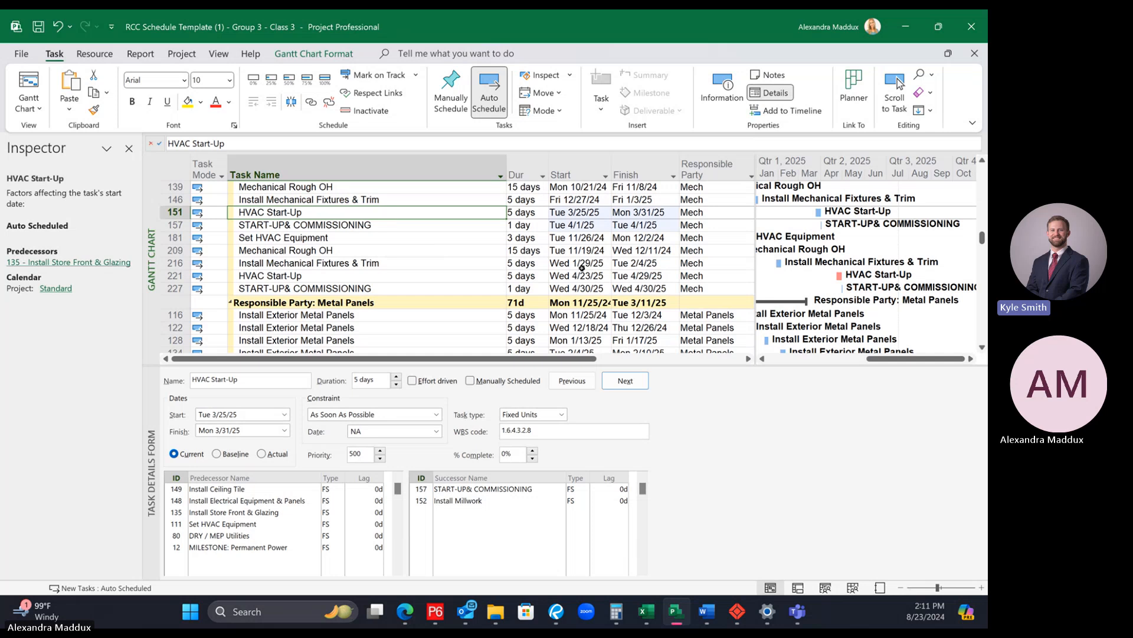
Step: Scan the Gantt bars across the responsible-party groups, from Metal Panels and Millwork back to Ceiling and on to Waterproofing
scroll(594, 277, down, 2)
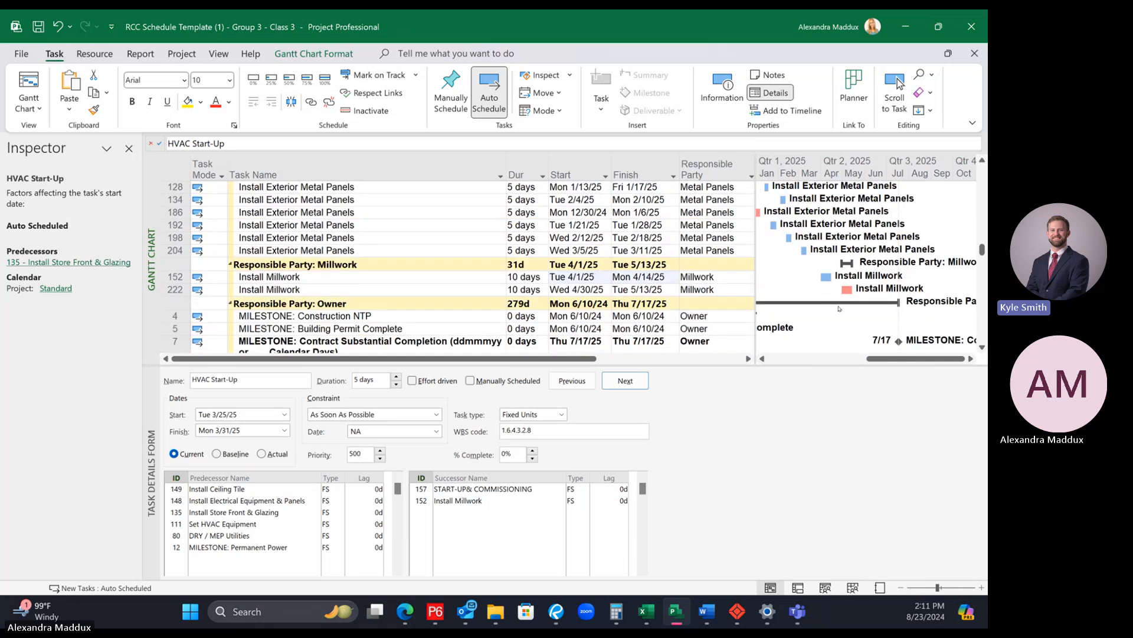
scroll(838, 308, up, 10)
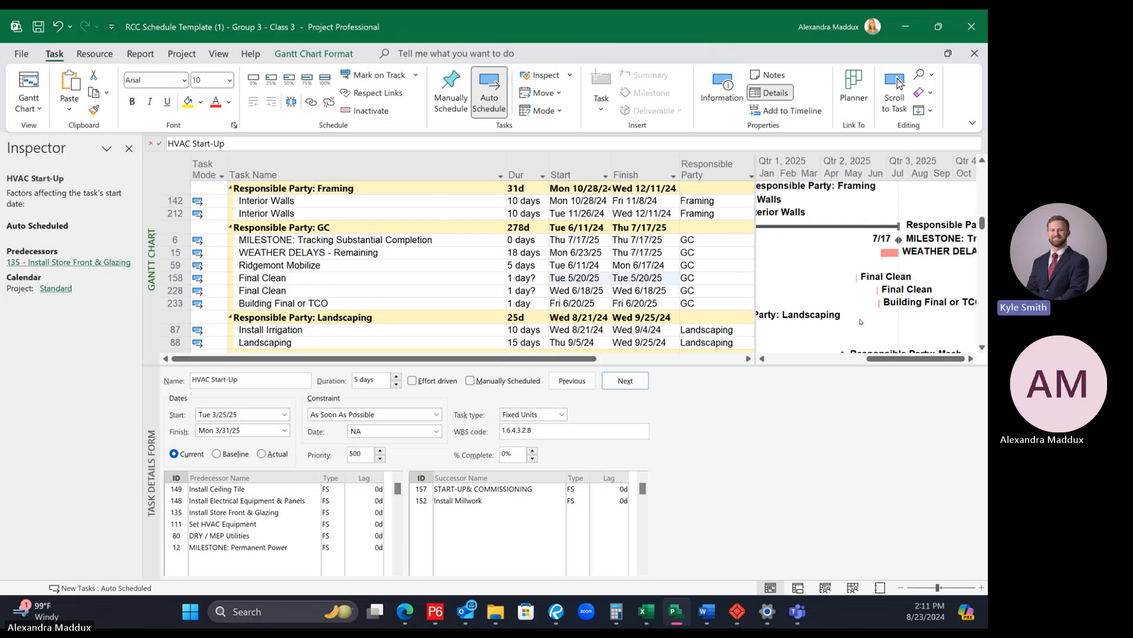
scroll(861, 322, up, 2)
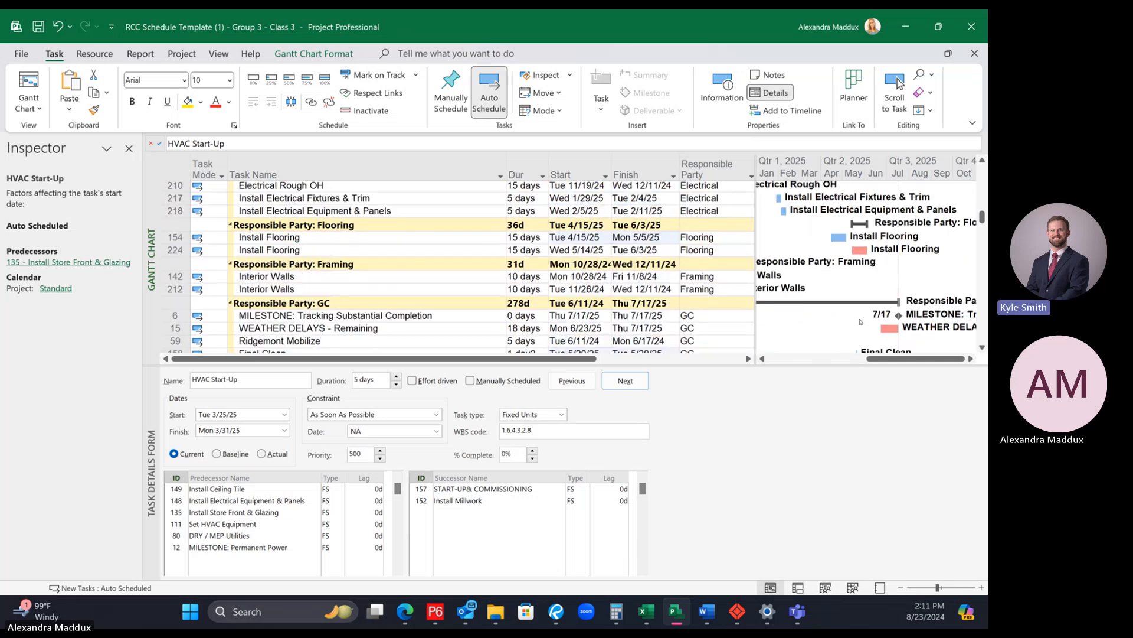
scroll(861, 257, up, 8)
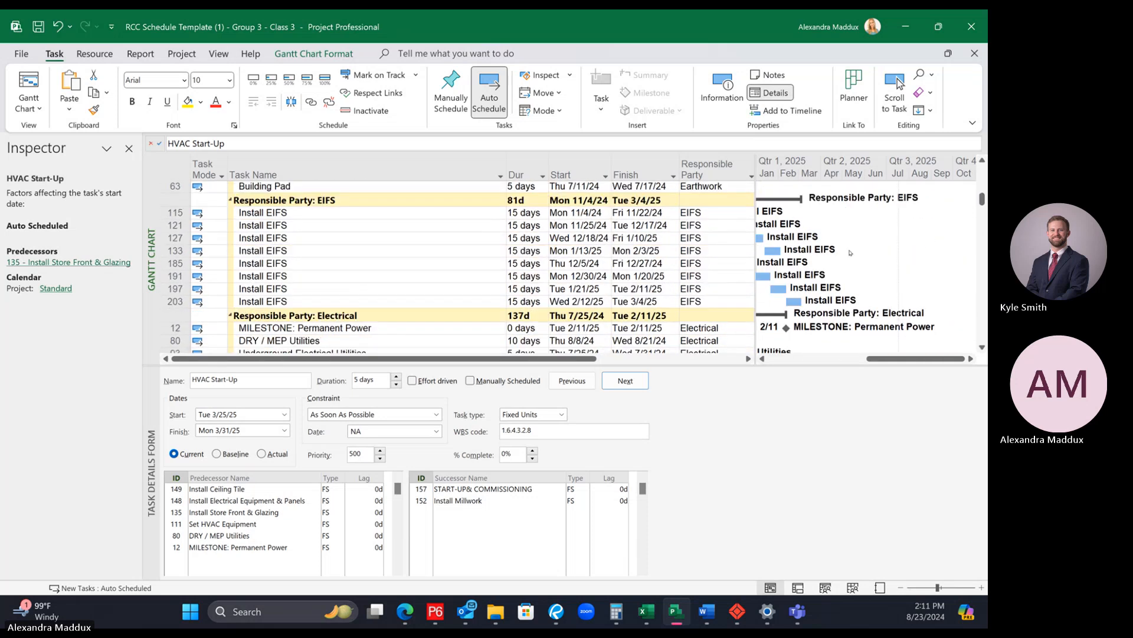
scroll(857, 264, up, 7)
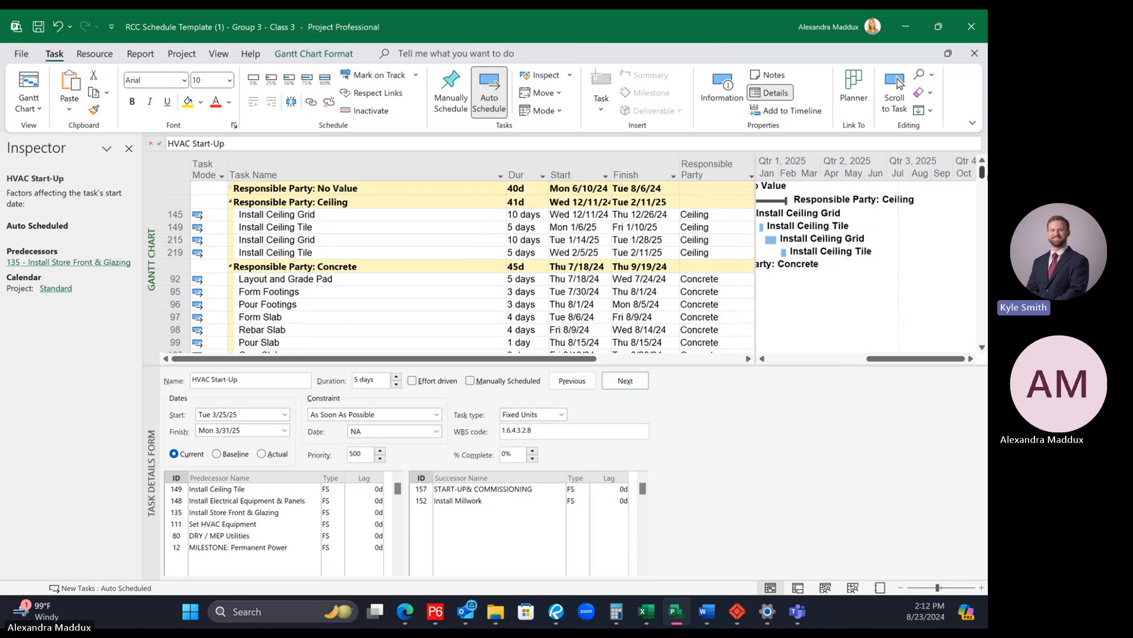
drag(979, 173, 978, 346)
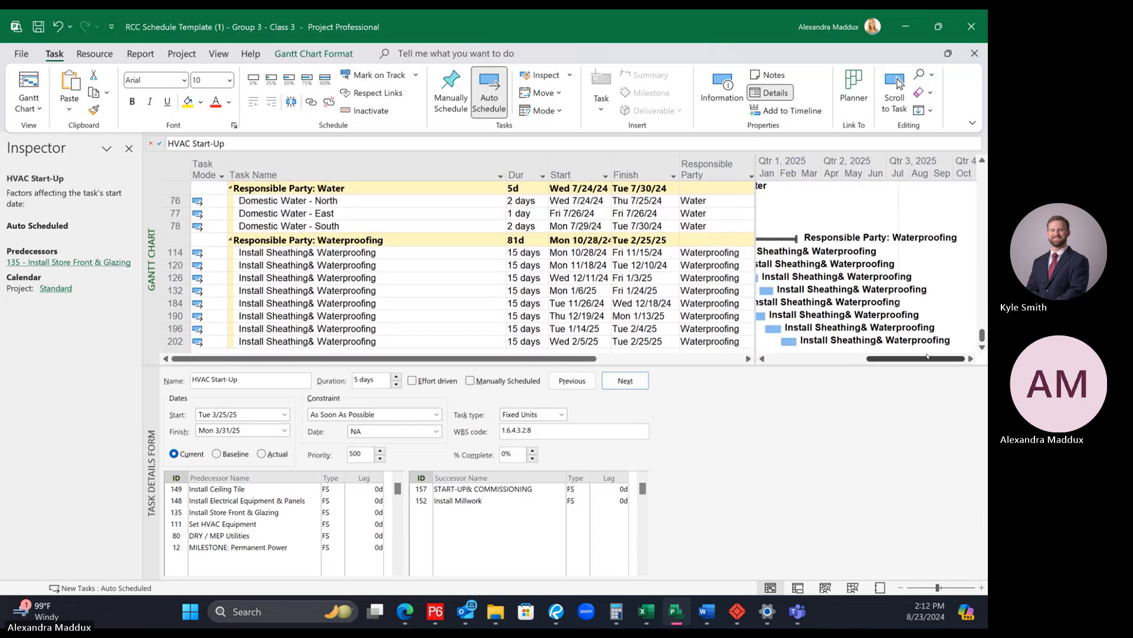
drag(899, 361, 859, 361)
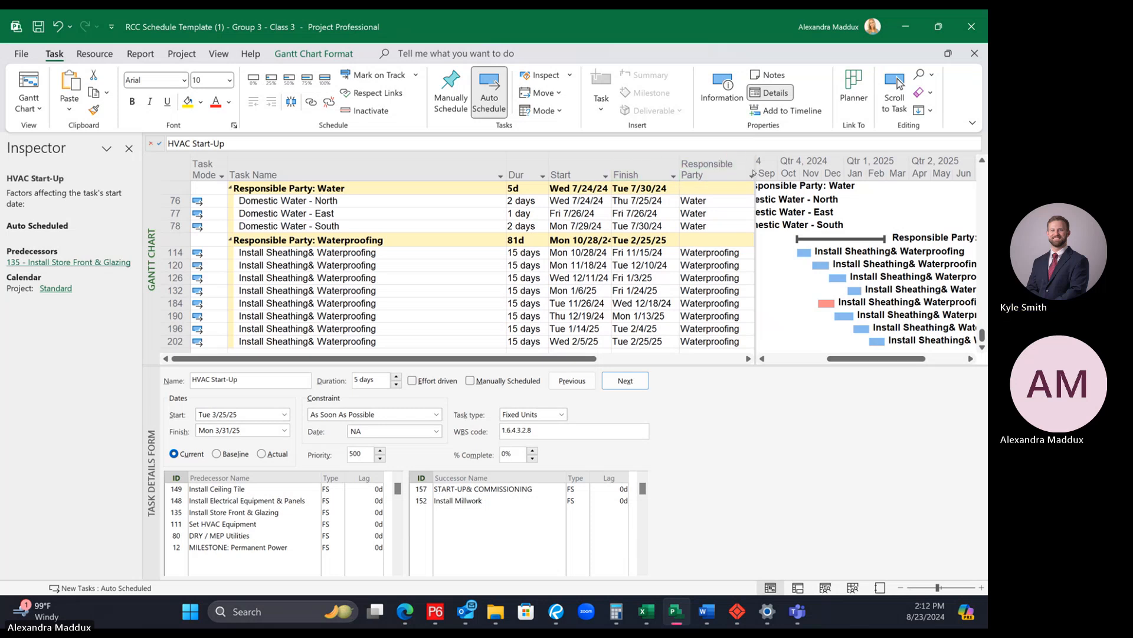
Step: Remove the grouping by Responsible Party from the schedule and close the Inspector
click(752, 175)
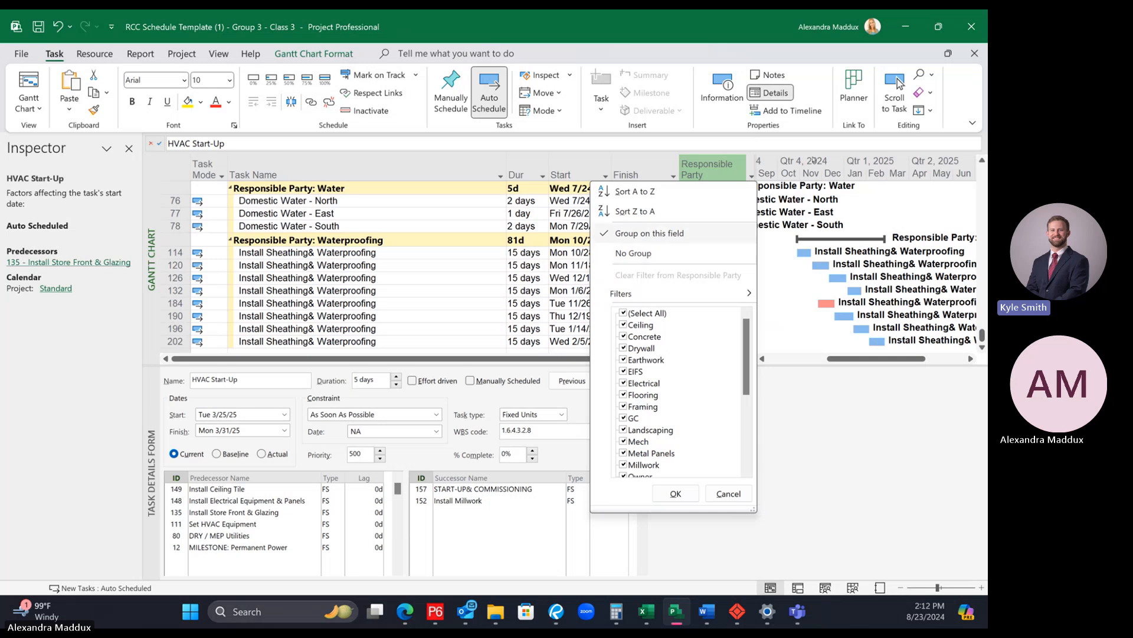
click(648, 255)
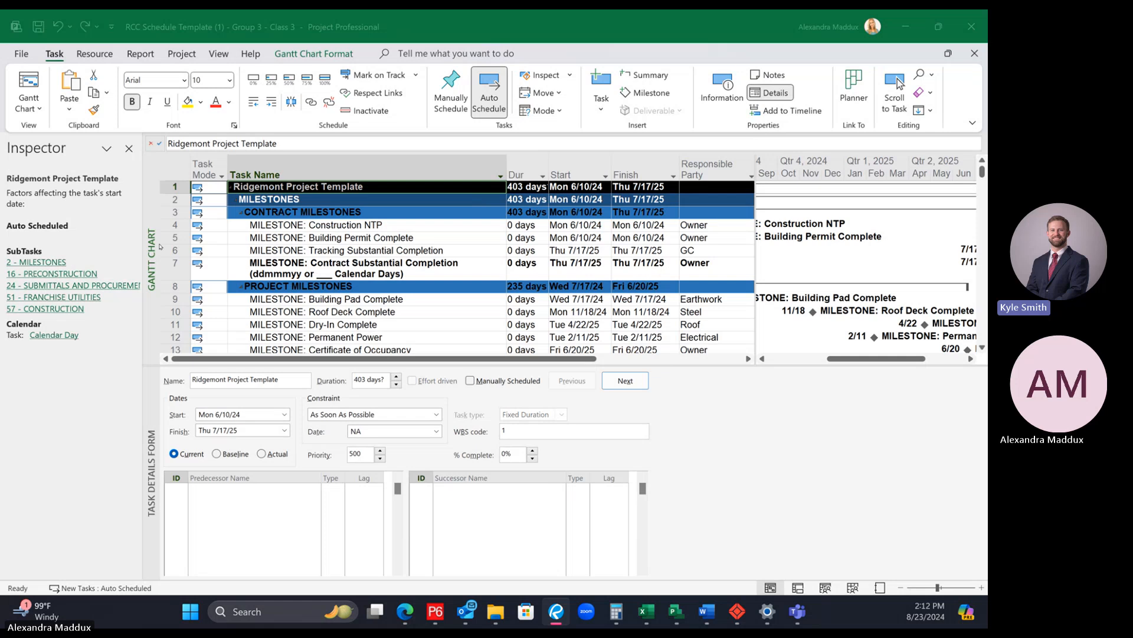
click(128, 154)
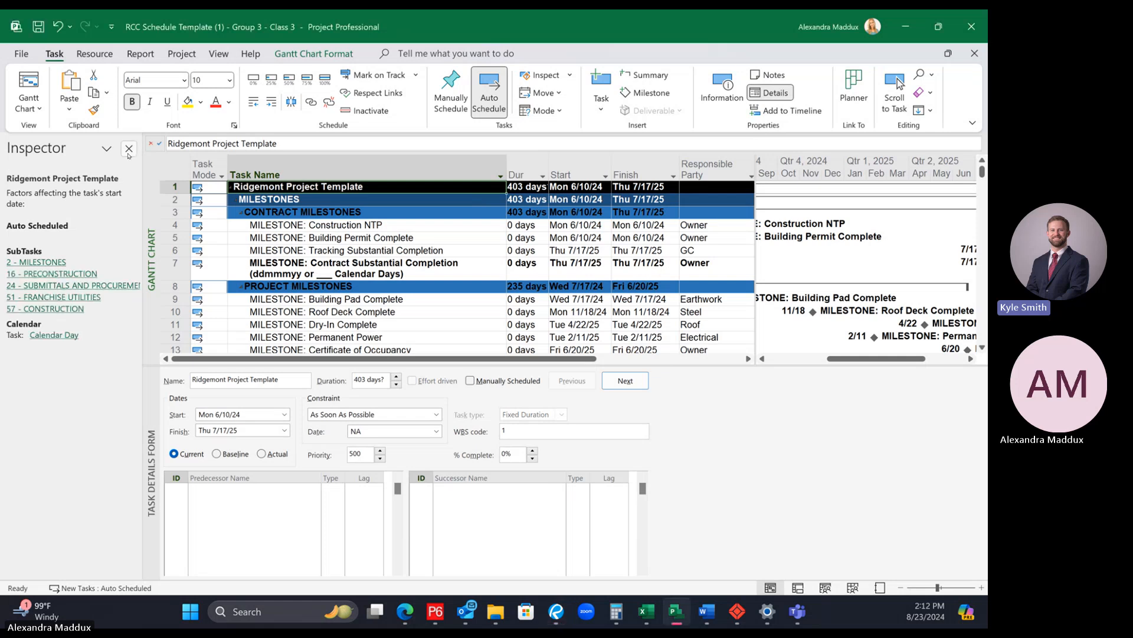
click(129, 150)
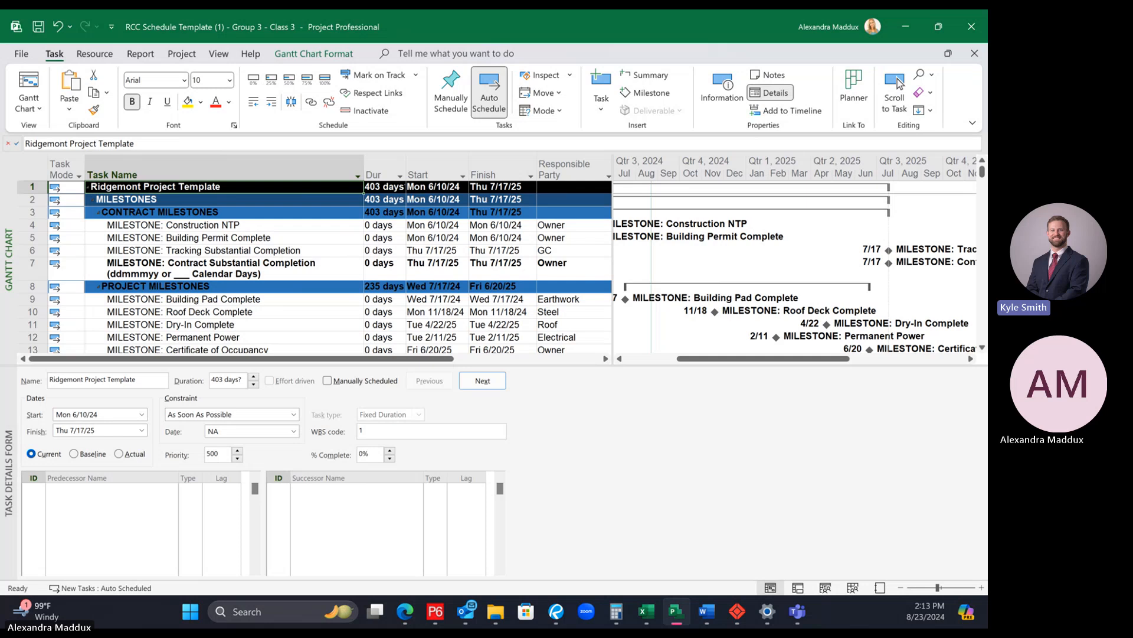
Step: Widen the task table to show the Building column and shrink the task details form to enlarge the schedule area
key(alt+Tab)
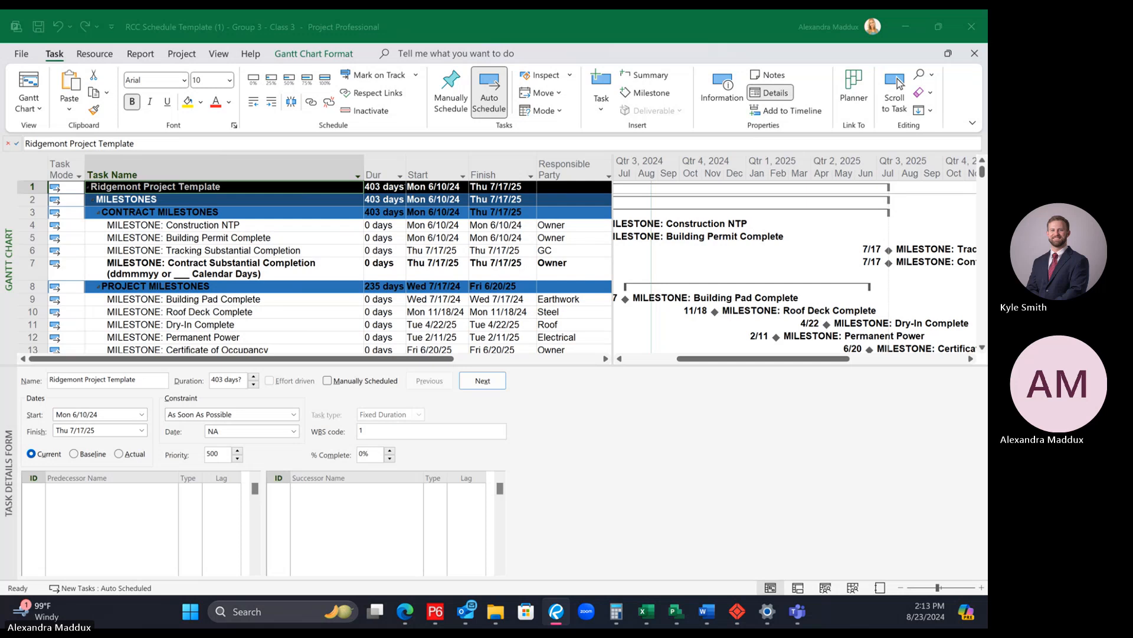
click(612, 219)
drag(613, 216, 735, 236)
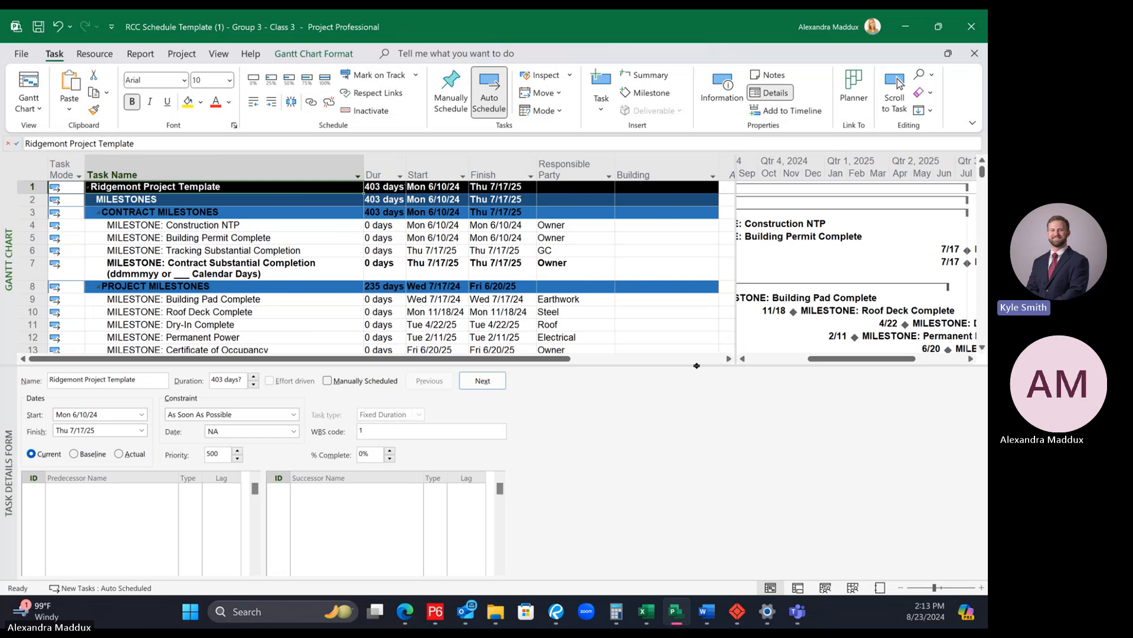
drag(696, 365, 697, 390)
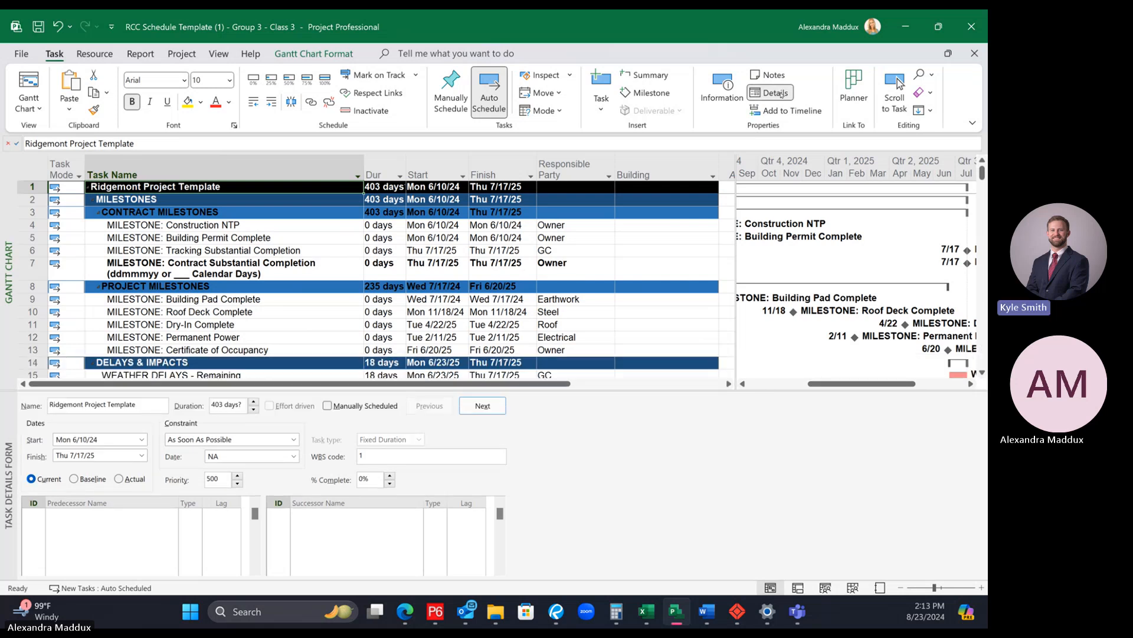
click(776, 93)
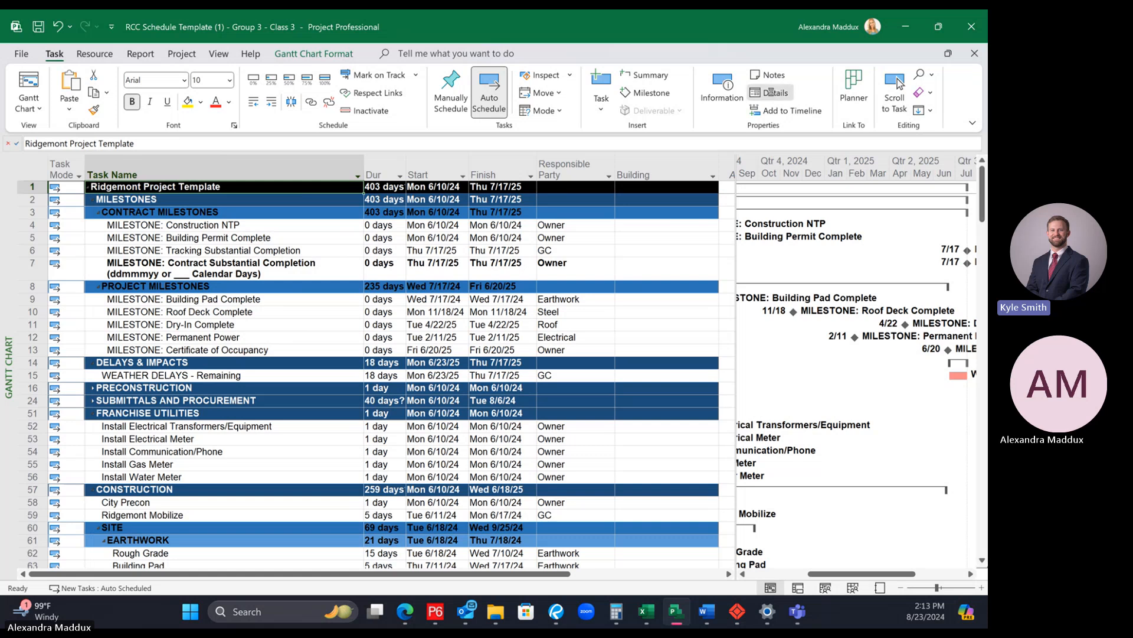
click(773, 93)
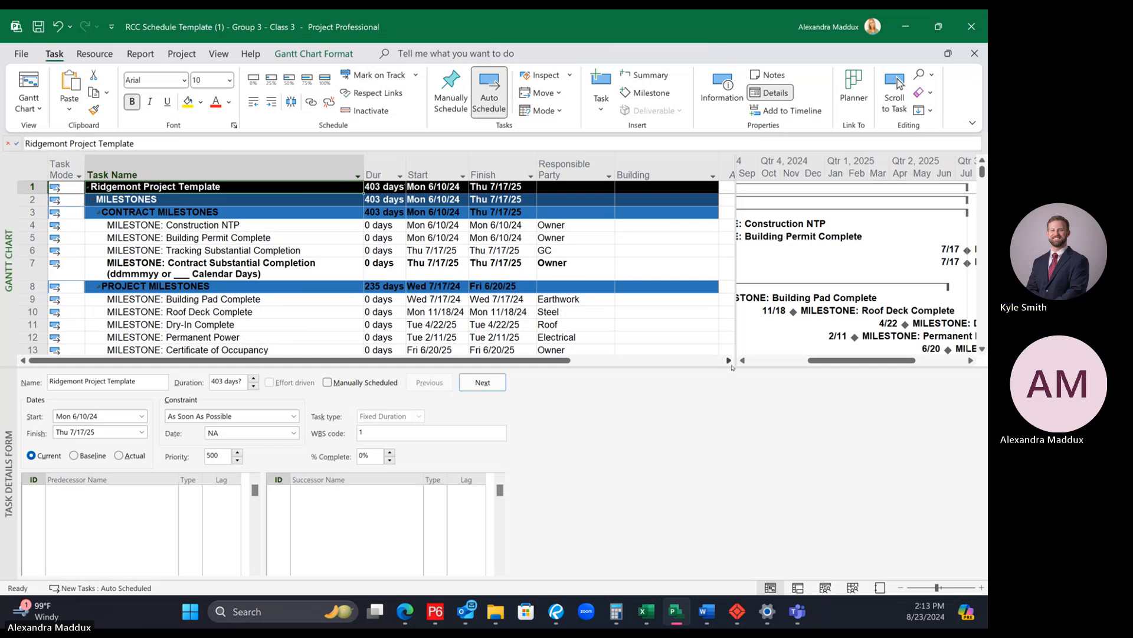
drag(732, 367, 713, 469)
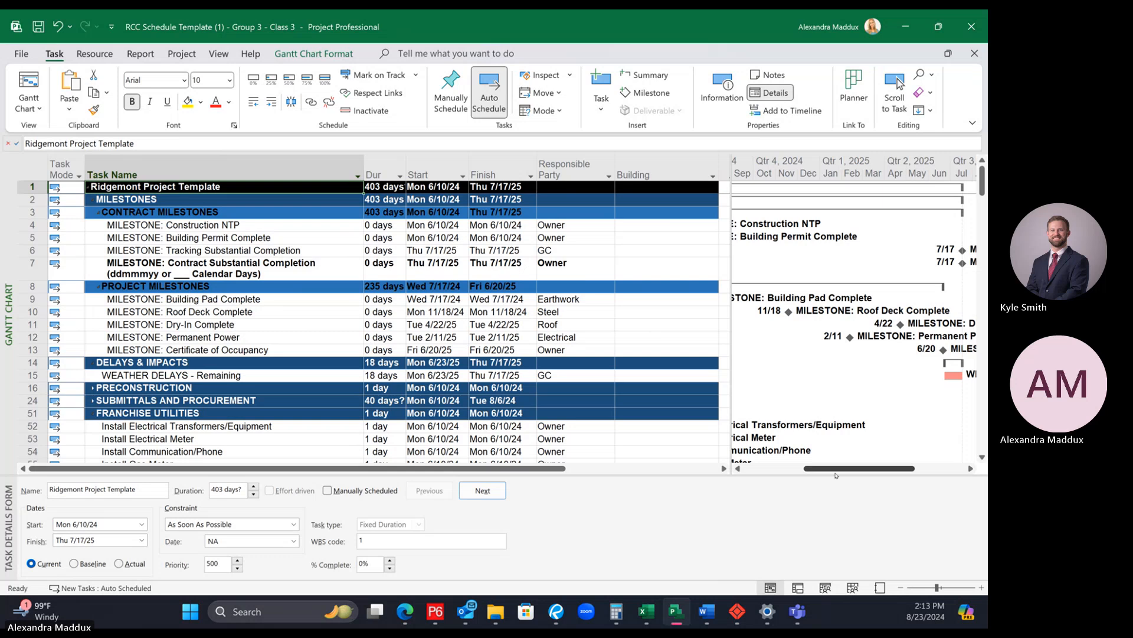
Step: Filter the schedule to Building value 1 and look through its activities from Grade Work to Closeouts
drag(812, 471, 772, 471)
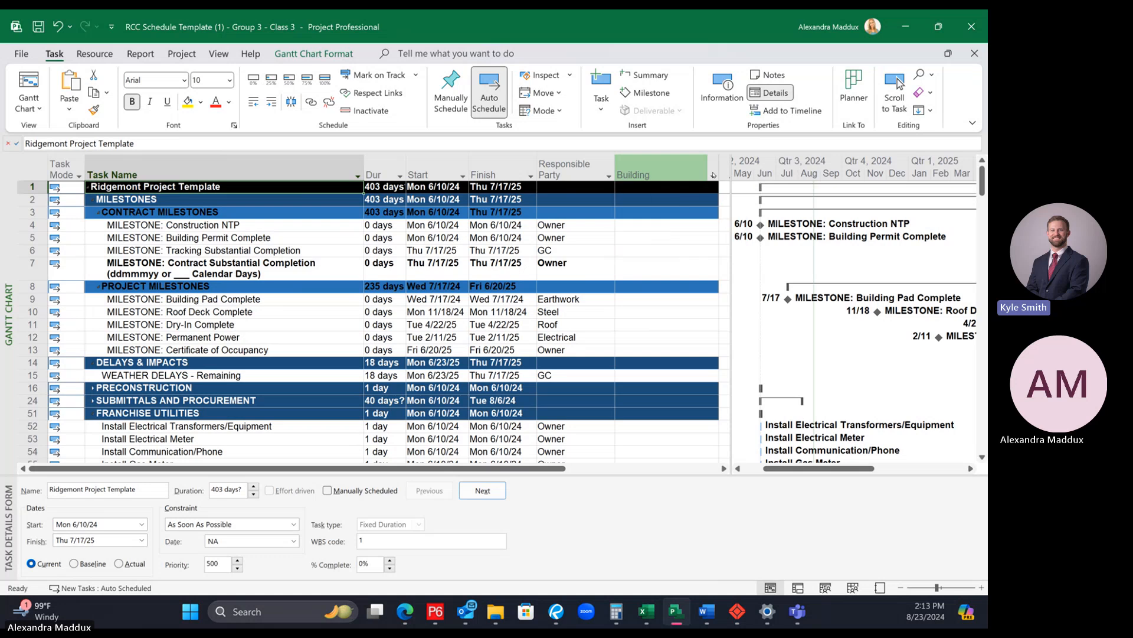
click(713, 175)
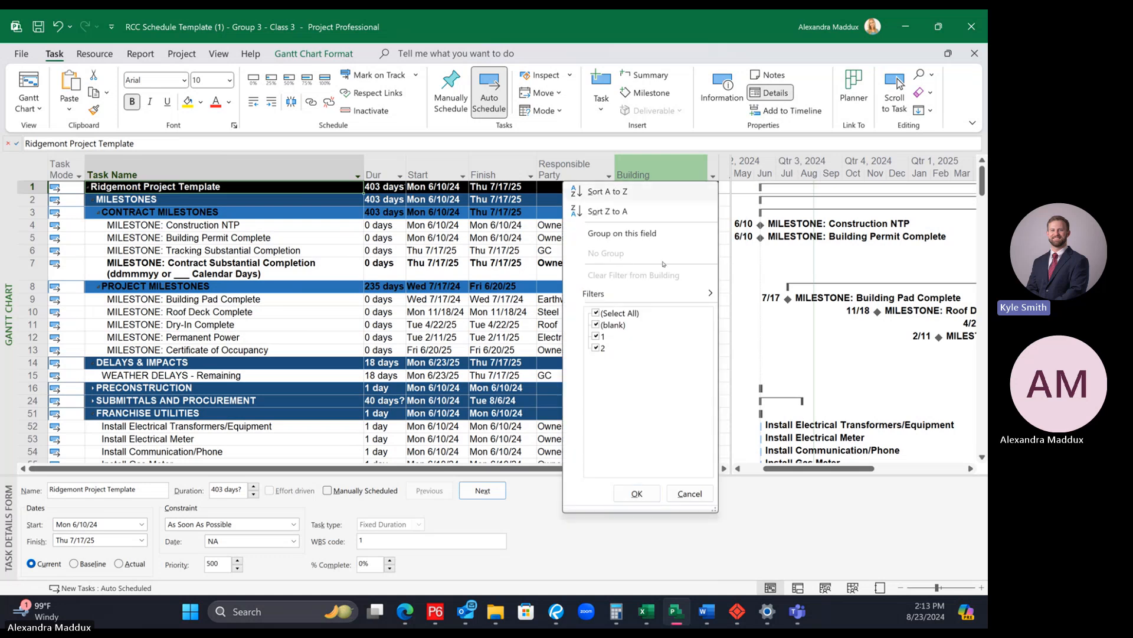
click(605, 313)
click(597, 336)
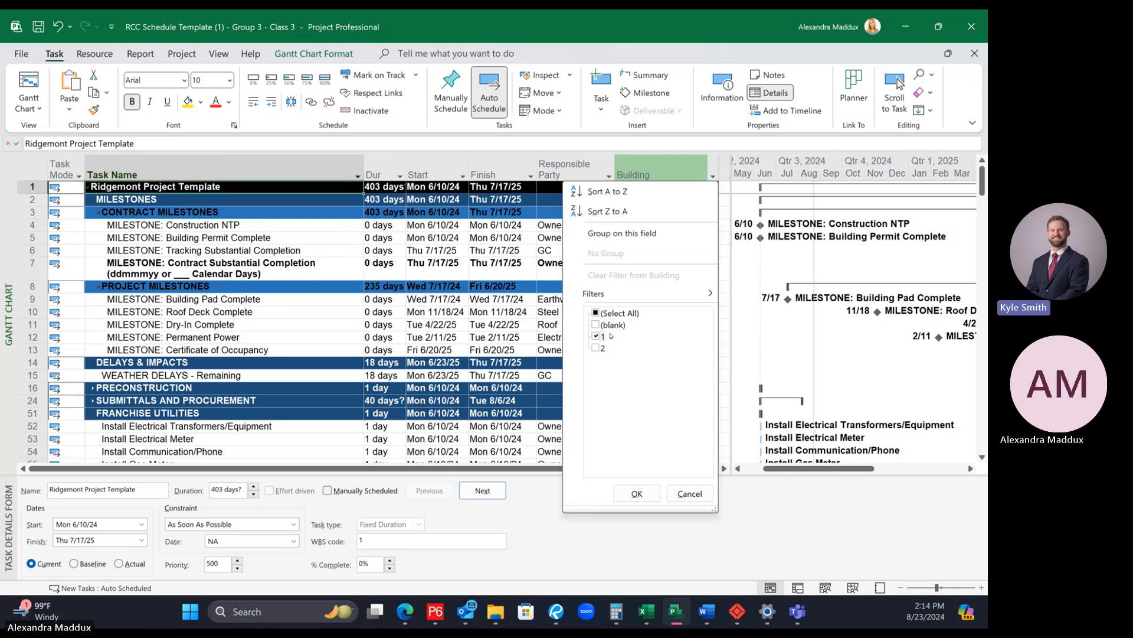
click(637, 493)
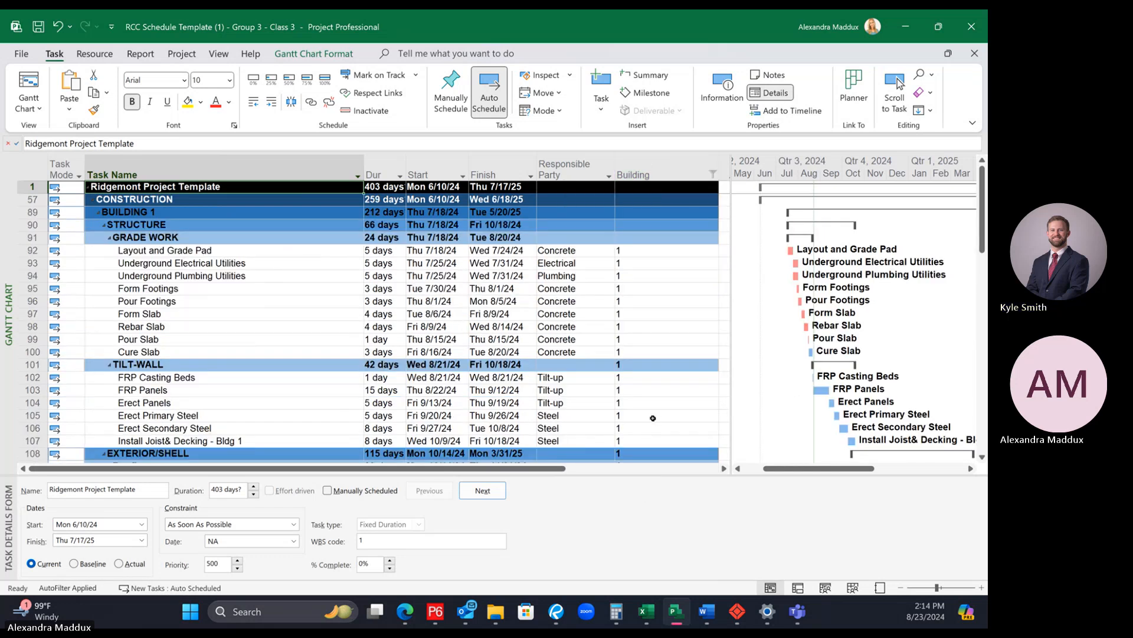
scroll(651, 418, down, 8)
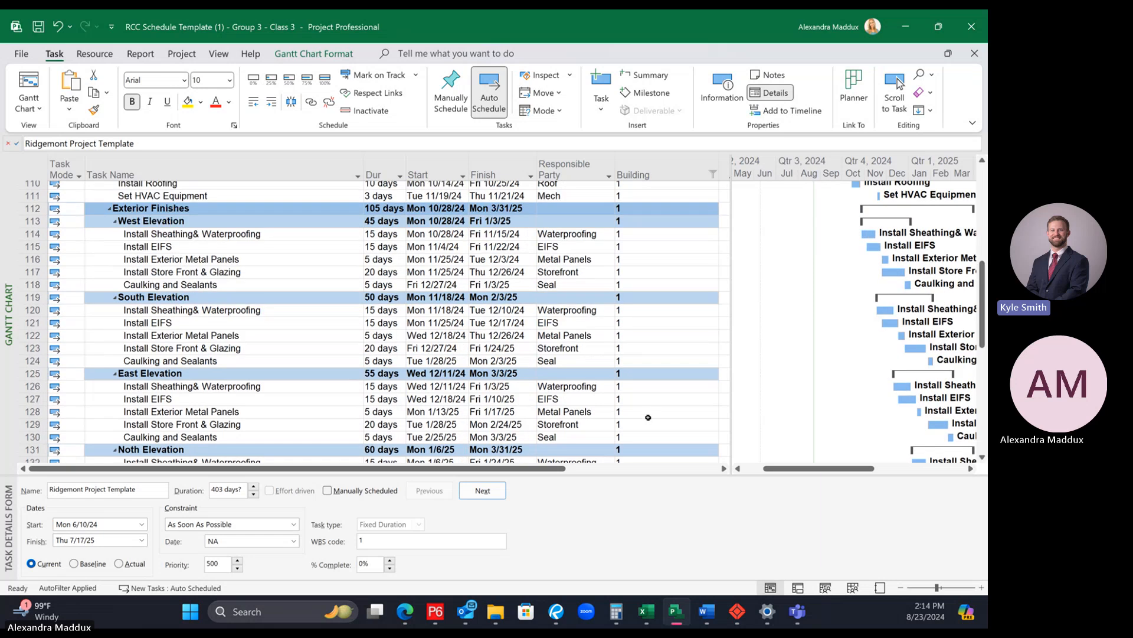
scroll(648, 417, down, 5)
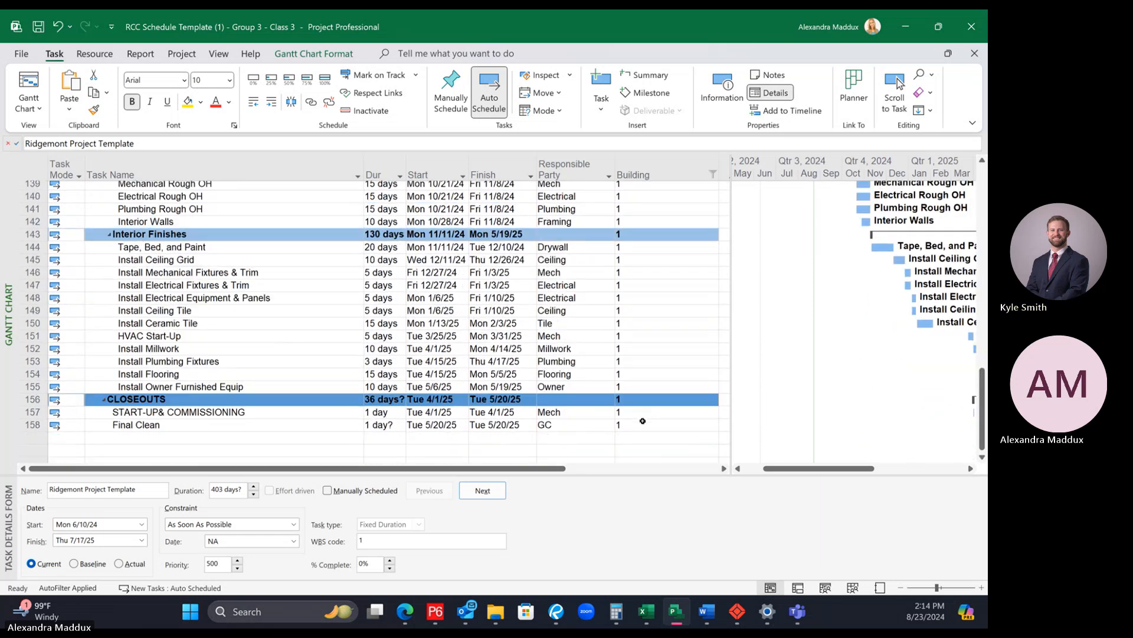
scroll(643, 424, up, 5)
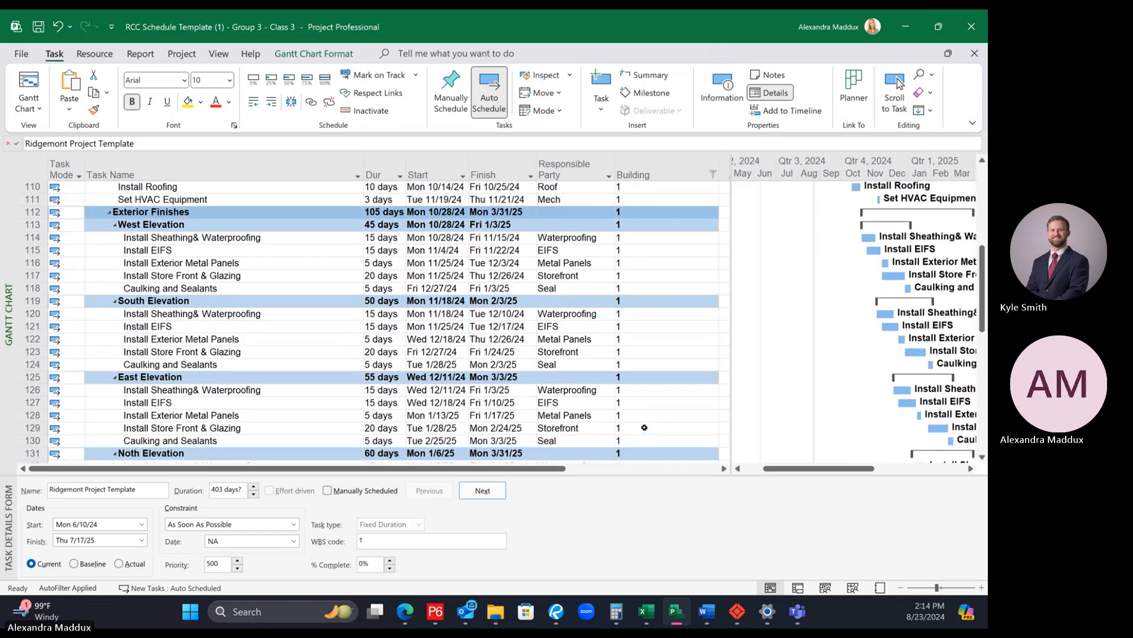
scroll(645, 427, up, 8)
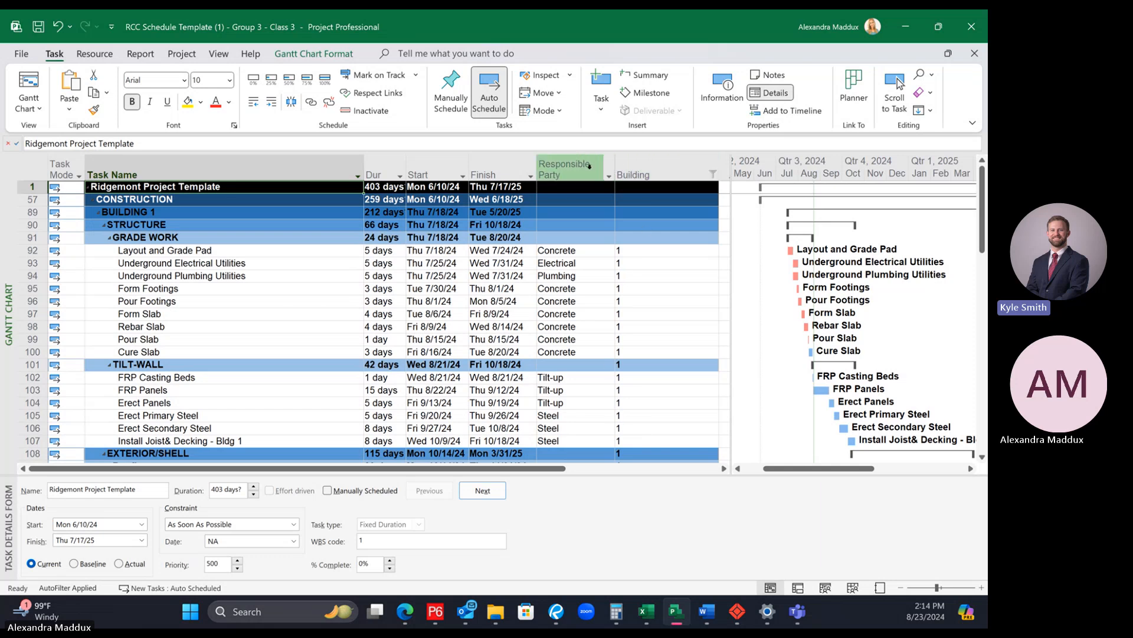
Step: Filter the Building 1 activities to the responsible parties Electrical, Mech and Plumbing, and review the remaining list
click(609, 176)
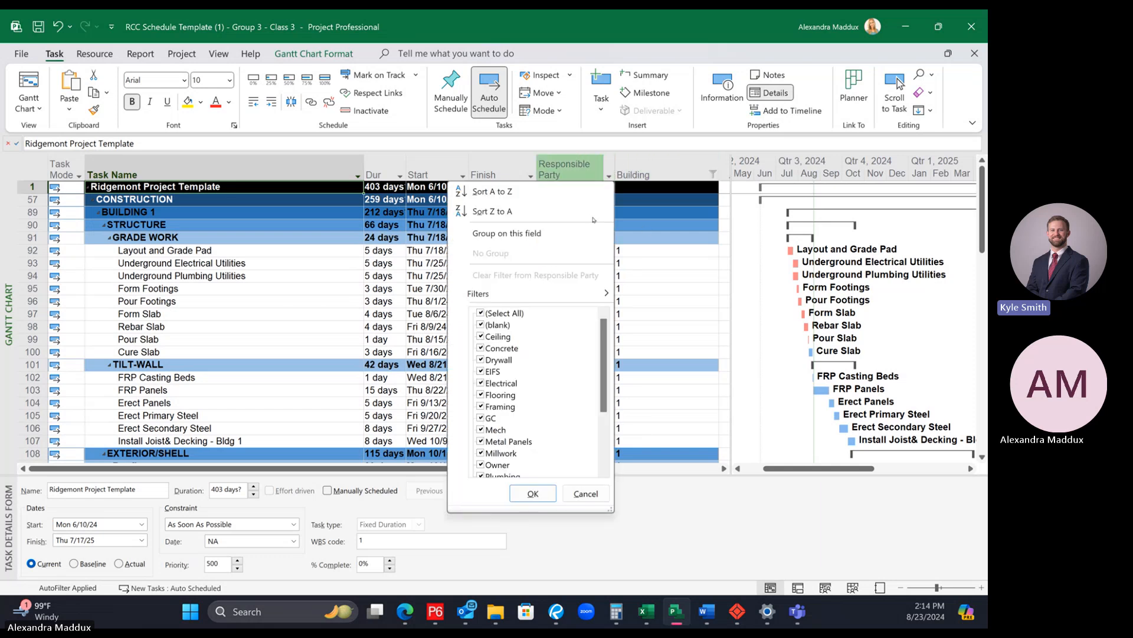
click(499, 313)
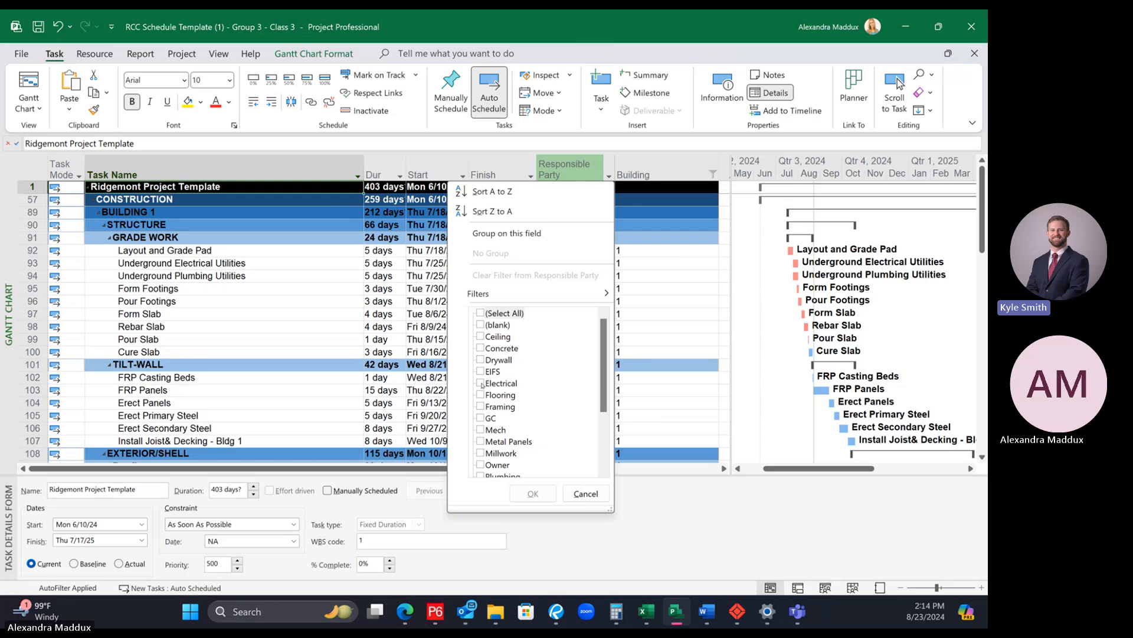
click(502, 383)
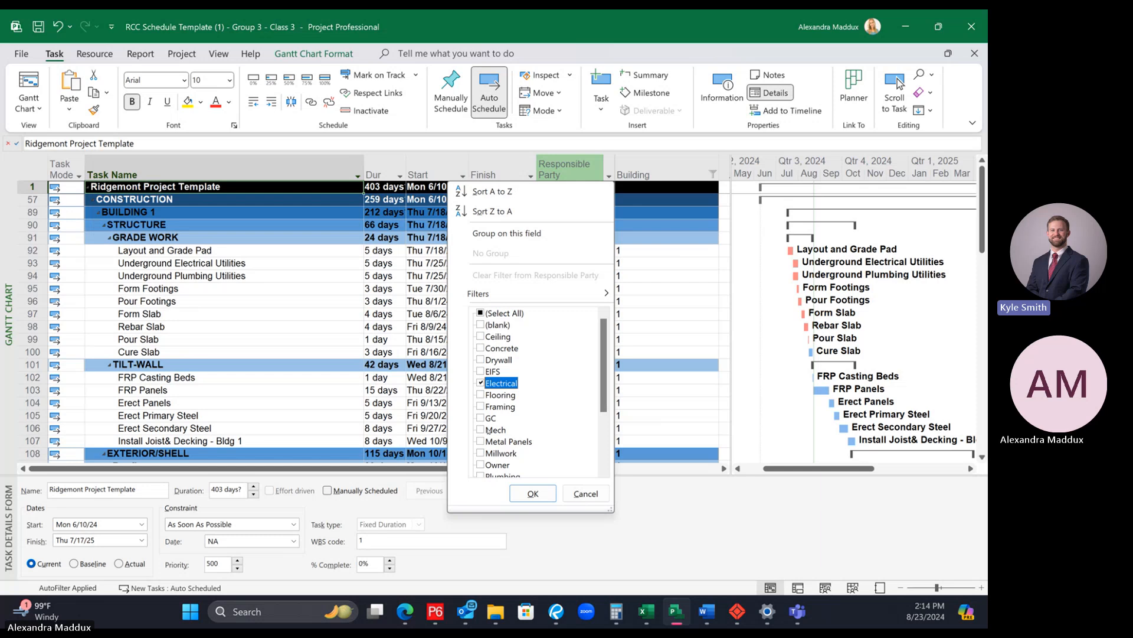
click(490, 430)
scroll(531, 448, down, 2)
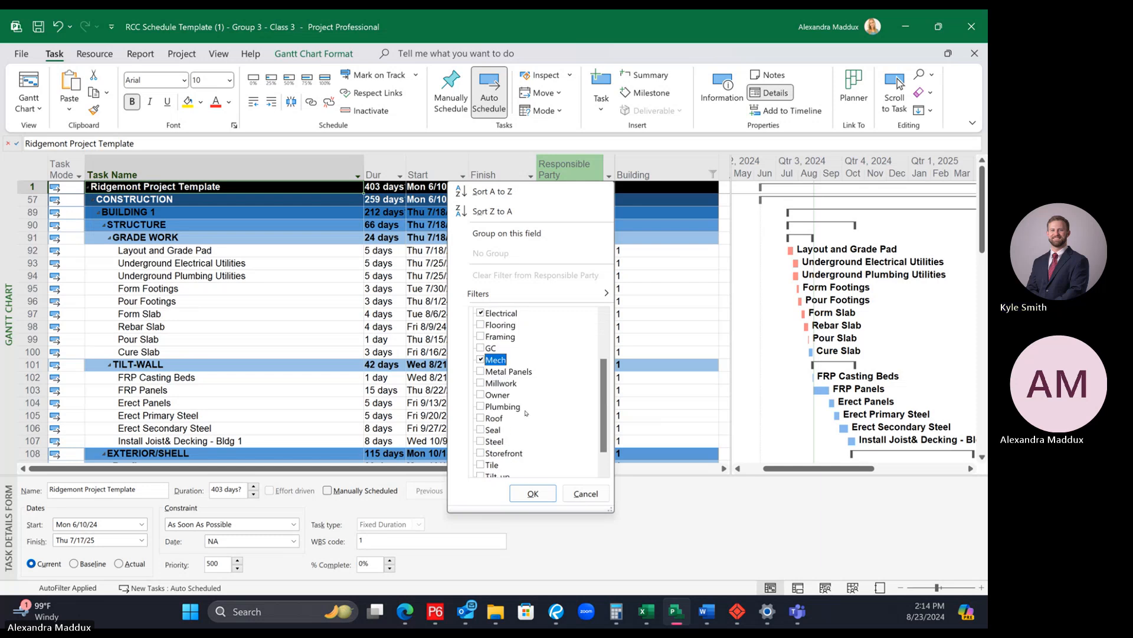
click(502, 406)
click(533, 493)
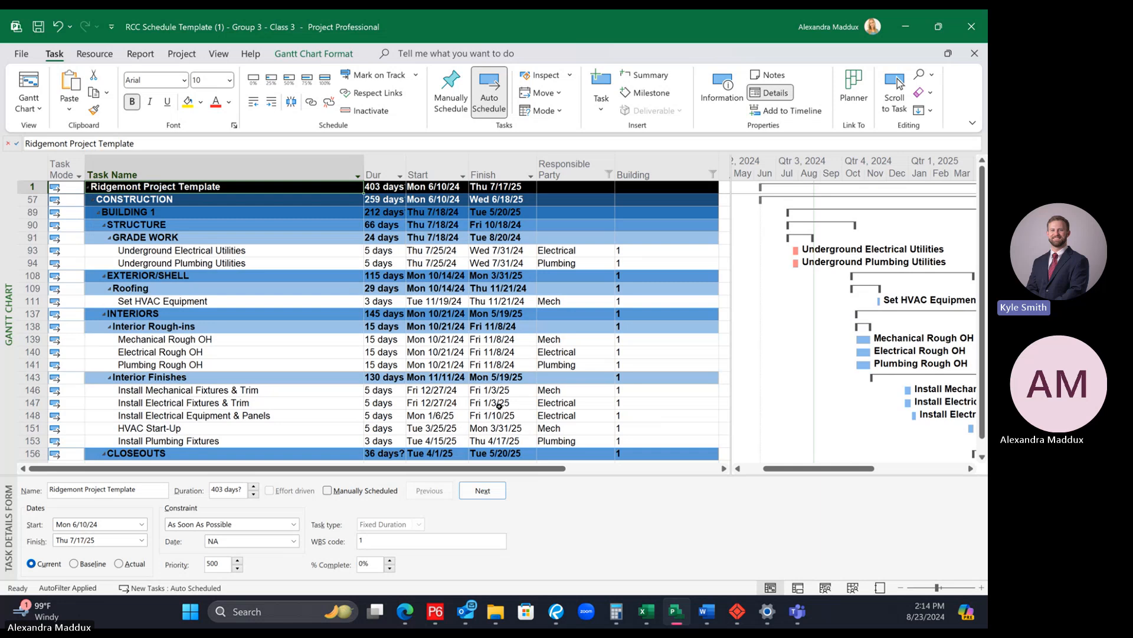
scroll(499, 405, down, 1)
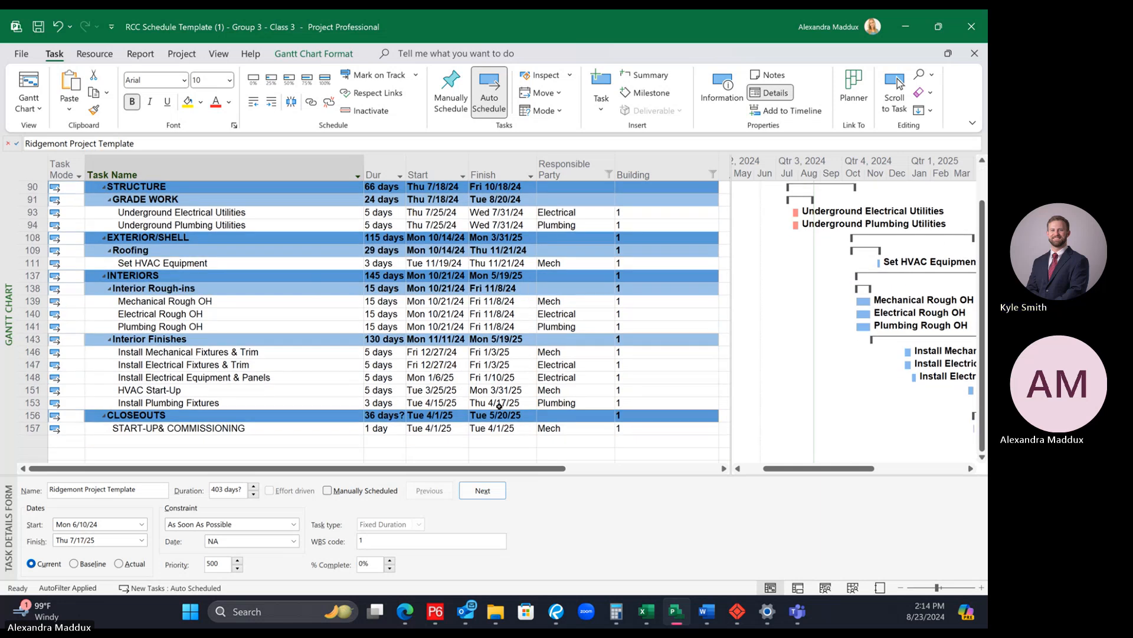
scroll(499, 405, up, 1)
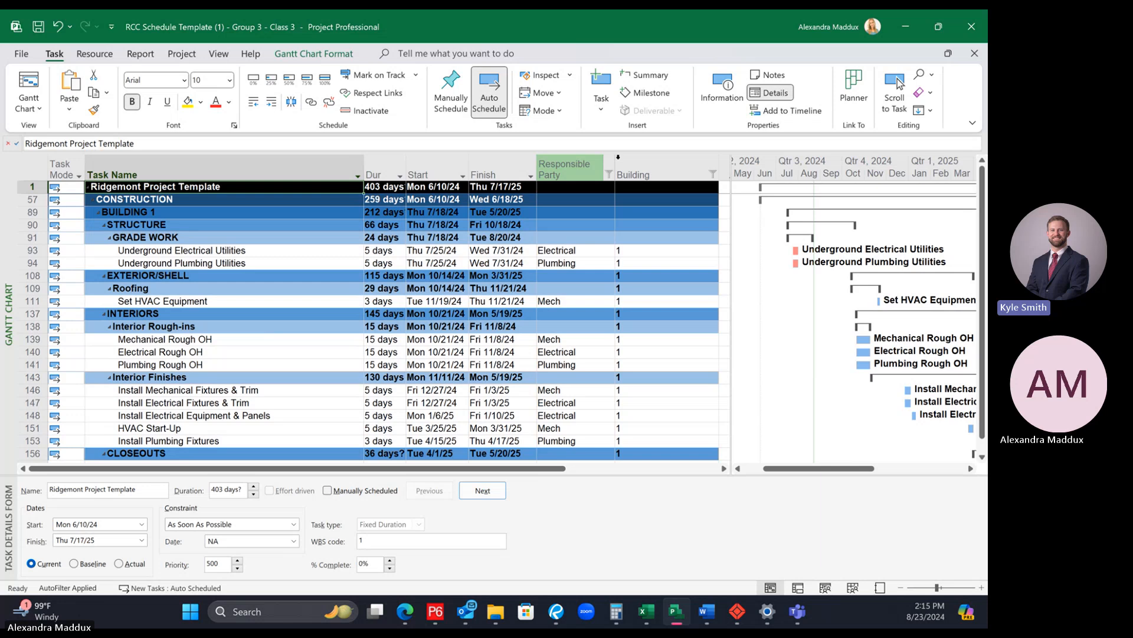
Step: Restore all values in the Responsible Party and Building filters to show the whole schedule
click(609, 171)
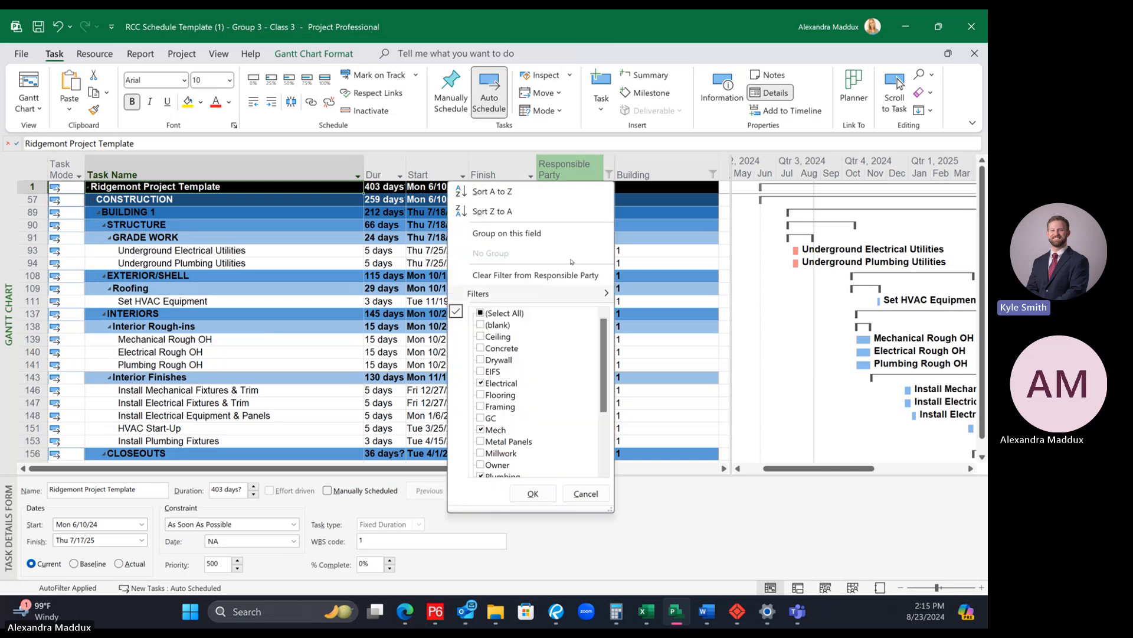
click(480, 313)
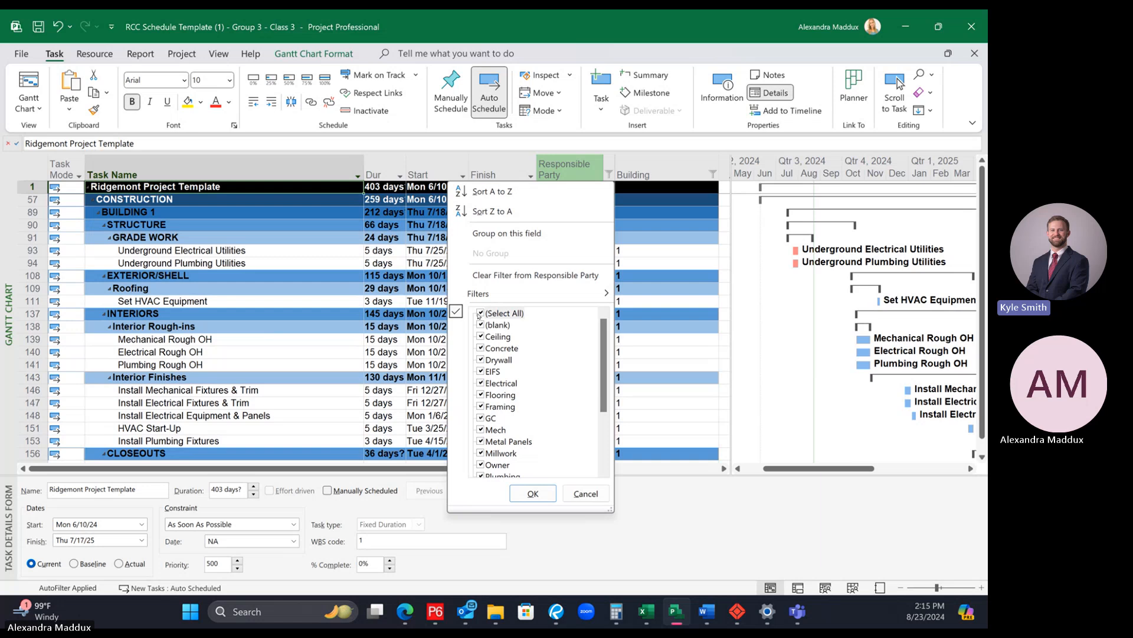
click(533, 493)
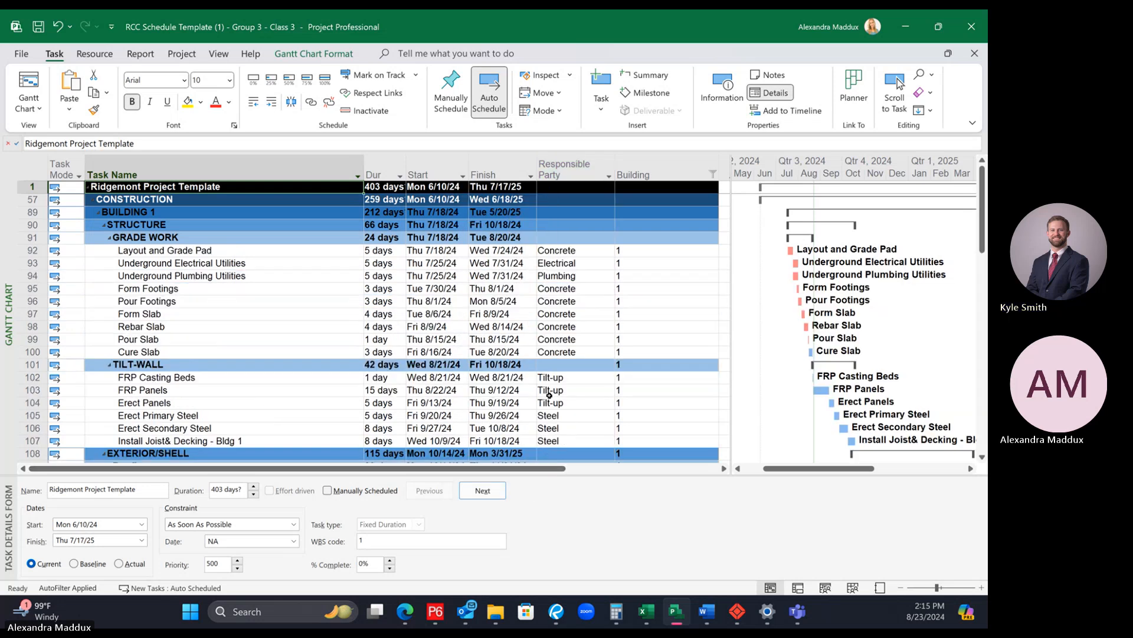
click(713, 173)
click(597, 313)
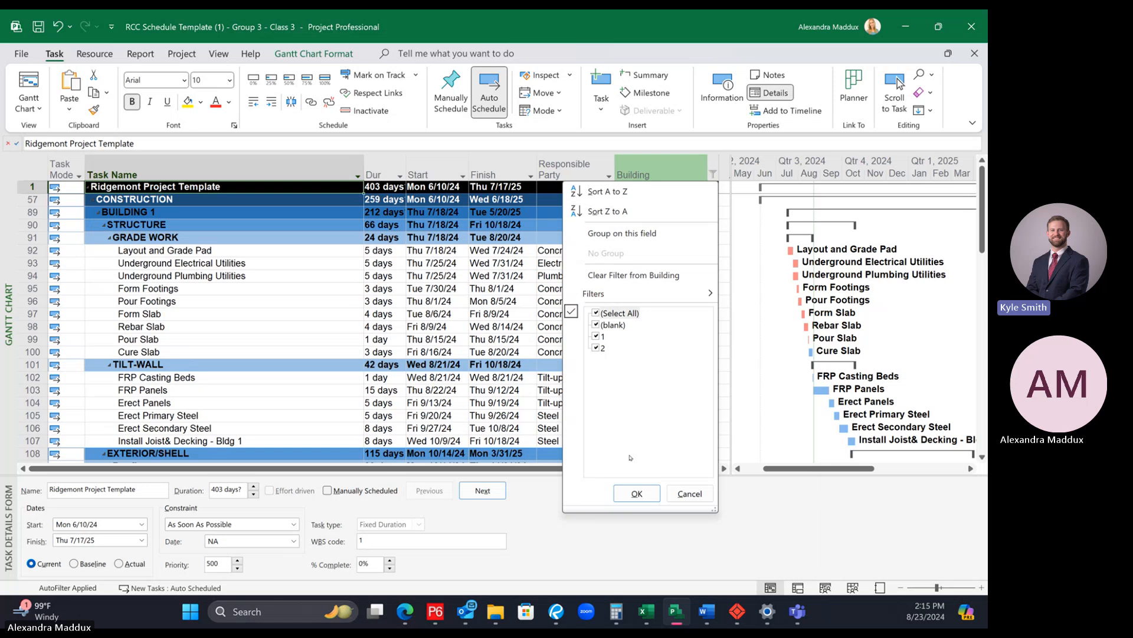
click(636, 494)
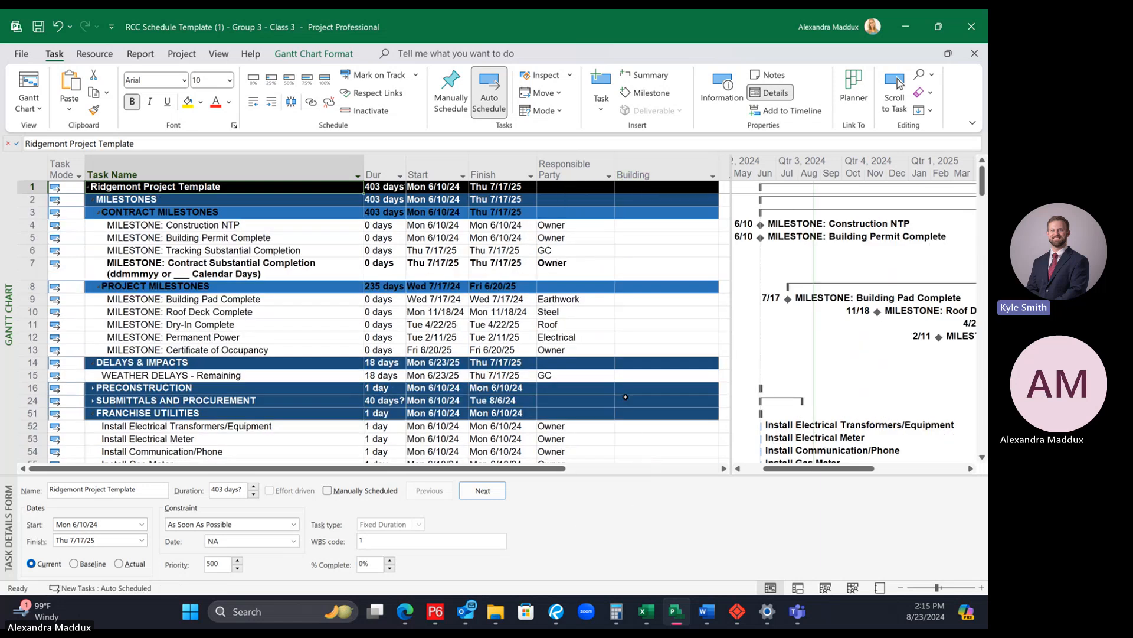
Step: Set the Building value of the Rough Grade task under EARTHWORK to Site
scroll(621, 395, down, 7)
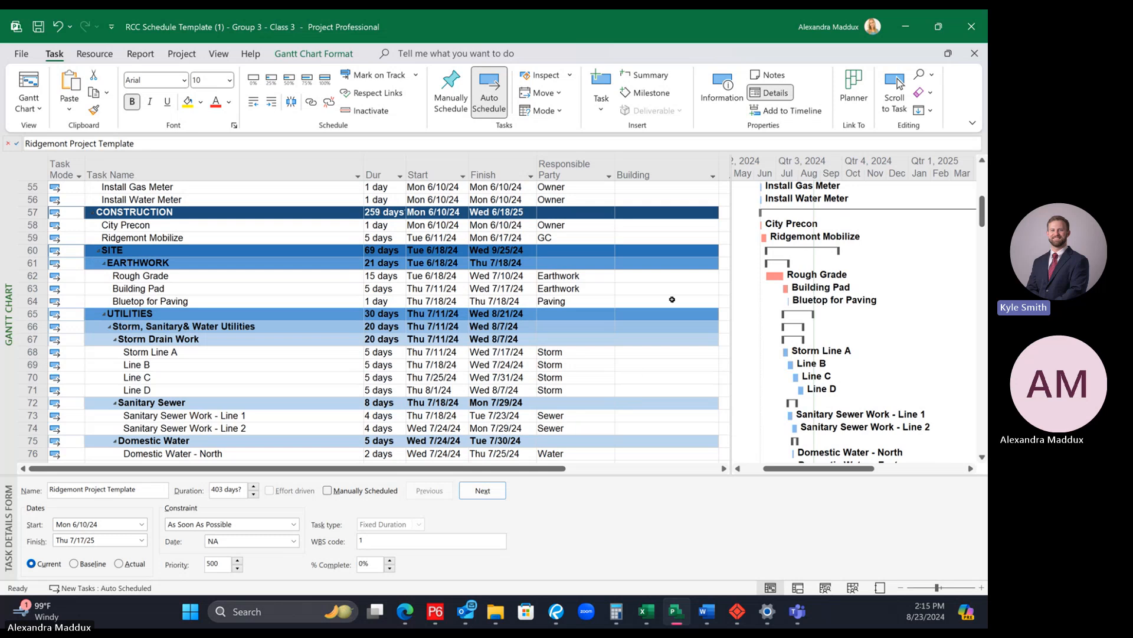
click(647, 278)
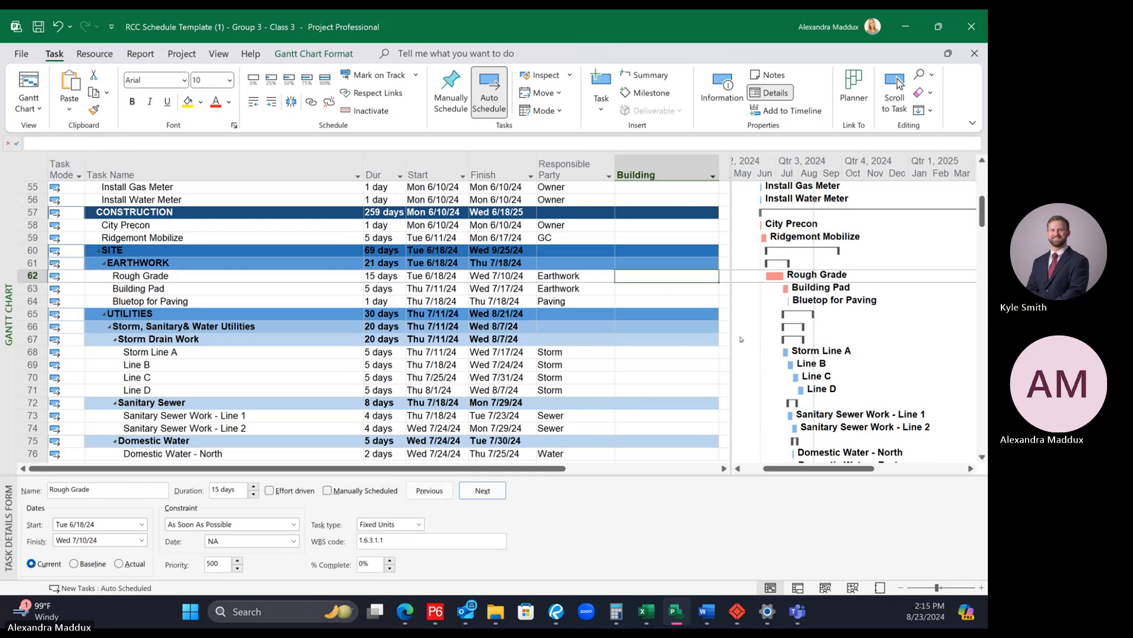
text(Site)
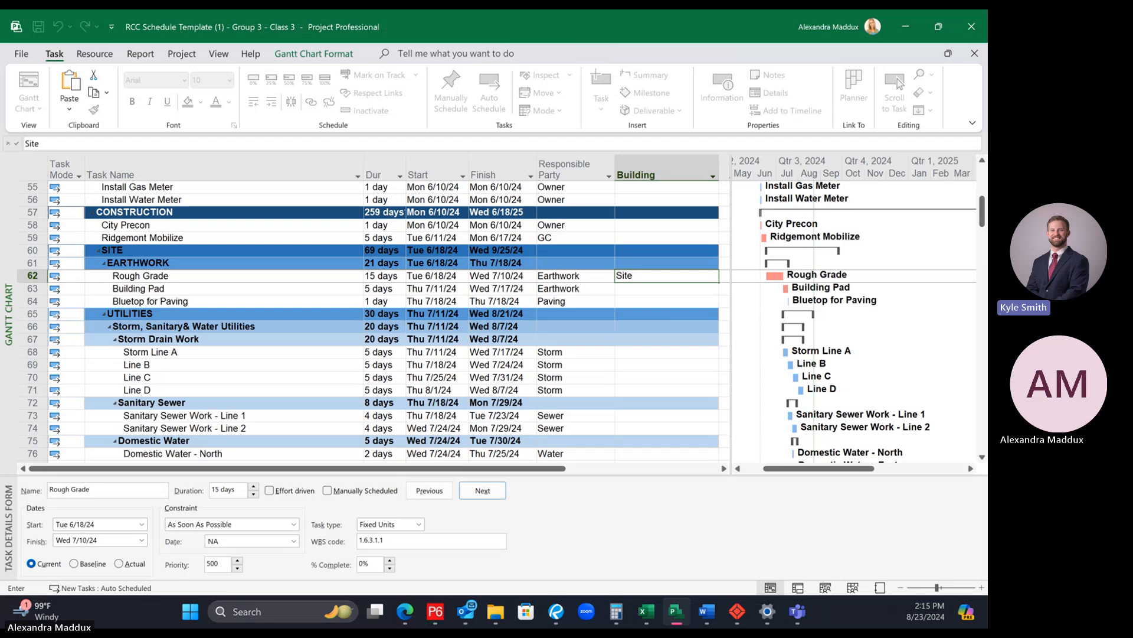
key(Return)
click(667, 261)
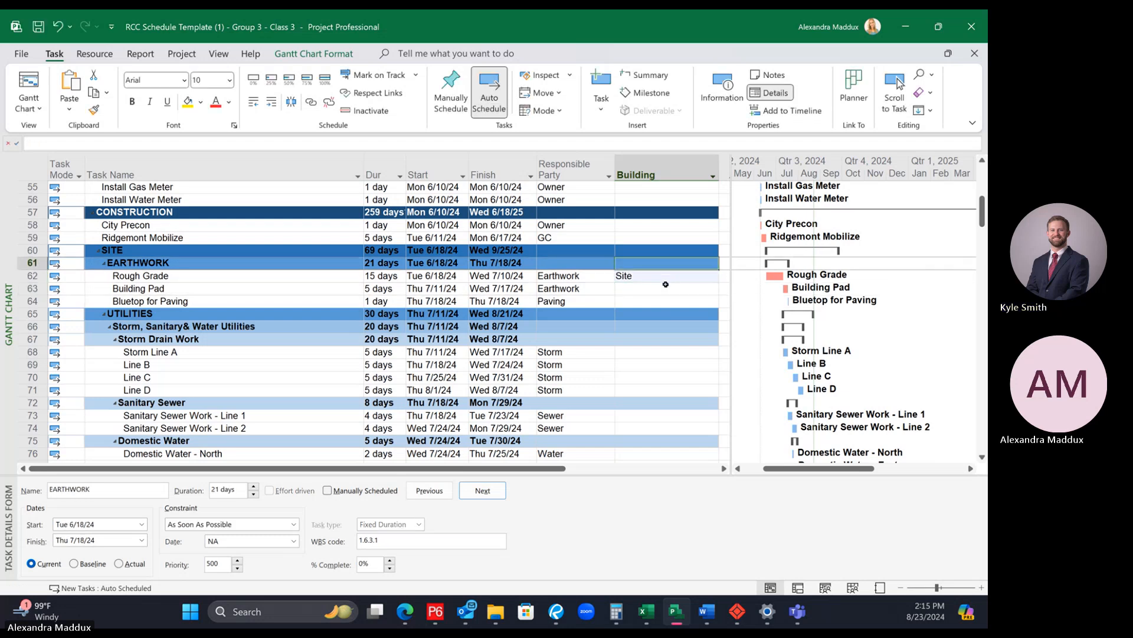
key(Down)
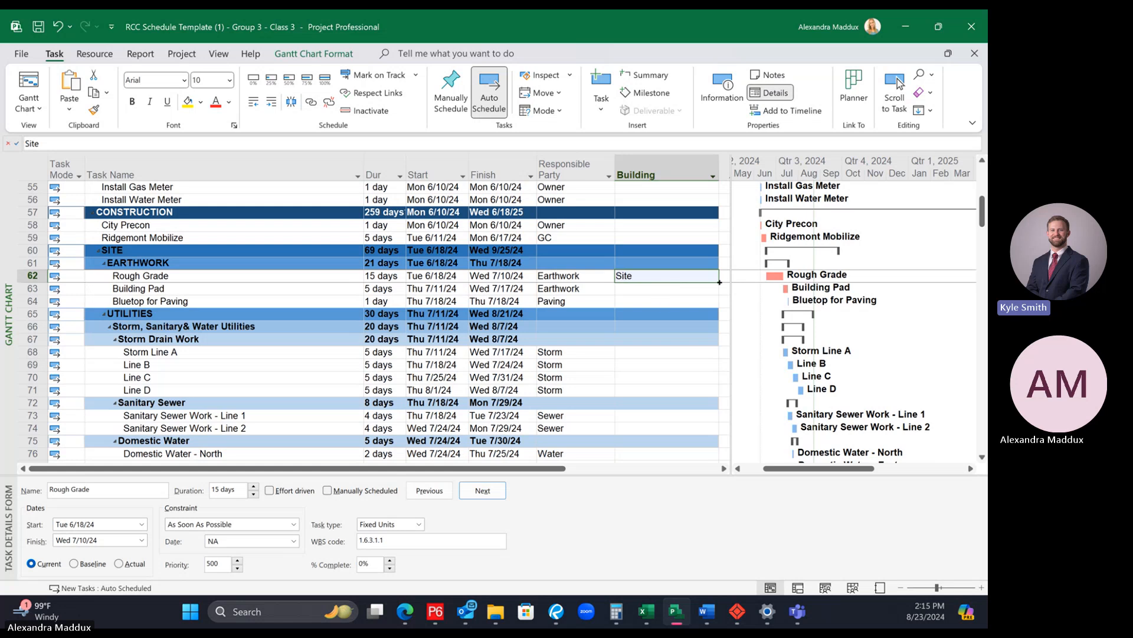
Step: Fill the Site value down the Building column from Rough Grade through storm Line B
drag(719, 290, 695, 378)
click(682, 403)
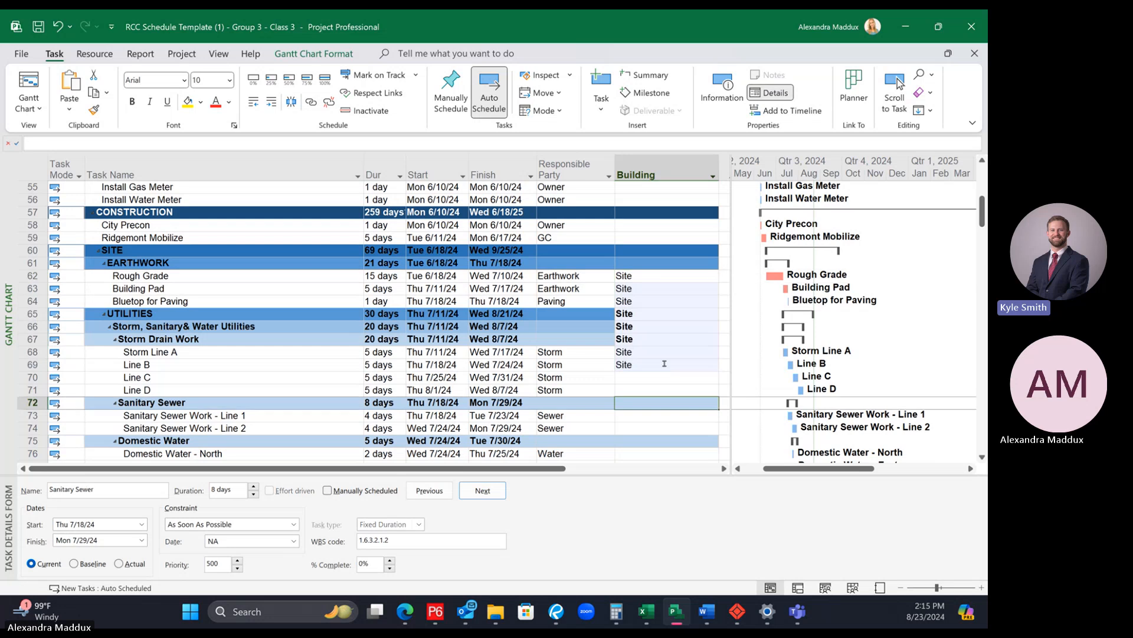
scroll(663, 358, down, 1)
drag(657, 335, 656, 325)
click(657, 326)
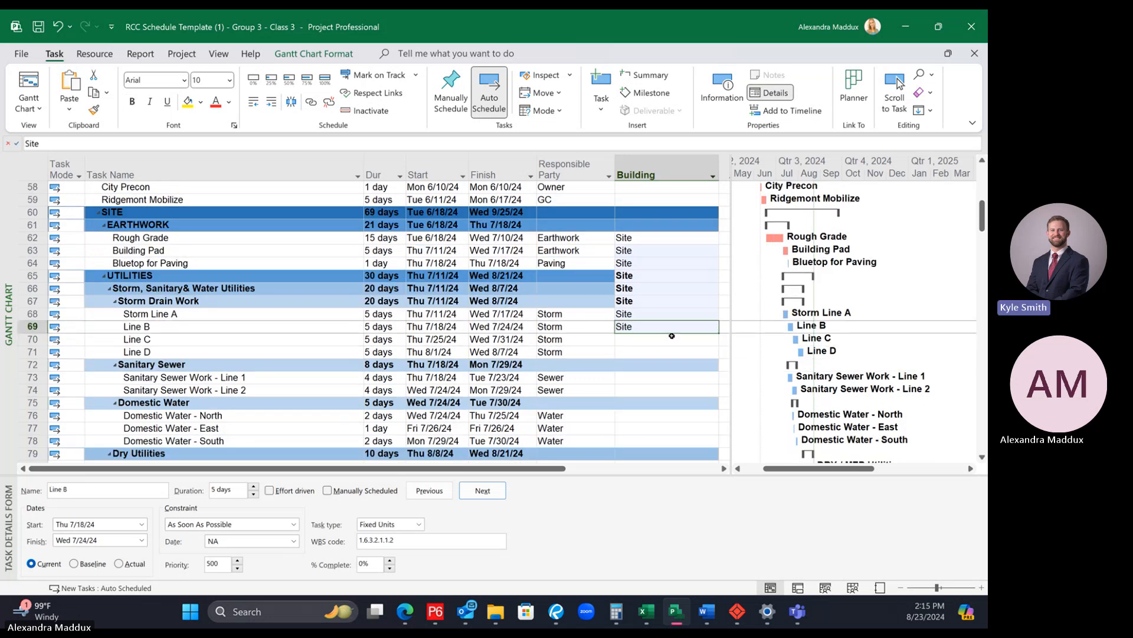
scroll(720, 269, down, 2)
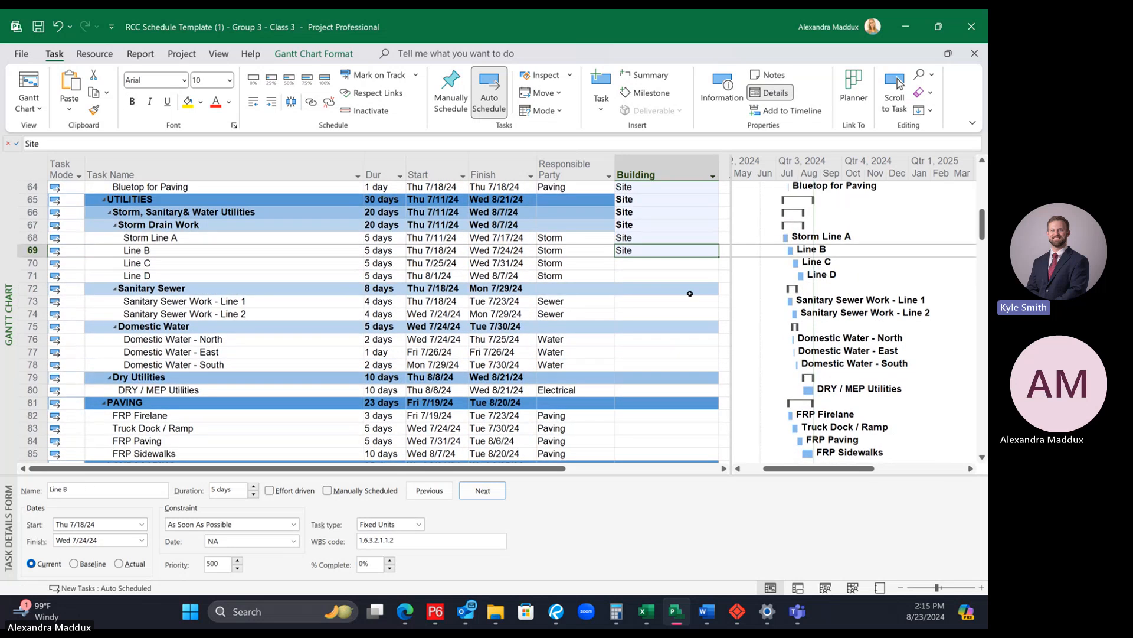
scroll(679, 256, up, 3)
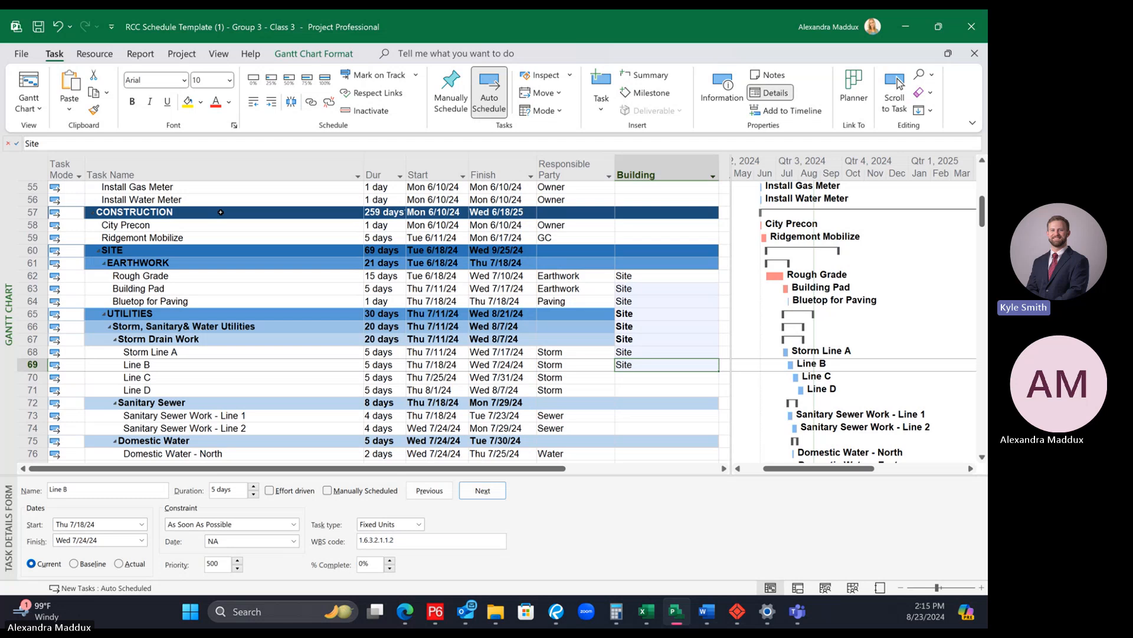
click(131, 253)
scroll(690, 280, down, 2)
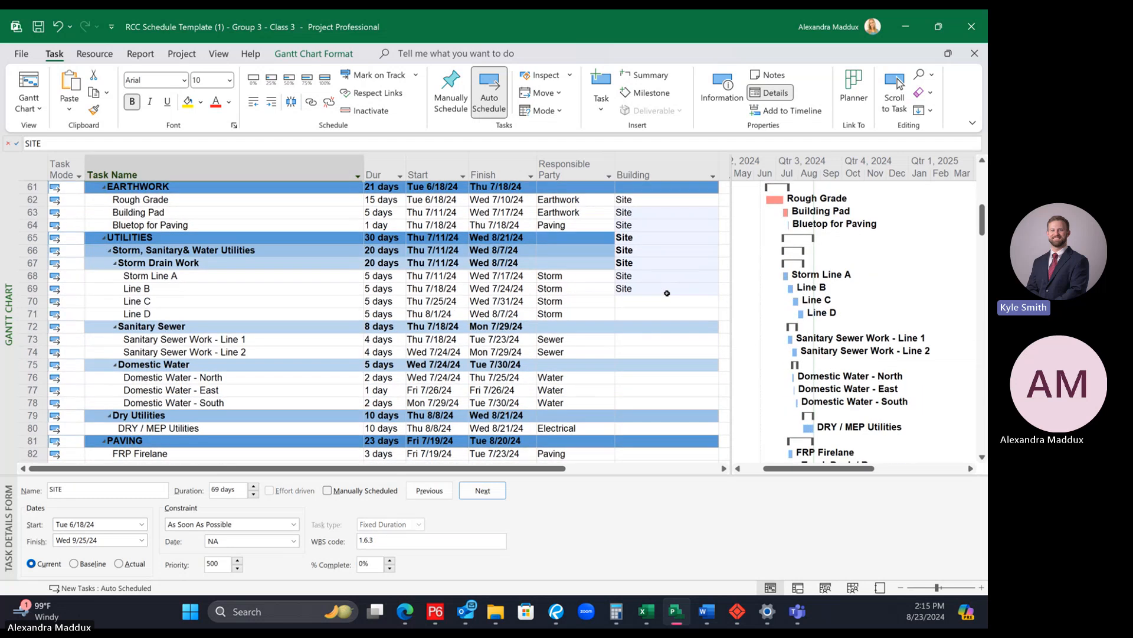
Step: Continue filling the Site value down the Building column from Line B through the Landscaping task, stopping before BUILDING 1
click(672, 289)
scroll(673, 289, down, 2)
drag(719, 218, 708, 390)
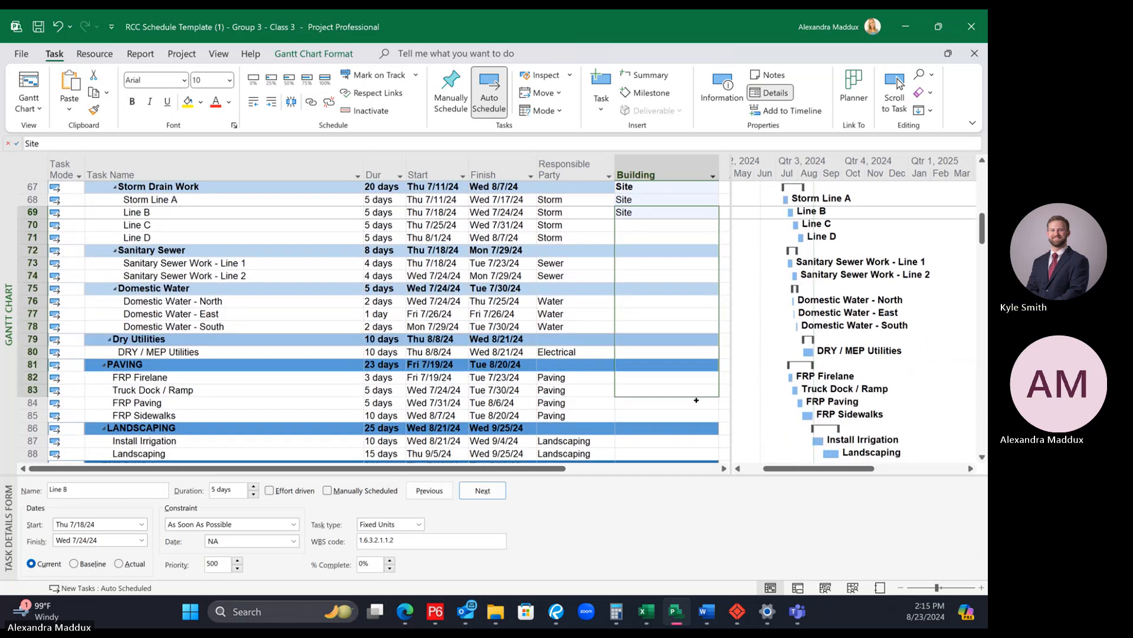
scroll(694, 420, down, 3)
click(703, 276)
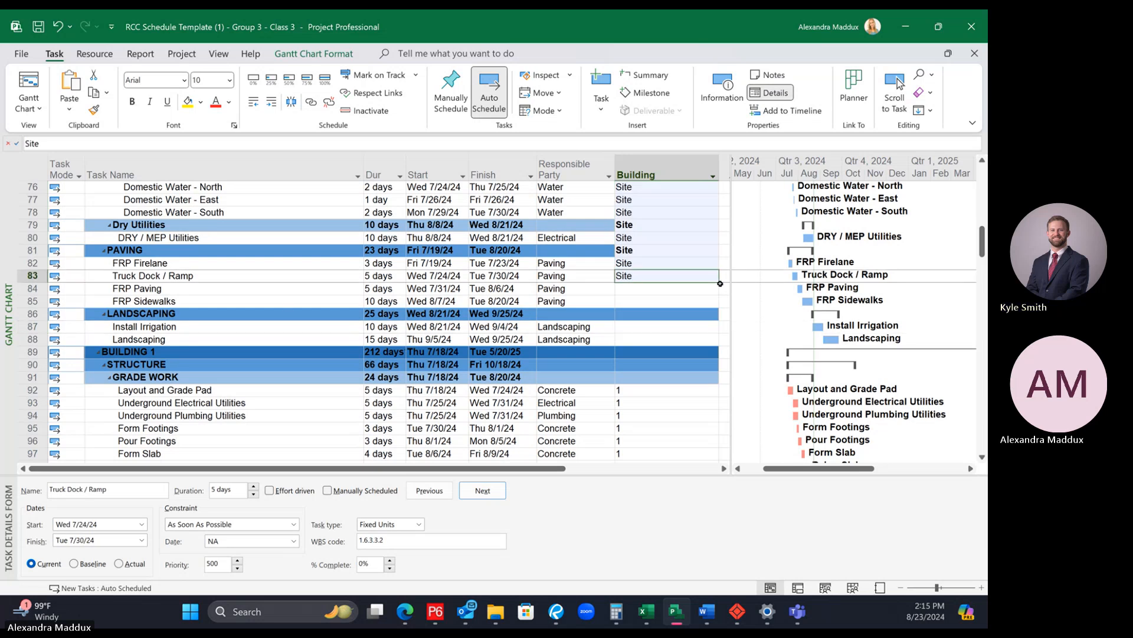
drag(720, 283, 689, 338)
scroll(689, 338, up, 8)
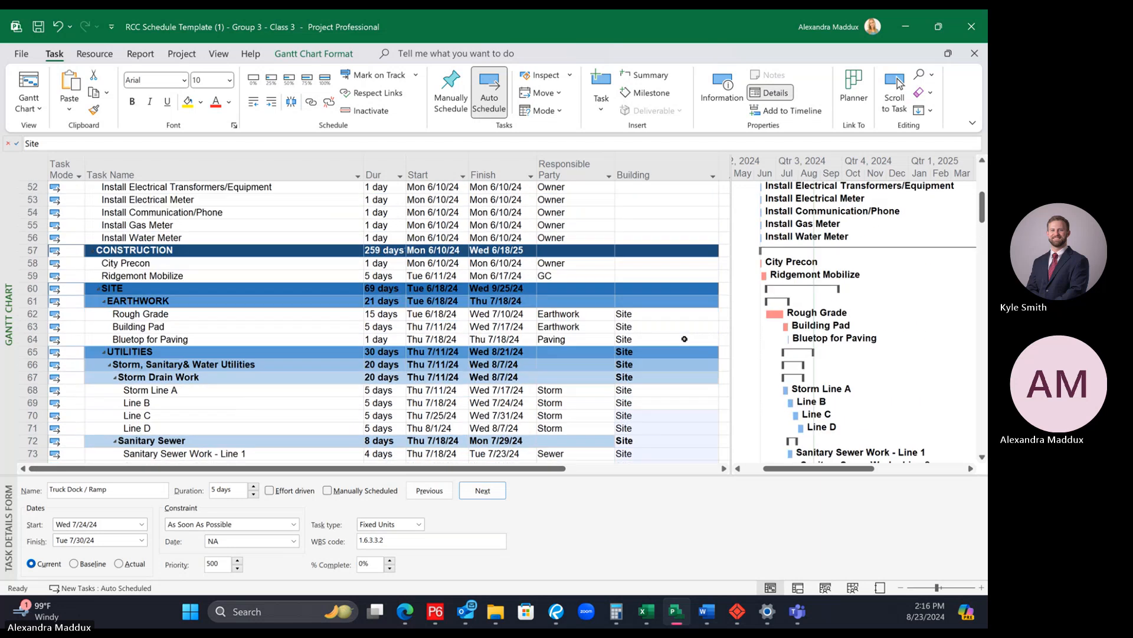
Step: Check the available values in the Building column's filter and keep all of them selected
click(688, 339)
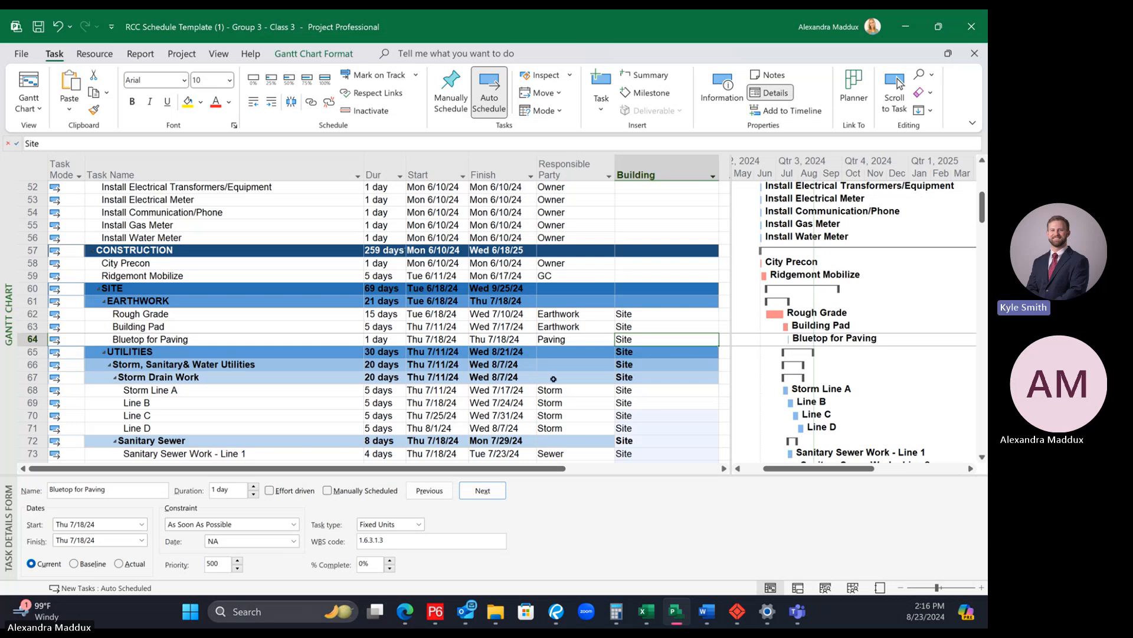
scroll(553, 379, down, 5)
scroll(559, 365, up, 6)
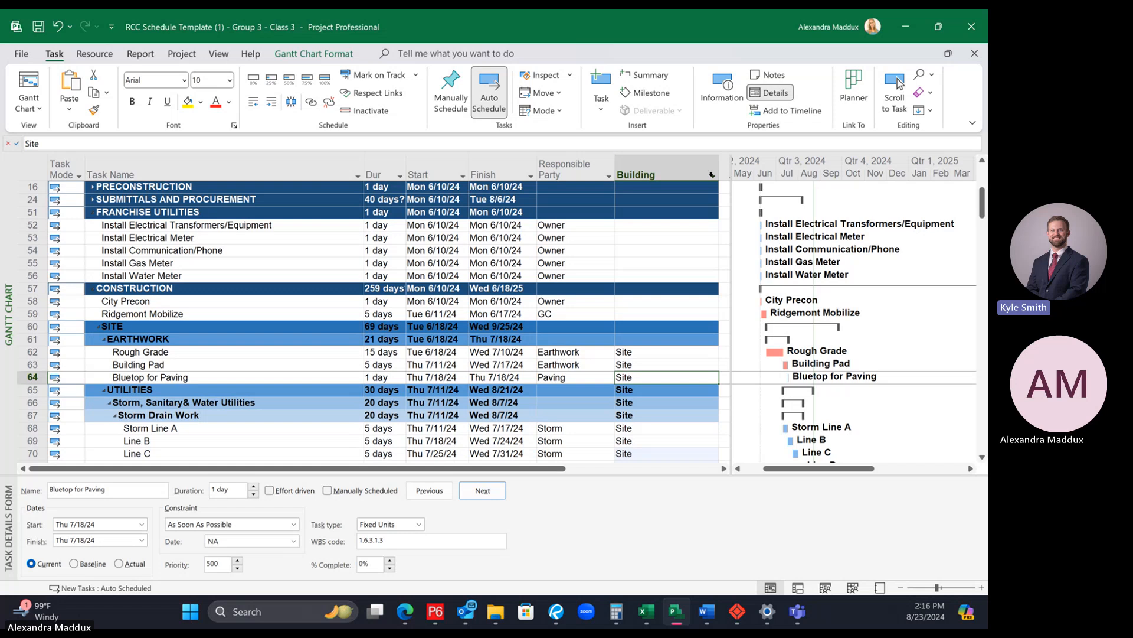
click(712, 175)
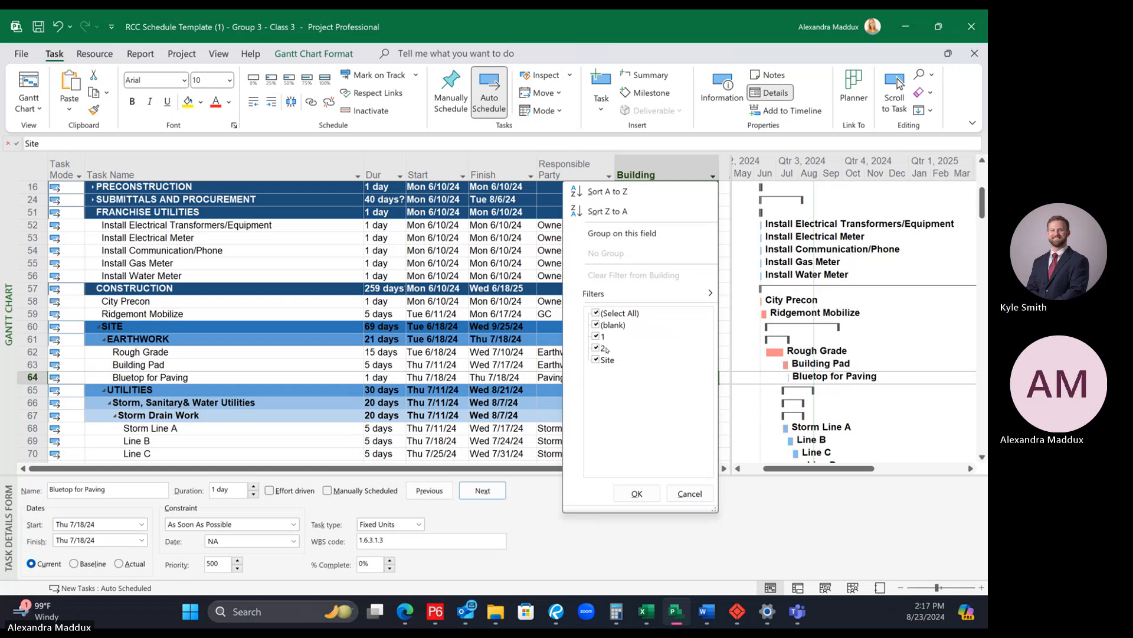
click(637, 493)
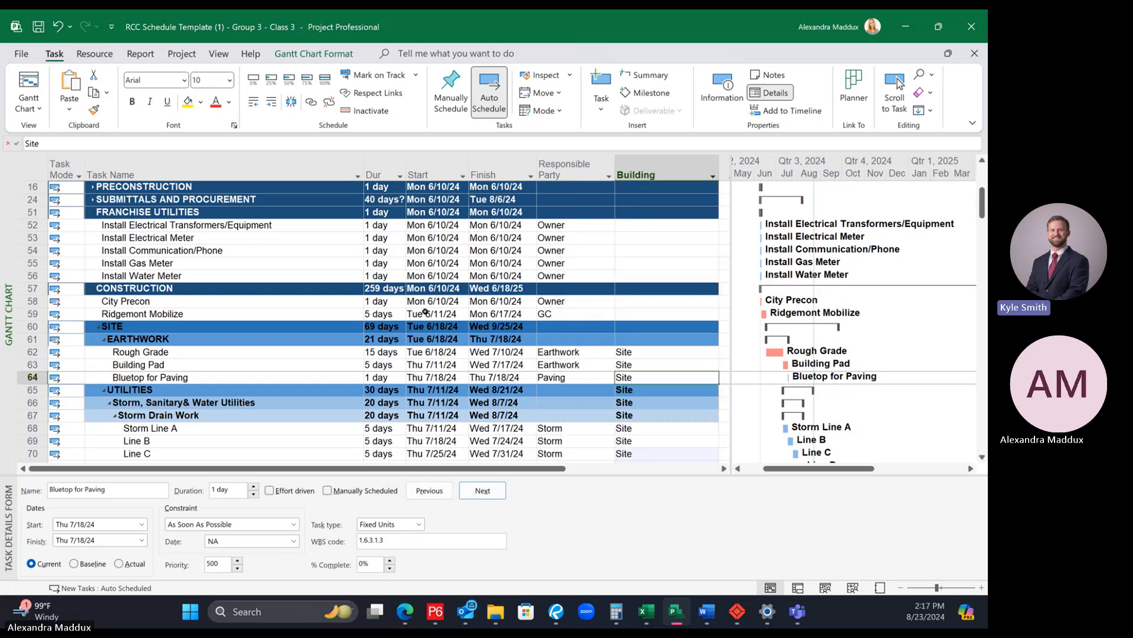
Step: Set the Building value of Install Electrical Transformers/Equipment under FRANCHISE UTILITIES to 1,2
scroll(425, 312, up, 1)
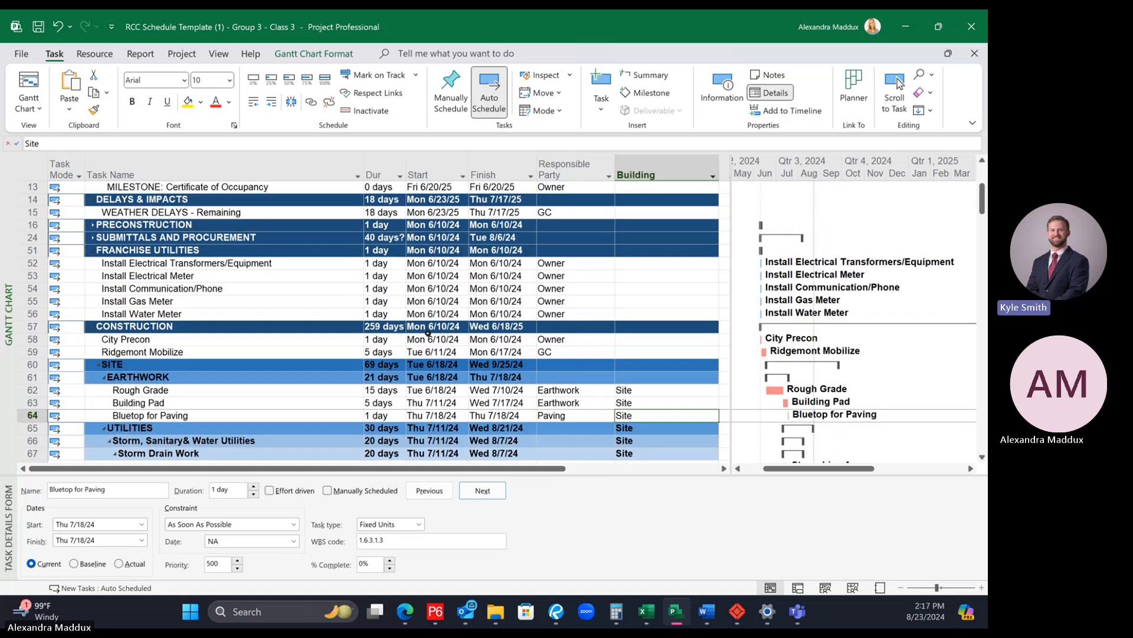
click(631, 266)
click(624, 341)
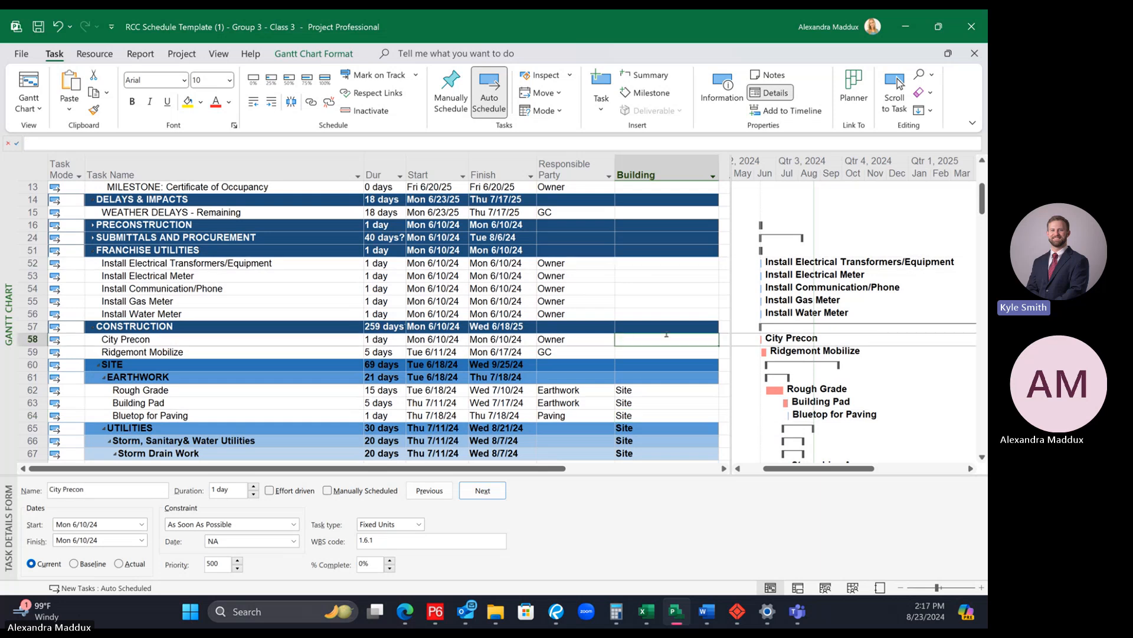
click(655, 266)
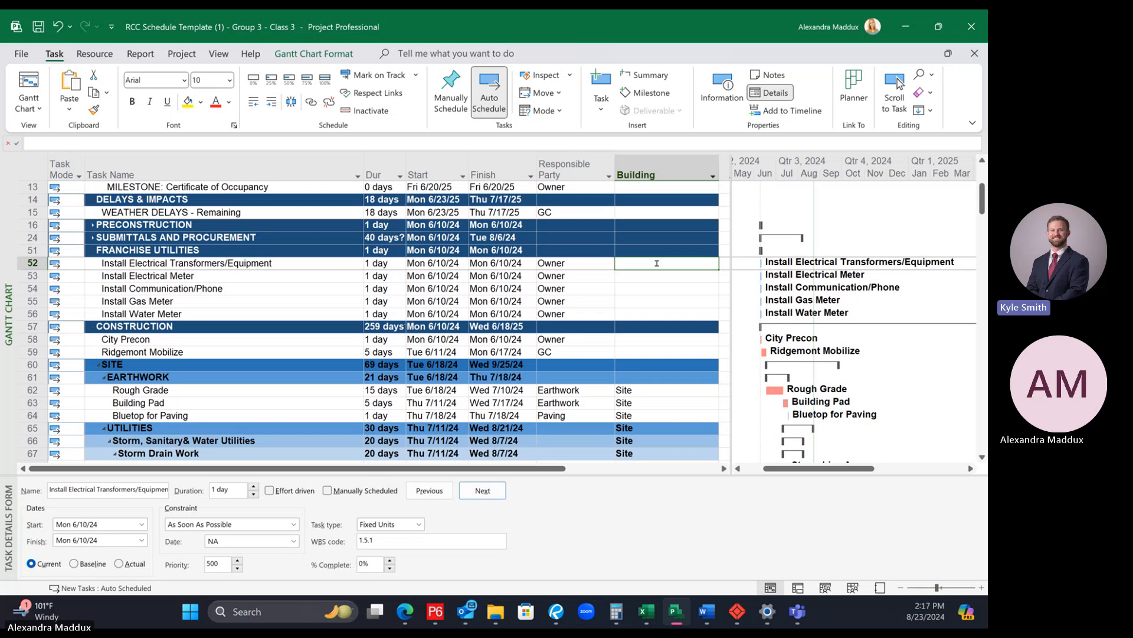
text(1)
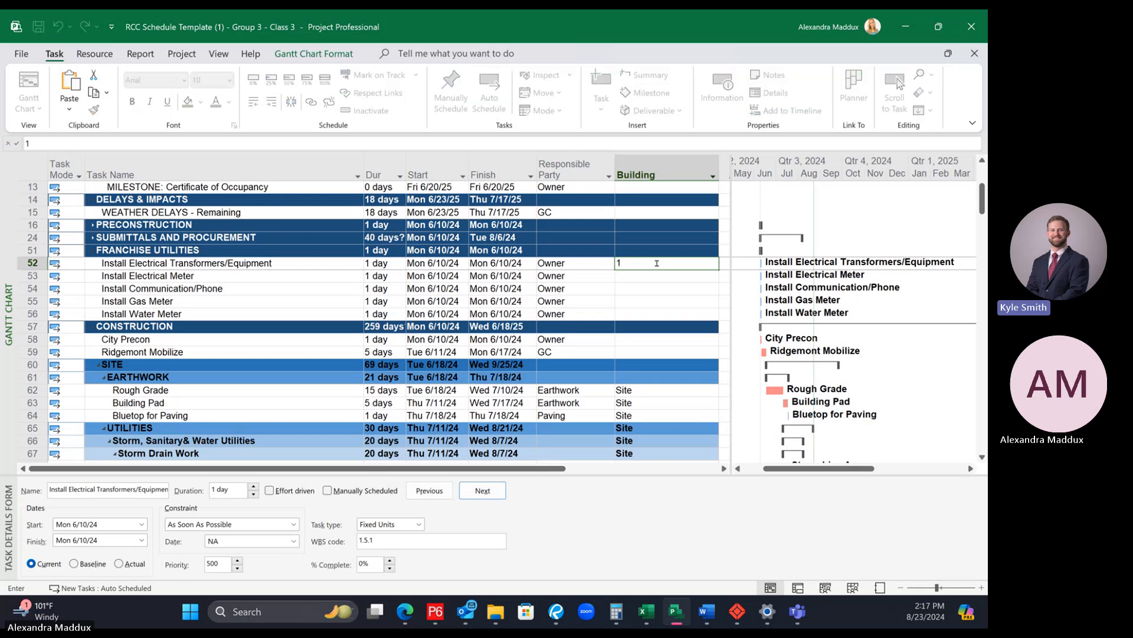
text(,2)
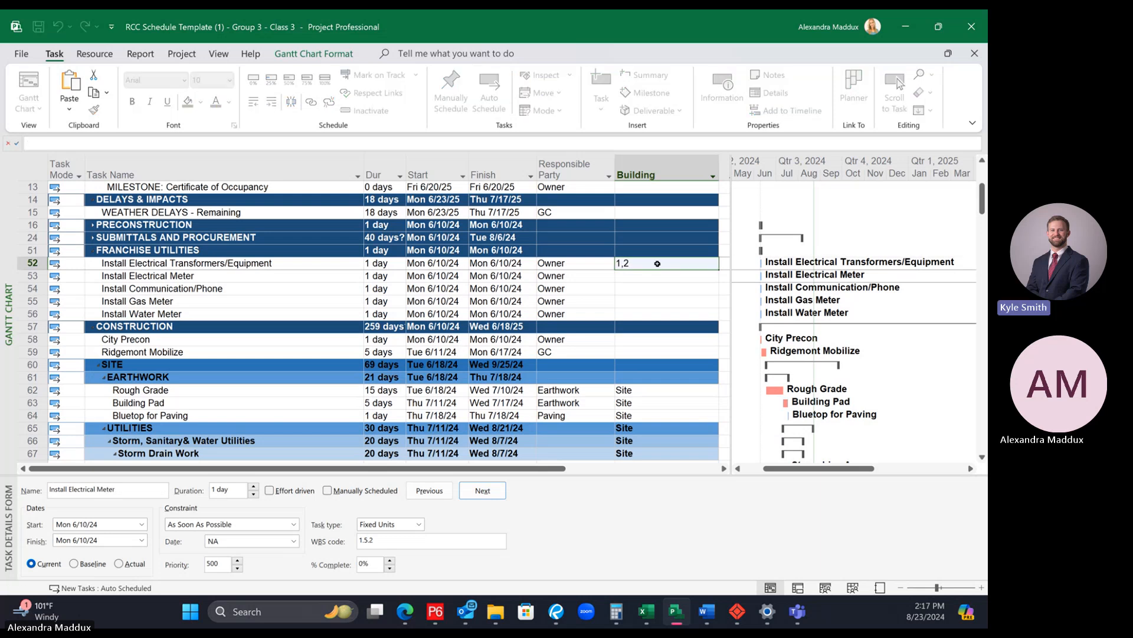
key(Return)
Step: Duplicate the Install Electrical Transformers/Equipment task within FRANCHISE UTILITIES by copying and pasting its row
click(268, 260)
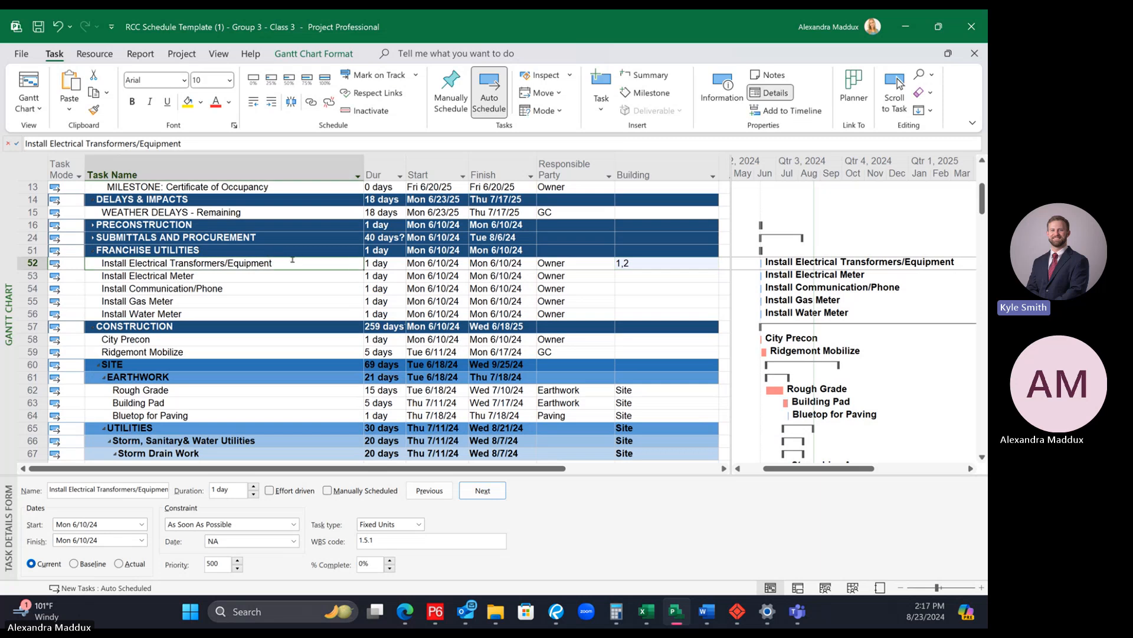
click(30, 261)
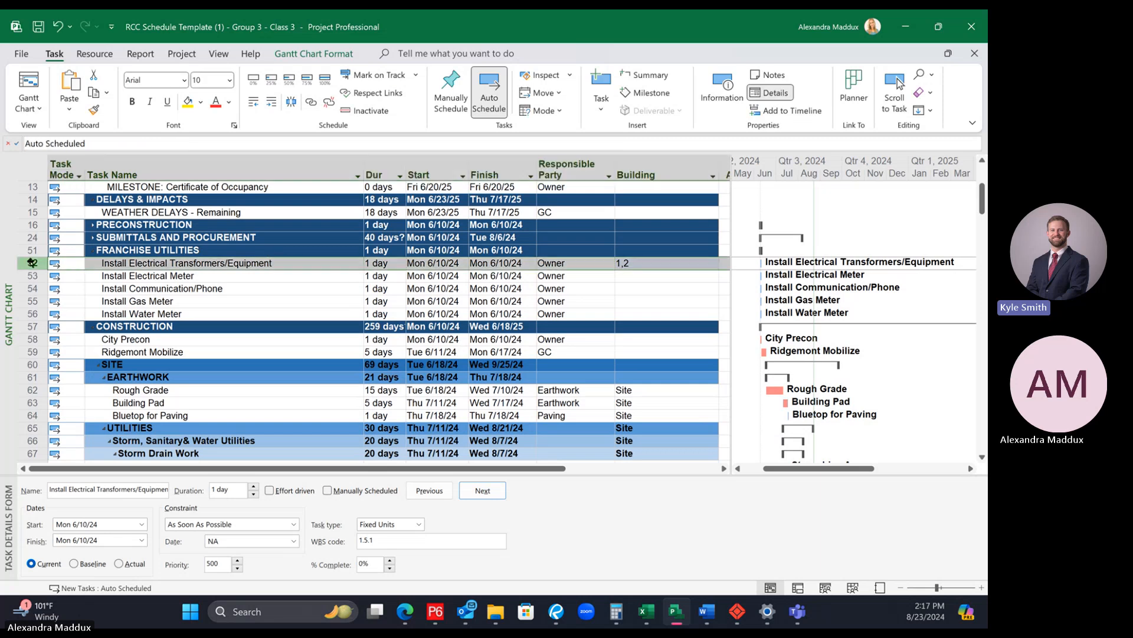
right_click(30, 262)
key(Escape)
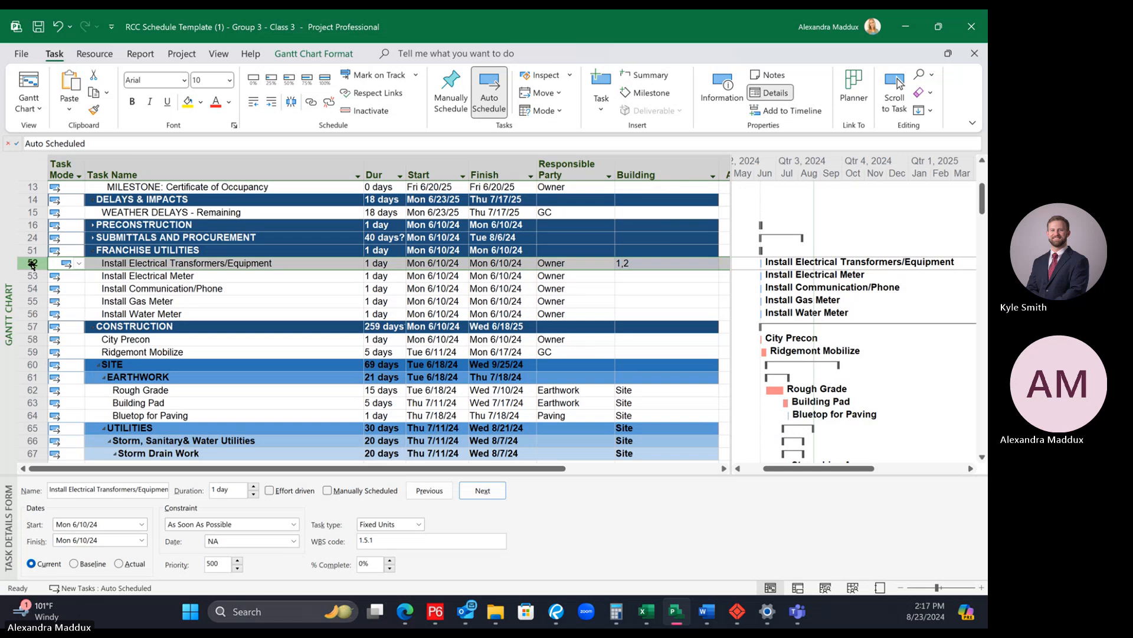
right_click(32, 266)
click(65, 308)
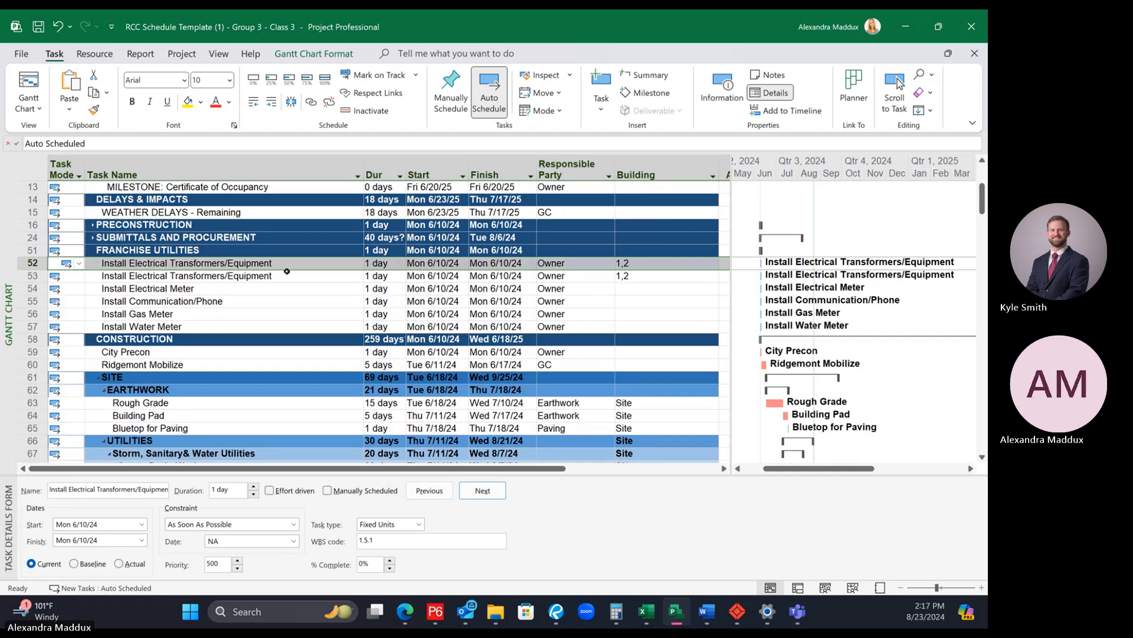
Step: Append "- Bldg 1" to the first Install Electrical Transformers/Equipment task name and "- Bldg 2" to the second
click(247, 263)
click(255, 138)
text(-)
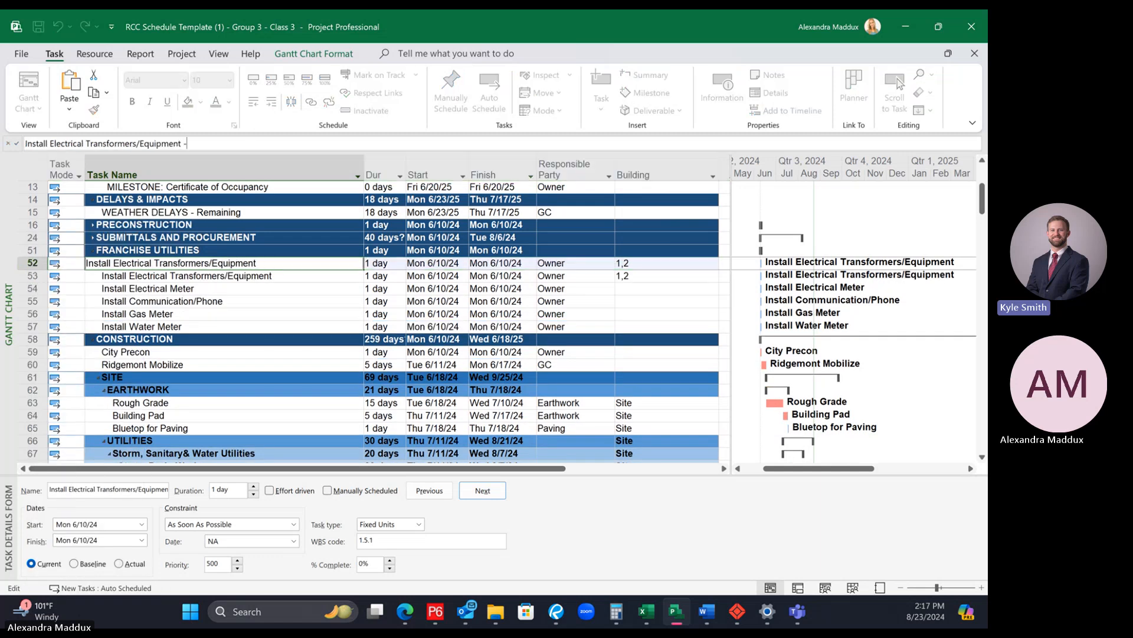
text( Bldg 1)
key(Return)
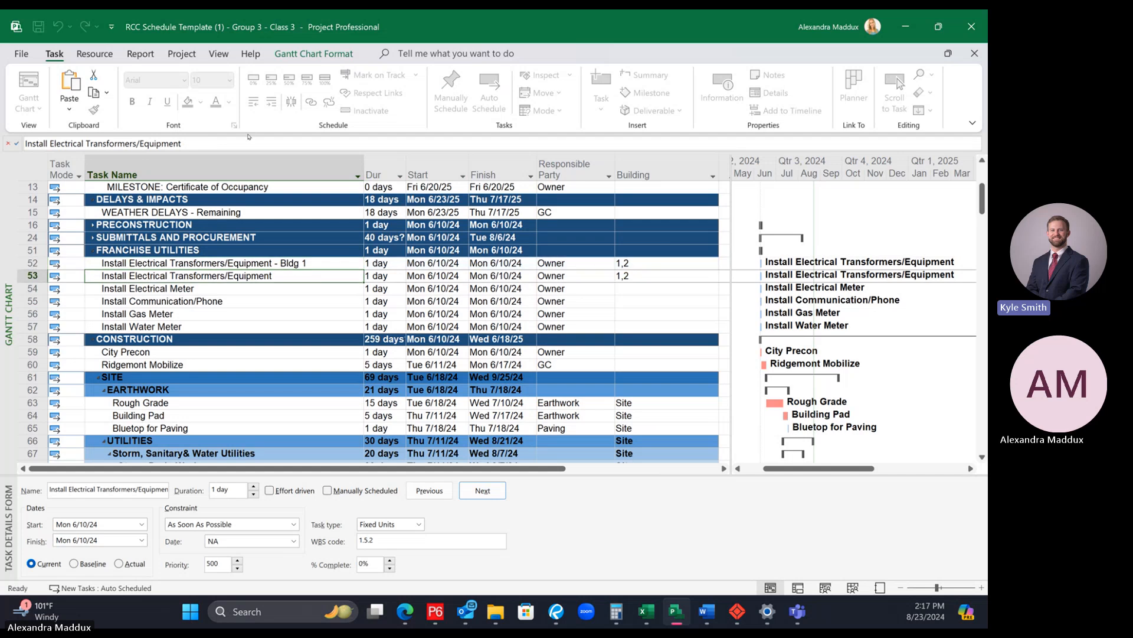
text(- Bldg 2)
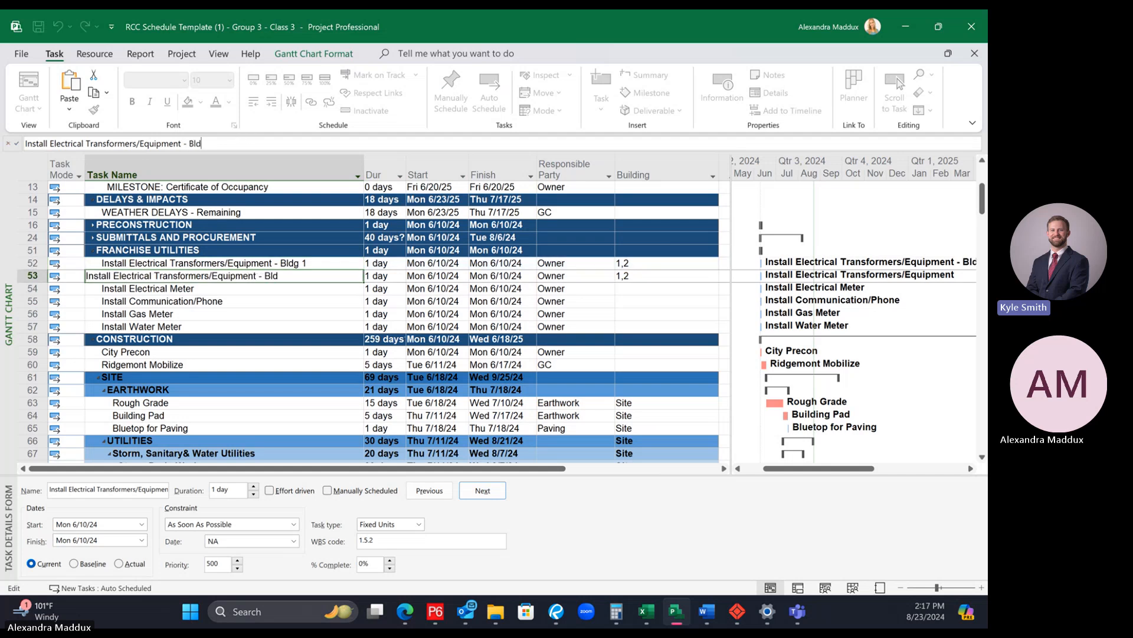
key(Return)
Step: Set the Building value to 1 for the Bldg 1 transformer task and 2 for the Bldg 2 task
click(659, 265)
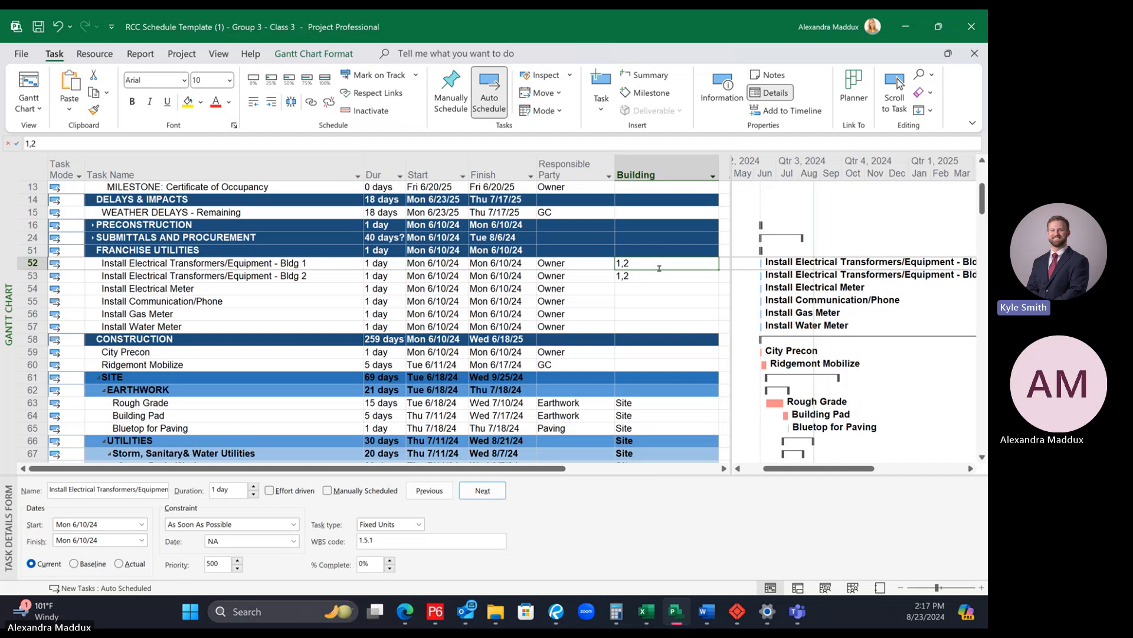
text(1)
key(Return)
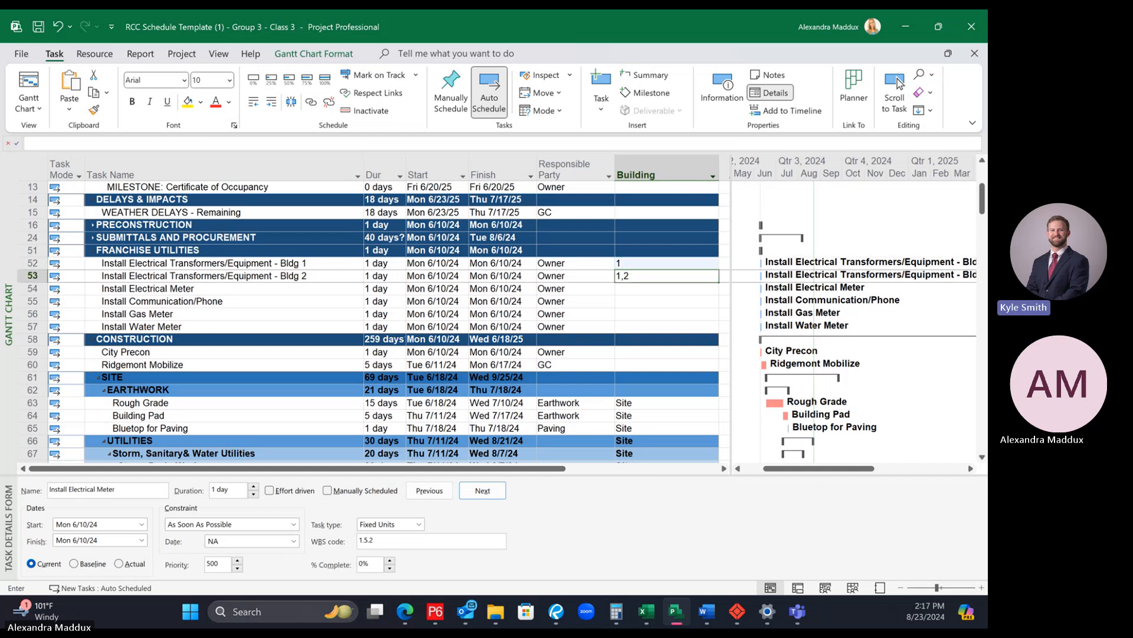
text(2)
key(Return)
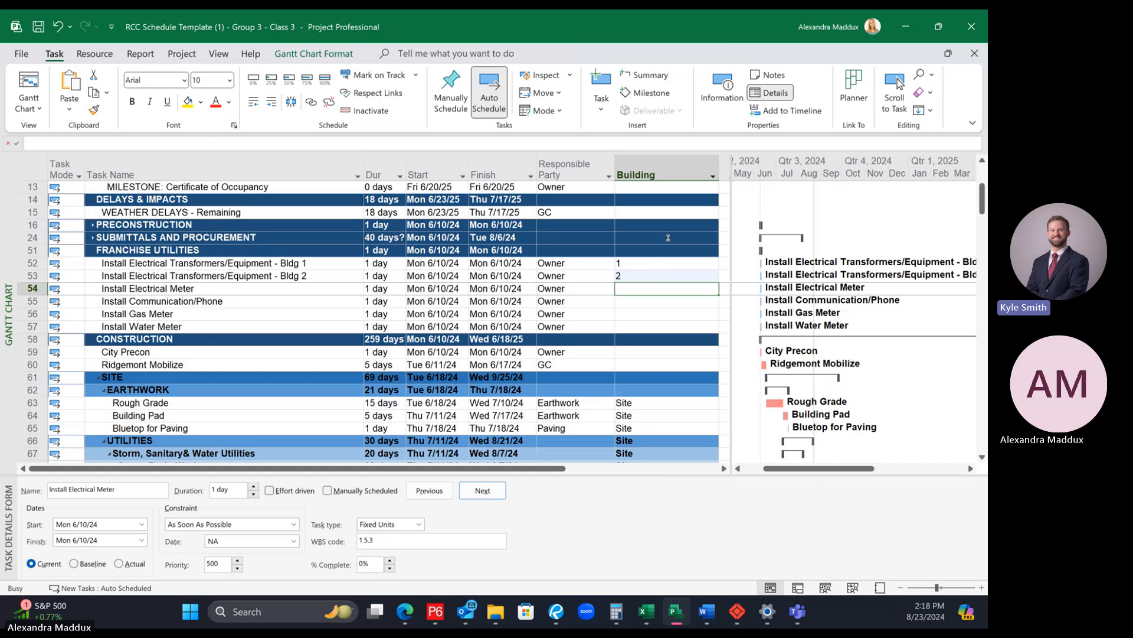
Step: Filter the schedule by the Building column to show only Site activities
click(717, 177)
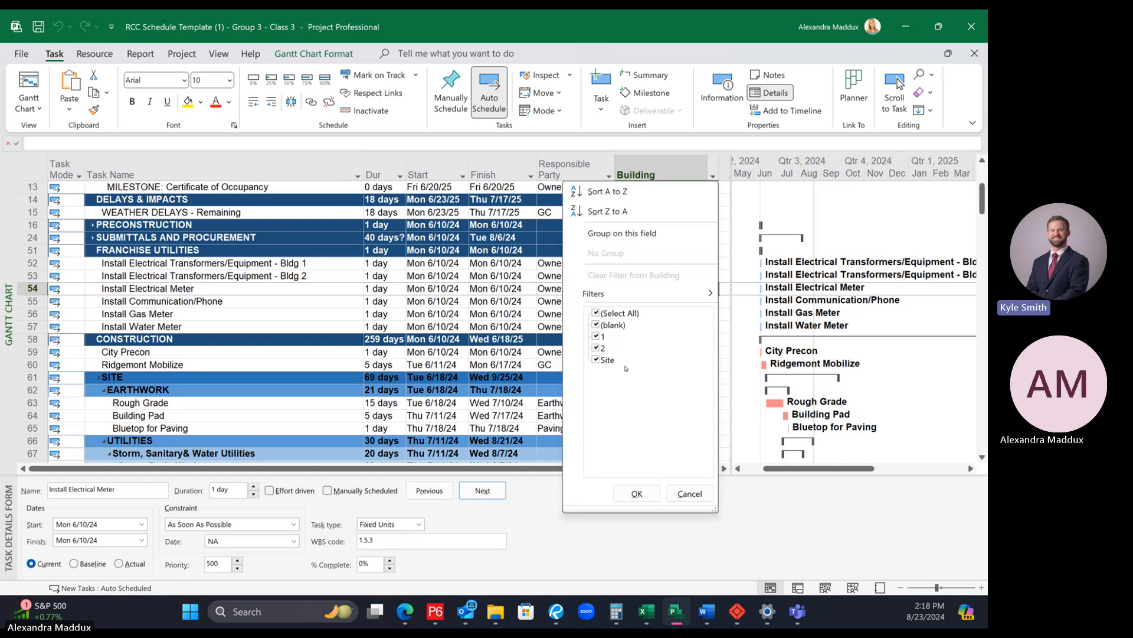
click(617, 313)
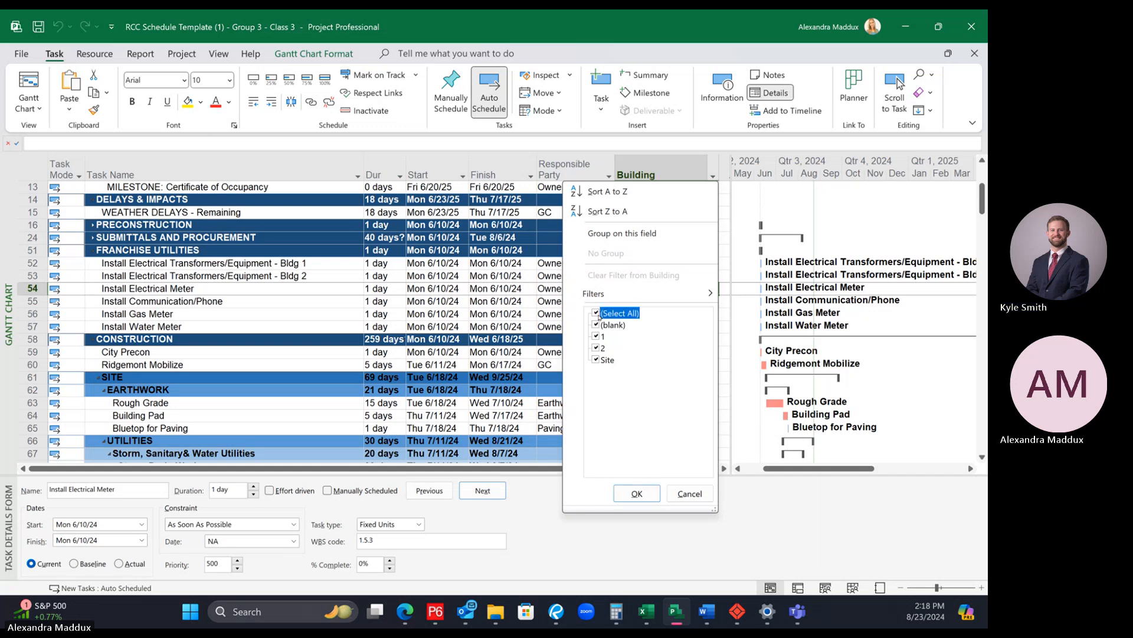
click(600, 360)
click(637, 493)
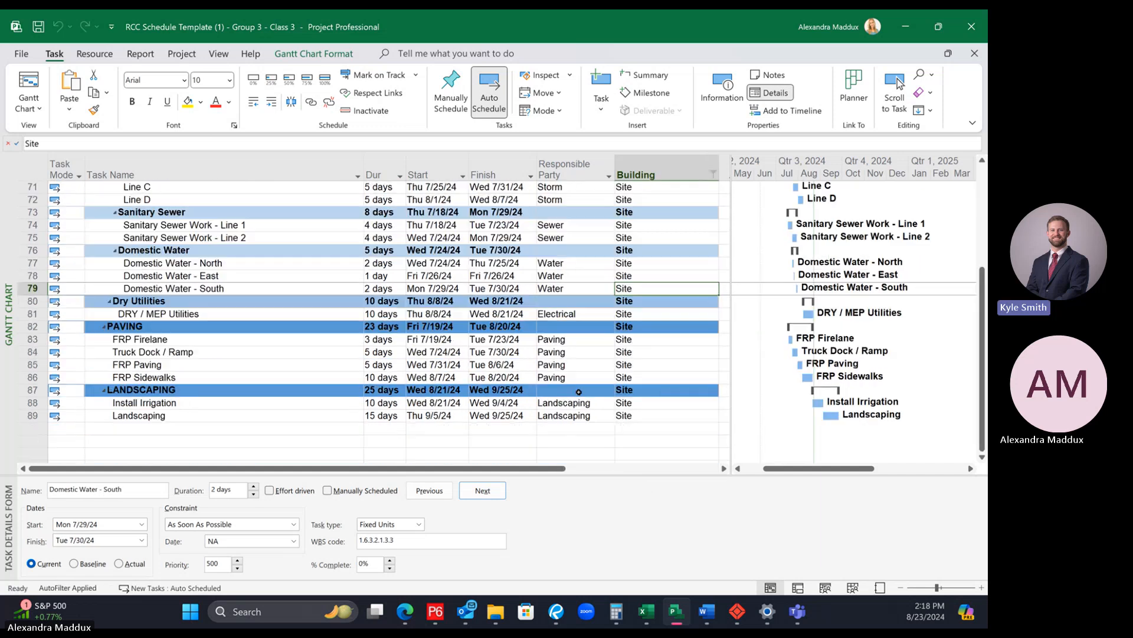
Step: Hide the task details form and clear the Building filter to show all activities again
scroll(580, 392, up, 4)
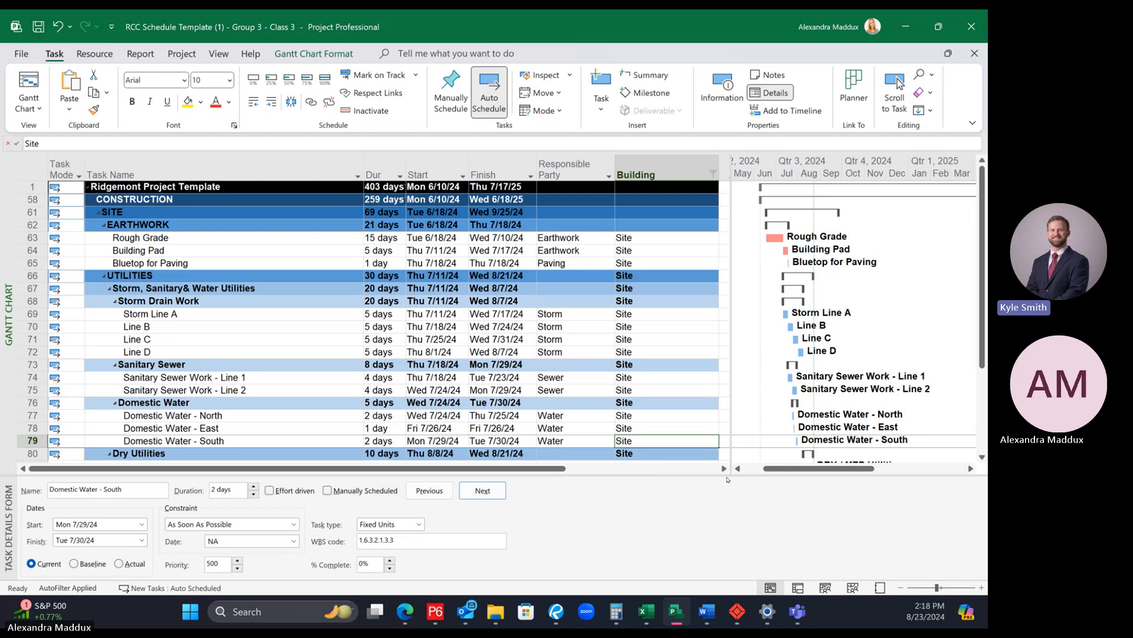
drag(731, 475, 725, 580)
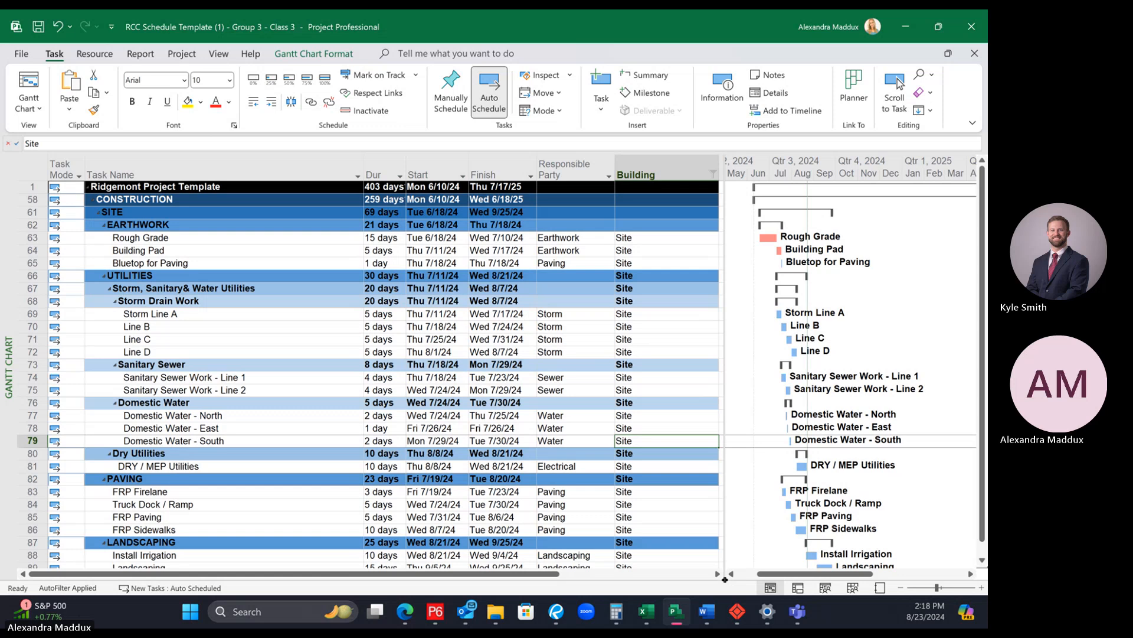
click(609, 176)
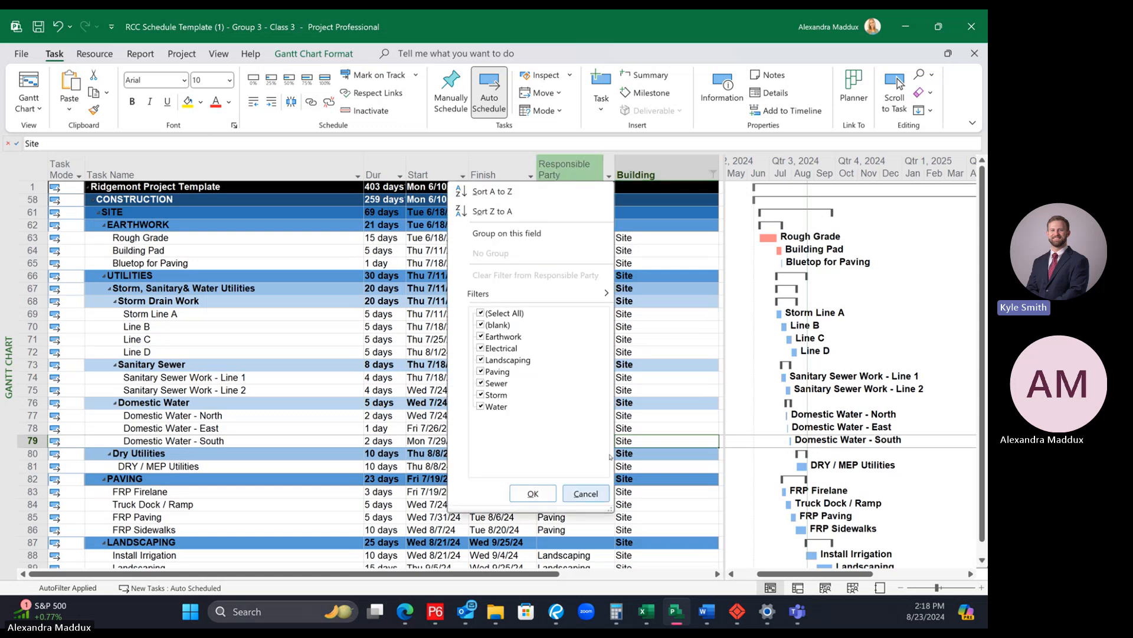
click(586, 494)
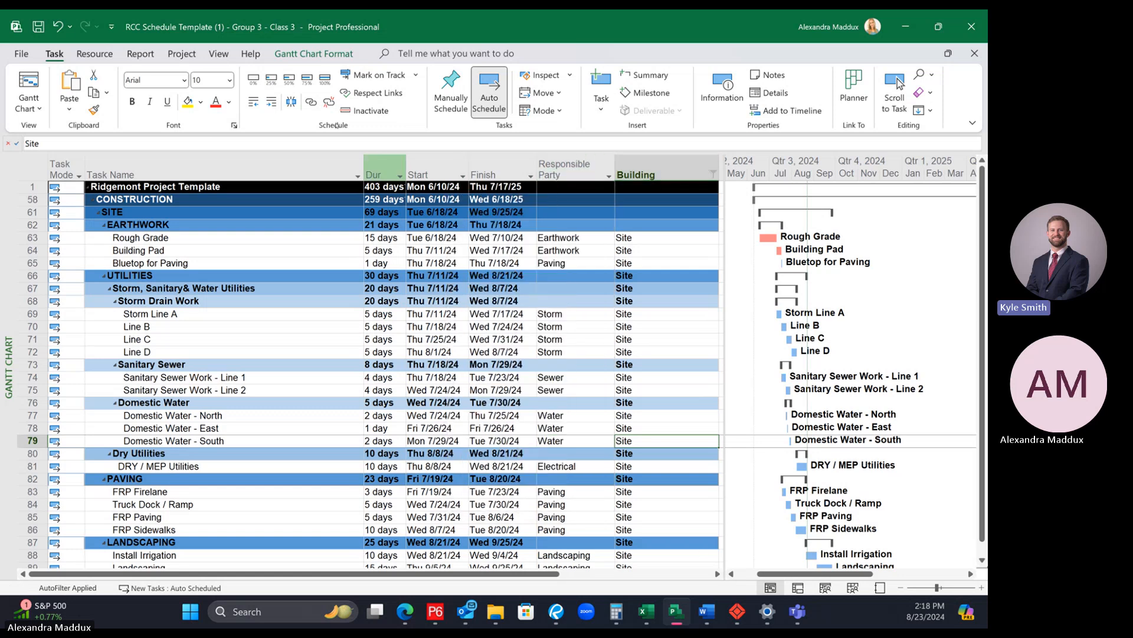
click(713, 172)
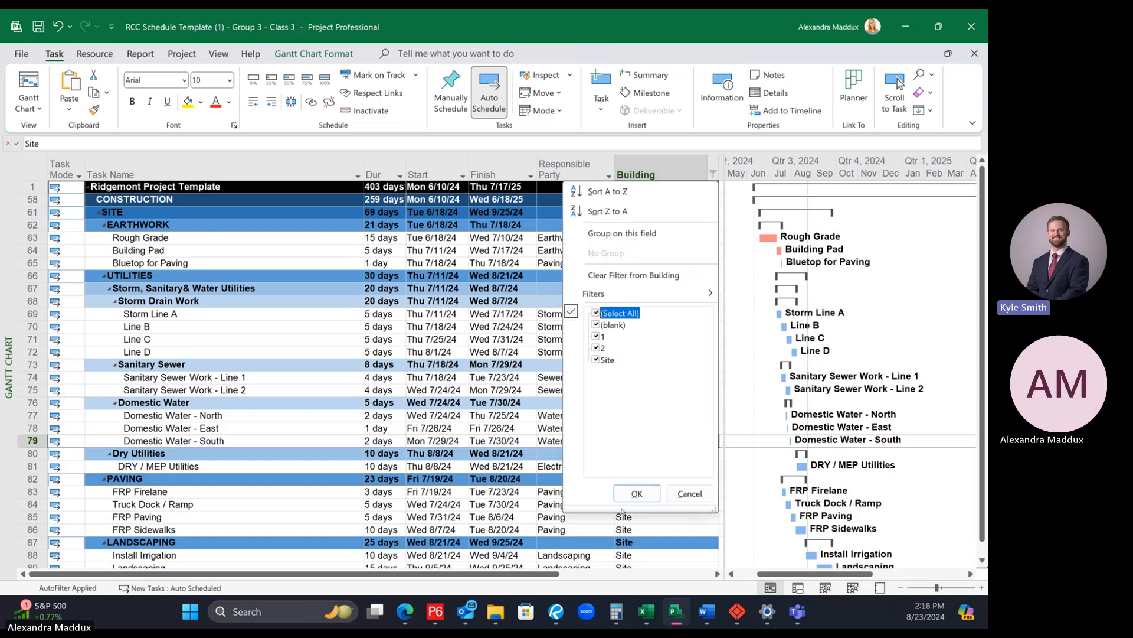
click(635, 494)
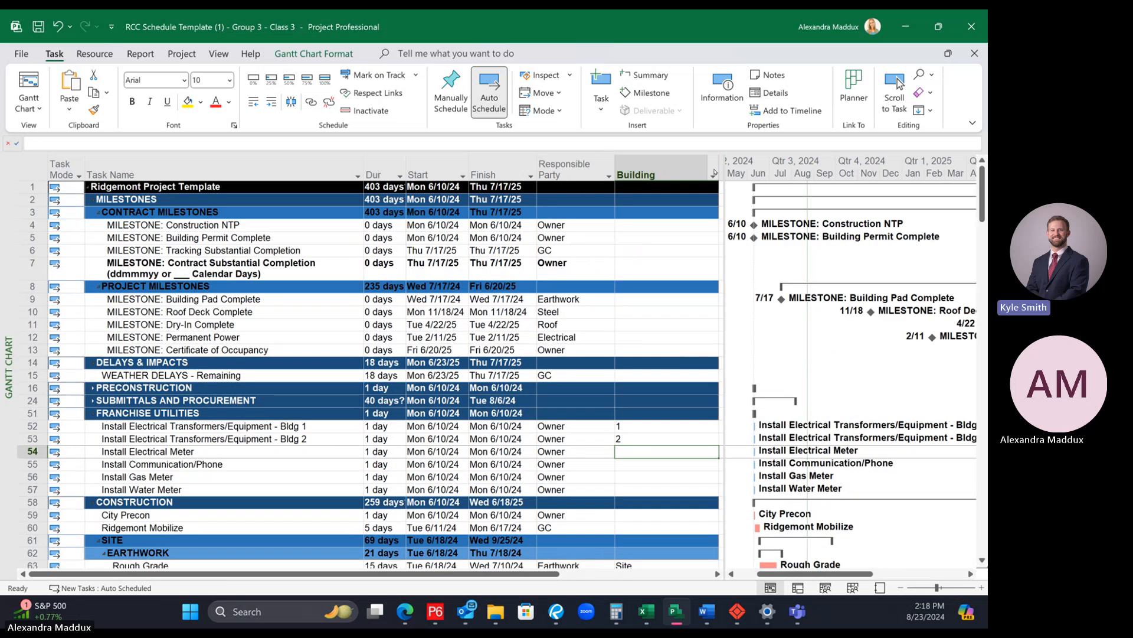
Step: Filter the schedule by the Building column to show only activities with value 1
click(713, 172)
click(596, 313)
click(595, 336)
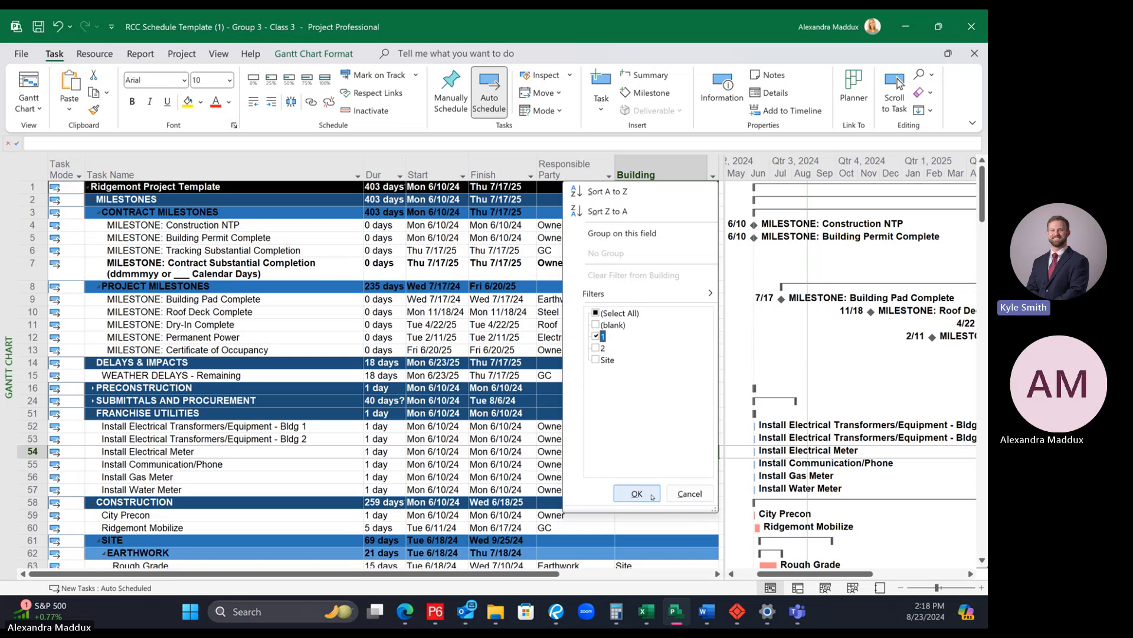
click(636, 493)
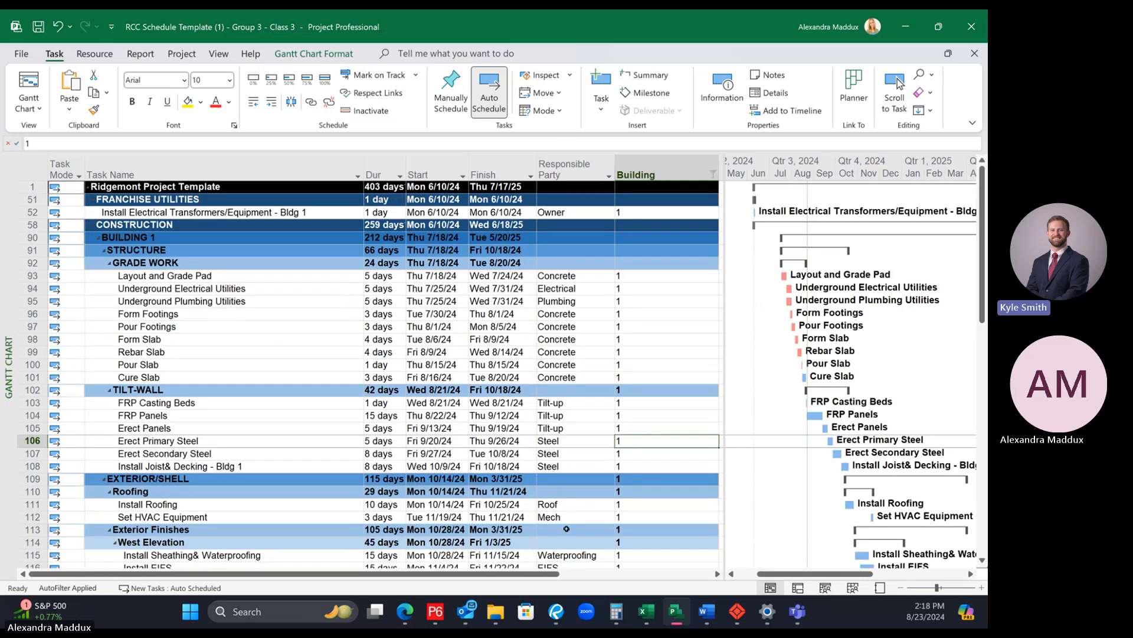
Step: Apply the built-in Critical filter to limit the Building 1 activities to critical tasks
click(219, 52)
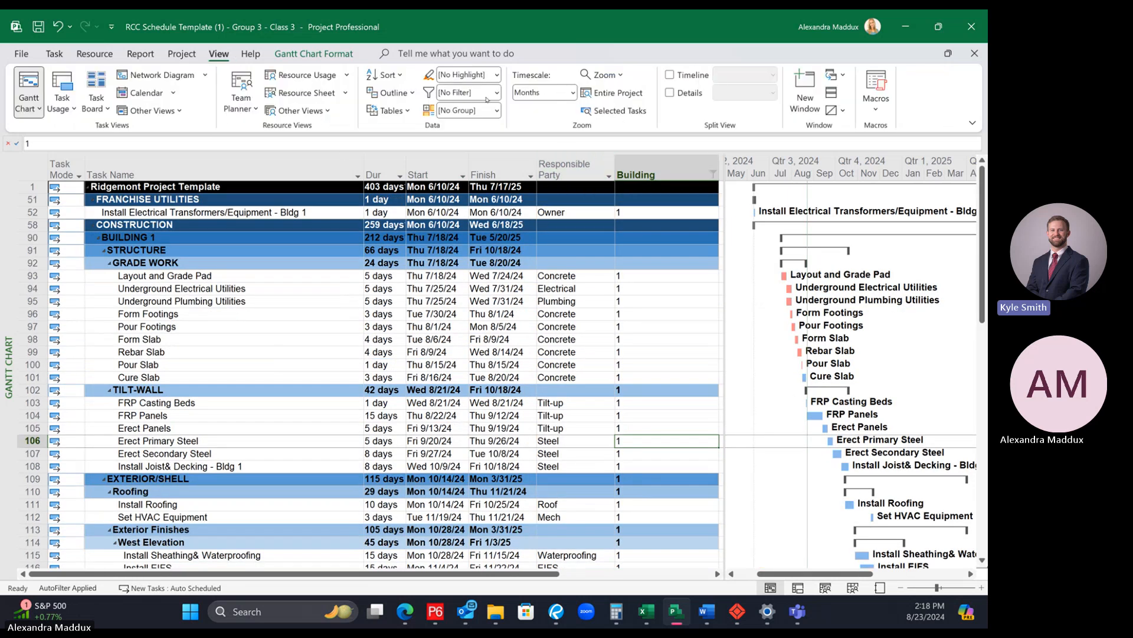
click(497, 94)
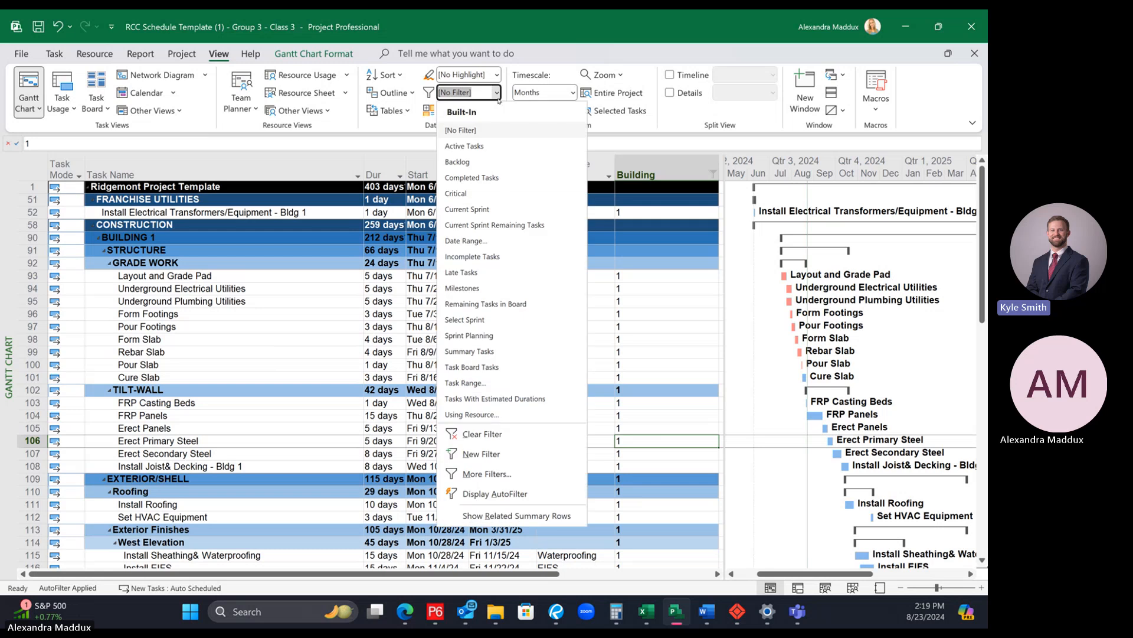
click(456, 198)
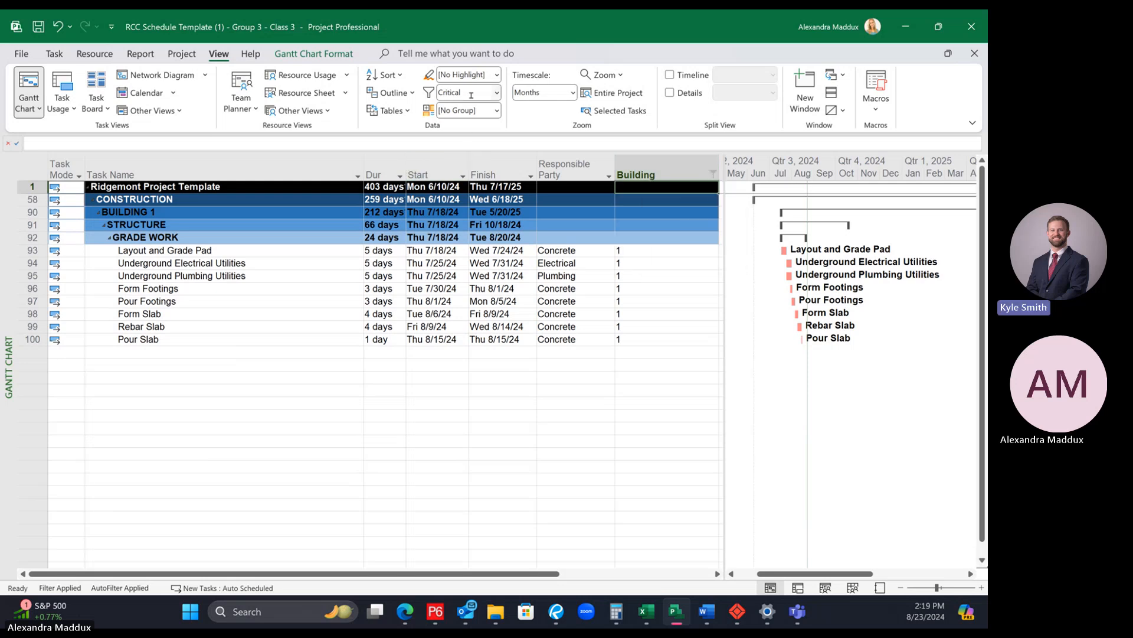
Step: Switch the Building filter from 1 to 2 and look through the critical activities of that building
click(710, 175)
click(595, 336)
click(596, 347)
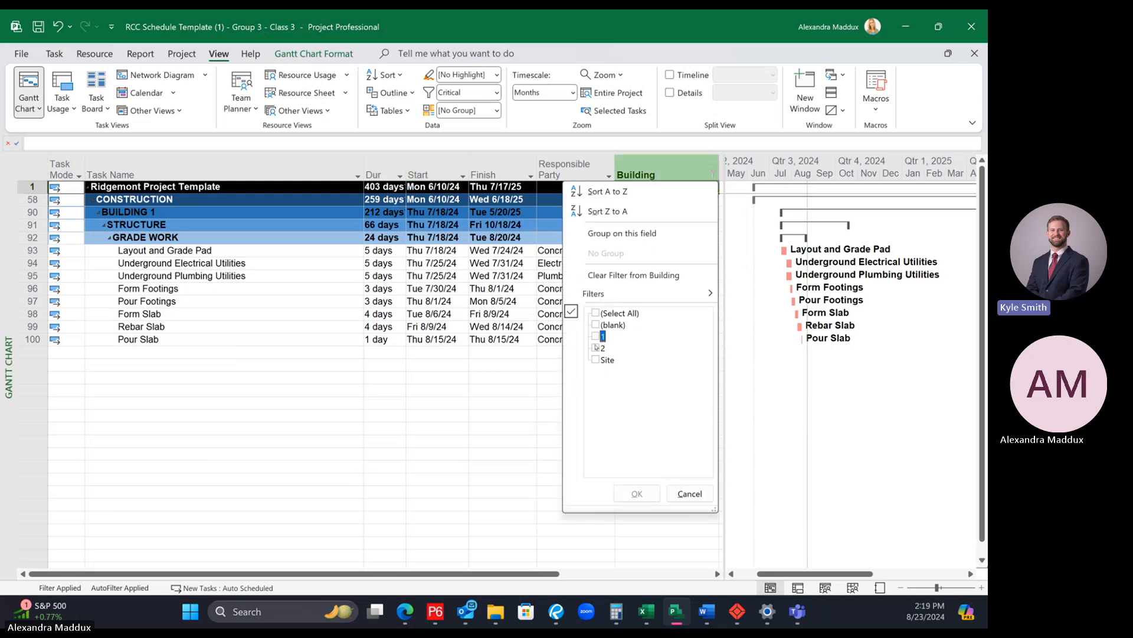
click(637, 493)
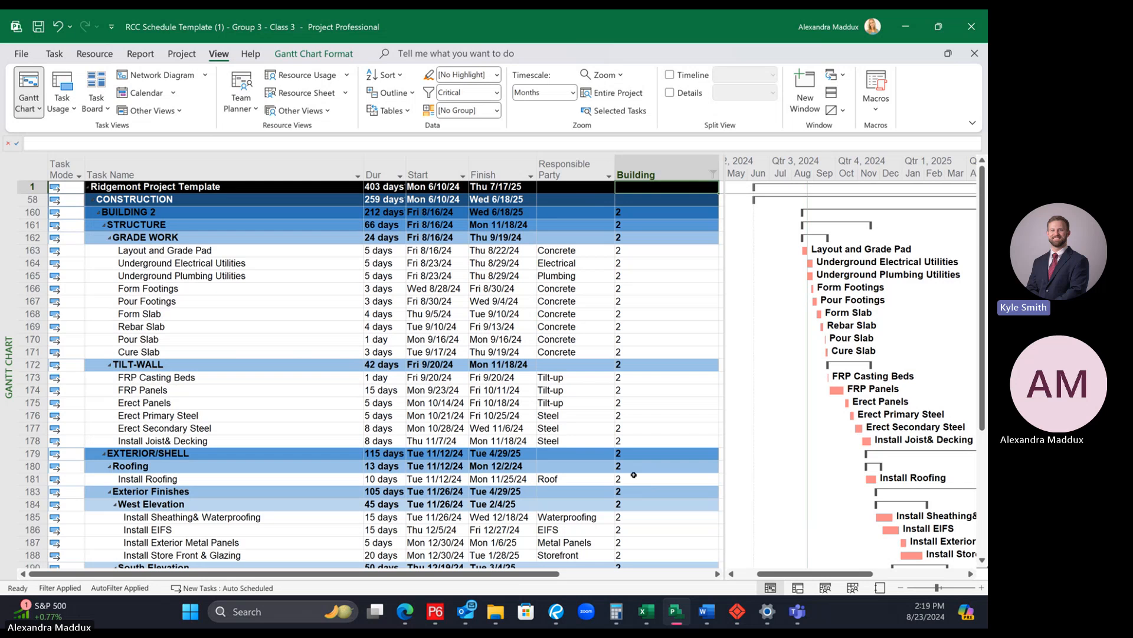
scroll(631, 466, down, 5)
scroll(631, 467, down, 1)
scroll(631, 466, up, 5)
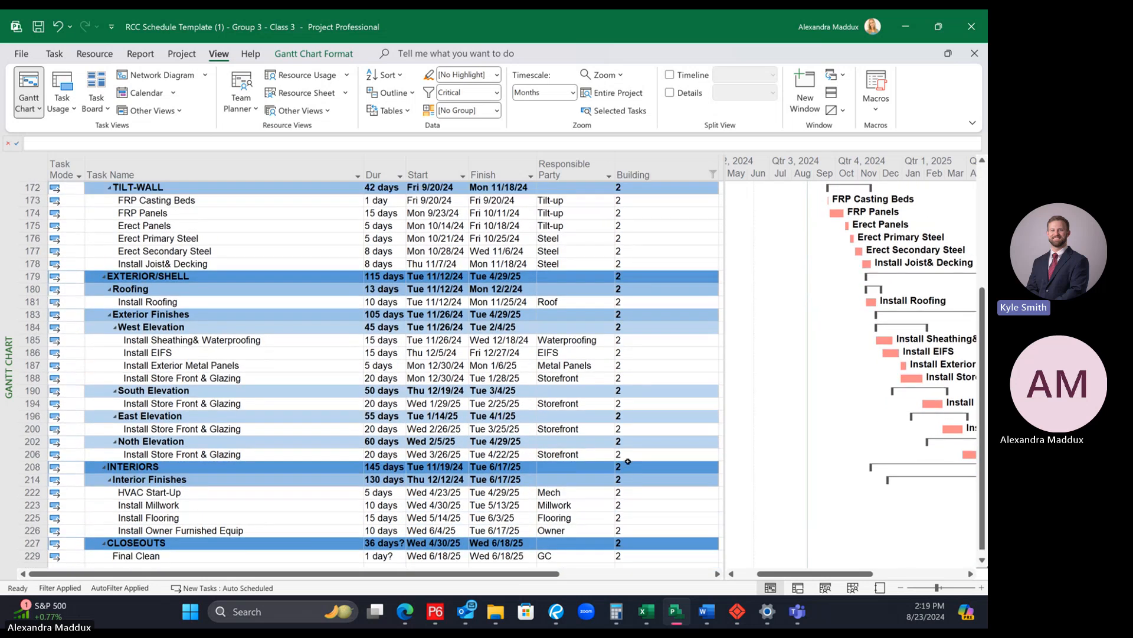
Step: Reselect all Building values so the critical tasks of the whole project are listed
click(497, 93)
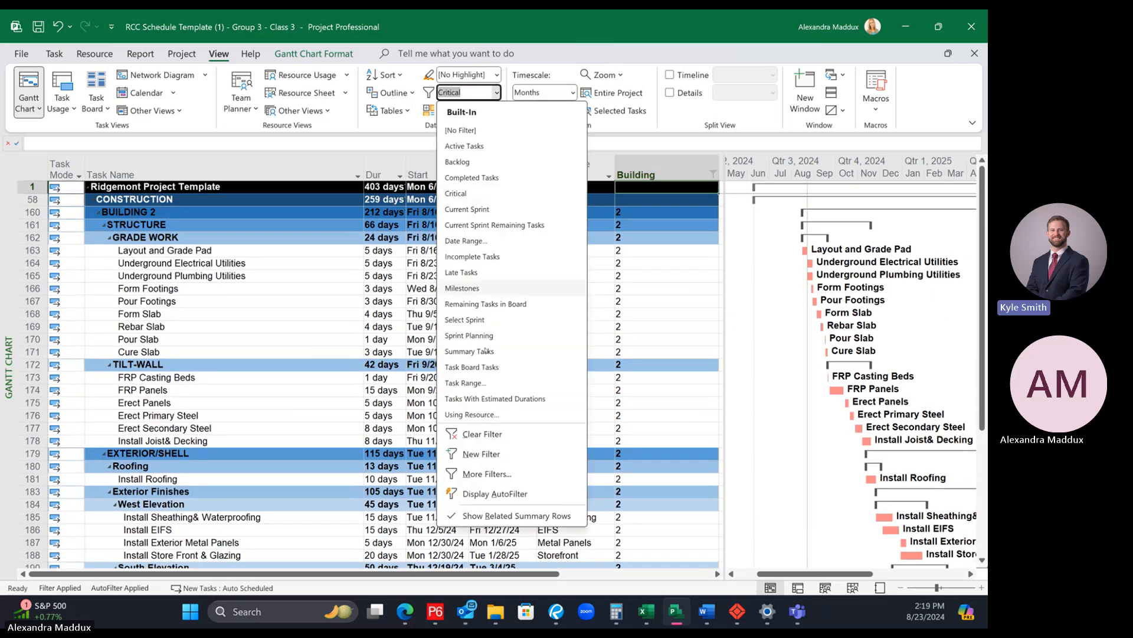
click(520, 512)
click(713, 175)
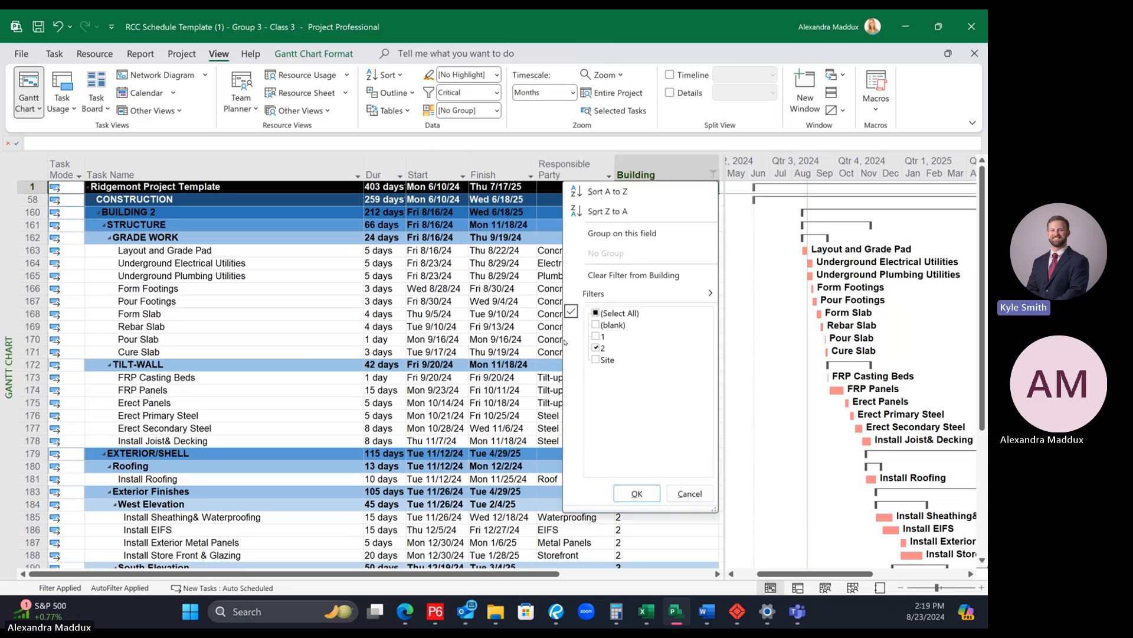
click(595, 314)
click(637, 493)
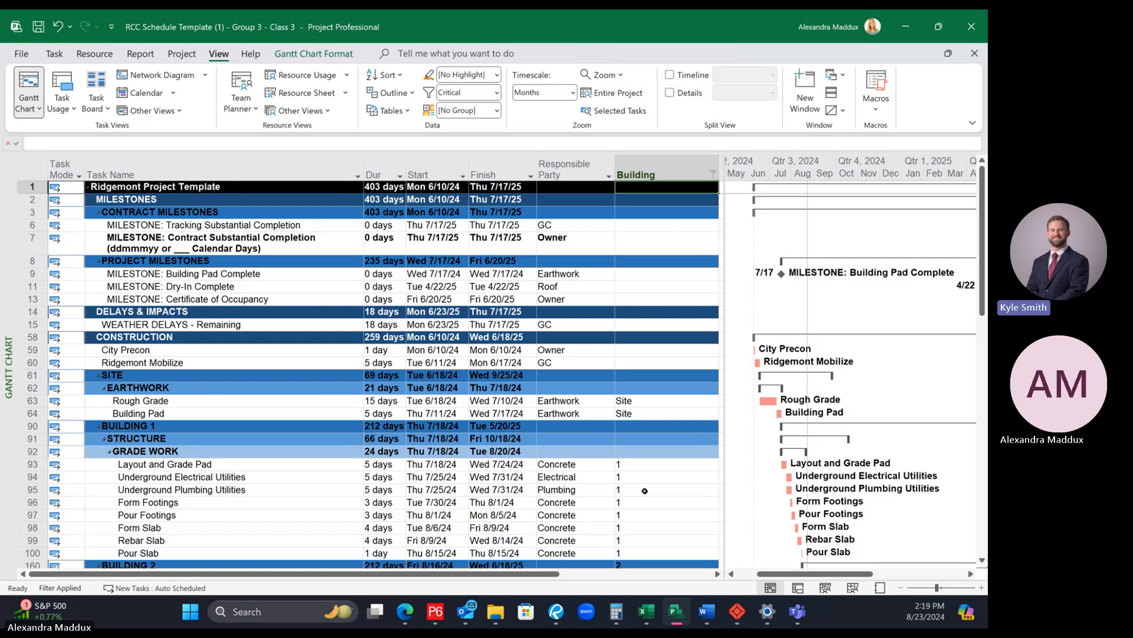
click(496, 93)
click(470, 455)
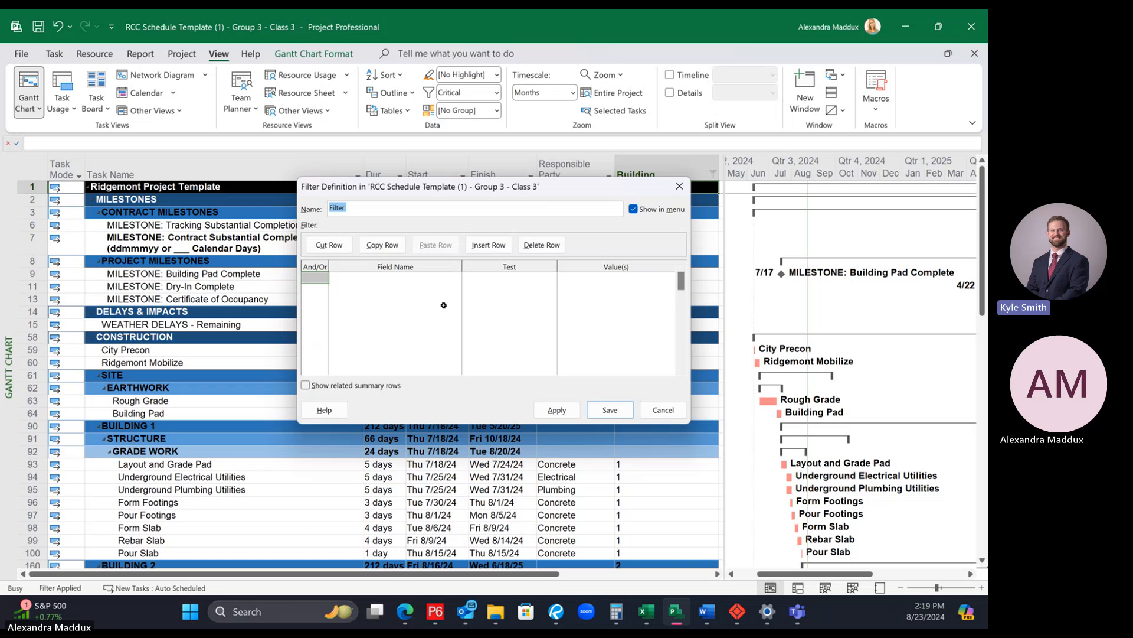
click(680, 186)
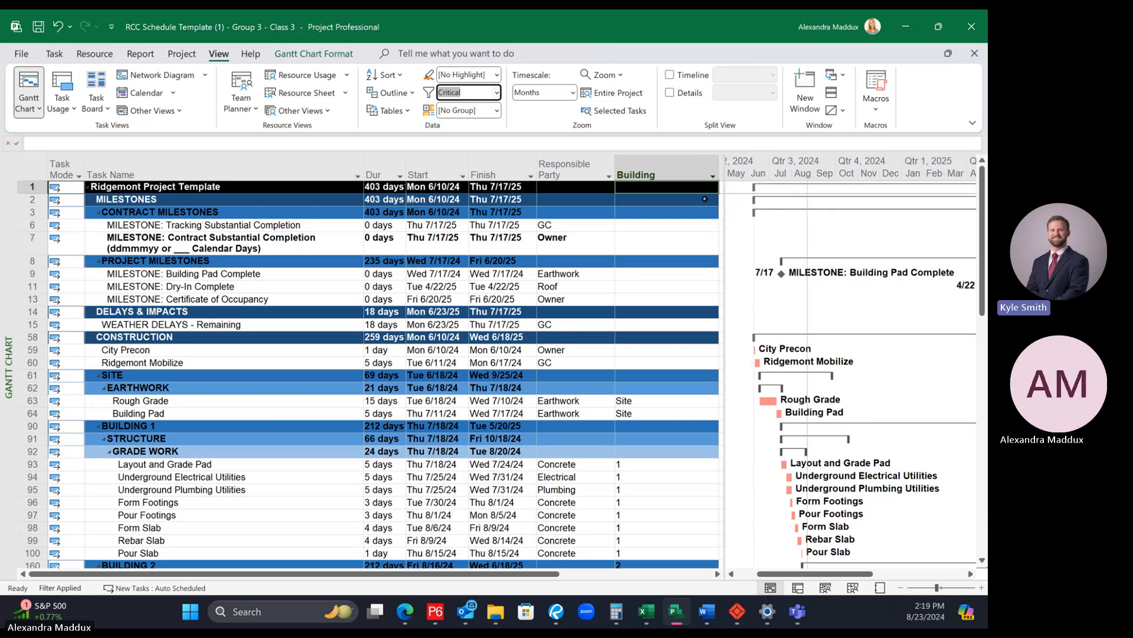
click(696, 212)
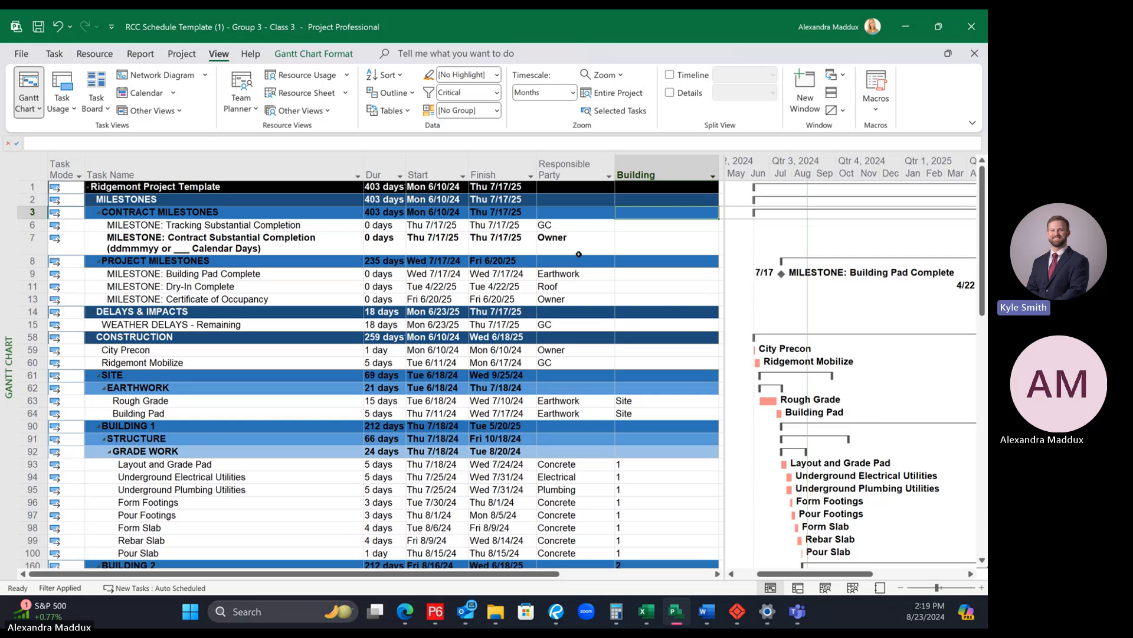
Step: Filter the critical tasks by Responsible Party to show only Steel, Storefront and Tilt-up
click(610, 174)
click(502, 313)
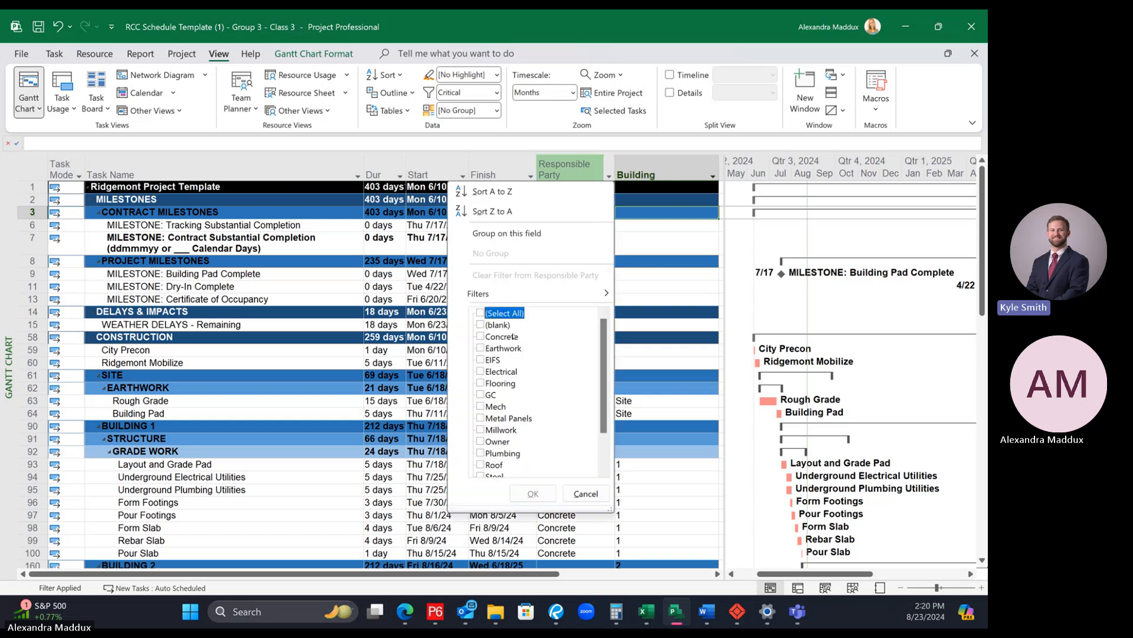
scroll(522, 417, down, 2)
click(492, 434)
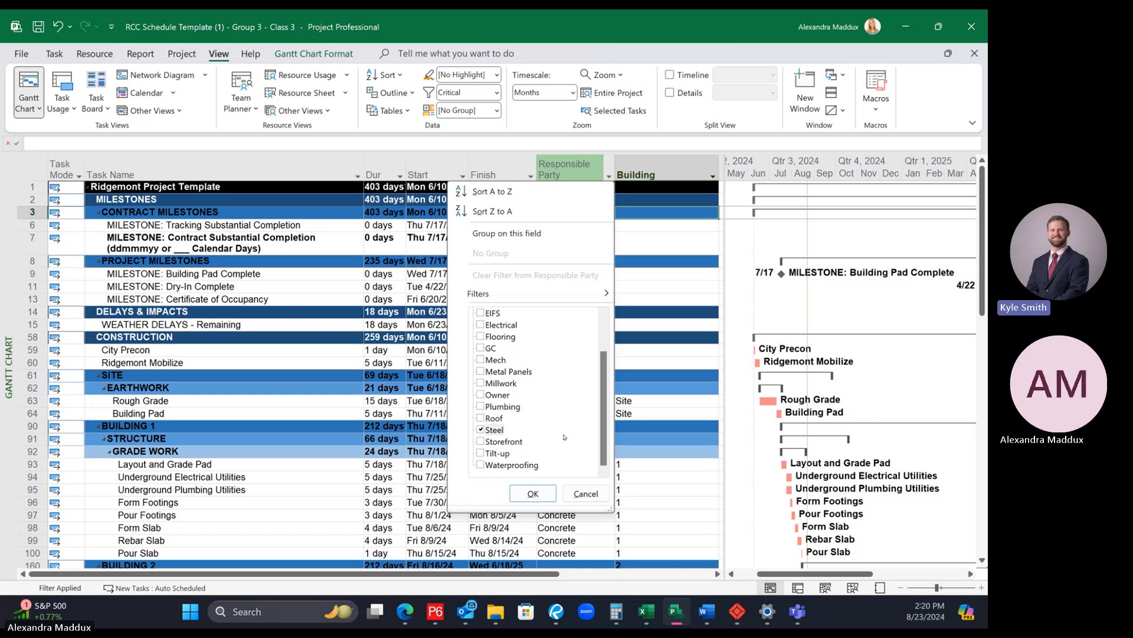
click(484, 442)
click(482, 454)
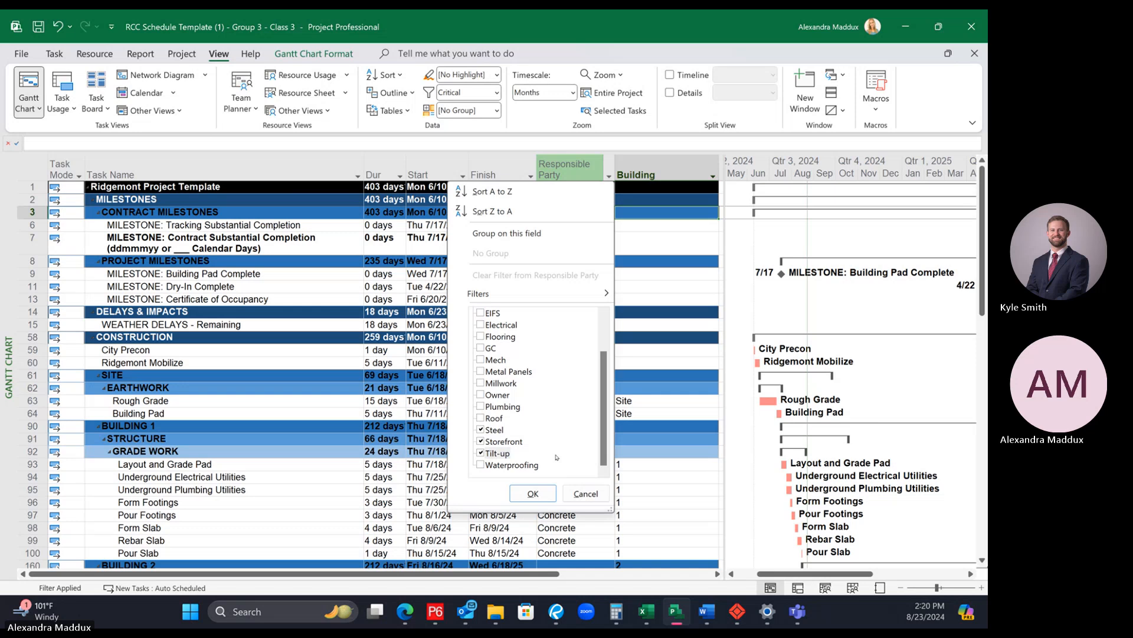
click(534, 493)
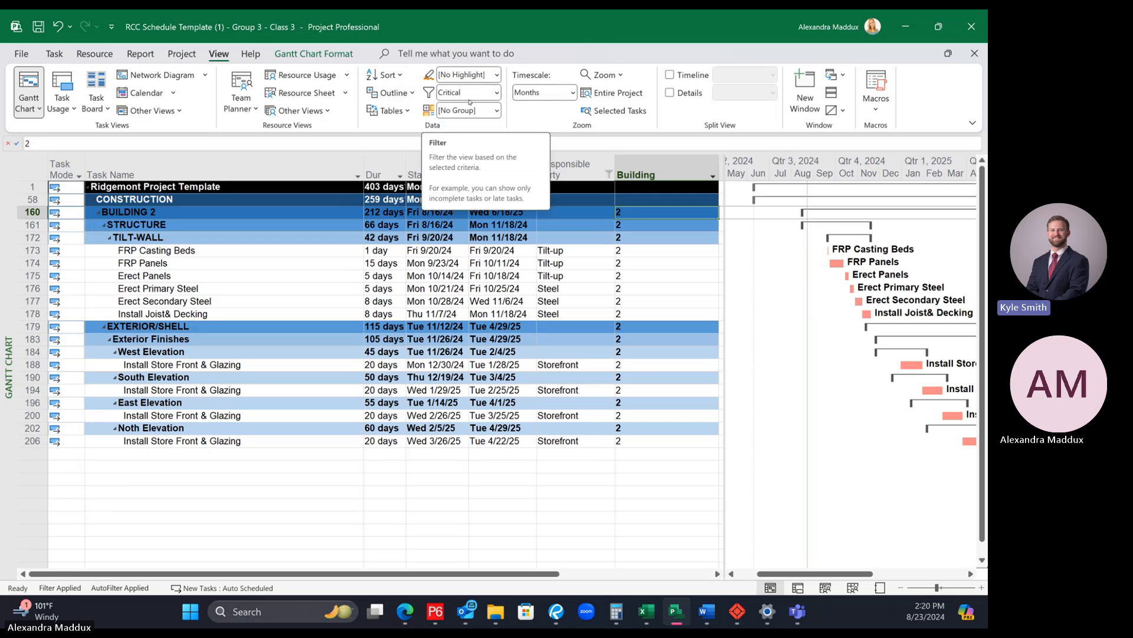
Step: Remove the Critical filter and filter the full schedule by Responsible Party to Steel, Storefront and Tilt-up
click(495, 93)
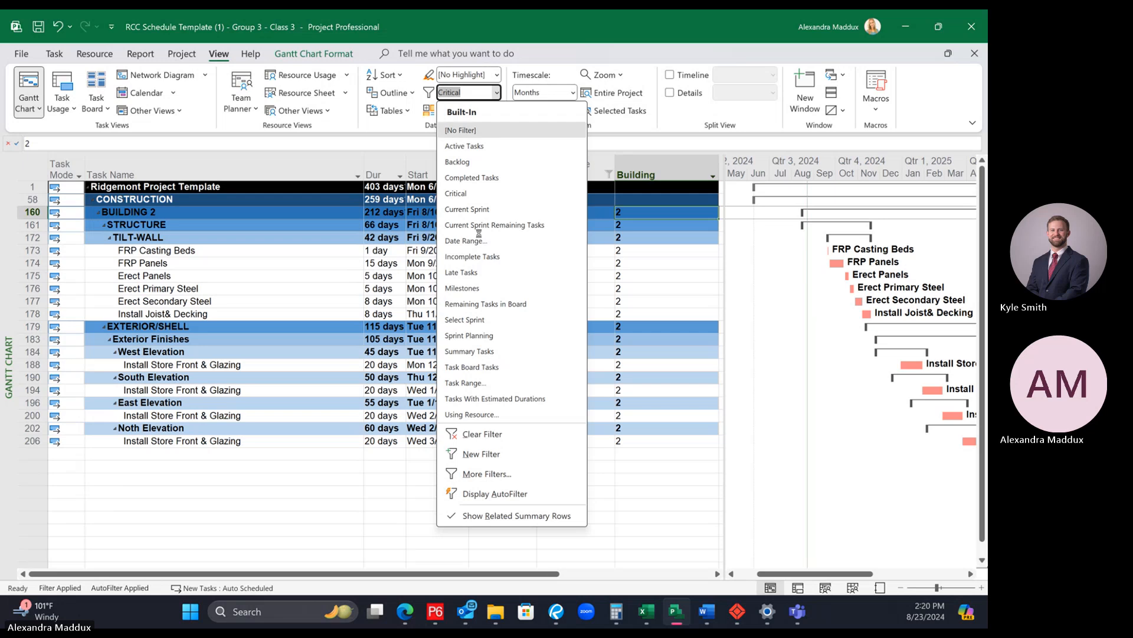
click(476, 131)
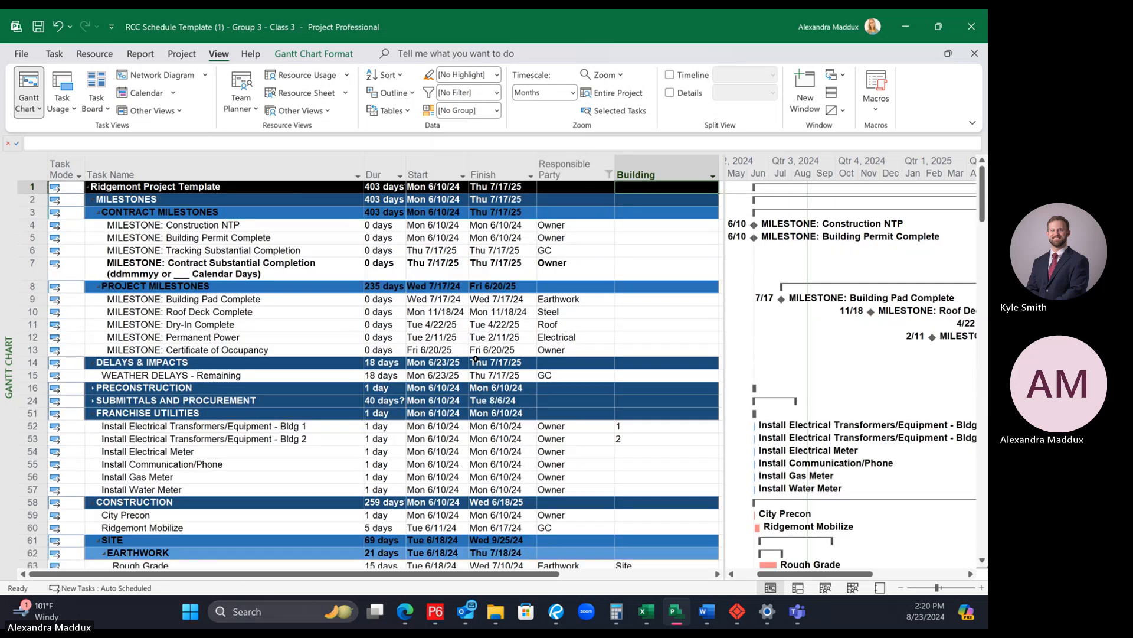
click(608, 176)
scroll(520, 384, down, 5)
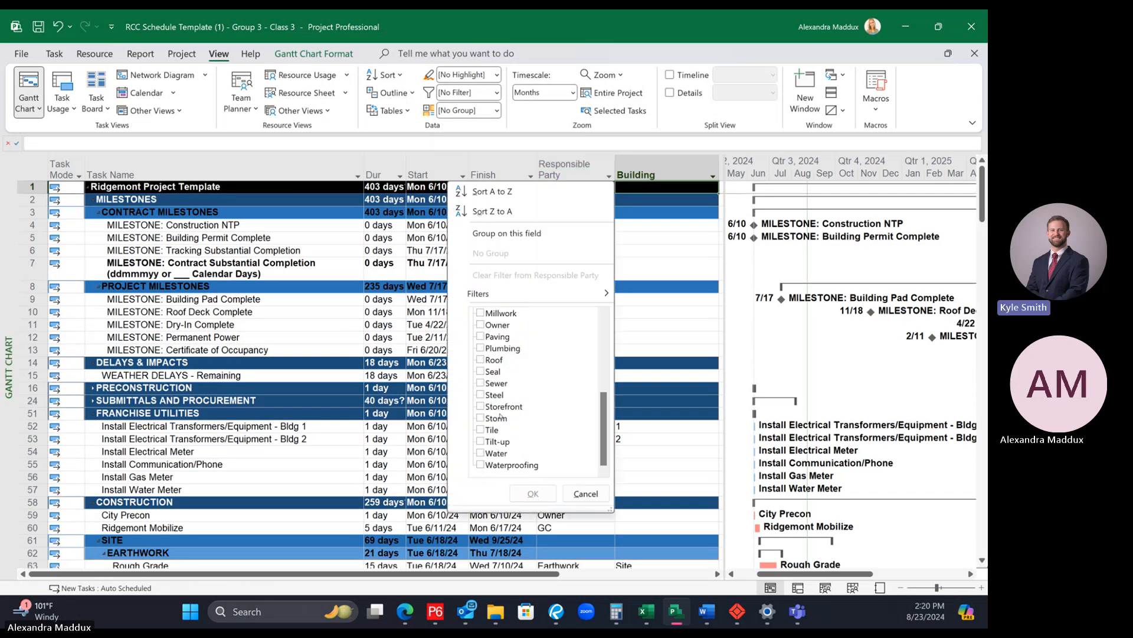
scroll(502, 417, down, 1)
click(496, 394)
click(507, 407)
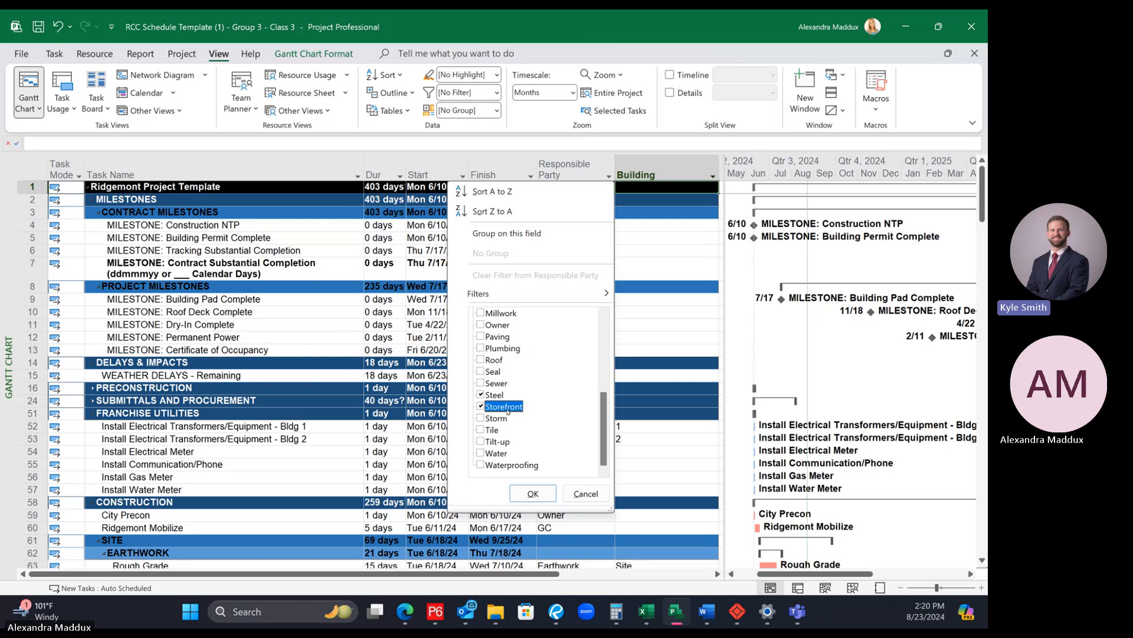
click(485, 442)
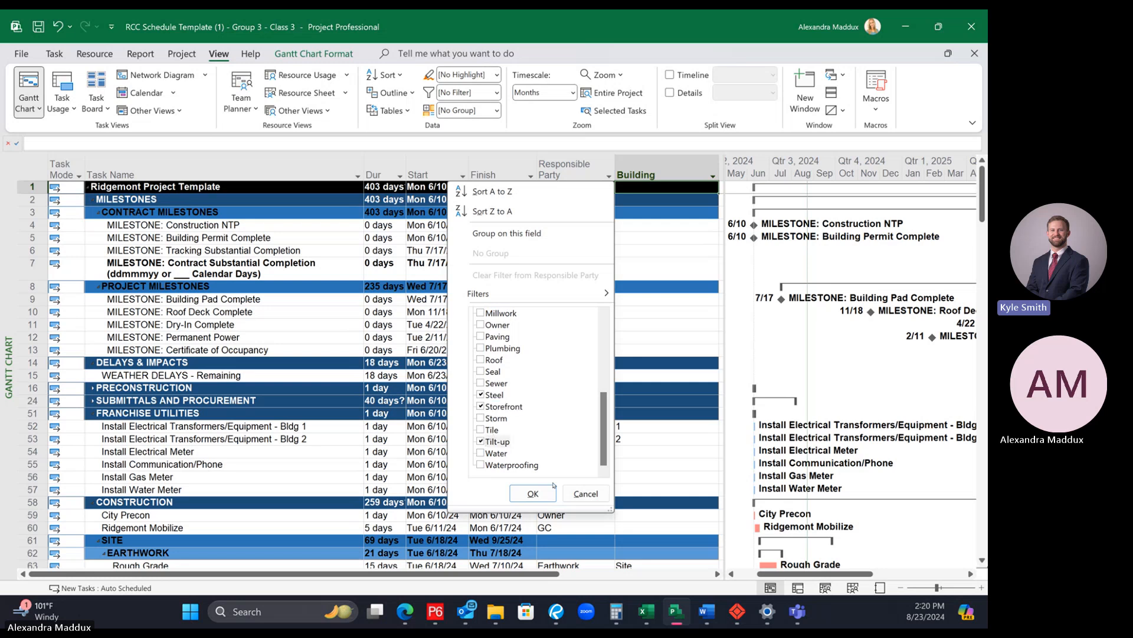
click(533, 494)
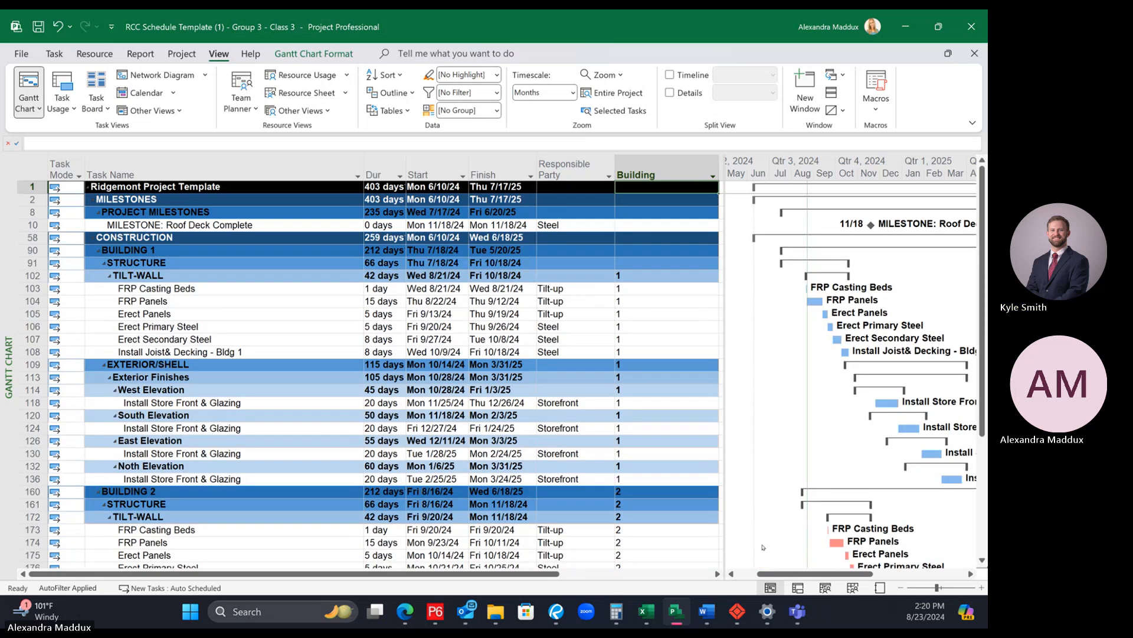
Step: Examine the filtered Steel, Storefront and Tilt-up activities and their Gantt bars for both buildings
scroll(736, 554, down, 2)
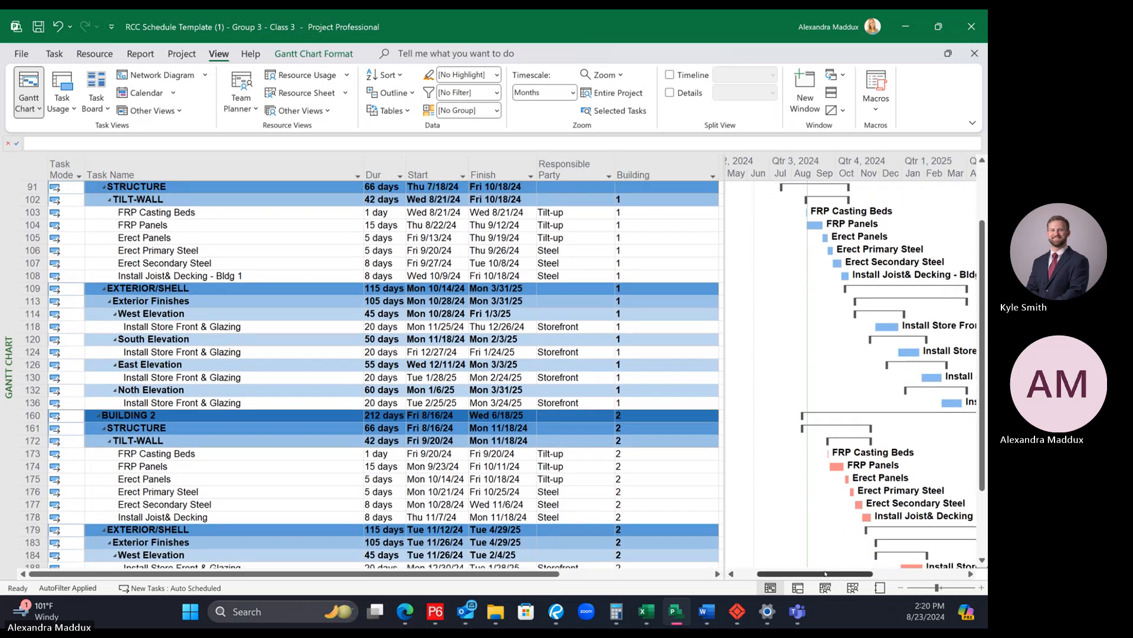
mouse_move(824, 573)
mouse_down()
mouse_move(858, 569)
mouse_move(844, 564)
mouse_up()
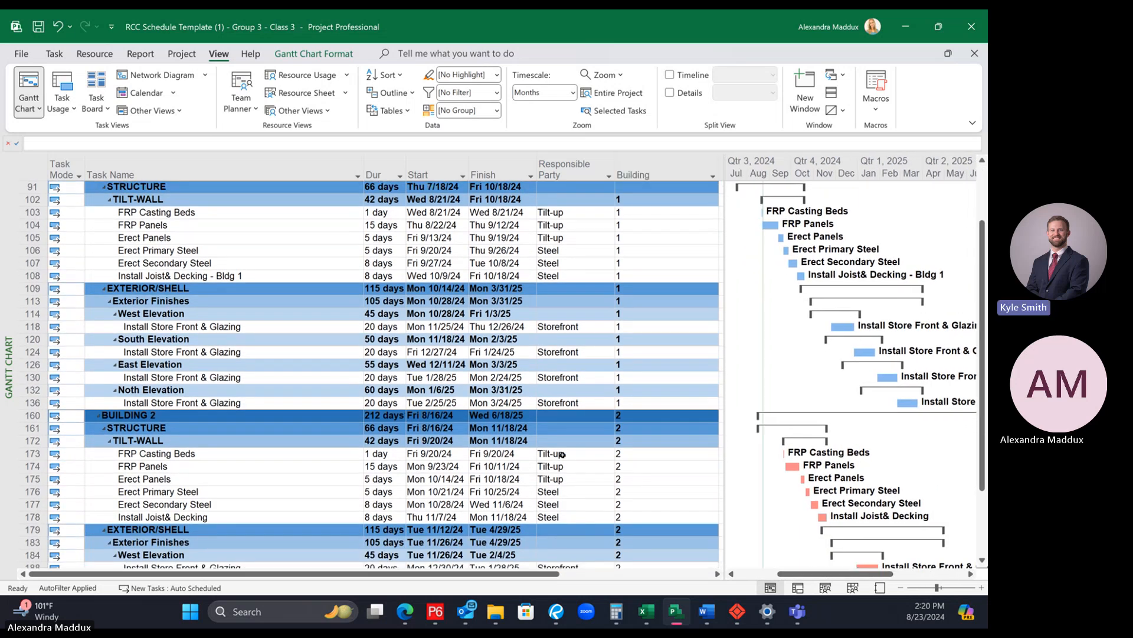
scroll(565, 463, up, 2)
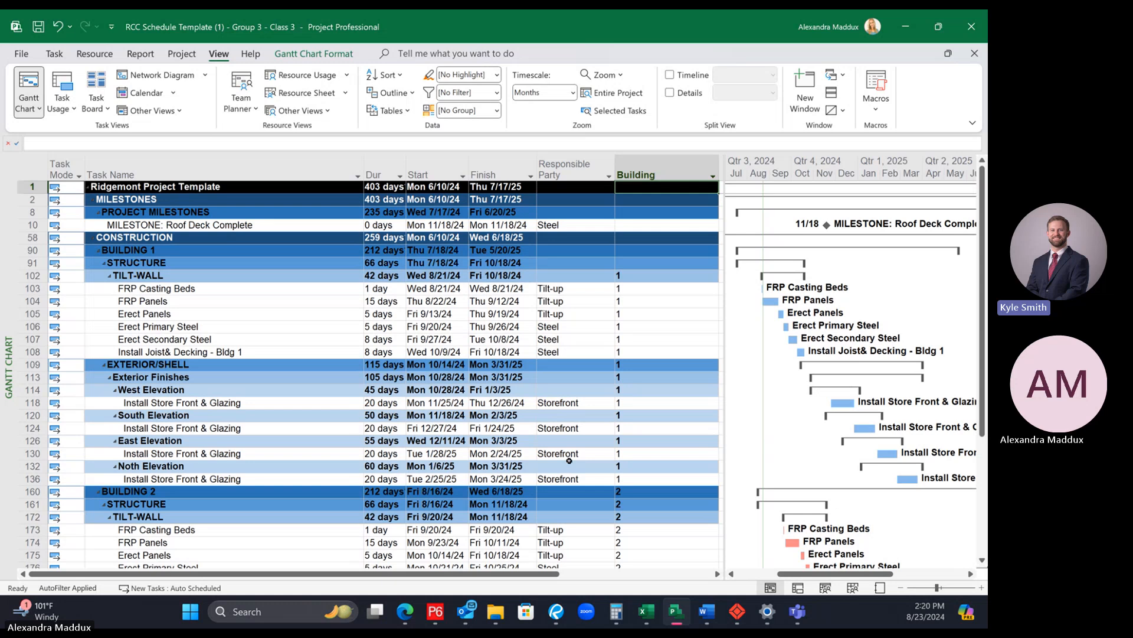
scroll(616, 437, down, 5)
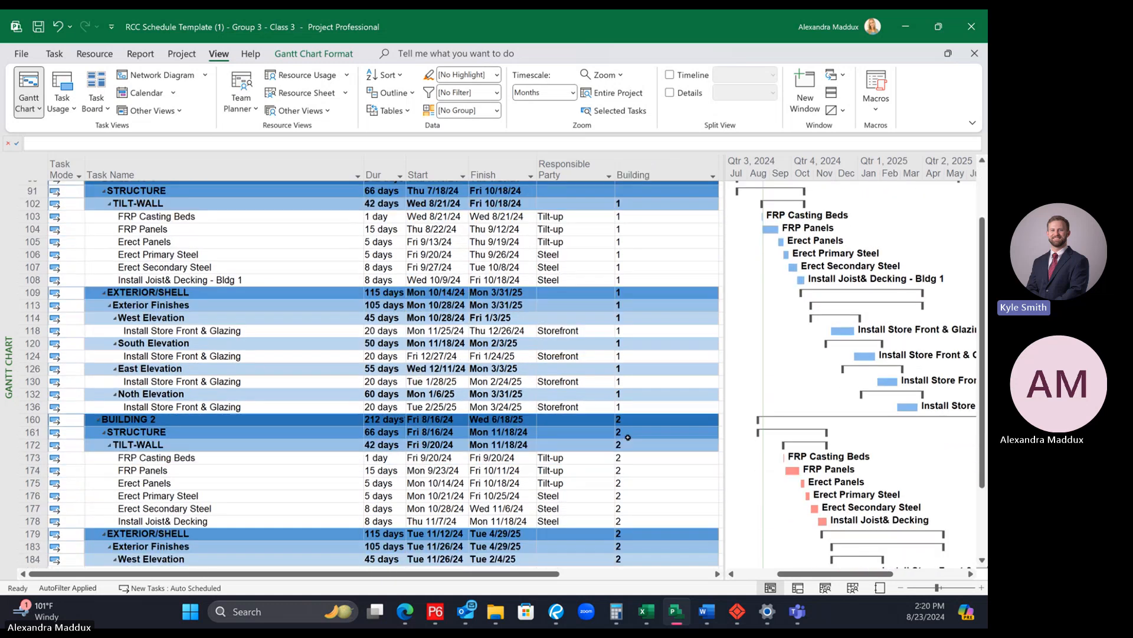
scroll(667, 414, up, 1)
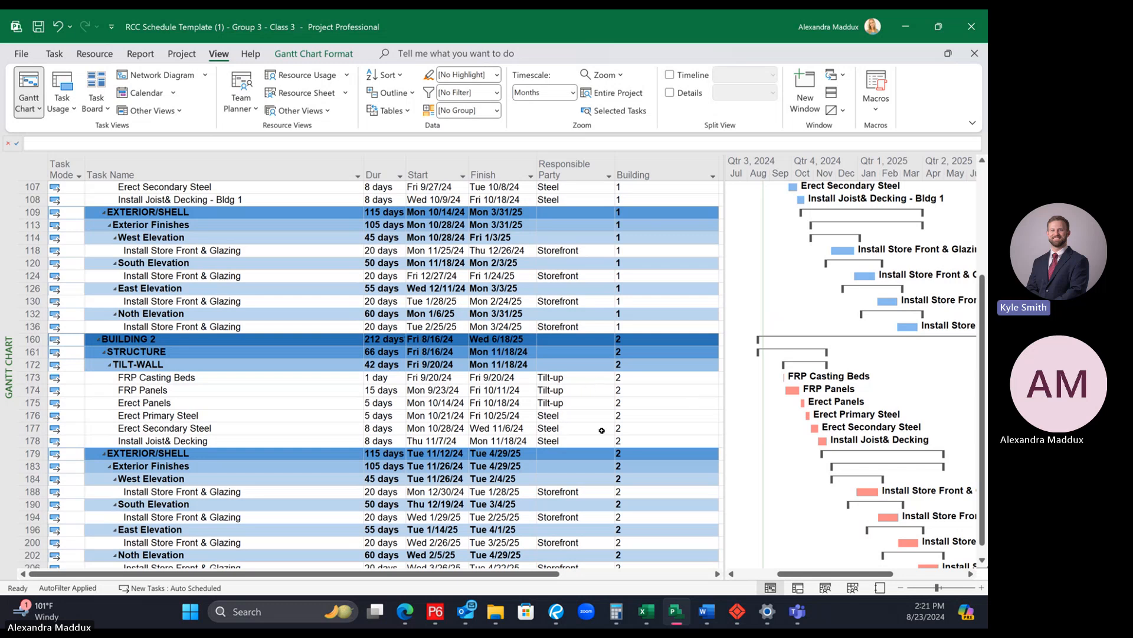
scroll(602, 431, up, 2)
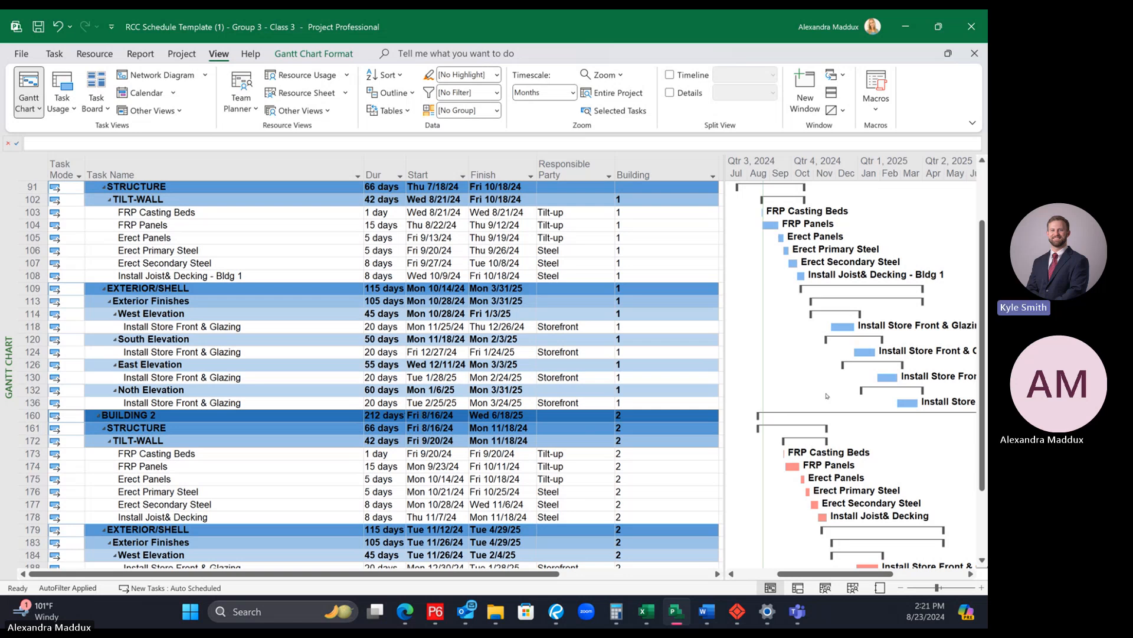
Step: Compare the filtered Building 1 activities and their Gantt bars with the matching Building 2 activities
scroll(813, 349, down, 1)
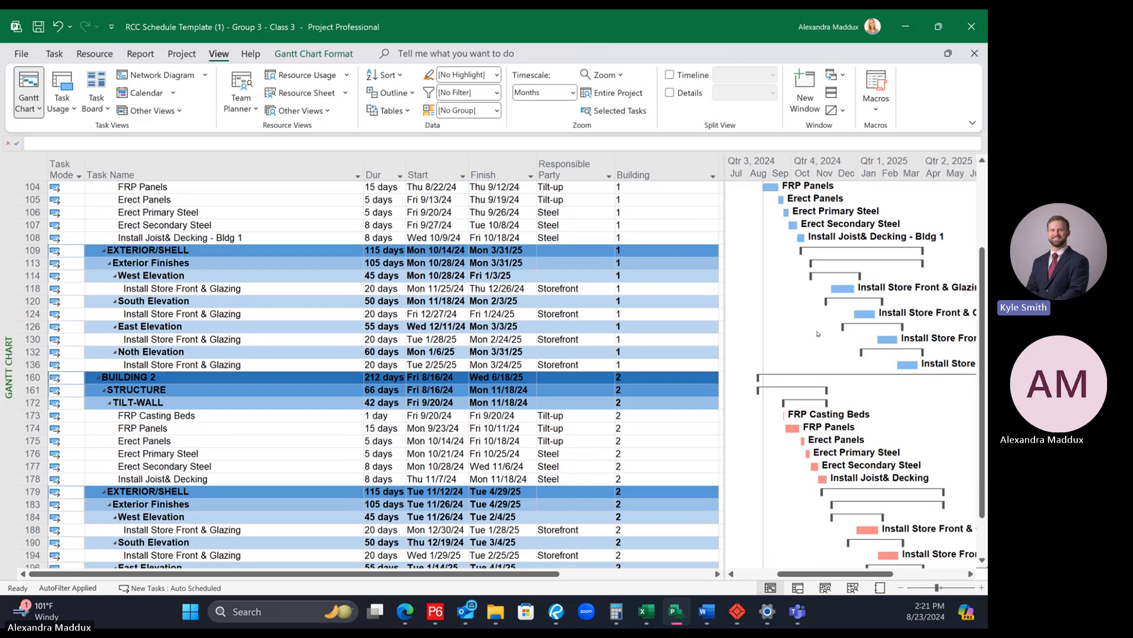
scroll(820, 349, up, 1)
scroll(820, 349, up, 1)
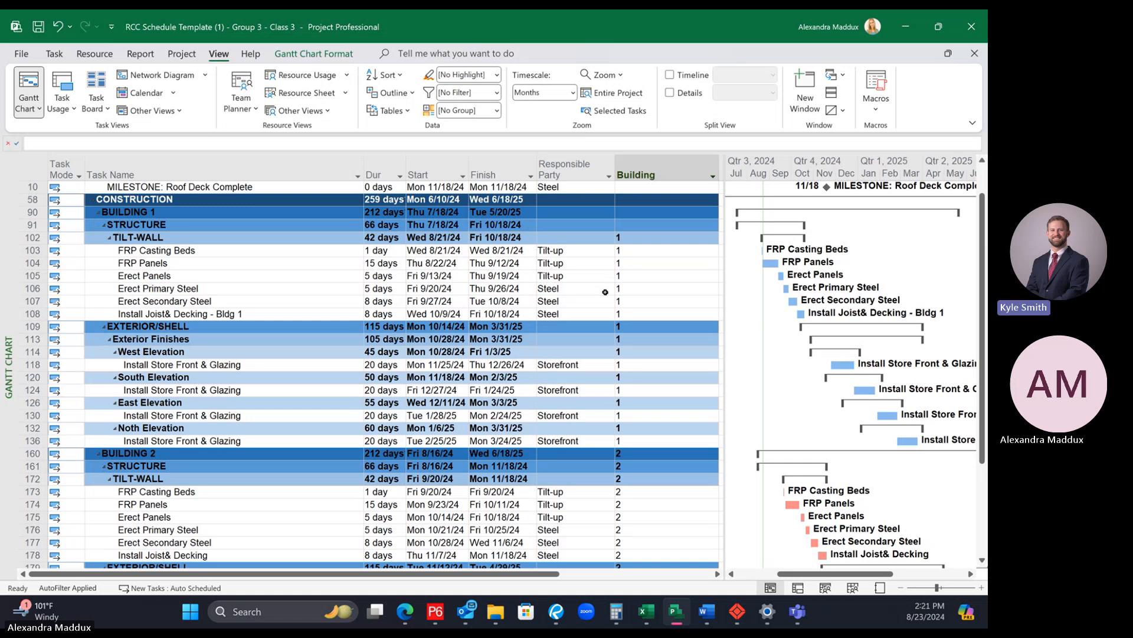
scroll(603, 299, down, 4)
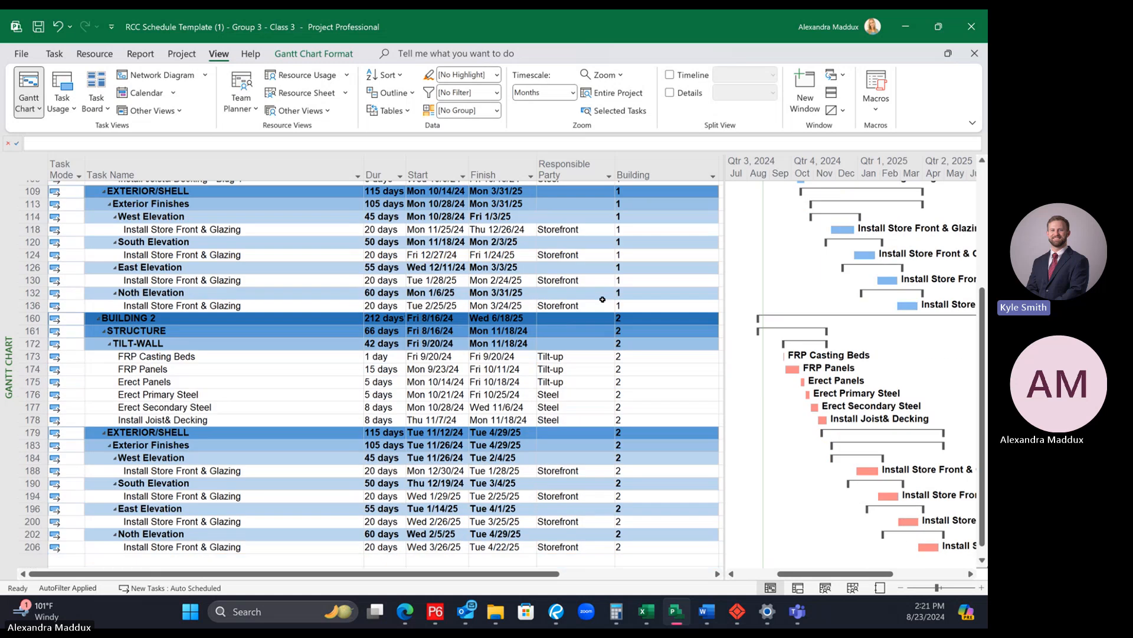
scroll(602, 299, down, 1)
scroll(607, 295, up, 1)
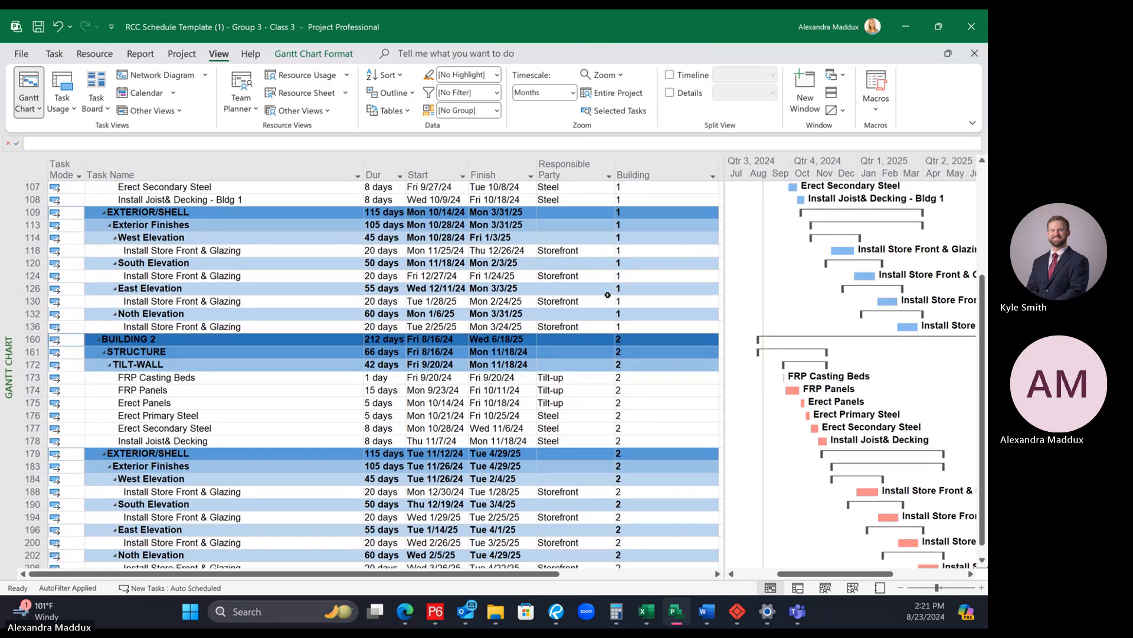
scroll(602, 304, up, 1)
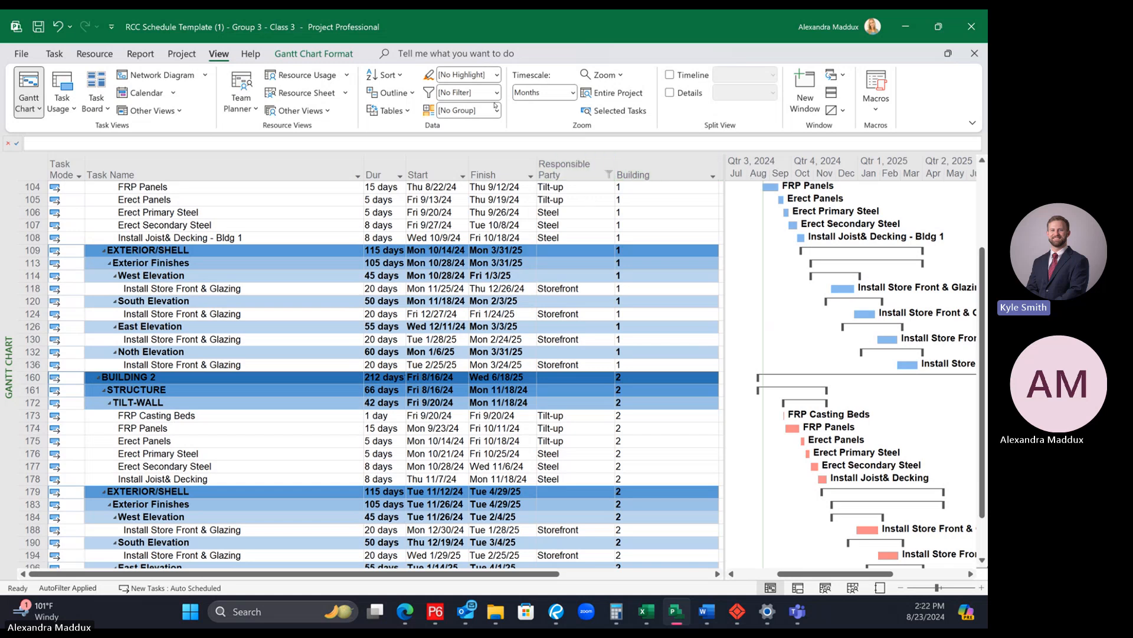
Step: Reselect all Responsible Party values in the column filter so every activity of the project is listed
click(609, 174)
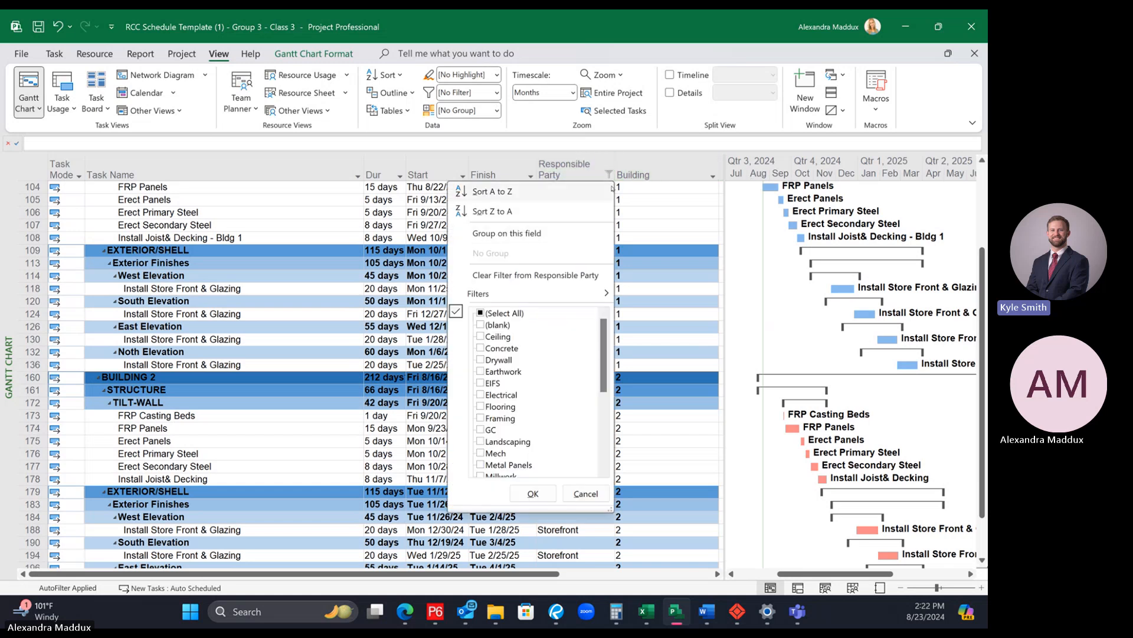
click(660, 204)
scroll(656, 230, up, 2)
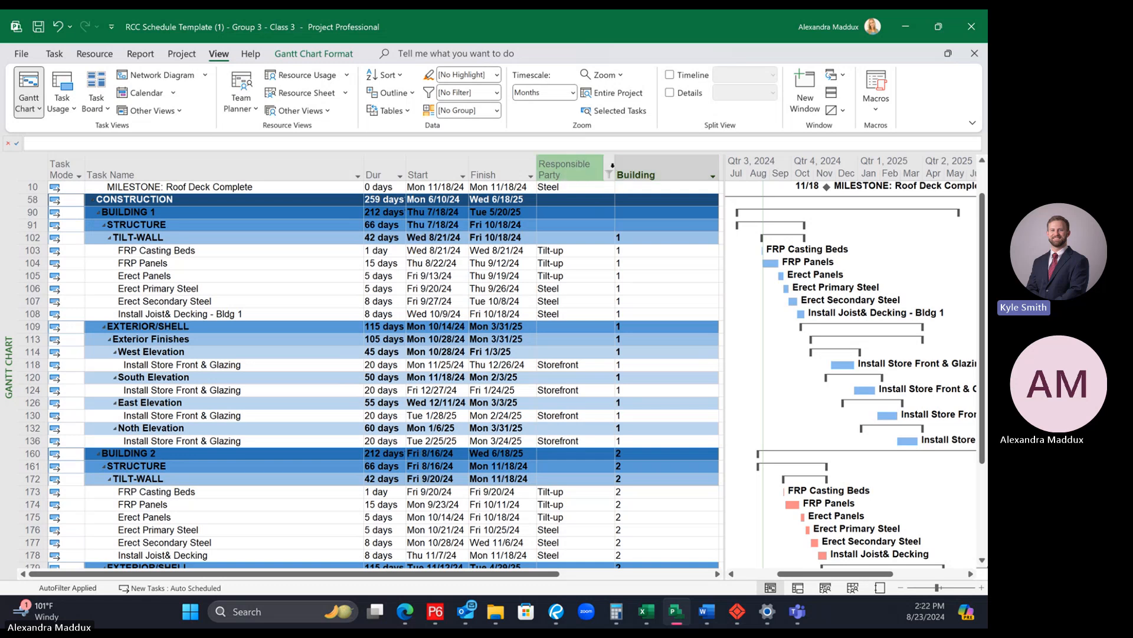
click(612, 166)
click(661, 234)
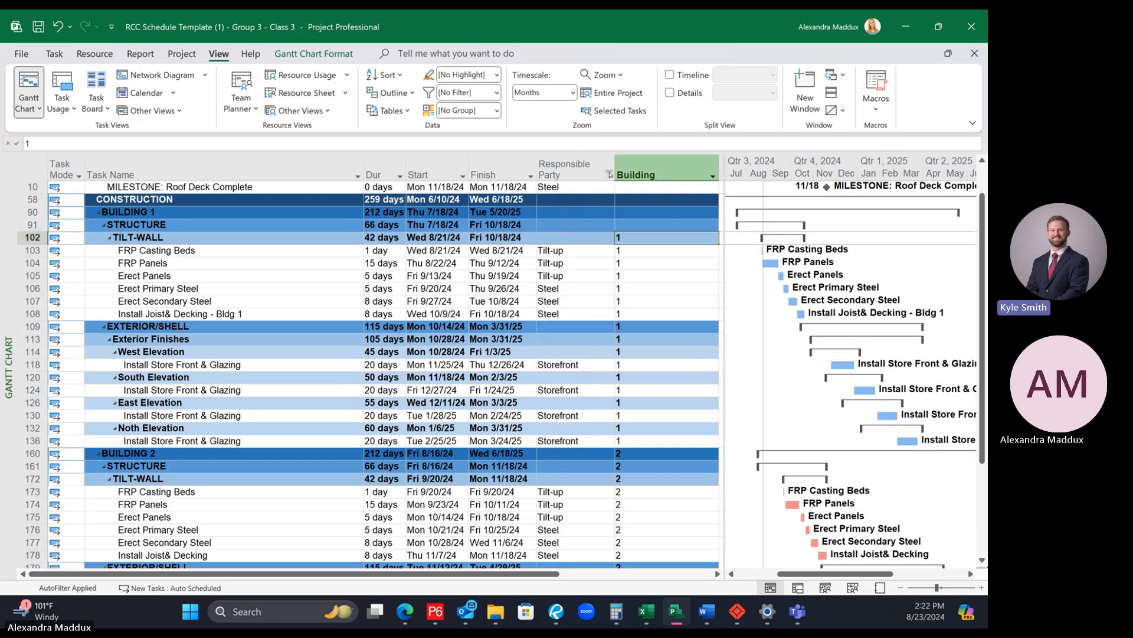
click(609, 174)
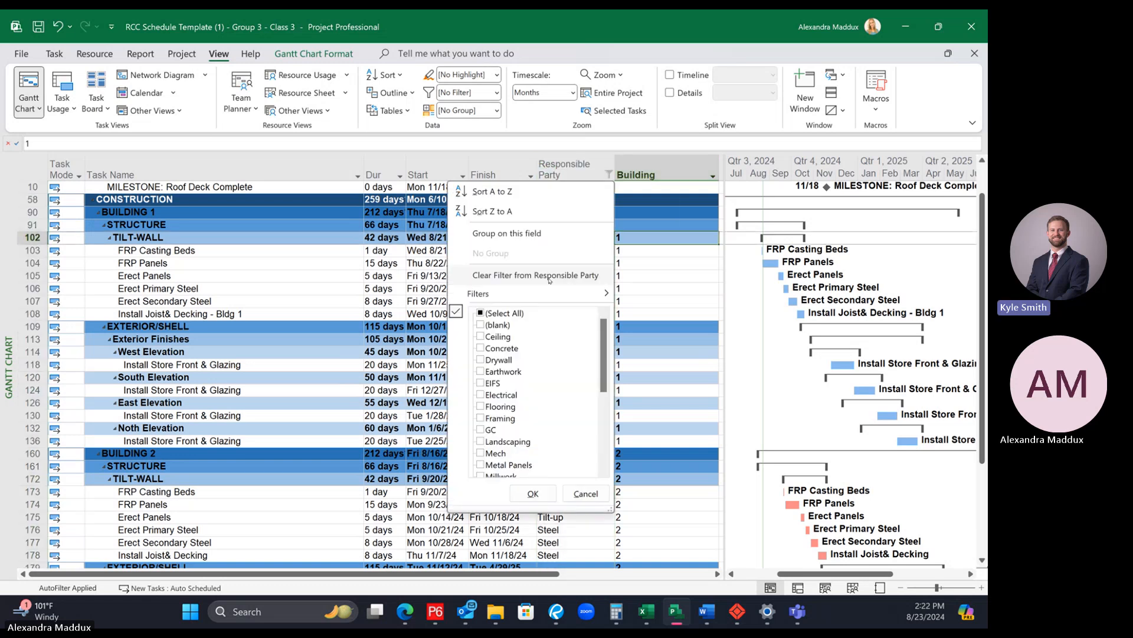
click(480, 313)
click(541, 492)
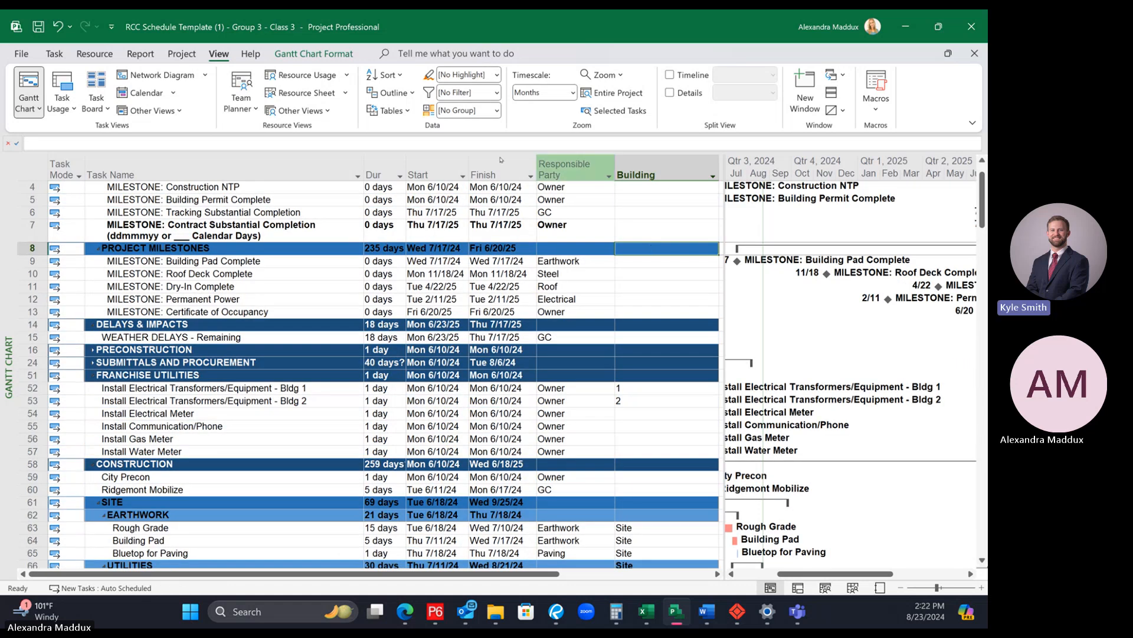
key(Left)
key(Left)
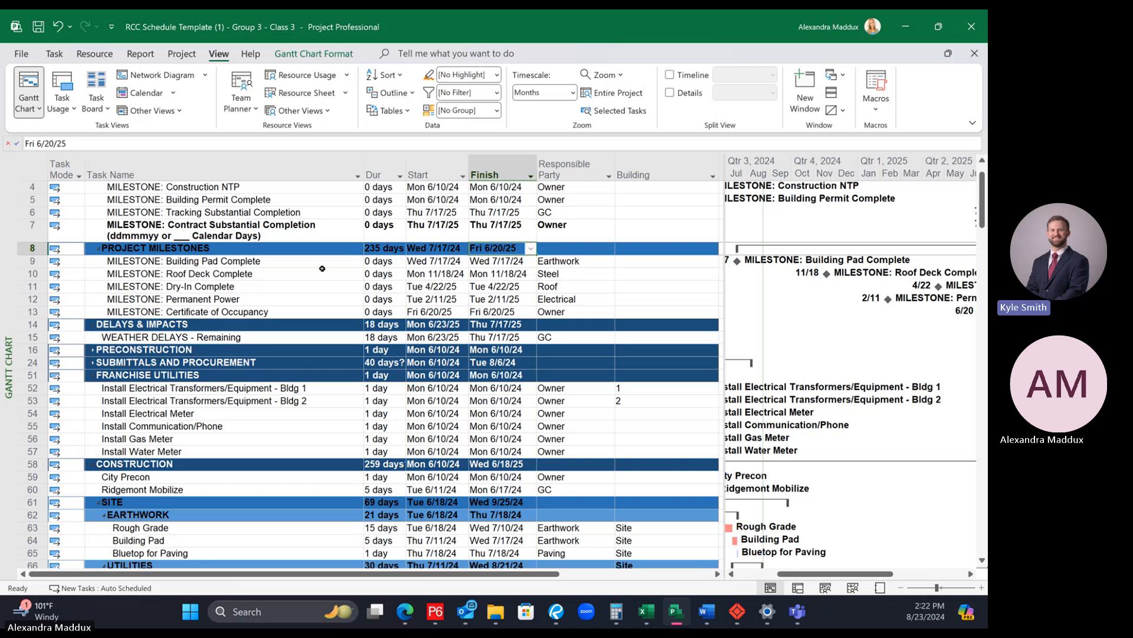
click(629, 247)
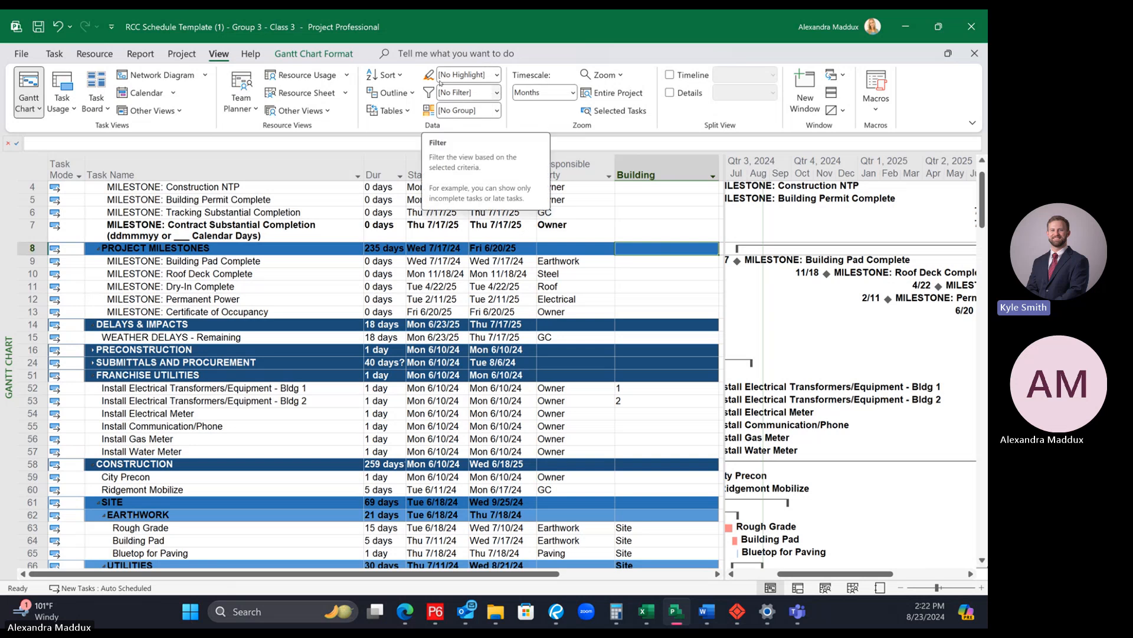
Step: Filter the schedule to critical tasks and widen the Gantt chart area beside the task table
click(497, 93)
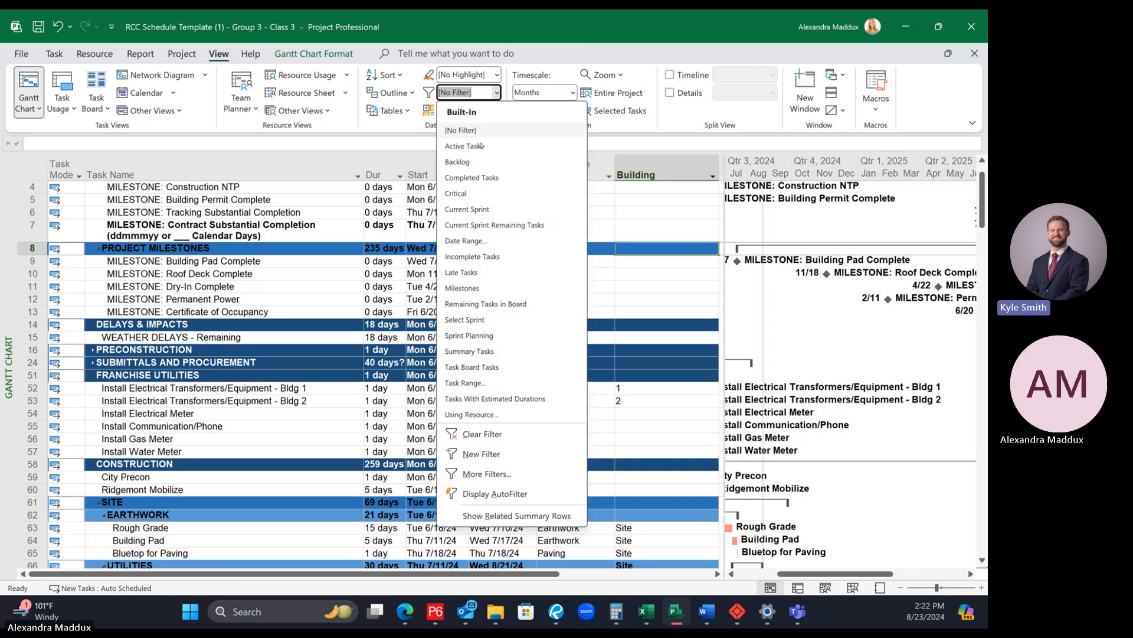
click(470, 195)
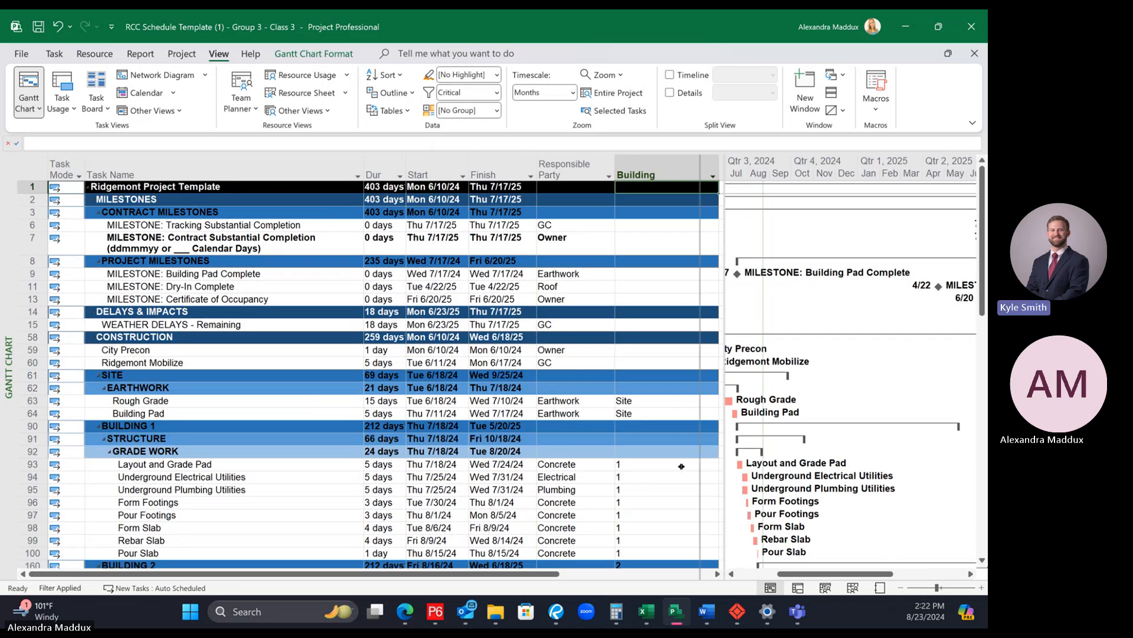
drag(683, 491, 642, 491)
drag(814, 574, 804, 574)
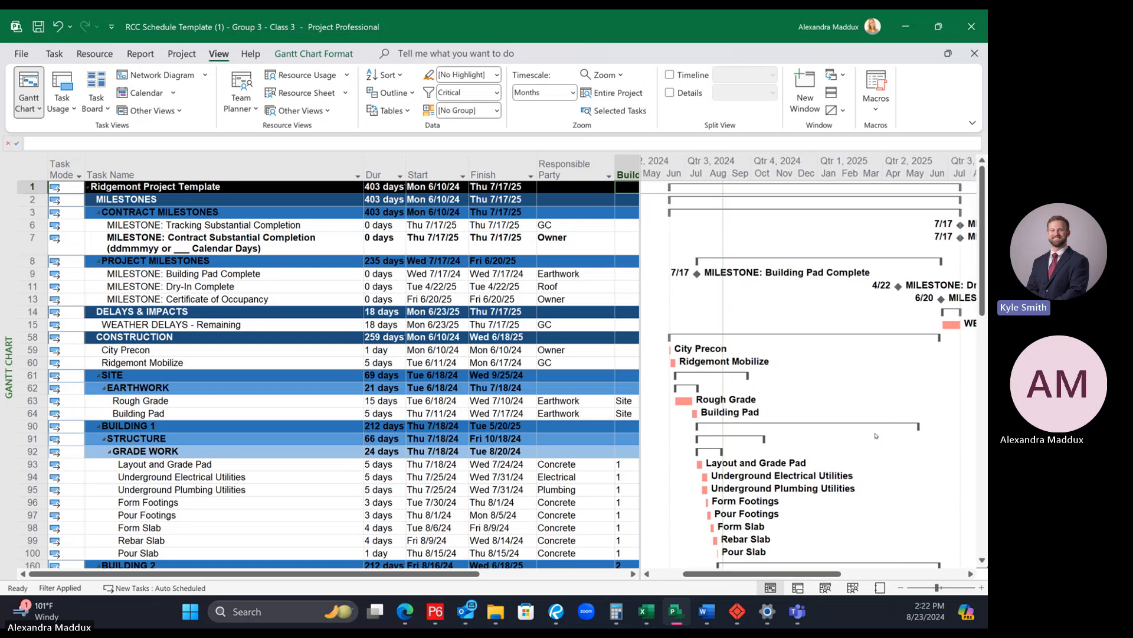
Step: Examine the critical path from the site work through both buildings down to closeouts and final inspections
scroll(779, 415, down, 2)
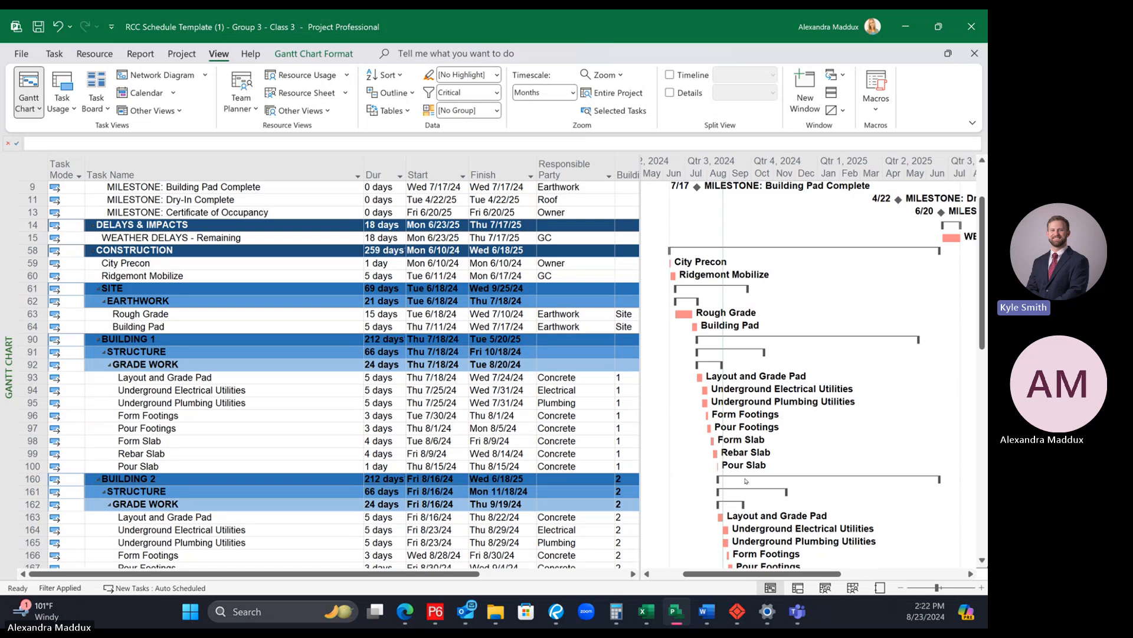
scroll(723, 468, down, 1)
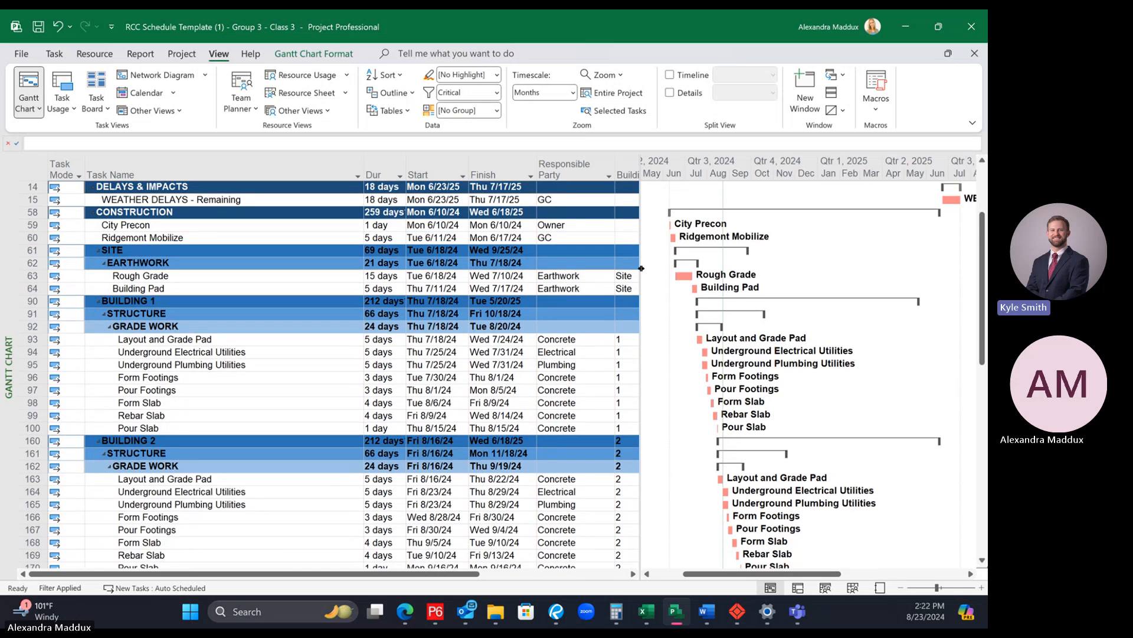
scroll(723, 359, down, 3)
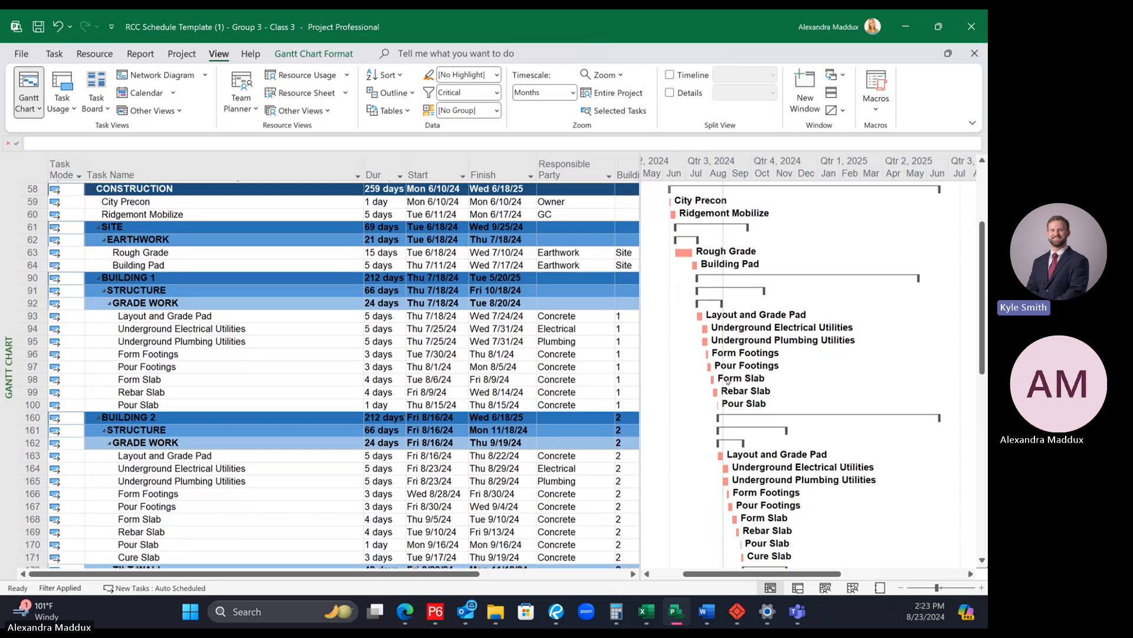
scroll(727, 379, down, 4)
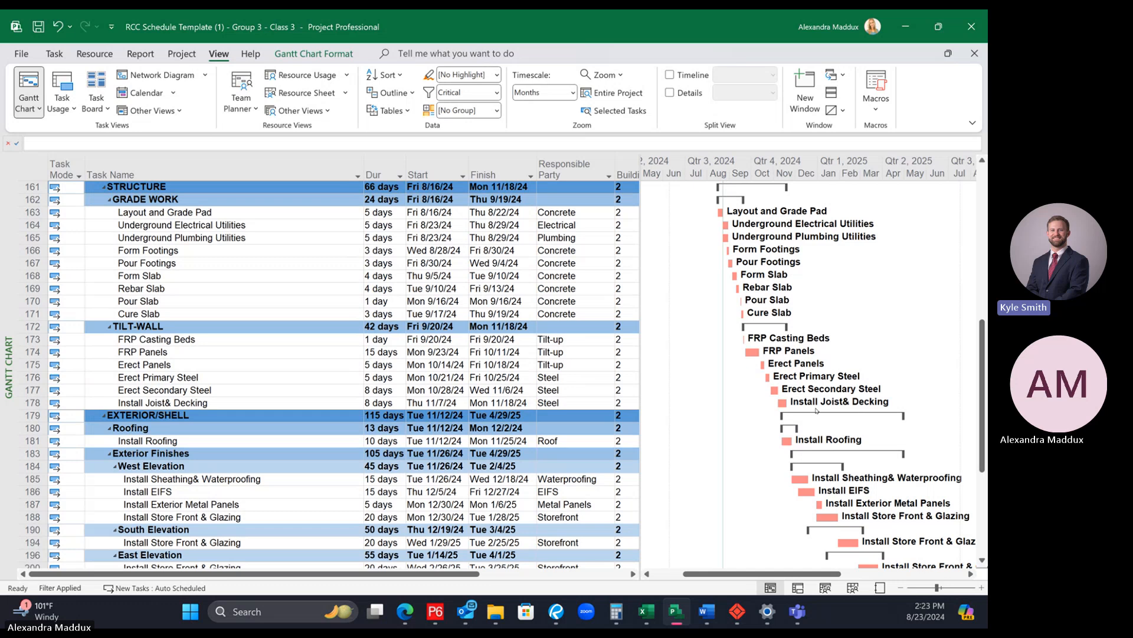
scroll(816, 410, down, 1)
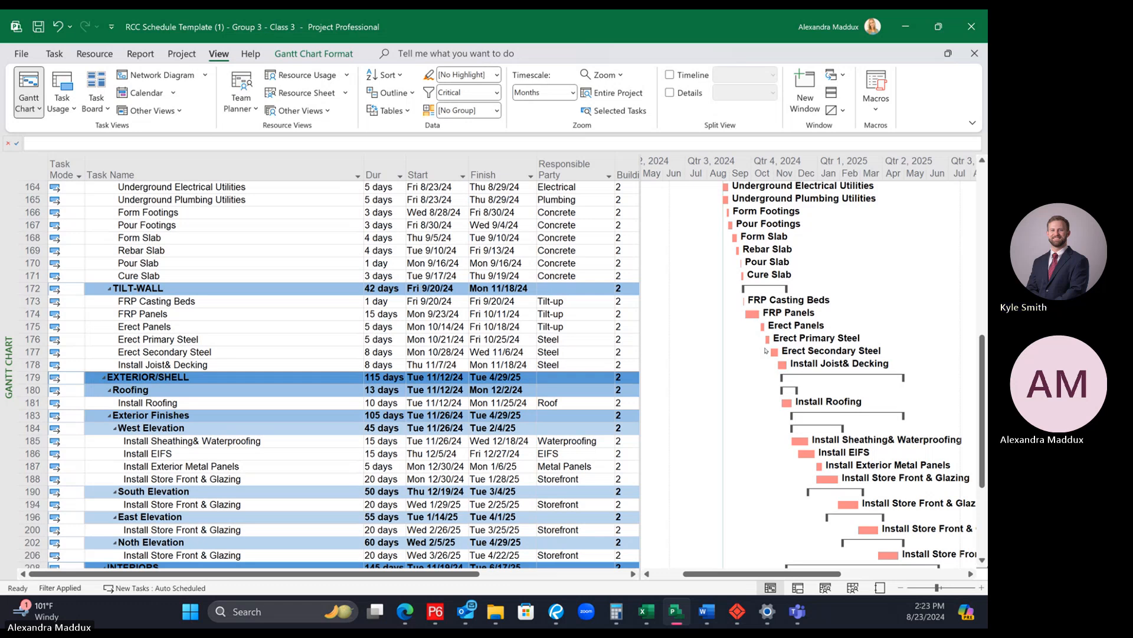
scroll(748, 415, up, 3)
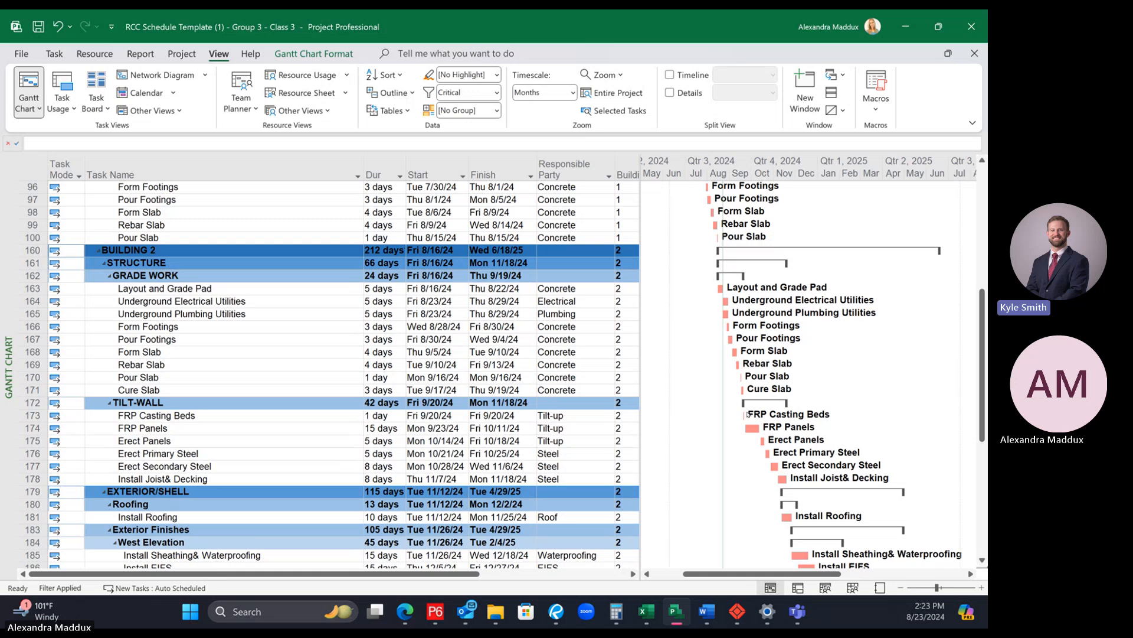
scroll(748, 415, down, 1)
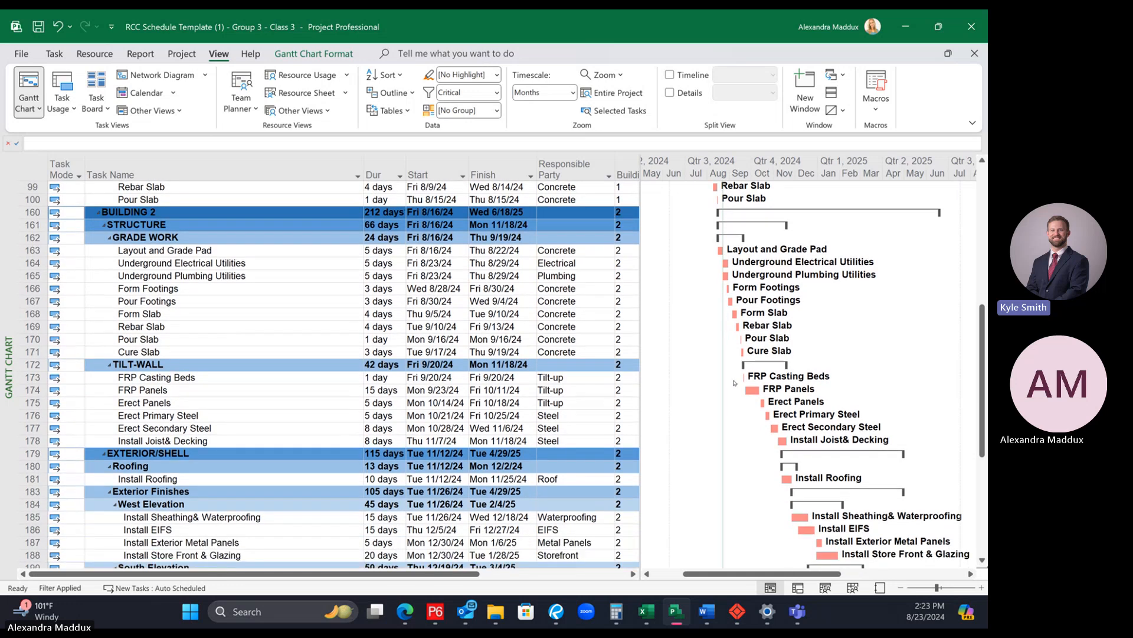
scroll(735, 383, down, 7)
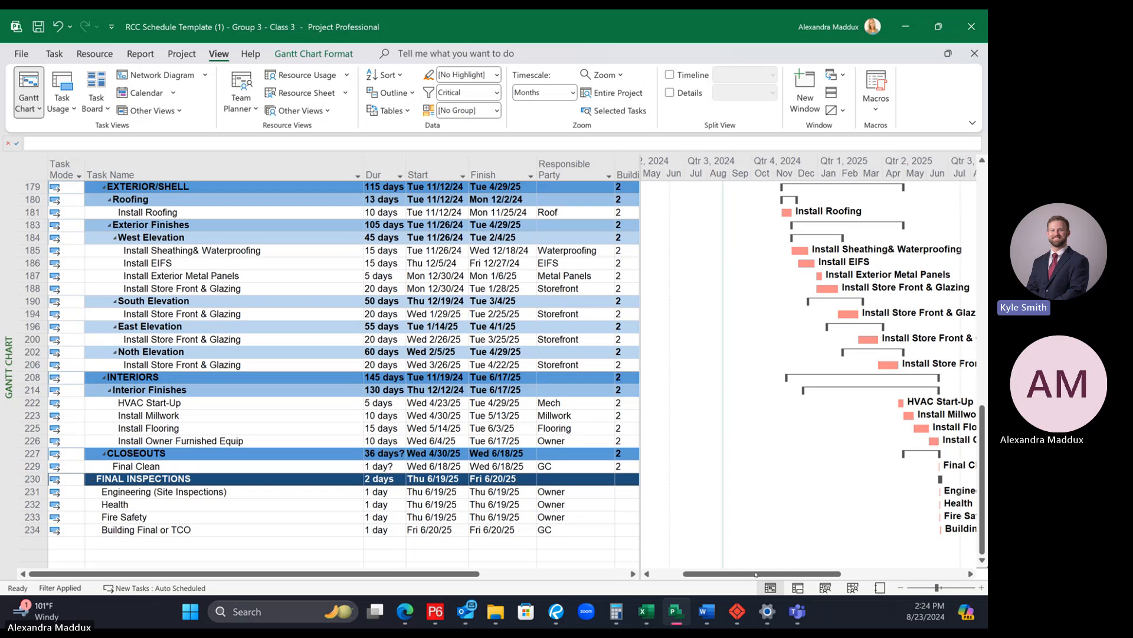
drag(755, 574, 797, 573)
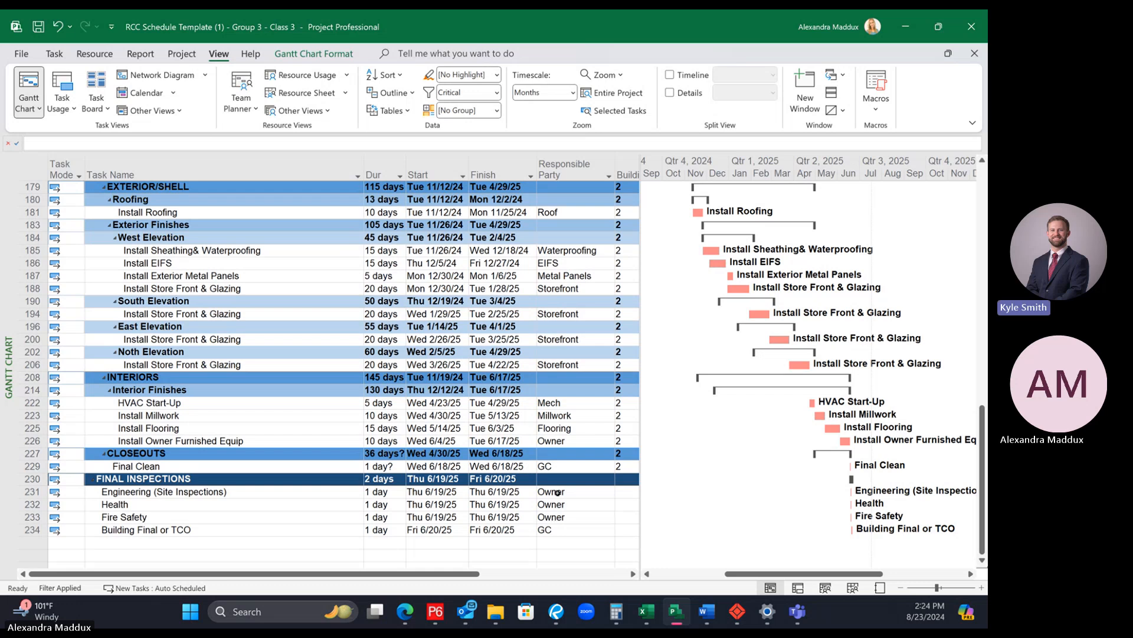
scroll(552, 522, up, 5)
scroll(553, 529, up, 5)
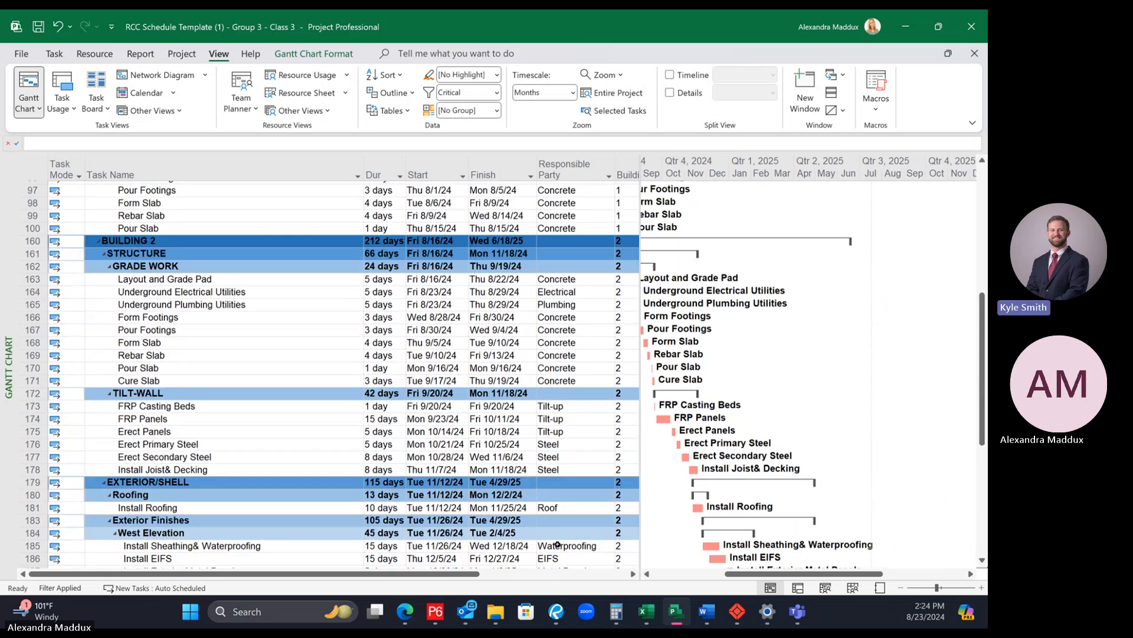
scroll(562, 546, up, 5)
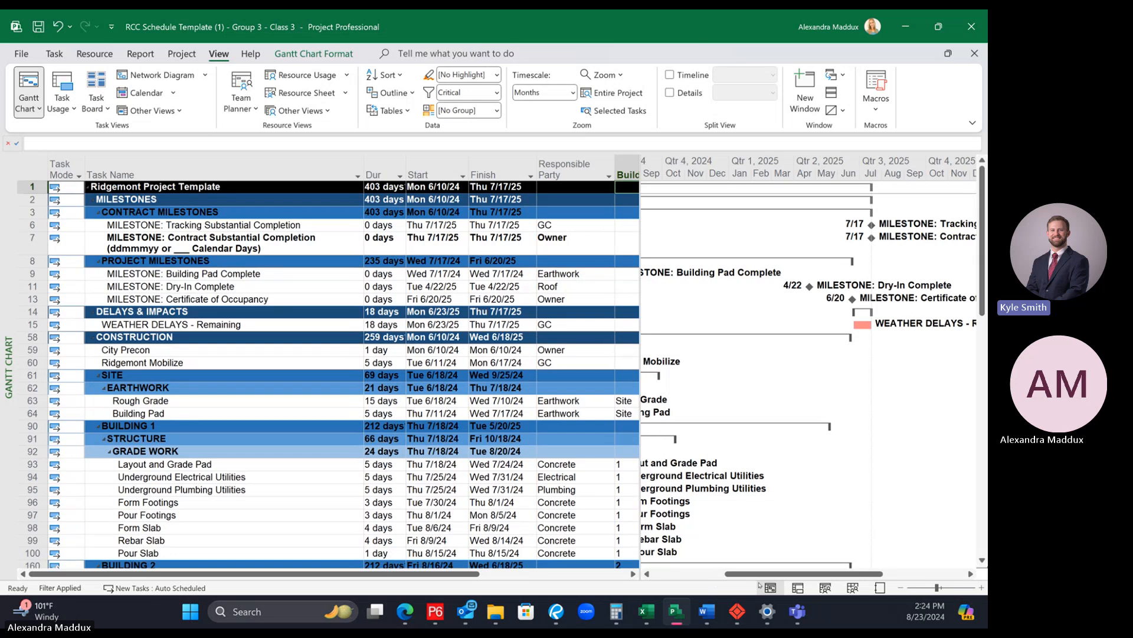
drag(748, 573, 685, 568)
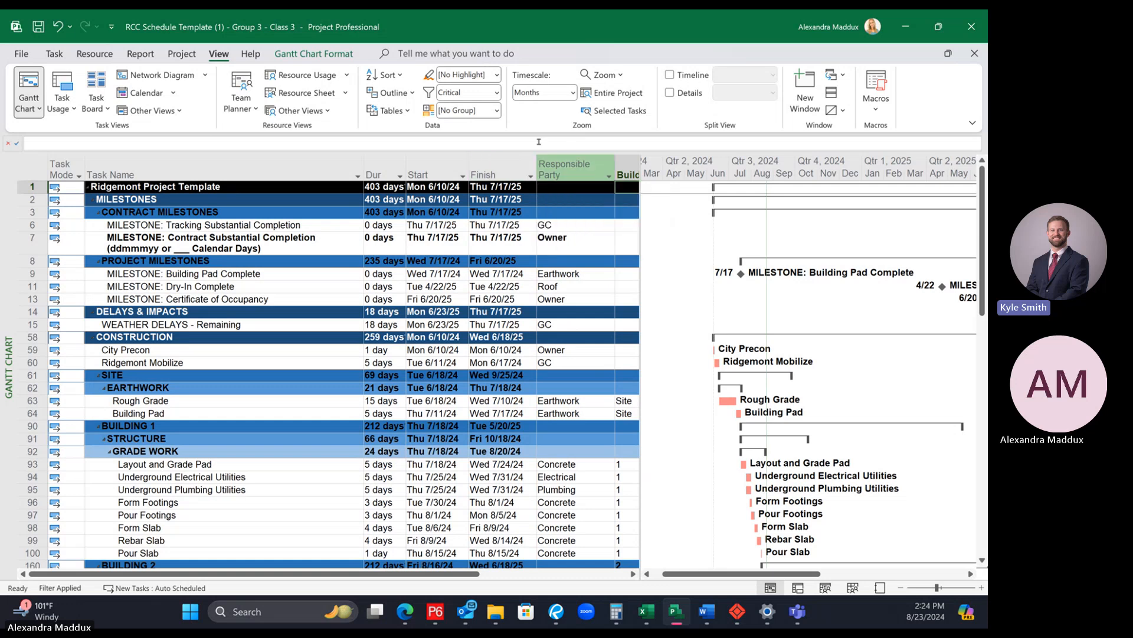
Step: Remove the Critical filter and bring the task names back into view in the full schedule
click(497, 93)
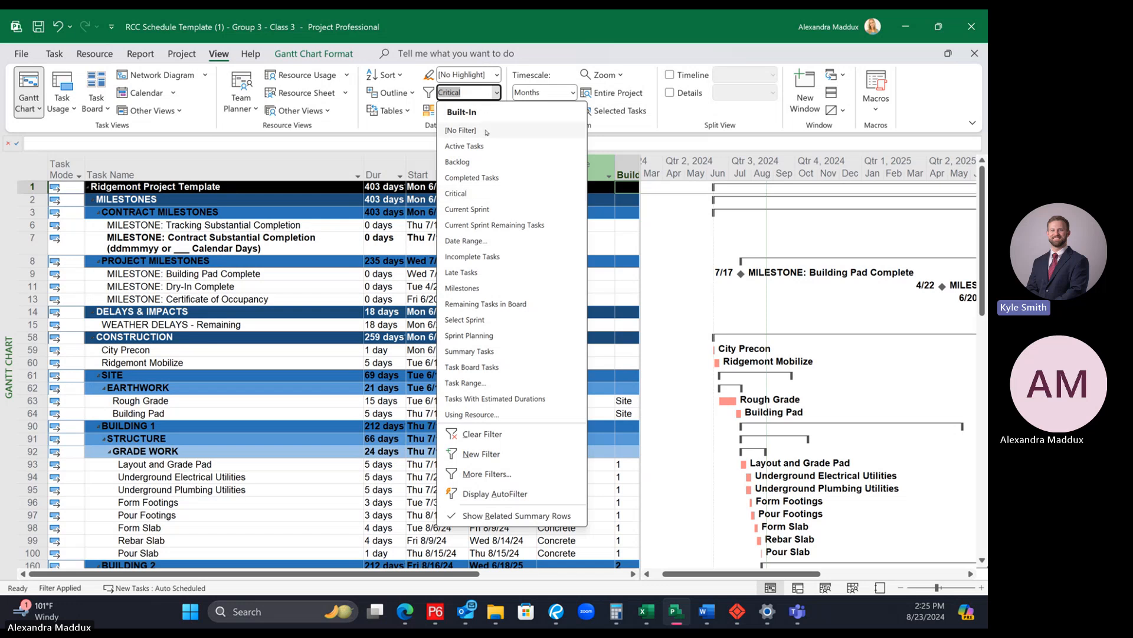
click(460, 130)
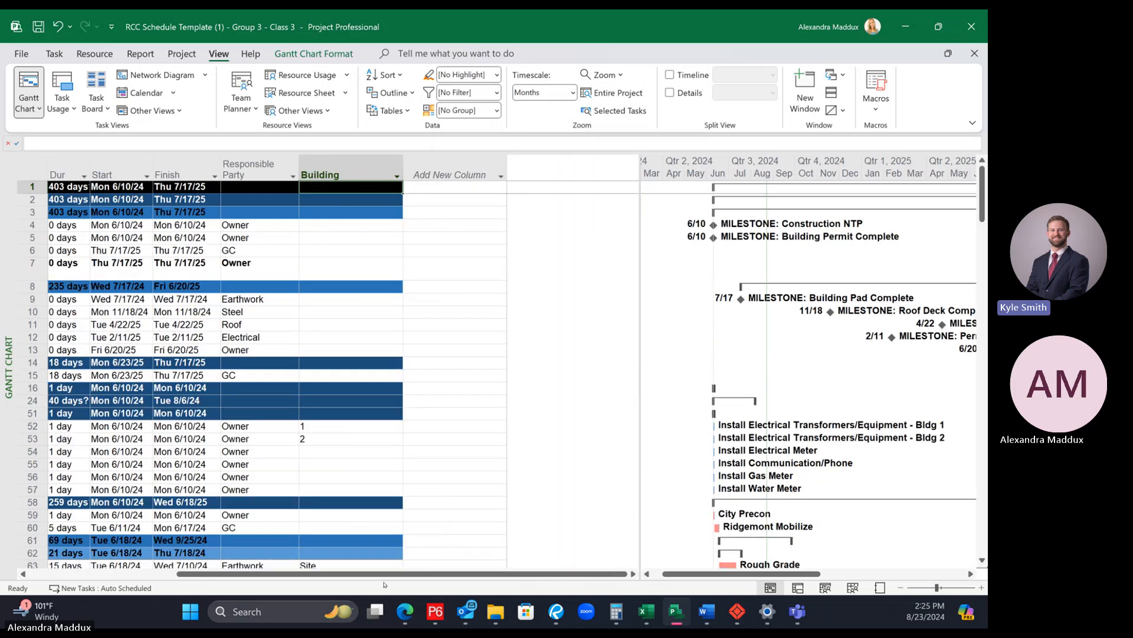
drag(382, 575, 231, 574)
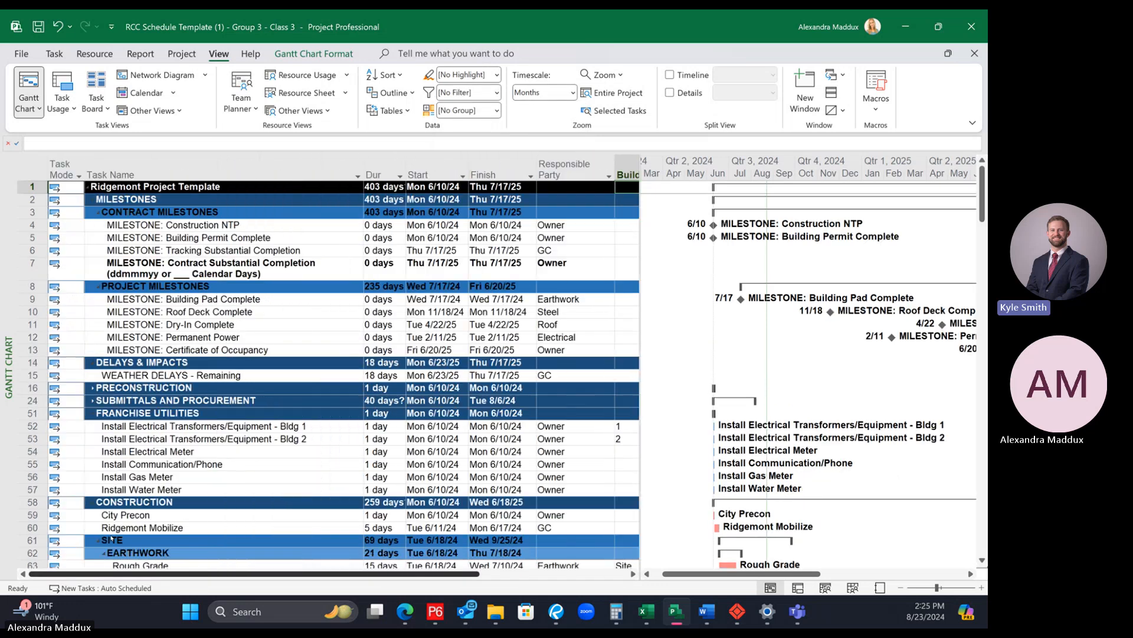
click(497, 93)
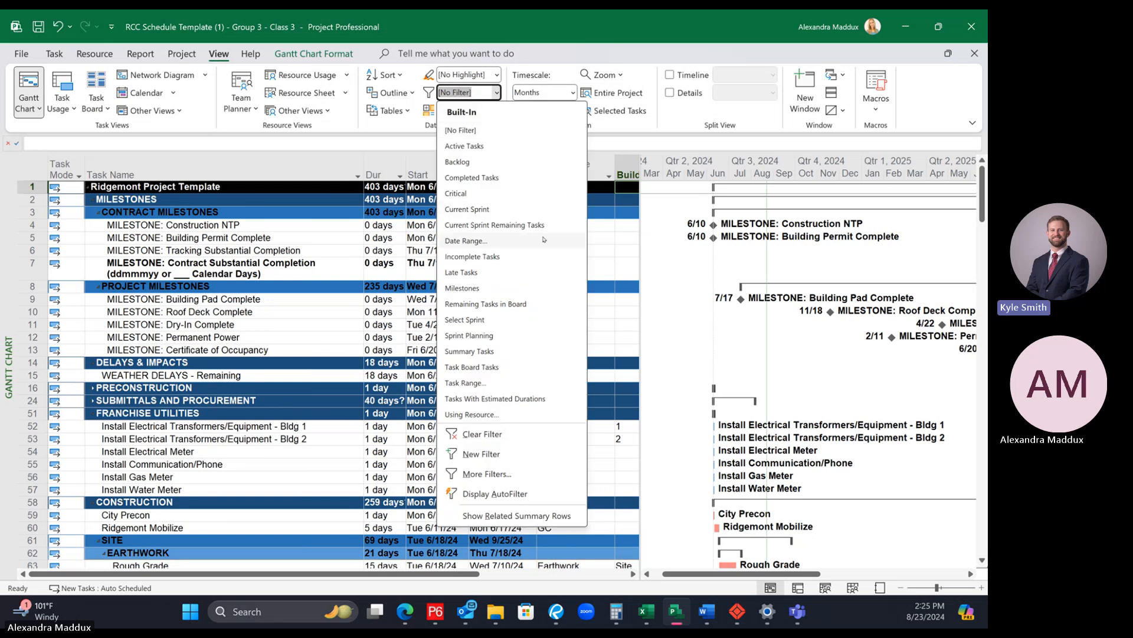
click(492, 240)
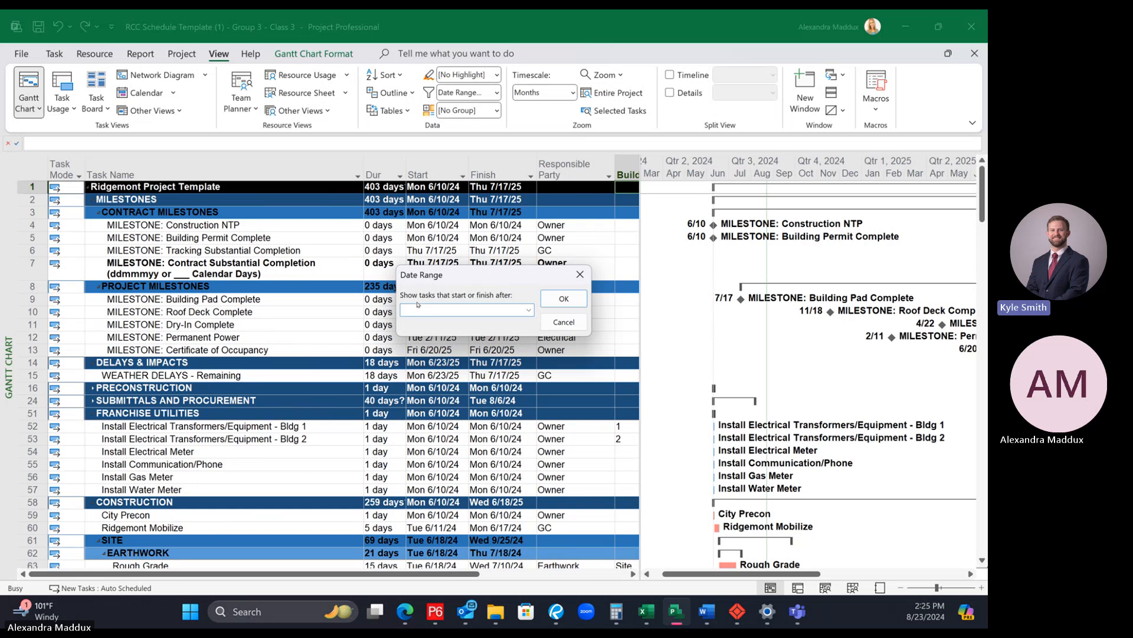
click(528, 310)
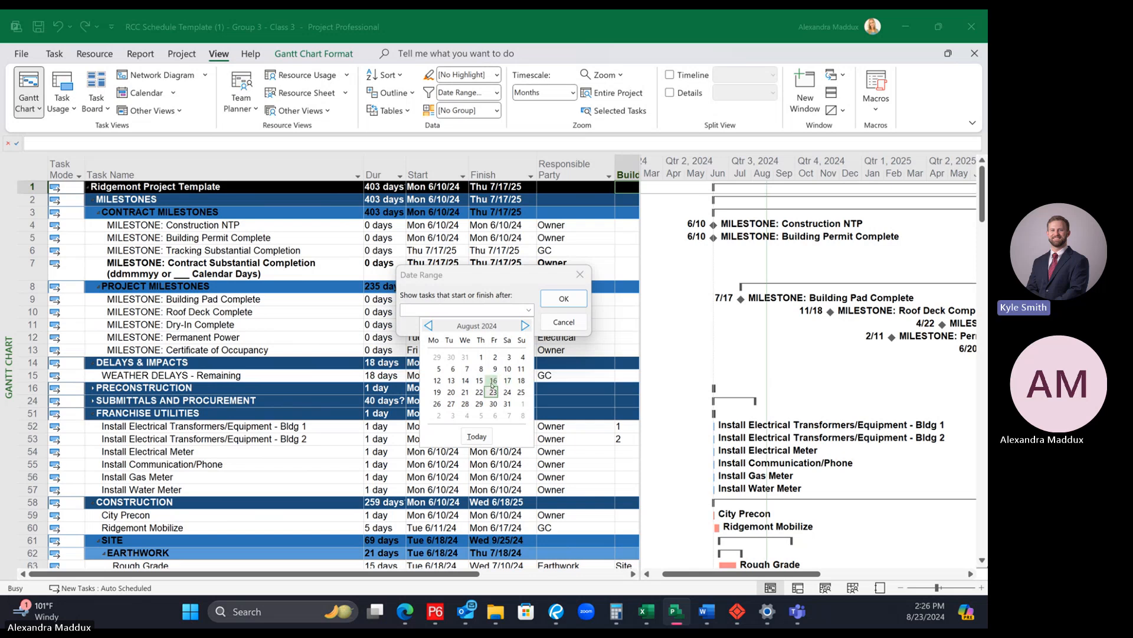
click(493, 380)
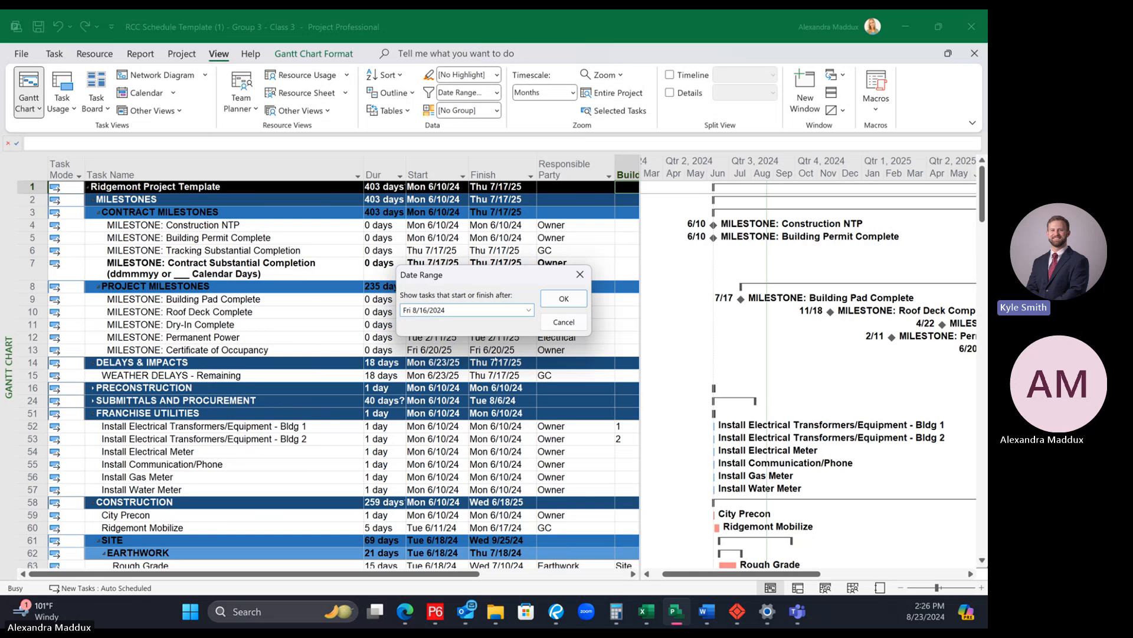
click(564, 300)
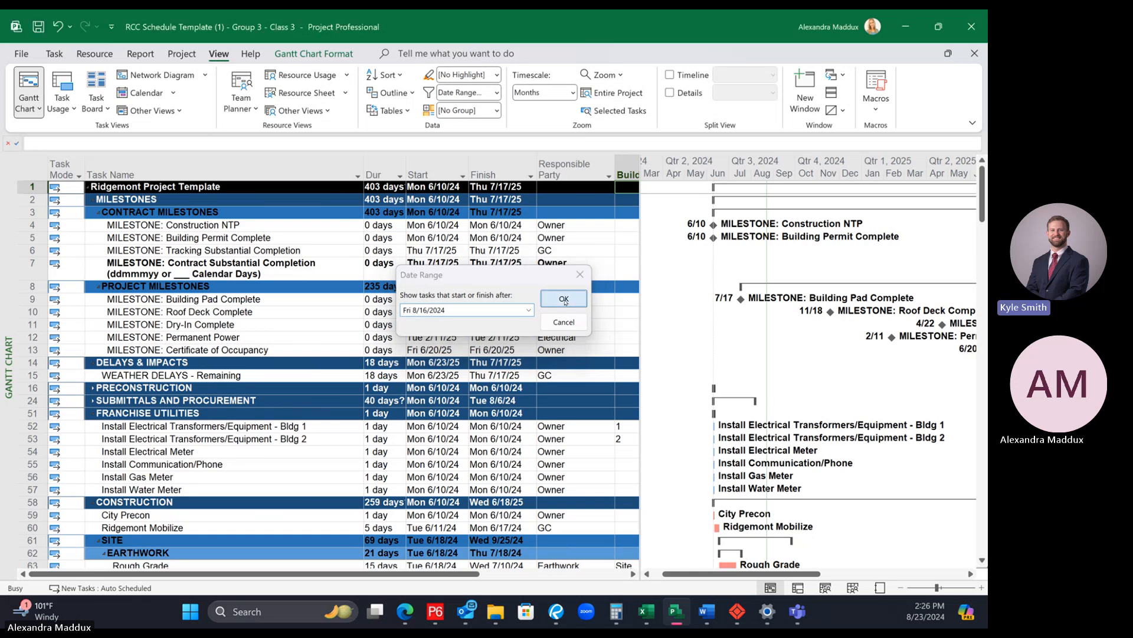
click(529, 310)
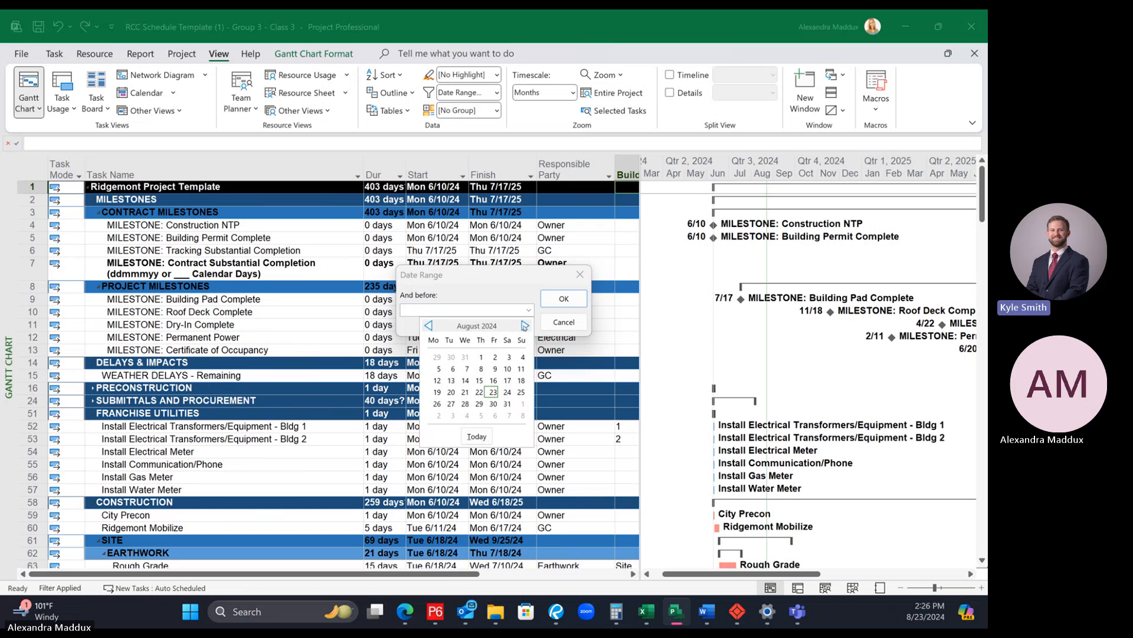
click(524, 325)
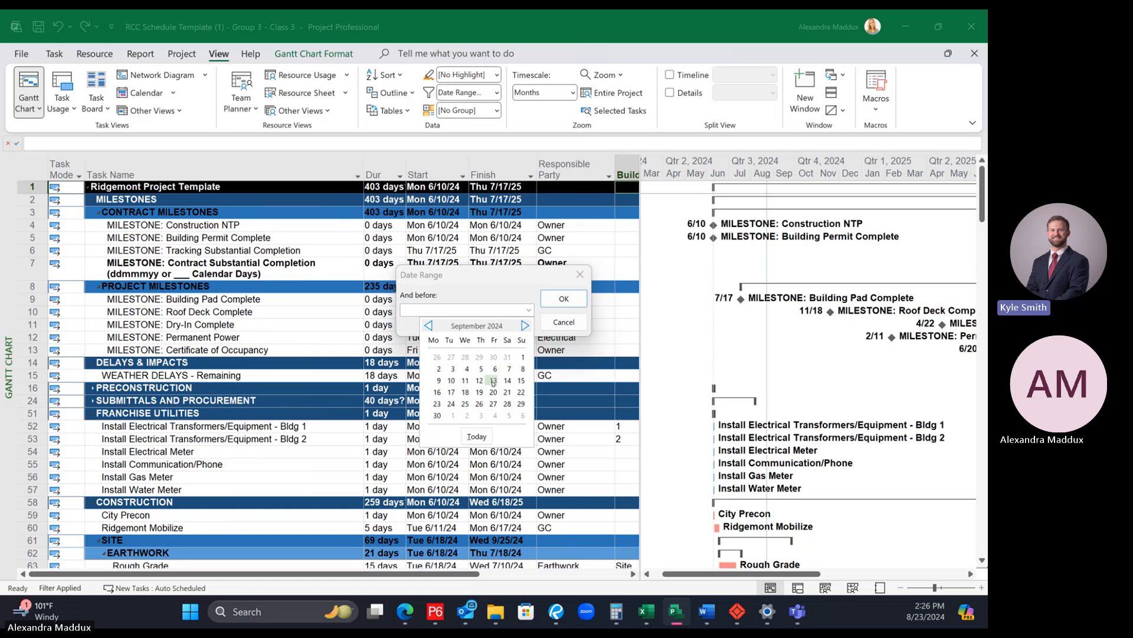
click(494, 381)
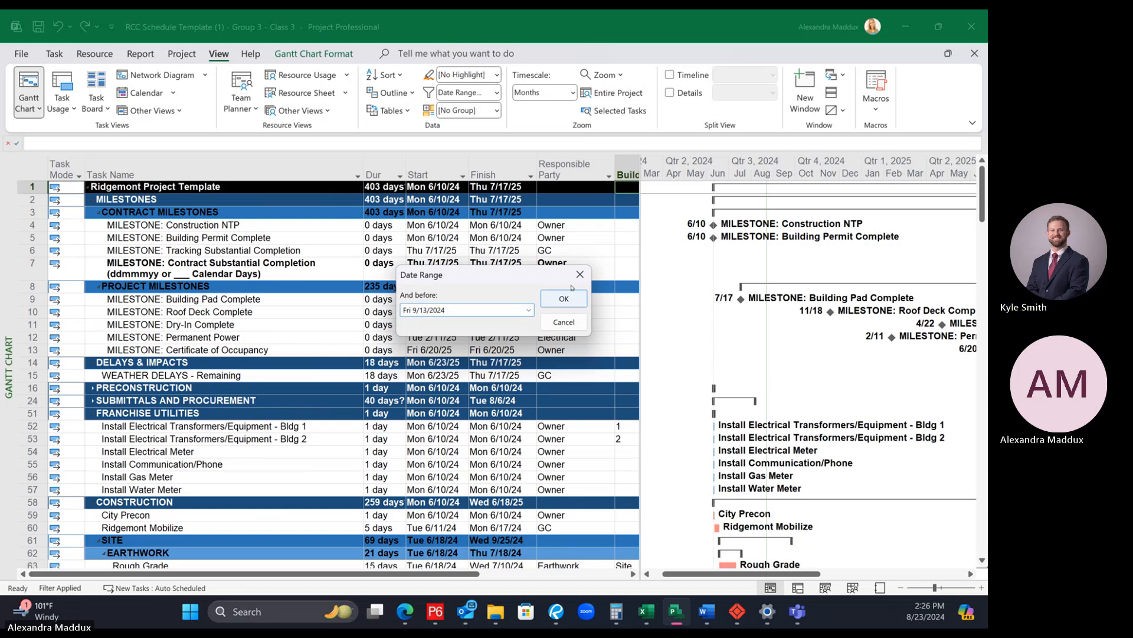
click(580, 275)
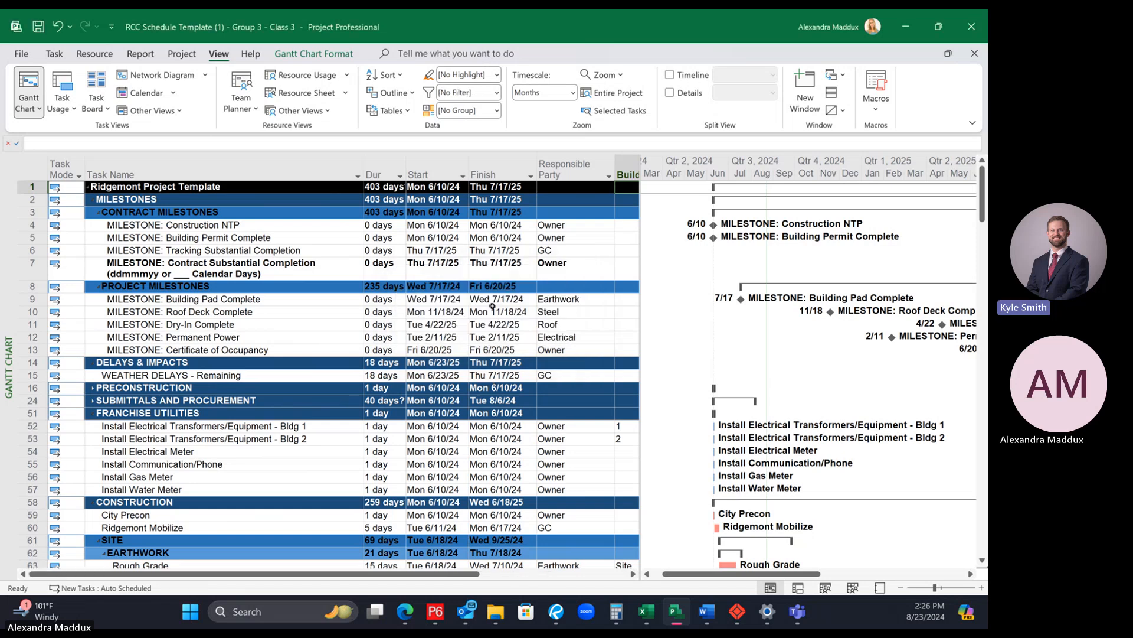
Step: Apply the Date Range filter to show tasks that start or finish after 8/16/2024 and before 9/13/2024
click(497, 93)
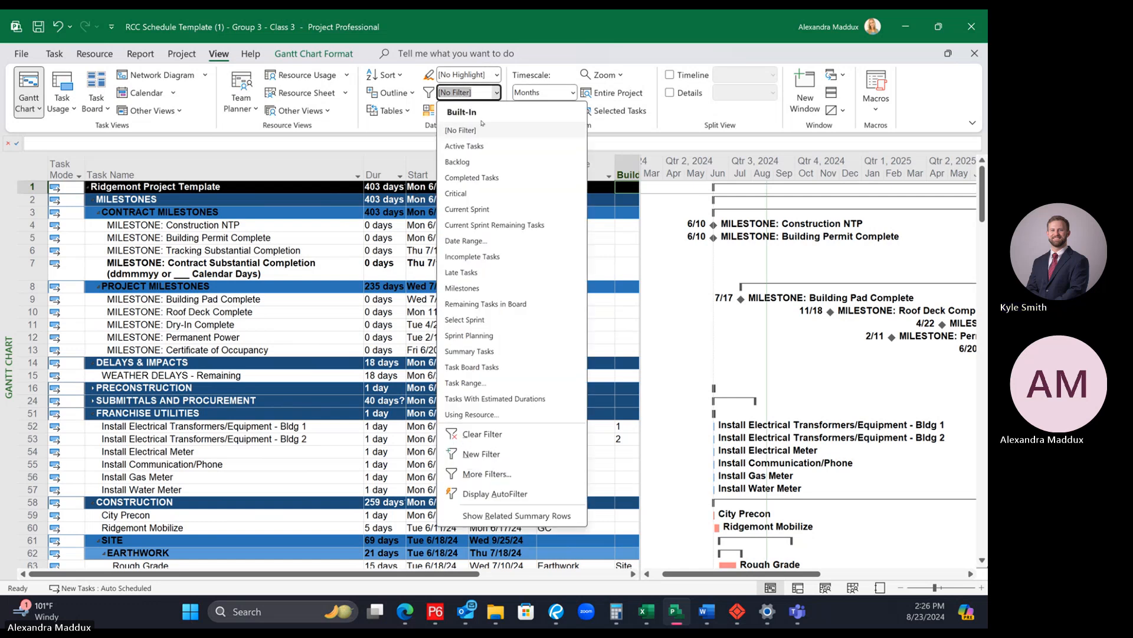
click(479, 240)
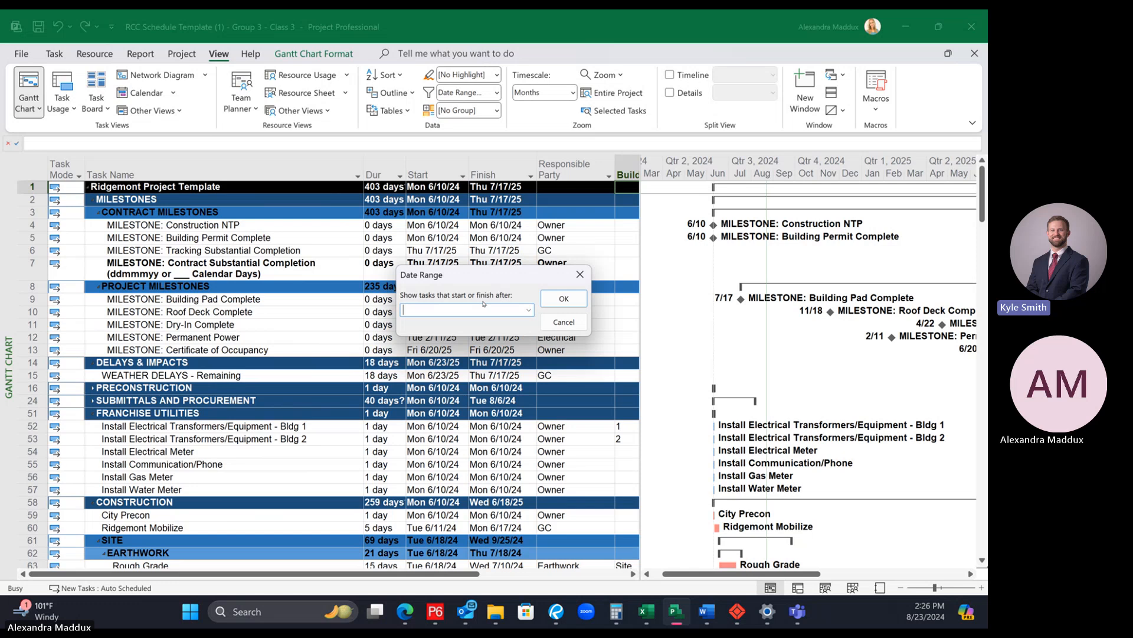
click(525, 311)
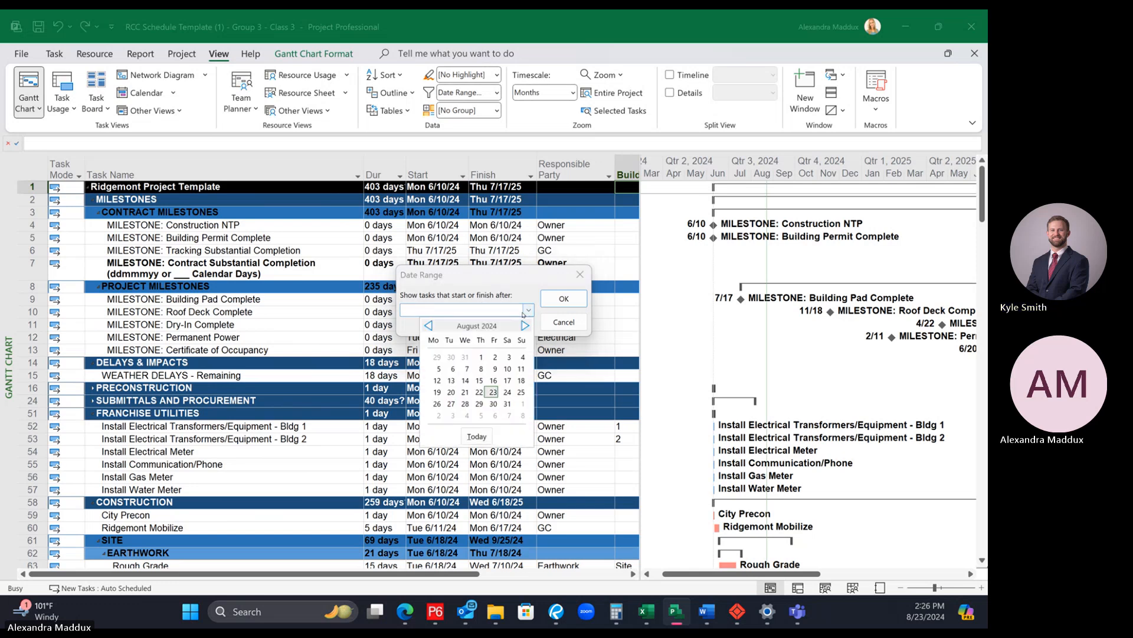
click(493, 380)
click(562, 299)
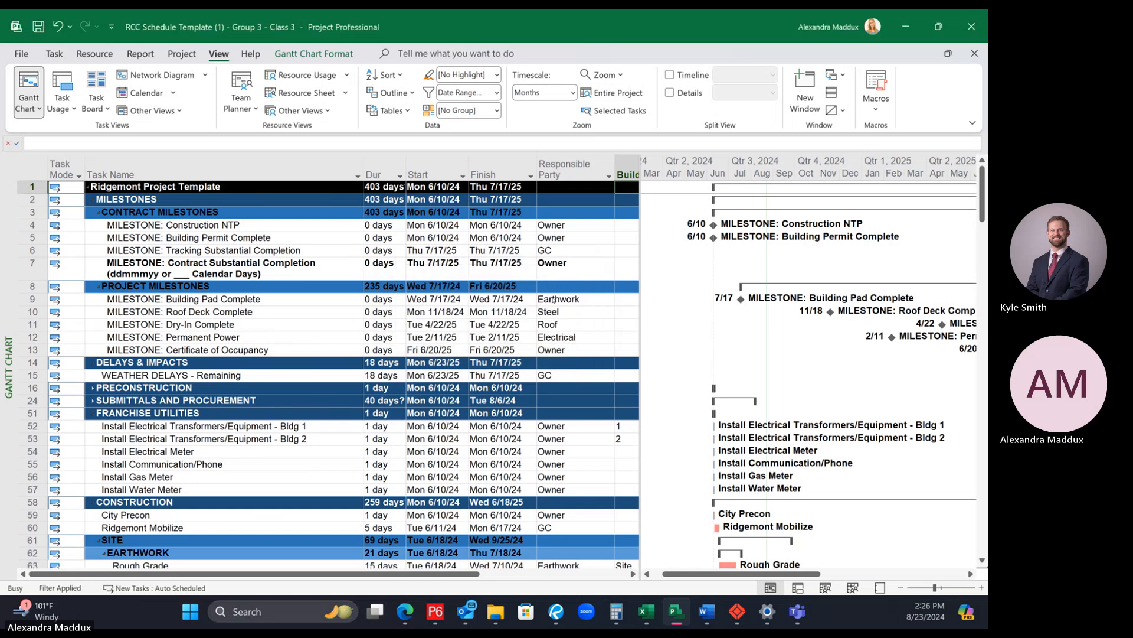
click(529, 311)
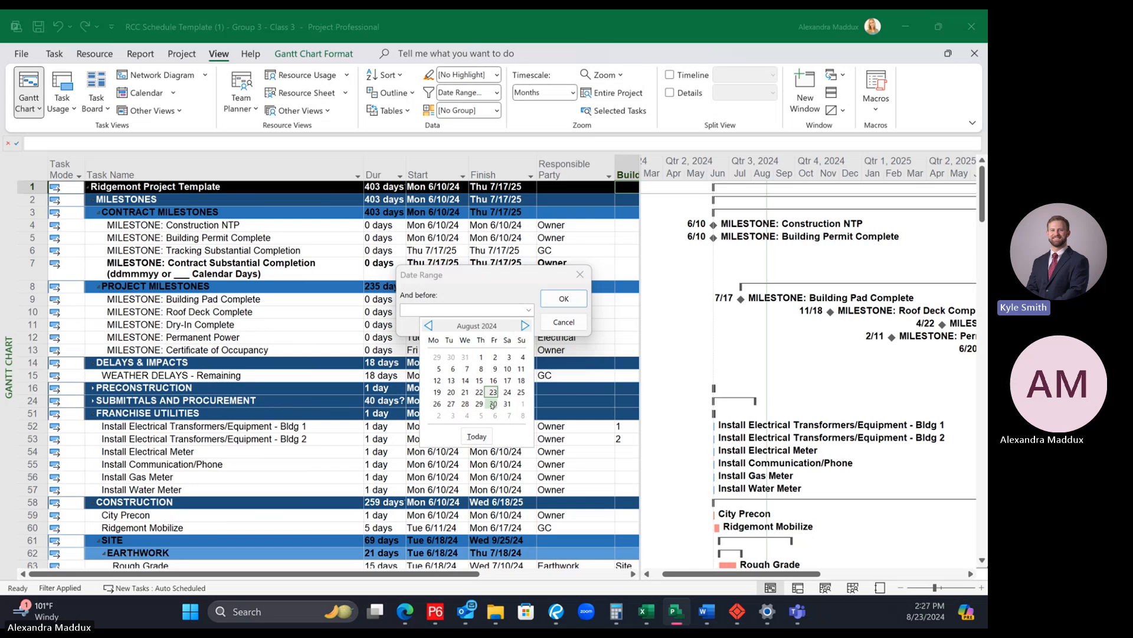
click(524, 326)
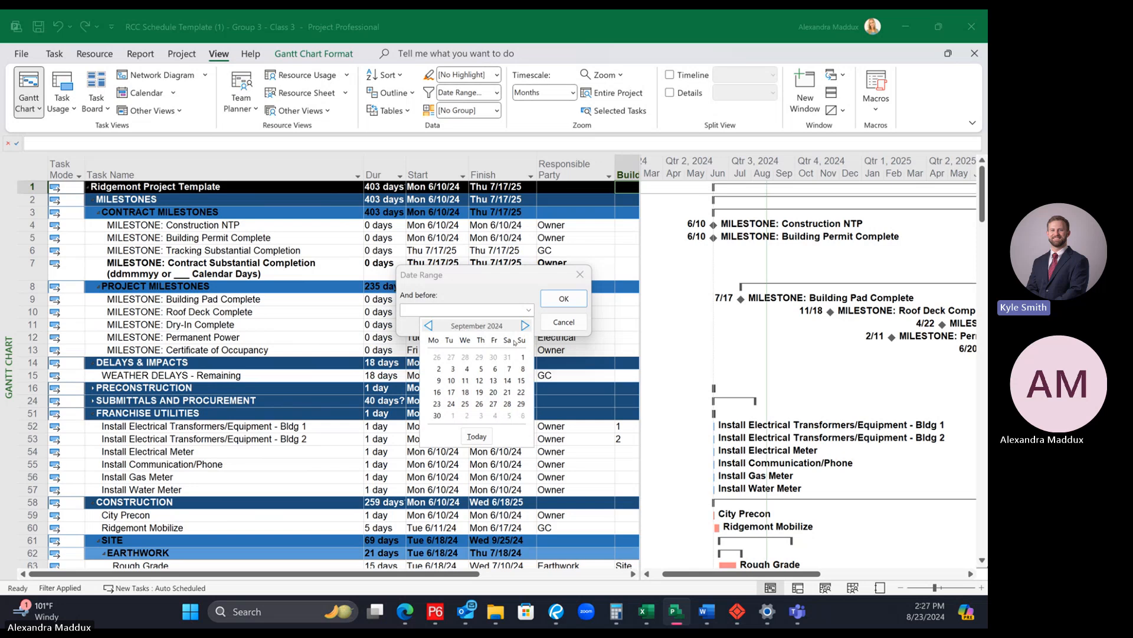
click(494, 381)
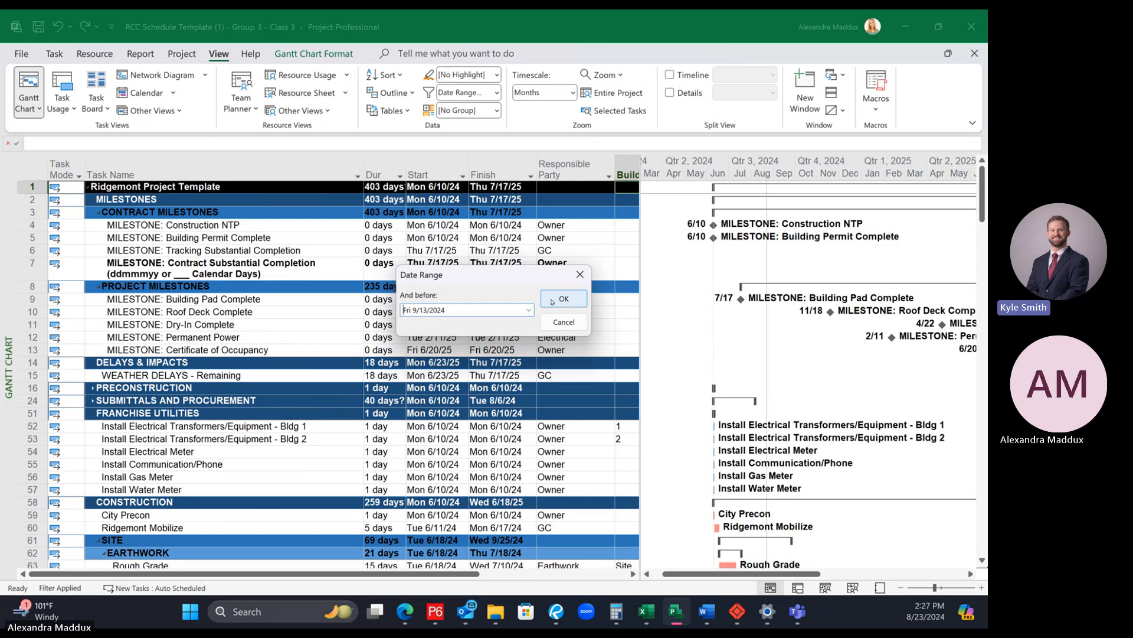
click(564, 299)
Step: Review the date-filtered activities and hide the Responsible Party and Building columns of the task table
scroll(451, 458, right, 5)
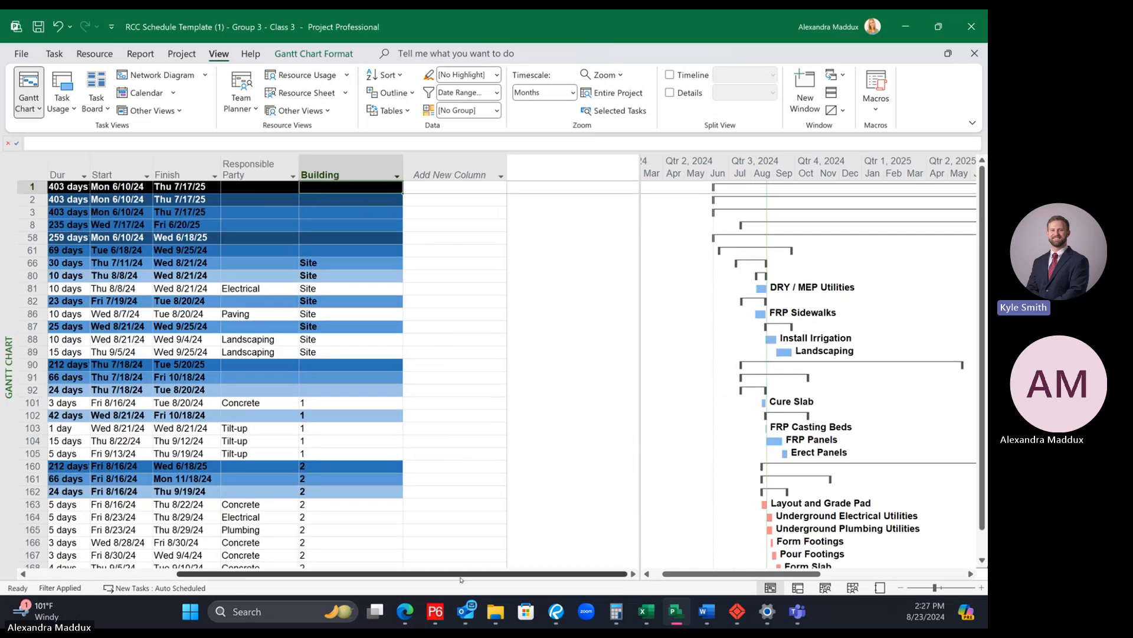
scroll(461, 577, left, 5)
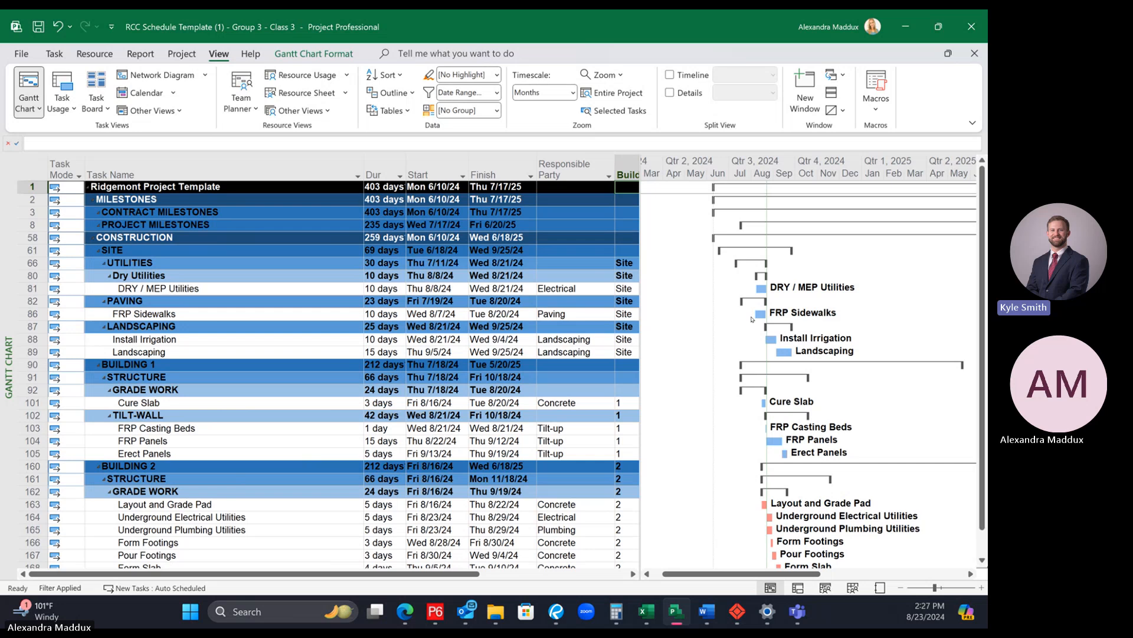
scroll(754, 325, down, 3)
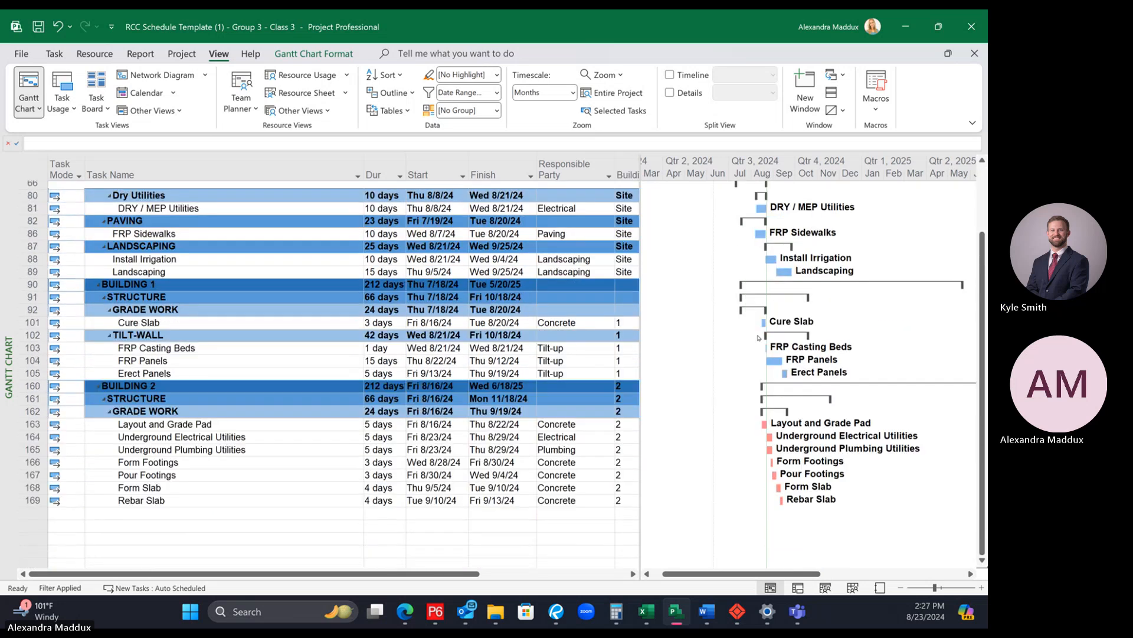
scroll(762, 341, up, 1)
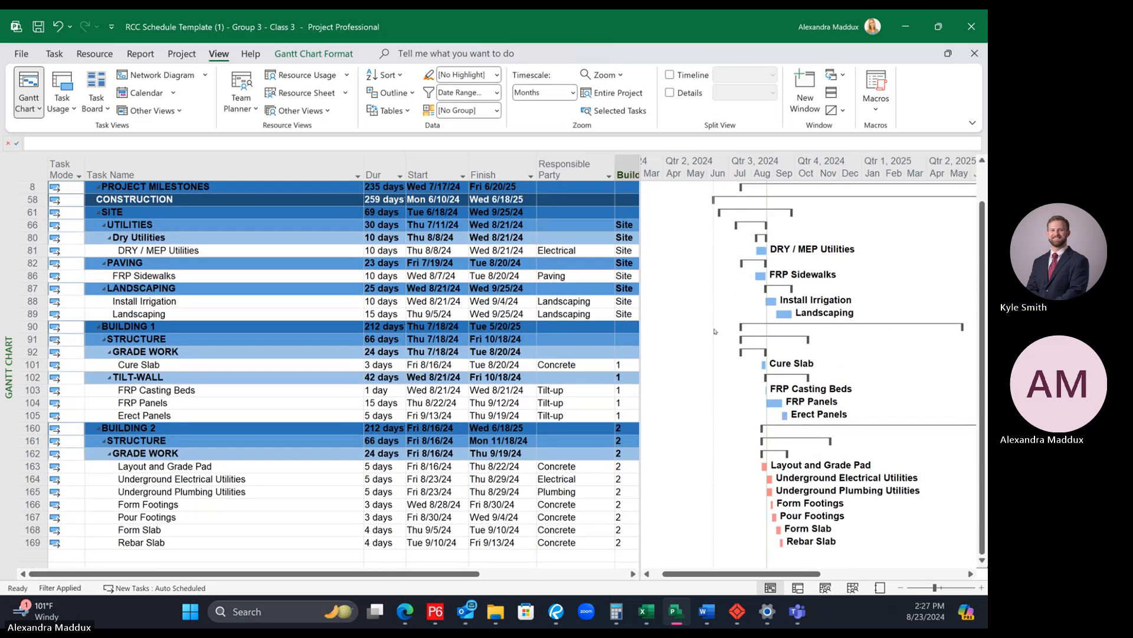
scroll(473, 287, up, 1)
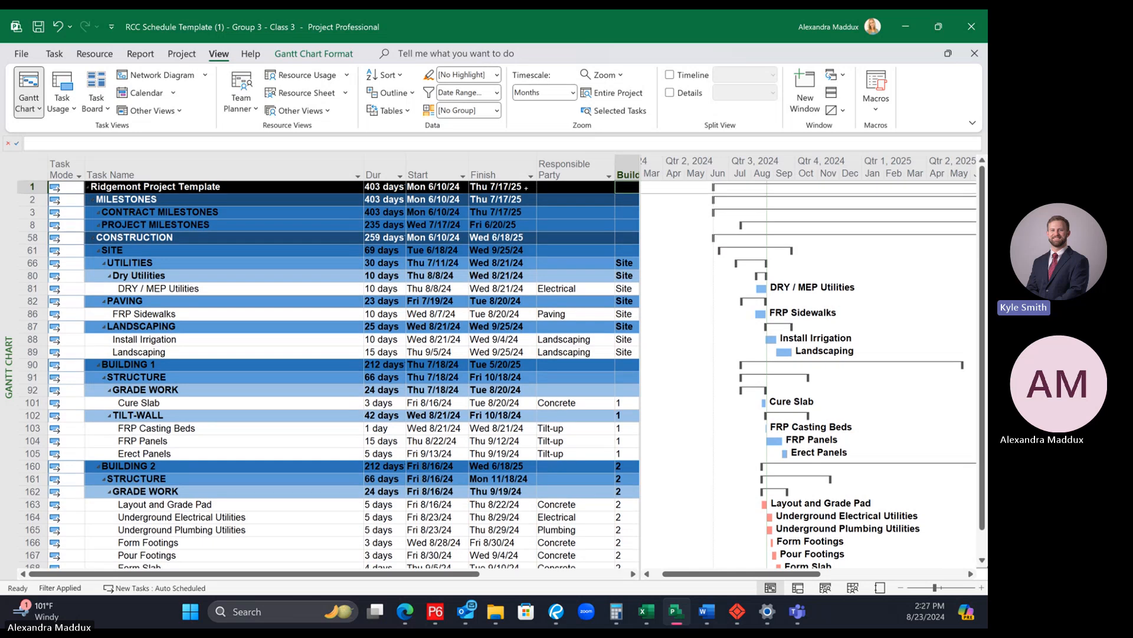
right_click(567, 169)
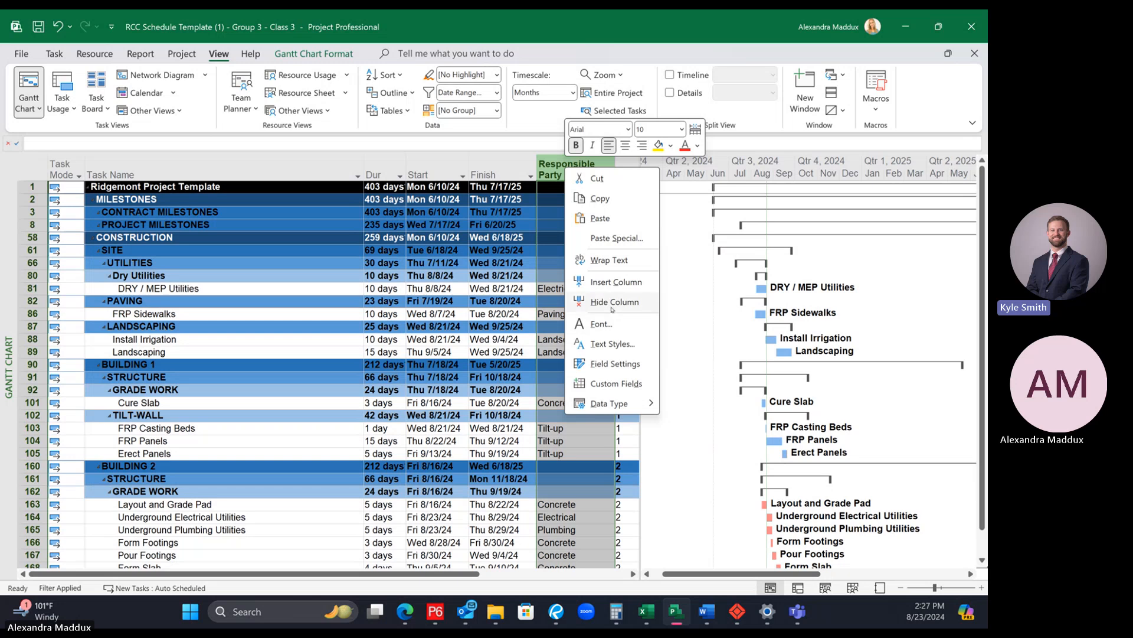
click(612, 302)
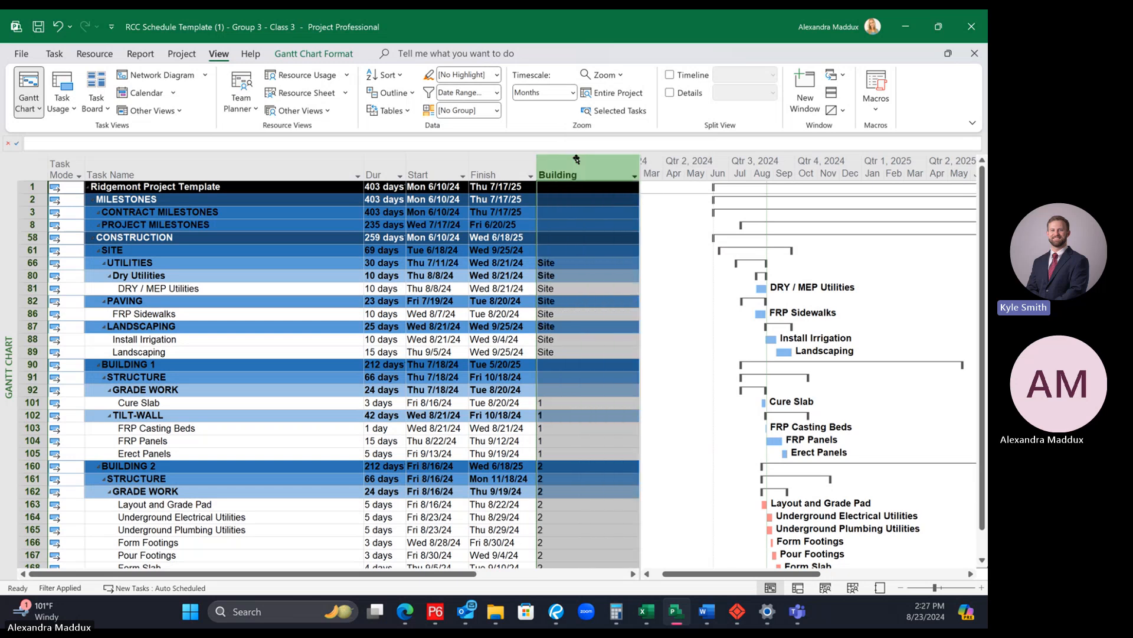
right_click(576, 160)
click(626, 293)
click(462, 302)
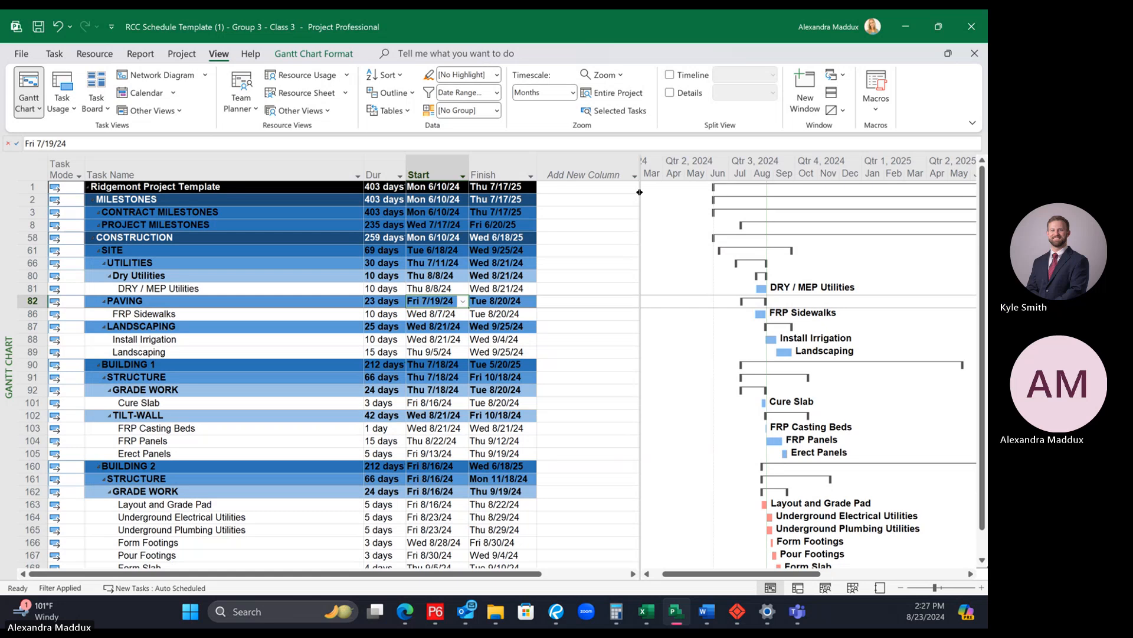
Step: Widen the task table slightly and add the Responsible Party field back as a new column after Finish
drag(637, 192, 653, 192)
click(617, 158)
text(response Pending)
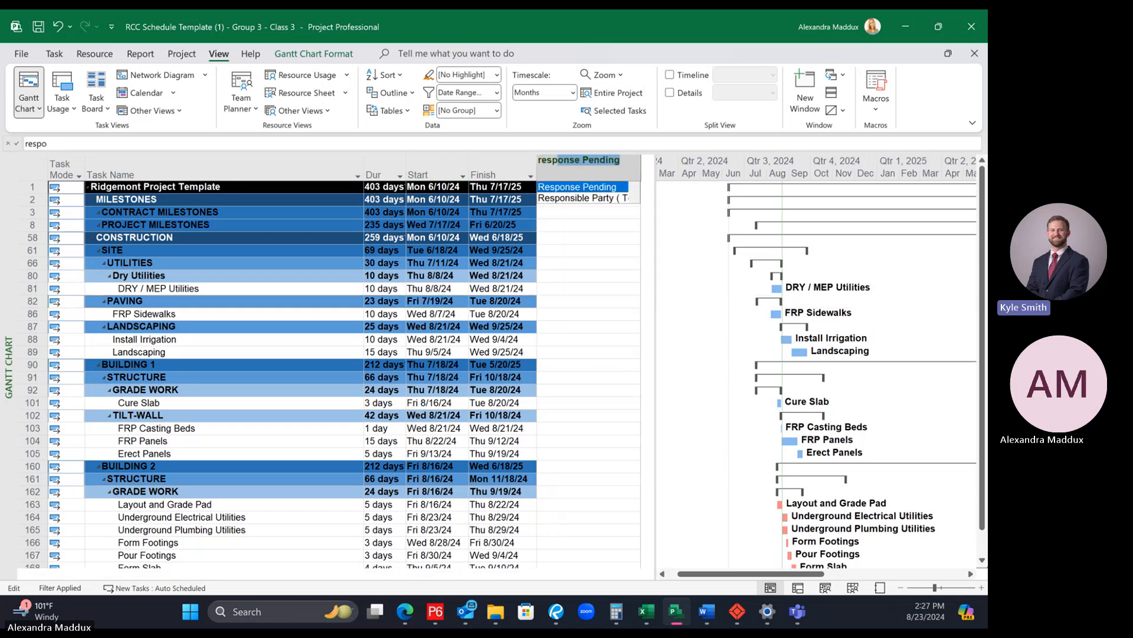
click(600, 199)
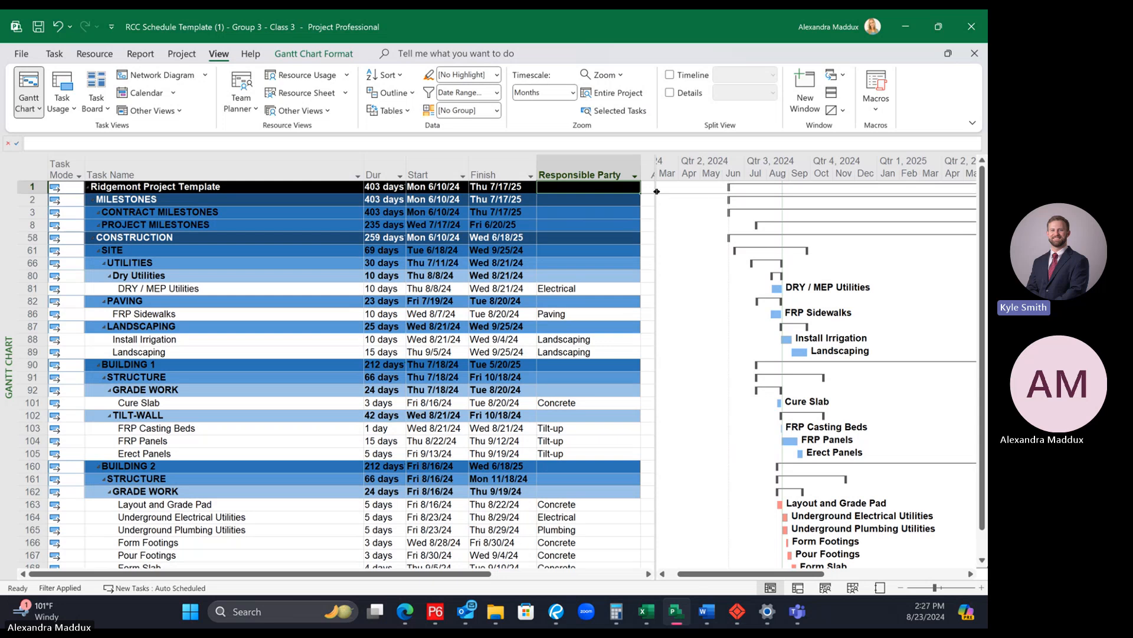
Step: Add a second Responsible Party column after the existing one and hide it again
click(667, 166)
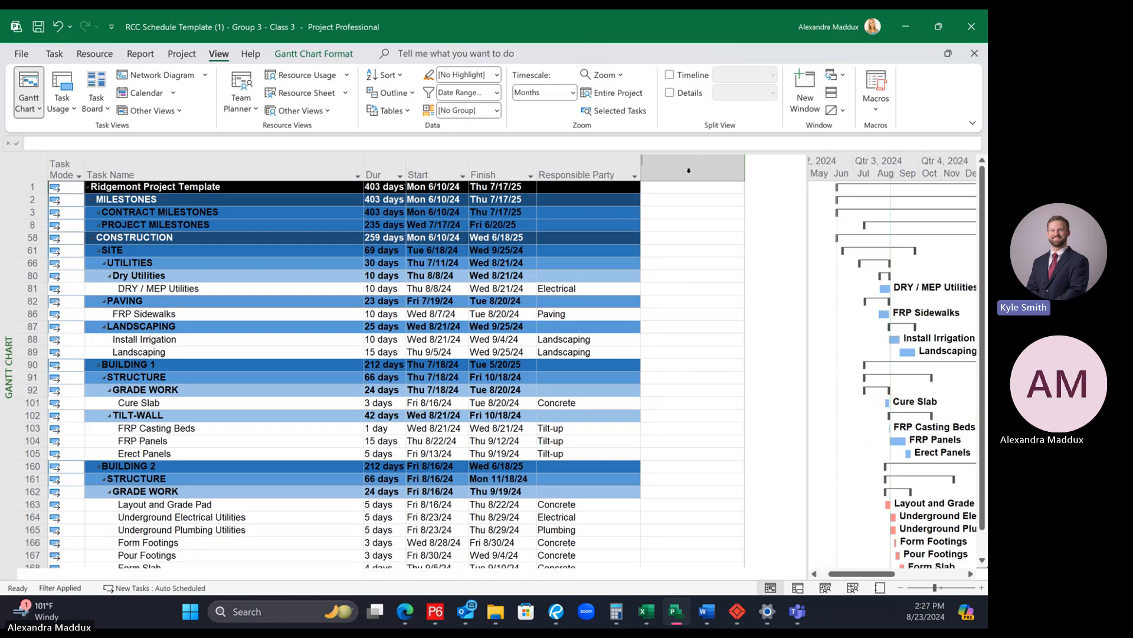
text(respon)
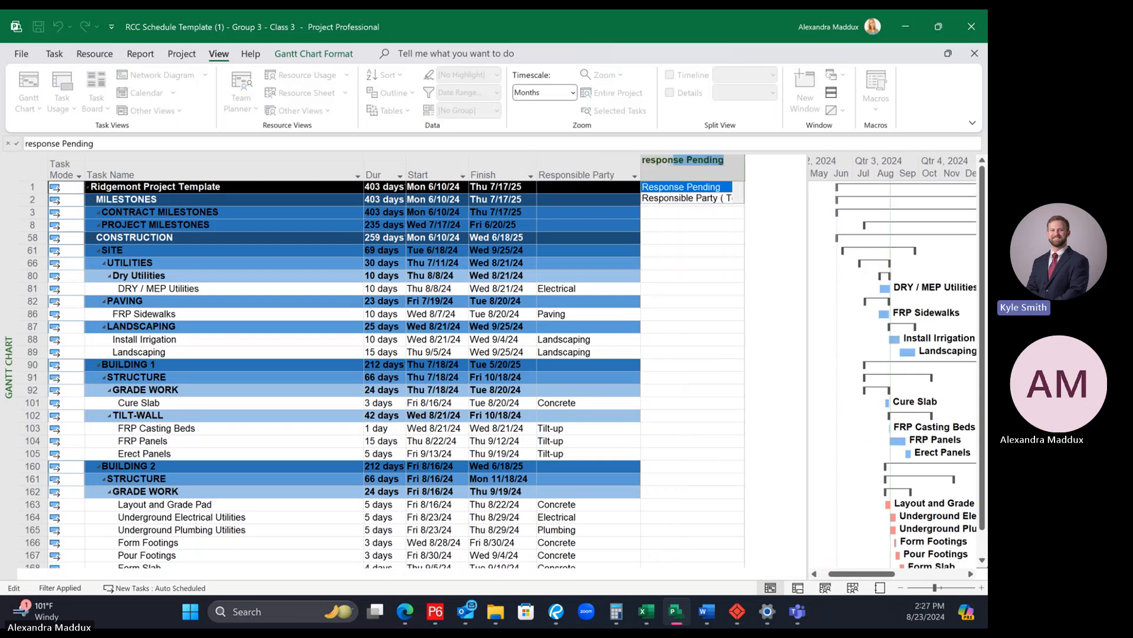
click(714, 200)
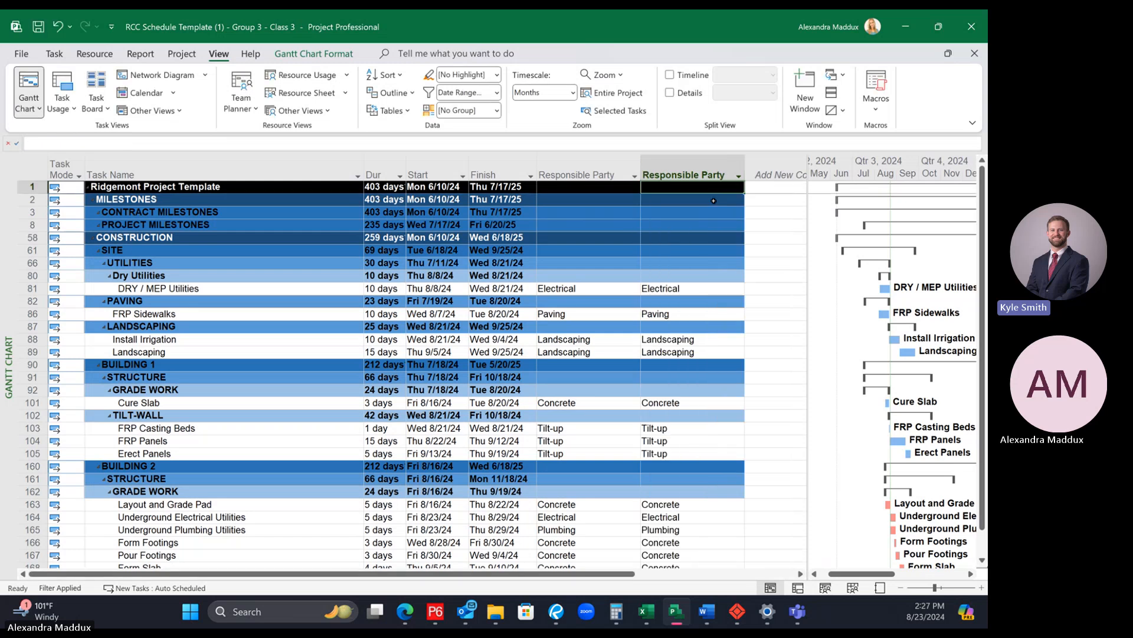
click(667, 170)
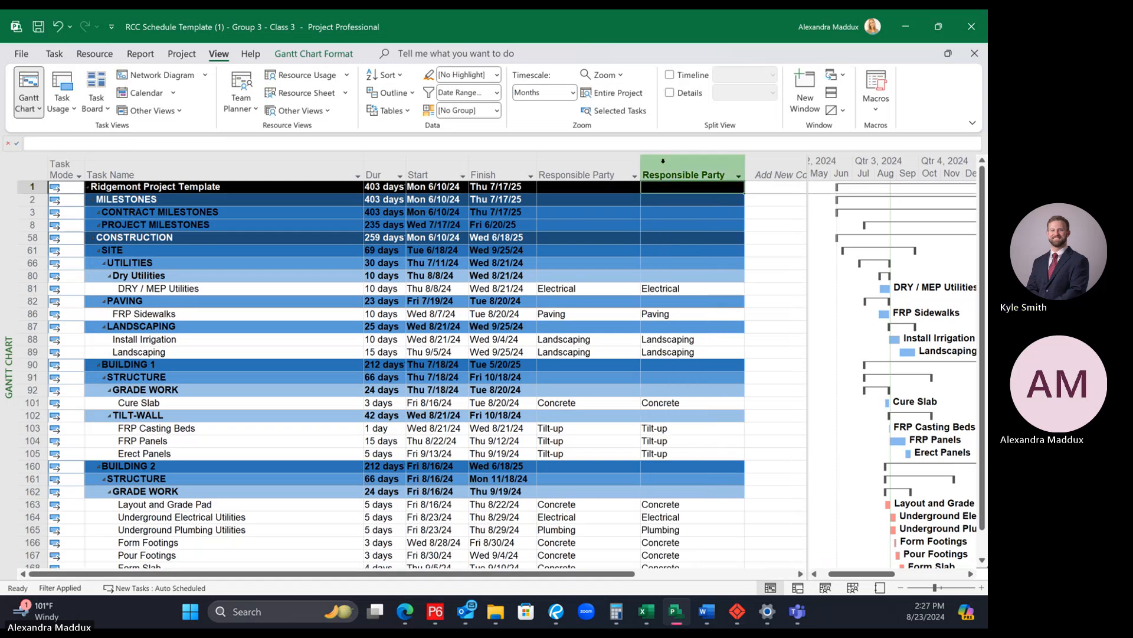
right_click(665, 167)
click(695, 298)
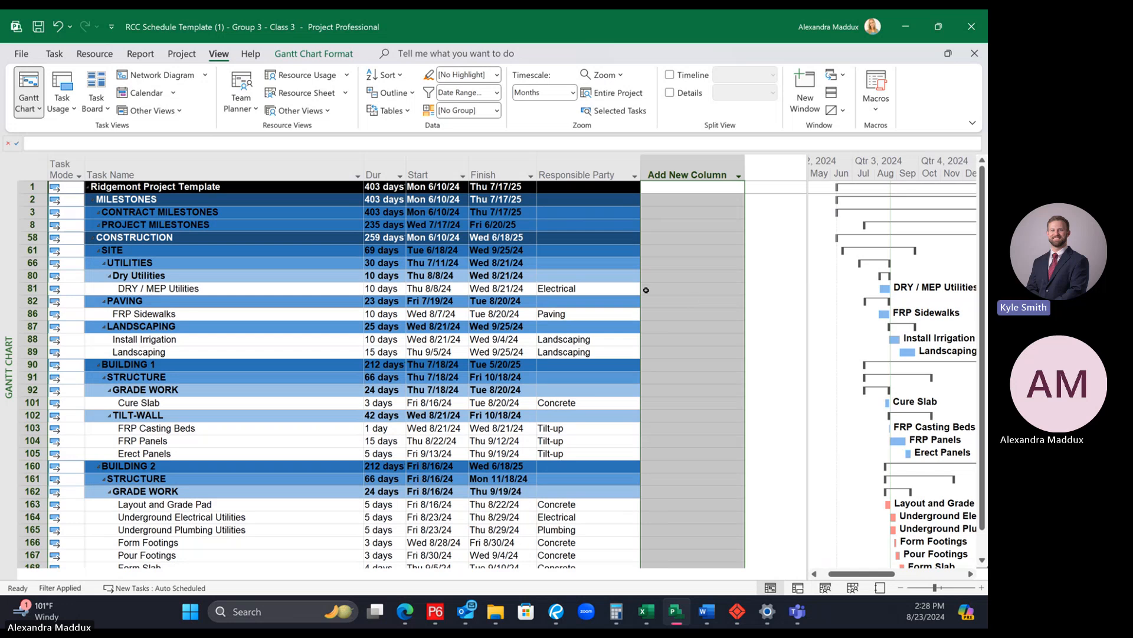
Step: Resize the task table so it ends just after the Responsible Party column, leaving the remaining width to the Gantt chart
click(578, 263)
drag(809, 214, 649, 222)
click(635, 175)
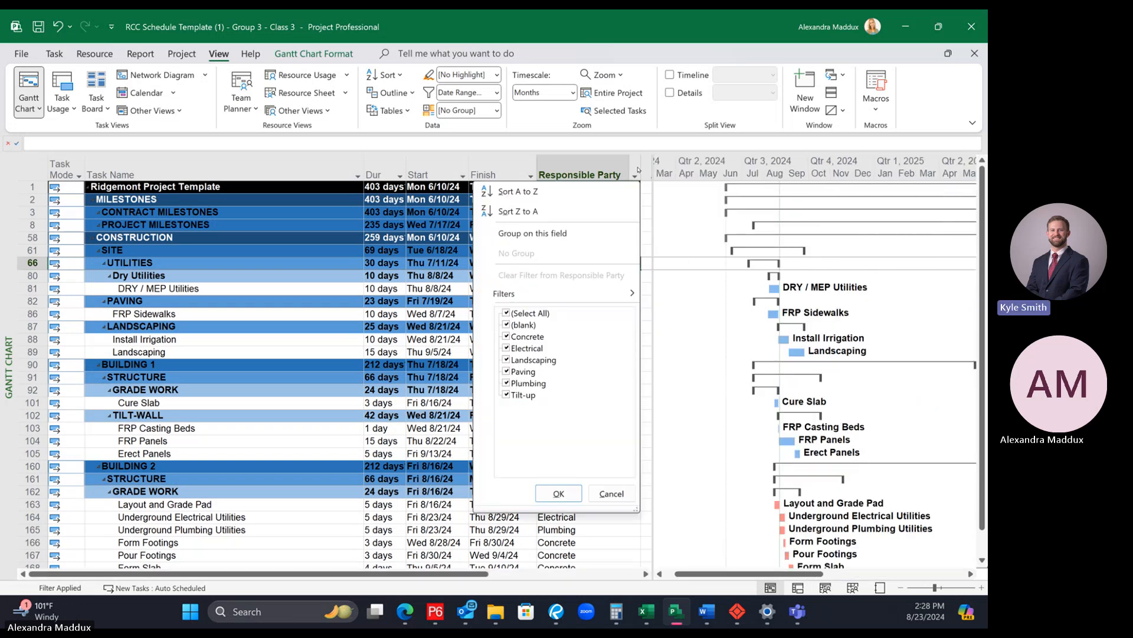
click(645, 234)
drag(653, 233, 552, 236)
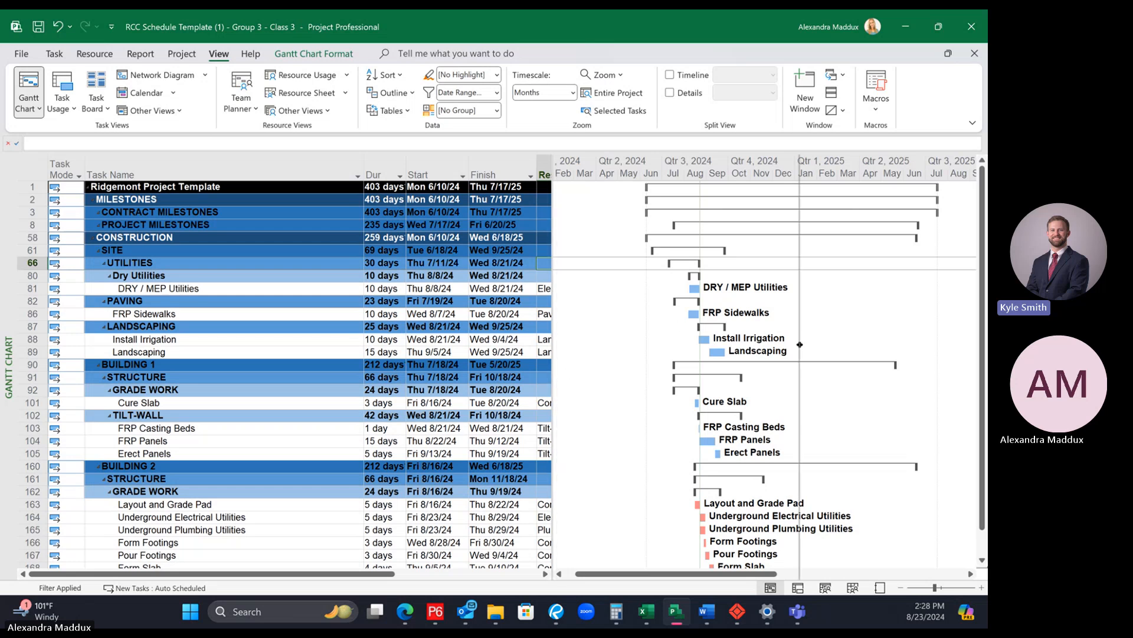
drag(552, 299, 623, 342)
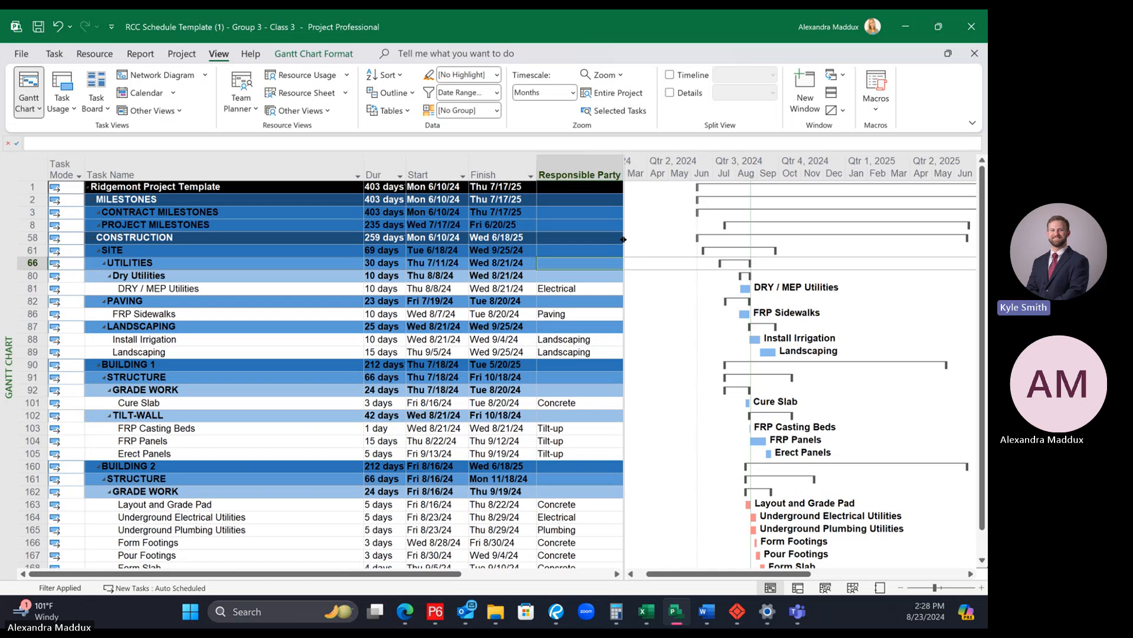
drag(715, 256, 649, 254)
click(614, 314)
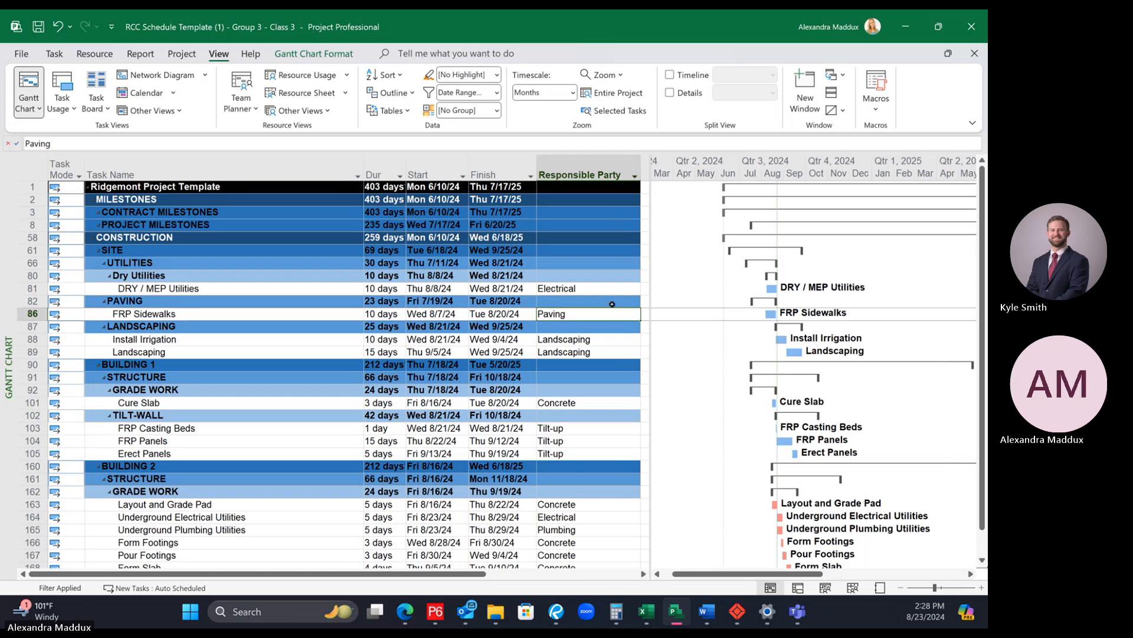
click(612, 302)
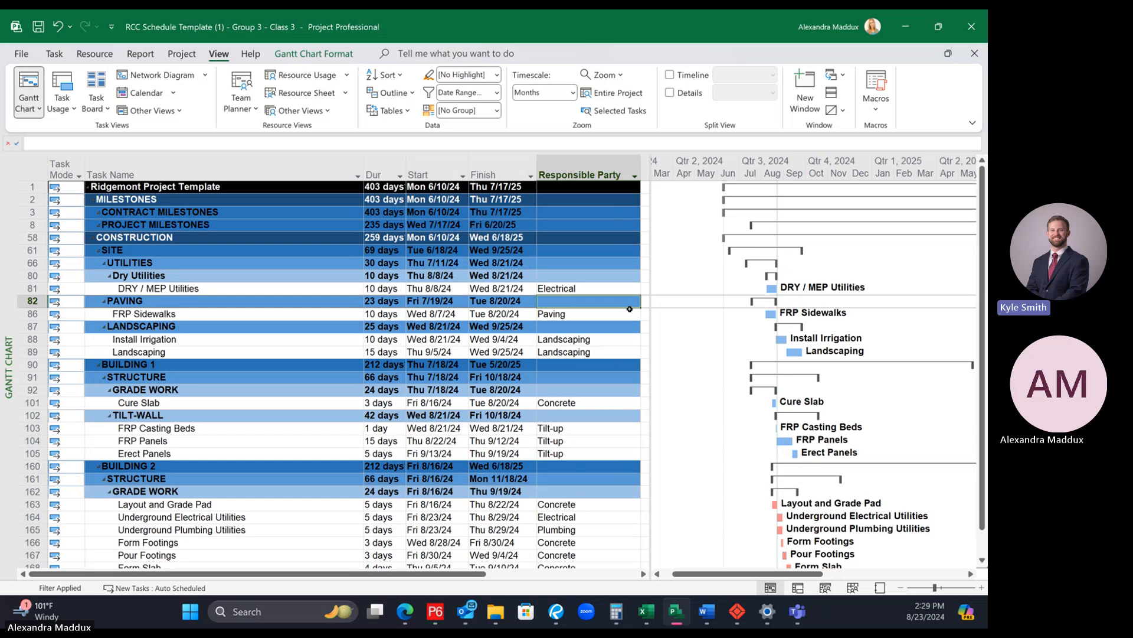
scroll(604, 336, down, 3)
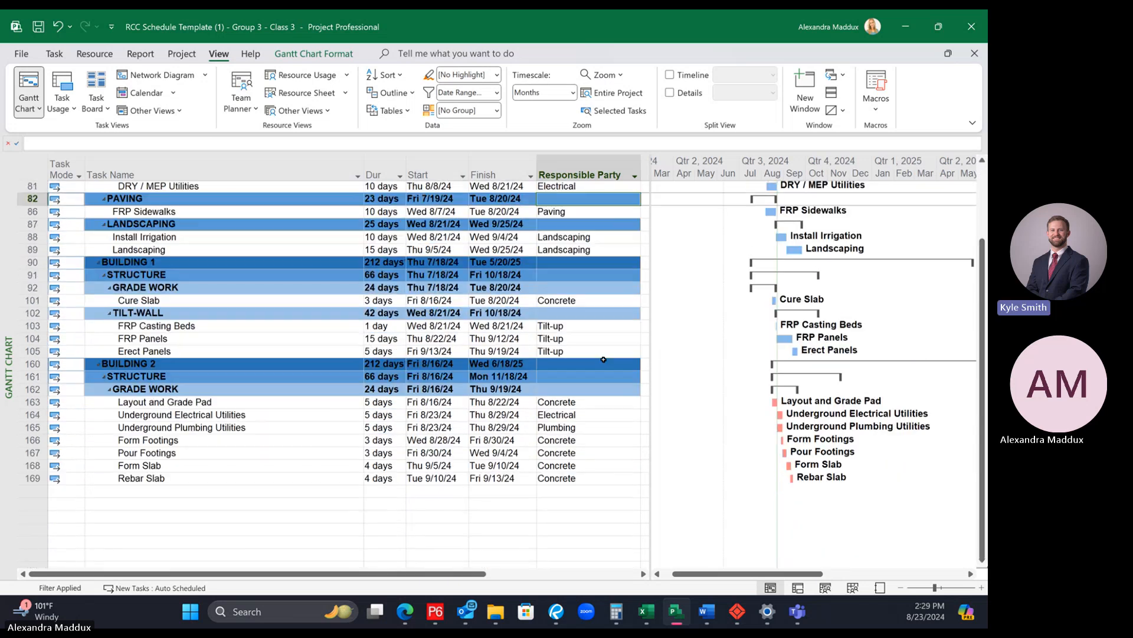
scroll(604, 360, up, 3)
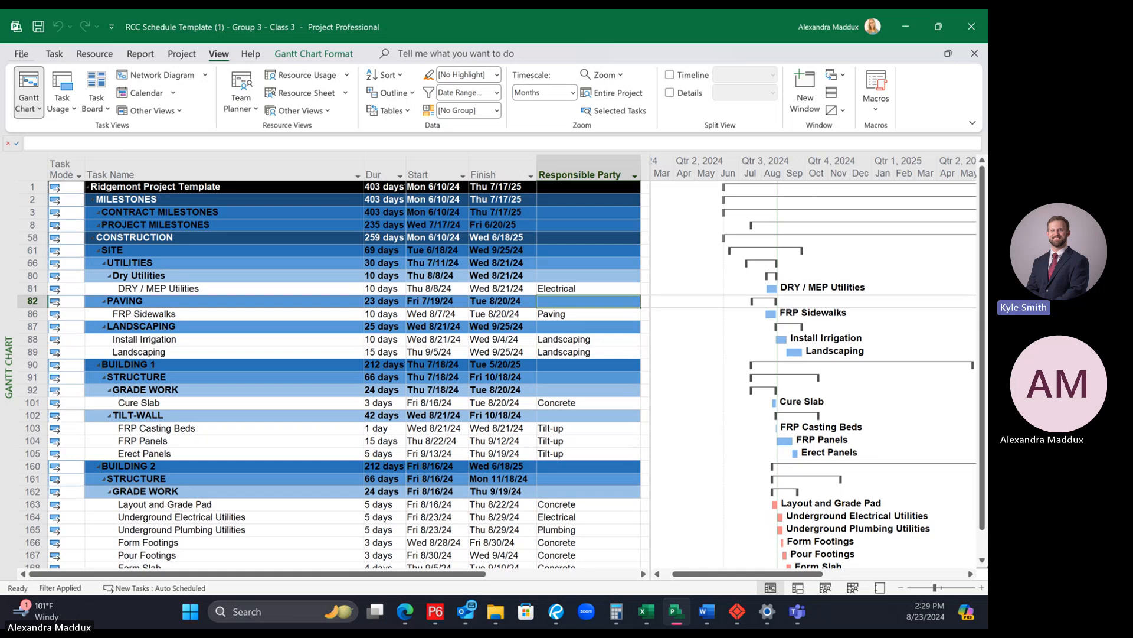
Step: Generate a print preview of the date-filtered schedule and check the selected printer's status
click(21, 54)
click(40, 266)
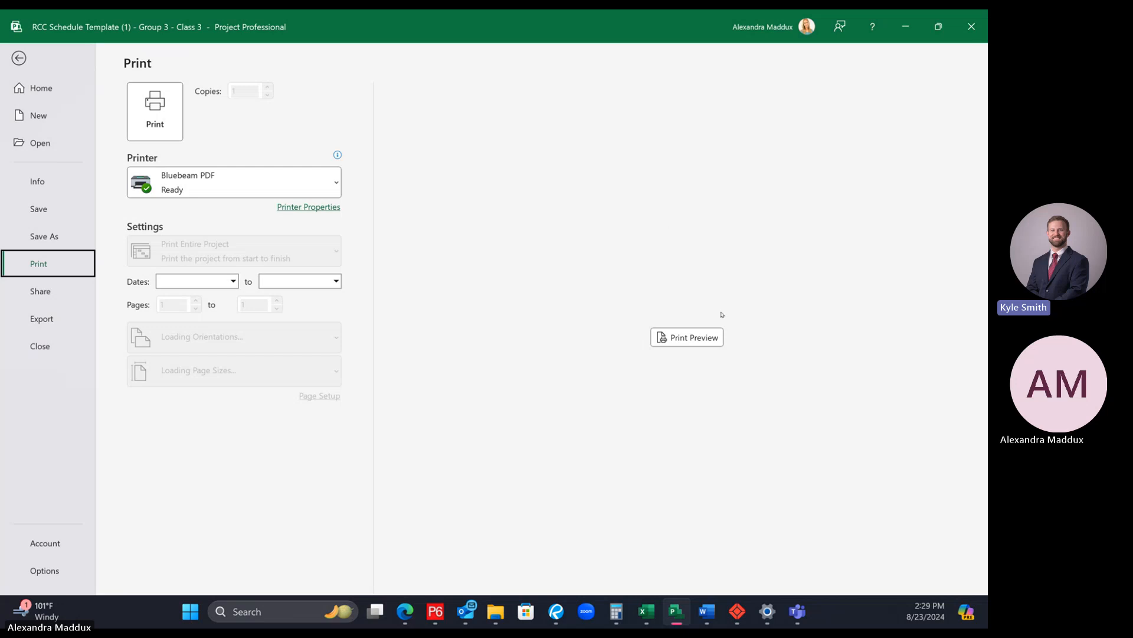
click(688, 342)
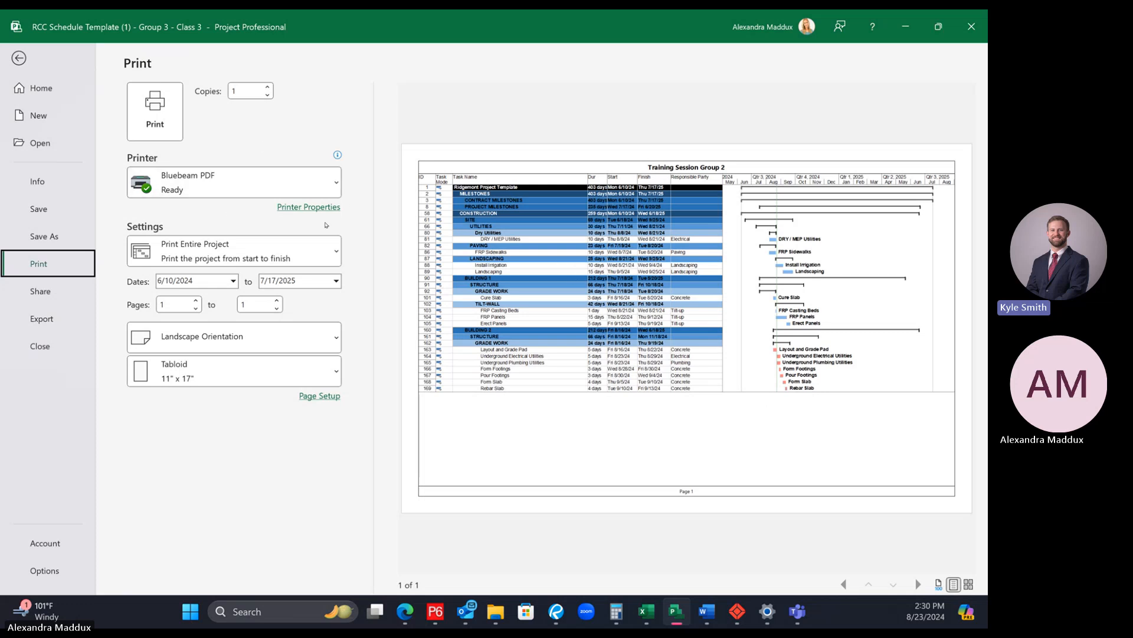
mouse_move(198, 184)
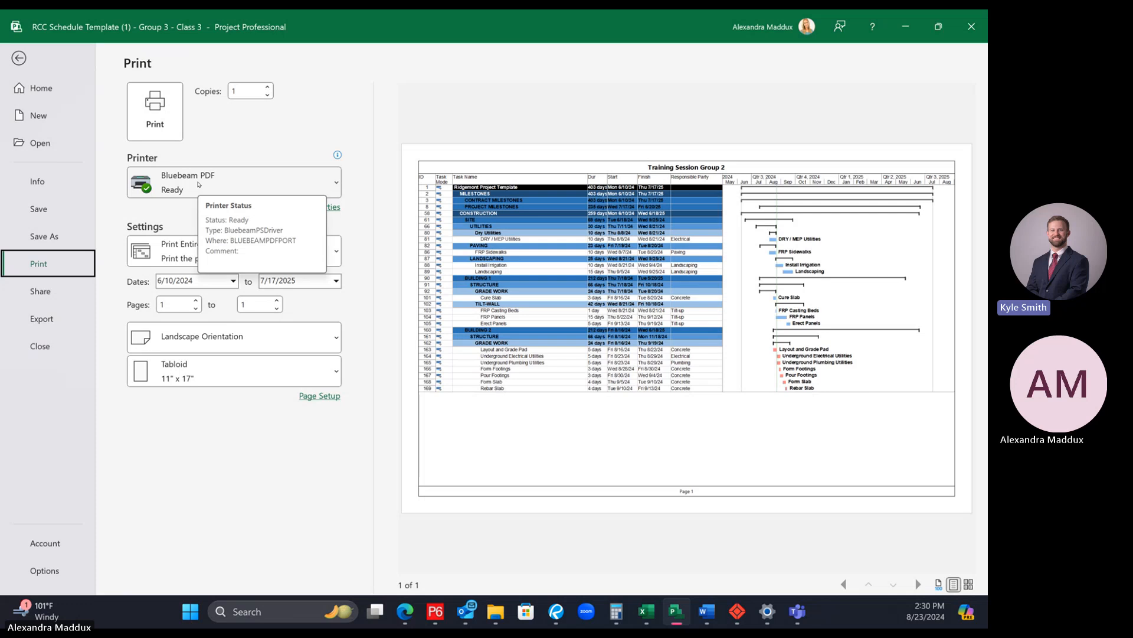
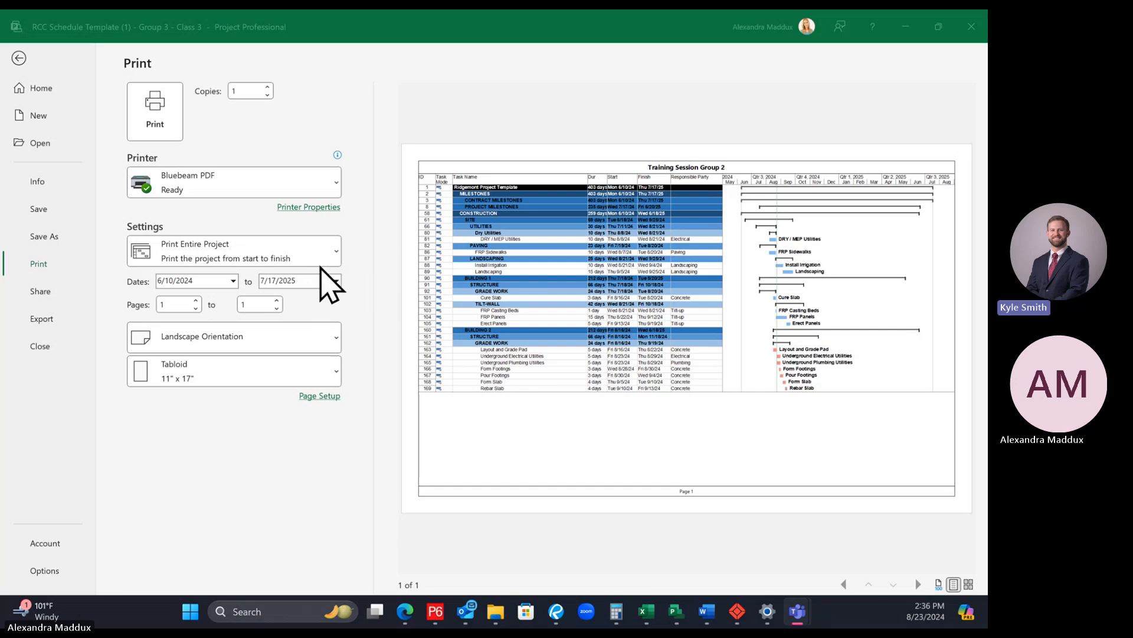
Step: Limit the printed timescale to specific dates from 8/16/2024 to 9/13/2024
click(234, 281)
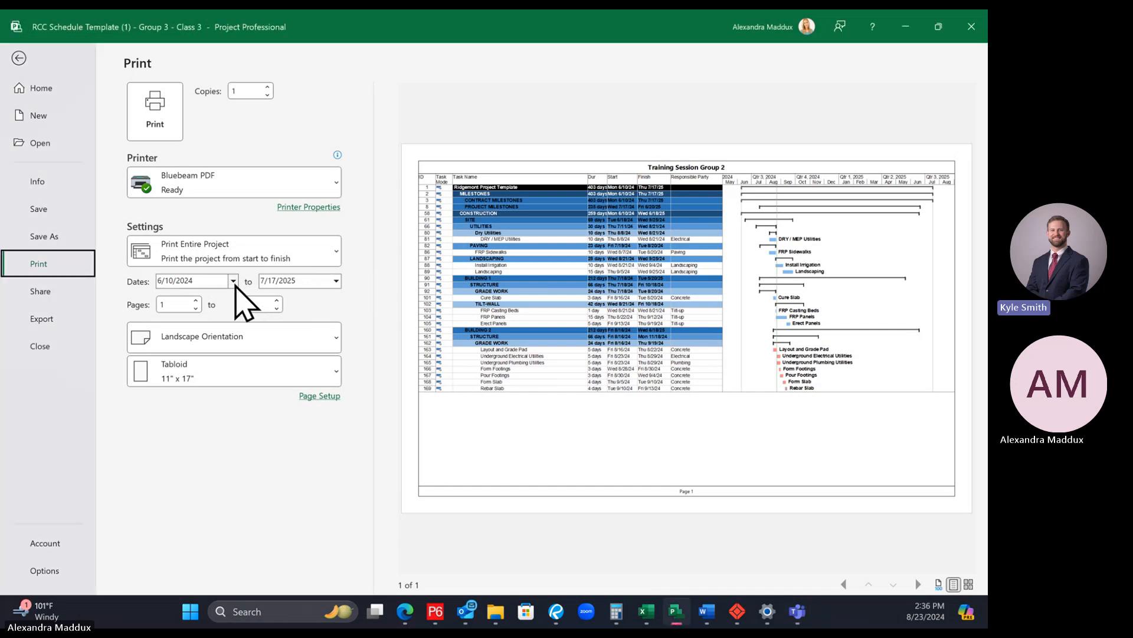
click(234, 281)
click(262, 298)
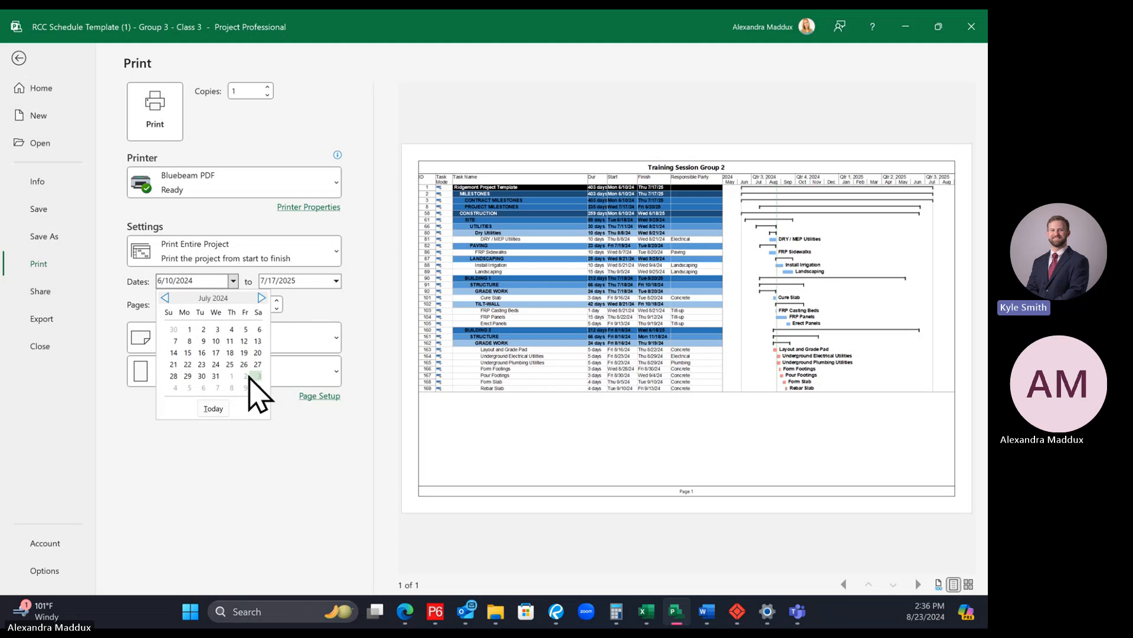
click(261, 298)
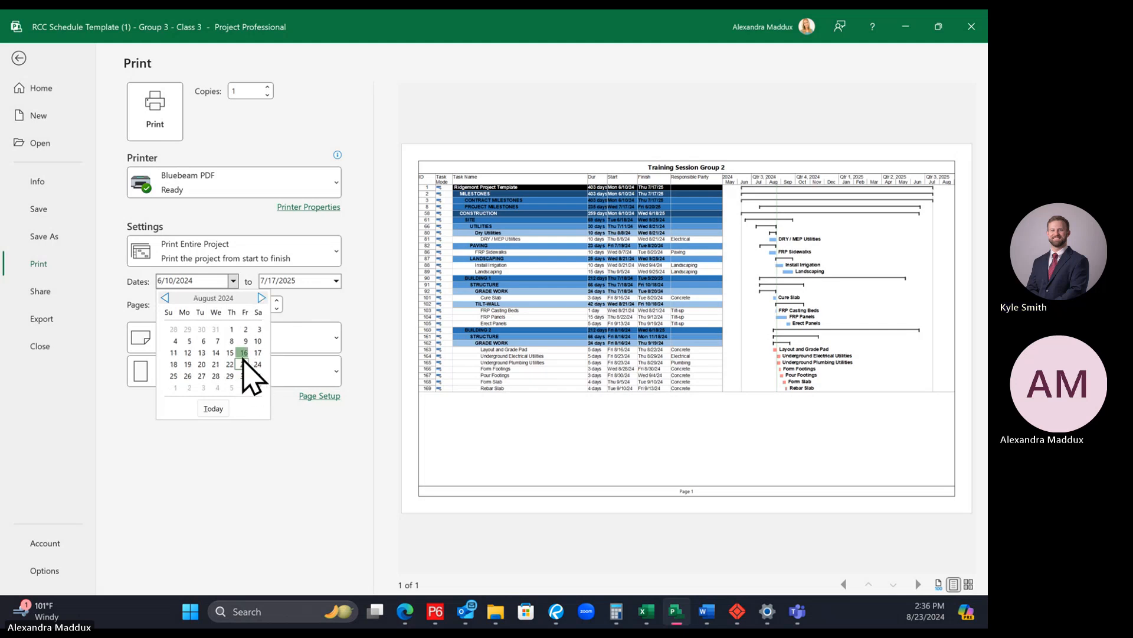
click(244, 352)
click(336, 281)
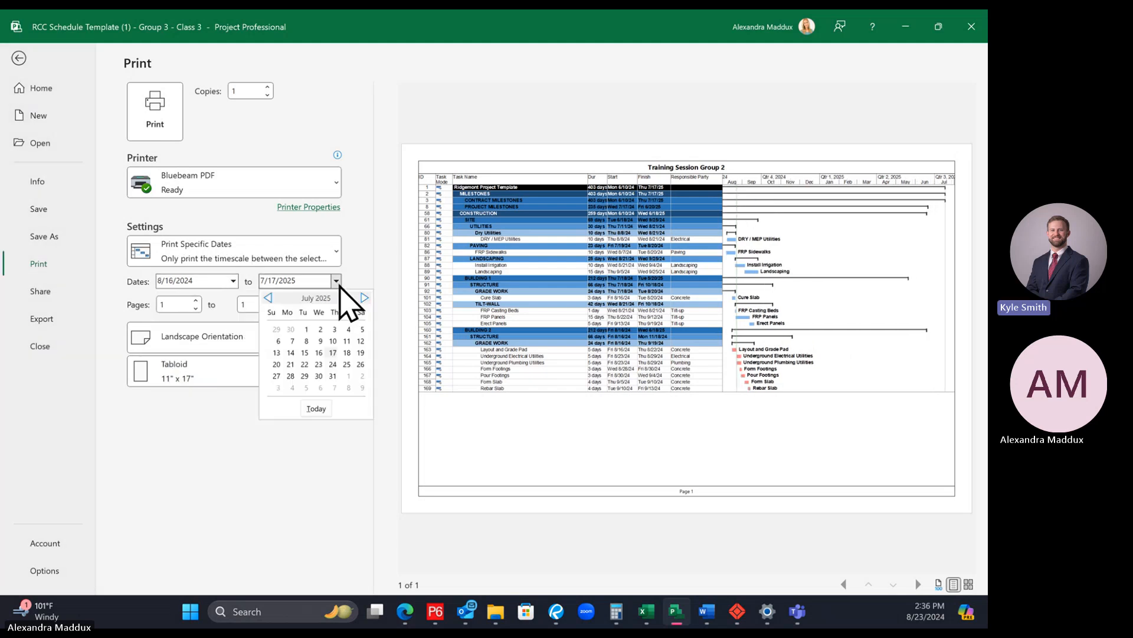
click(269, 300)
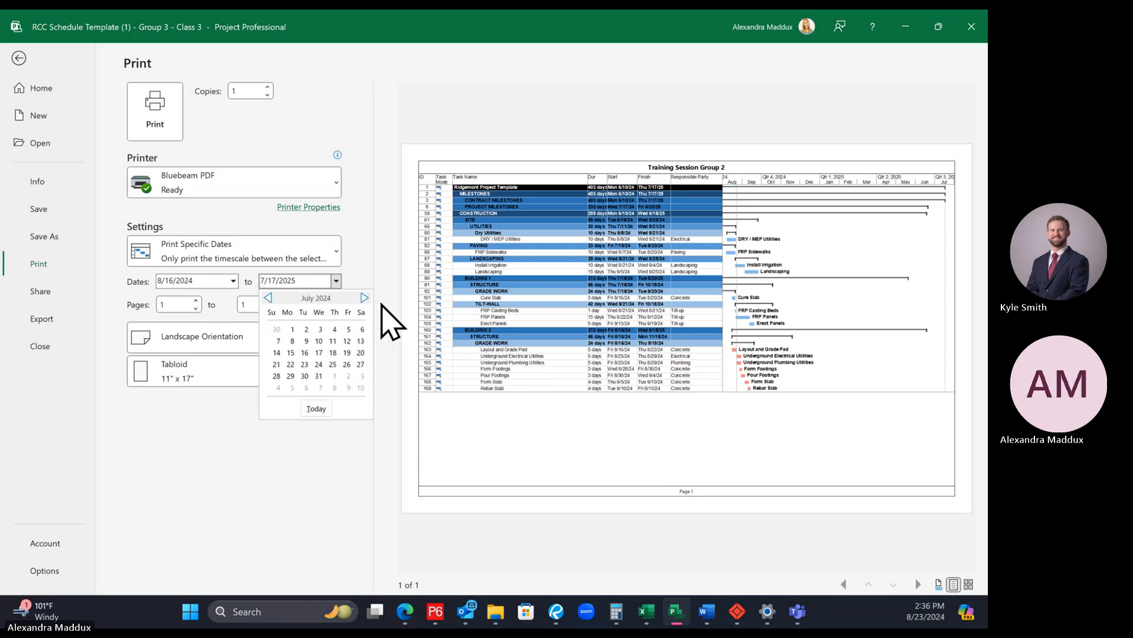
click(364, 300)
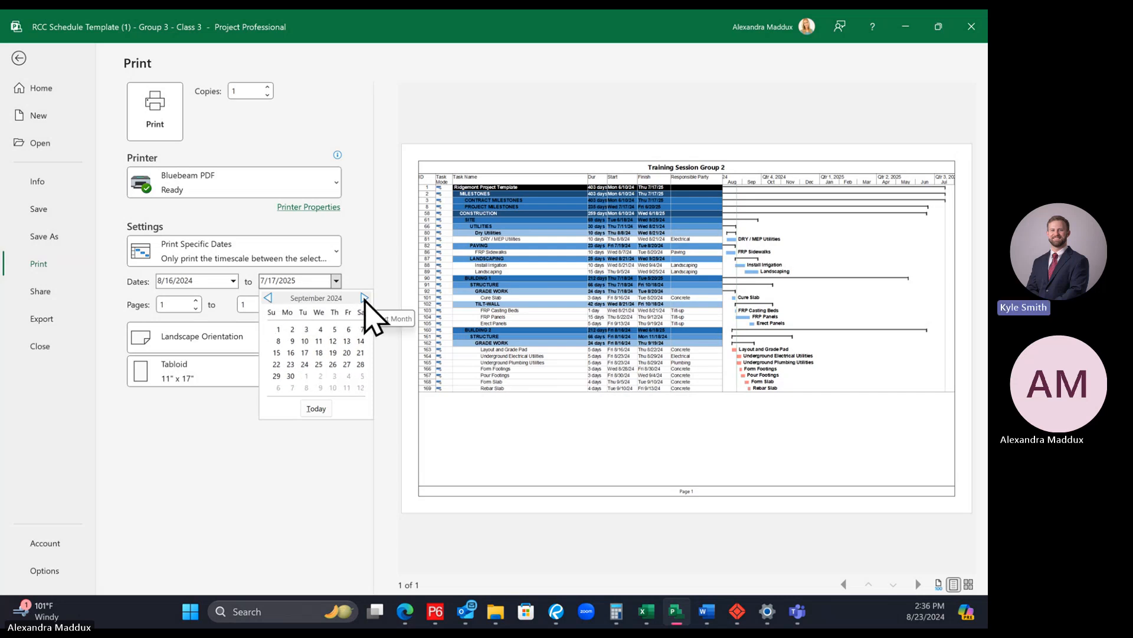
click(346, 340)
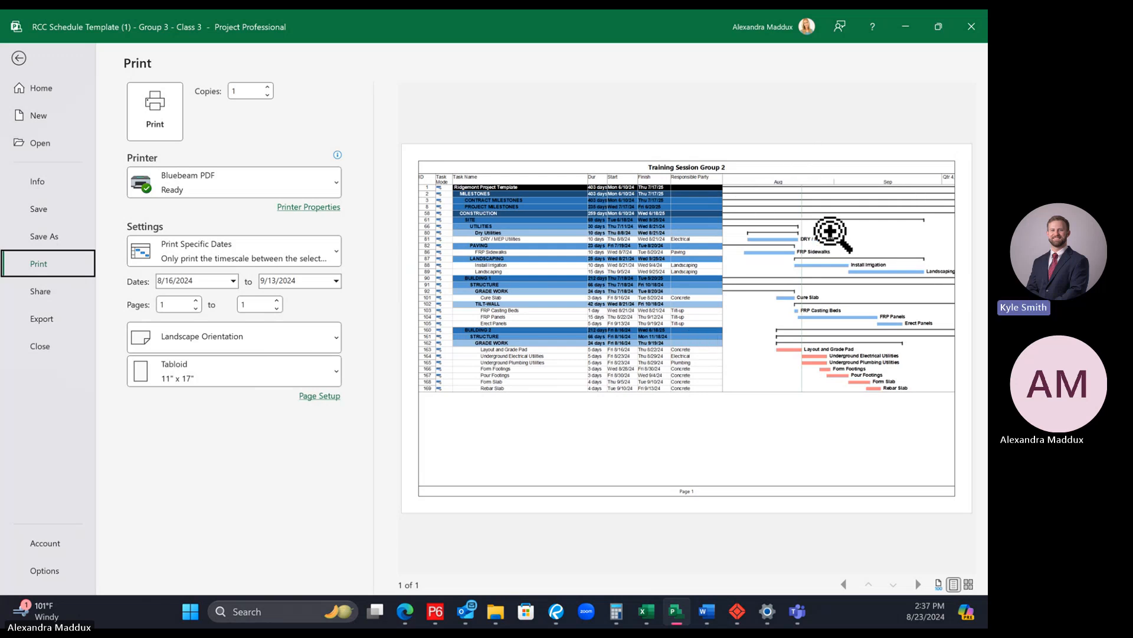
Step: Leave the print preview, reopen it to recheck the date-limited layout, and return to the Gantt chart
click(19, 58)
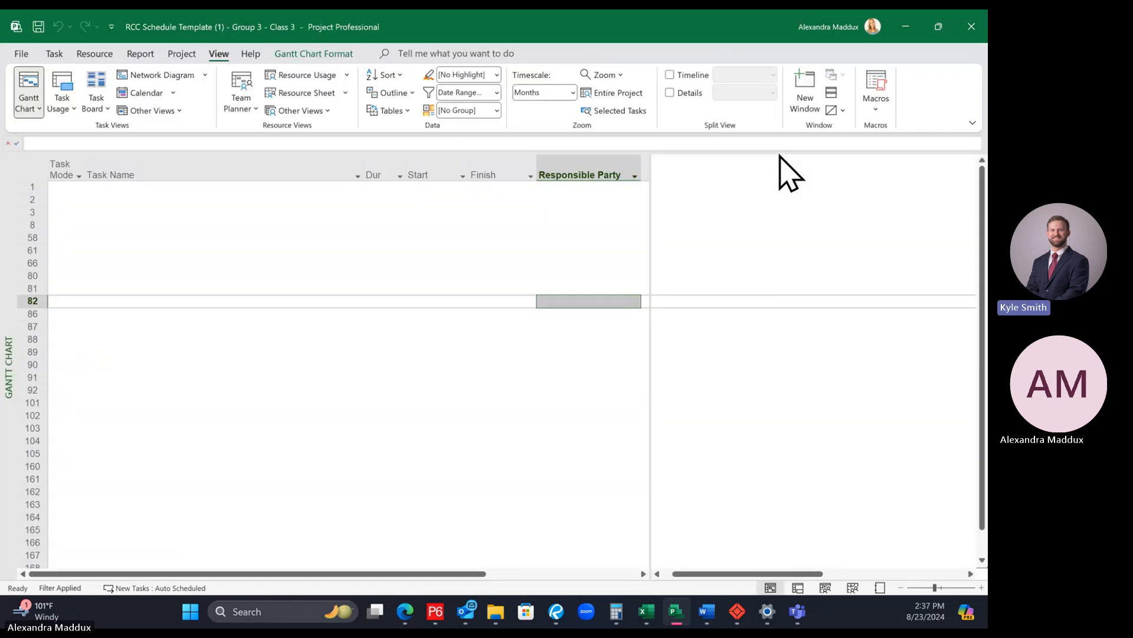
click(13, 53)
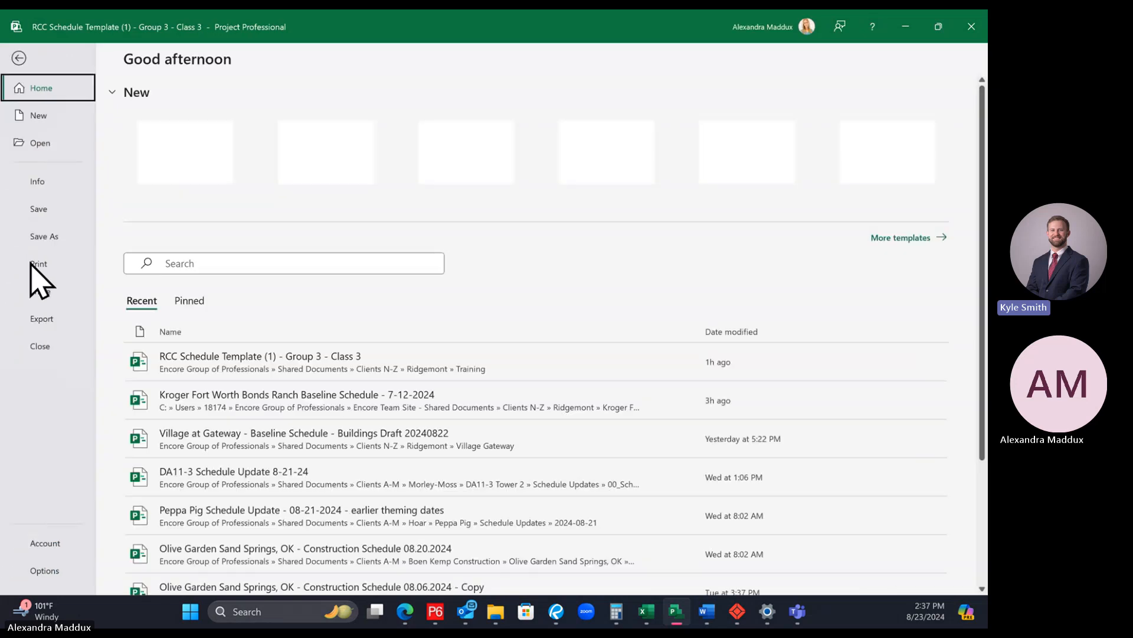
click(33, 265)
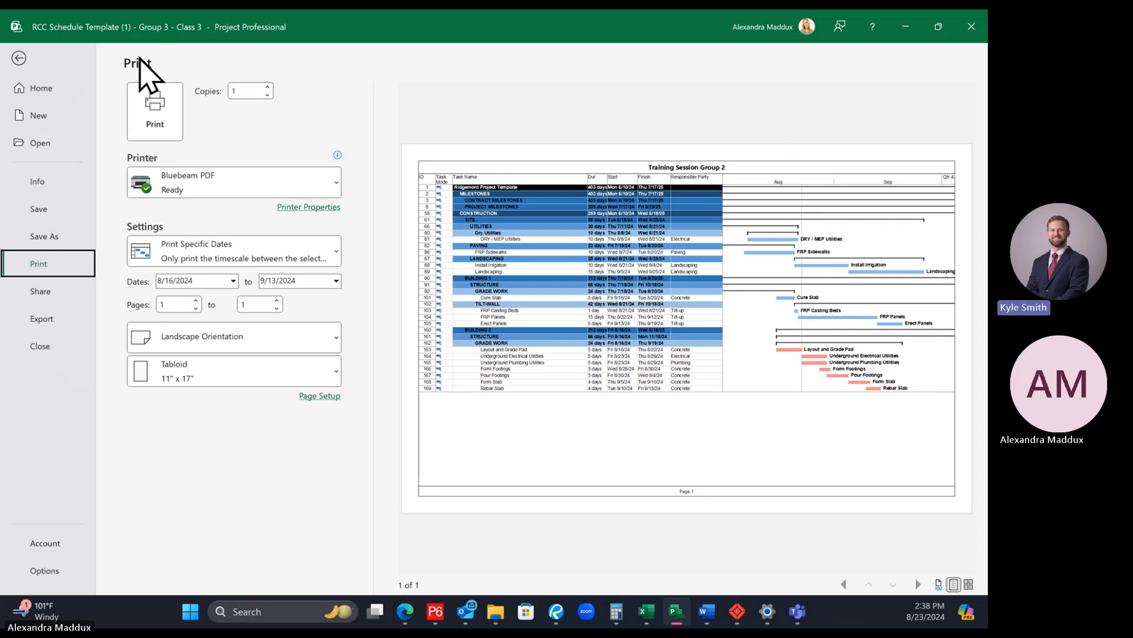
click(19, 58)
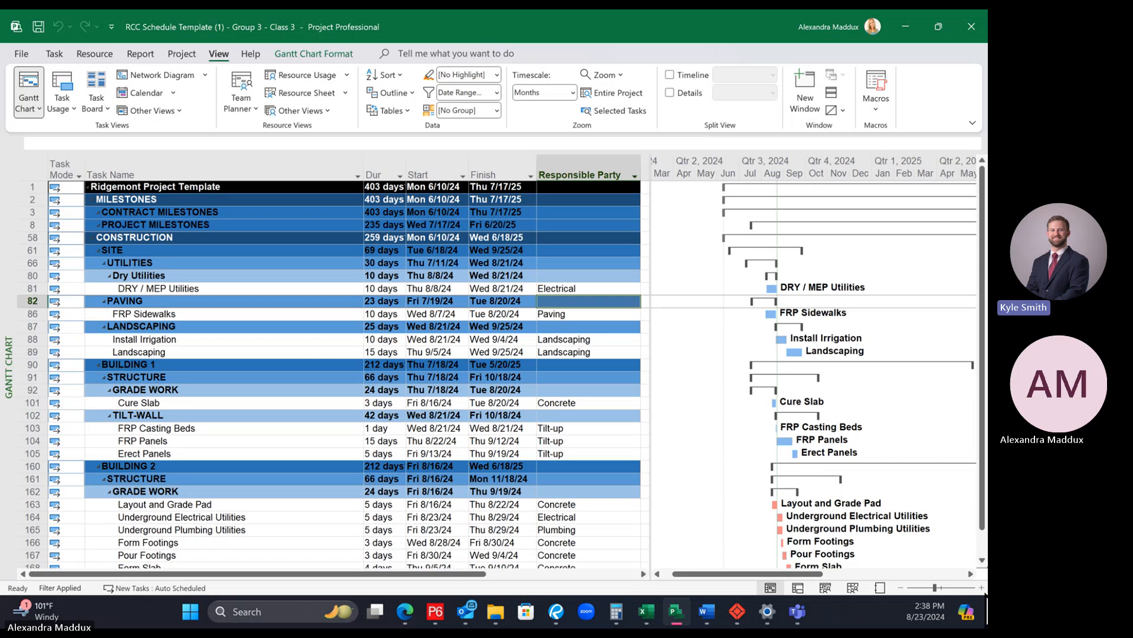
Step: Zoom the Gantt chart timescale in to Days and generate a print preview of the filtered schedule
key(F2)
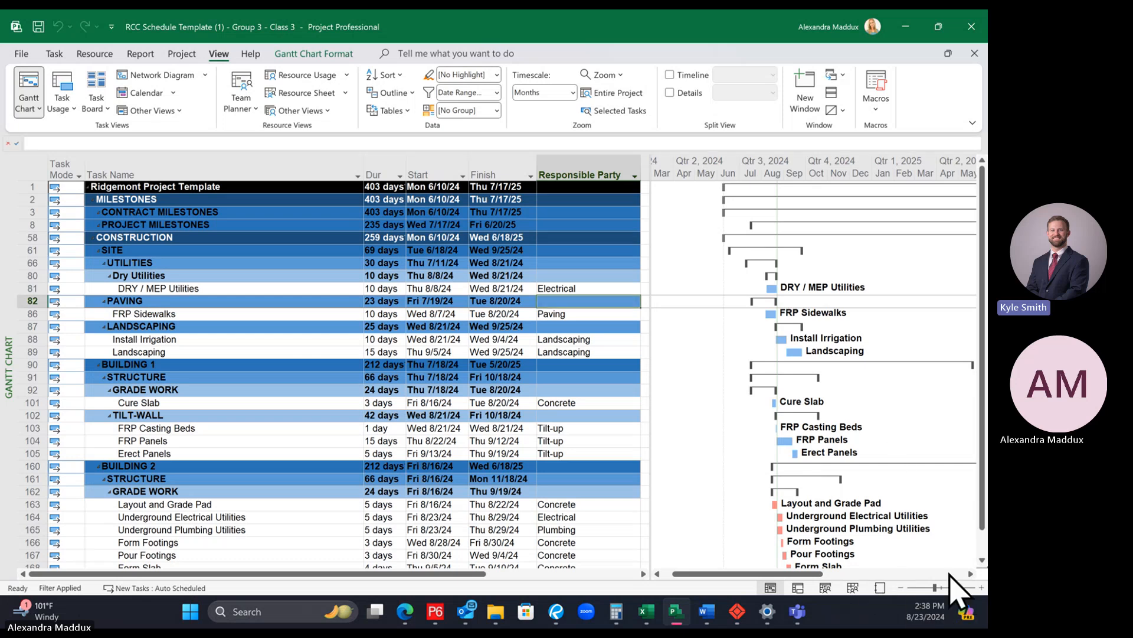
click(981, 588)
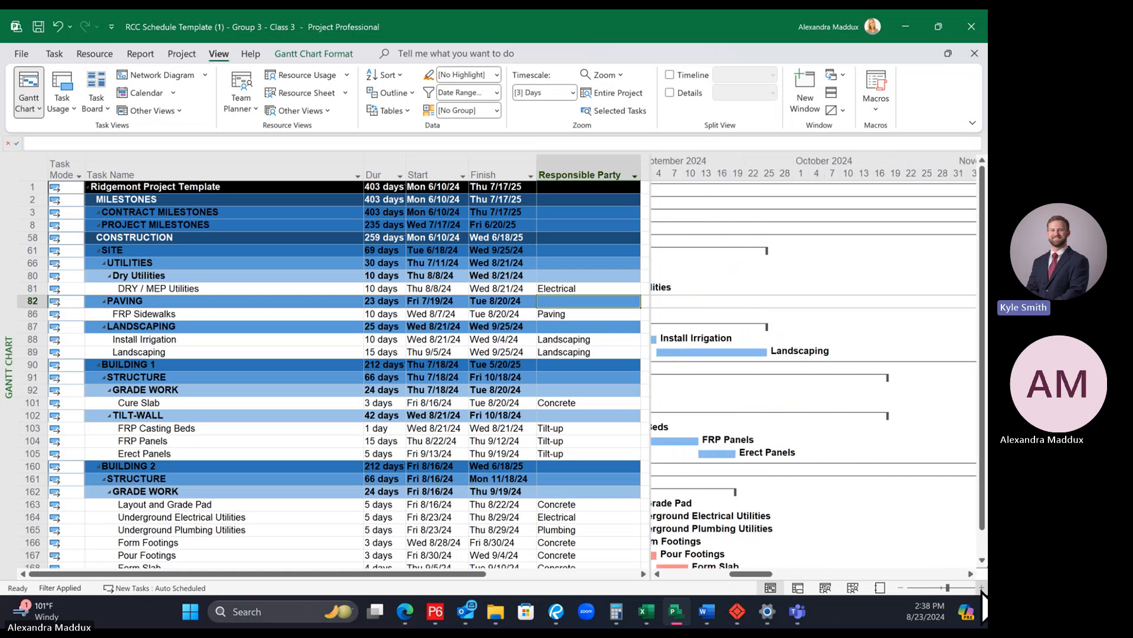
click(981, 587)
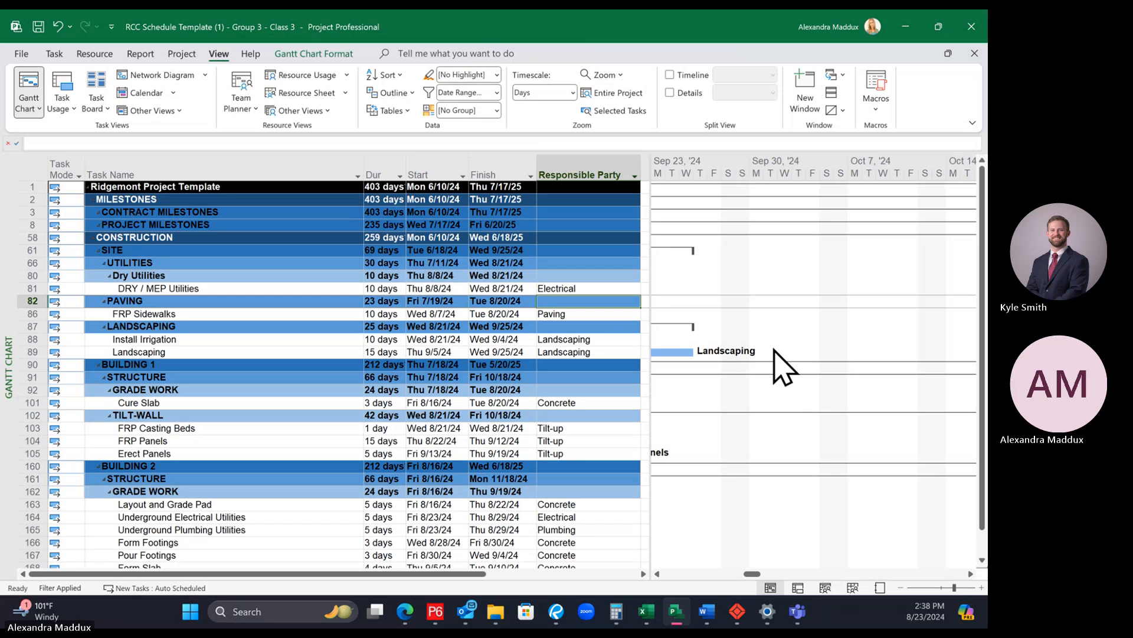
click(716, 574)
click(716, 573)
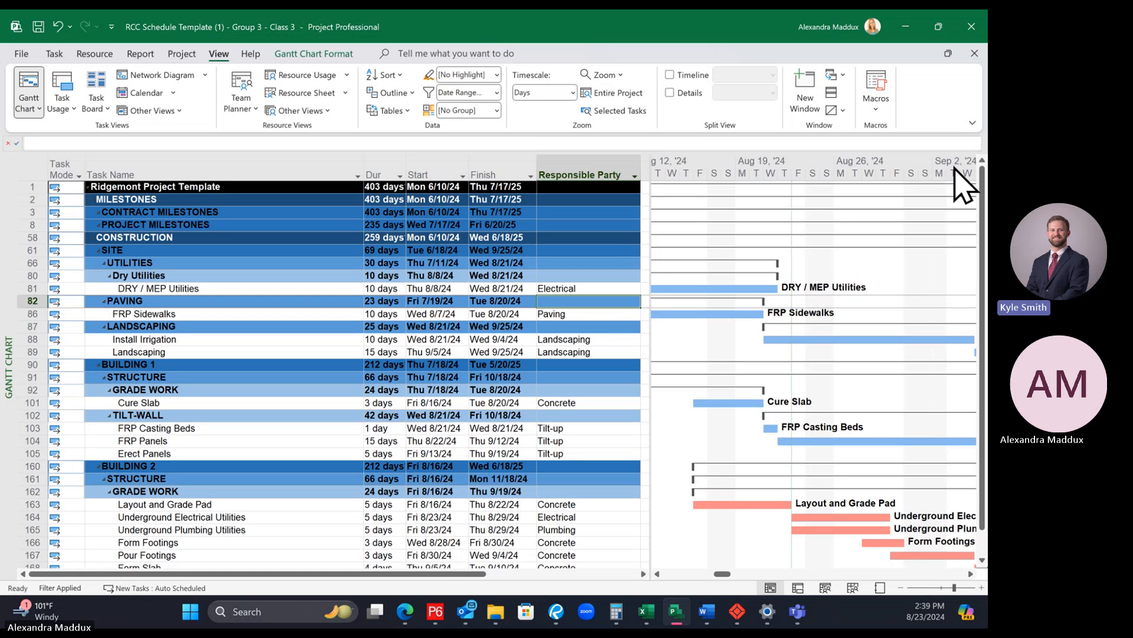
click(21, 54)
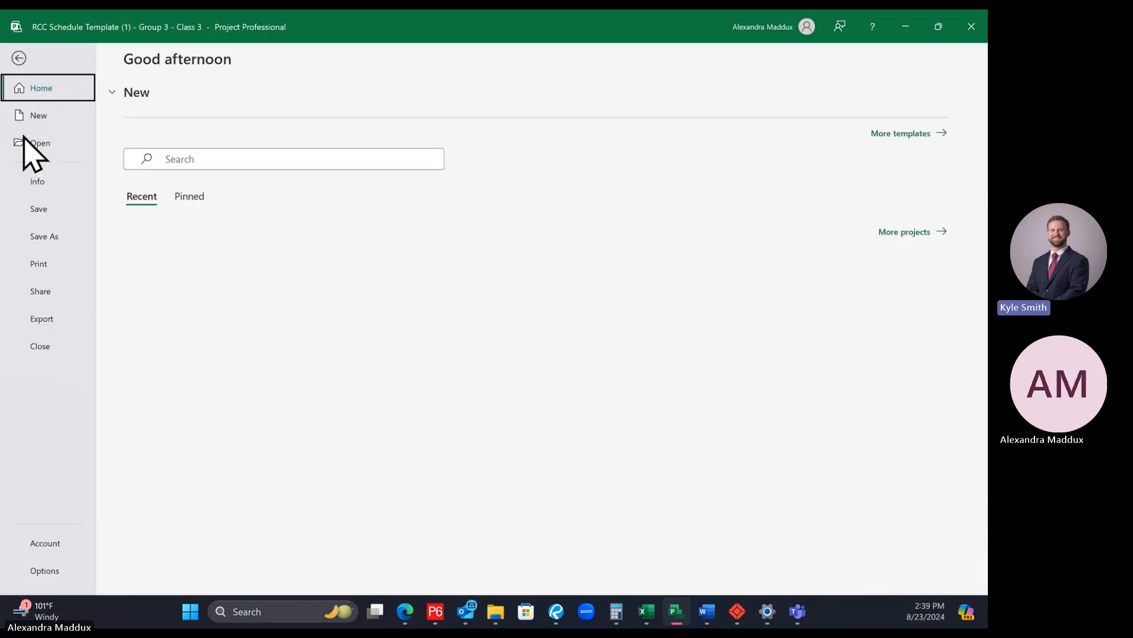
click(39, 265)
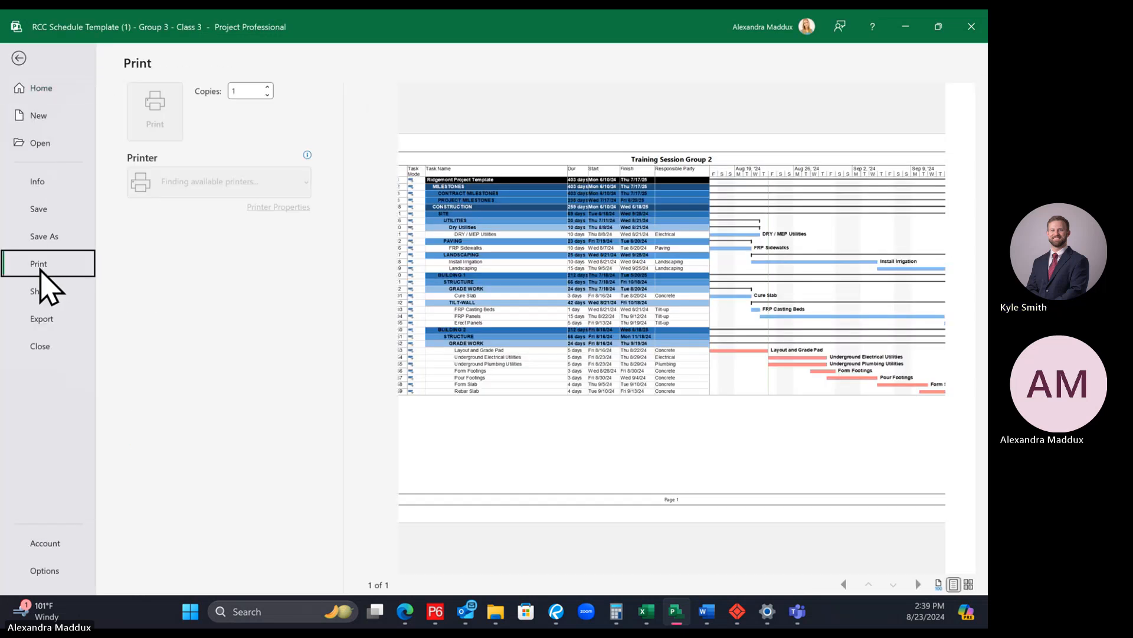